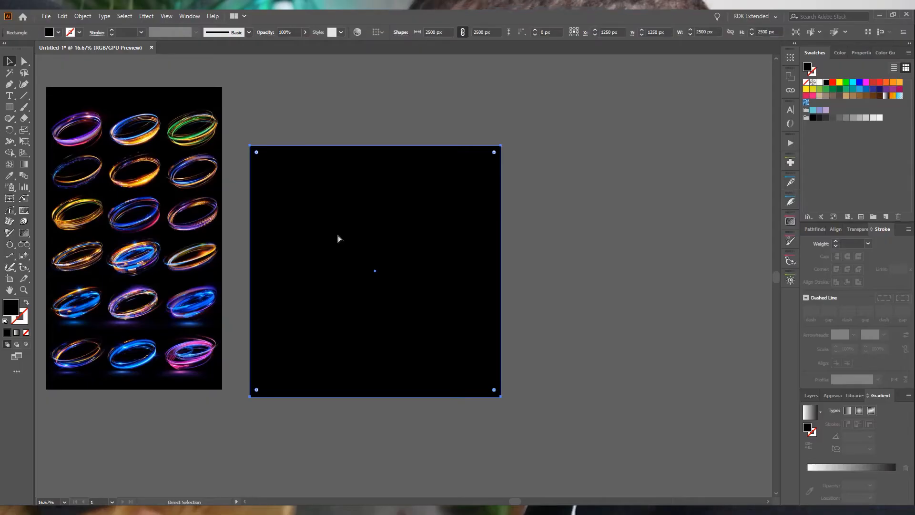
# - Deselect the black background square and draw an ellipse about 1206 by 855 px near the middle of the artboard
pyautogui.press('v')
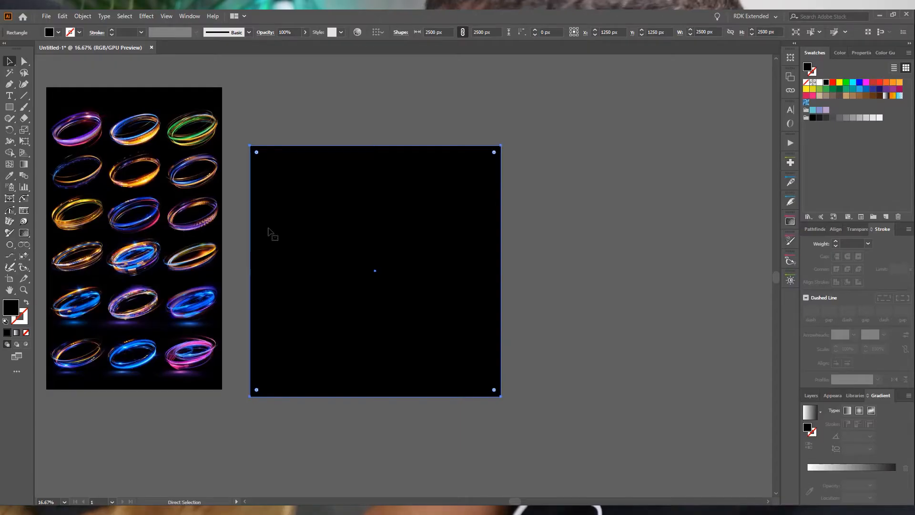
pyautogui.hotkey('ctrl', 'shift', 'a')
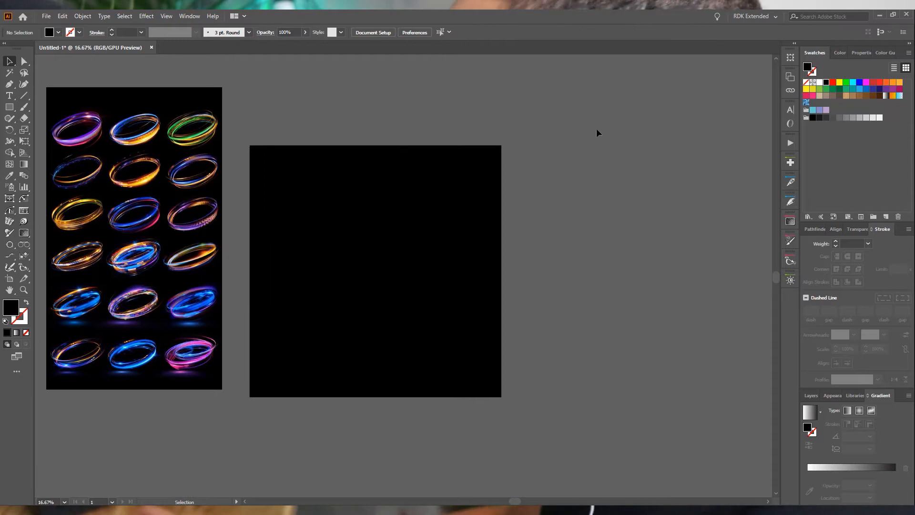
pyautogui.click(9, 107)
pyautogui.click(48, 130)
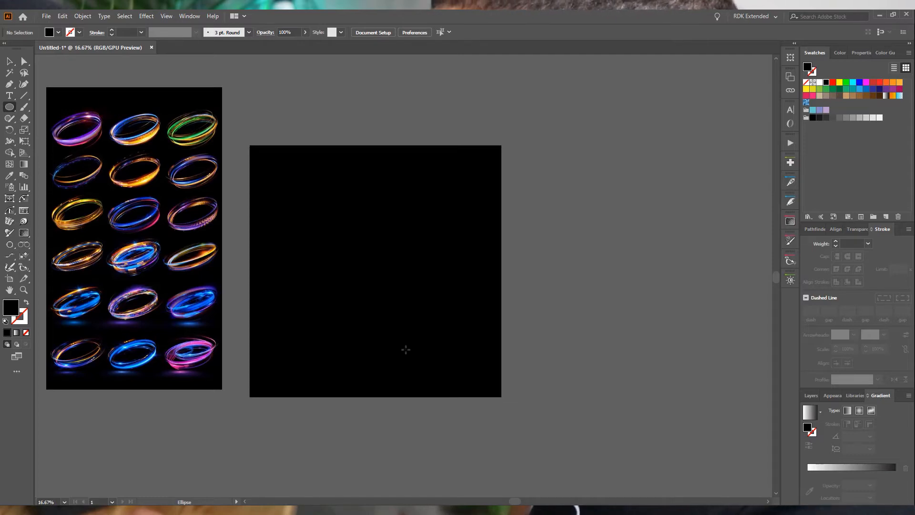
pyautogui.scroll(1, 395, 365)
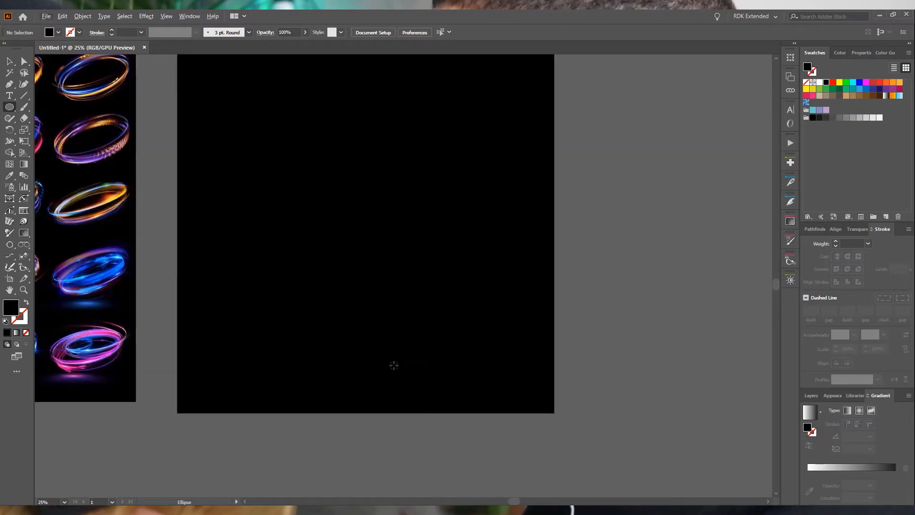
pyautogui.scroll(-1, 396, 174)
pyautogui.moveTo(412, 167); pyautogui.dragTo(291, 252)
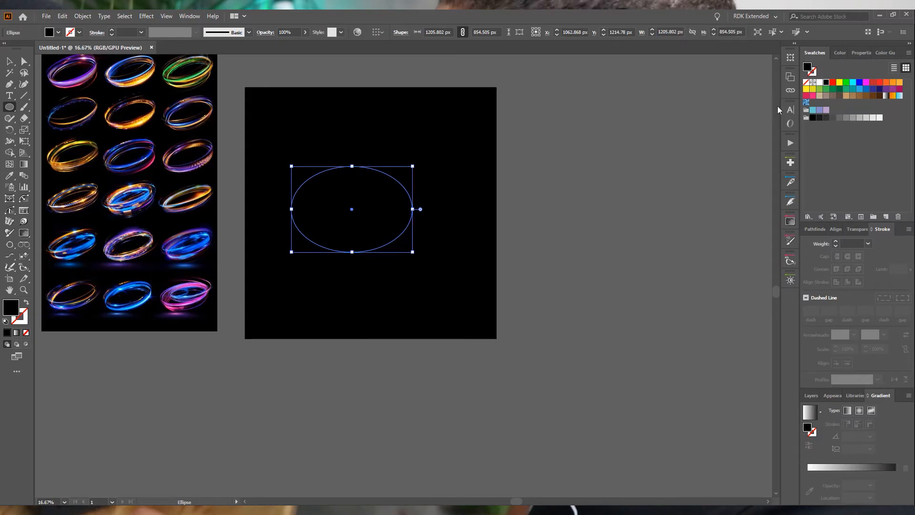
# - Remove the ellipse's fill and give it a 16 pt stroke with the light-blue-to-transparent gradient swatch
pyautogui.click(806, 83)
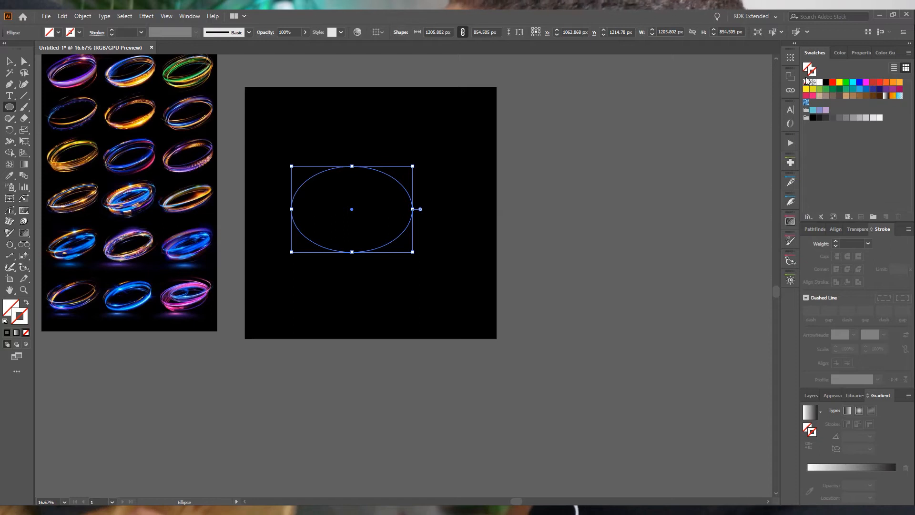
pyautogui.click(900, 96)
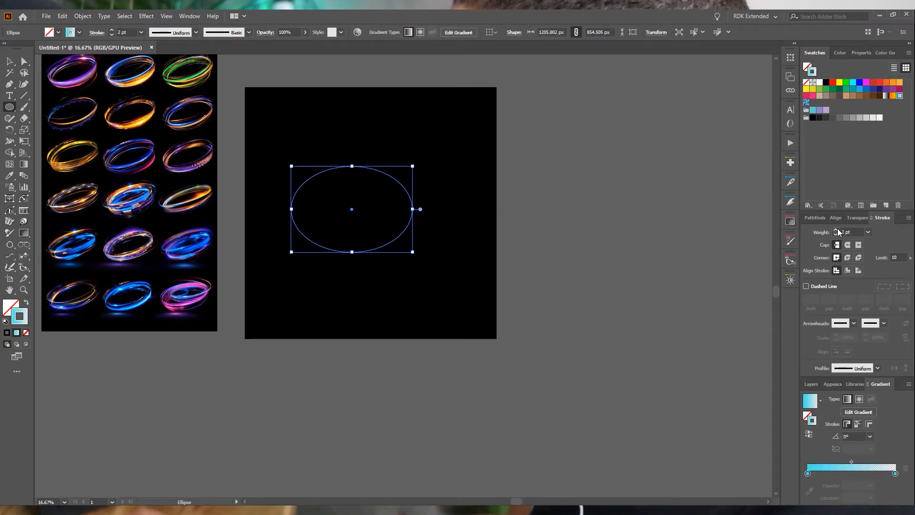
pyautogui.click(837, 229)
pyautogui.click(837, 229)
pyautogui.click(837, 228)
pyautogui.click(836, 228)
pyautogui.click(837, 229)
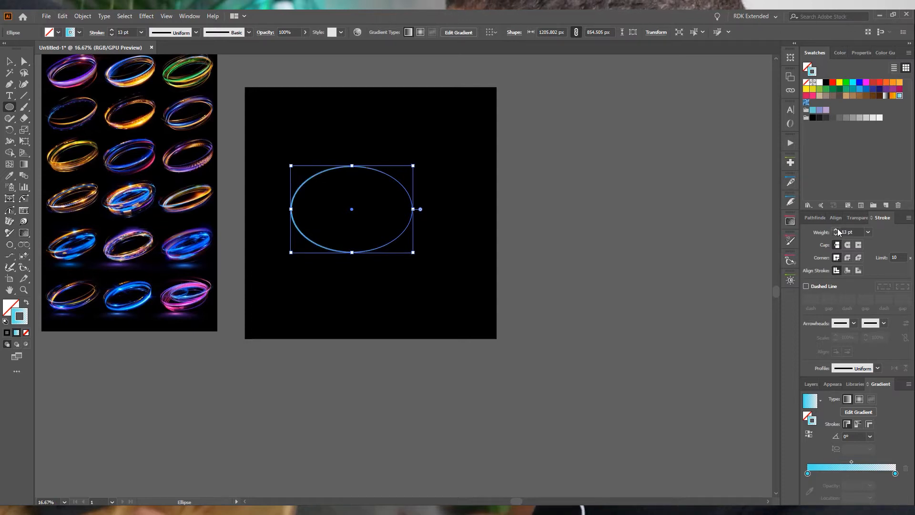
pyautogui.click(837, 230)
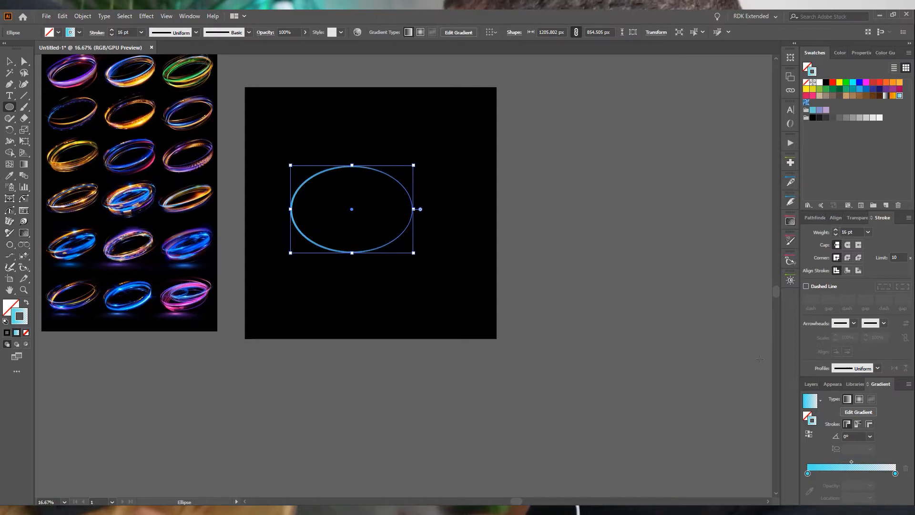
# - Apply the gradient across the ellipse's stroke and raise the stroke weight to 57 pt
pyautogui.click(868, 424)
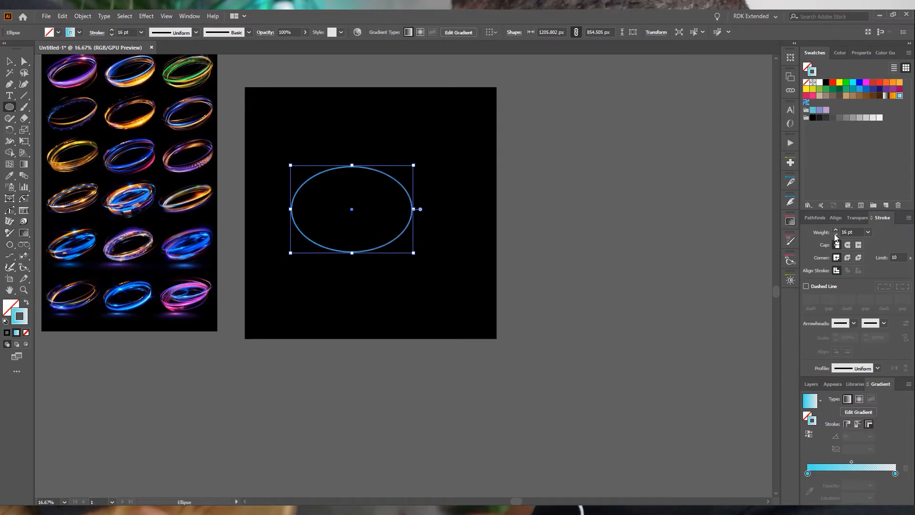
pyautogui.moveTo(835, 233); pyautogui.dragTo(835, 233)
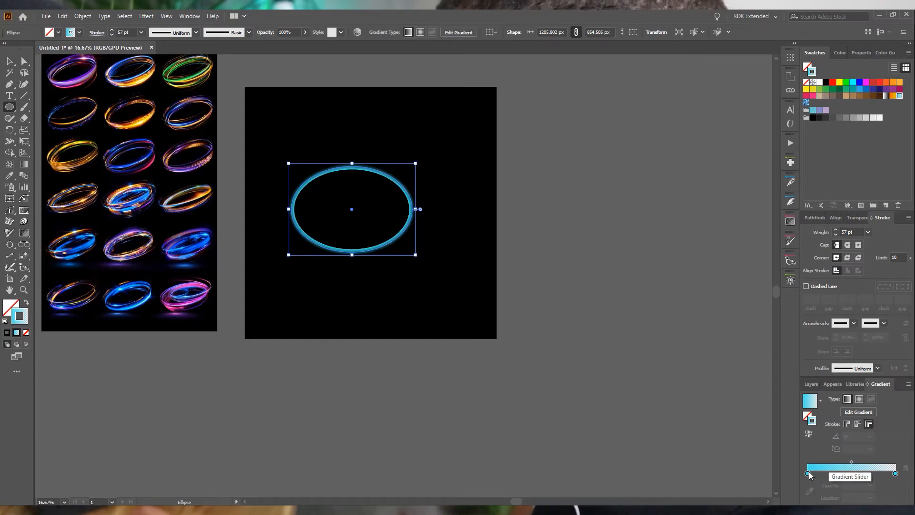
# - Arrange the stroke gradient with opaque blue at 46.81% and transparent stops on both sides, and raise the stroke weight to 79 pt
pyautogui.moveTo(808, 475)
pyautogui.mouseDown()
pyautogui.moveTo(894, 475)
pyautogui.moveTo(860, 483)
pyautogui.moveTo(813, 474)
pyautogui.mouseUp()
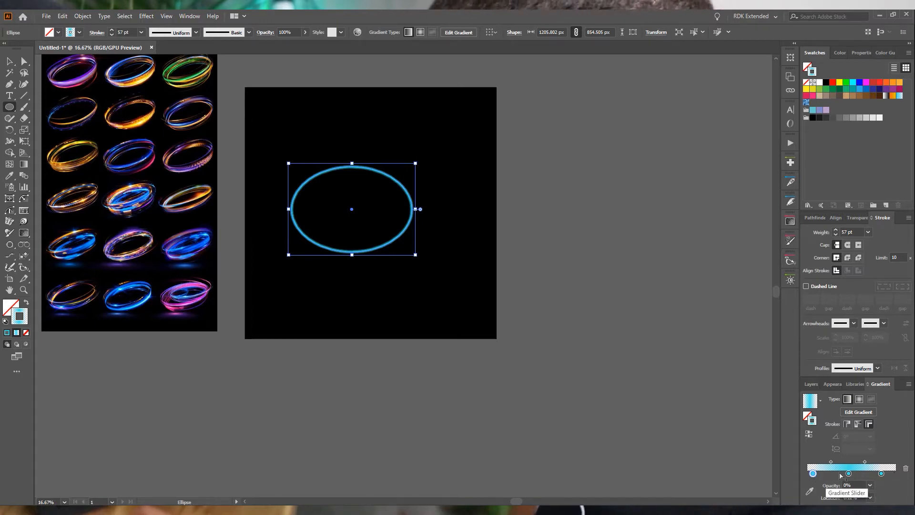
pyautogui.scroll(3, 385, 224)
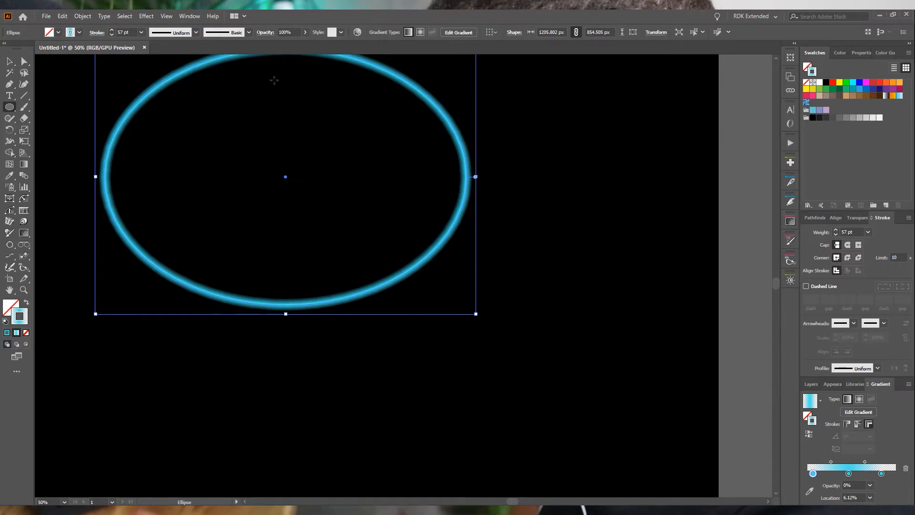
pyautogui.scroll(-1, 251, 276)
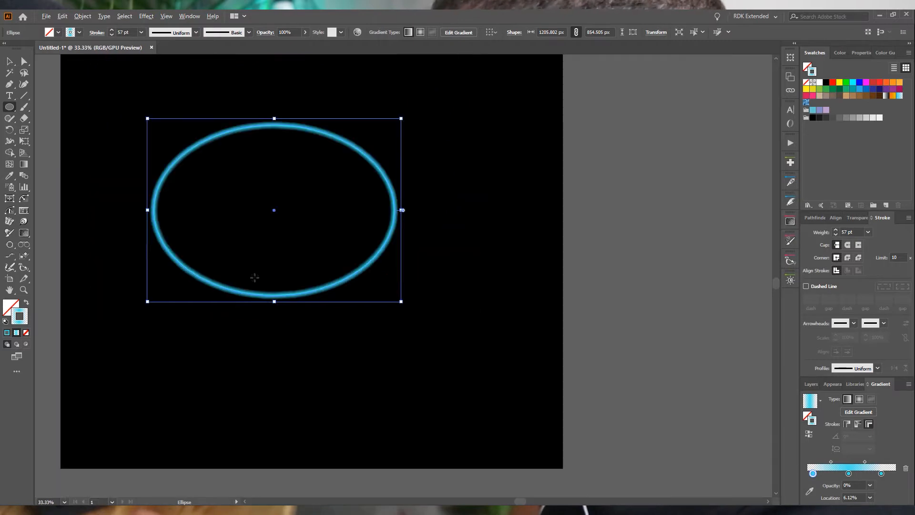
pyautogui.click(836, 230)
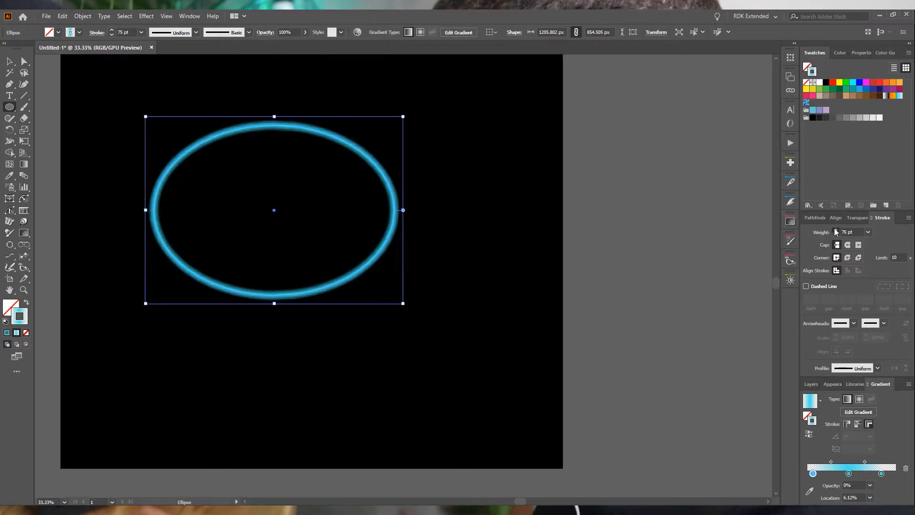
pyautogui.scroll(-2, 240, 233)
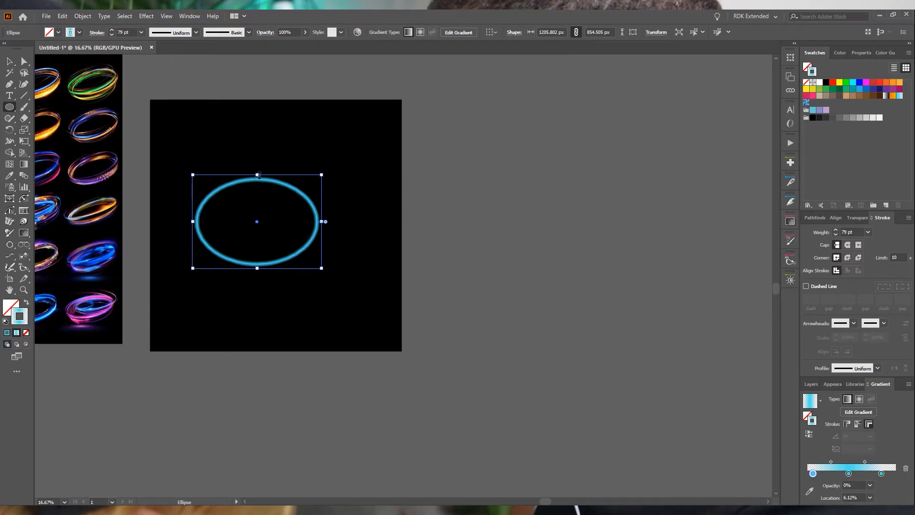
# - Flatten the ellipse from its upper edge to a height of about 541 px
pyautogui.moveTo(257, 176)
pyautogui.mouseDown()
pyautogui.moveTo(256, 215)
pyautogui.moveTo(256, 207)
pyautogui.mouseUp()
pyautogui.click(327, 203)
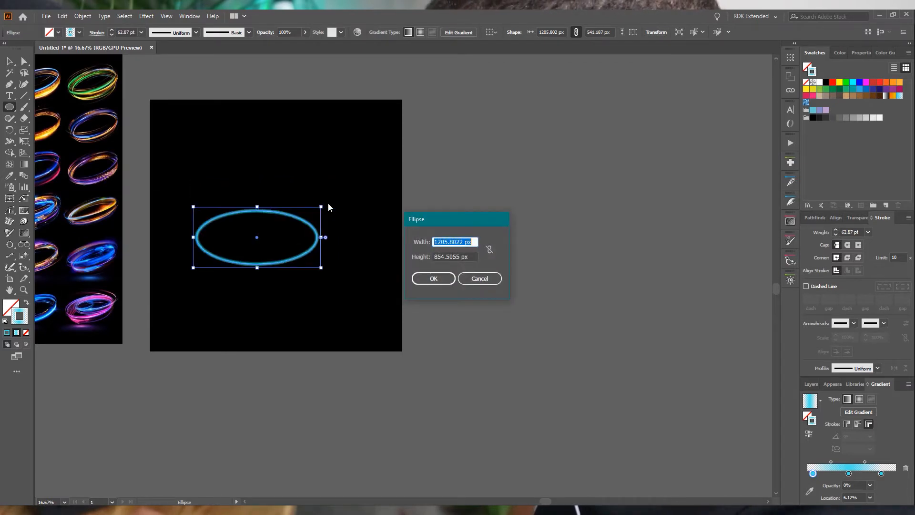
pyautogui.click(480, 277)
# - Rotate the flattened ellipse about 10° counterclockwise and move it slightly toward the centre of the artboard
pyautogui.click(9, 62)
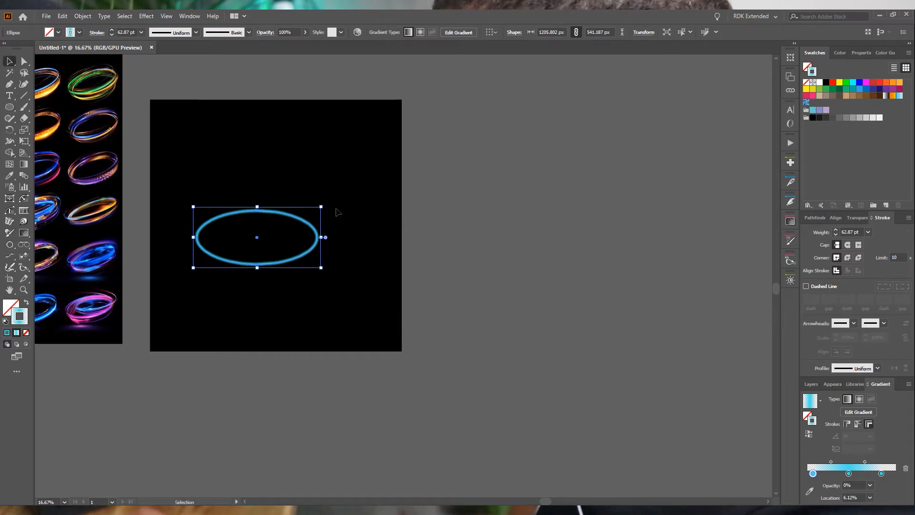
pyautogui.moveTo(324, 204); pyautogui.dragTo(317, 187)
pyautogui.moveTo(296, 255); pyautogui.dragTo(313, 253)
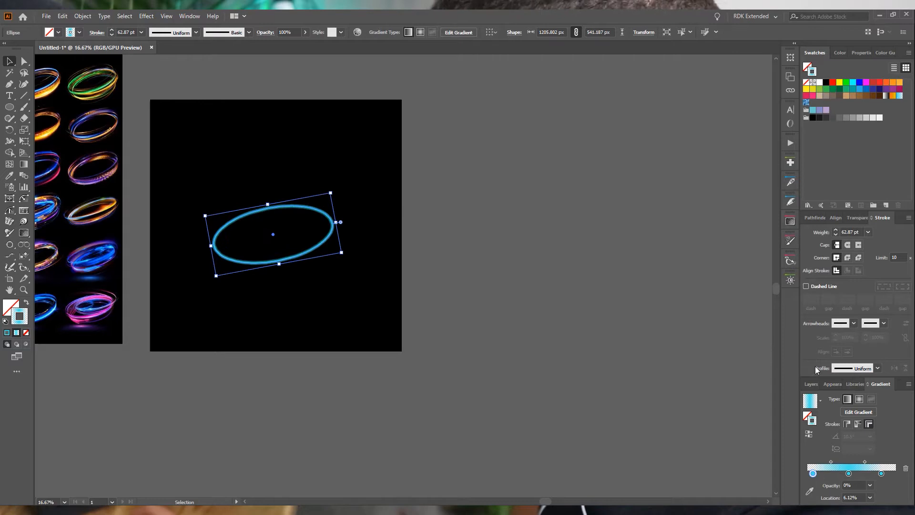
# - Lower the opacity of the stroke gradient's middle blue stop to 70% and deselect the ellipse
pyautogui.click(848, 473)
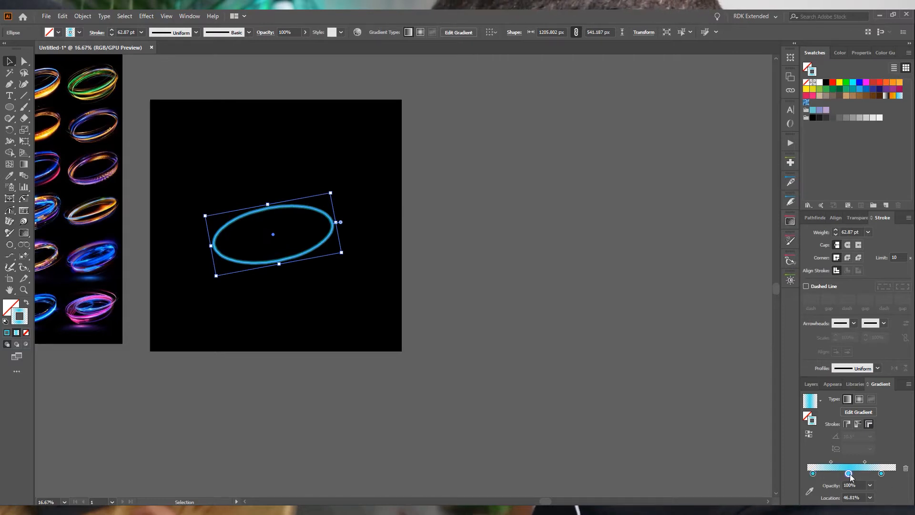
pyautogui.click(870, 485)
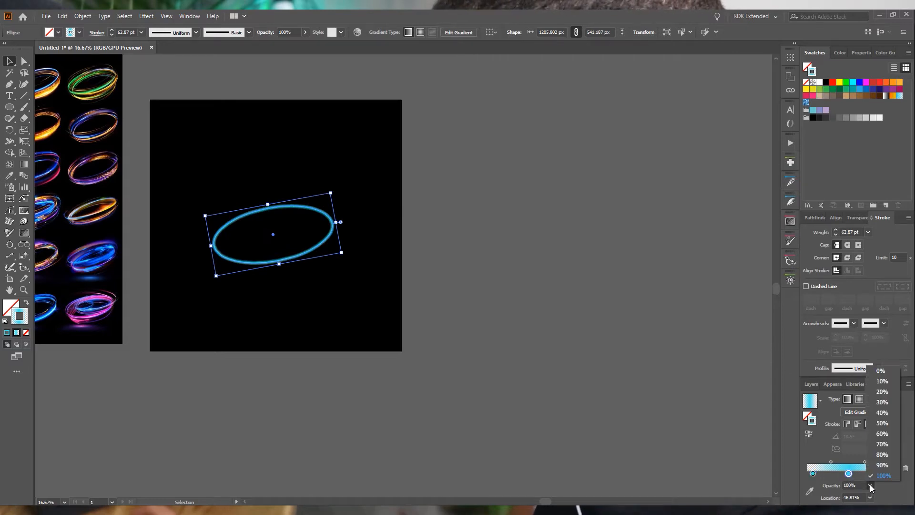
pyautogui.click(881, 445)
pyautogui.click(207, 255)
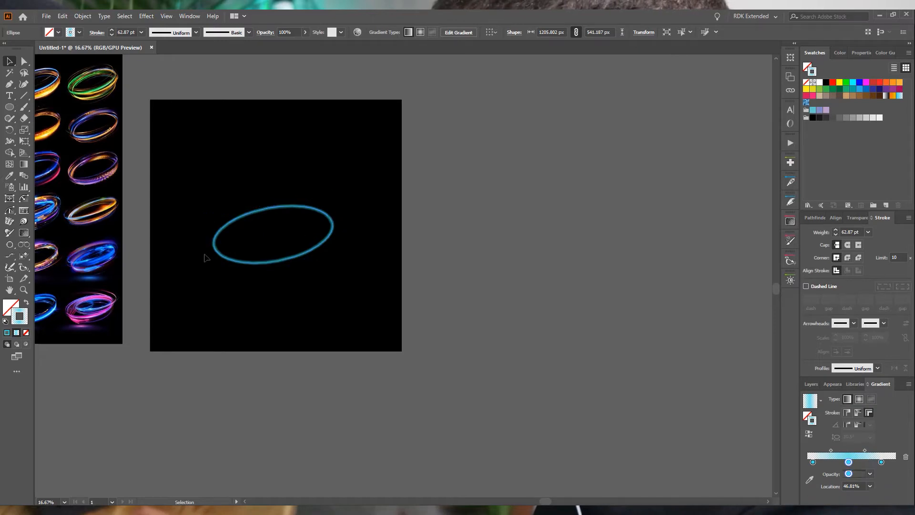
pyautogui.moveTo(170, 203); pyautogui.dragTo(356, 221)
pyautogui.scroll(1, 446, 288)
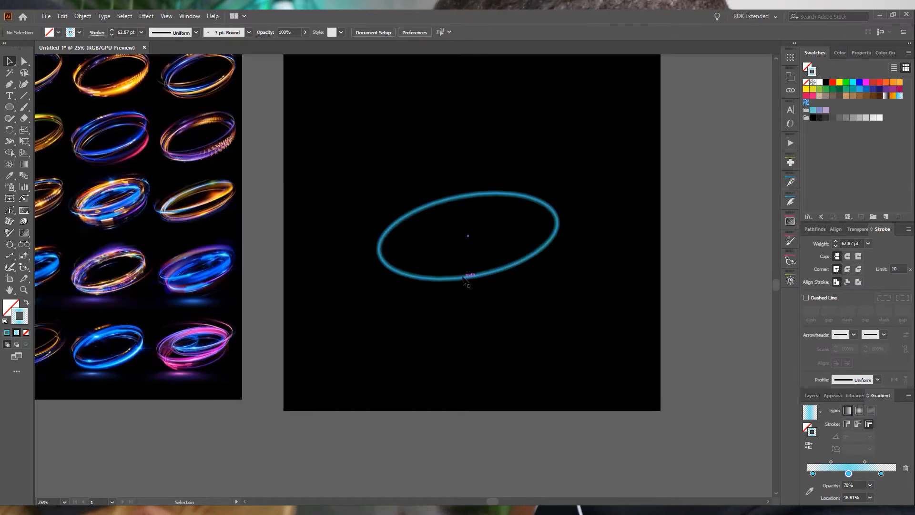
# - Reselect the ellipse and bring up Adobe Color Themes in Explore mode, placed beside the artwork
pyautogui.click(465, 278)
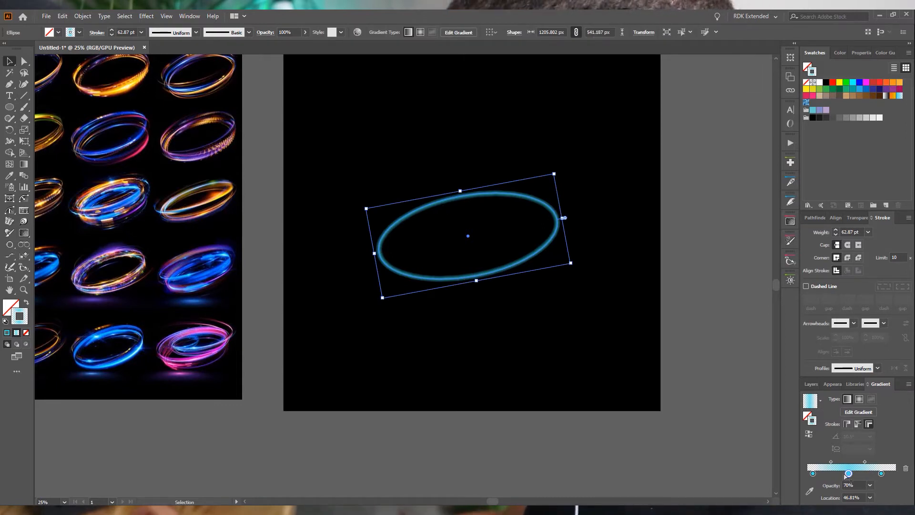
pyautogui.click(808, 205)
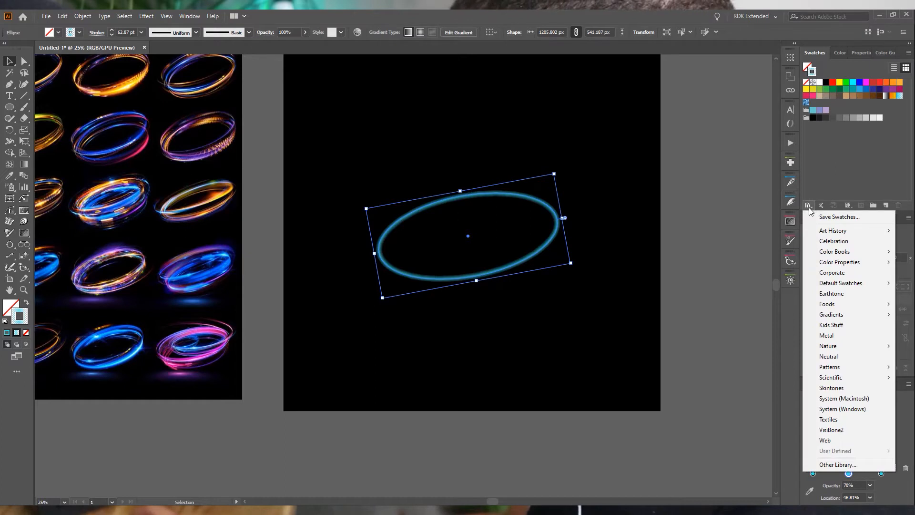
pyautogui.click(821, 206)
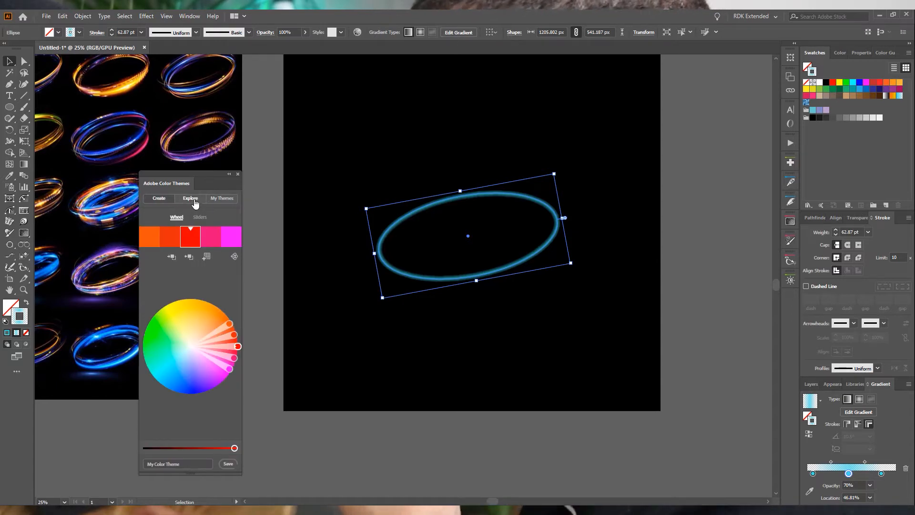
pyautogui.click(194, 202)
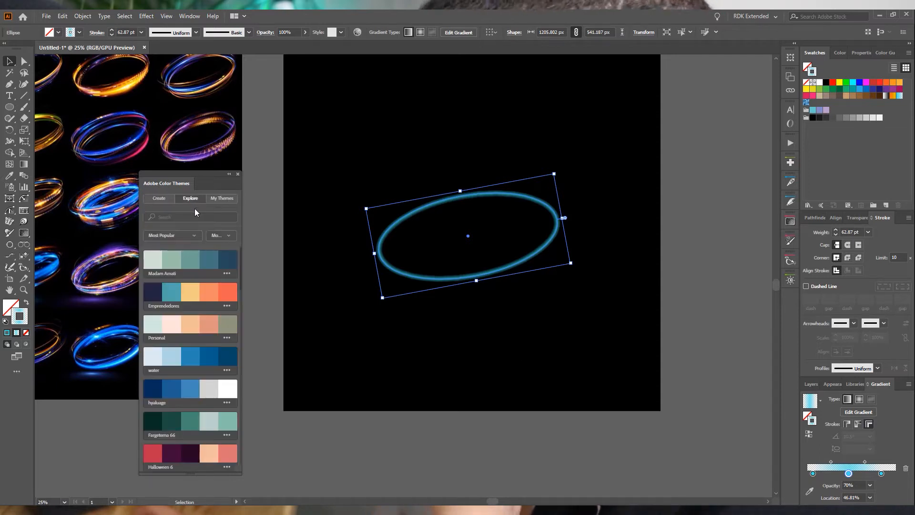
pyautogui.moveTo(204, 174); pyautogui.dragTo(261, 97)
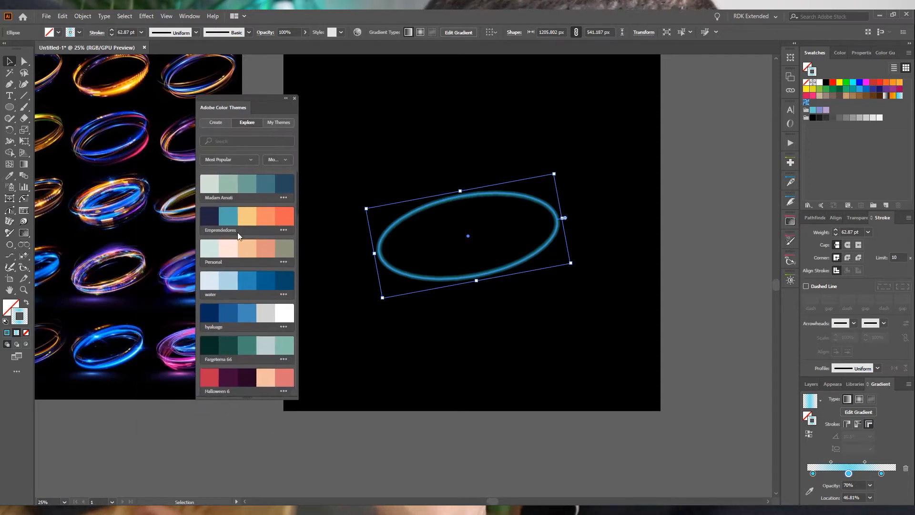
# - Search the colour themes for "light" and browse the palettes
pyautogui.click(231, 142)
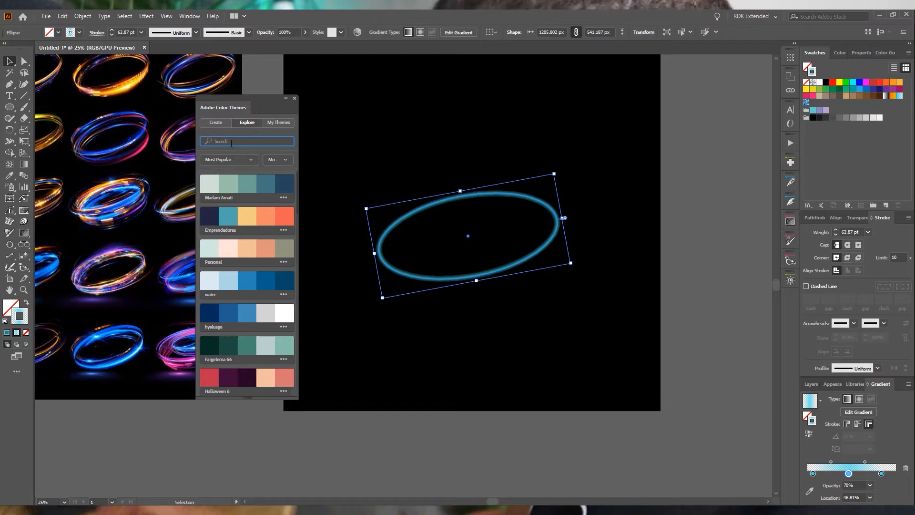
pyautogui.write('light')
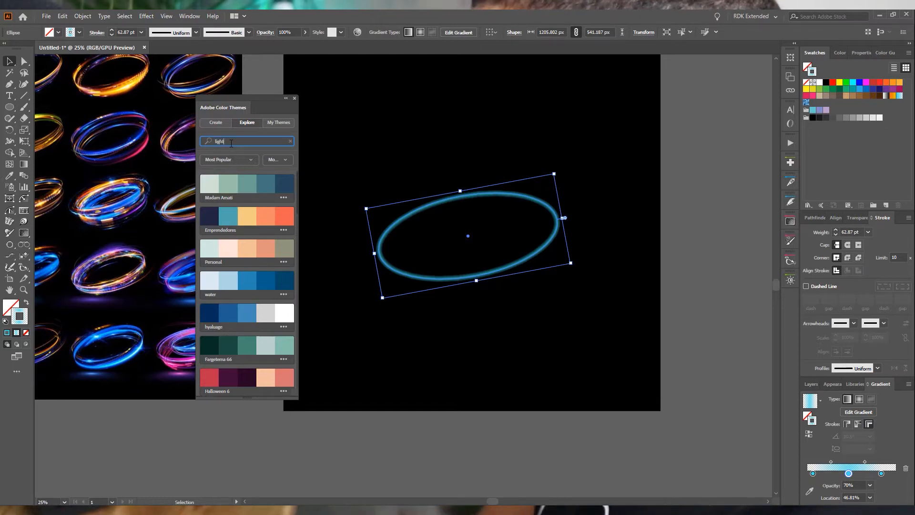
pyautogui.press('Return')
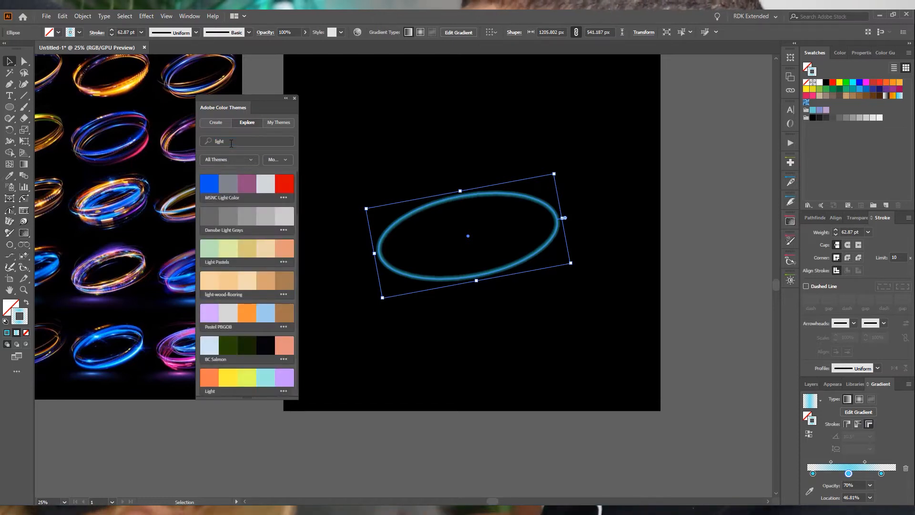
pyautogui.scroll(-9, 246, 316)
pyautogui.scroll(-5, 245, 324)
pyautogui.scroll(-8, 246, 324)
pyautogui.scroll(-3, 246, 286)
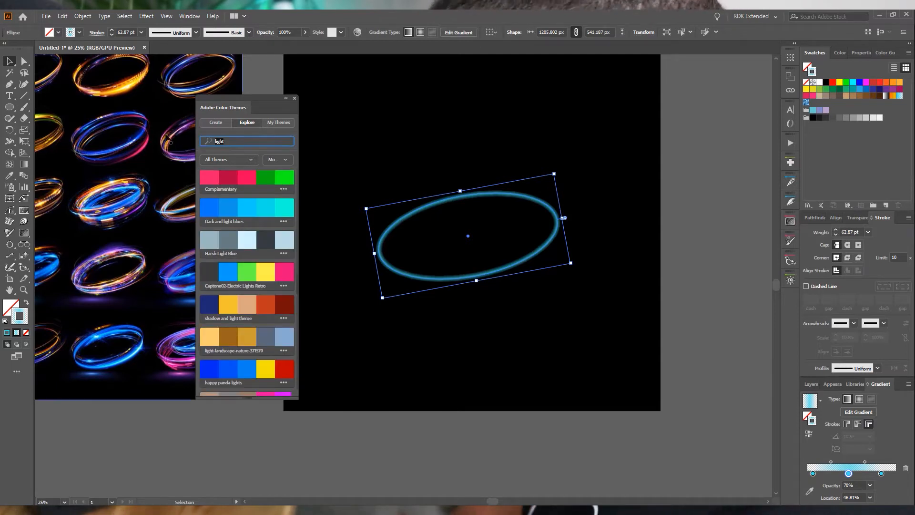
# - Search the colour themes for "neon" instead and look through the palettes
pyautogui.press('BackSpace')
pyautogui.press('BackSpace')
pyautogui.press('BackSpace')
pyautogui.press('BackSpace')
pyautogui.press('BackSpace')
pyautogui.write('neon')
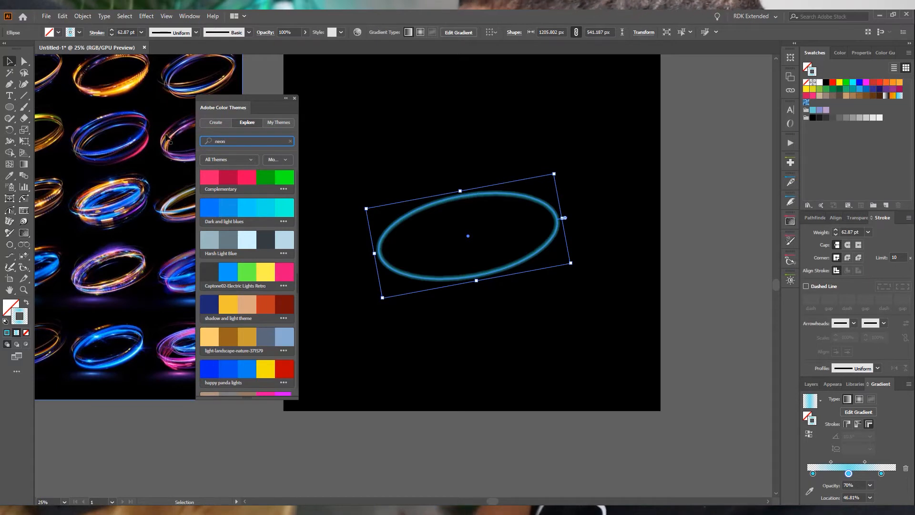
pyautogui.press('Return')
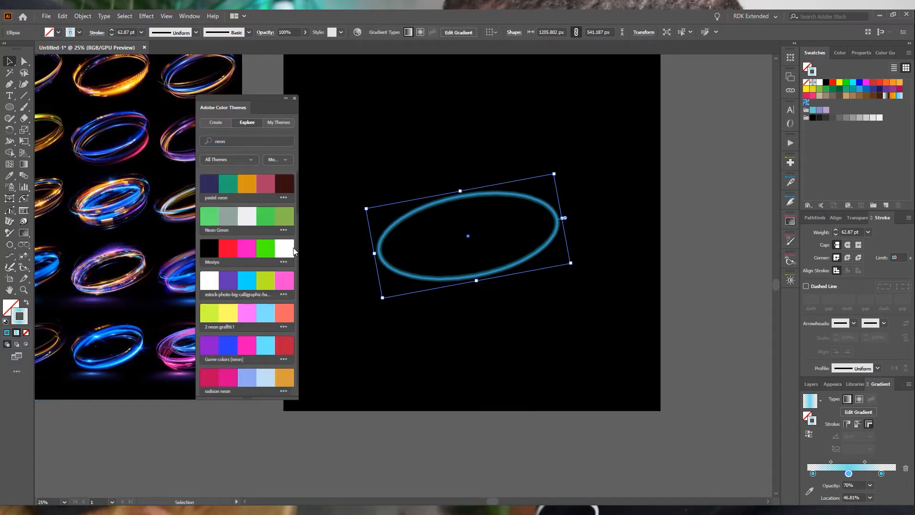
pyautogui.scroll(-3, 270, 379)
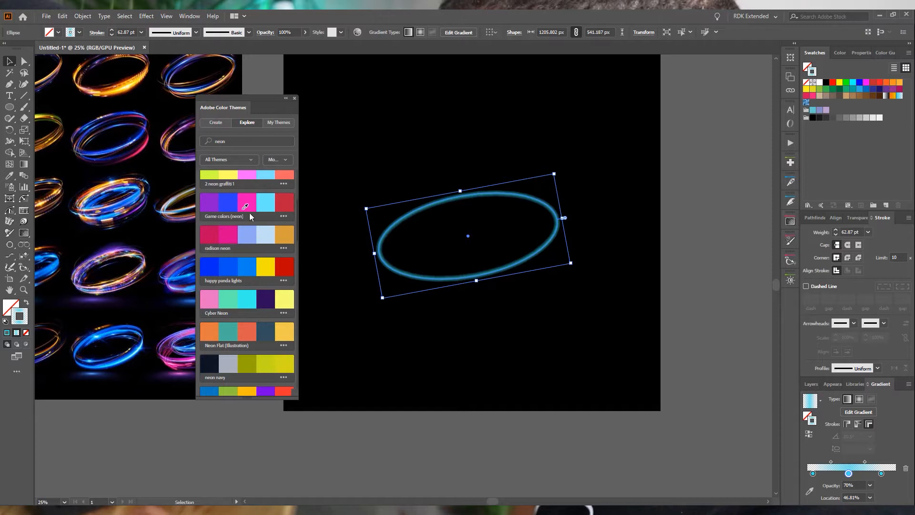
# - Browse the neon themes, add the pink-to-purple-to-blue palette to the swatches, and close Adobe Color Themes
pyautogui.scroll(-3, 252, 328)
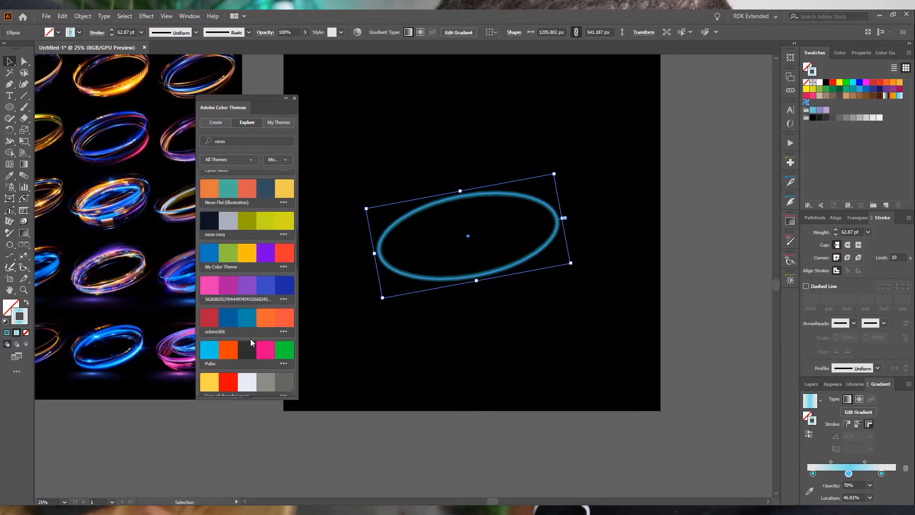
pyautogui.scroll(-9, 255, 339)
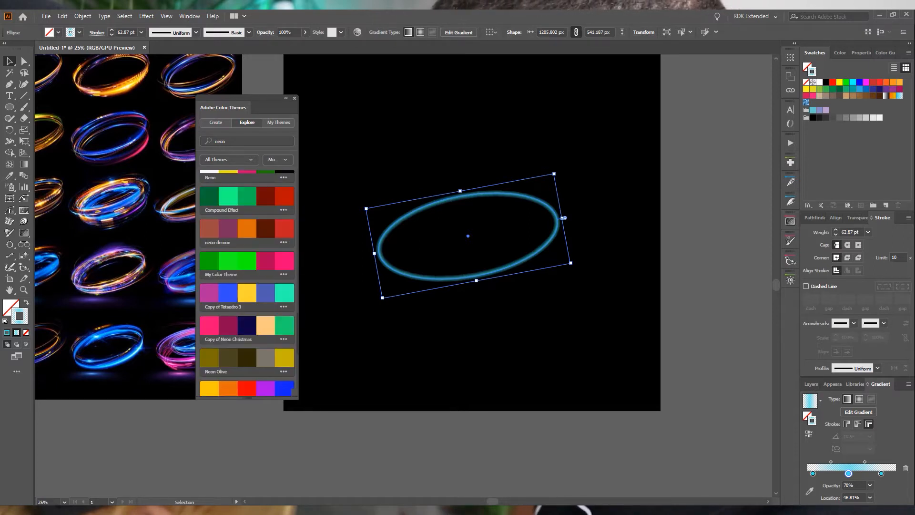
pyautogui.scroll(-10, 257, 341)
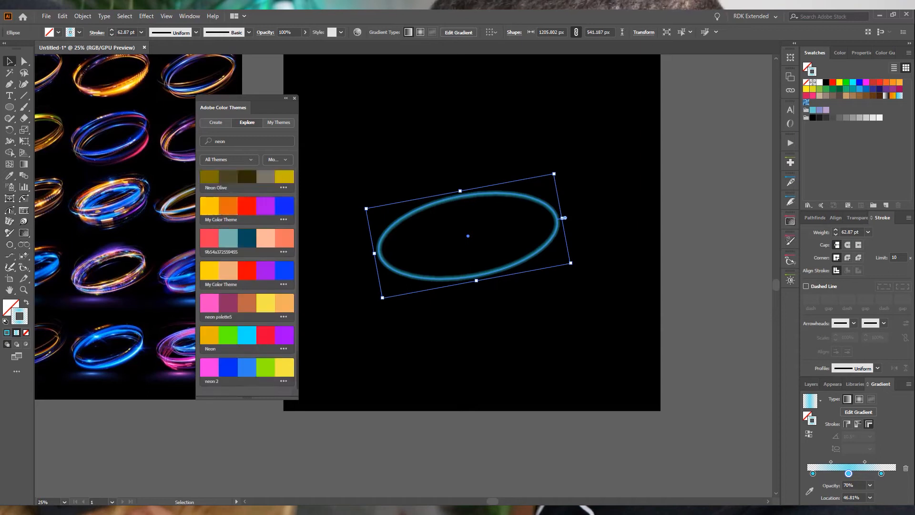
pyautogui.scroll(-2, 263, 342)
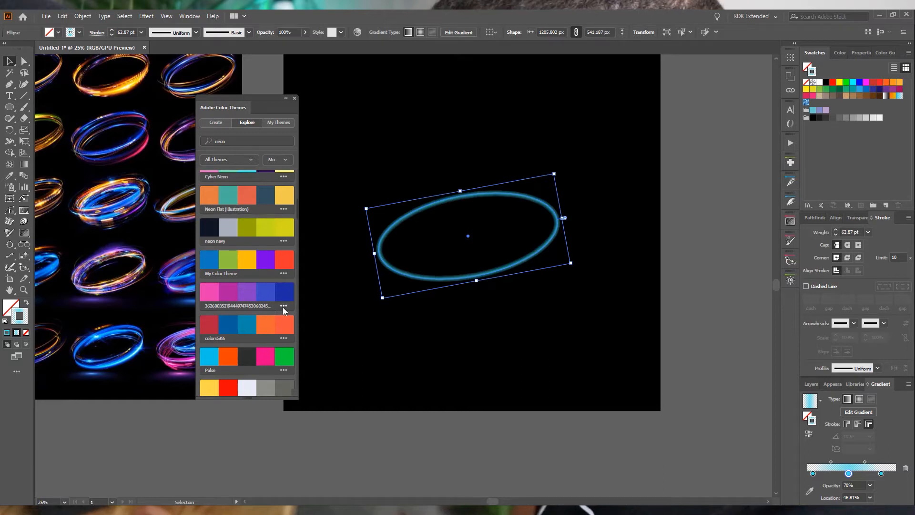
pyautogui.click(284, 305)
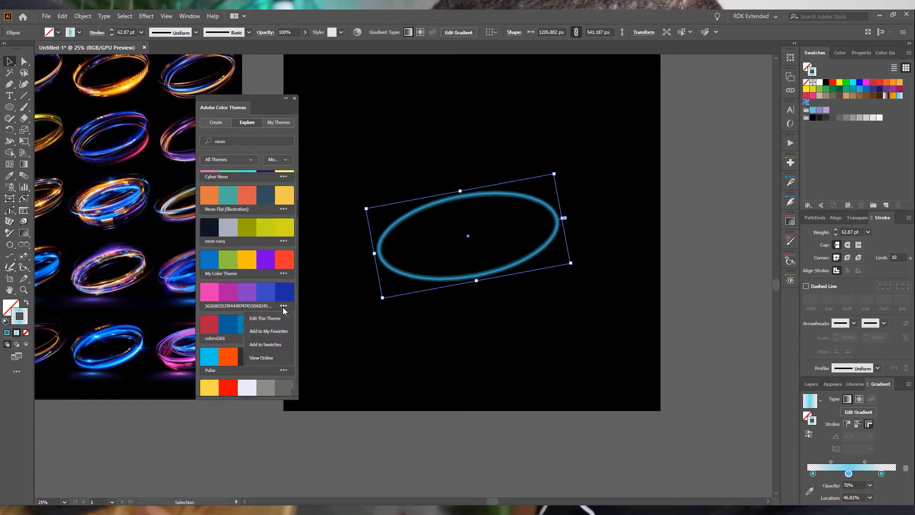
pyautogui.click(264, 346)
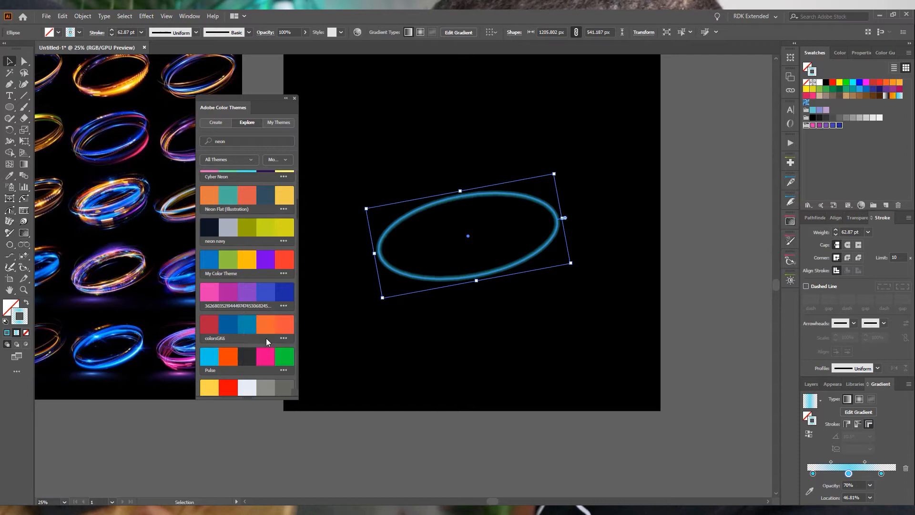
pyautogui.click(295, 99)
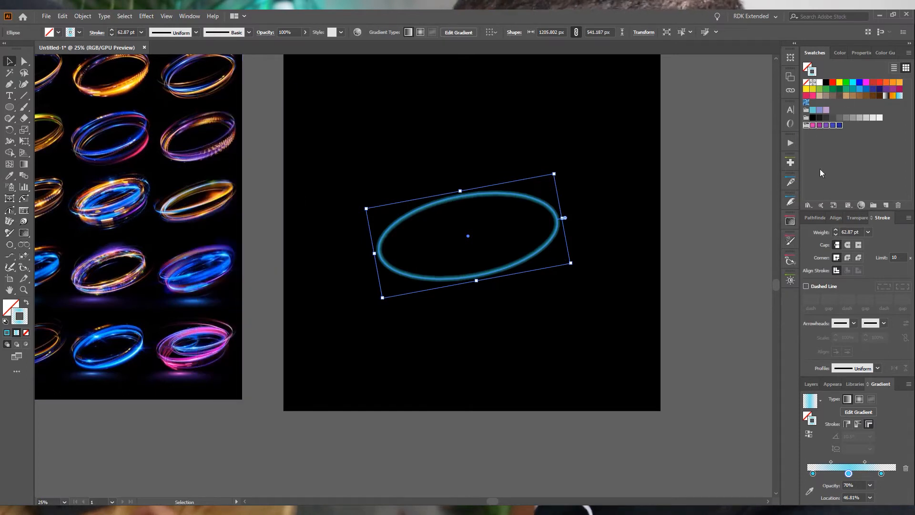
pyautogui.click(847, 140)
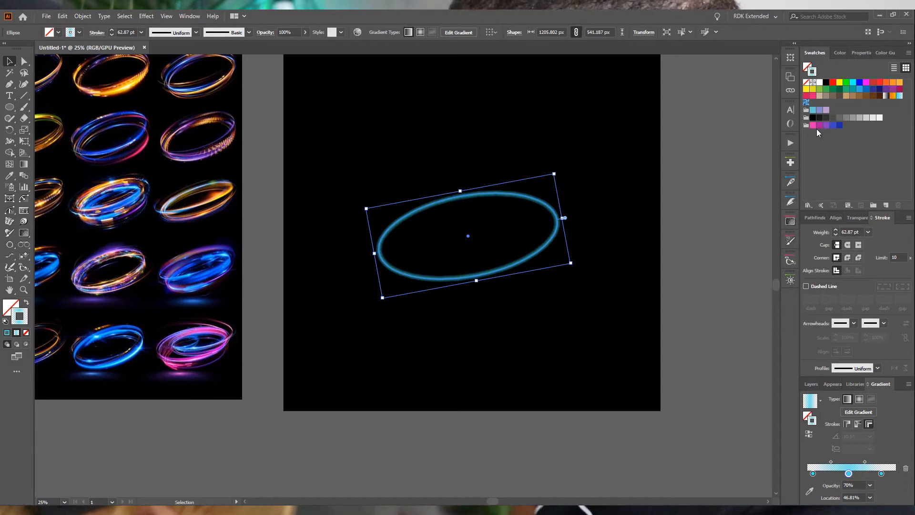
# - Recolour the stroke gradient with the new swatches, pink in the middle and magenta at both ends, set the stroke weight to 99 pt, and deselect
pyautogui.moveTo(814, 125); pyautogui.dragTo(871, 440)
pyautogui.moveTo(850, 474); pyautogui.dragTo(849, 474)
pyautogui.moveTo(821, 127); pyautogui.dragTo(882, 473)
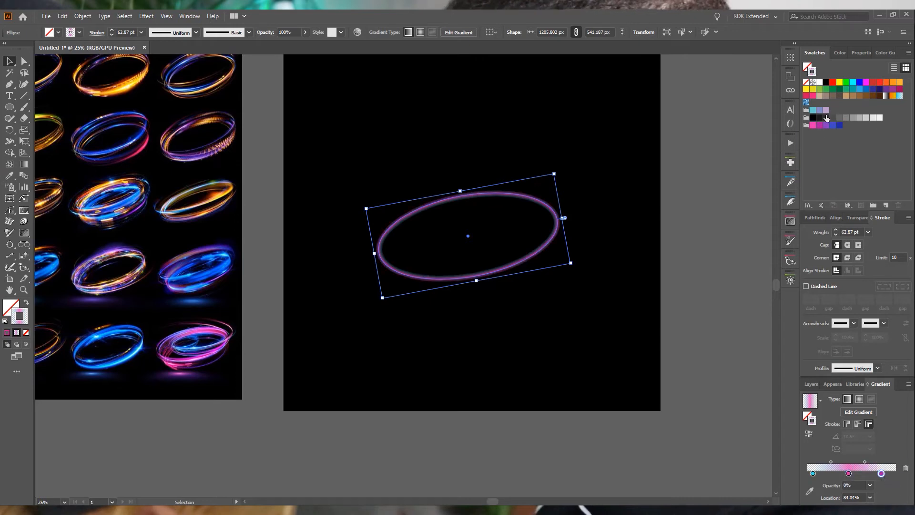
pyautogui.moveTo(820, 126); pyautogui.dragTo(807, 458)
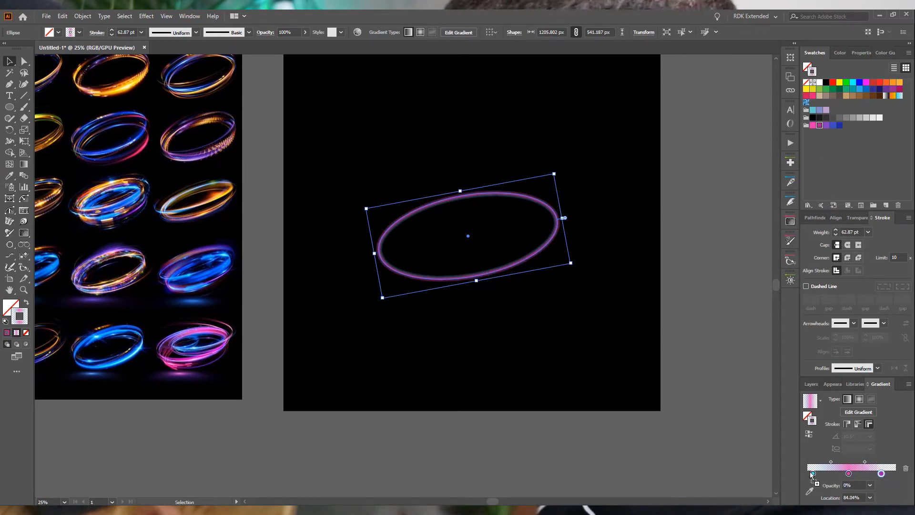
pyautogui.moveTo(813, 475); pyautogui.dragTo(813, 473)
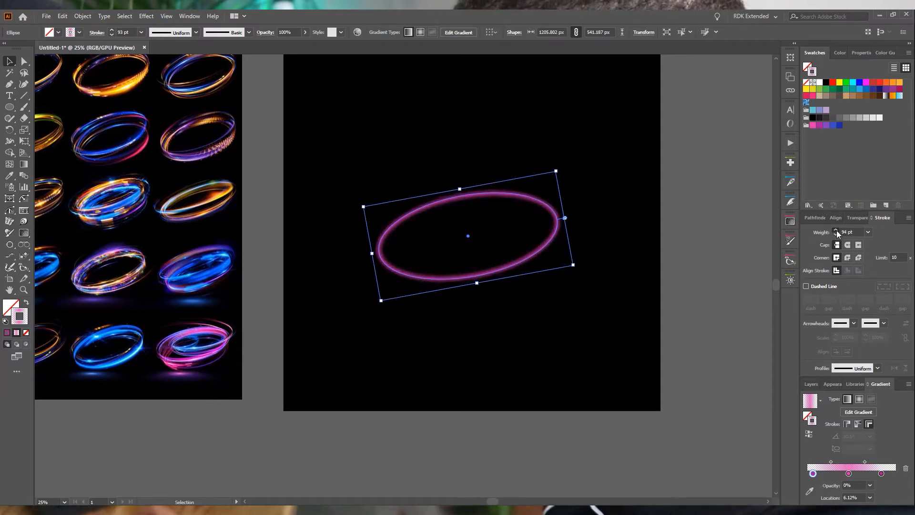
pyautogui.click(741, 245)
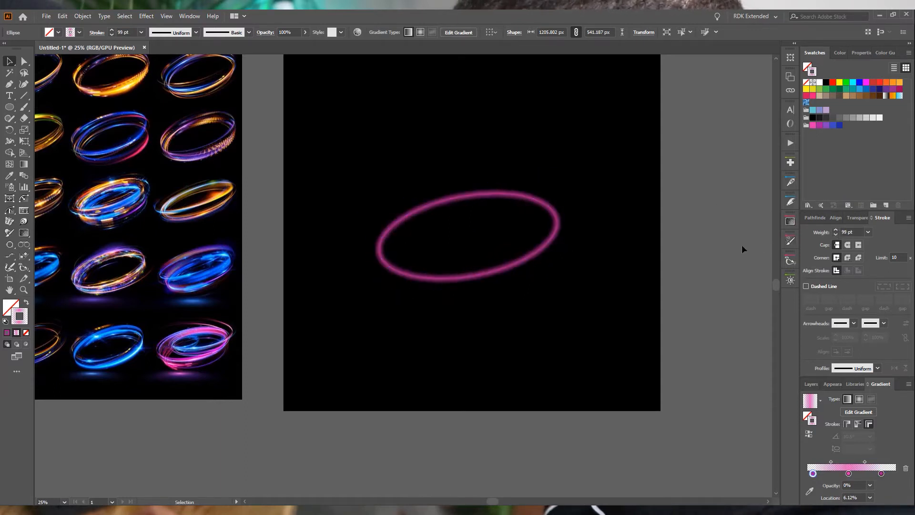
# - Try the double-bulge width profile on the ellipse's stroke
pyautogui.click(508, 272)
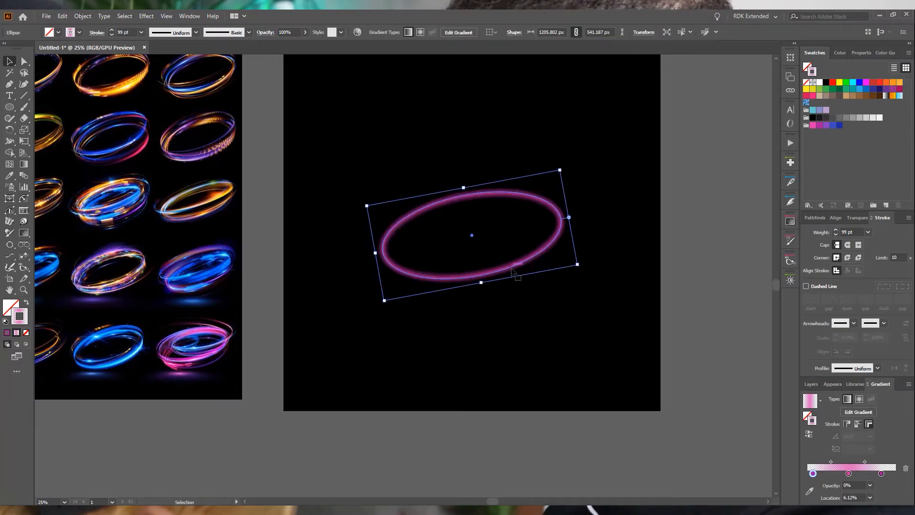
pyautogui.click(878, 368)
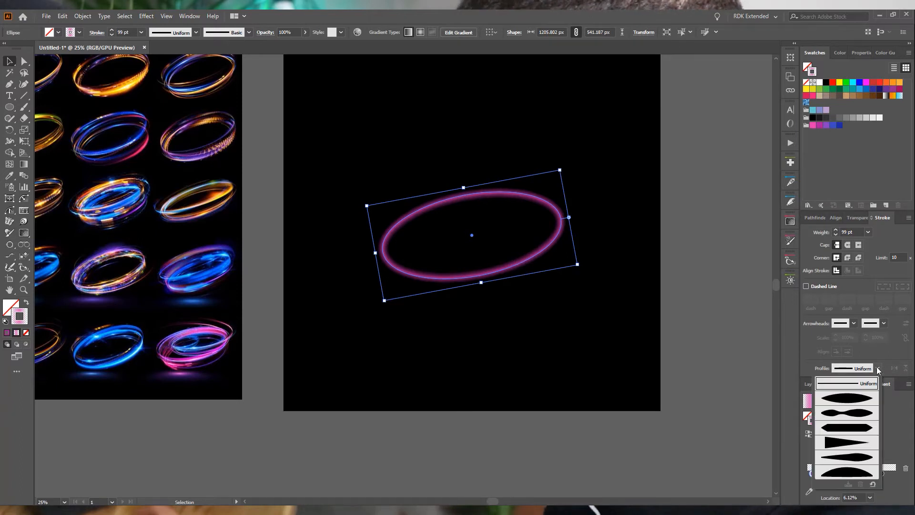
pyautogui.click(840, 414)
pyautogui.click(731, 228)
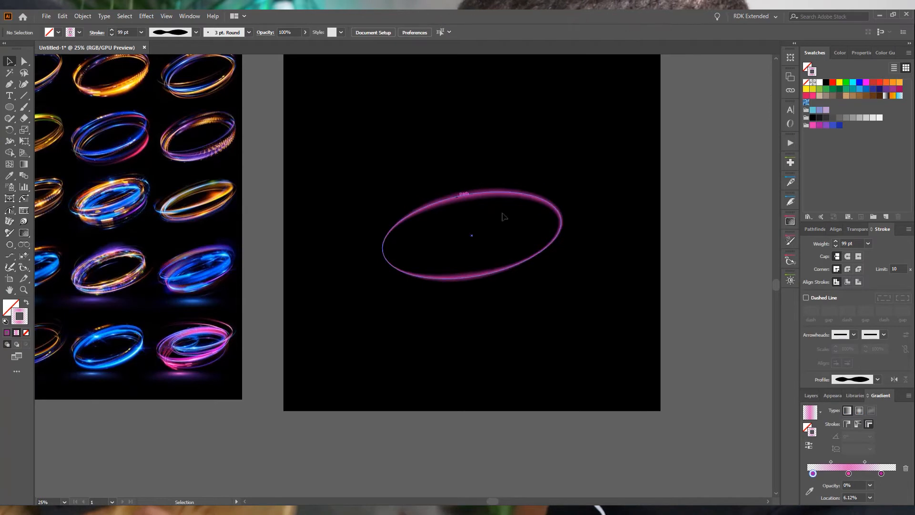
# - Try the lopsided teardrop-like width profile on the ellipse's stroke
pyautogui.click(547, 262)
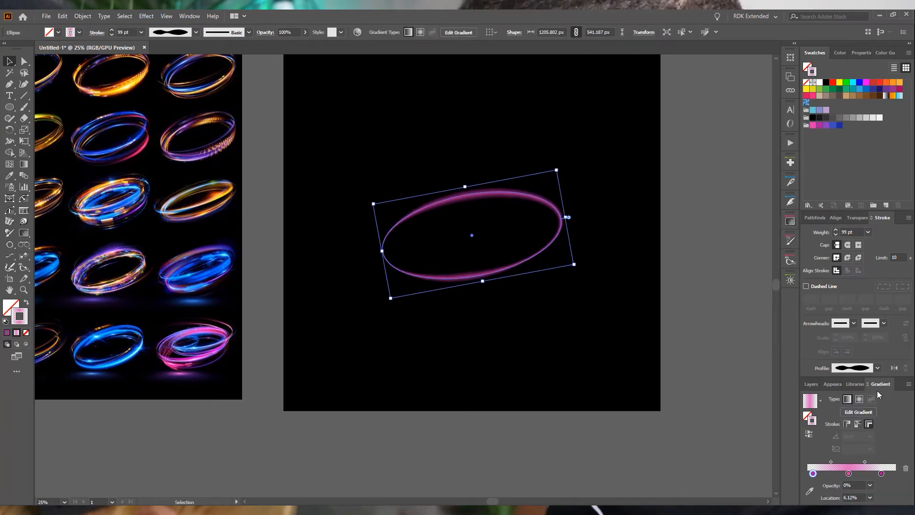
pyautogui.click(878, 369)
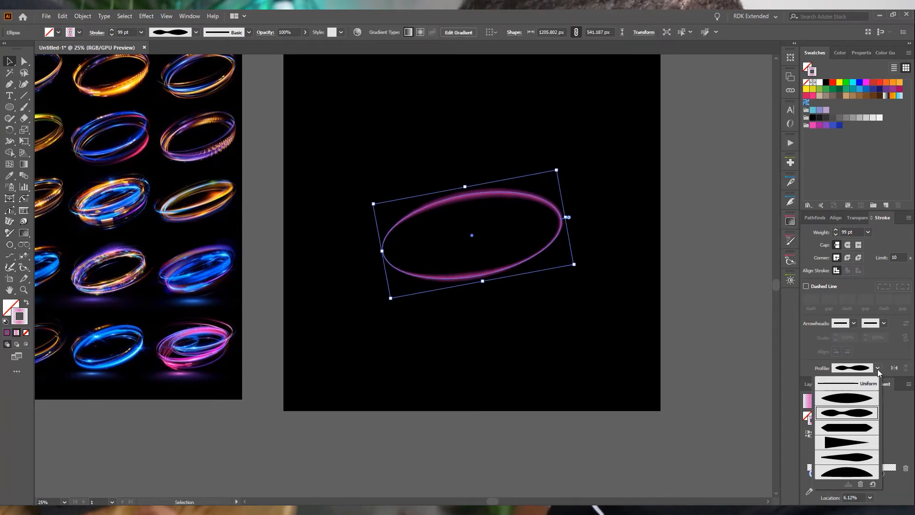
pyautogui.click(848, 456)
pyautogui.click(709, 293)
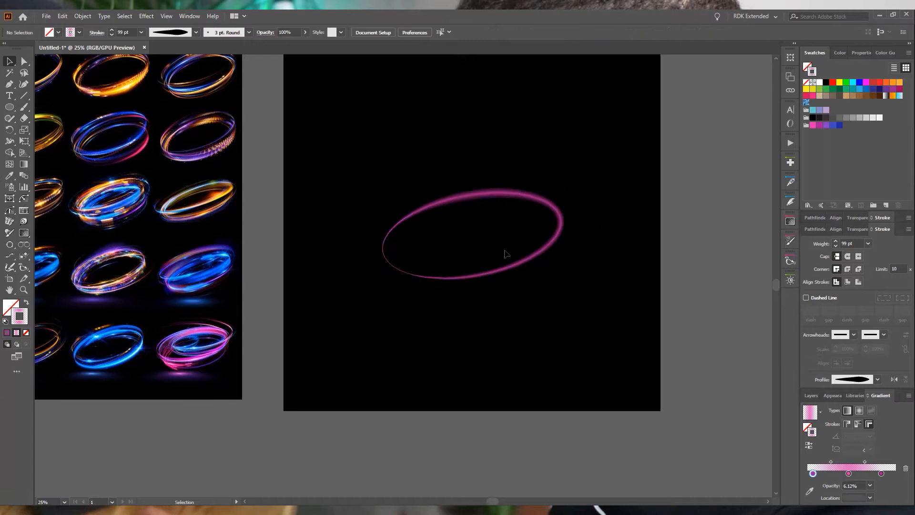
# - Try the symmetrical lens-shaped width profile and the flat-bottomed dome profile on the ellipse's stroke
pyautogui.click(876, 367)
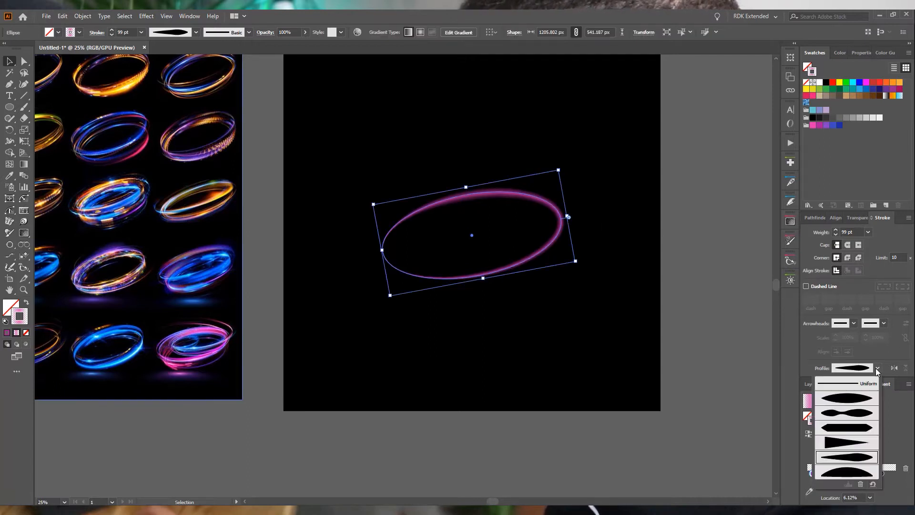
pyautogui.click(853, 402)
pyautogui.click(736, 288)
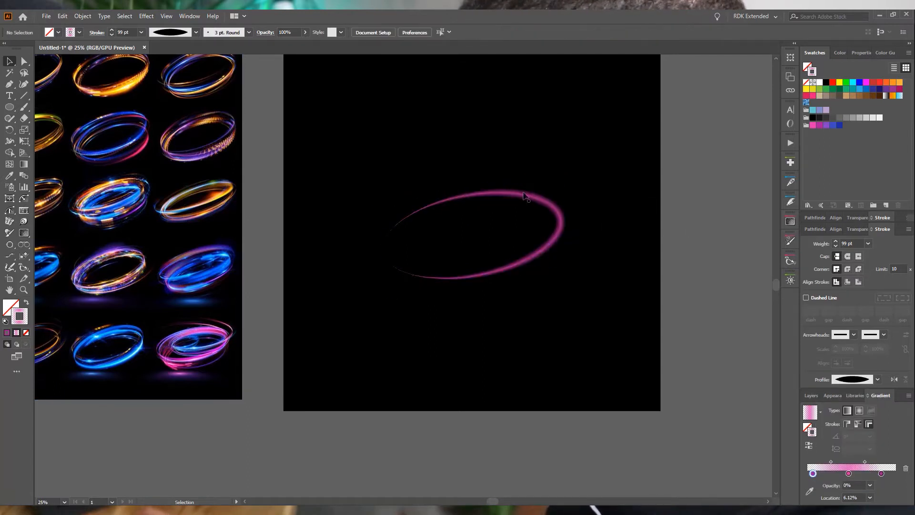
pyautogui.click(524, 262)
pyautogui.click(877, 368)
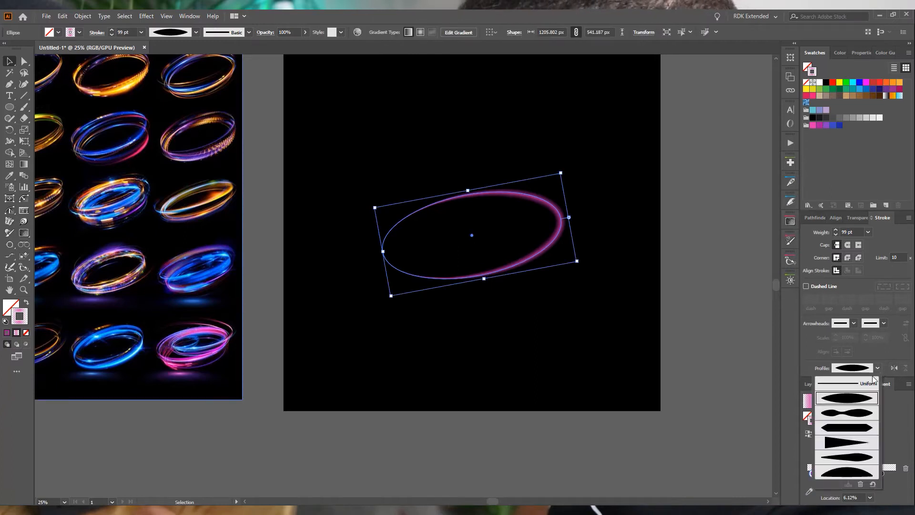
pyautogui.click(844, 473)
pyautogui.click(615, 186)
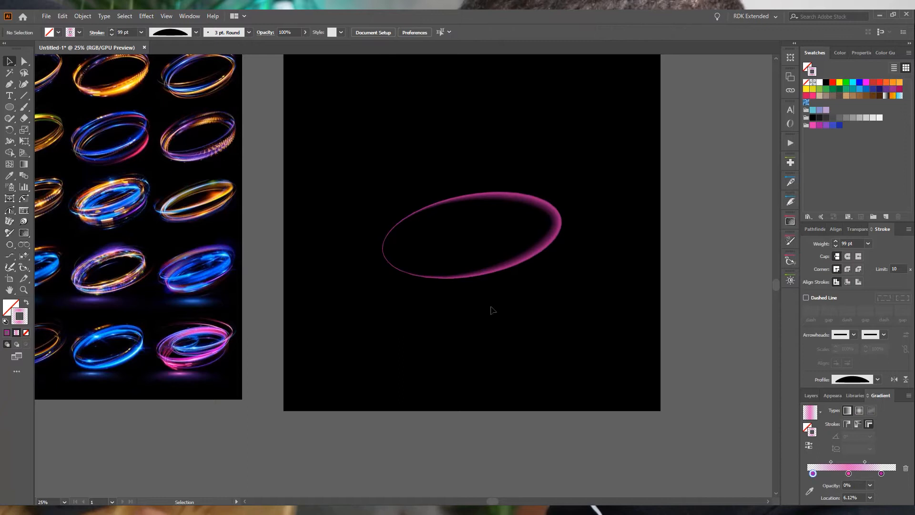
# - Apply the lopsided teardrop-like width profile to the ellipse's stroke in place of the dome profile, and deselect
pyautogui.click(535, 256)
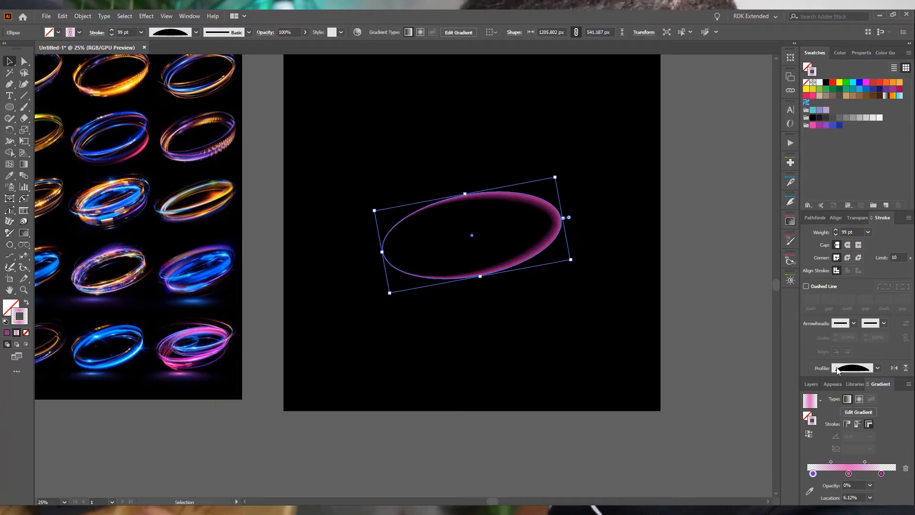
pyautogui.click(877, 368)
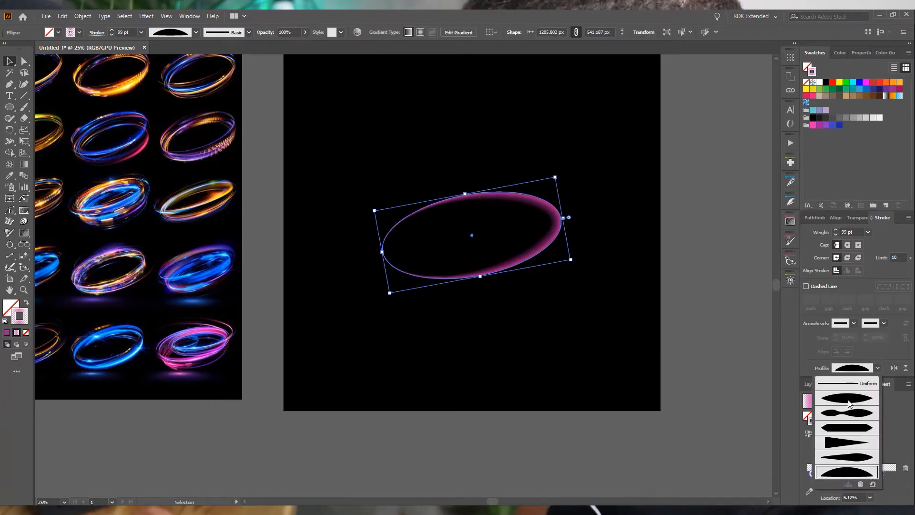
pyautogui.click(851, 457)
pyautogui.click(682, 272)
# - Duplicate the pink ellipse above the original and apply a Gaussian Blur with a 47.7 pixel radius to the copy, previewing it
pyautogui.click(523, 262)
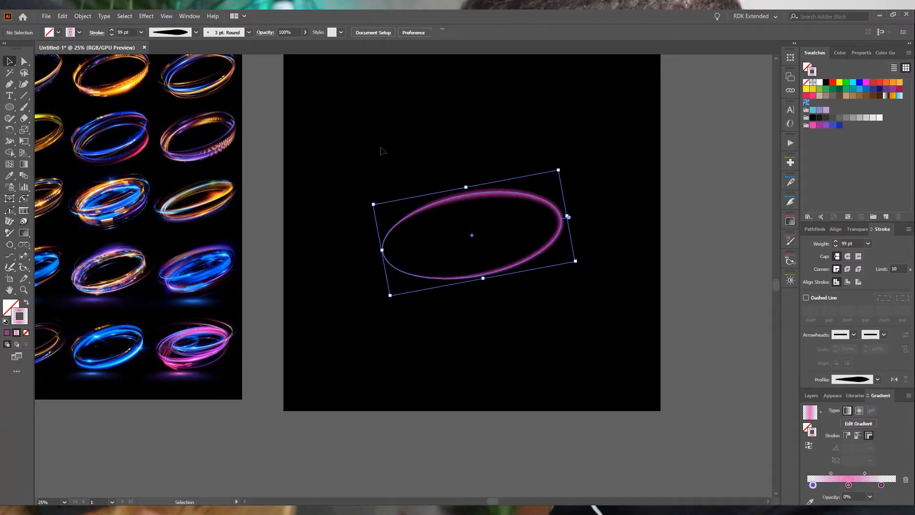
pyautogui.moveTo(527, 264); pyautogui.dragTo(507, 172)
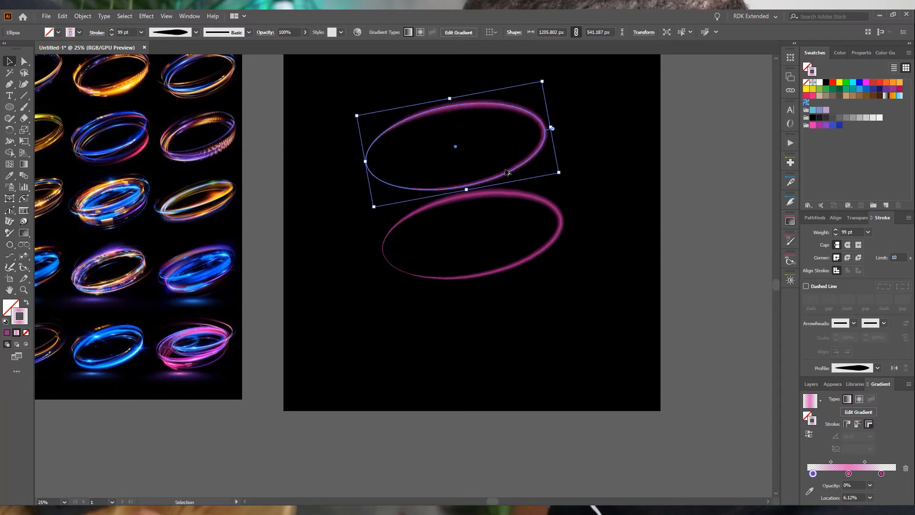
pyautogui.click(174, 17)
pyautogui.moveTo(148, 16)
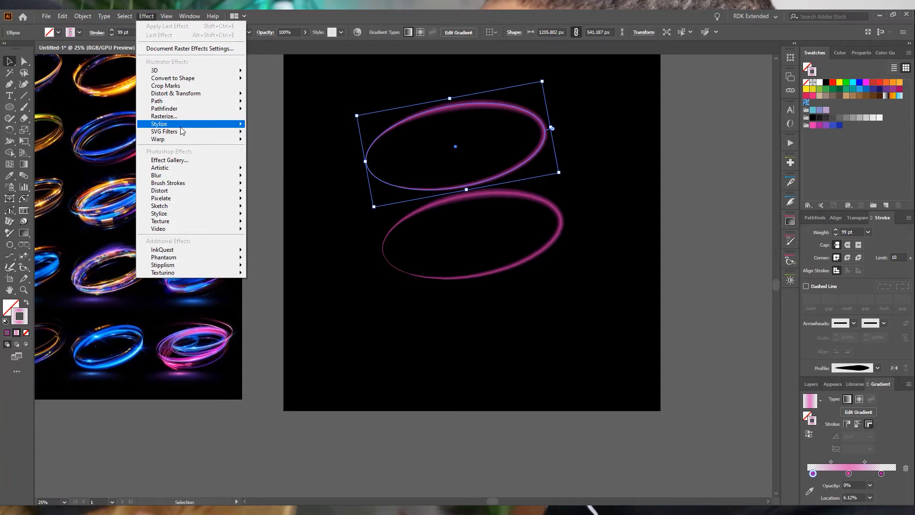
pyautogui.moveTo(180, 128)
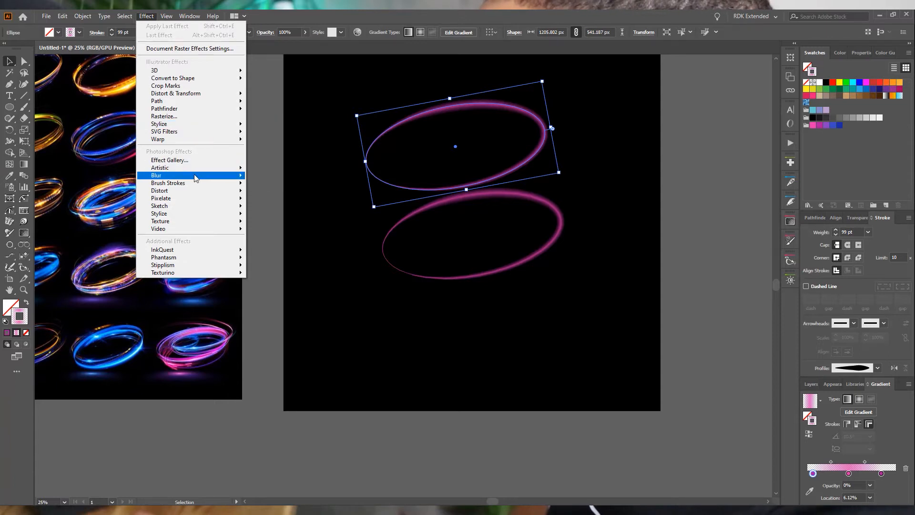
pyautogui.moveTo(196, 178)
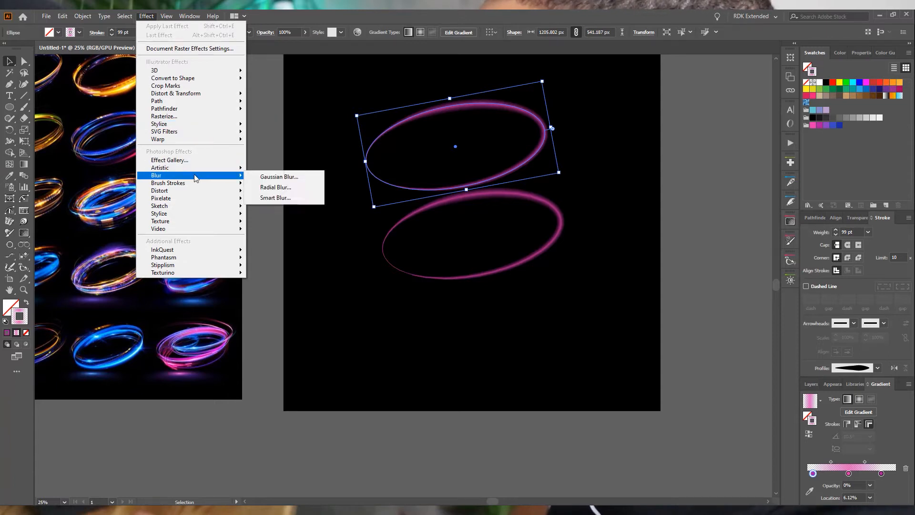
pyautogui.click(289, 178)
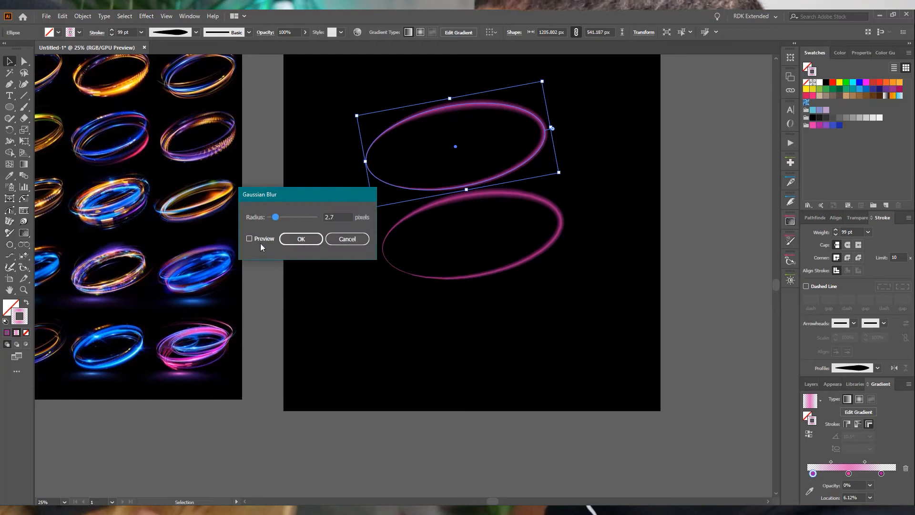
pyautogui.click(261, 237)
pyautogui.moveTo(276, 217); pyautogui.dragTo(300, 219)
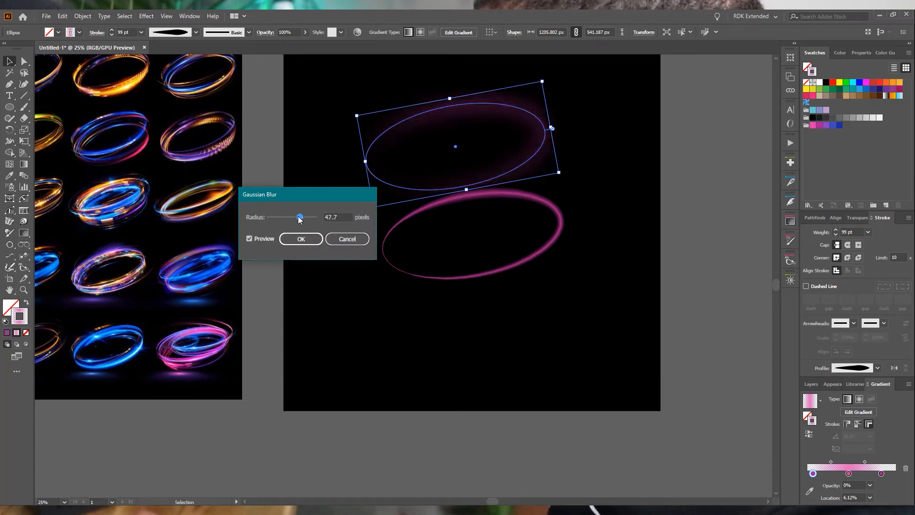
pyautogui.click(298, 240)
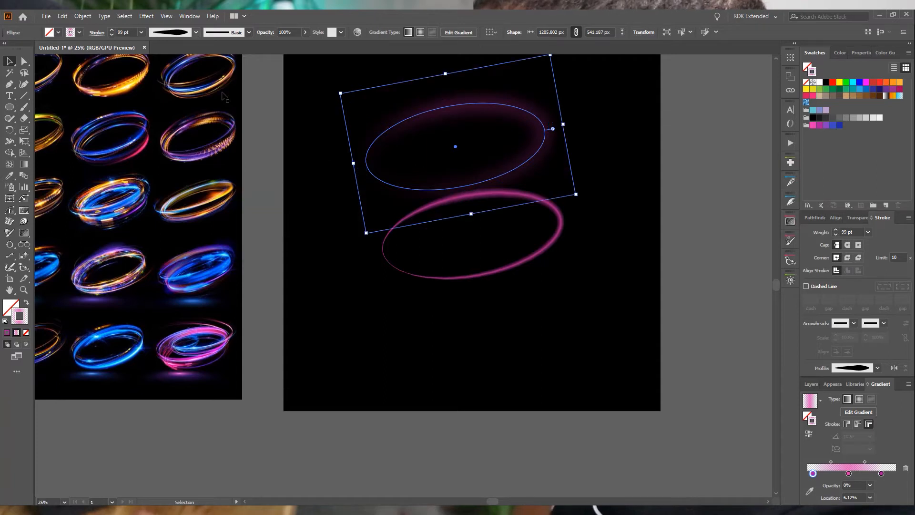
# - Lay the blurred copy over the sharp ring to try the glow, and move it back above
pyautogui.moveTo(527, 164); pyautogui.dragTo(543, 252)
pyautogui.click(679, 159)
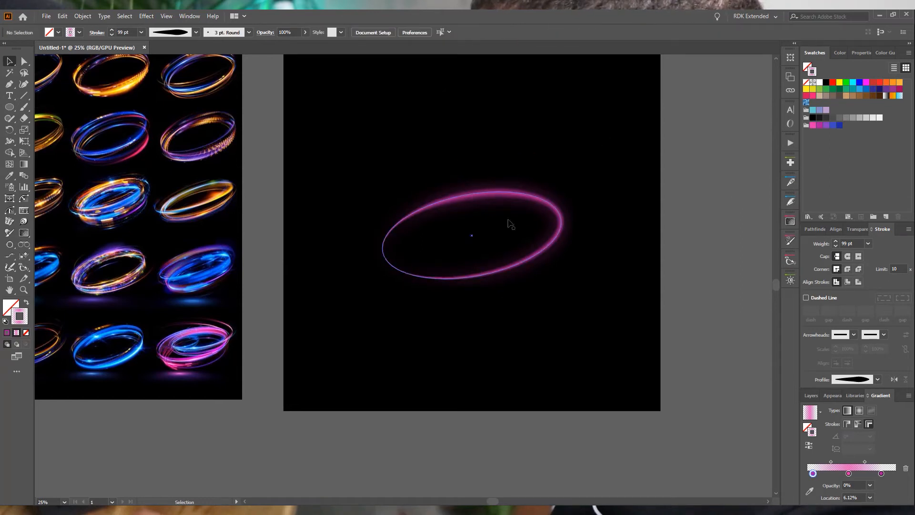
pyautogui.moveTo(435, 279); pyautogui.dragTo(429, 191)
# - Duplicate the sharp pink ellipse below the original and apply a previewed Gaussian Blur with a 9.6 pixel radius to the copy
pyautogui.moveTo(487, 282); pyautogui.dragTo(505, 344)
pyautogui.click(155, 16)
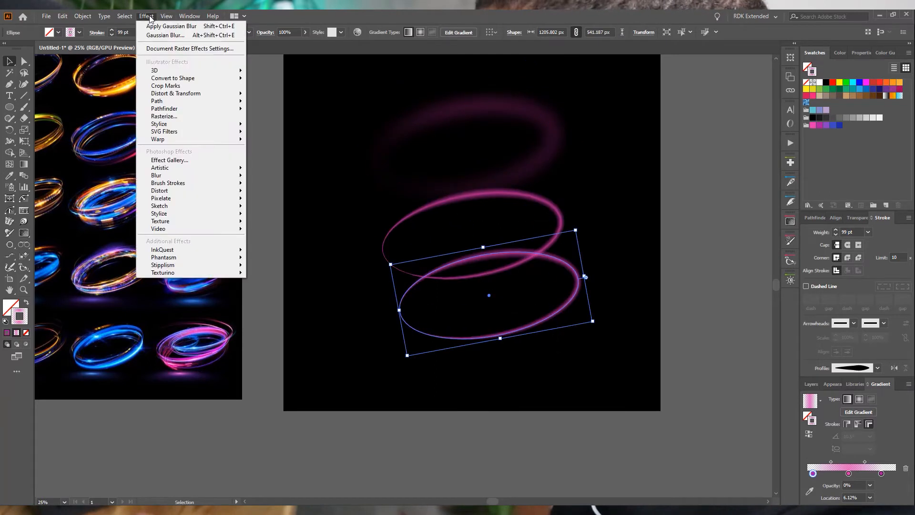
pyautogui.click(165, 32)
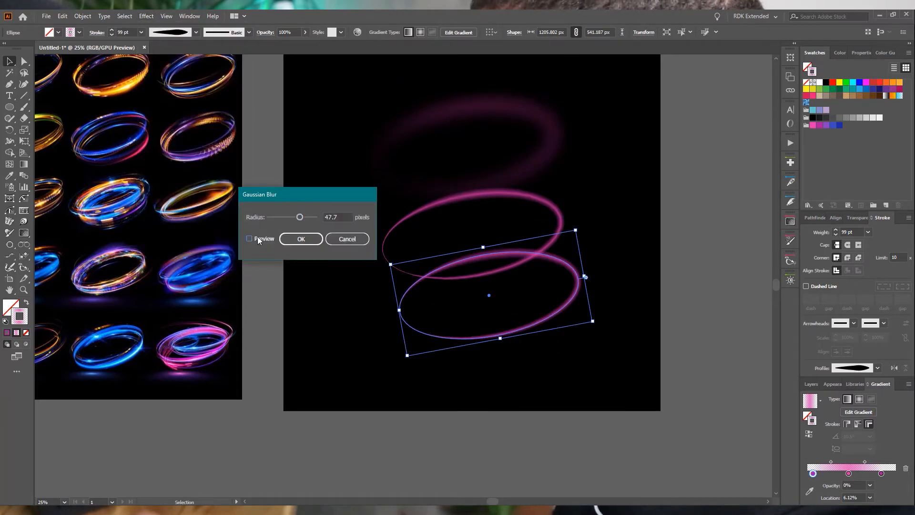
pyautogui.click(258, 236)
pyautogui.moveTo(299, 217); pyautogui.dragTo(290, 220)
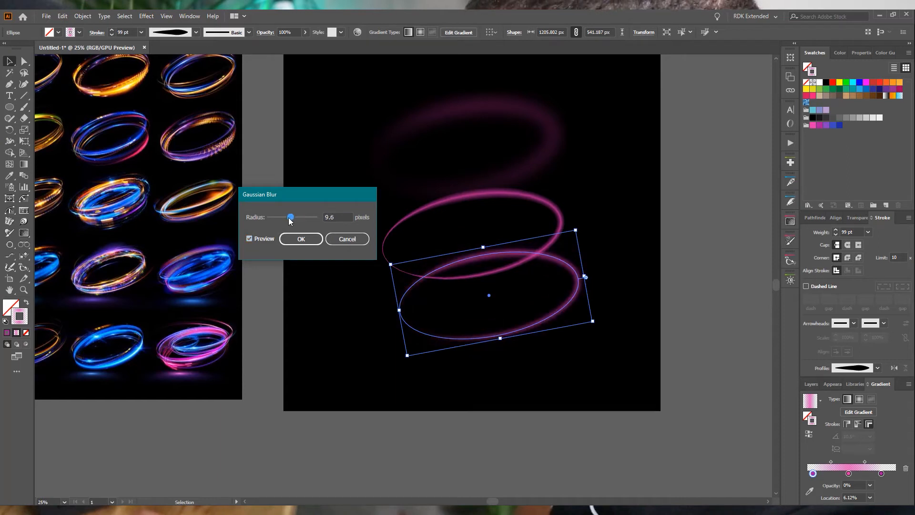
pyautogui.click(300, 239)
# - Set the lower blurred copy's stroke to the Uniform width profile after trying the lens-shaped one, and lay it over the sharp ring
pyautogui.click(877, 367)
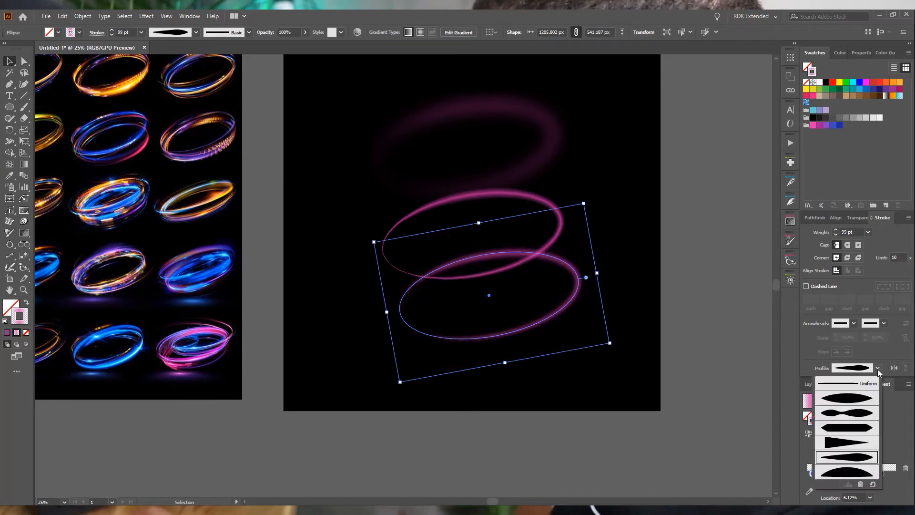
pyautogui.click(851, 400)
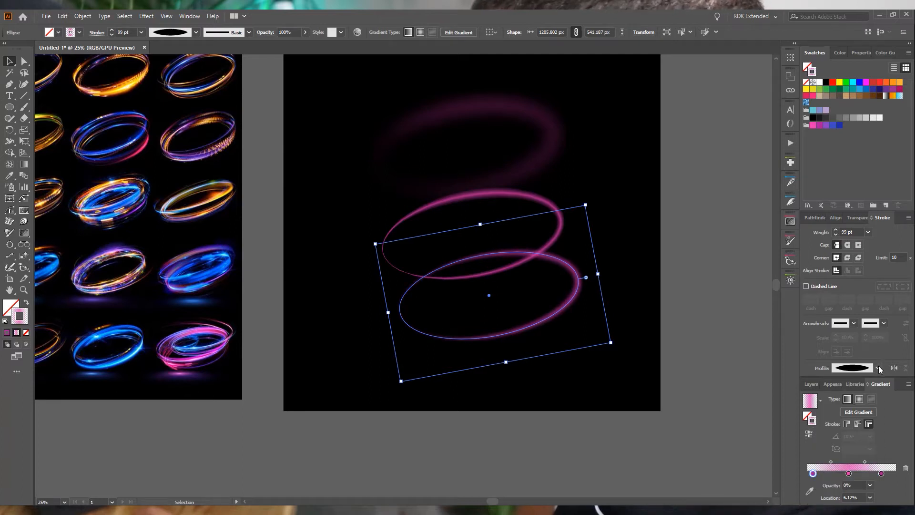
pyautogui.click(877, 368)
pyautogui.click(851, 384)
pyautogui.moveTo(536, 328); pyautogui.dragTo(530, 269)
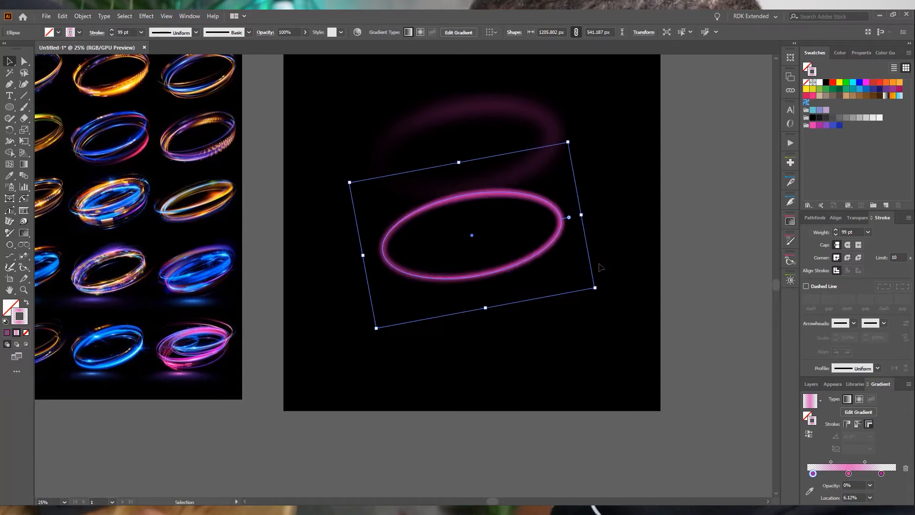
# - Try Darken and other blend modes on the uniform blurred ring, settle on Hard Light, and deselect
pyautogui.click(857, 218)
pyautogui.click(829, 234)
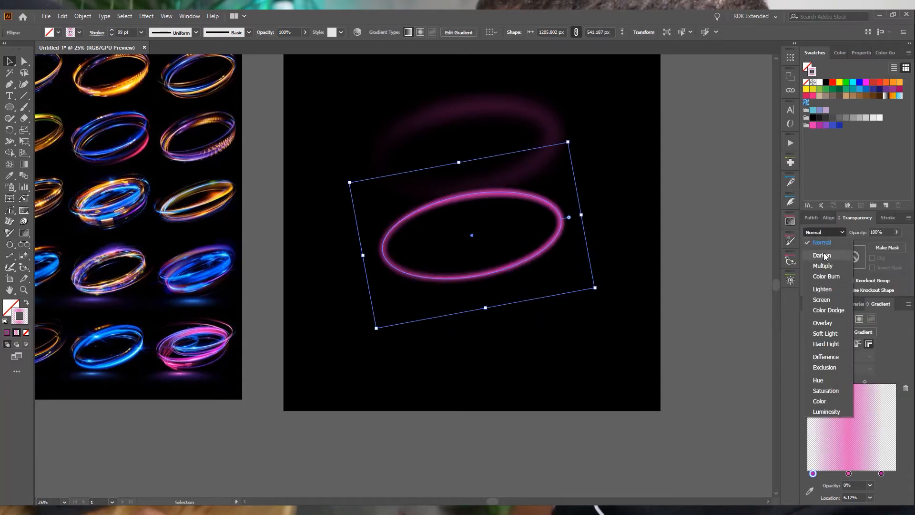
pyautogui.click(826, 255)
pyautogui.scroll(-1, 821, 234)
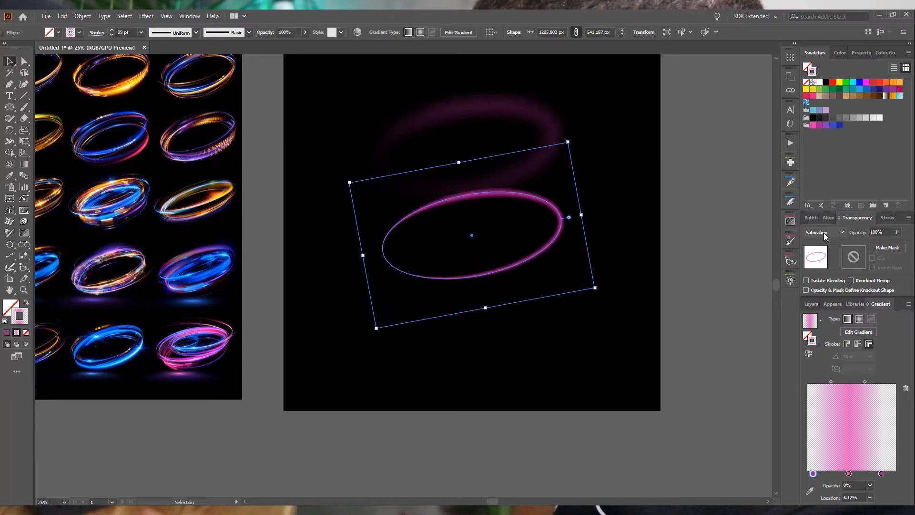
pyautogui.scroll(-1, 823, 232)
pyautogui.scroll(2, 823, 232)
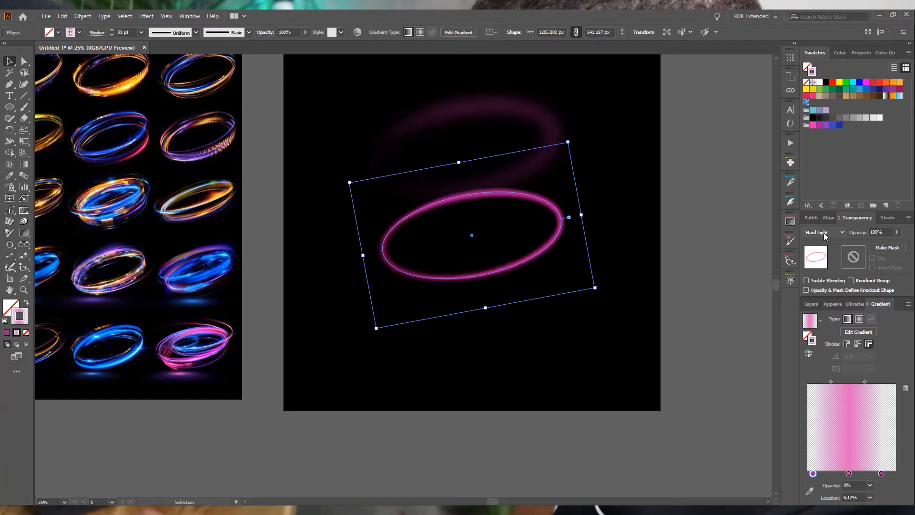
pyautogui.click(698, 238)
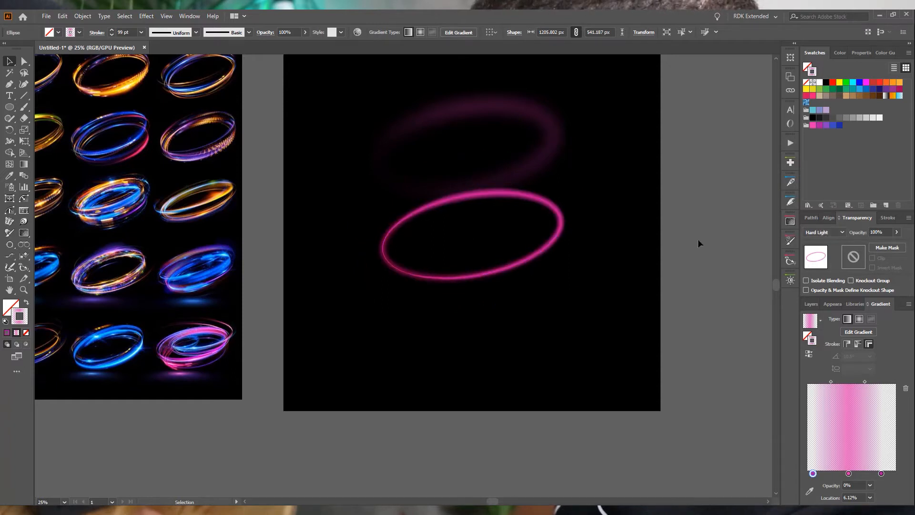
# - Lower the Hard Light ring's opacity to 58% and lay the strongly blurred ring over the stack
pyautogui.click(540, 247)
pyautogui.click(896, 312)
pyautogui.moveTo(896, 325); pyautogui.dragTo(882, 326)
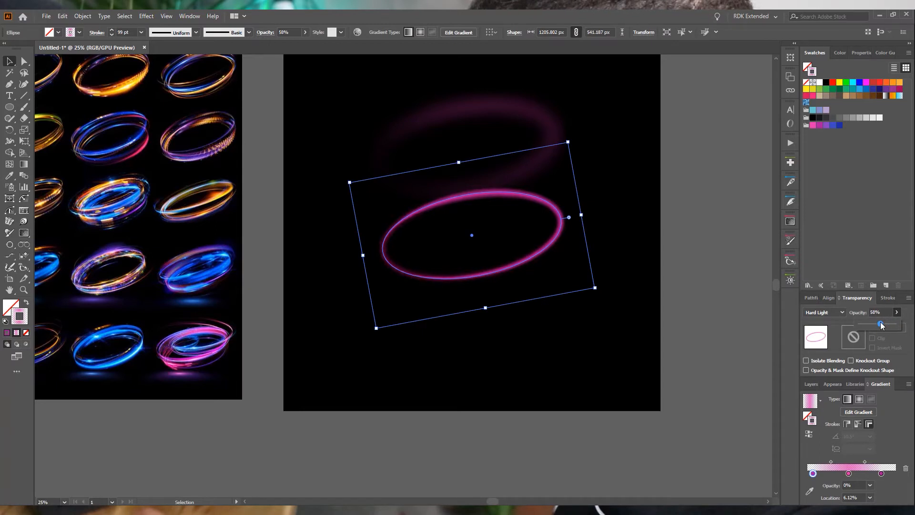
pyautogui.click(750, 311)
pyautogui.moveTo(549, 162); pyautogui.dragTo(553, 246)
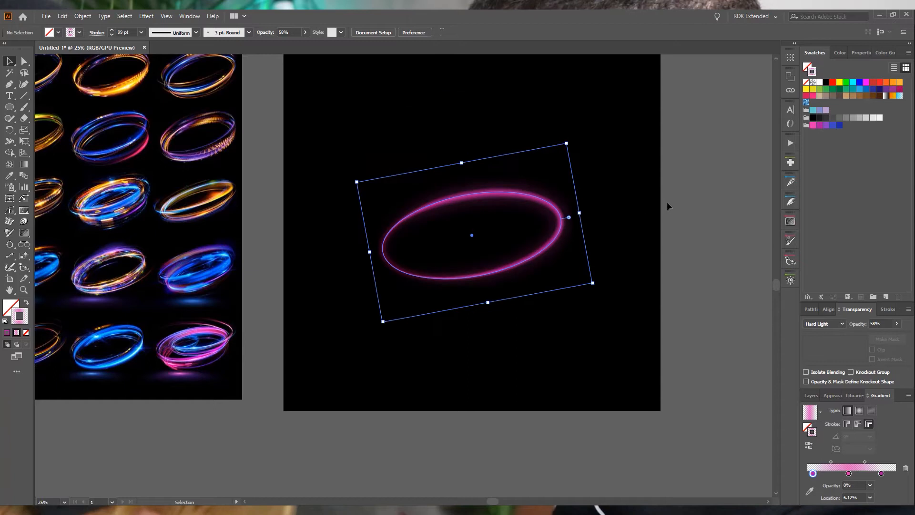
pyautogui.click(709, 202)
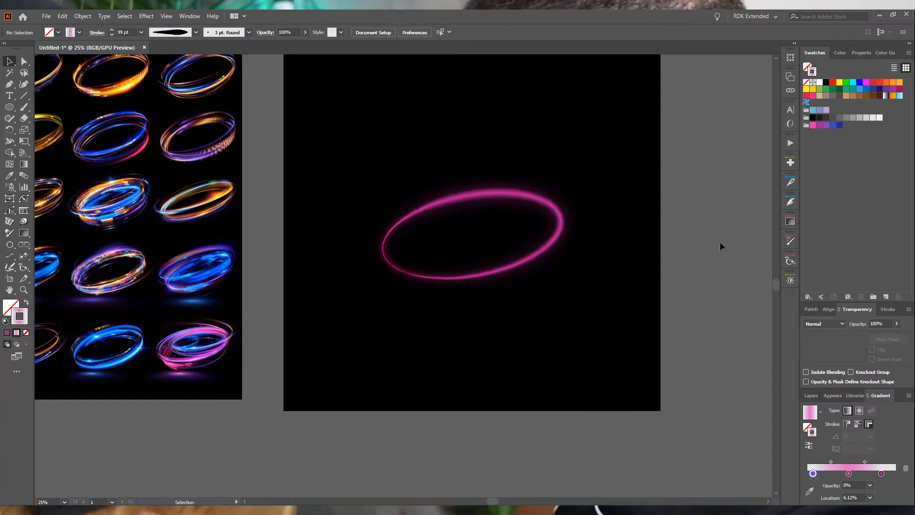
# - Move both blurred rings off the sharp ring and bring the sharp ring forward in the stacking order
pyautogui.click(500, 193)
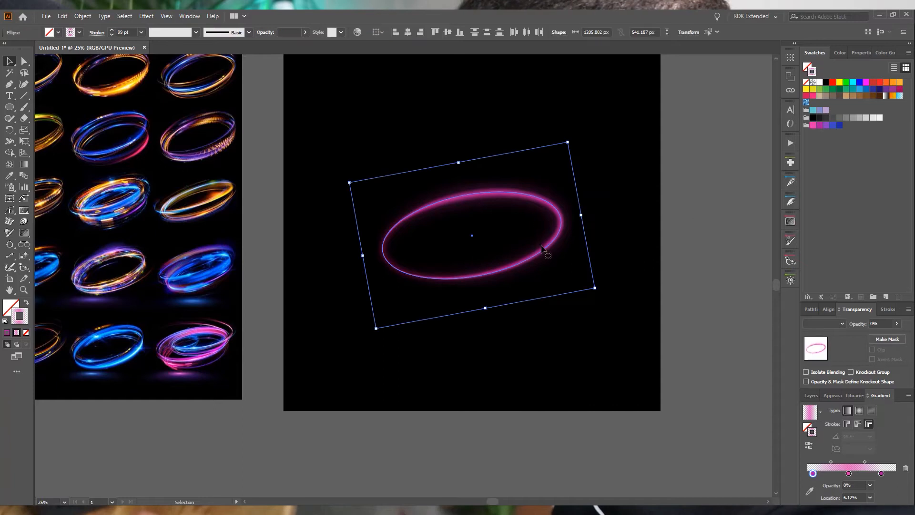
pyautogui.click(643, 239)
pyautogui.moveTo(545, 259); pyautogui.dragTo(541, 182)
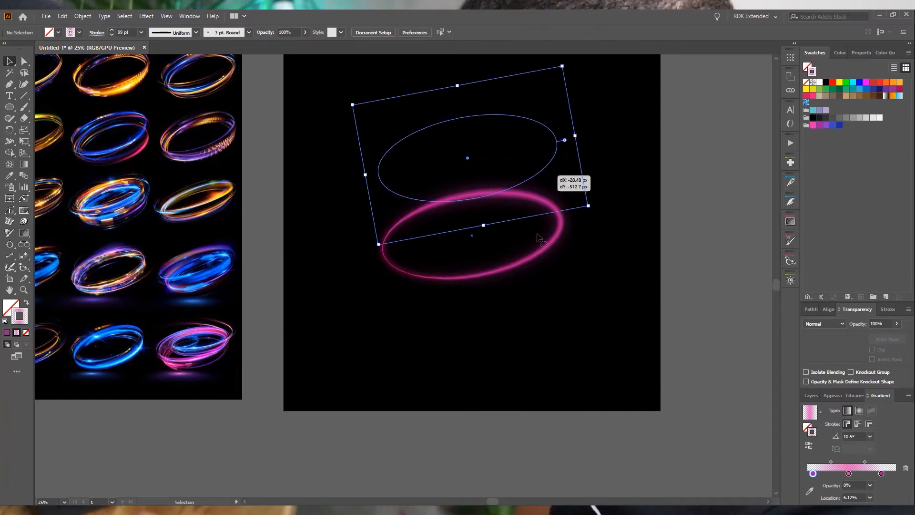
pyautogui.press('a')
pyautogui.click(520, 270)
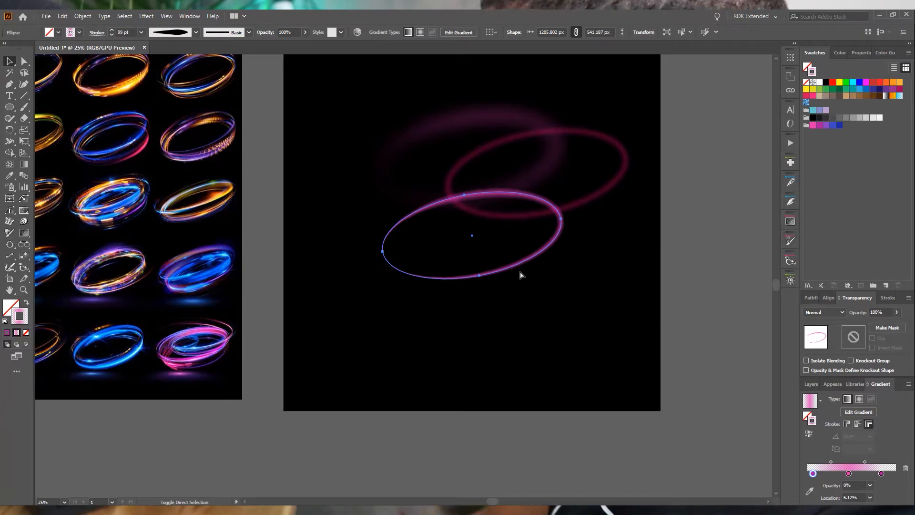
pyautogui.press('v')
pyautogui.hotkey('ctrl', ']')
# - Lay both blurred rings back onto the sharp ring so all three ellipses coincide, and deselect
pyautogui.click(751, 198)
pyautogui.moveTo(596, 201); pyautogui.dragTo(530, 260)
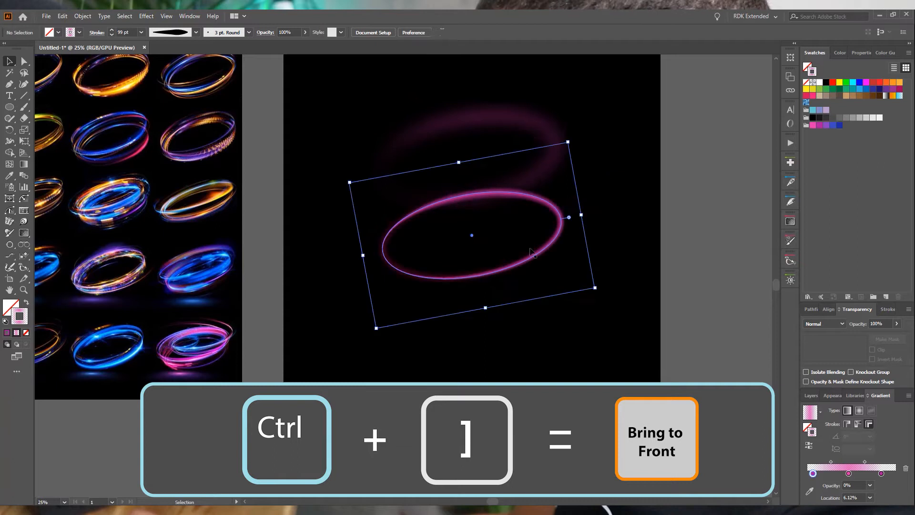
pyautogui.click(682, 176)
pyautogui.moveTo(542, 173); pyautogui.dragTo(530, 260)
pyautogui.click(667, 240)
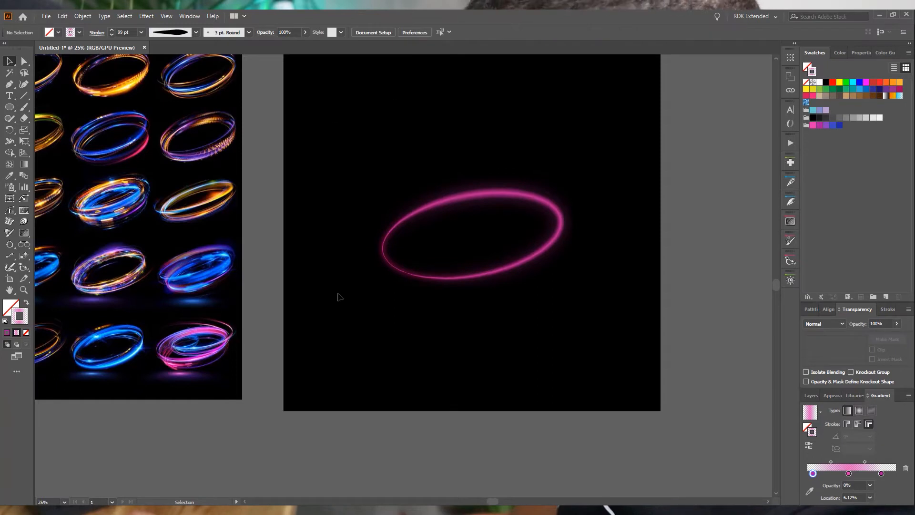
# - Narrow the sharp ring's stroke at its right end with the Width tool
pyautogui.hotkey('ctrl', '1')
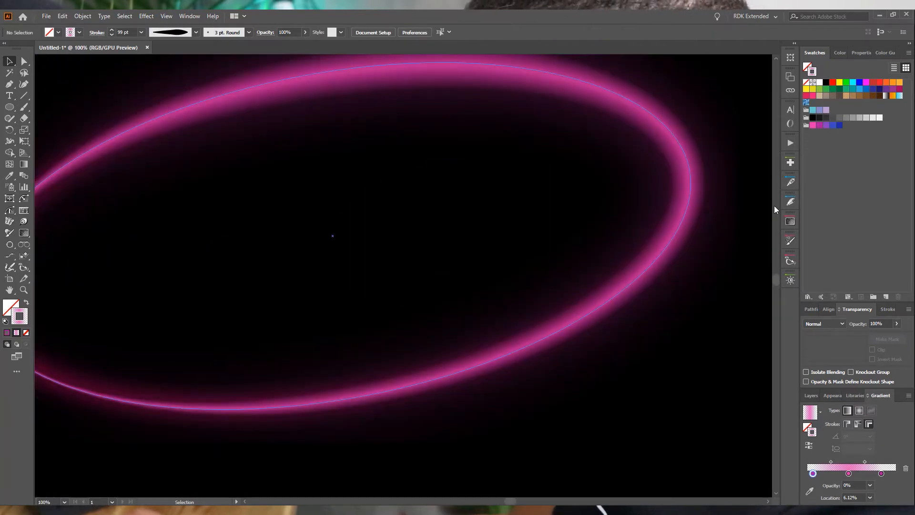
pyautogui.scroll(-6, 531, 430)
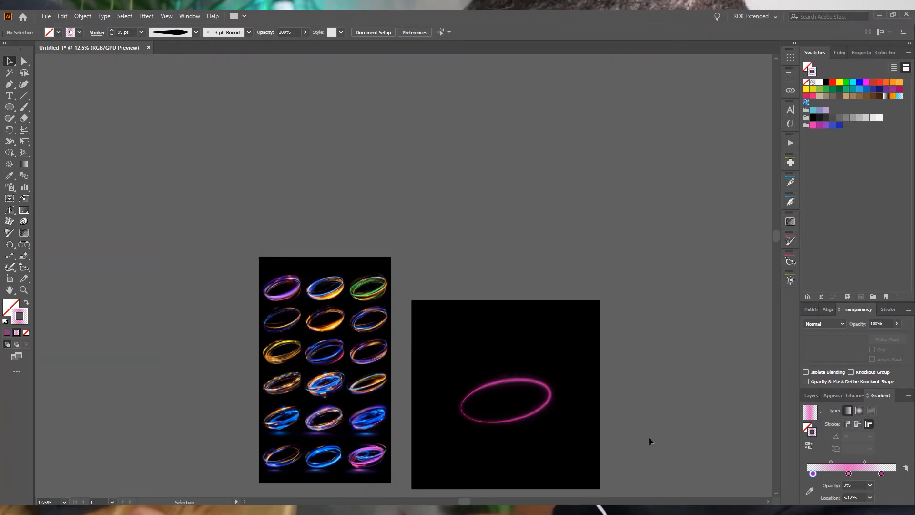
pyautogui.scroll(3, 573, 441)
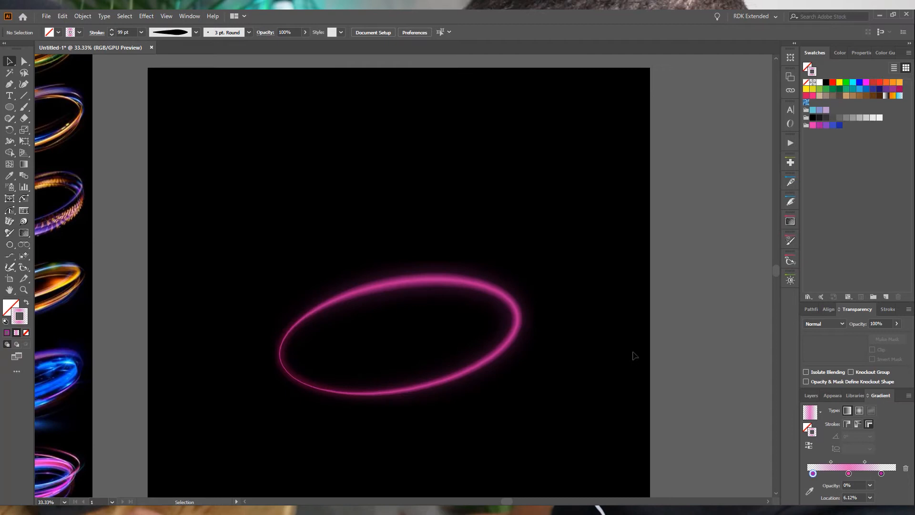
pyautogui.click(501, 358)
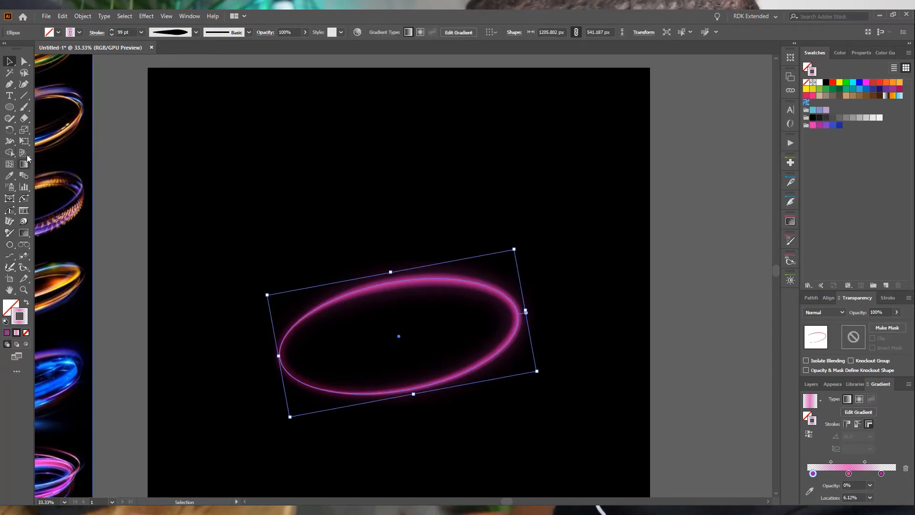
pyautogui.click(7, 142)
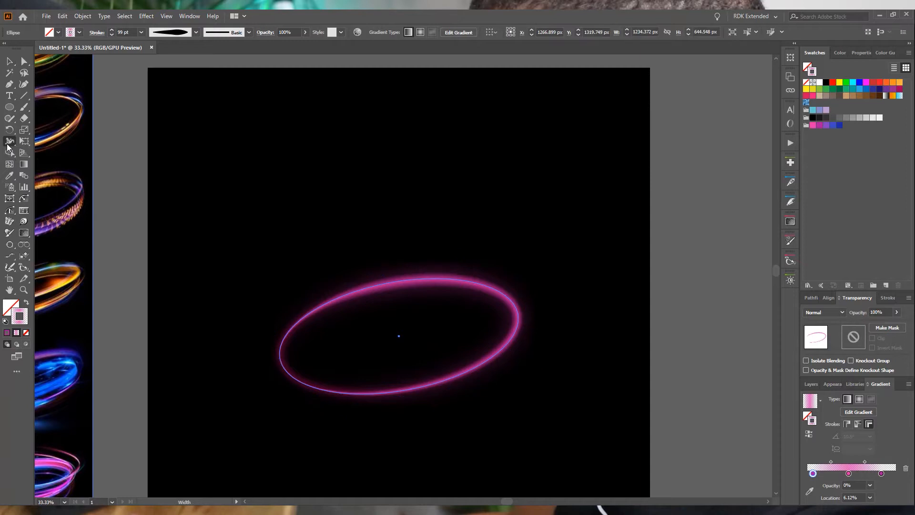
pyautogui.moveTo(524, 313); pyautogui.dragTo(518, 319)
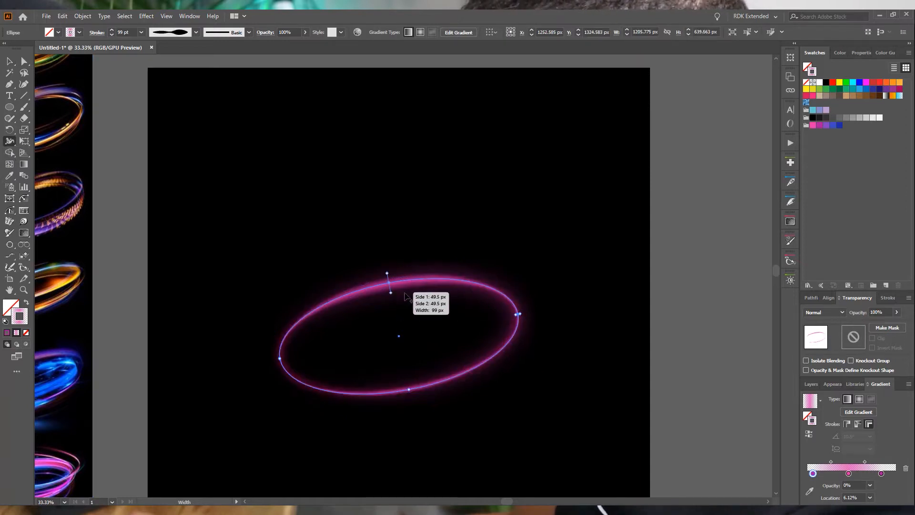
# - Thin the sharp ring's stroke at its top width point, add a wider width point on the upper right, and deselect
pyautogui.moveTo(390, 291); pyautogui.dragTo(389, 284)
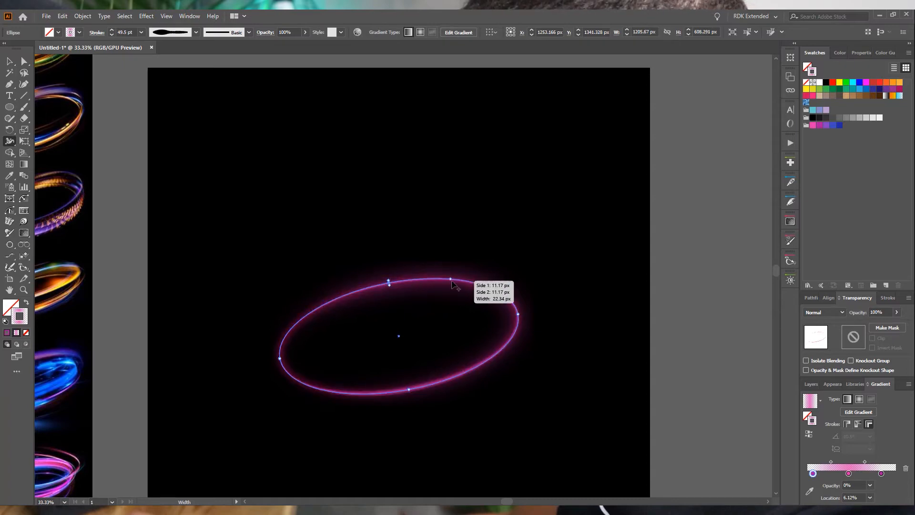
pyautogui.moveTo(454, 282); pyautogui.dragTo(453, 280)
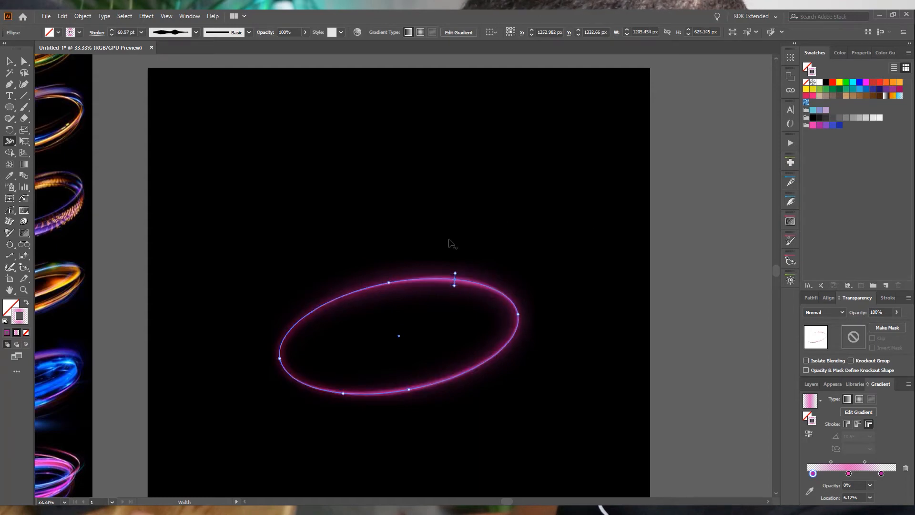
pyautogui.click(9, 61)
pyautogui.click(615, 210)
# - Duplicate the whole layered neon ring slightly above the original so the two rings overlap, and deselect
pyautogui.scroll(-2, 501, 328)
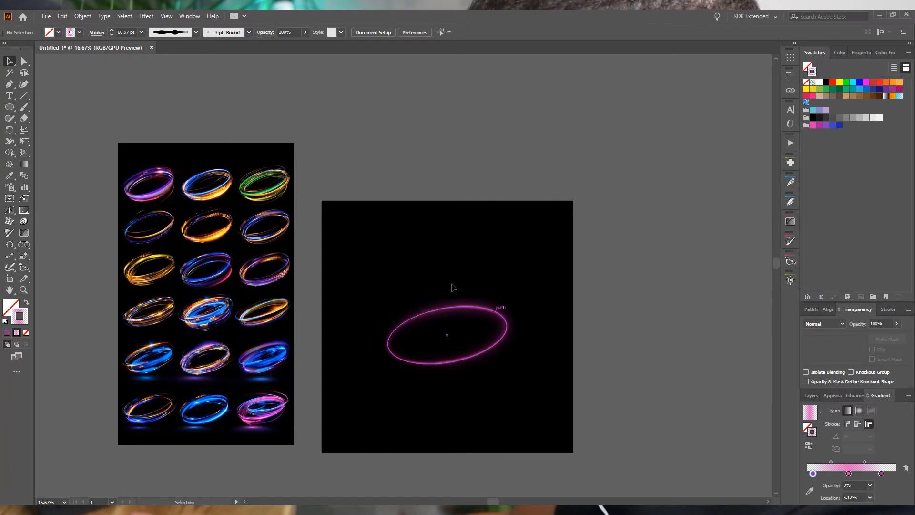
pyautogui.click(419, 329)
pyautogui.moveTo(477, 358)
pyautogui.mouseDown()
pyautogui.moveTo(480, 343)
pyautogui.moveTo(479, 350)
pyautogui.mouseUp()
pyautogui.scroll(3, 479, 349)
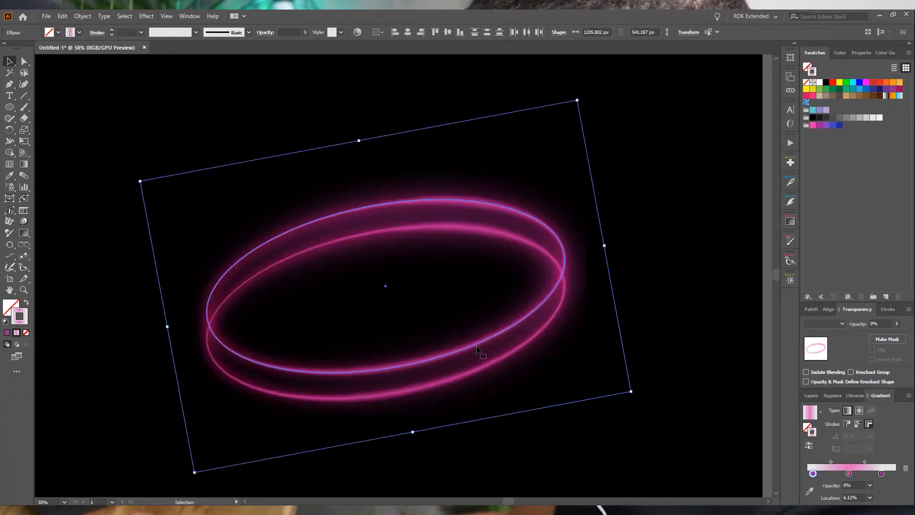
pyautogui.scroll(-2, 496, 345)
pyautogui.click(555, 284)
# - Set the document raster effects settings to add 120 px around objects
pyautogui.scroll(4, 549, 255)
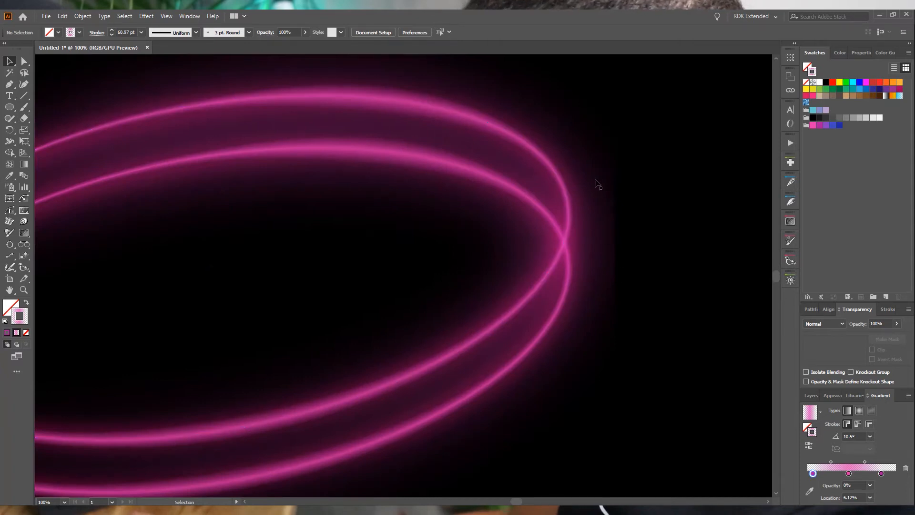
pyautogui.scroll(-2, 482, 358)
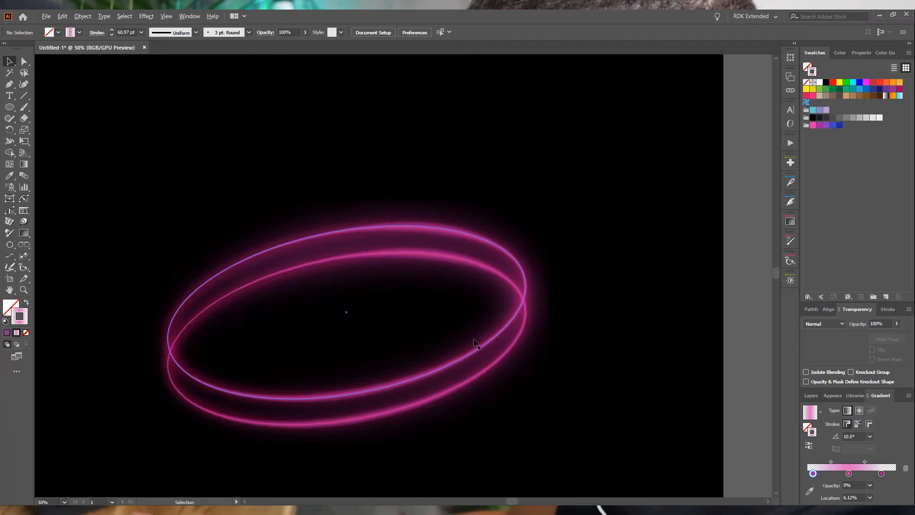
pyautogui.click(147, 15)
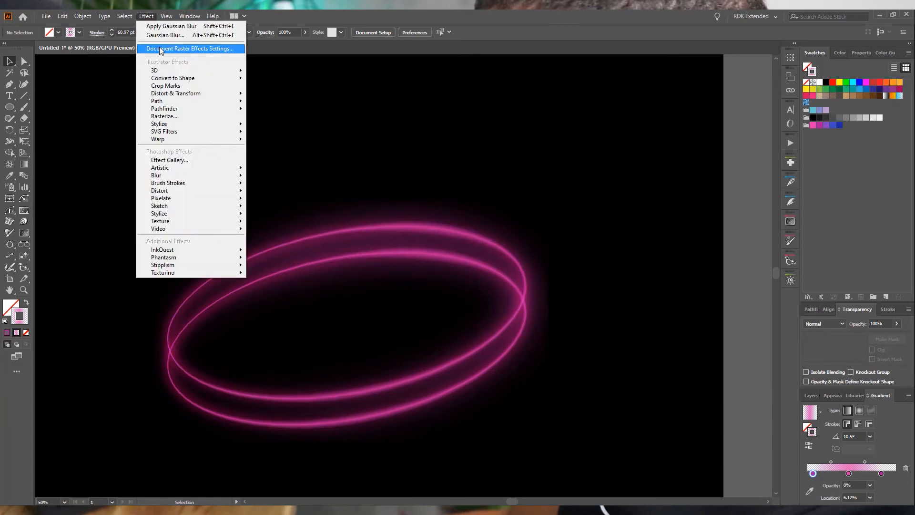
pyautogui.click(214, 48)
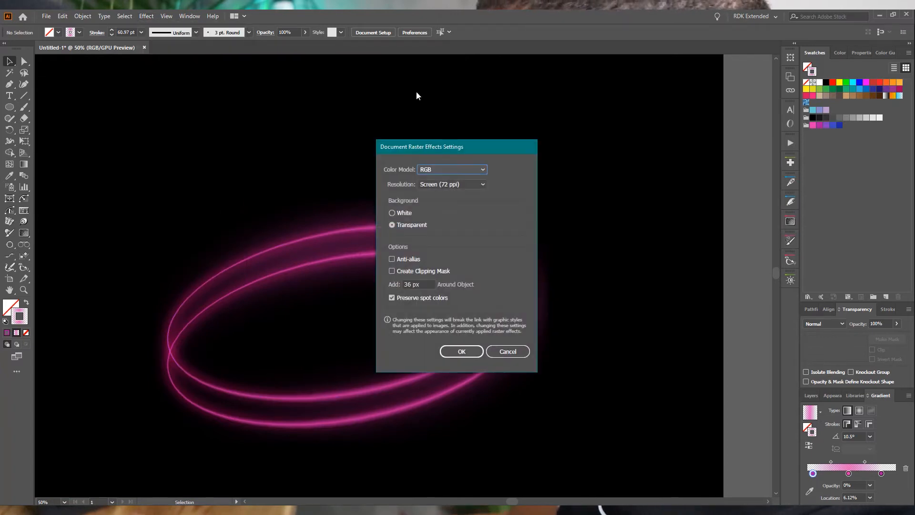
pyautogui.doubleClick(409, 284)
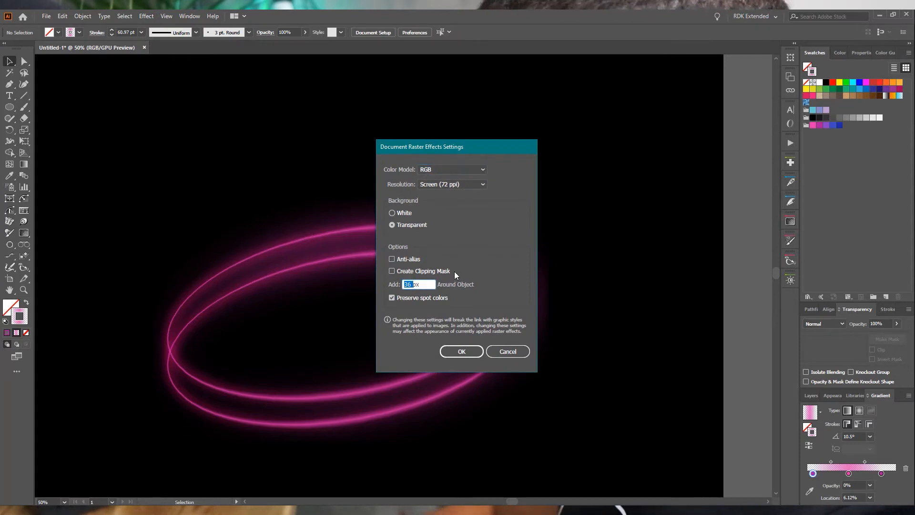
pyautogui.write('120')
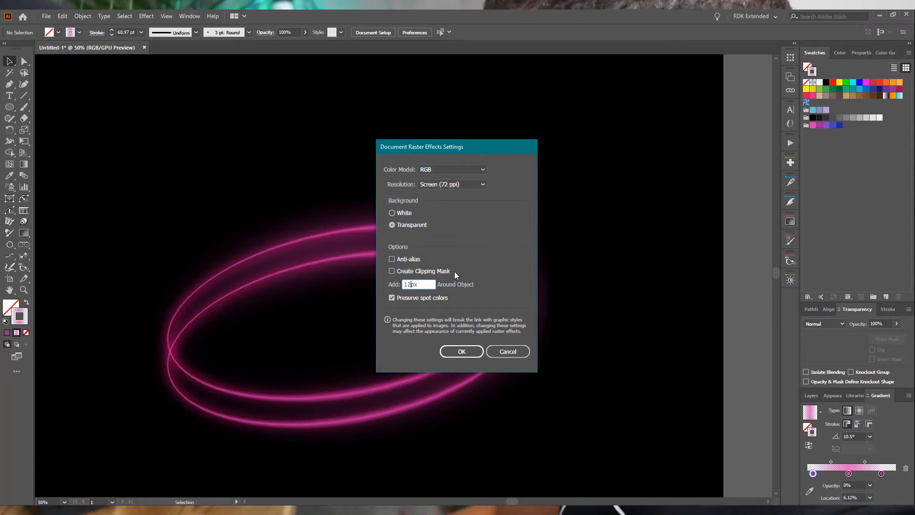
pyautogui.click(459, 351)
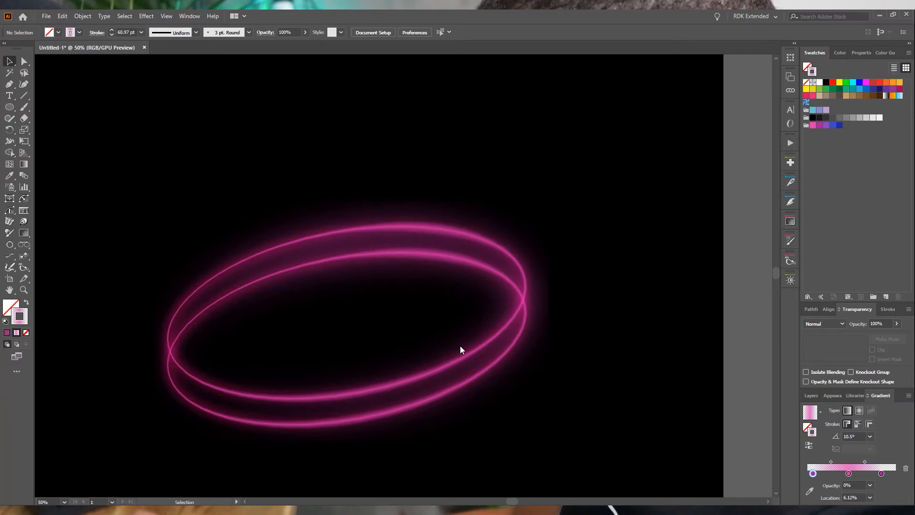
# - Pull apart the upper ring copy, moving its sharp and blurred ellipses up and its 58% Hard Light ellipse outside the artboard
pyautogui.hotkey('ctrl', 'a')
pyautogui.hotkey('ctrl', 'alt', '0')
pyautogui.click(682, 315)
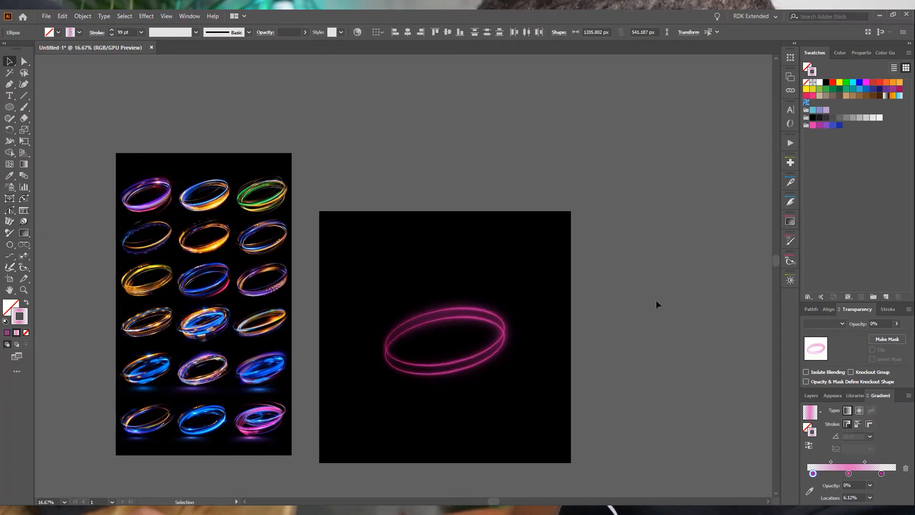
pyautogui.click(480, 355)
pyautogui.moveTo(480, 355); pyautogui.dragTo(474, 265)
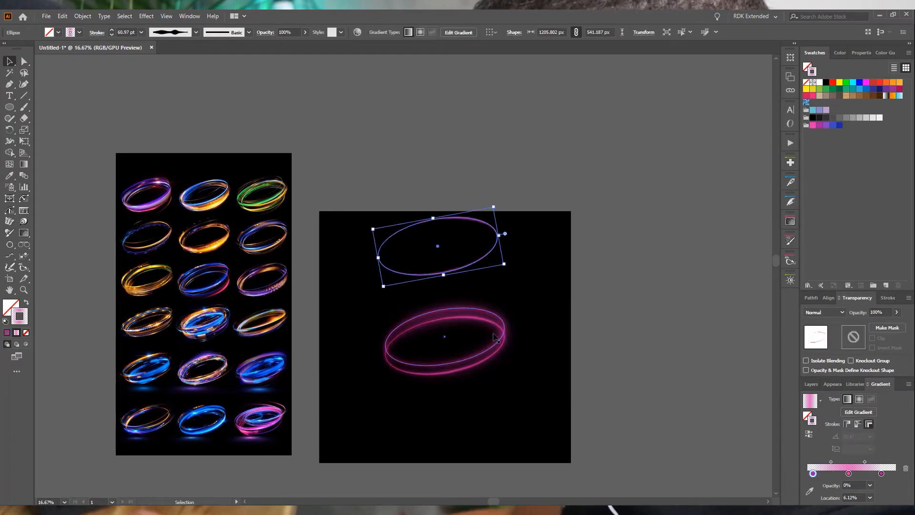
pyautogui.moveTo(493, 352); pyautogui.dragTo(527, 274)
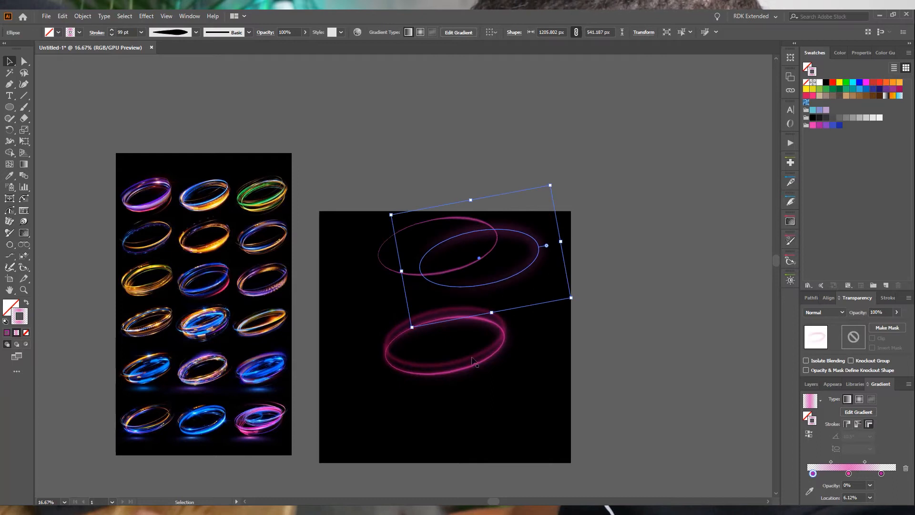
pyautogui.moveTo(481, 361); pyautogui.dragTo(672, 287)
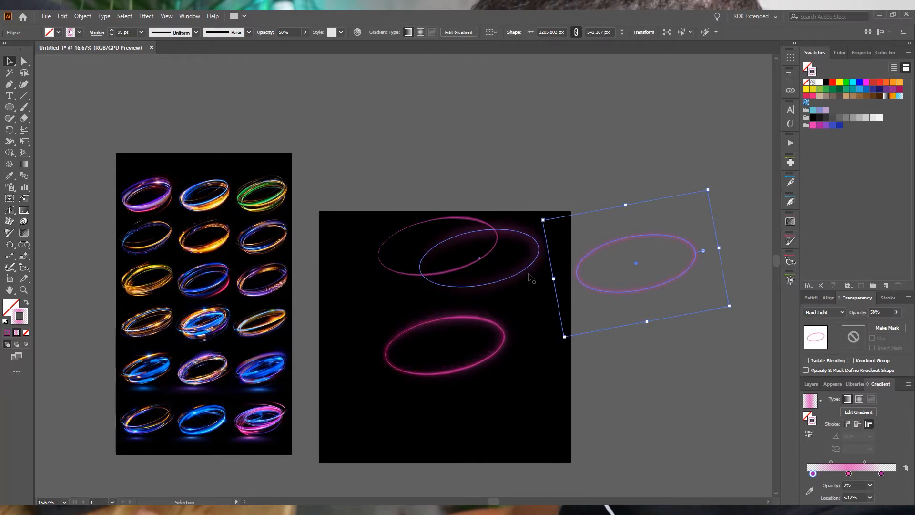
# - Recolor the sharp ellipse's gradient stroke with dark blue at the middle stop and lighter blue at both outer stops, and deselect
pyautogui.click(400, 270)
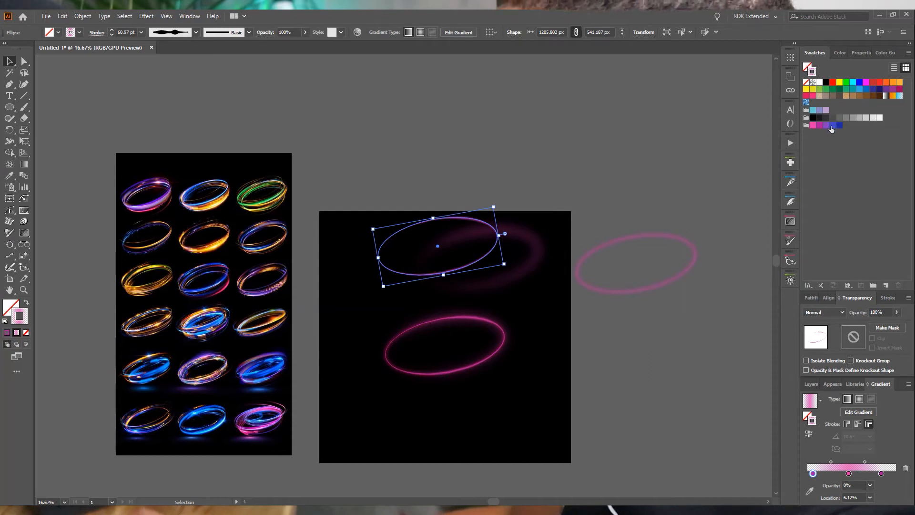
pyautogui.moveTo(839, 125); pyautogui.dragTo(848, 473)
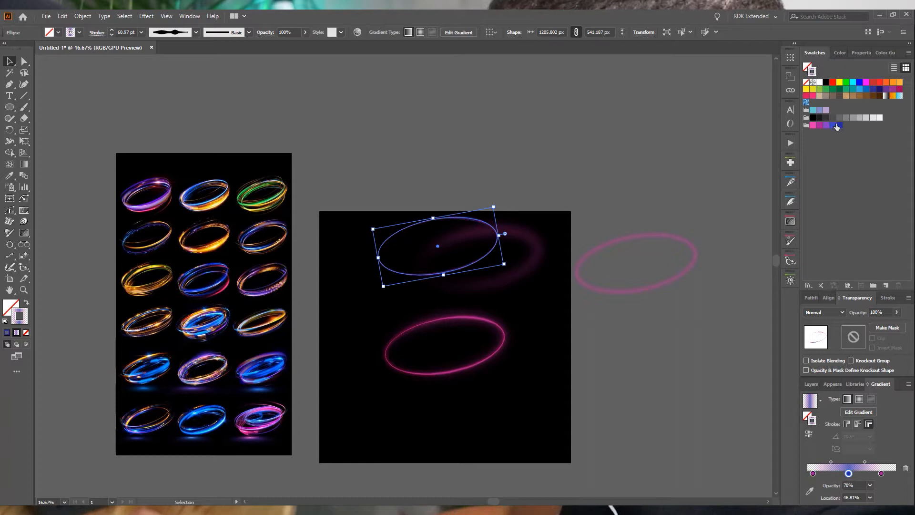
pyautogui.moveTo(832, 126); pyautogui.dragTo(813, 473)
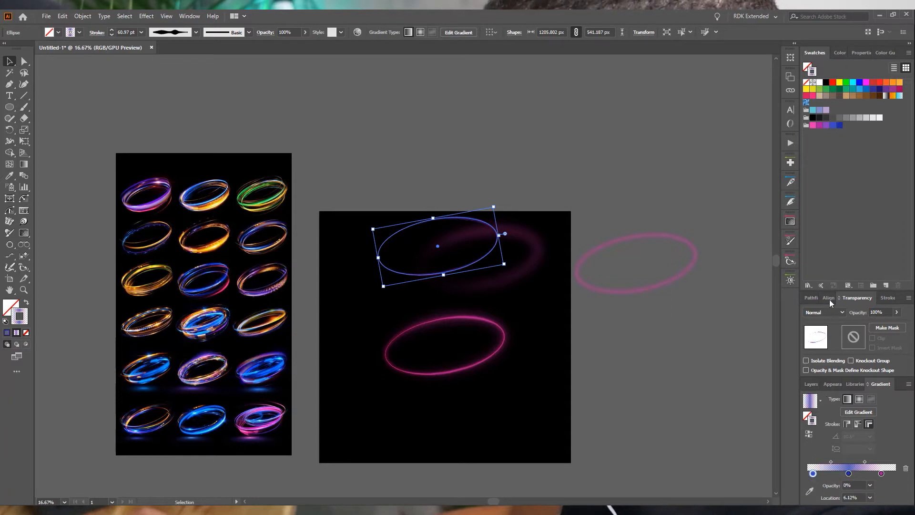
pyautogui.moveTo(833, 126); pyautogui.dragTo(881, 473)
pyautogui.click(477, 135)
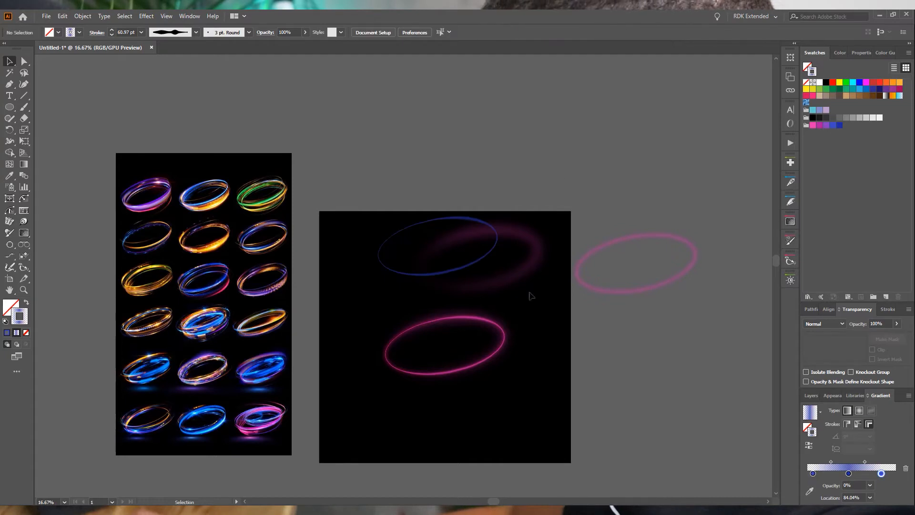
# - Recolor the blurred ellipse's gradient stroke with the dark blue swatch in the middle and the lighter blue at both ends
pyautogui.click(515, 279)
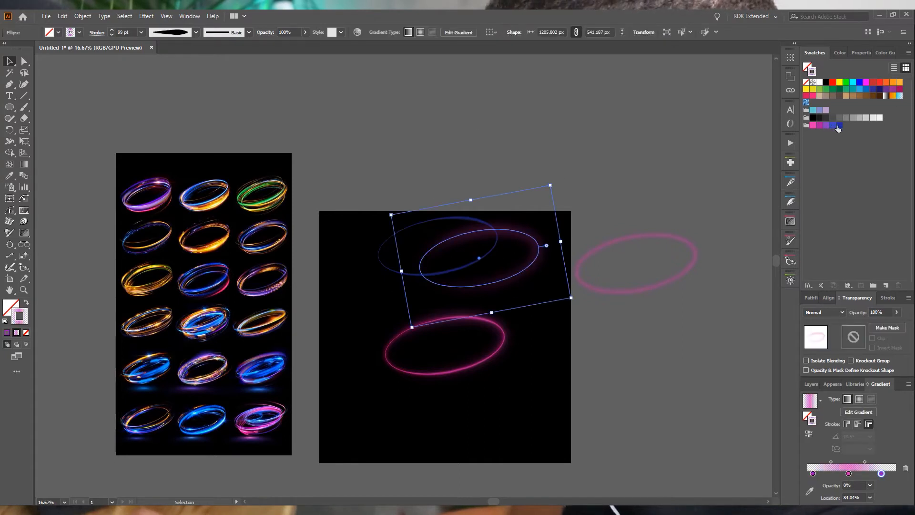
pyautogui.moveTo(838, 129); pyautogui.dragTo(848, 477)
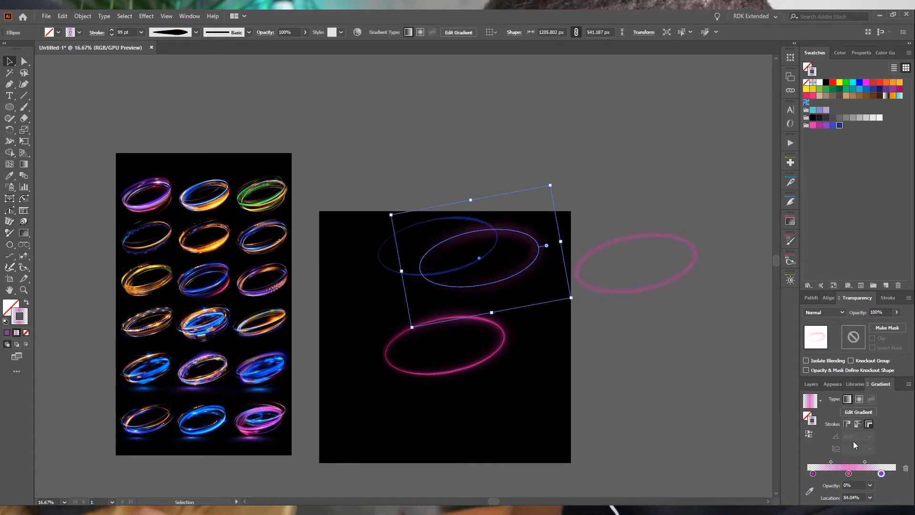
pyautogui.moveTo(834, 126); pyautogui.dragTo(813, 476)
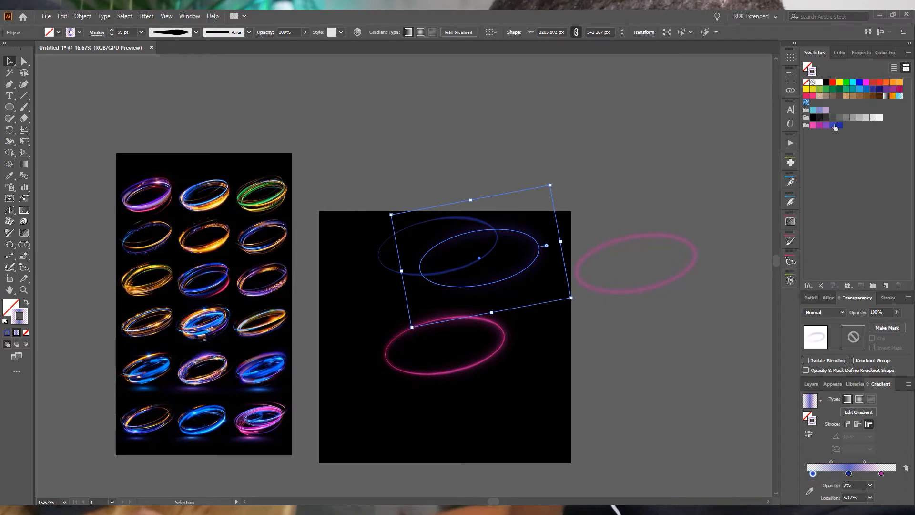
pyautogui.moveTo(832, 125); pyautogui.dragTo(881, 473)
# - Try a solid magenta stroke on the Hard Light ellipse outside the artboard
pyautogui.moveTo(638, 173); pyautogui.dragTo(702, 328)
pyautogui.click(812, 125)
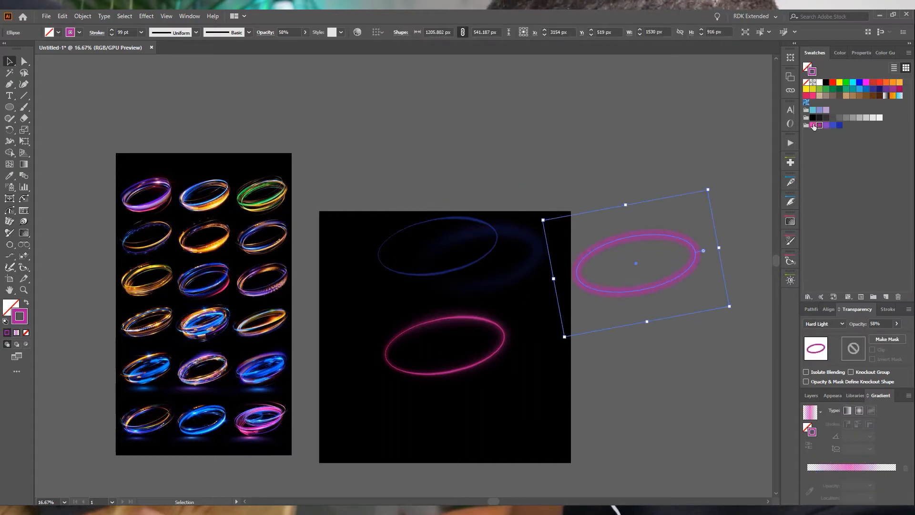
pyautogui.moveTo(816, 156); pyautogui.dragTo(814, 157)
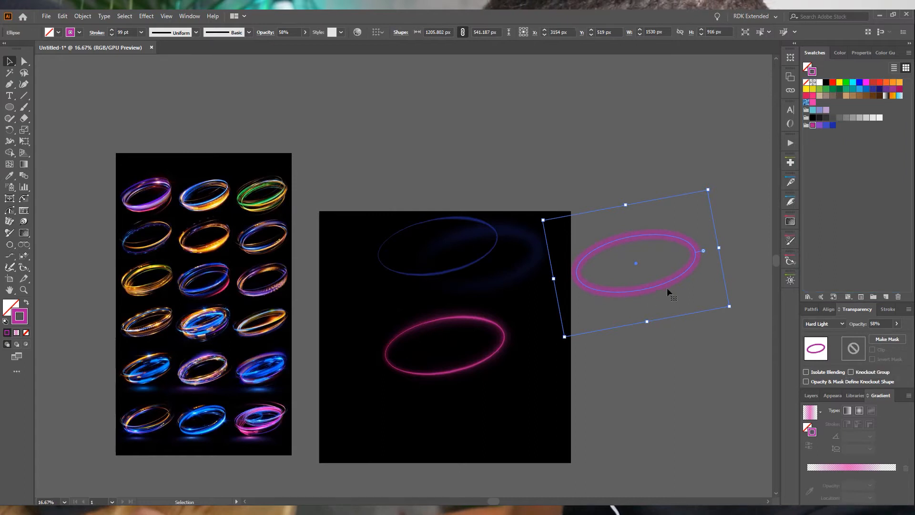
pyautogui.click(701, 344)
pyautogui.click(694, 267)
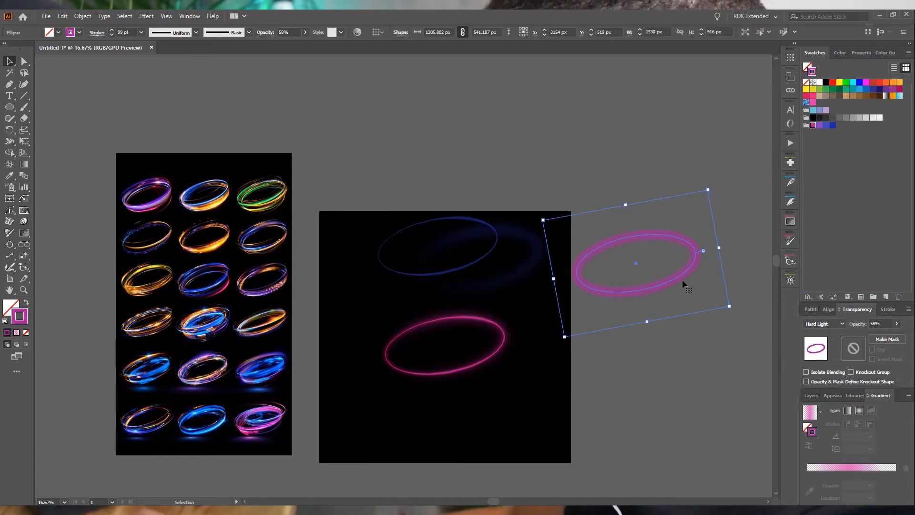
# - Apply the gradient to the Hard Light ellipse's stroke, recolor its middle stop lighter blue and both outer stops dark blue, and deselect
pyautogui.click(840, 465)
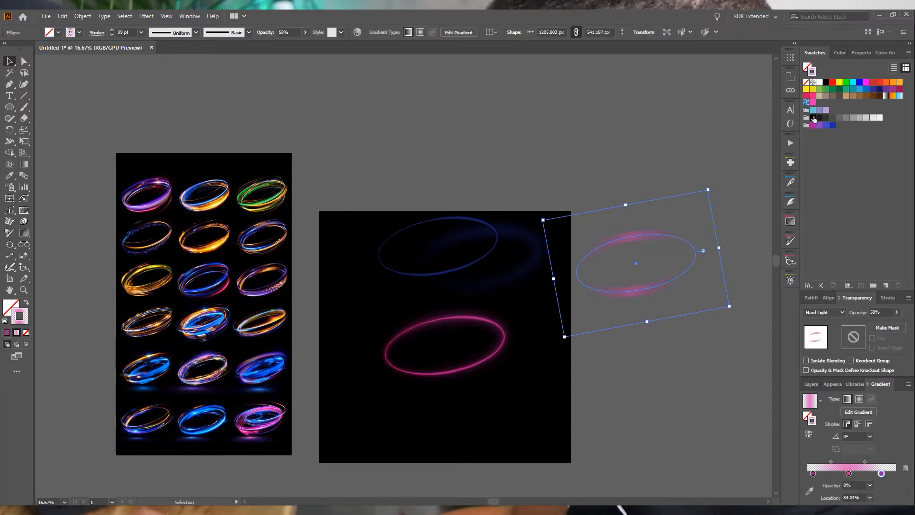
pyautogui.moveTo(812, 125); pyautogui.dragTo(849, 473)
pyautogui.moveTo(825, 125); pyautogui.dragTo(848, 473)
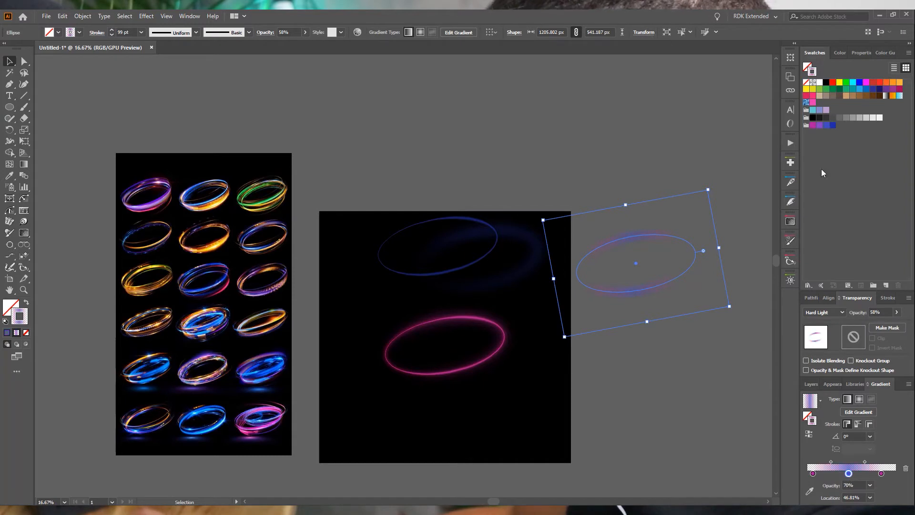
pyautogui.moveTo(834, 125); pyautogui.dragTo(882, 473)
pyautogui.moveTo(834, 127); pyautogui.dragTo(813, 474)
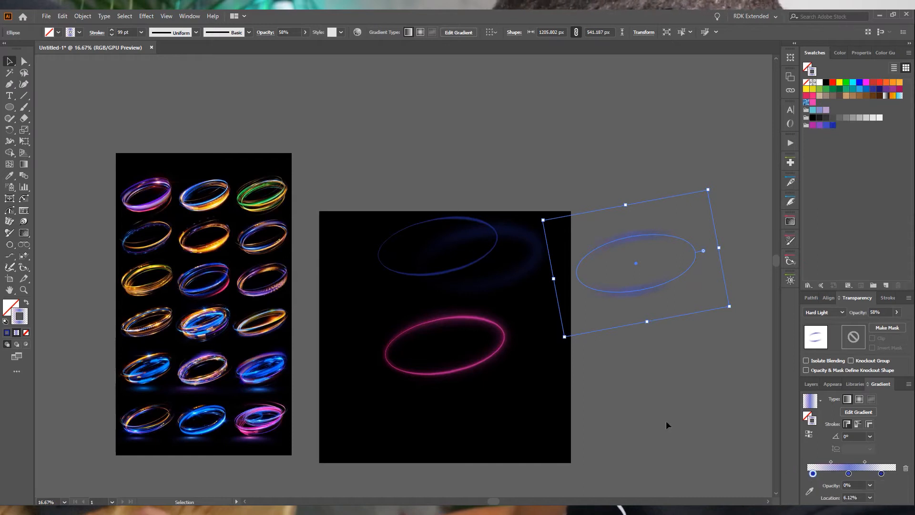
pyautogui.click(667, 425)
# - Stack the Hard Light and sharp blue ellipses over the blurred blue one to rebuild a single blue ring
pyautogui.click(638, 234)
pyautogui.moveTo(634, 291); pyautogui.dragTo(477, 283)
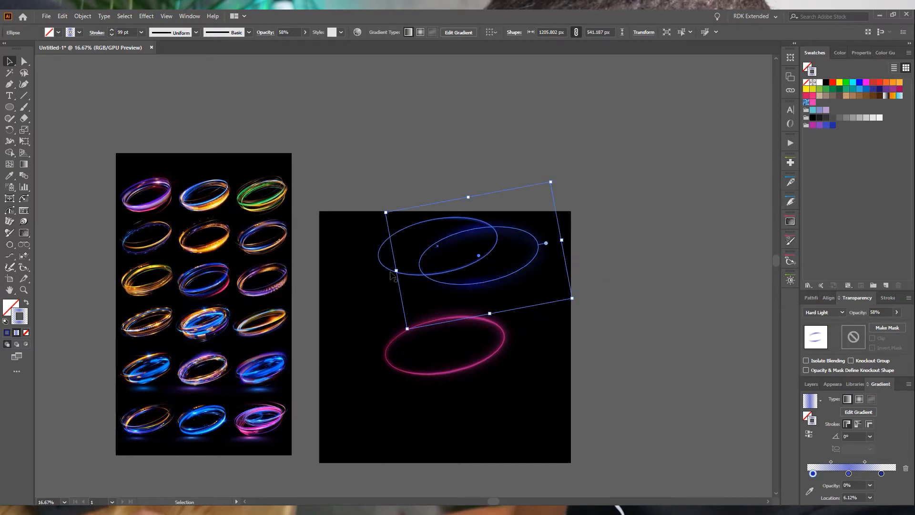
pyautogui.moveTo(391, 270); pyautogui.dragTo(421, 280)
pyautogui.click(413, 292)
# - Move the blue ellipses down over the pink ring so they overlap slightly above it, and deselect
pyautogui.click(519, 279)
pyautogui.moveTo(509, 291); pyautogui.dragTo(486, 331)
pyautogui.scroll(3, 472, 354)
pyautogui.scroll(-2, 469, 405)
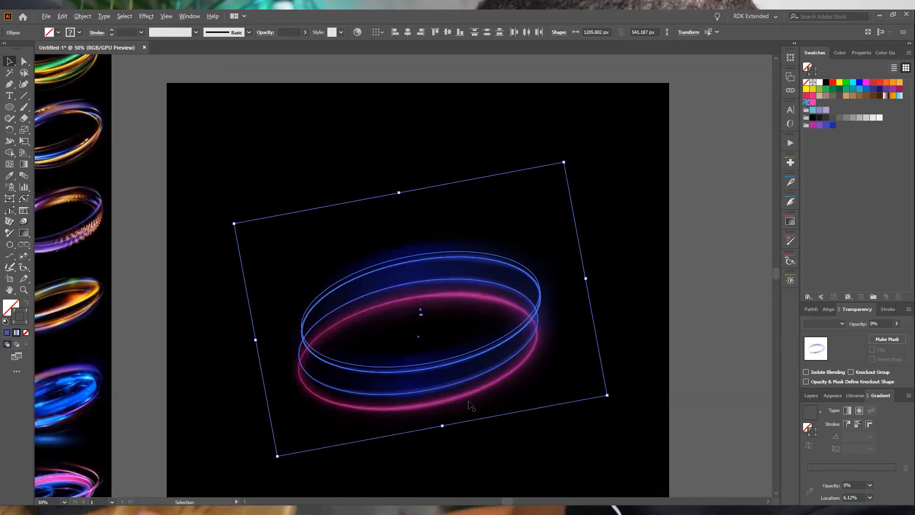
pyautogui.scroll(-2, 469, 402)
pyautogui.click(622, 306)
# - Duplicate the pink neon ring upward so pink rings surround the blue ones at top and bottom, and deselect
pyautogui.moveTo(476, 430)
pyautogui.mouseDown()
pyautogui.moveTo(429, 403)
pyautogui.moveTo(447, 424)
pyautogui.moveTo(460, 418)
pyautogui.moveTo(448, 415)
pyautogui.moveTo(486, 372)
pyautogui.mouseUp()
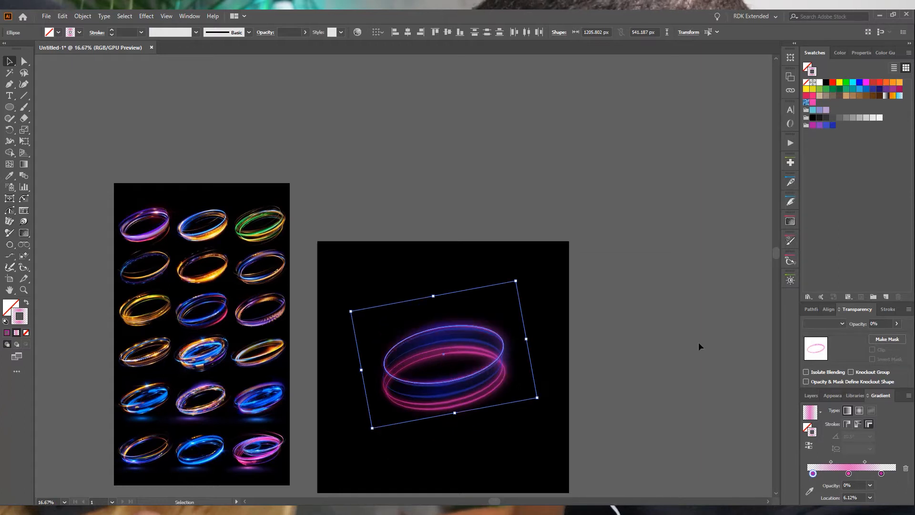
pyautogui.click(697, 347)
pyautogui.scroll(3, 443, 410)
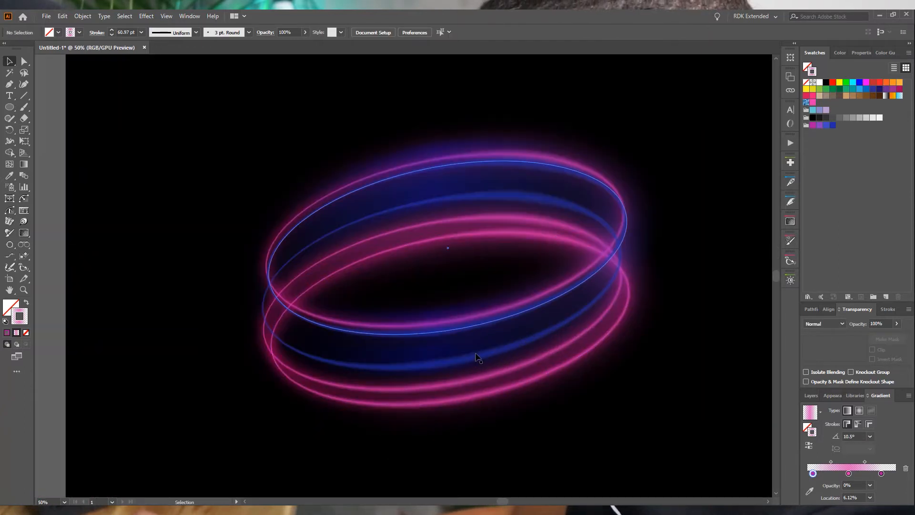
pyautogui.click(471, 362)
pyautogui.scroll(-3, 477, 377)
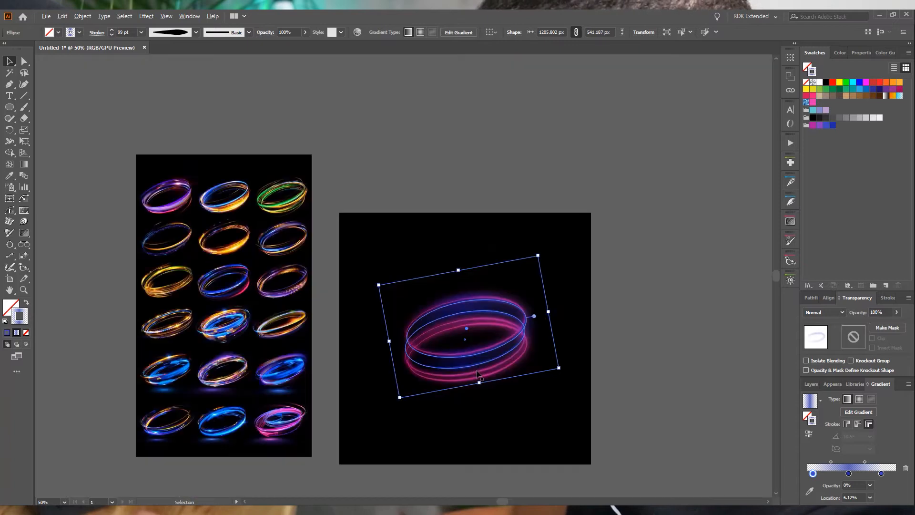
pyautogui.click(641, 179)
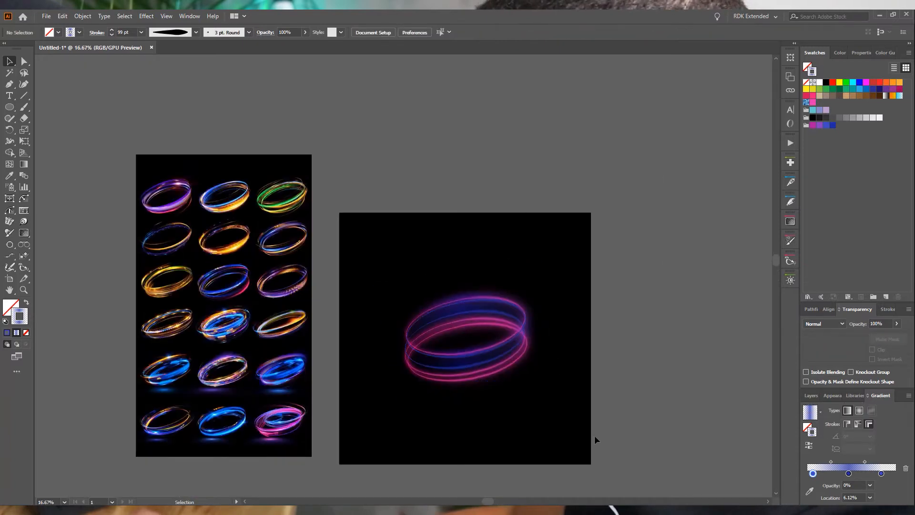
# - Expand Layer 1 and hide the pink ellipses
pyautogui.click(812, 395)
pyautogui.click(830, 410)
pyautogui.scroll(-3, 843, 475)
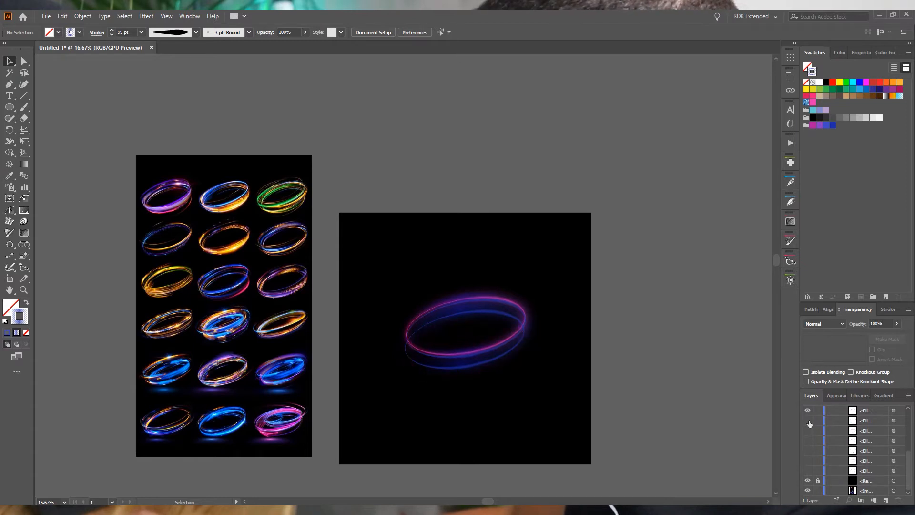
pyautogui.scroll(2, 808, 433)
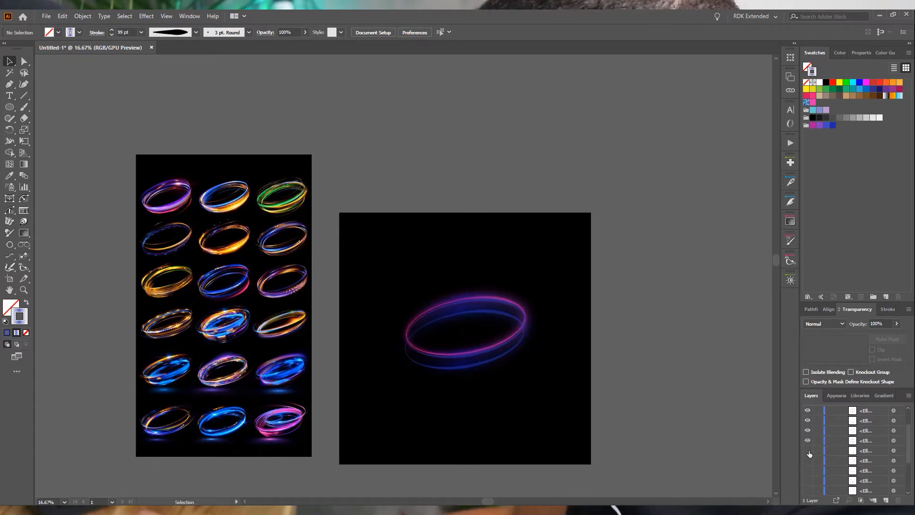
# - Select all the blue ellipses, create a new layer above Layer 1, move them into it, and deselect
pyautogui.click(467, 318)
pyautogui.scroll(1, 858, 429)
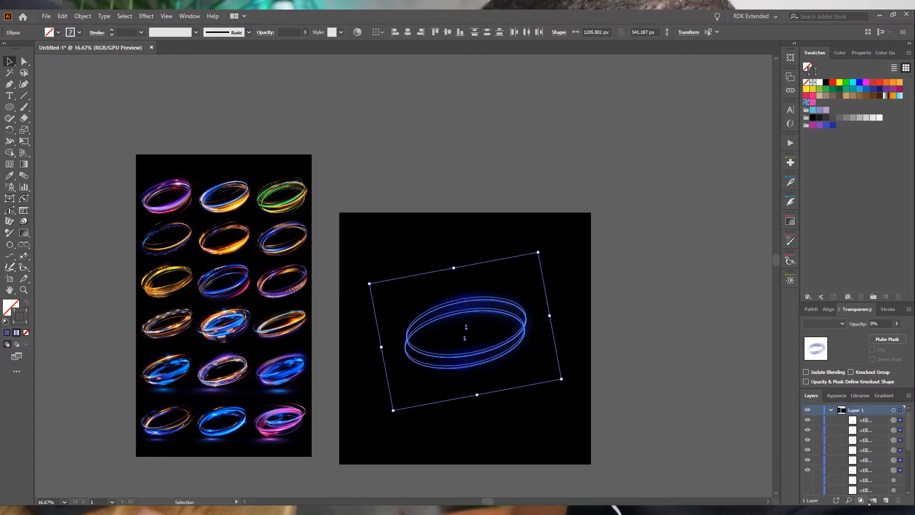
pyautogui.click(885, 500)
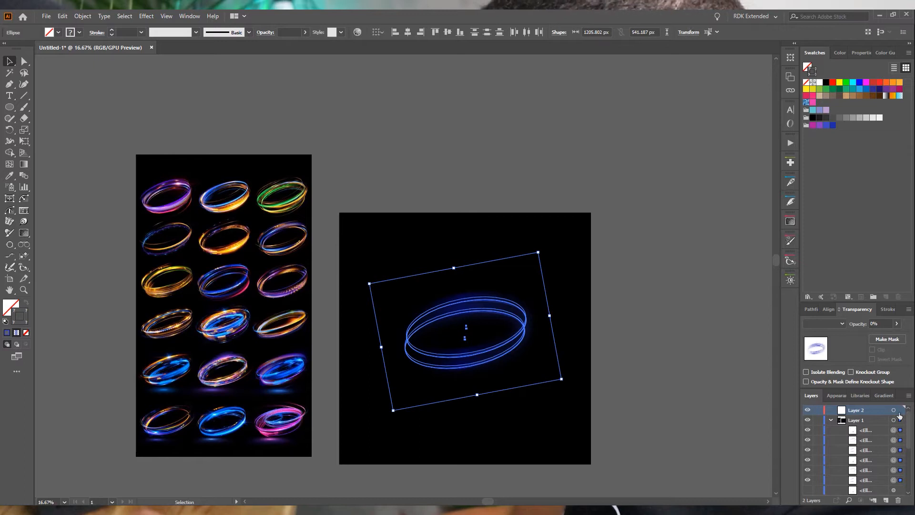
pyautogui.moveTo(899, 412); pyautogui.dragTo(900, 411)
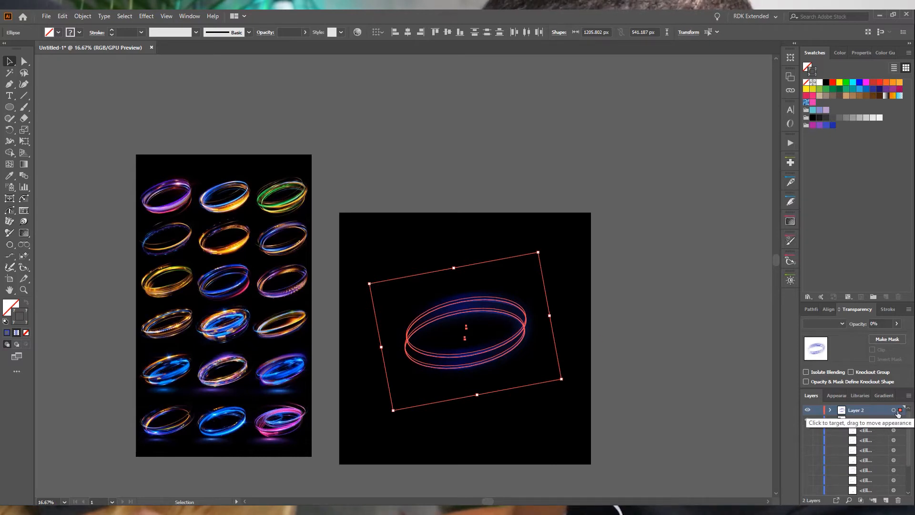
pyautogui.click(650, 367)
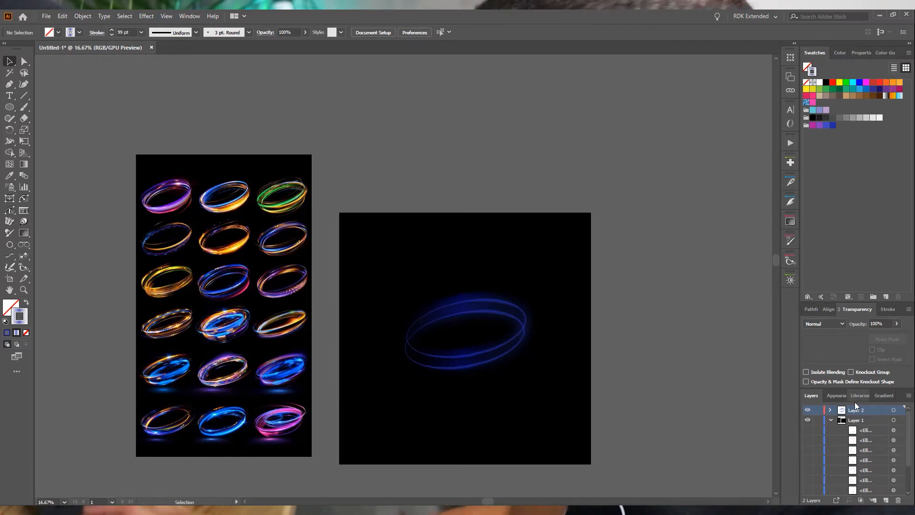
# - Rename the new layer as Blue lights
pyautogui.doubleClick(862, 412)
pyautogui.write('Blue Lights')
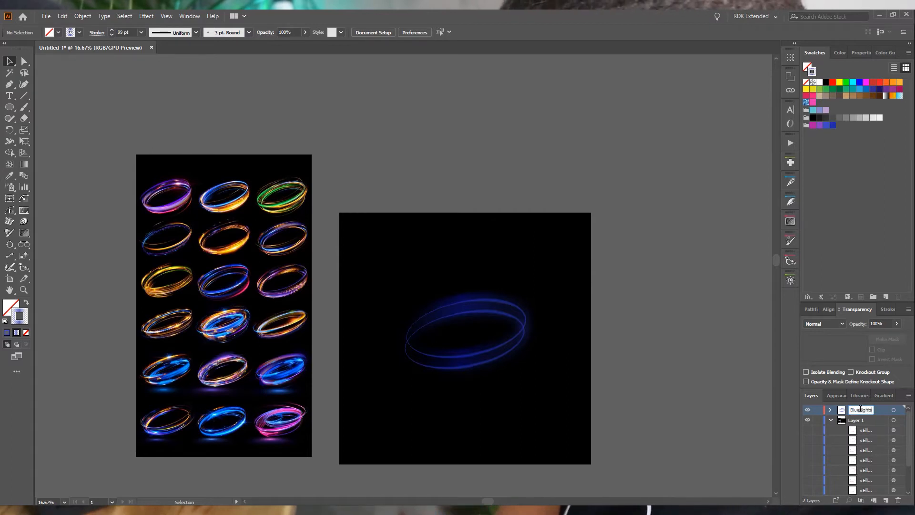
pyautogui.press('Return')
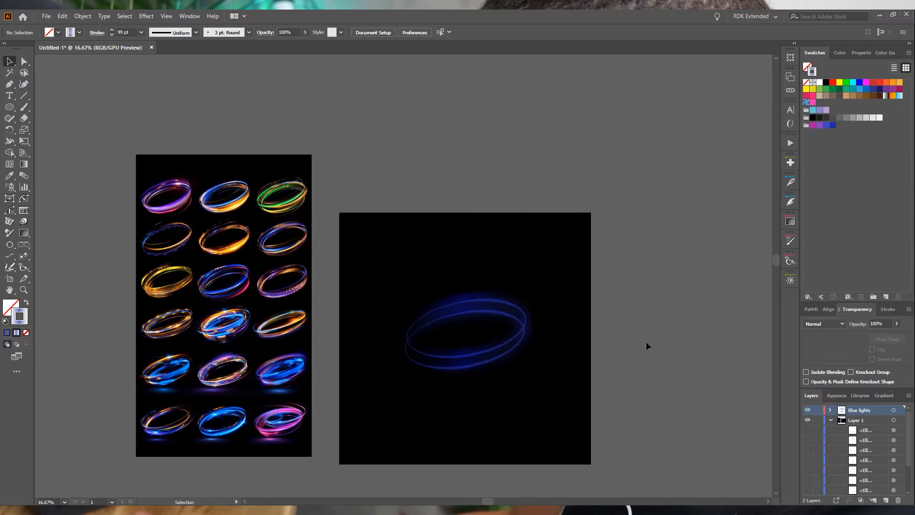
# - Recolour the middle gradient stop of the upper blurred blue ellipse's stroke to the brighter blue 2F6FDE, and deselect
pyautogui.click(478, 355)
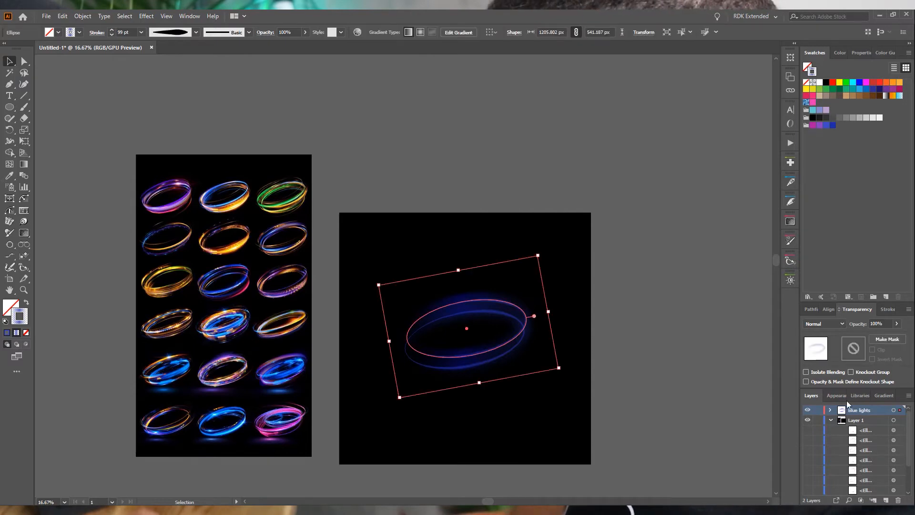
pyautogui.click(842, 396)
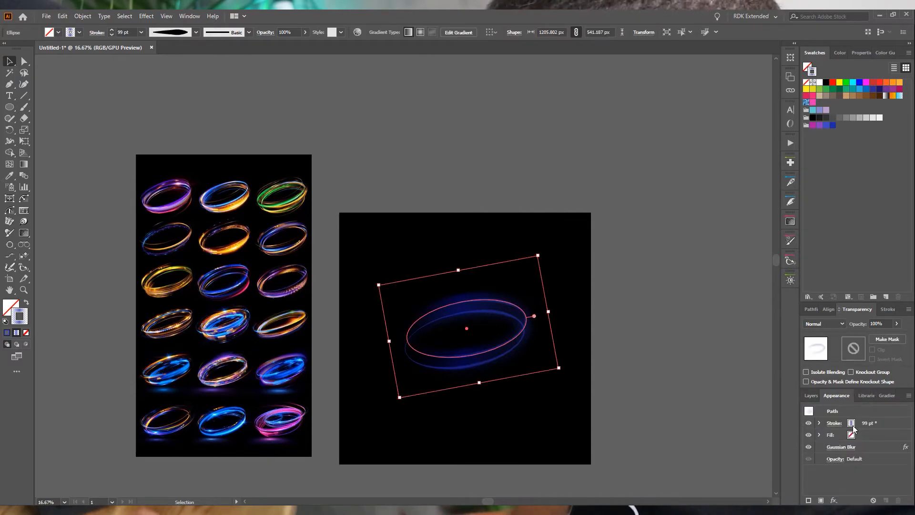
pyautogui.click(887, 395)
pyautogui.doubleClick(848, 473)
pyautogui.click(772, 383)
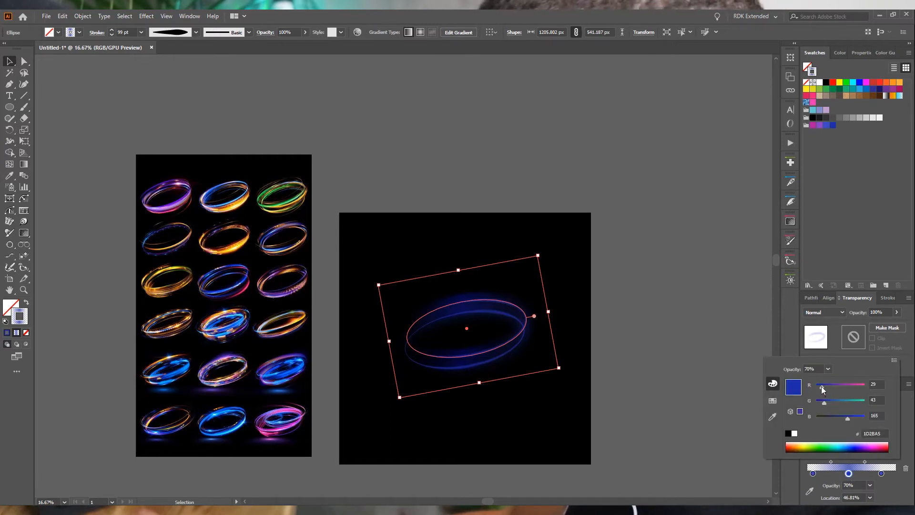
pyautogui.moveTo(823, 388); pyautogui.dragTo(832, 391)
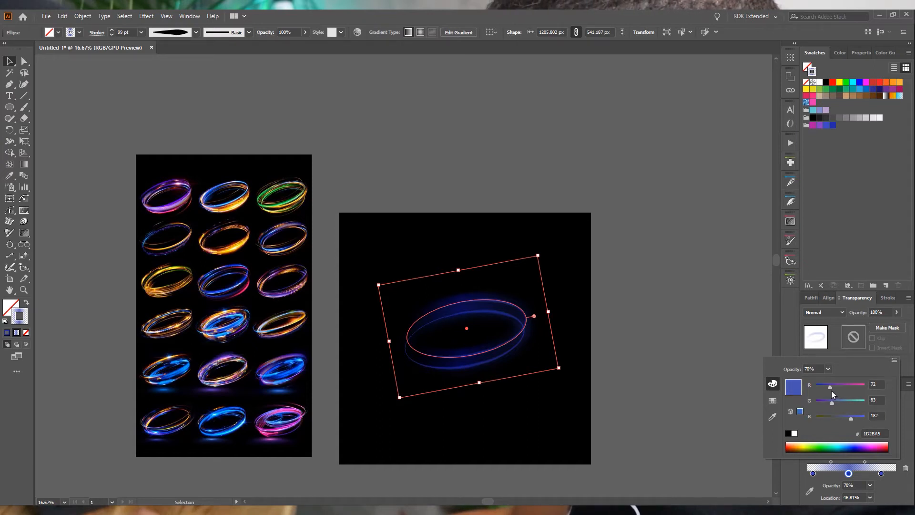
pyautogui.moveTo(853, 416); pyautogui.dragTo(837, 402)
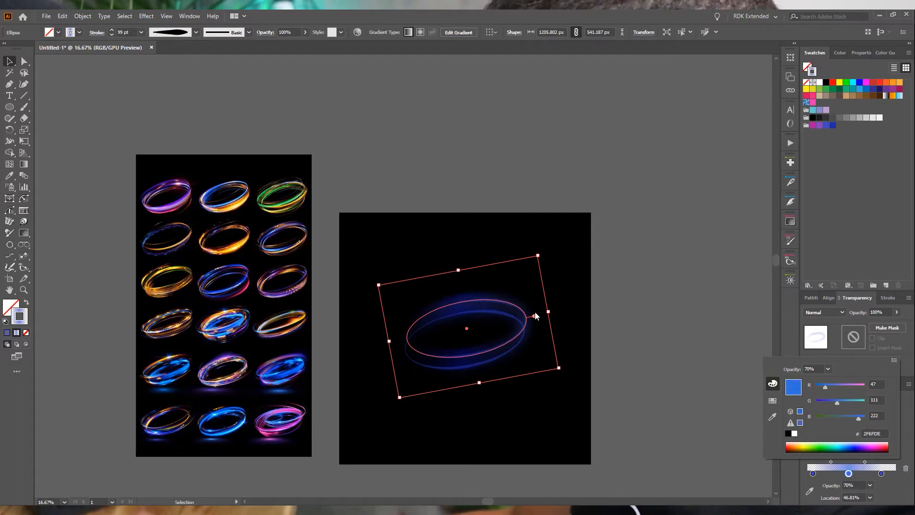
pyautogui.click(665, 269)
pyautogui.click(648, 233)
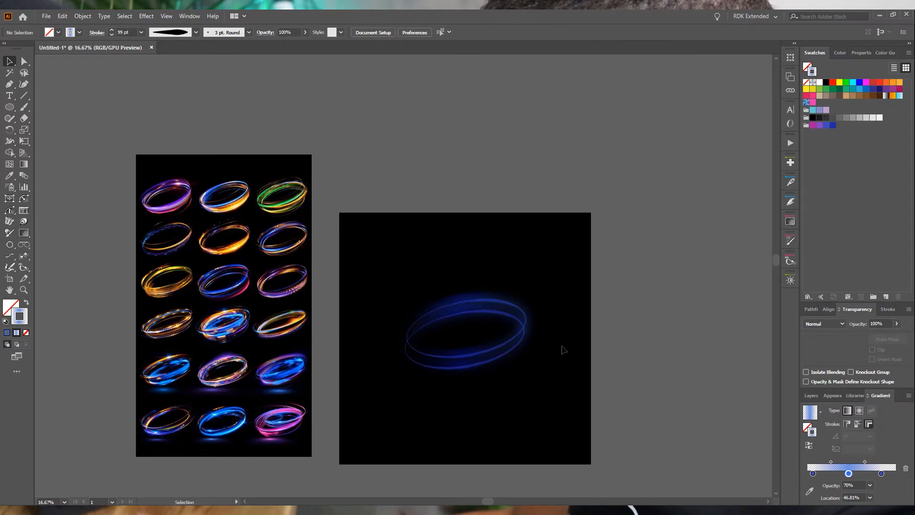
# - Show all the hidden pink ellipses in Layer 1 again
pyautogui.scroll(3, 446, 359)
pyautogui.scroll(-3, 537, 353)
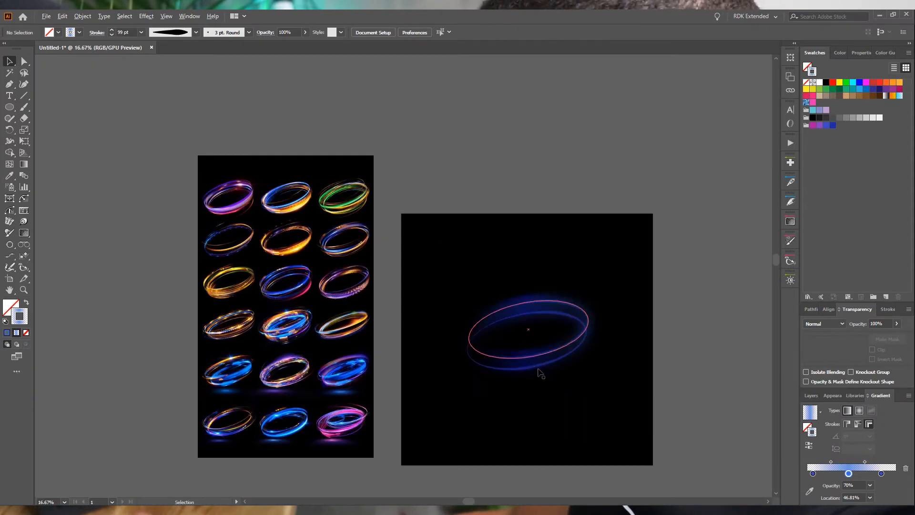
pyautogui.click(811, 395)
pyautogui.moveTo(807, 435); pyautogui.dragTo(807, 490)
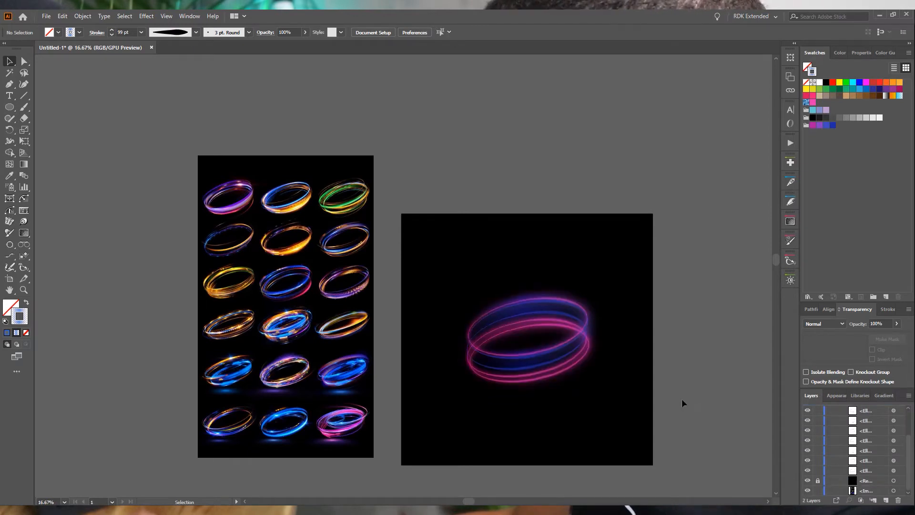
# - Pull the faint blurred blue Hard Light ellipse out of the ring stack and remove it
pyautogui.scroll(3, 667, 381)
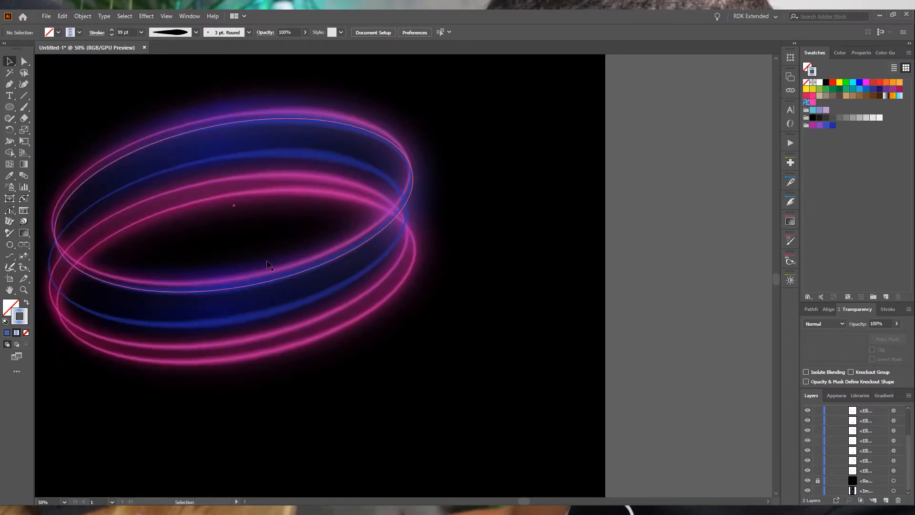
pyautogui.scroll(-3, 246, 282)
pyautogui.moveTo(277, 265); pyautogui.dragTo(241, 261)
pyautogui.click(478, 272)
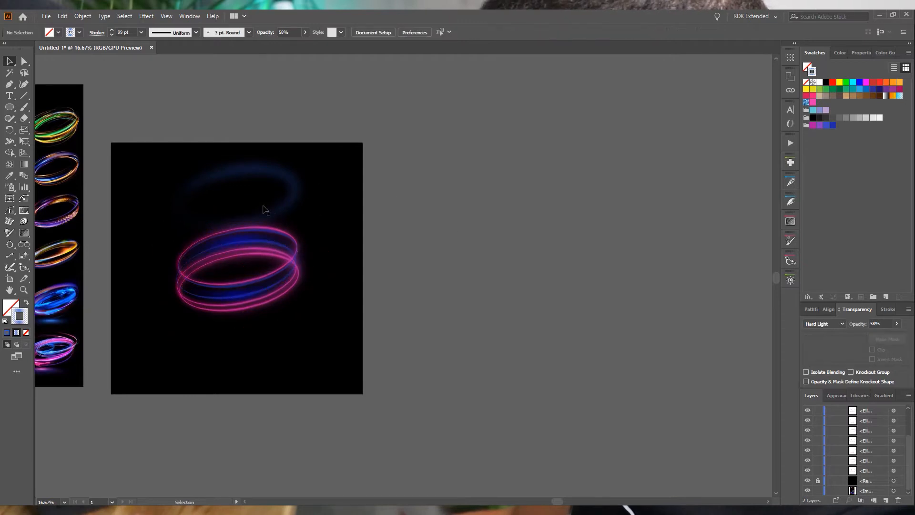
pyautogui.press('a')
pyautogui.scroll(2, 285, 210)
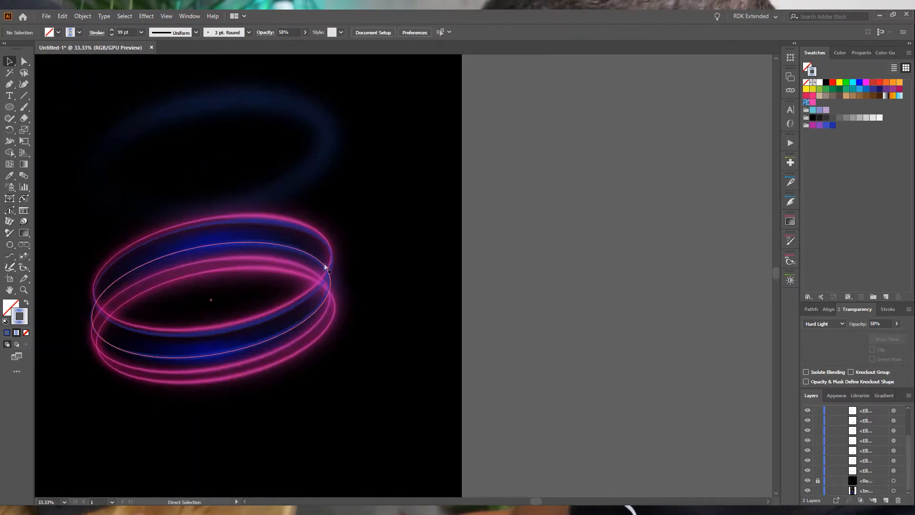
pyautogui.hotkey('ctrl', 'z')
pyautogui.moveTo(296, 182); pyautogui.dragTo(738, 280)
pyautogui.click(296, 237)
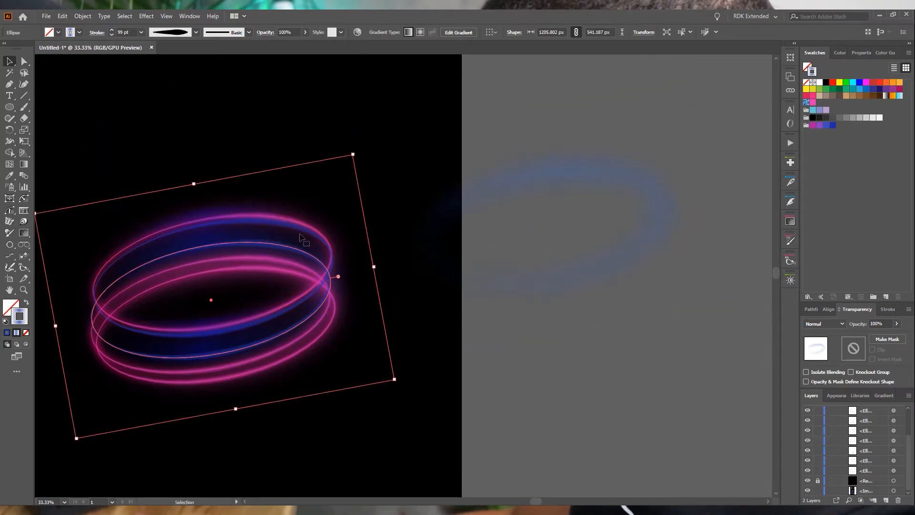
pyautogui.scroll(-2, 302, 336)
pyautogui.moveTo(465, 300); pyautogui.dragTo(280, 330)
pyautogui.click(305, 187)
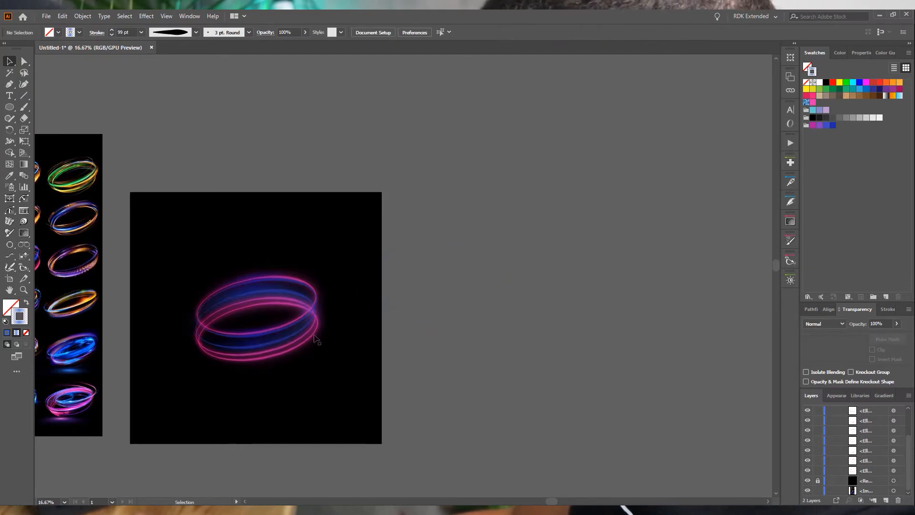
# - Move a blurred blue ellipse up to the top ring and add a magenta stop at 18.88% to its stroke gradient
pyautogui.moveTo(310, 322); pyautogui.dragTo(321, 305)
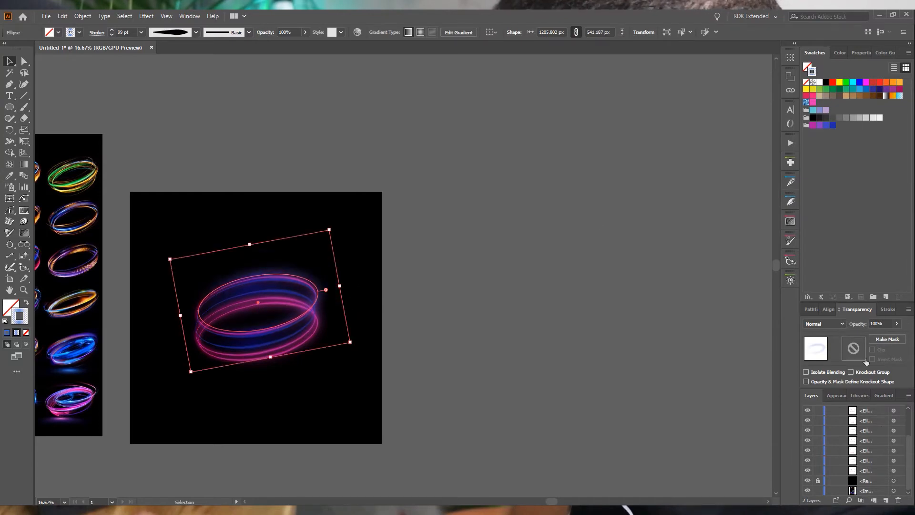
pyautogui.click(884, 395)
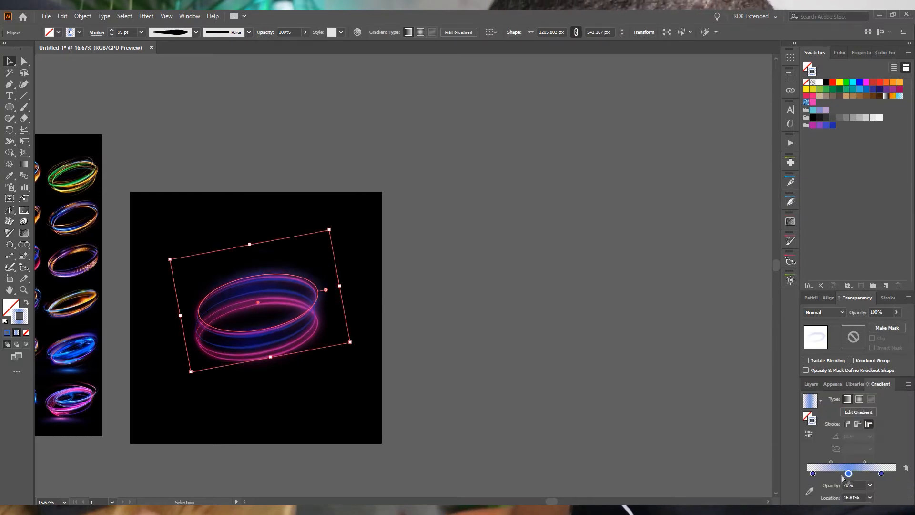
pyautogui.click(826, 475)
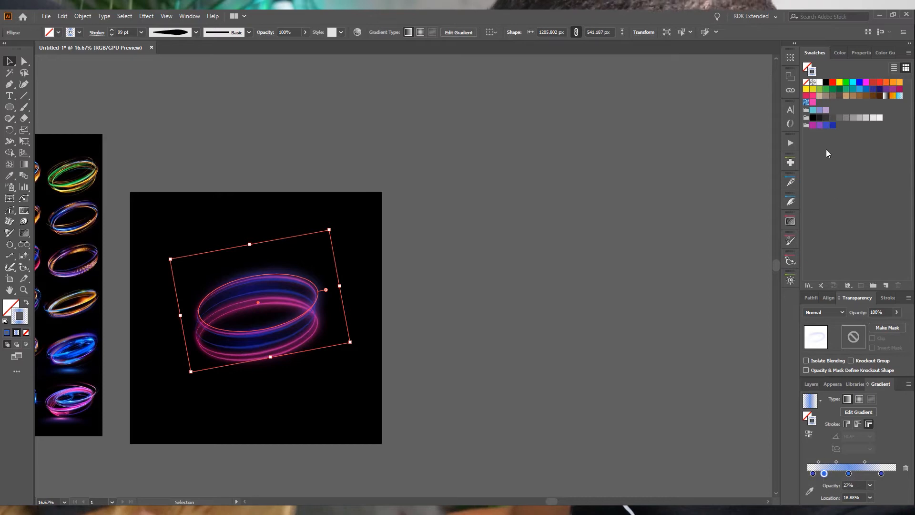
pyautogui.moveTo(812, 126); pyautogui.dragTo(824, 473)
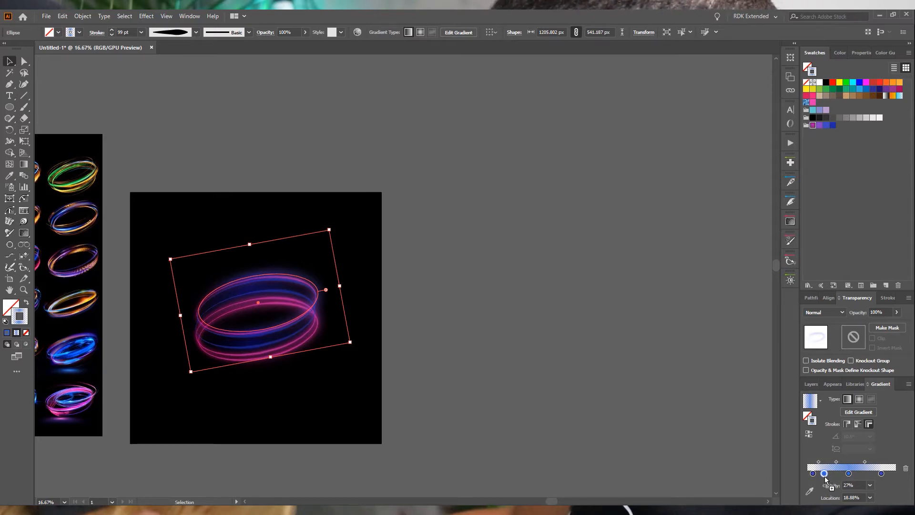
# - Add a yellow gradient stop at 68.88% with 70% opacity, shift the last stop to the gradient's end, and deselect
pyautogui.click(867, 474)
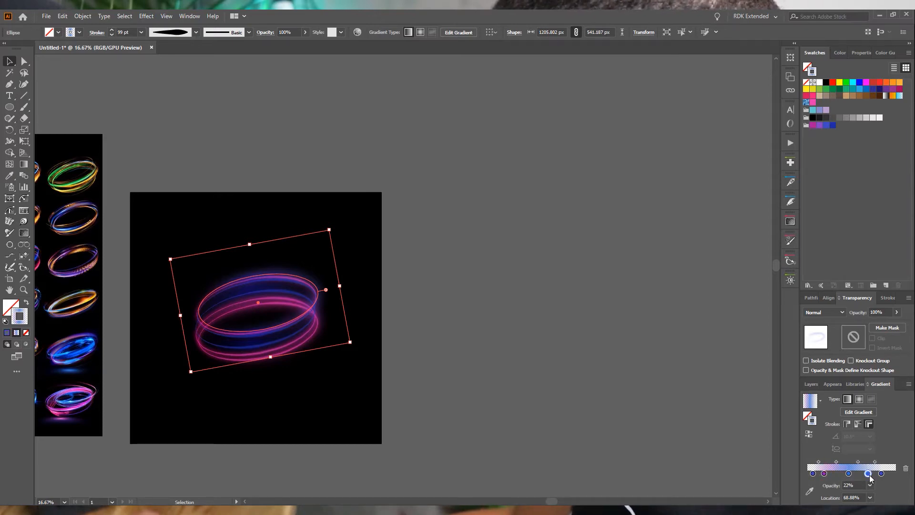
pyautogui.doubleClick(868, 474)
pyautogui.press('Return')
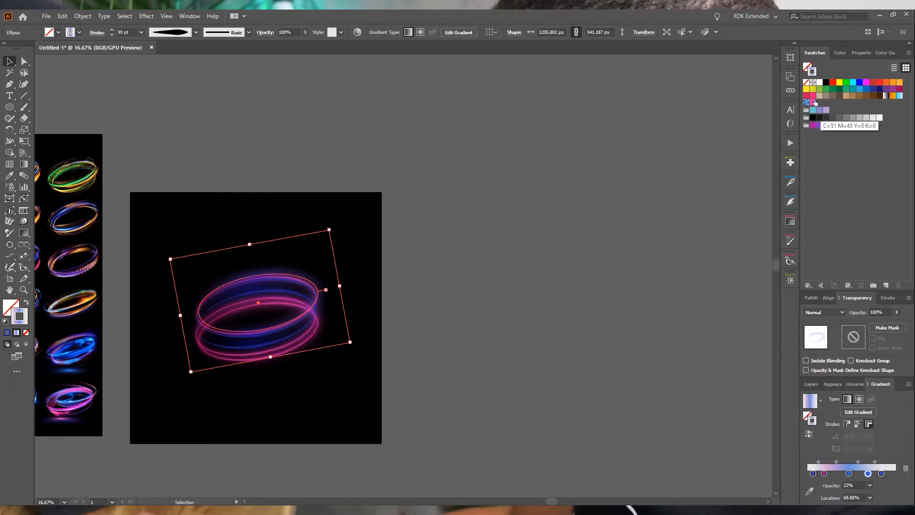
pyautogui.moveTo(806, 90); pyautogui.dragTo(895, 473)
pyautogui.click(867, 473)
pyautogui.click(870, 485)
pyautogui.click(886, 445)
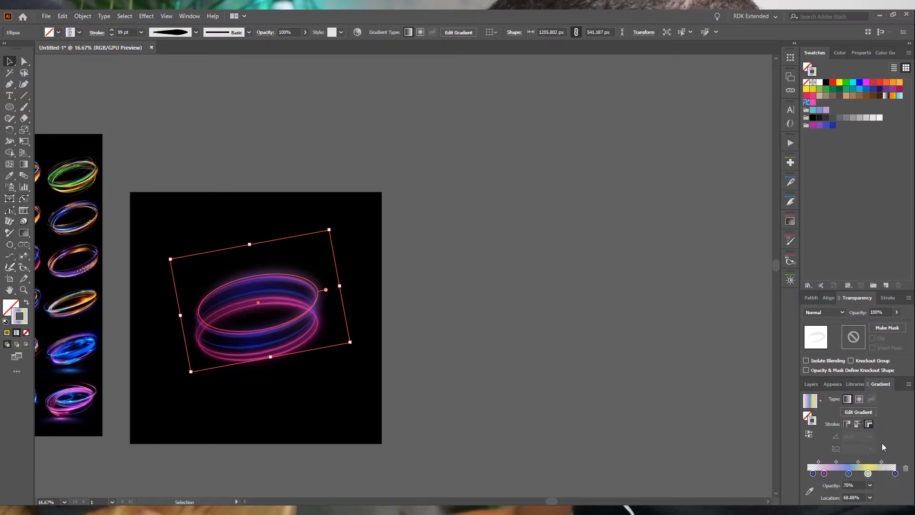
pyautogui.click(474, 300)
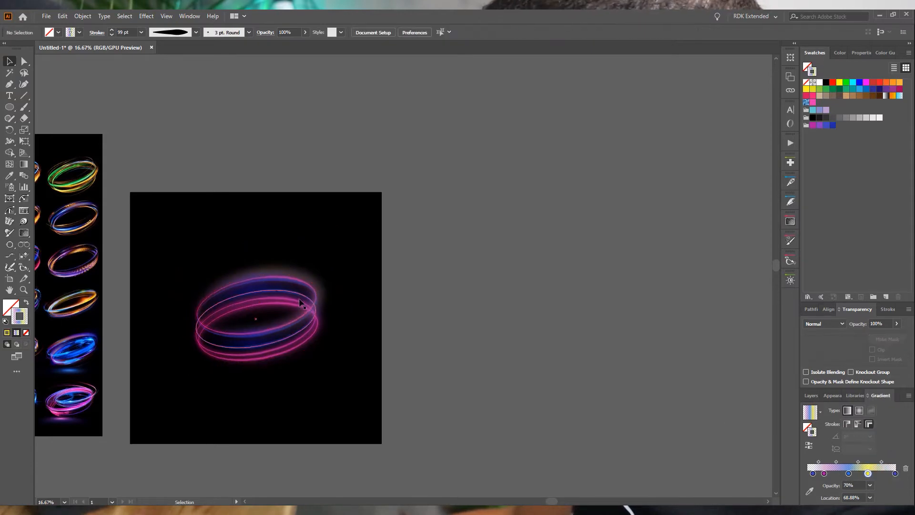
# - Recolour the blurred ellipse's yellow gradient stop to orange and place the ellipse over the top ring
pyautogui.moveTo(324, 294); pyautogui.dragTo(334, 227)
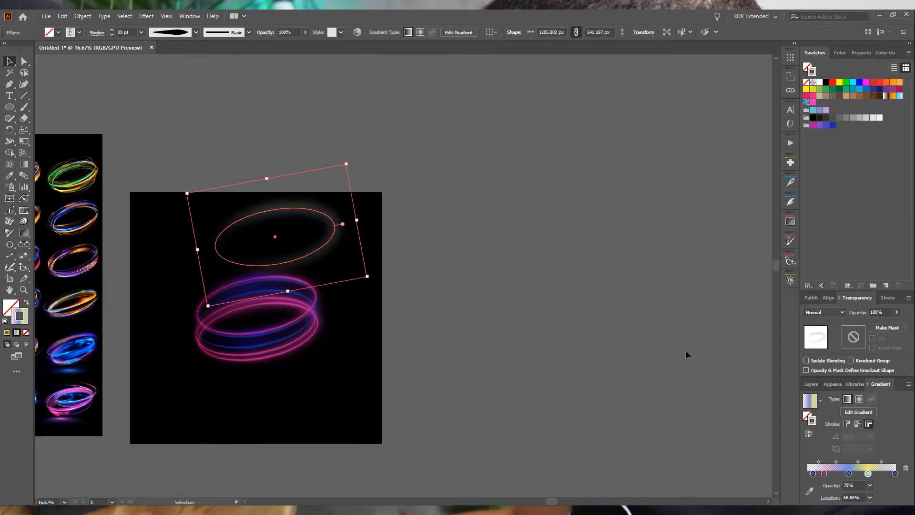
pyautogui.doubleClick(868, 474)
pyautogui.moveTo(853, 405); pyautogui.dragTo(839, 402)
pyautogui.click(484, 260)
pyautogui.moveTo(260, 352); pyautogui.dragTo(282, 324)
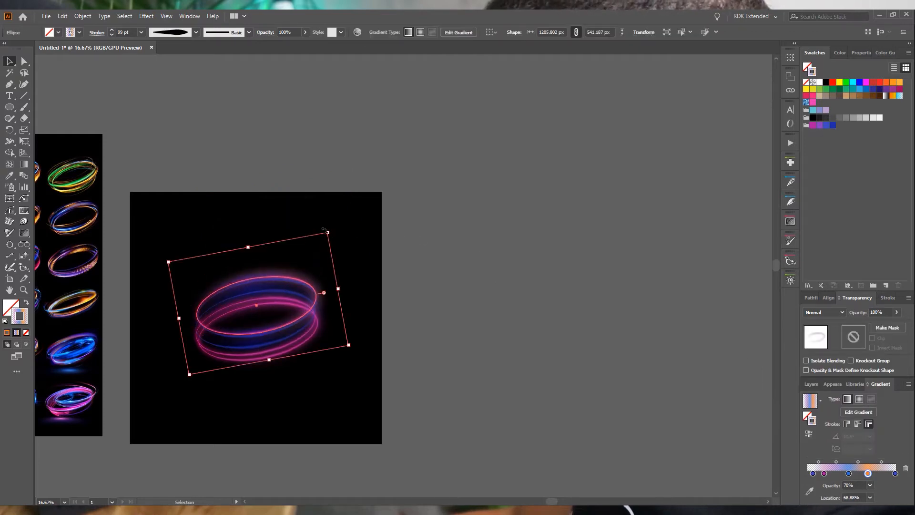
# - Enlarge the blurred multicolour ellipse to about 1335 × 599 px and move it down over the lower pink rings
pyautogui.moveTo(327, 231)
pyautogui.mouseDown()
pyautogui.moveTo(360, 201)
pyautogui.moveTo(334, 226)
pyautogui.mouseUp()
pyautogui.click(224, 161)
pyautogui.moveTo(319, 287); pyautogui.dragTo(326, 317)
pyautogui.click(325, 157)
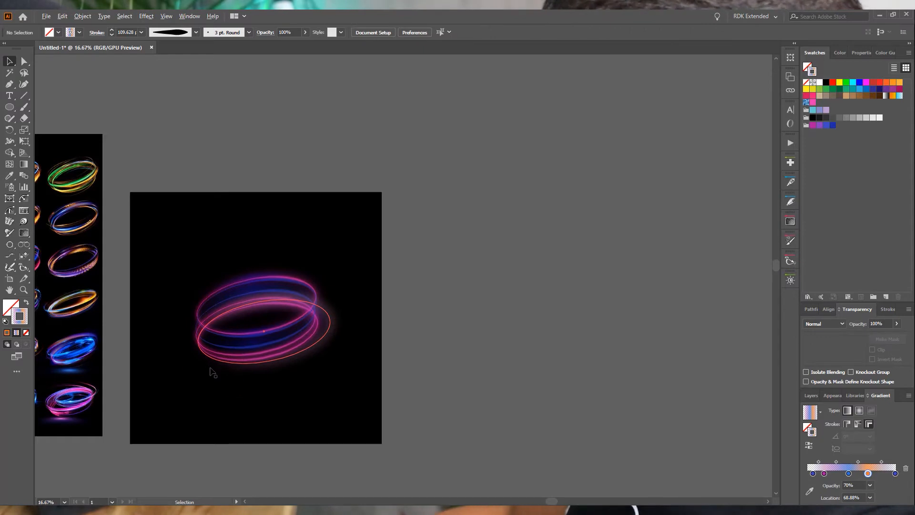
# - Shift the enlarged multicolour ellipse up over the blue rings and remove it from the artwork
pyautogui.scroll(3, 210, 369)
pyautogui.scroll(-3, 455, 356)
pyautogui.moveTo(486, 341); pyautogui.dragTo(490, 311)
pyautogui.click(689, 257)
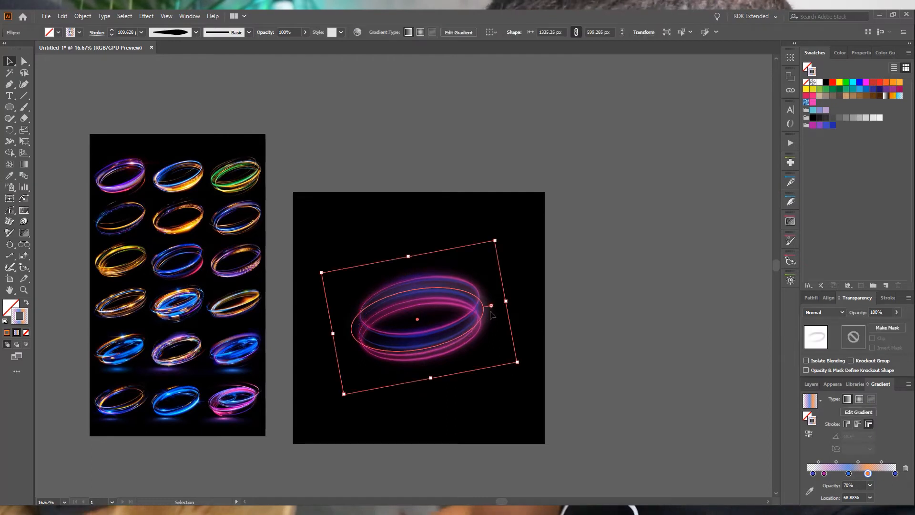
pyautogui.click(491, 311)
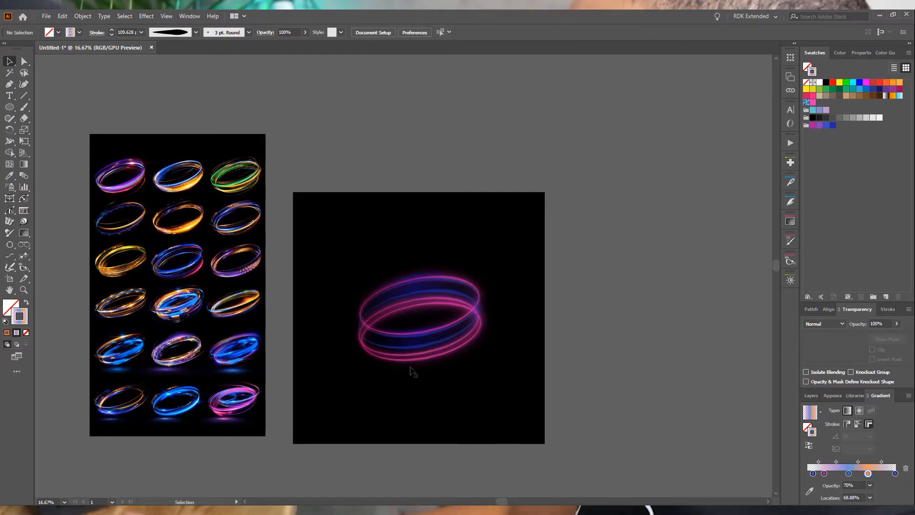
# - Examine the pink ring in the last row of the reference image and compare it with the drawn rings
pyautogui.scroll(3, 410, 386)
pyautogui.scroll(-2, 529, 279)
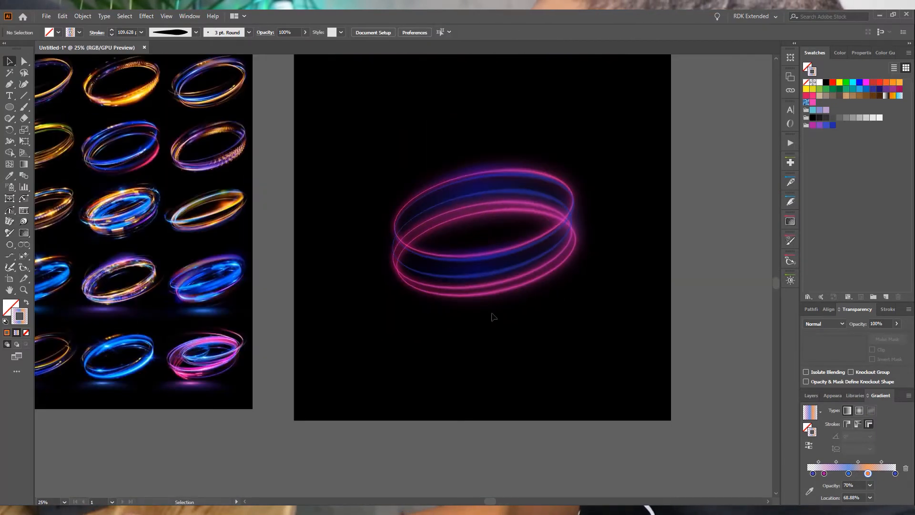
pyautogui.scroll(-1, 492, 298)
pyautogui.scroll(3, 267, 340)
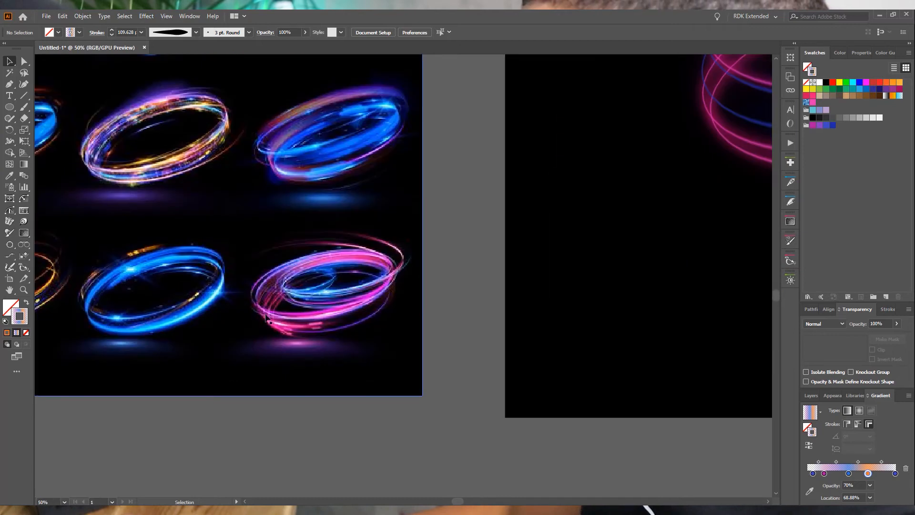
pyautogui.scroll(-3, 552, 405)
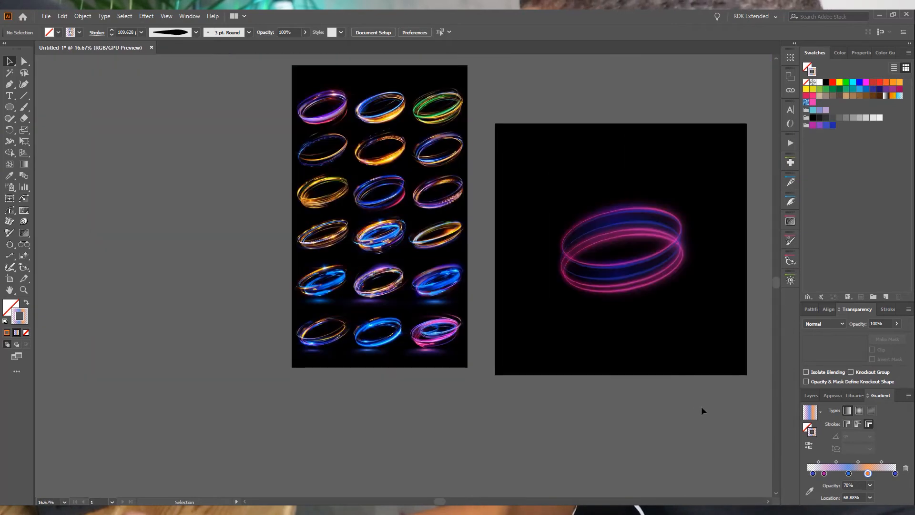
pyautogui.moveTo(702, 406); pyautogui.dragTo(465, 489)
pyautogui.scroll(2, 322, 380)
pyautogui.scroll(-1, 341, 437)
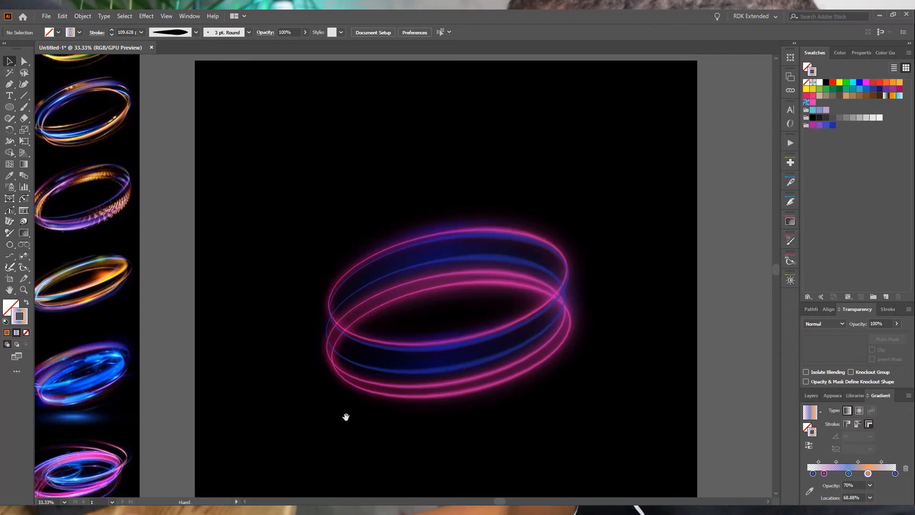
pyautogui.moveTo(342, 436); pyautogui.dragTo(474, 329)
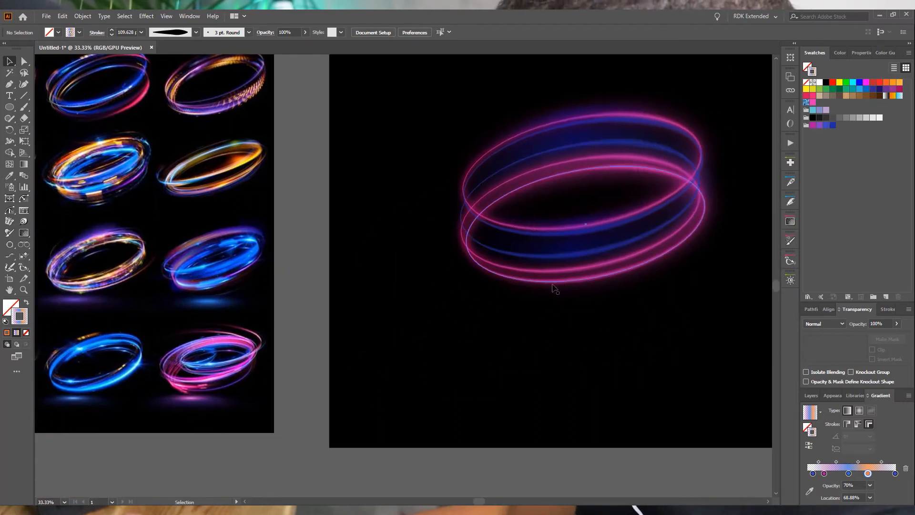
# - Move the lowest sharp pink ellipse out below the ring stack, and return it to its original place
pyautogui.click(554, 290)
pyautogui.moveTo(554, 289); pyautogui.dragTo(508, 437)
pyautogui.click(313, 426)
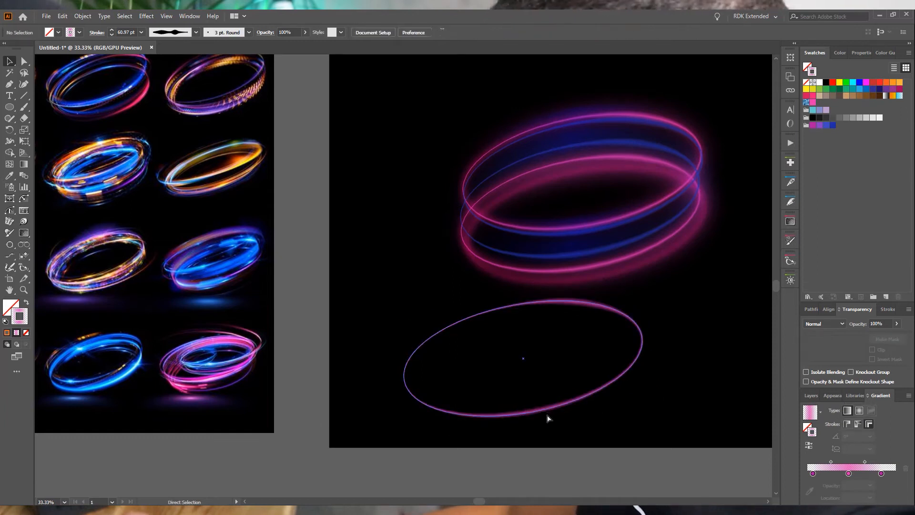
pyautogui.moveTo(543, 417); pyautogui.dragTo(609, 286)
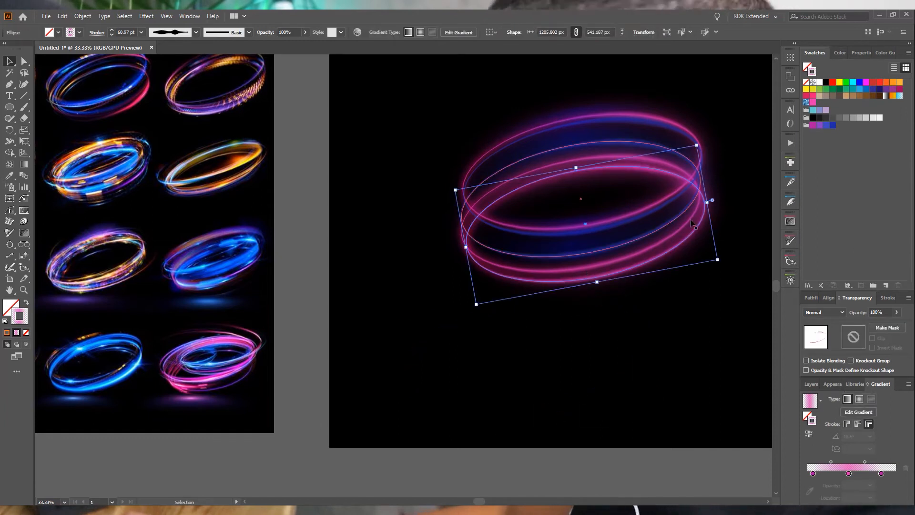
# - Set the middle gradient stop of the lowest sharp pink ellipse's stroke to white
pyautogui.press('a')
pyautogui.press('ctrl')
pyautogui.press('v')
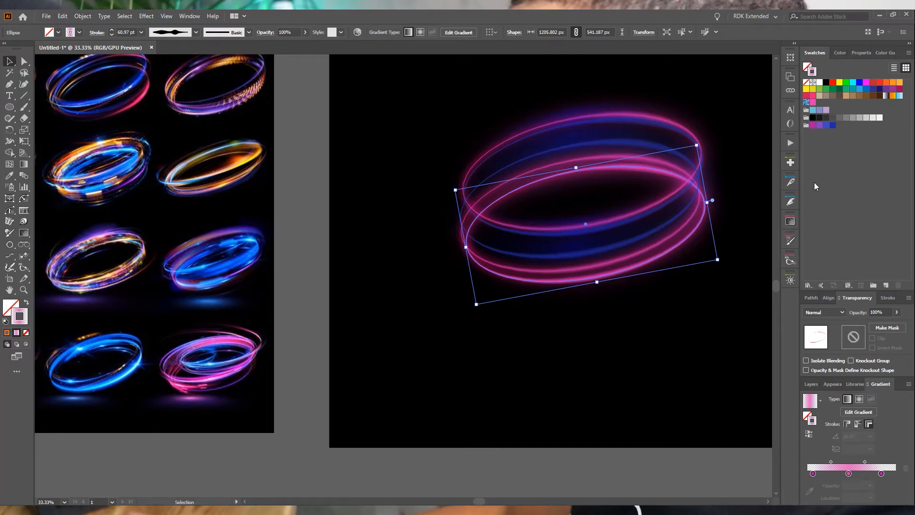
pyautogui.moveTo(819, 85); pyautogui.dragTo(848, 474)
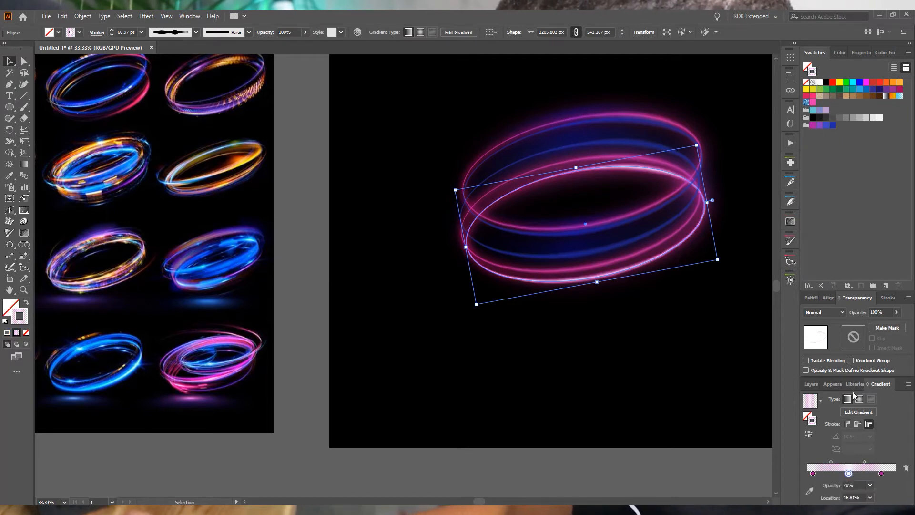
# - Set both outer gradient stops of the lowest sharp pink ellipse's stroke to white
pyautogui.moveTo(824, 84); pyautogui.dragTo(881, 473)
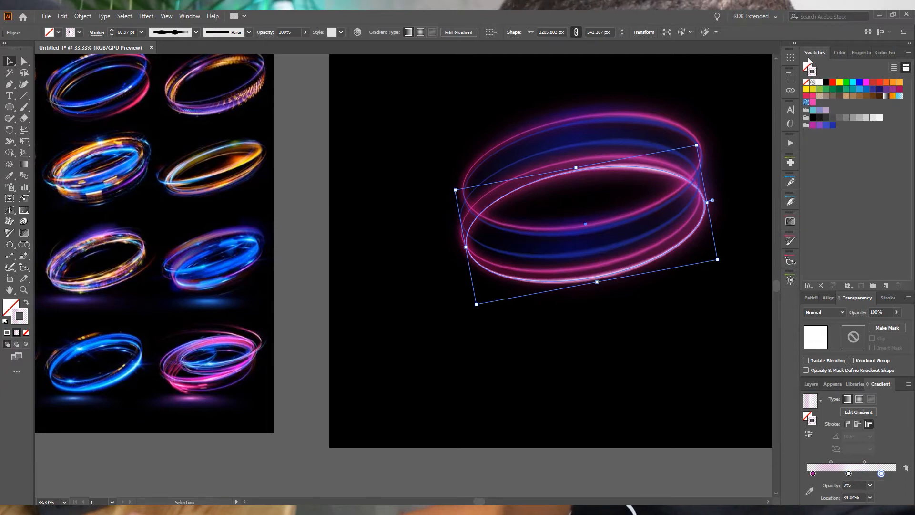
pyautogui.moveTo(818, 84)
pyautogui.mouseDown()
pyautogui.moveTo(810, 481)
pyautogui.moveTo(813, 474)
pyautogui.mouseUp()
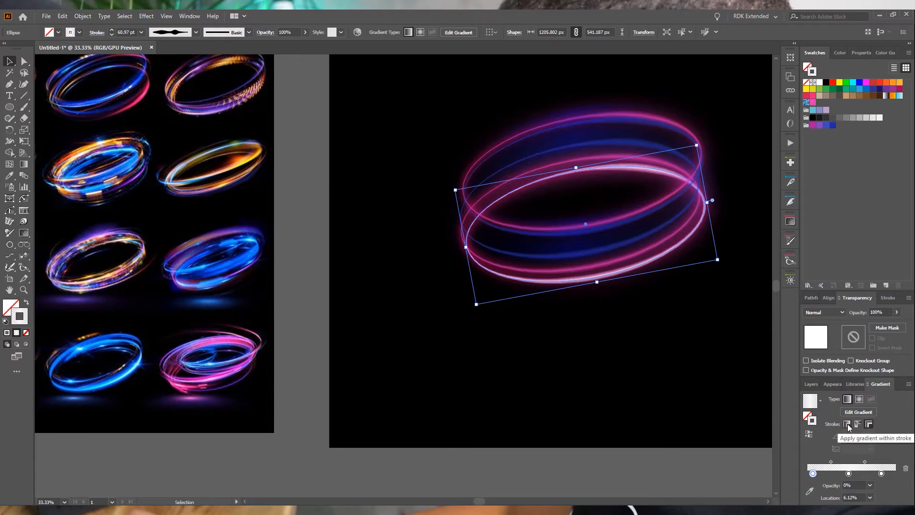
# - Apply the lowest white-stroked ellipse's gradient within the stroke and set its stroke weight to 33 pt
pyautogui.click(868, 423)
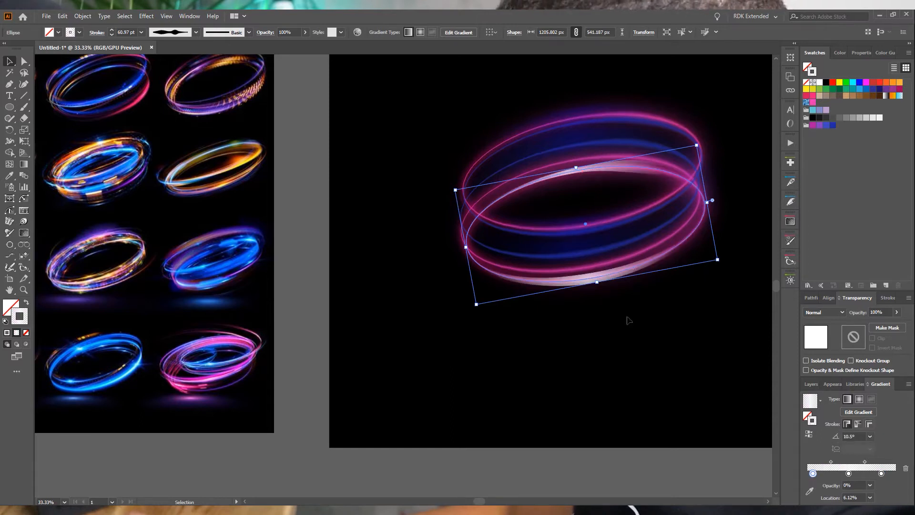
pyautogui.click(886, 297)
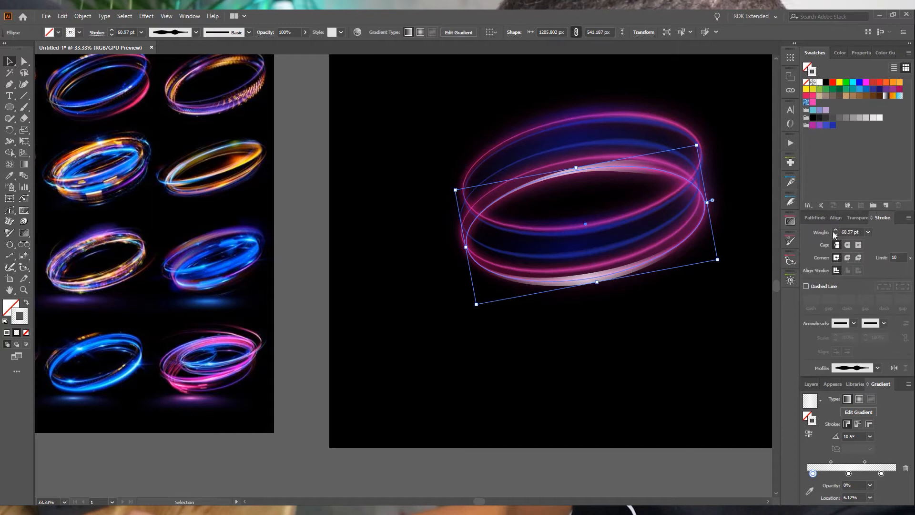
pyautogui.click(837, 234)
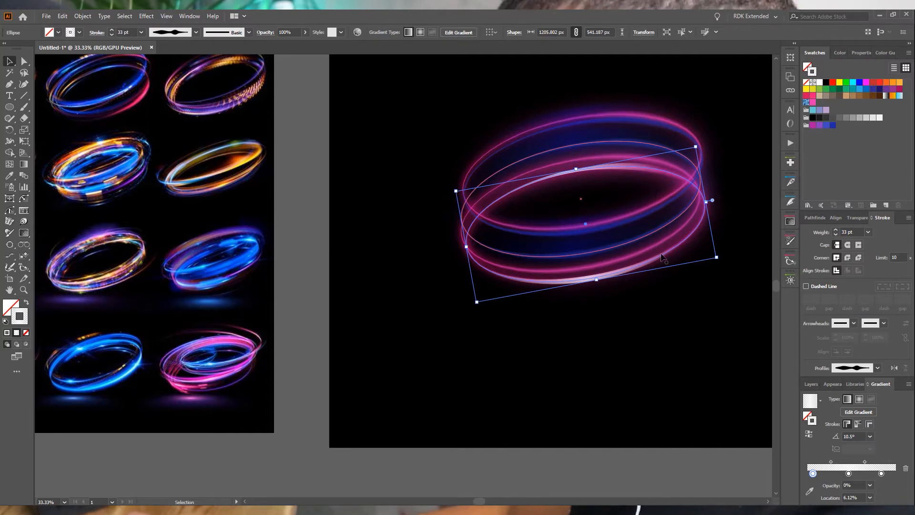
# - Split the white-stroked ellipse into upper and lower halves with Scissors cuts at its leftmost and rightmost anchor points
pyautogui.press('c')
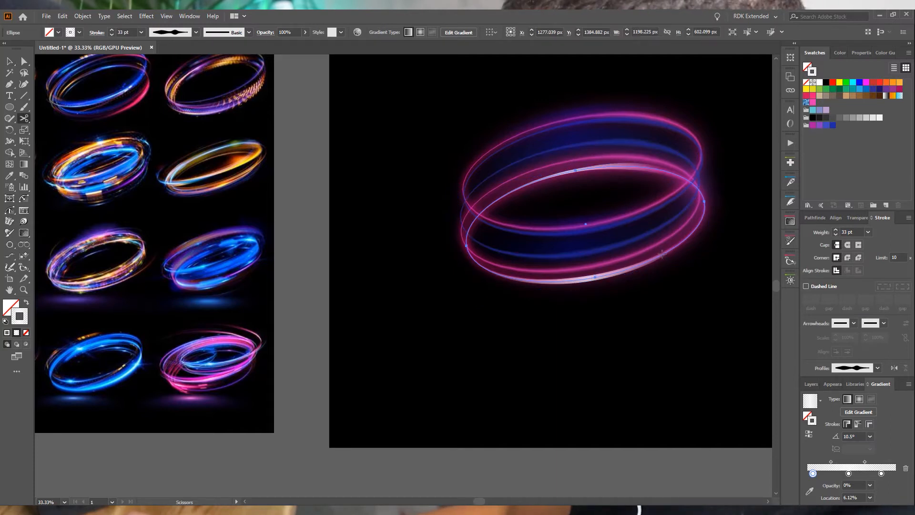
pyautogui.click(704, 201)
pyautogui.click(467, 246)
pyautogui.click(9, 61)
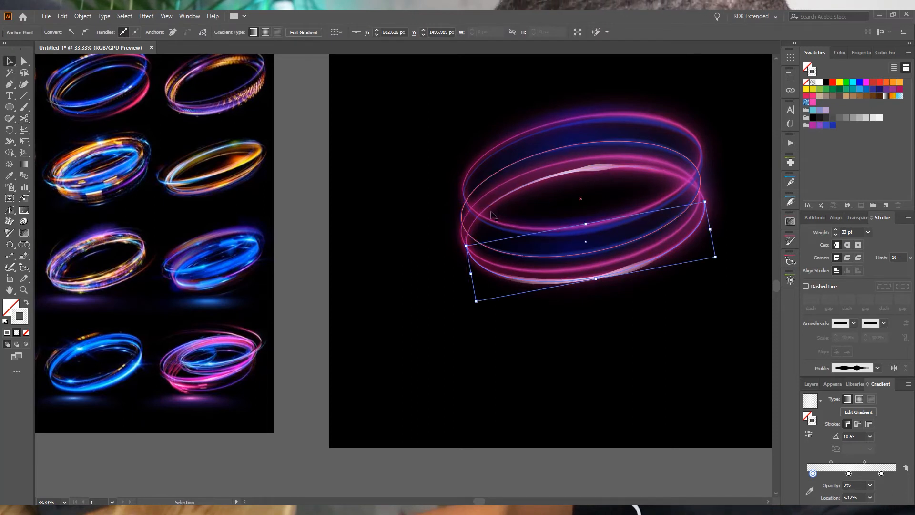
# - Delete the upper half of the split white ellipse and leave nothing selected
pyautogui.scroll(3, 591, 177)
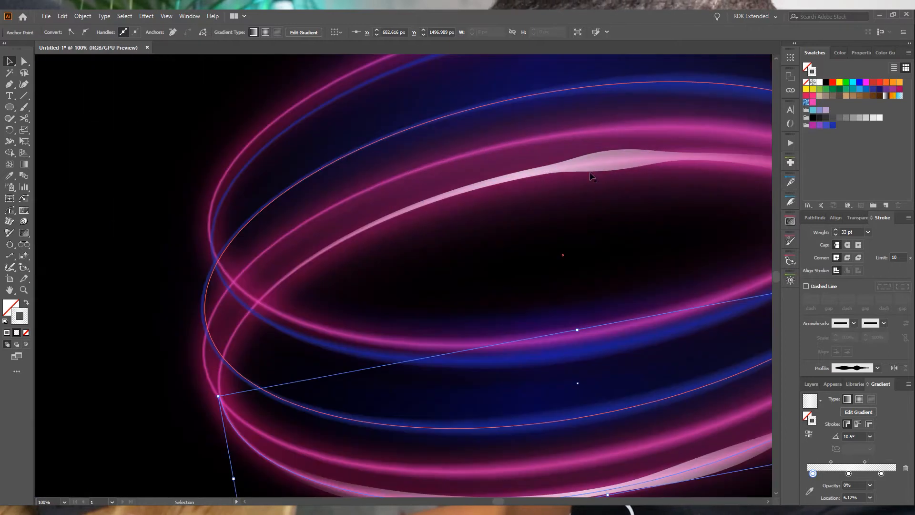
pyautogui.keyDown('ctrl'); pyautogui.click(596, 165); pyautogui.keyUp('ctrl')
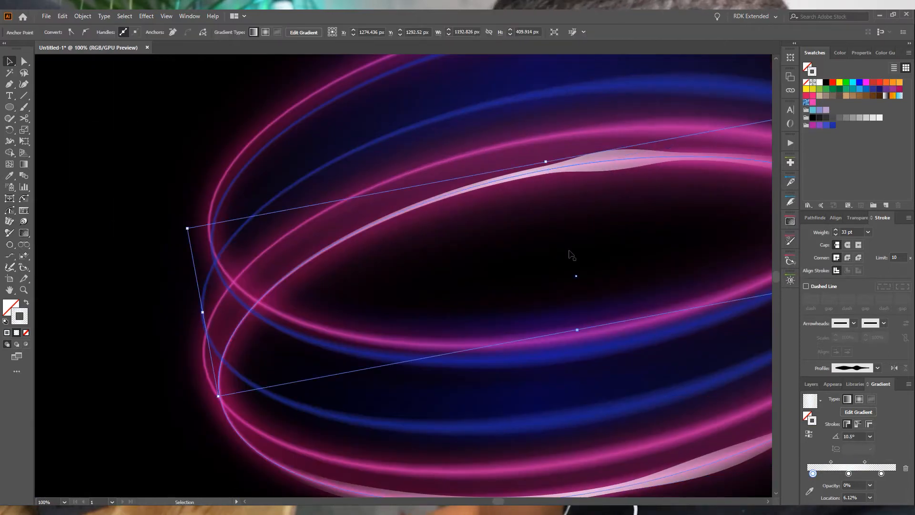
pyautogui.hotkey('ctrl', 'z')
pyautogui.click(571, 255)
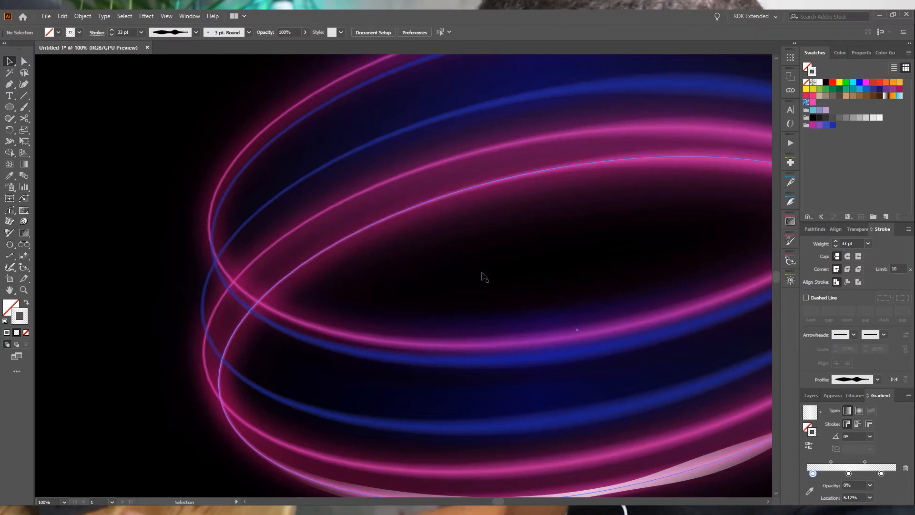
pyautogui.scroll(-3, 495, 286)
pyautogui.click(572, 375)
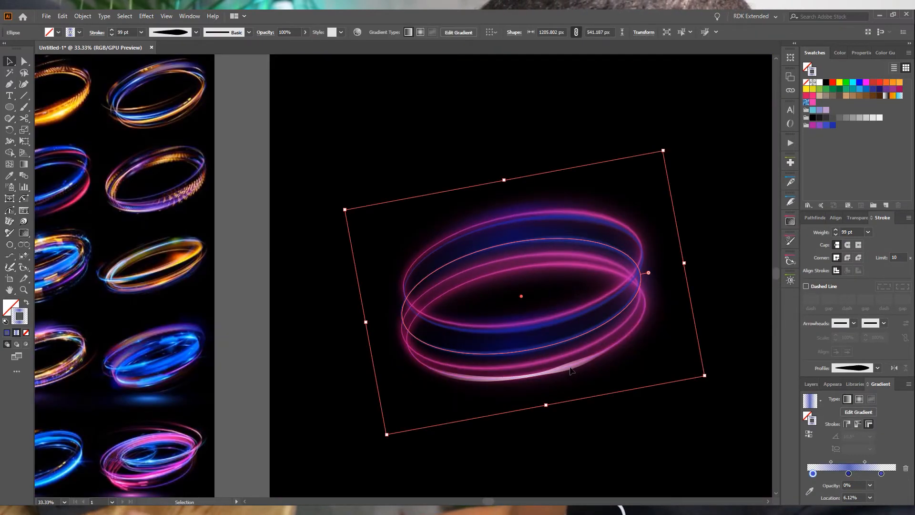
pyautogui.click(653, 433)
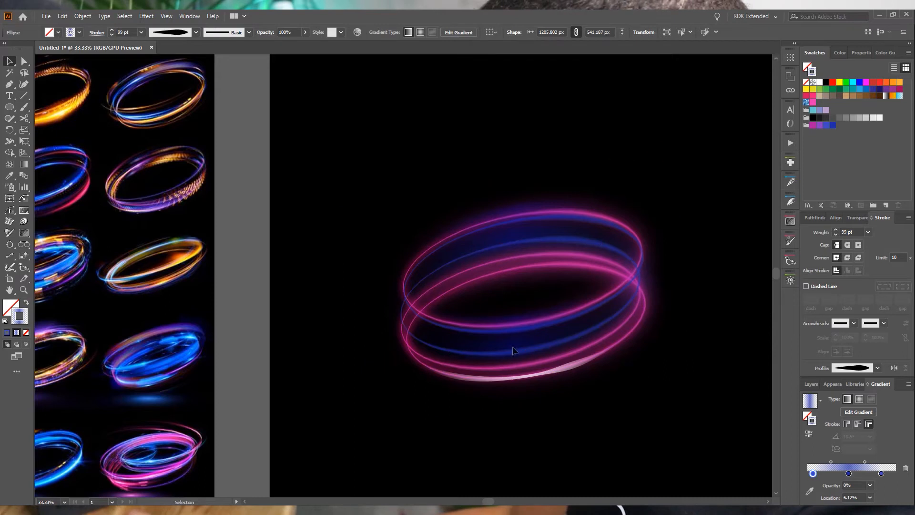
# - Give the lower white arc the lens-shaped width profile that tapers at both ends, and set its stroke weight to 18 pt
pyautogui.click(568, 372)
pyautogui.press('v')
pyautogui.press('a')
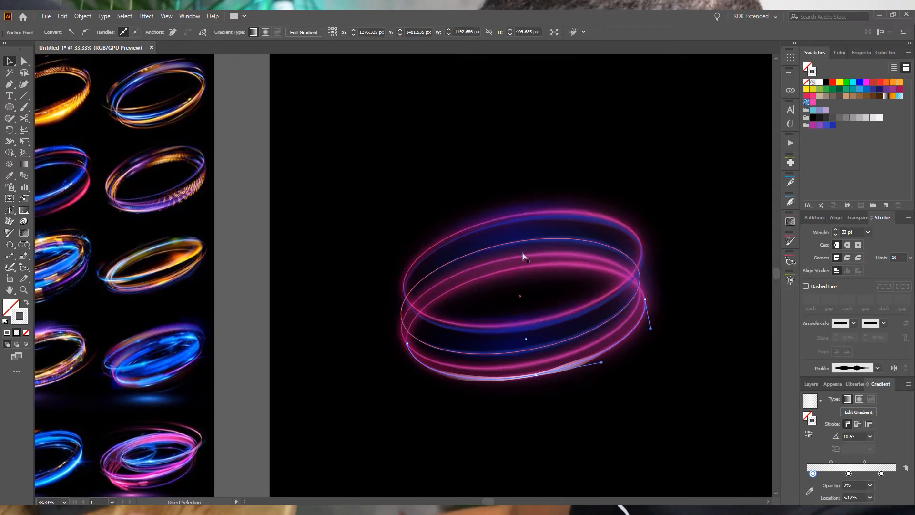
pyautogui.press('v')
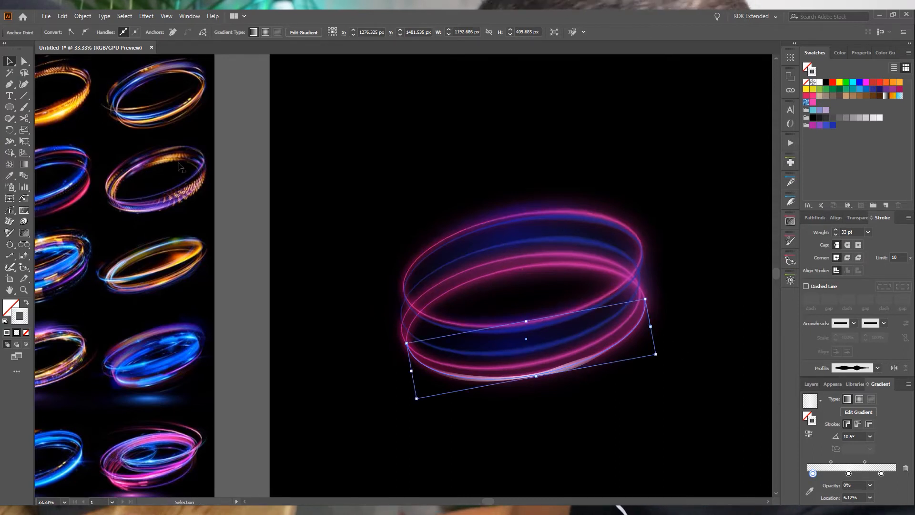
pyautogui.press('a')
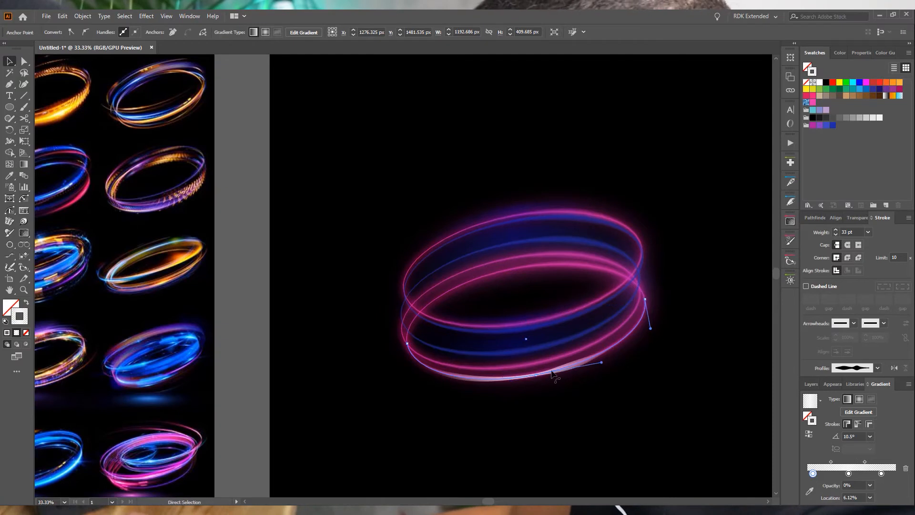
pyautogui.press('v')
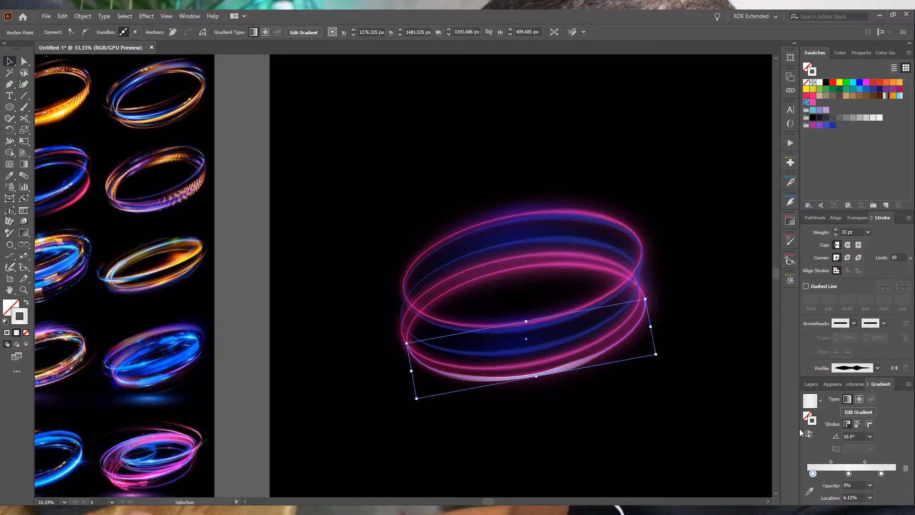
pyautogui.click(876, 368)
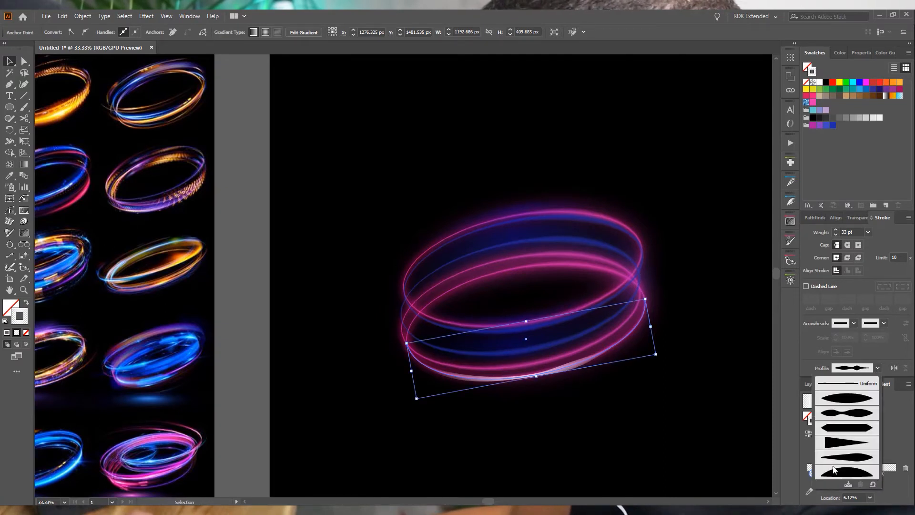
pyautogui.click(847, 404)
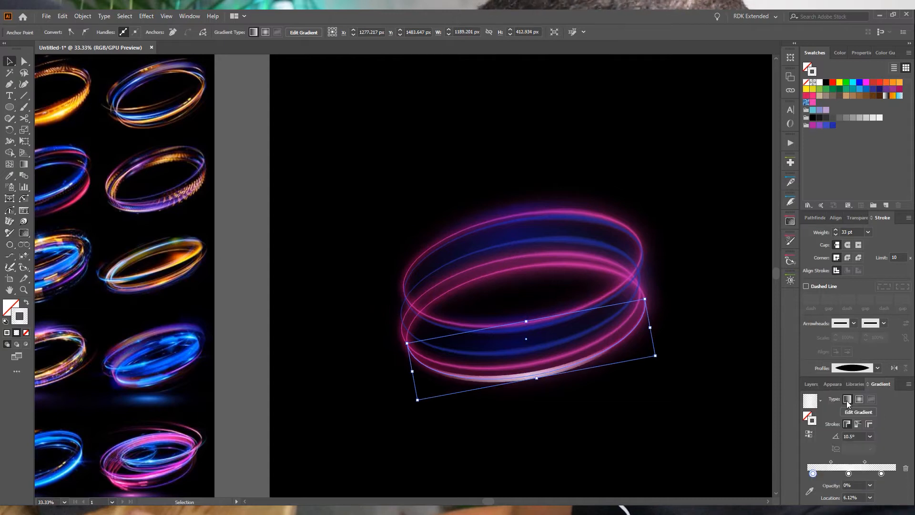
pyautogui.click(837, 235)
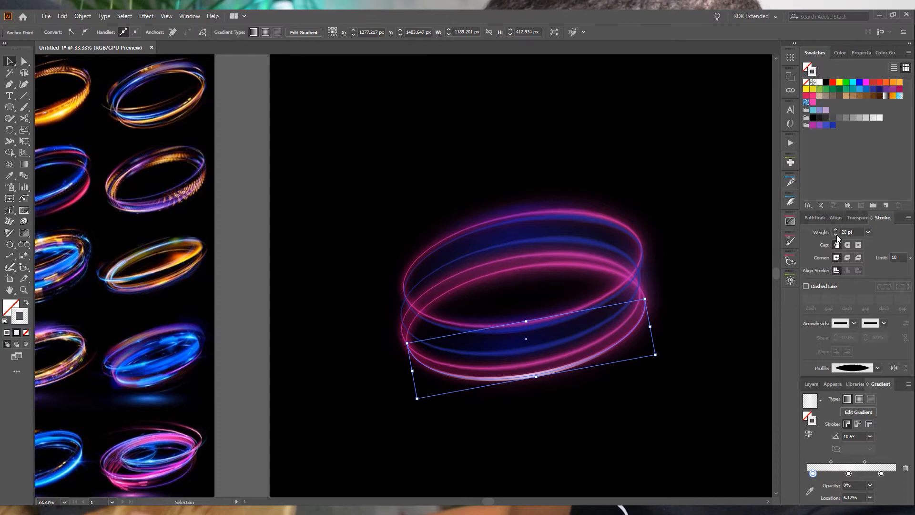
pyautogui.click(836, 235)
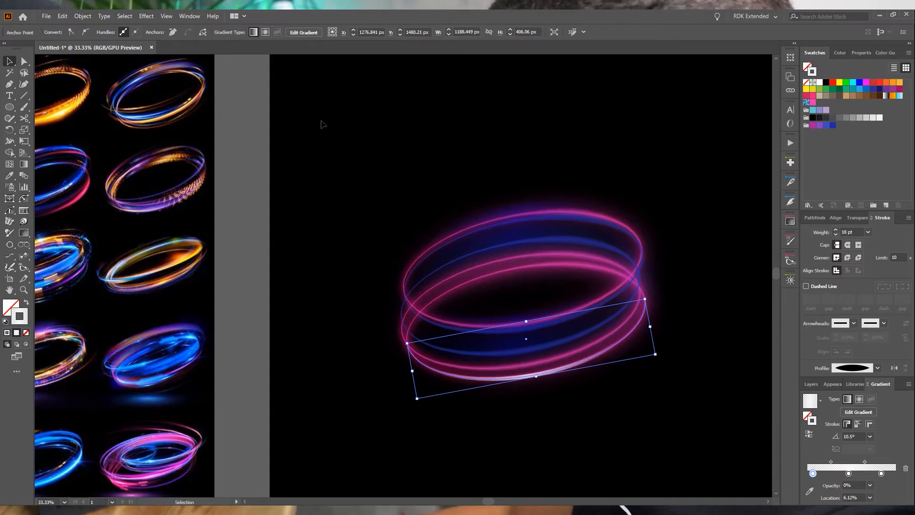
# - Apply a Gaussian Blur with a radius of 8.8 pixels to the lower white arc
pyautogui.click(155, 17)
pyautogui.moveTo(184, 177)
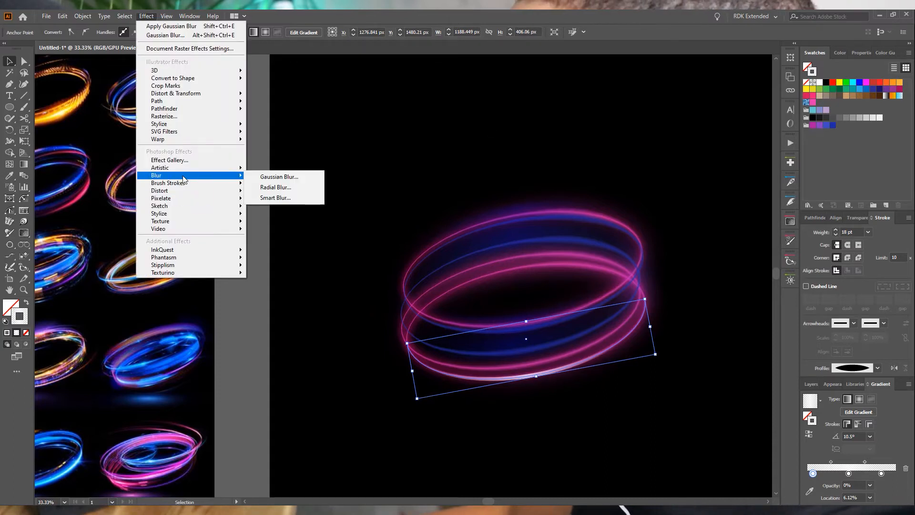
pyautogui.click(279, 177)
pyautogui.click(257, 239)
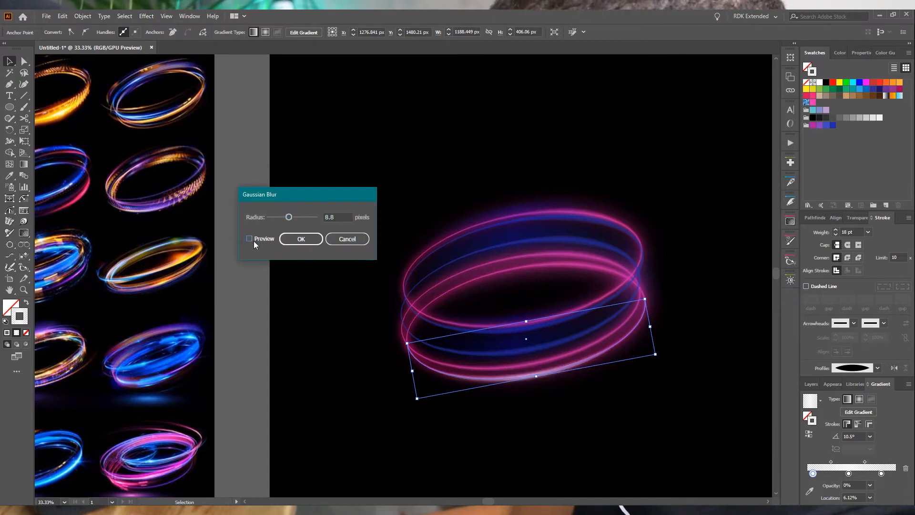
pyautogui.click(300, 240)
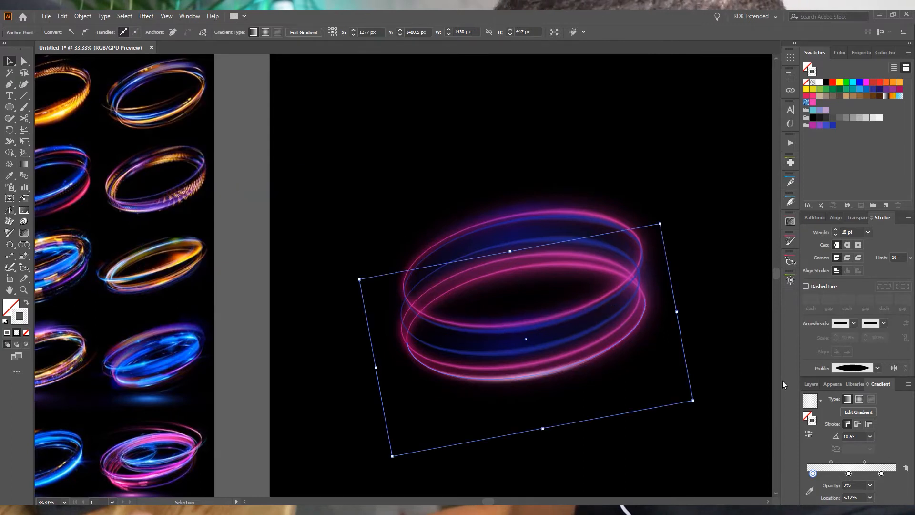
# - Set the blurred white arc's blending mode to Hard Light and its opacity to 83%, and deselect it
pyautogui.click(856, 215)
pyautogui.click(827, 231)
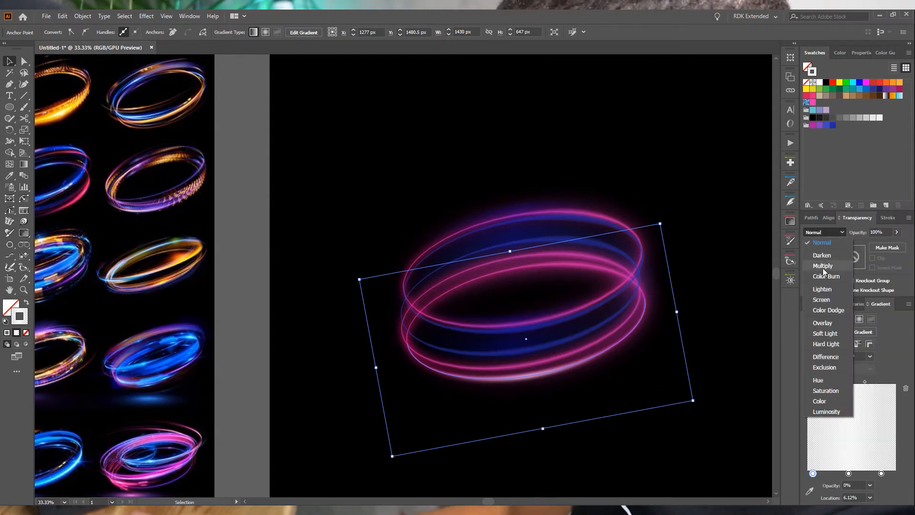
pyautogui.click(824, 268)
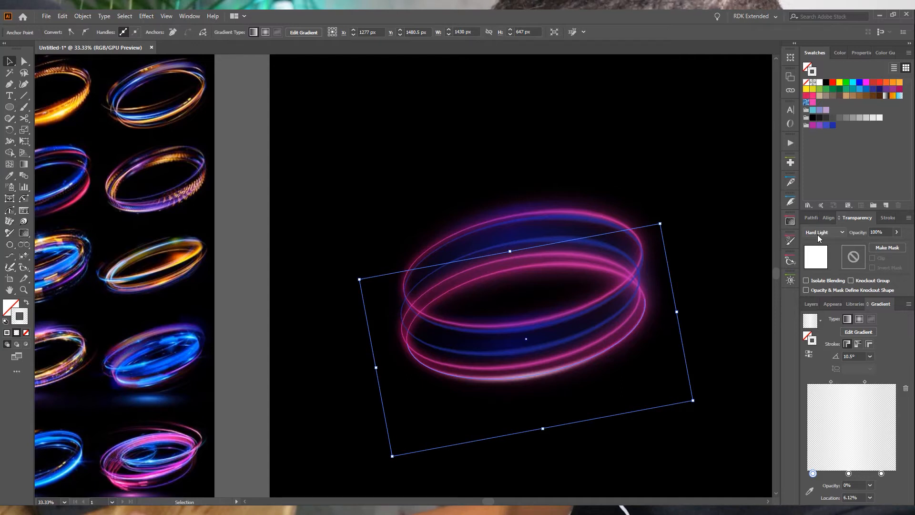
pyautogui.click(896, 232)
pyautogui.moveTo(884, 245); pyautogui.dragTo(882, 244)
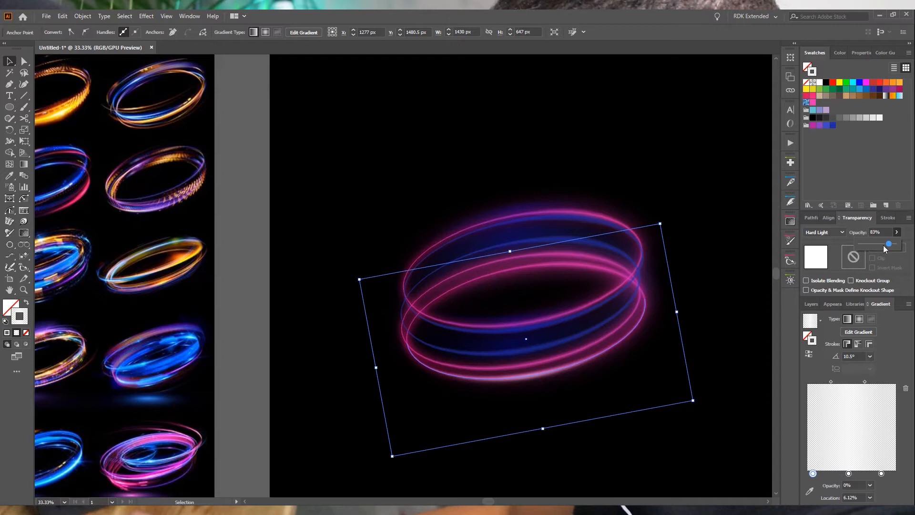
pyautogui.click(737, 303)
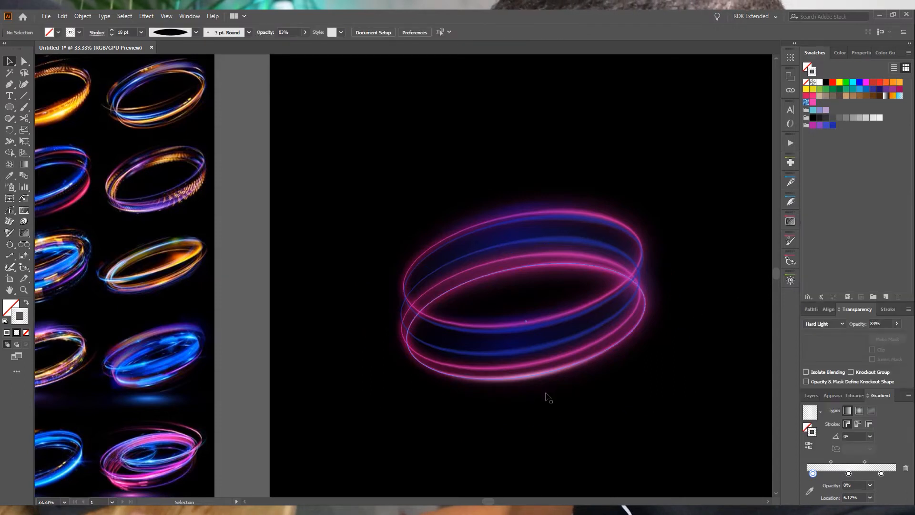
# - Set the middle gradient stop of the lower sharp blue ellipse's stroke to white
pyautogui.hotkey('ctrl', '-')
pyautogui.hotkey('ctrl', '-')
pyautogui.scroll(3, 533, 392)
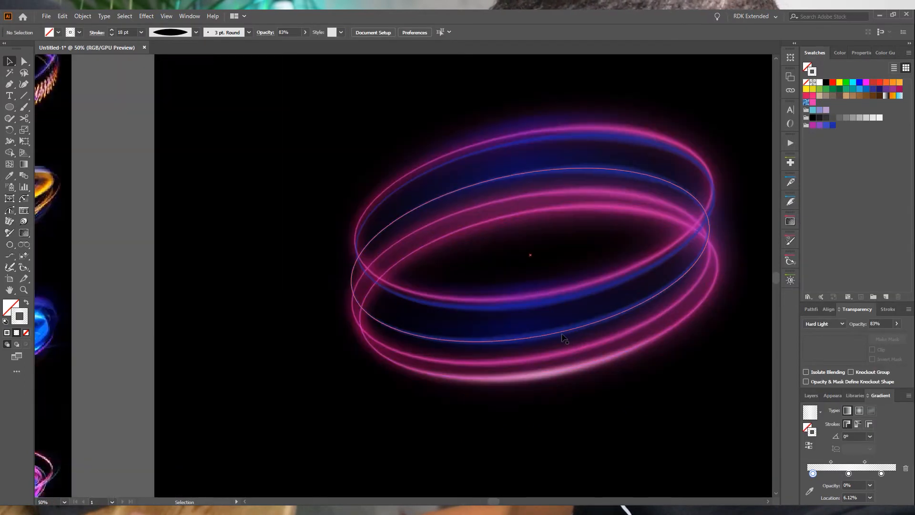
pyautogui.click(562, 337)
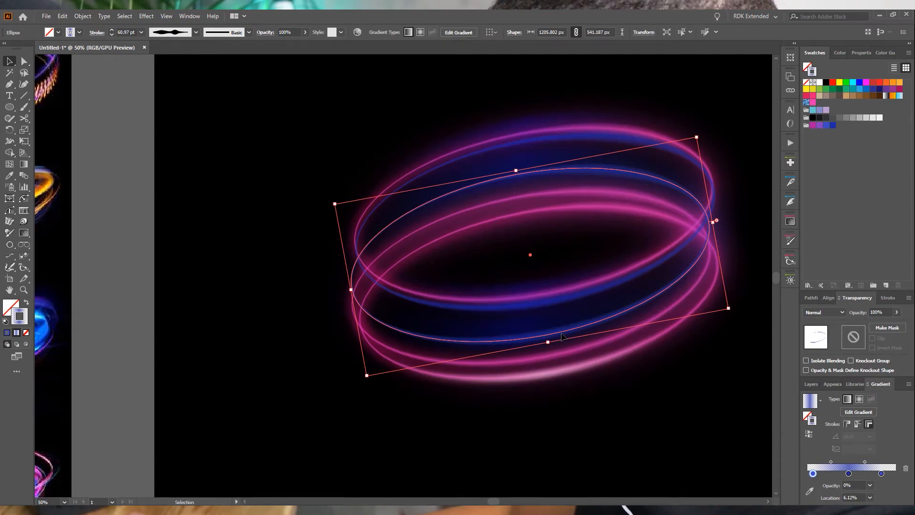
pyautogui.press('a')
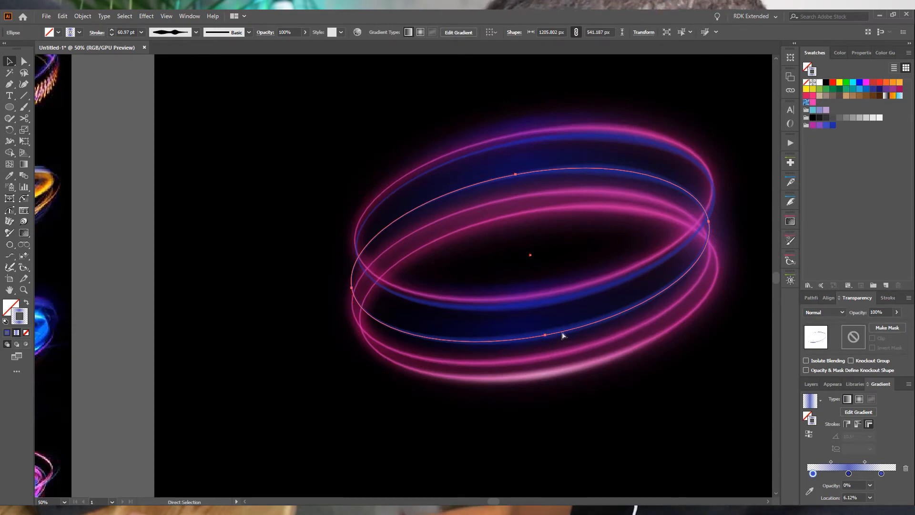
pyautogui.press('v')
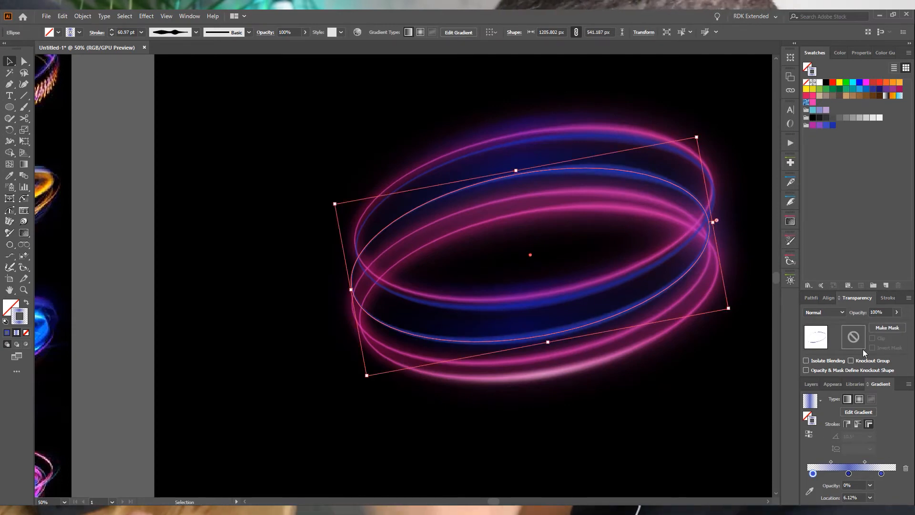
pyautogui.moveTo(819, 83); pyautogui.dragTo(849, 474)
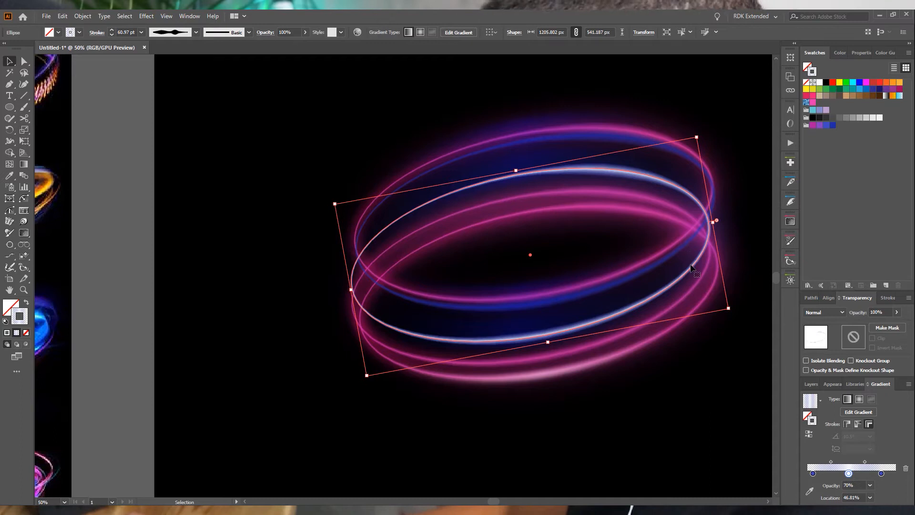
# - Cut the whitened blue ellipse on its lower and upper edges with Scissors and delete the segment around the upper cut
pyautogui.press('c')
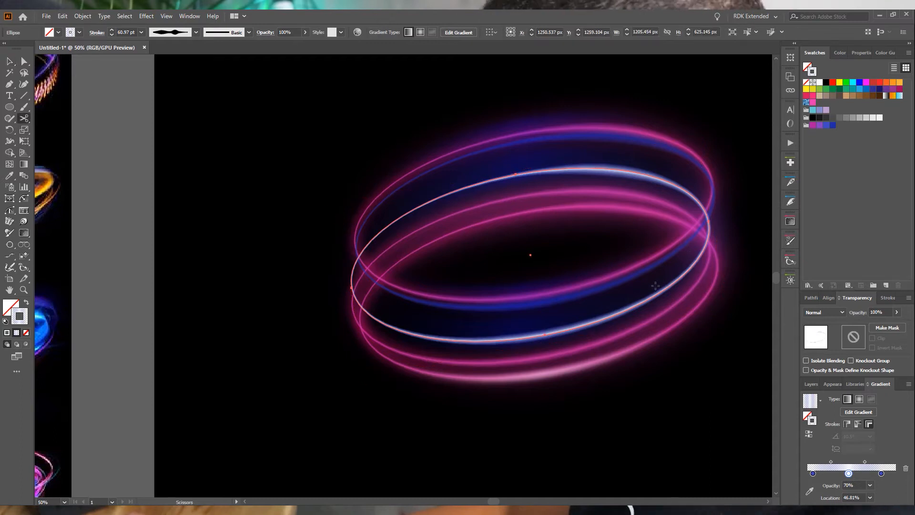
pyautogui.click(591, 323)
pyautogui.click(578, 167)
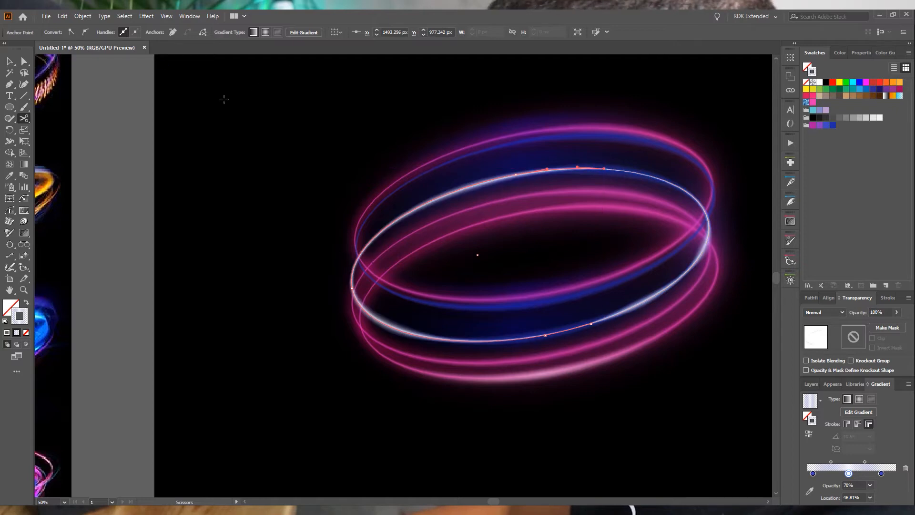
pyautogui.press('Delete')
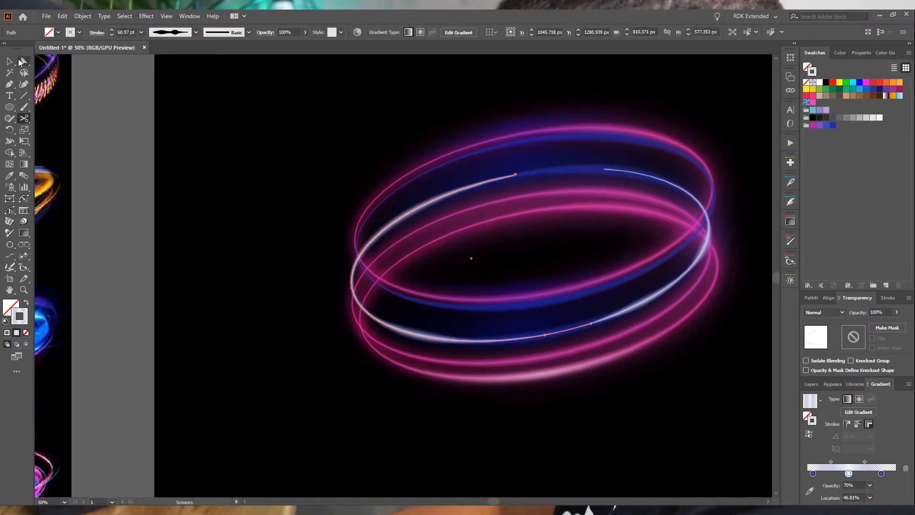
# - Delete the left segment of the cut whitened blue ellipse and select the remaining right arc
pyautogui.press('Delete')
pyautogui.press('v')
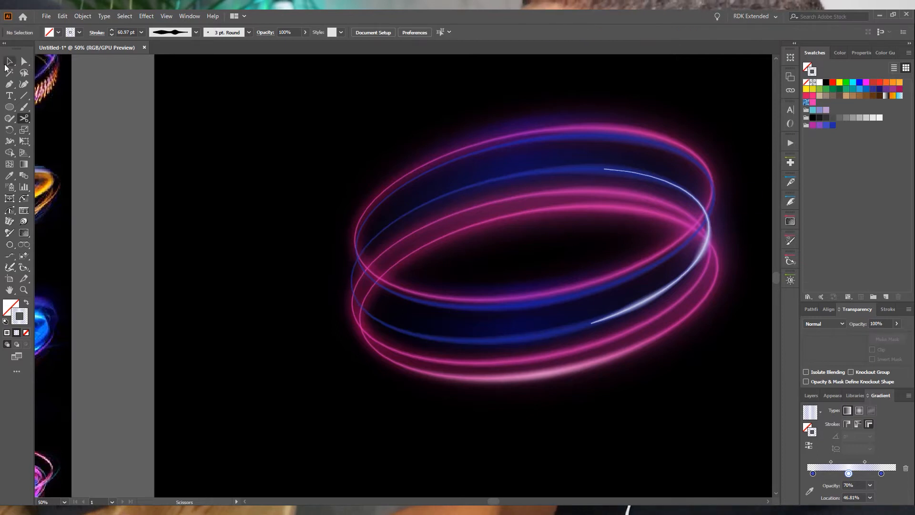
pyautogui.click(621, 324)
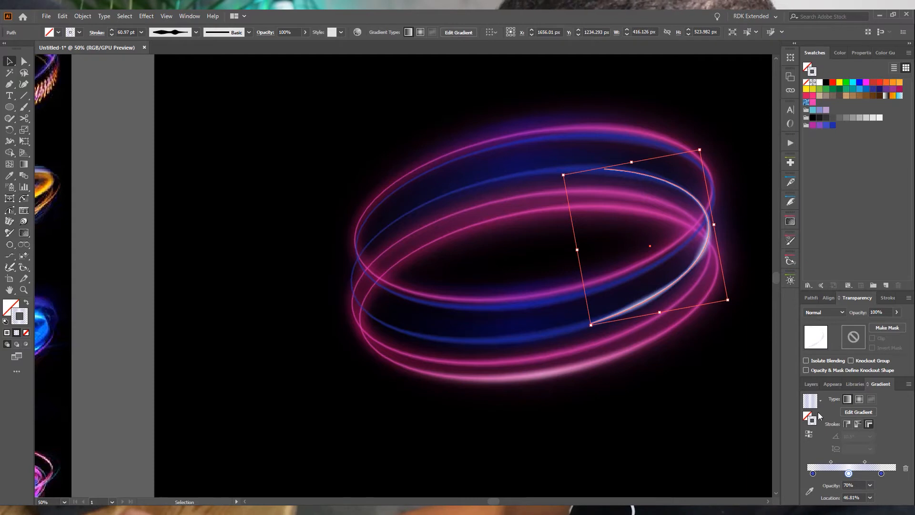
# - Try applying the right arc's gradient along the stroke and within the stroke
pyautogui.click(857, 425)
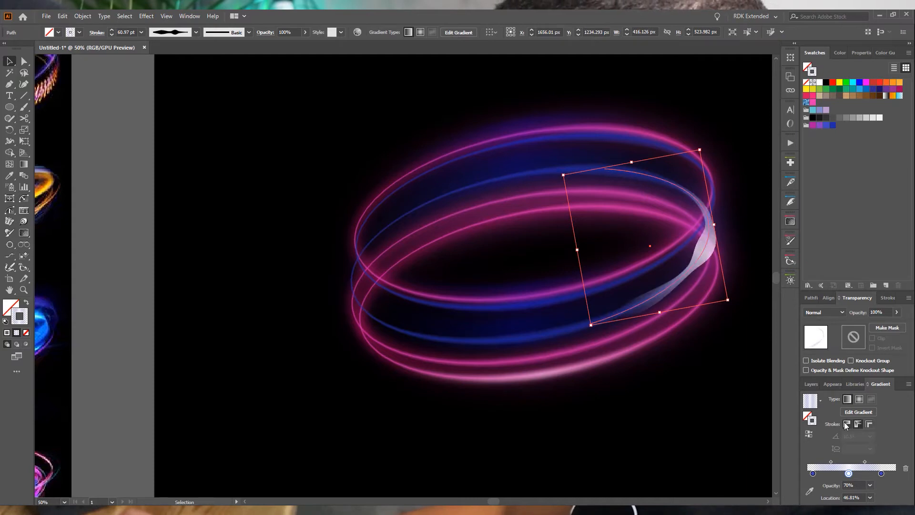
pyautogui.click(868, 424)
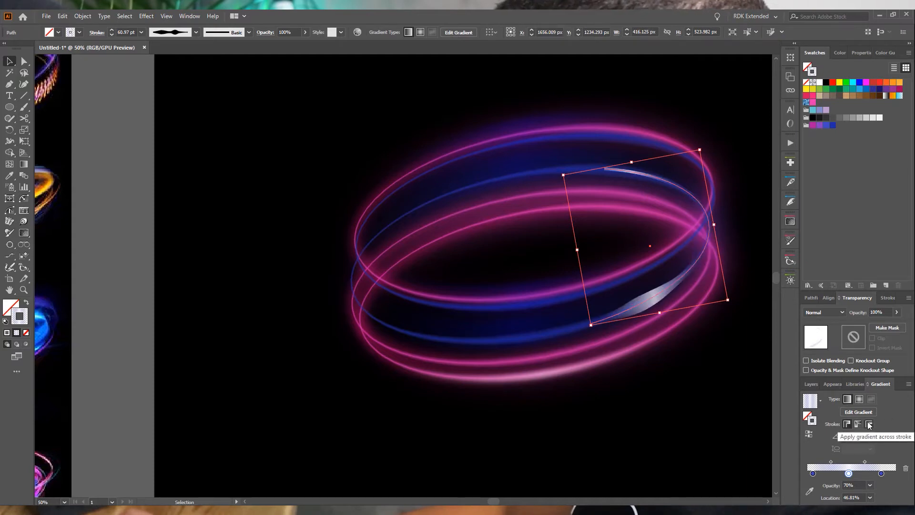
pyautogui.click(869, 424)
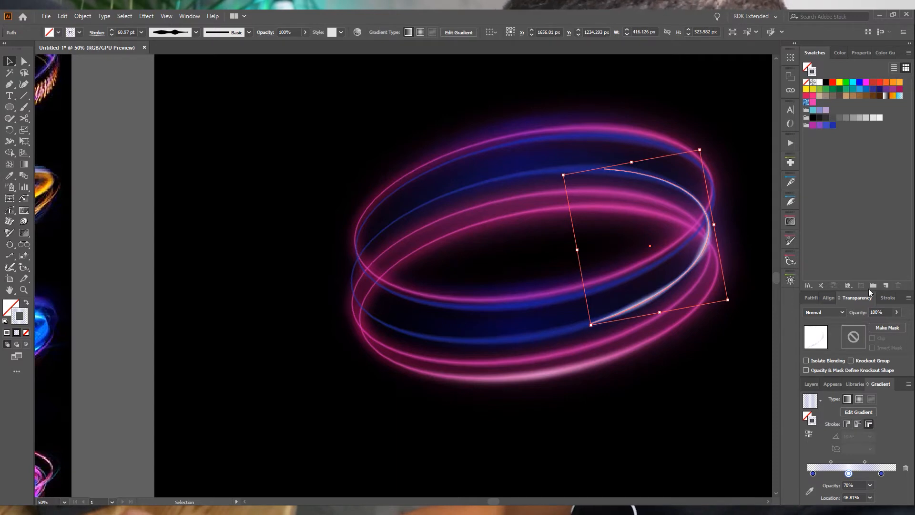
# - Apply the symmetrical ellipse-shaped width profile, tapered at both ends, to the right arc's stroke
pyautogui.click(885, 301)
pyautogui.click(877, 368)
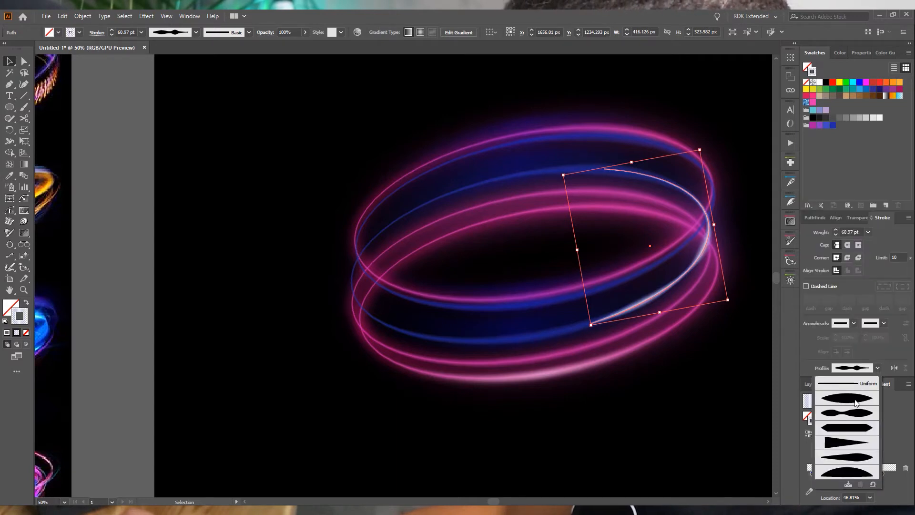
pyautogui.click(856, 403)
# - Try the wedge, teardrop and half-ellipse width profiles on the right arc's stroke
pyautogui.click(878, 368)
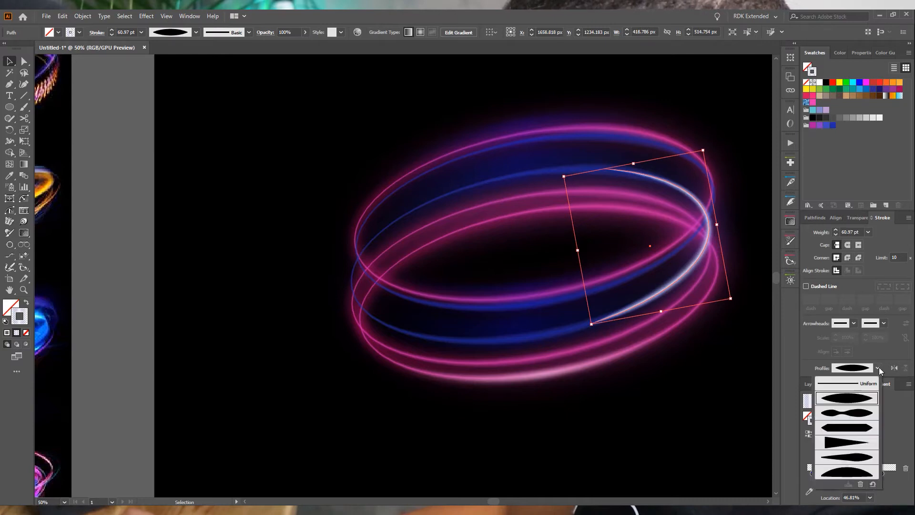
pyautogui.click(848, 445)
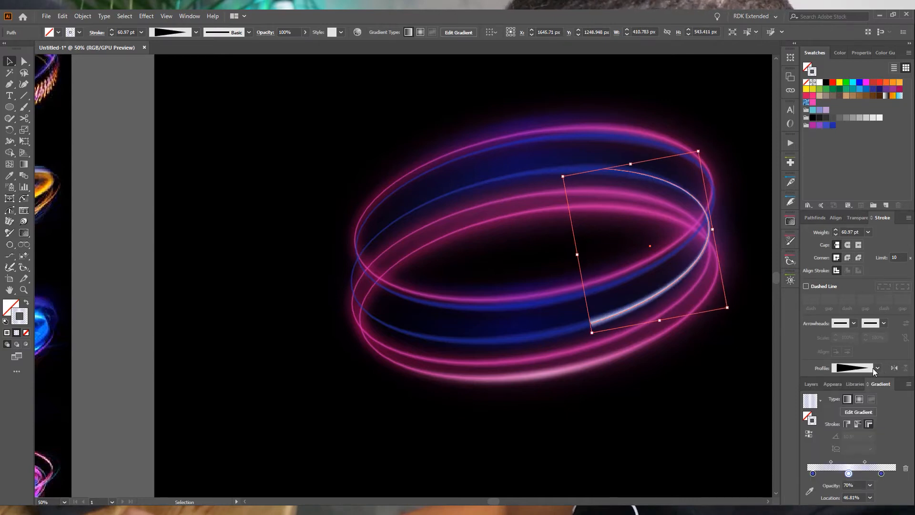
pyautogui.click(874, 369)
pyautogui.click(854, 459)
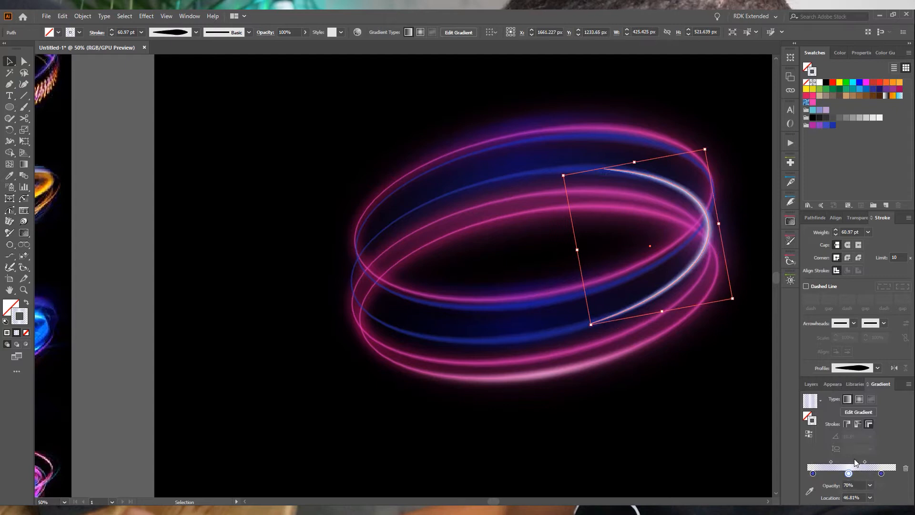
pyautogui.click(877, 369)
pyautogui.click(851, 473)
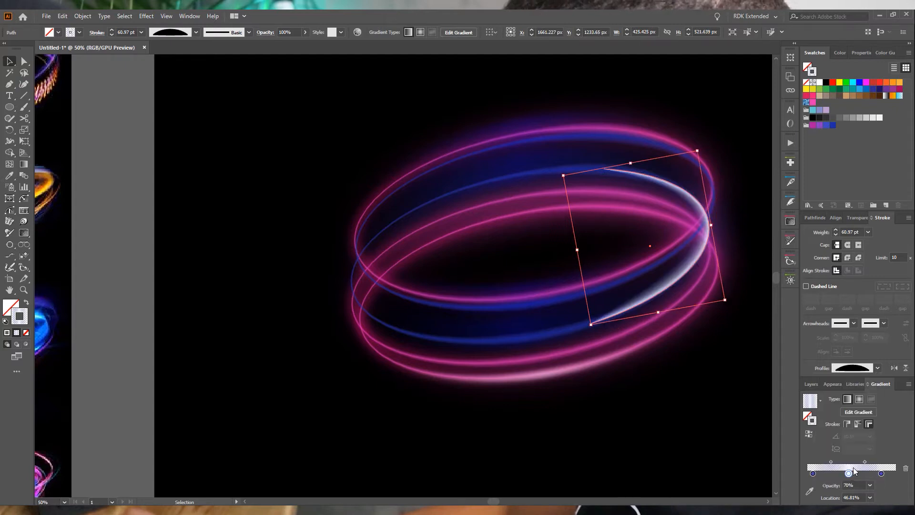
pyautogui.click(877, 369)
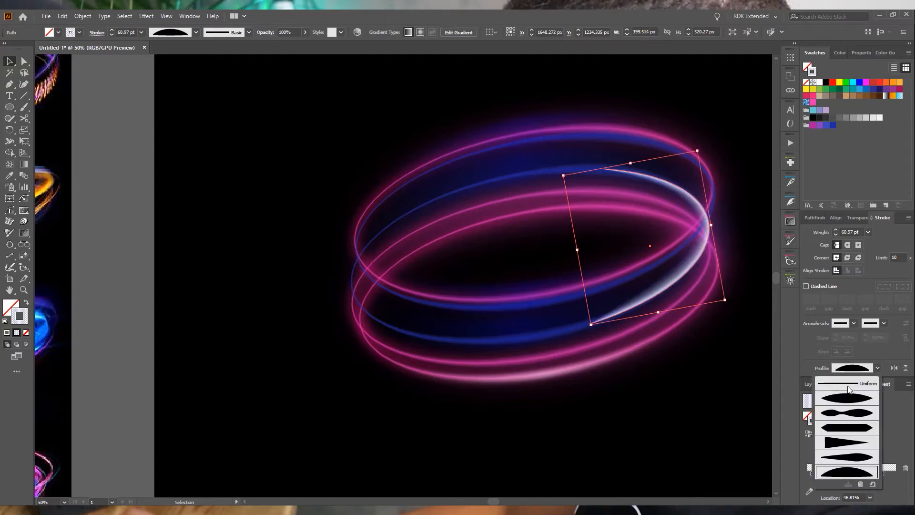
pyautogui.click(844, 400)
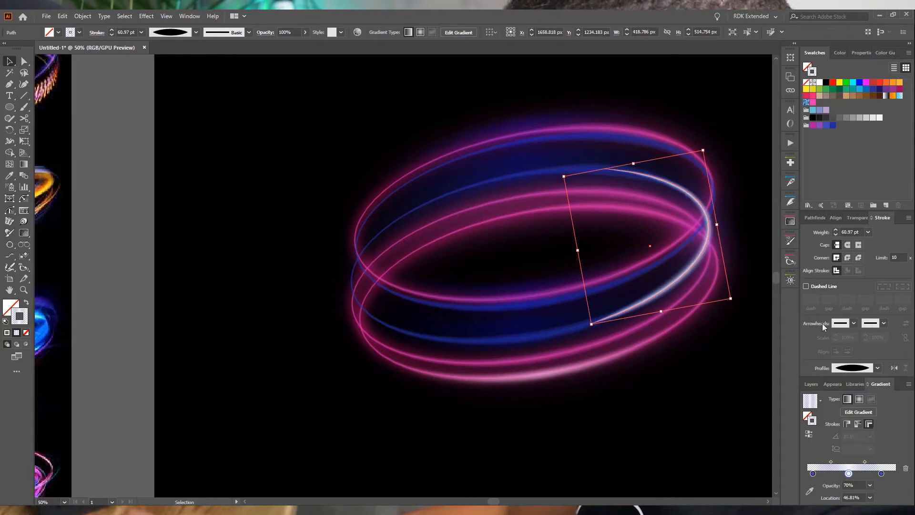
# - Set the right white arc's stroke weight to 37 pt
pyautogui.click(837, 233)
pyautogui.click(836, 234)
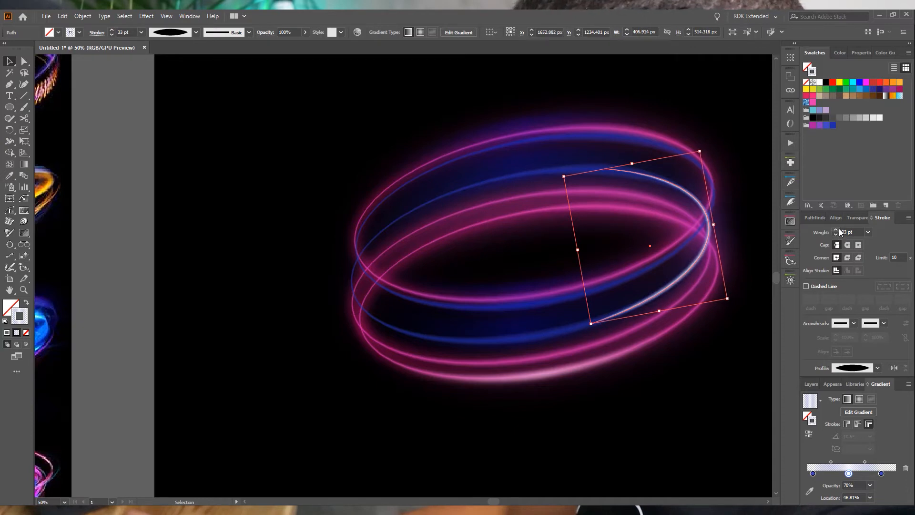
pyautogui.click(836, 230)
pyautogui.click(836, 230)
# - Set the right white arc's opacity to 68% and its blending mode to Hard Light, and deselect it
pyautogui.click(856, 217)
pyautogui.click(895, 232)
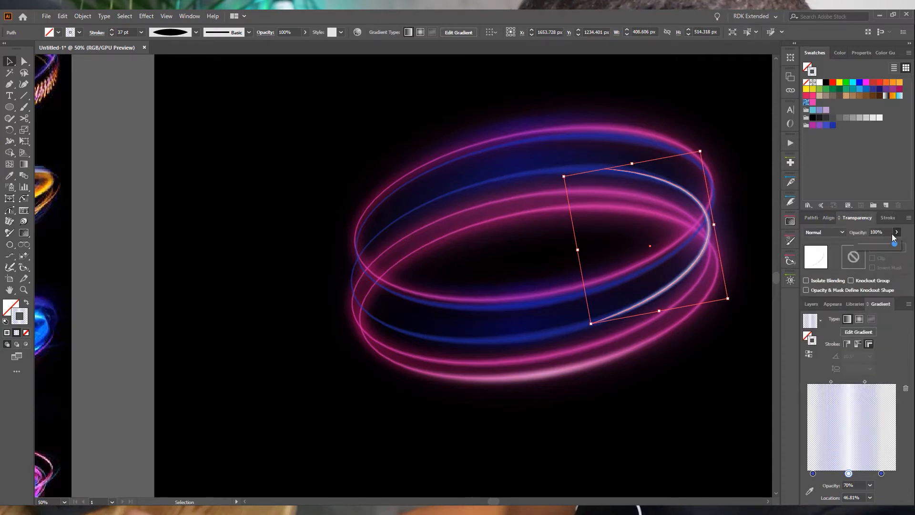
pyautogui.moveTo(884, 241); pyautogui.dragTo(879, 242)
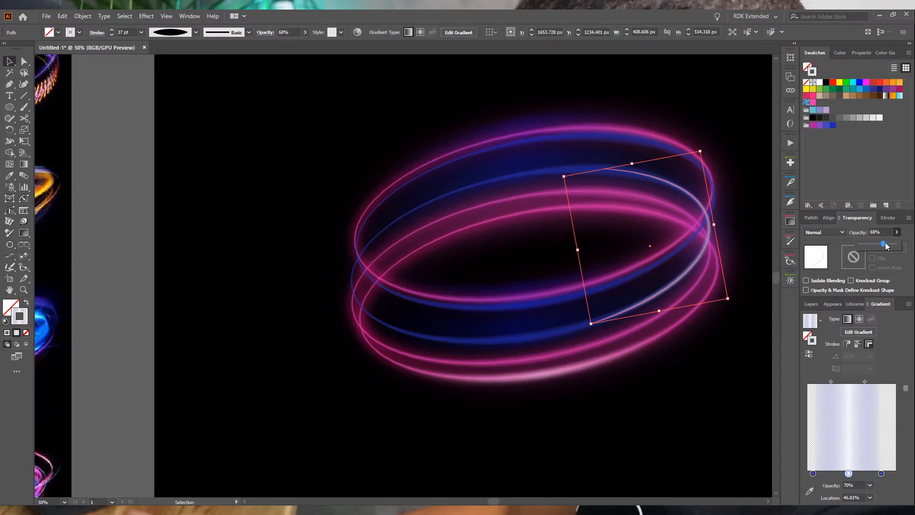
pyautogui.click(831, 230)
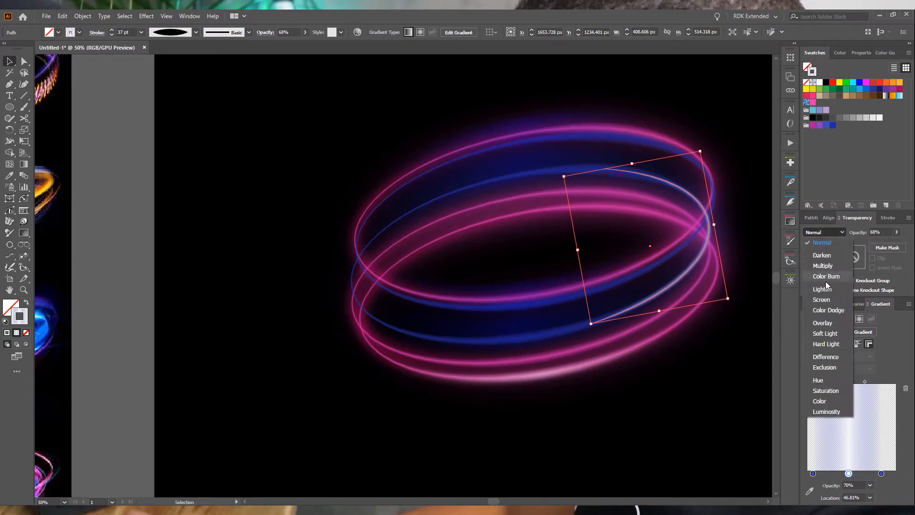
pyautogui.click(822, 276)
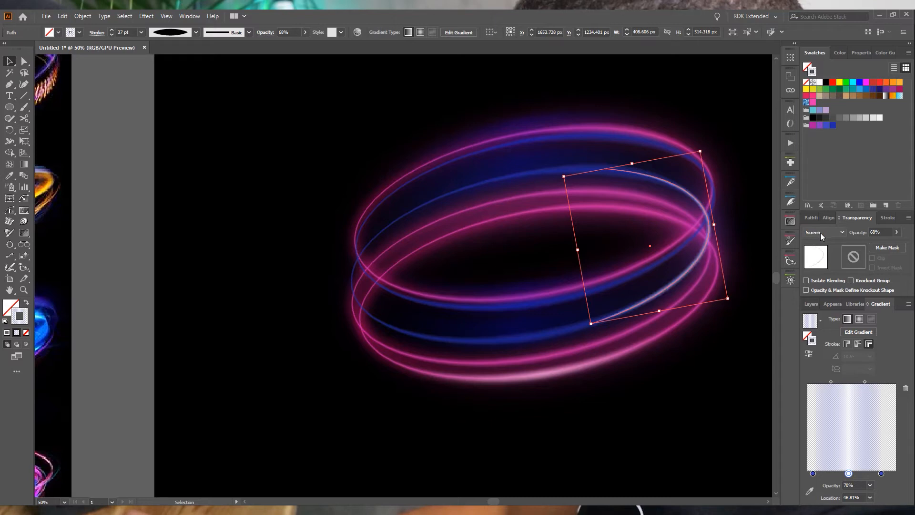
pyautogui.scroll(-1, 820, 232)
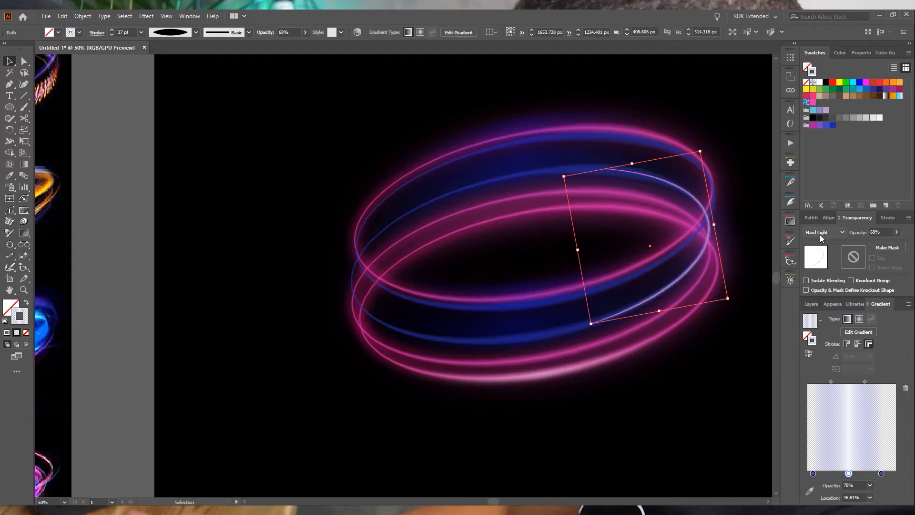
pyautogui.click(739, 411)
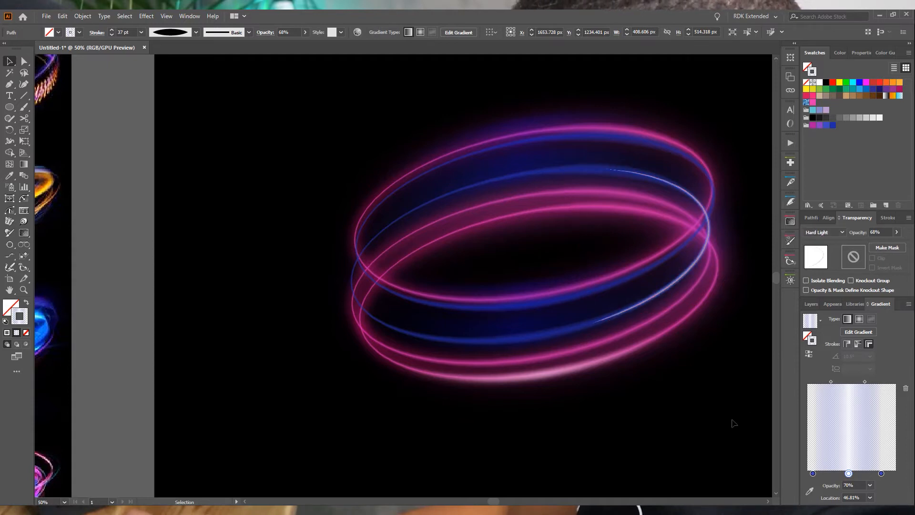
# - Apply a Gaussian Blur with a radius of 3.4 pixels to the right white arc, and deselect it
pyautogui.click(628, 313)
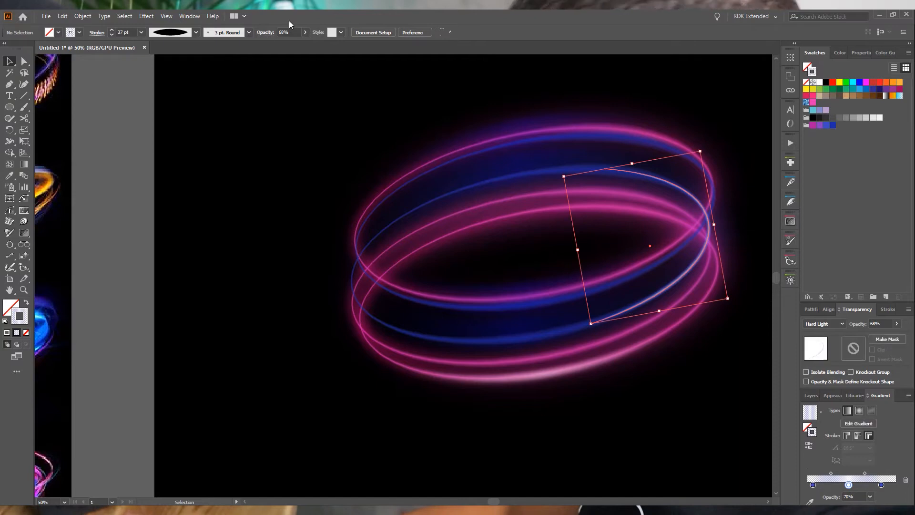
pyautogui.click(146, 15)
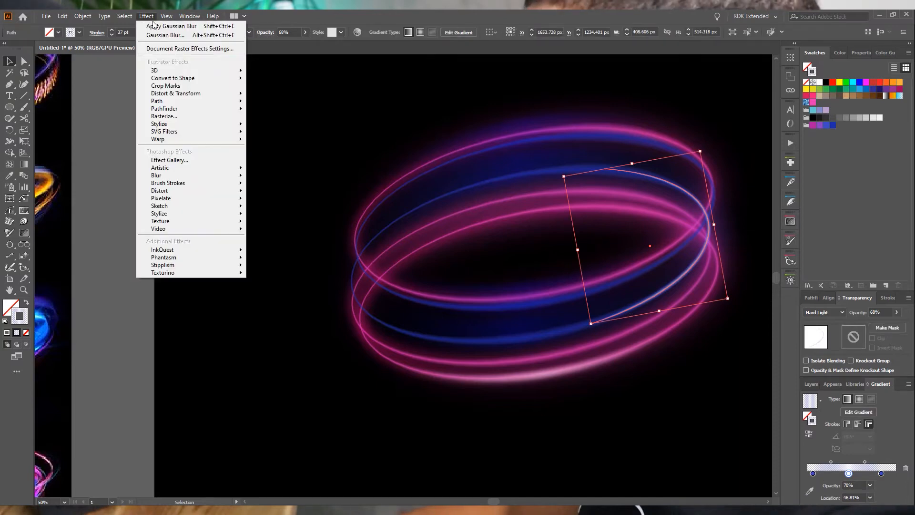
pyautogui.click(171, 38)
pyautogui.click(264, 238)
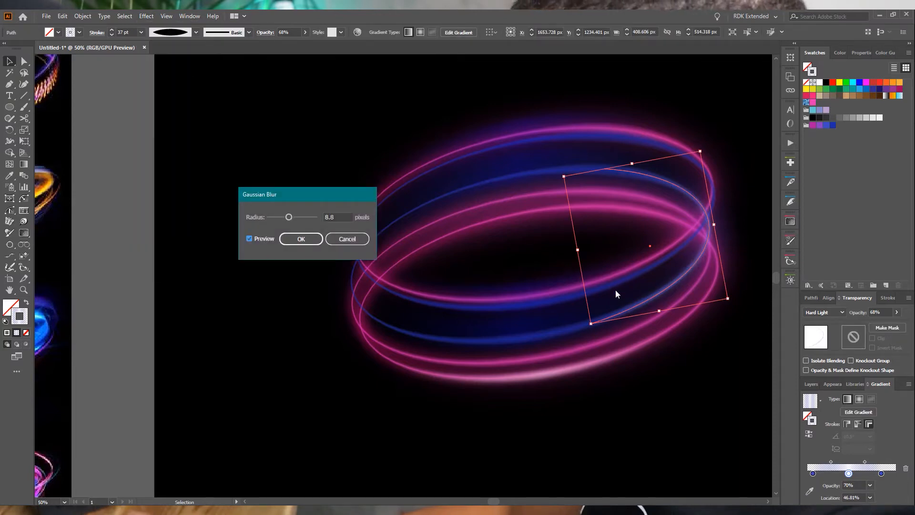
pyautogui.moveTo(289, 216); pyautogui.dragTo(279, 218)
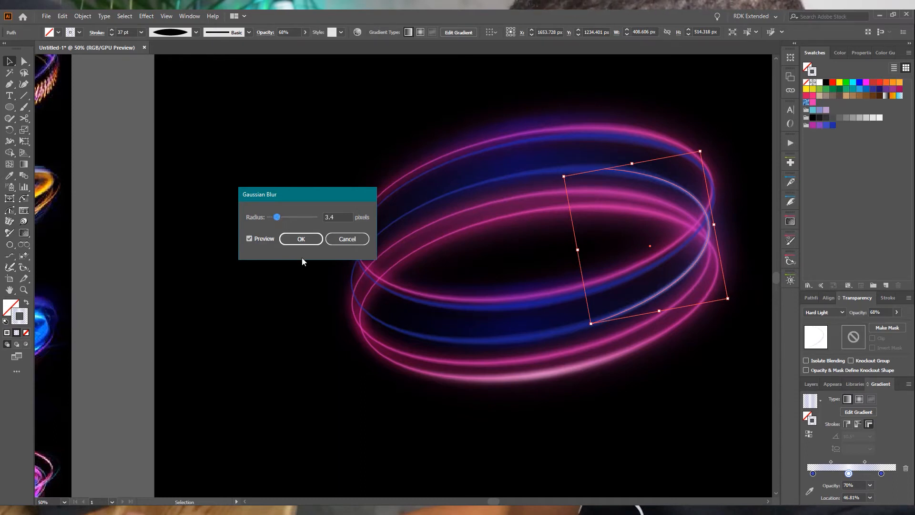
pyautogui.click(304, 242)
pyautogui.click(337, 155)
pyautogui.scroll(-3, 495, 402)
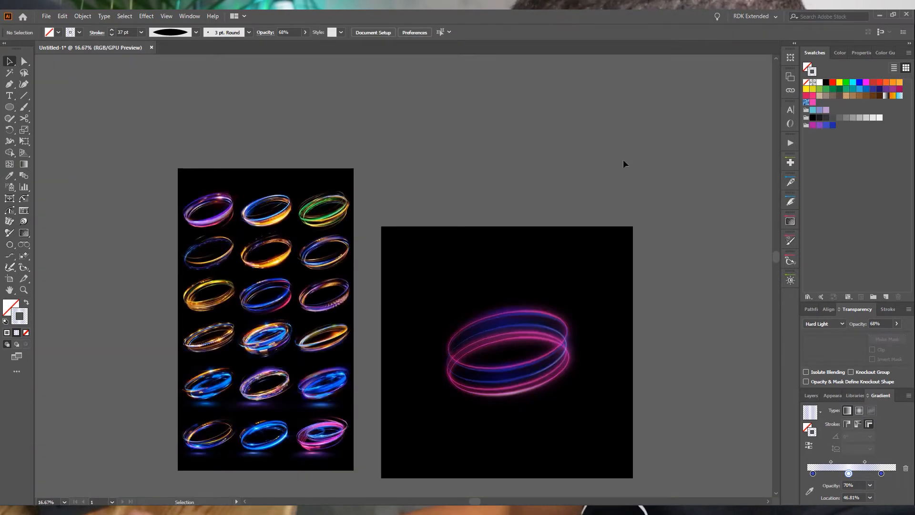
pyautogui.scroll(2, 500, 422)
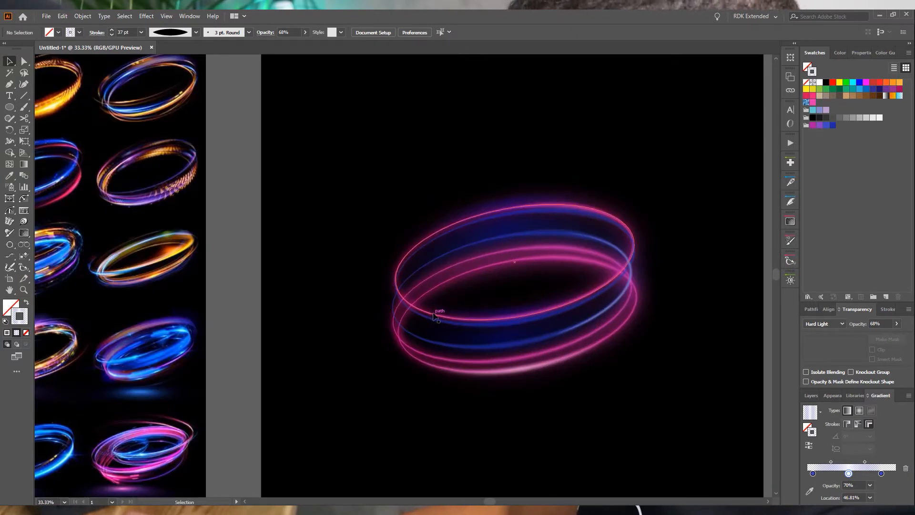
# - Draw a curved Pen path spanning about 198 px along the left end of the upper pink ring
pyautogui.click(9, 84)
pyautogui.scroll(2, 470, 363)
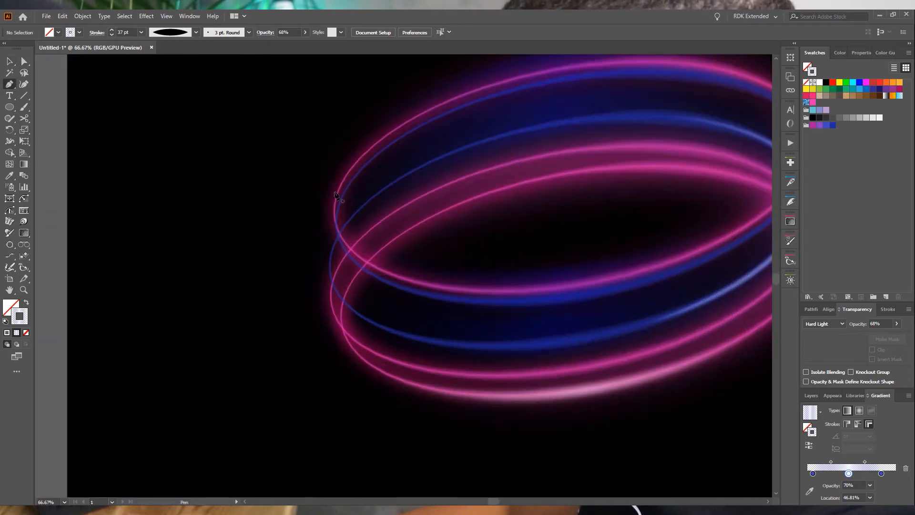
pyautogui.click(341, 186)
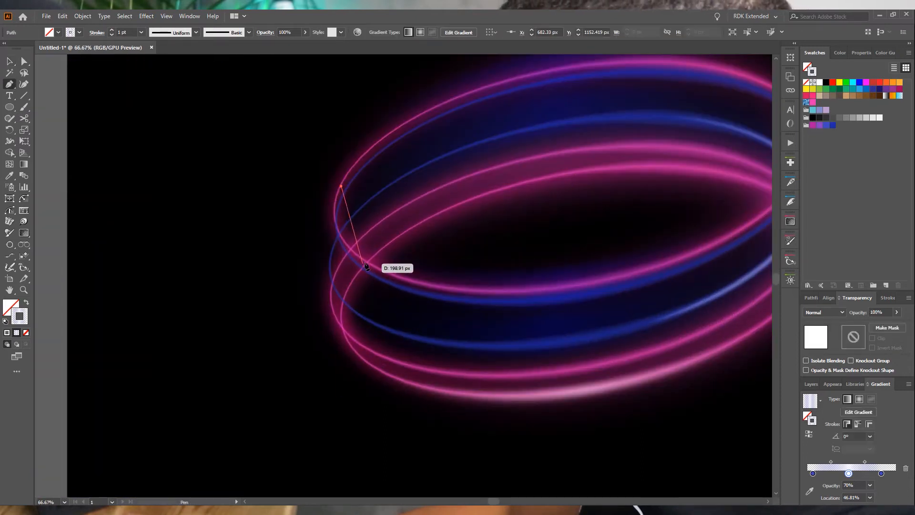
pyautogui.moveTo(366, 263); pyautogui.dragTo(416, 296)
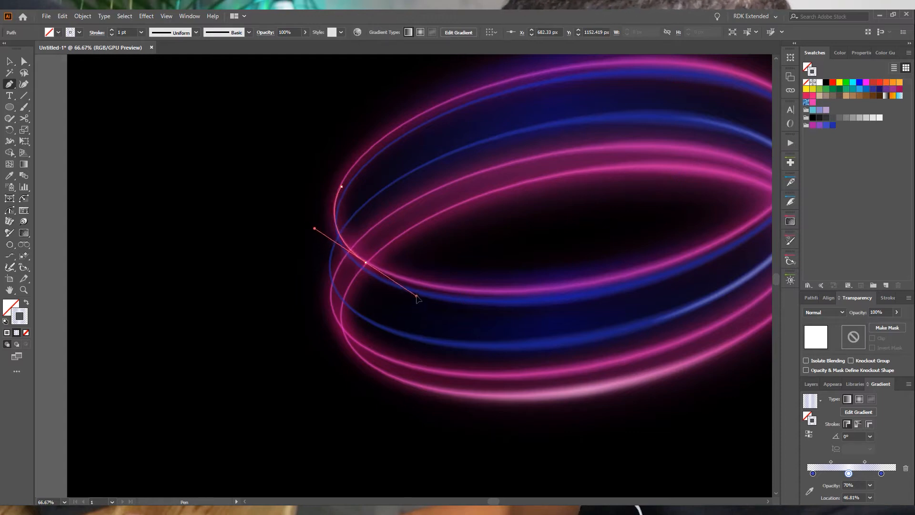
pyautogui.click(365, 262)
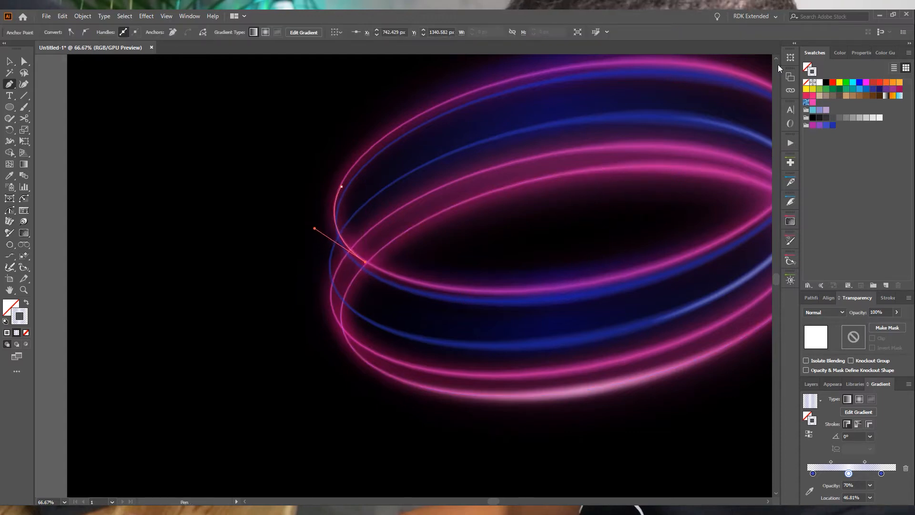
# - Give the new path a 14 pt stroke with the gradient along the stroke and the symmetrical ellipse-shaped width profile
pyautogui.click(888, 299)
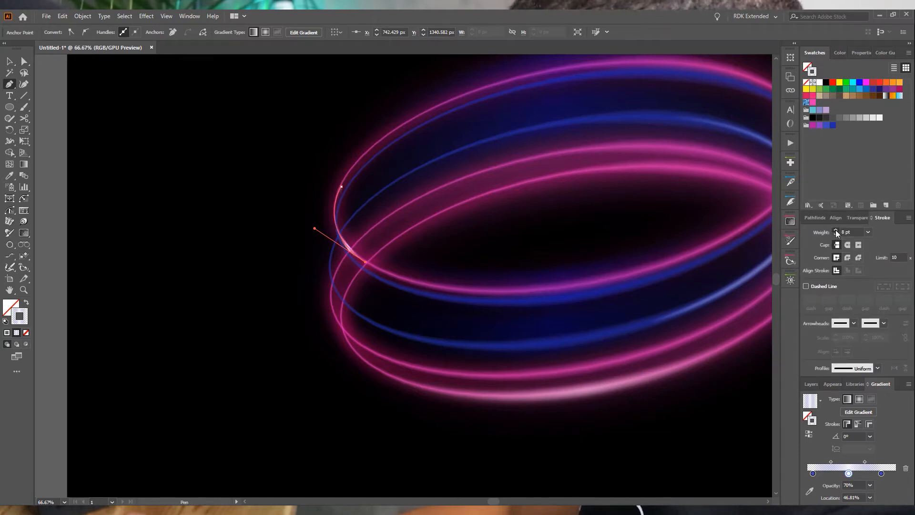
pyautogui.click(869, 424)
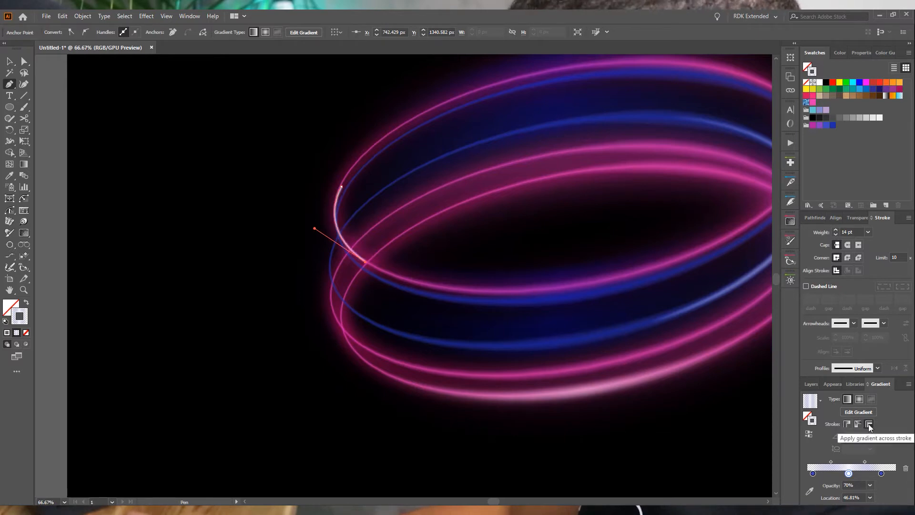
pyautogui.click(857, 424)
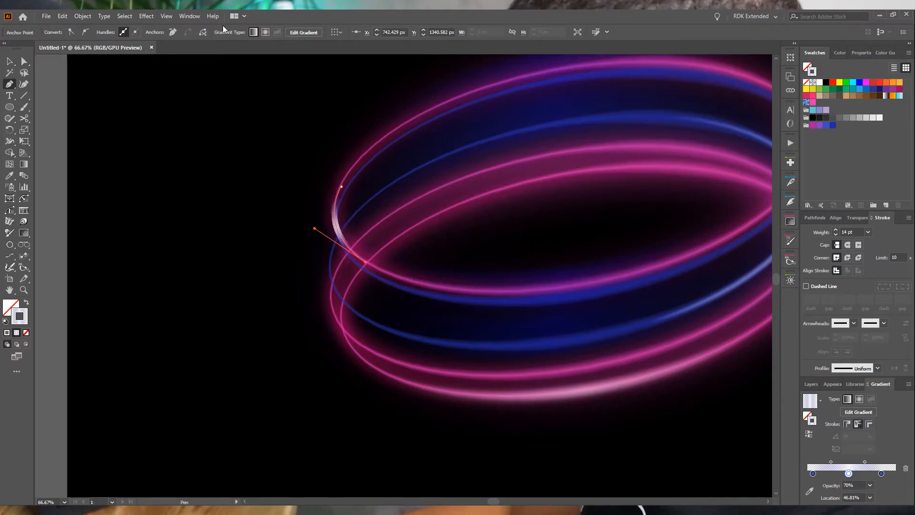
pyautogui.click(877, 368)
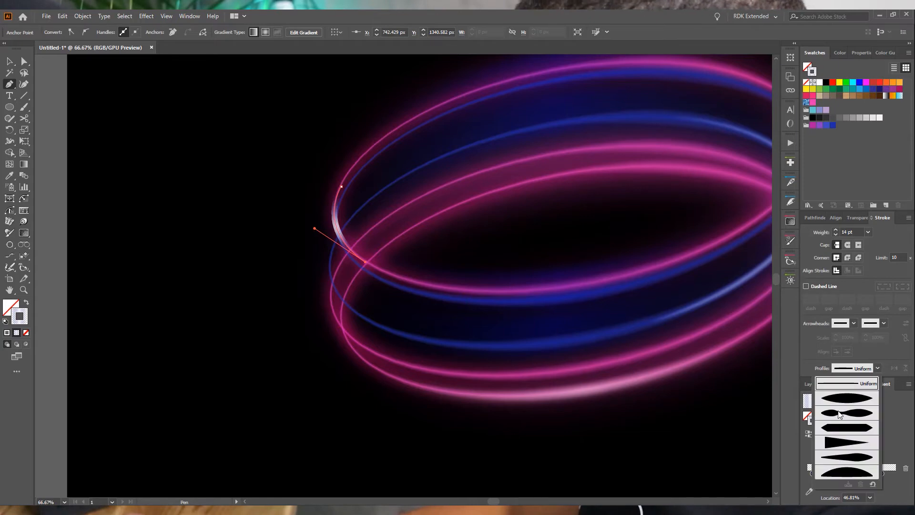
pyautogui.click(848, 402)
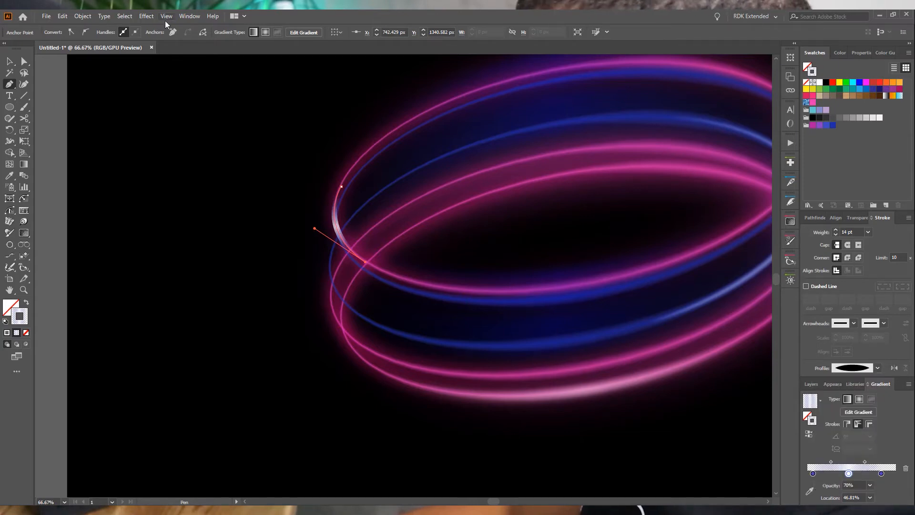
pyautogui.click(146, 17)
pyautogui.click(167, 48)
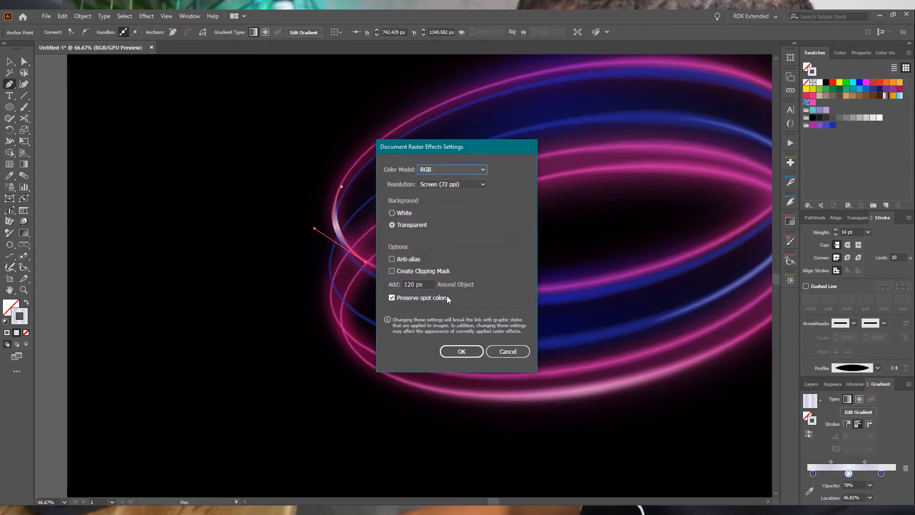
pyautogui.click(522, 353)
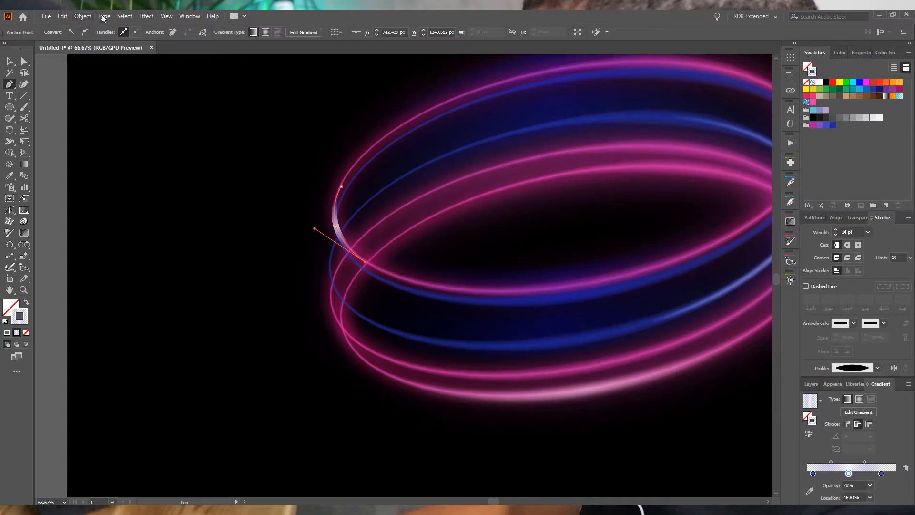
# - Apply a previewed Gaussian Blur with a radius of 2.7 pixels to the white arc on the upper pink ring's left end
pyautogui.click(150, 18)
pyautogui.click(185, 35)
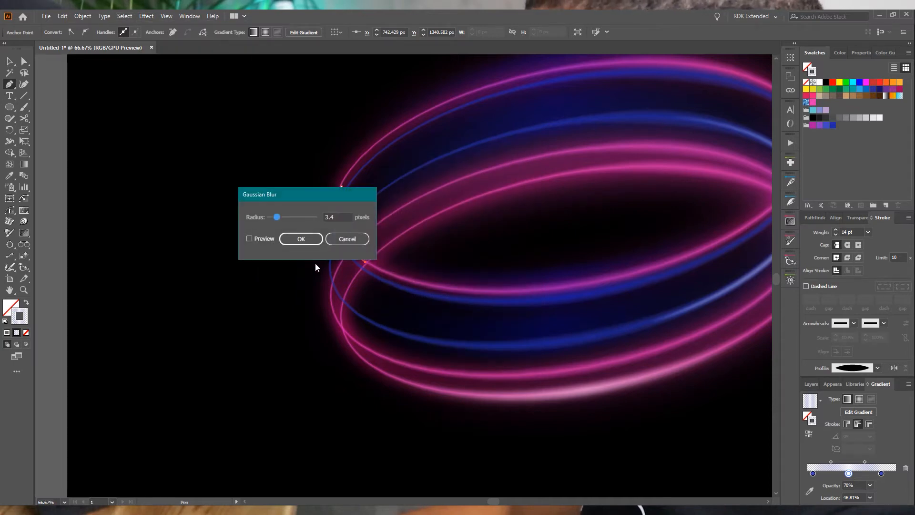
pyautogui.moveTo(297, 199); pyautogui.dragTo(186, 138)
pyautogui.click(139, 177)
pyautogui.moveTo(165, 156); pyautogui.dragTo(160, 158)
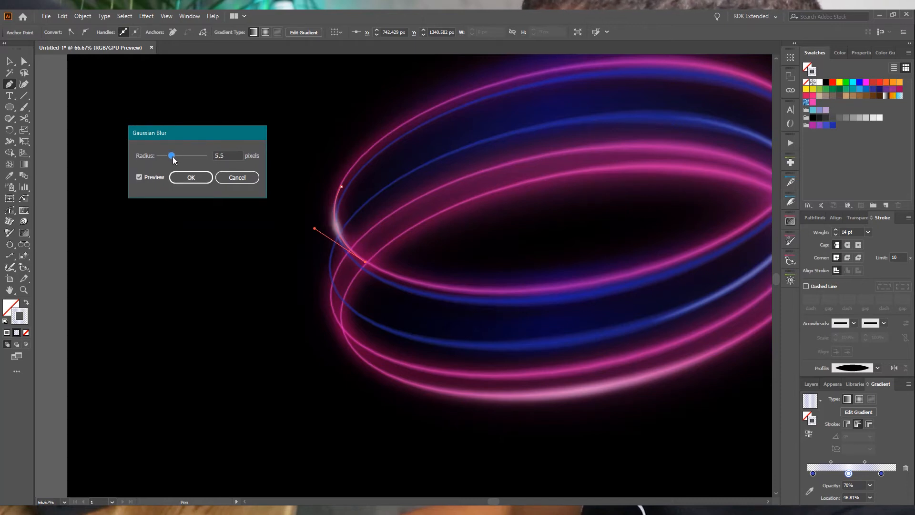
pyautogui.click(175, 180)
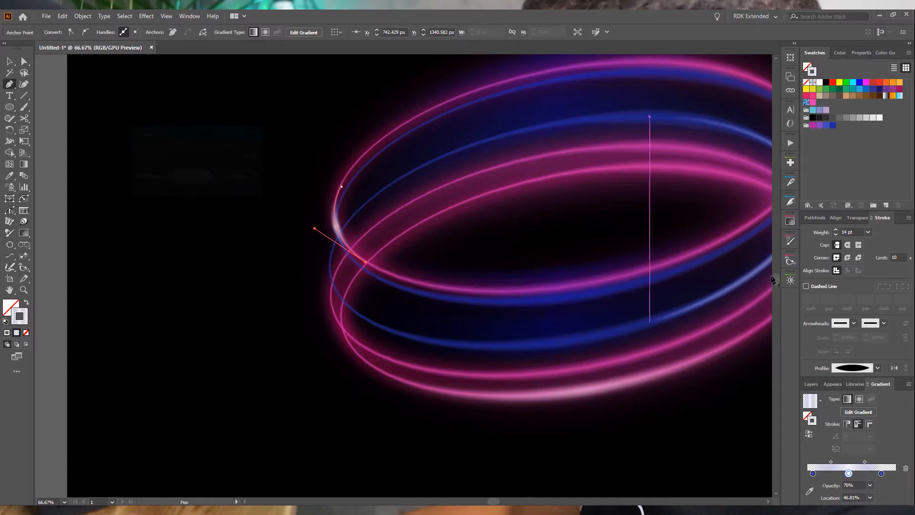
# - Set the blurred left arc's stroke weight to 10 pt and deselect it
pyautogui.click(837, 234)
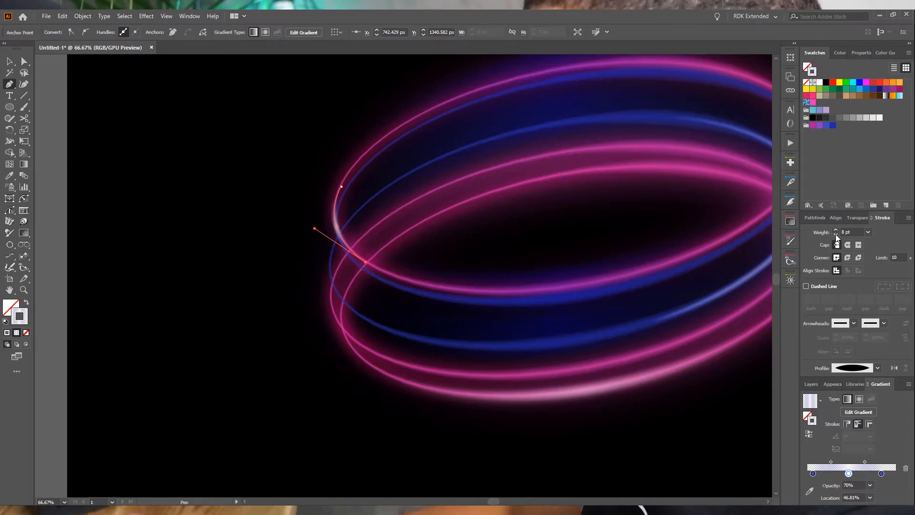
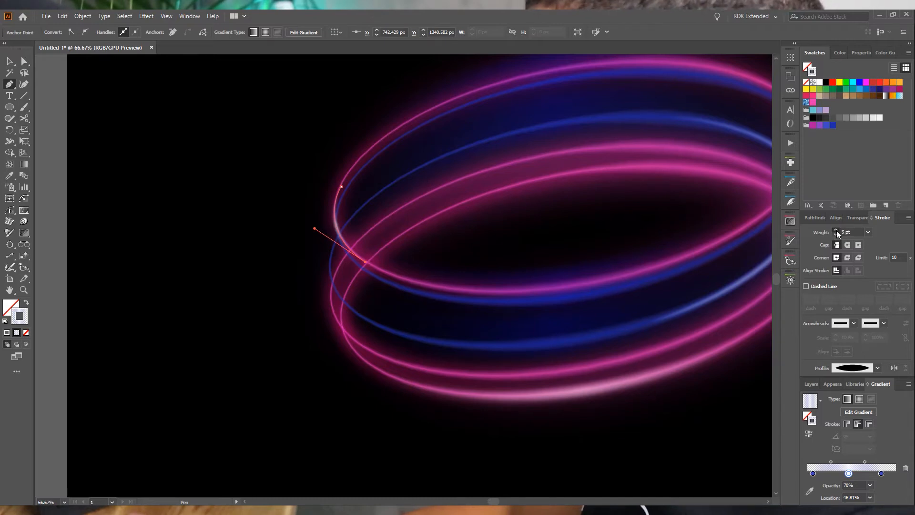
pyautogui.click(836, 231)
pyautogui.click(836, 231)
pyautogui.hotkey('ctrl', '-')
pyautogui.hotkey('ctrl', '-')
pyautogui.hotkey('ctrl', '-')
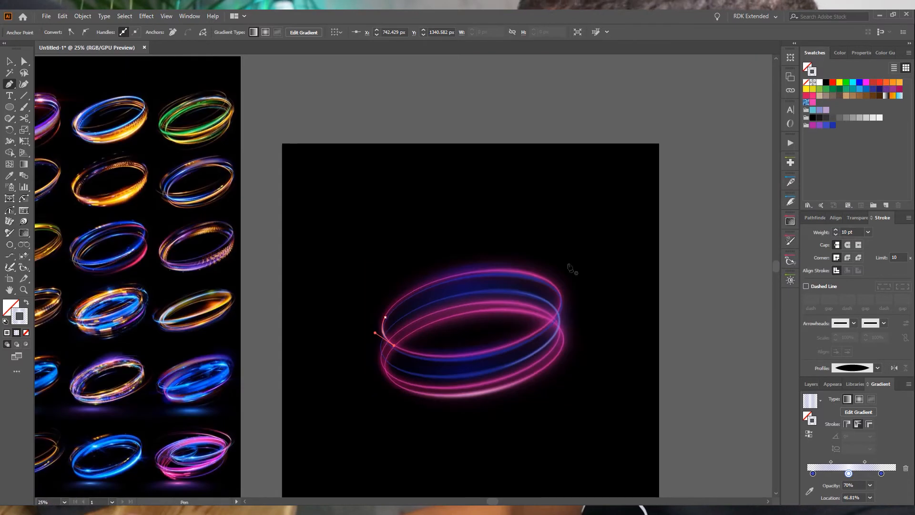
pyautogui.keyDown('ctrl'); pyautogui.click(707, 299); pyautogui.keyUp('ctrl')
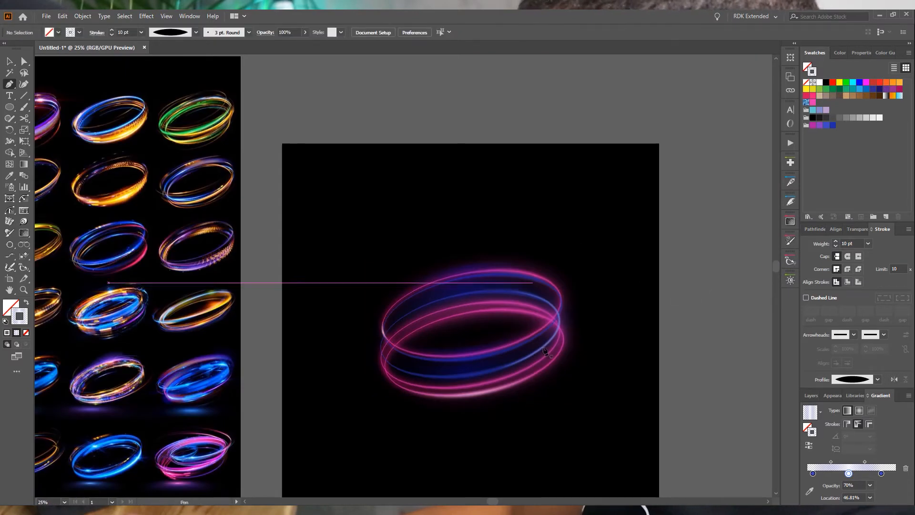
# - Draw a short curved Pen path spanning about 82 px along the right end of the lower blue ring
pyautogui.scroll(2, 541, 356)
pyautogui.click(578, 287)
pyautogui.scroll(3, 571, 313)
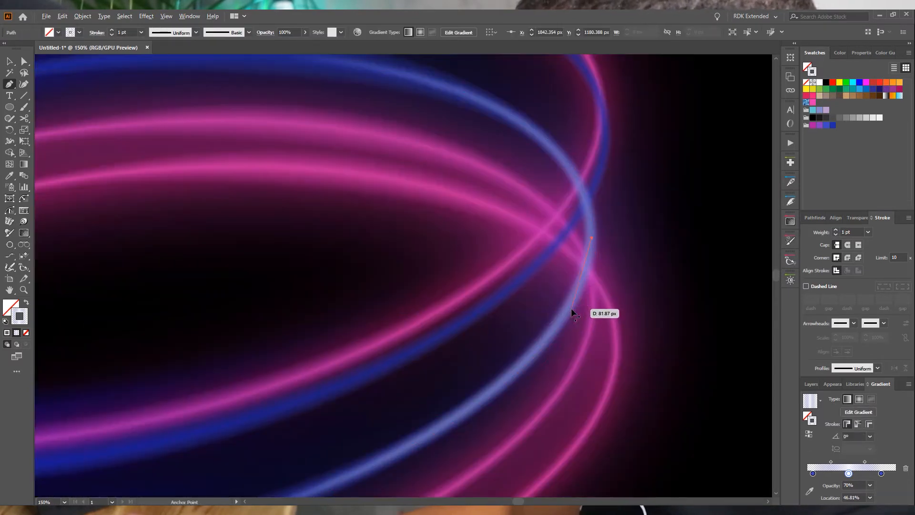
pyautogui.moveTo(568, 311); pyautogui.dragTo(544, 347)
pyautogui.click(567, 312)
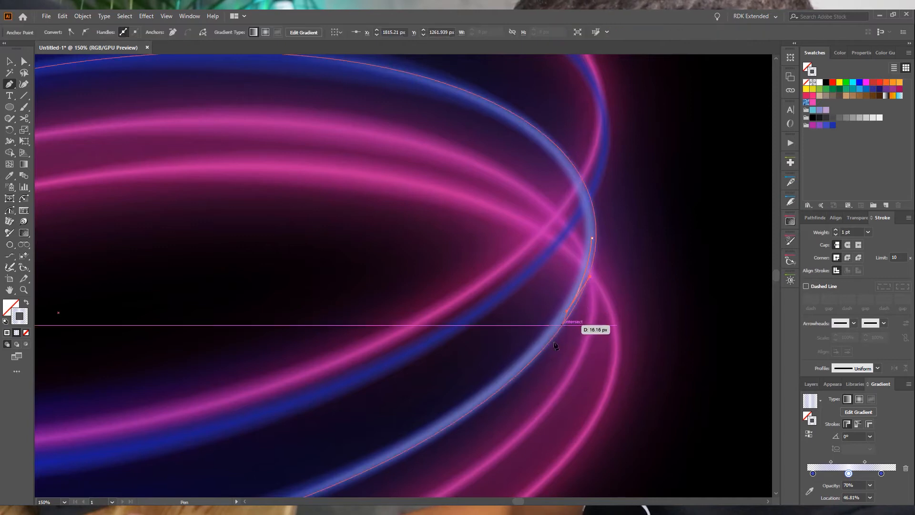
# - Copy the left white arc's 10 pt gradient stroke onto the new right-end path with the Eyedropper
pyautogui.scroll(-4, 561, 335)
pyautogui.click(9, 176)
pyautogui.scroll(2, 234, 331)
pyautogui.click(416, 355)
pyautogui.scroll(-2, 530, 327)
pyautogui.scroll(4, 541, 353)
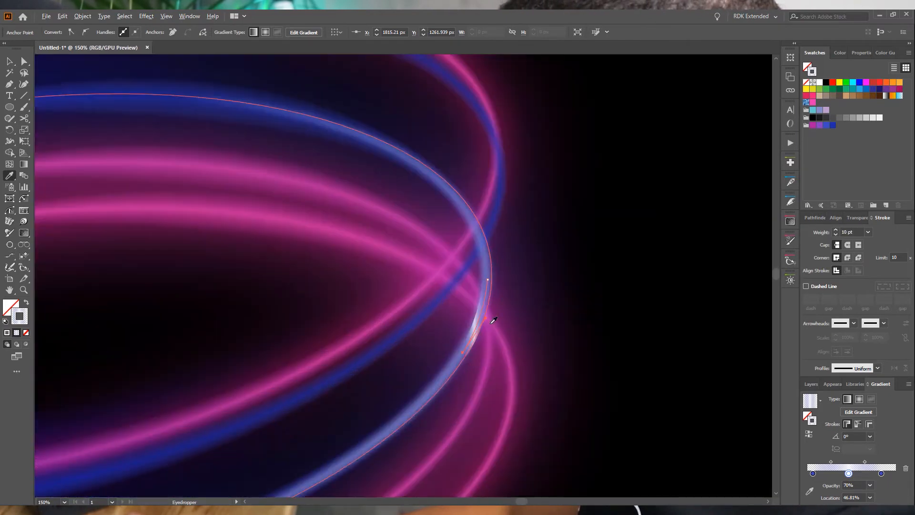
# - Apply the gradient along the right-end path's stroke and give it the symmetrical ellipse-shaped width profile
pyautogui.click(9, 61)
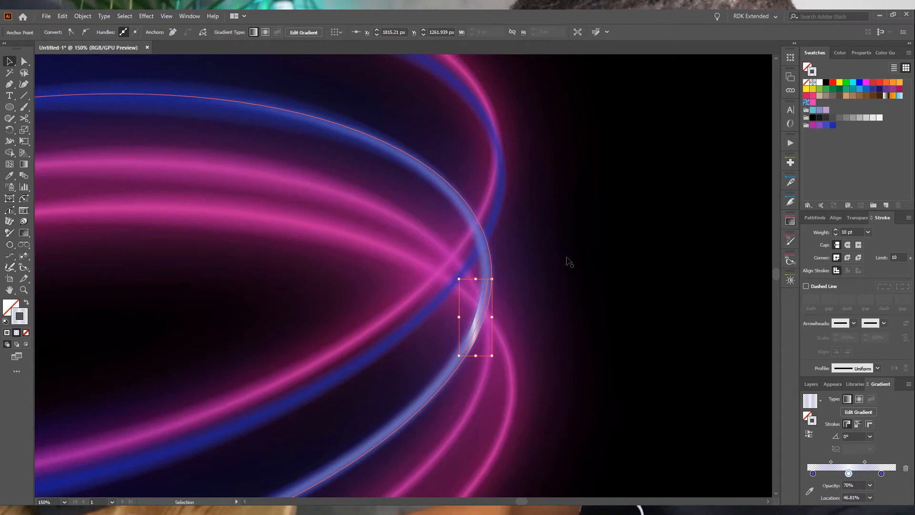
pyautogui.click(859, 424)
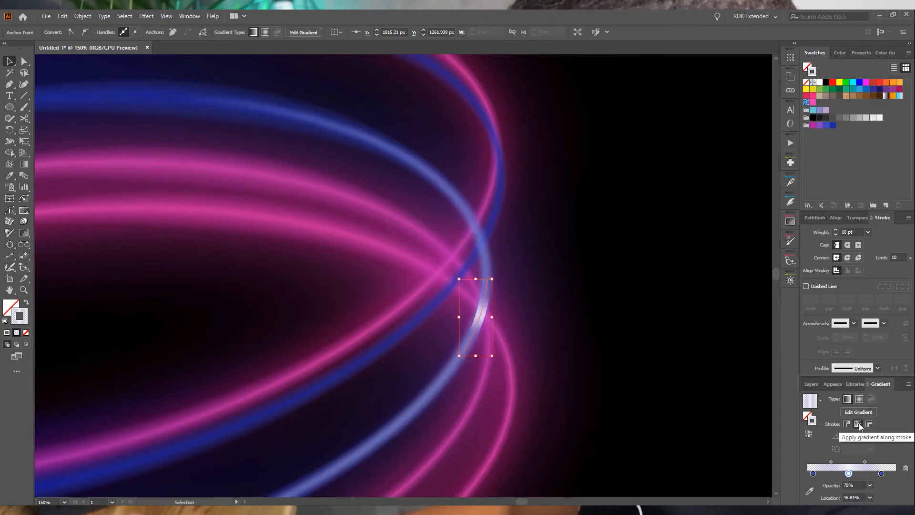
pyautogui.scroll(-4, 570, 365)
pyautogui.click(877, 368)
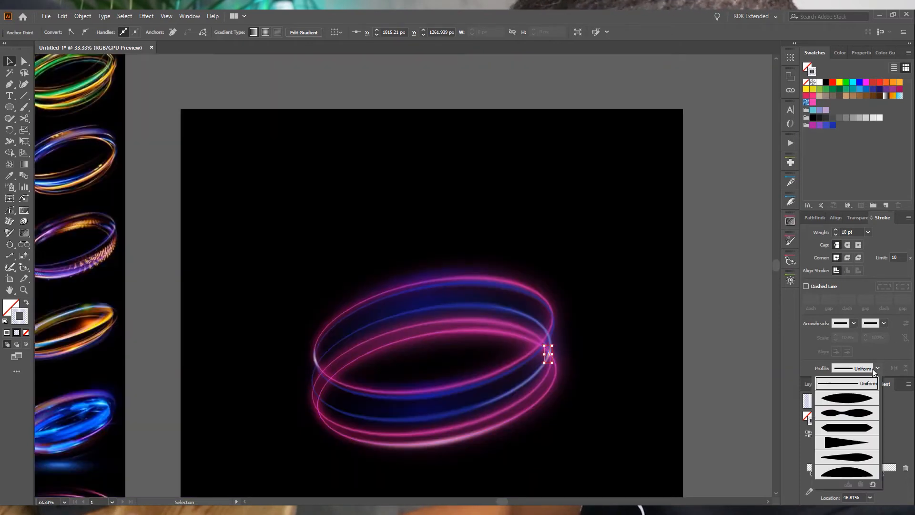
pyautogui.click(834, 400)
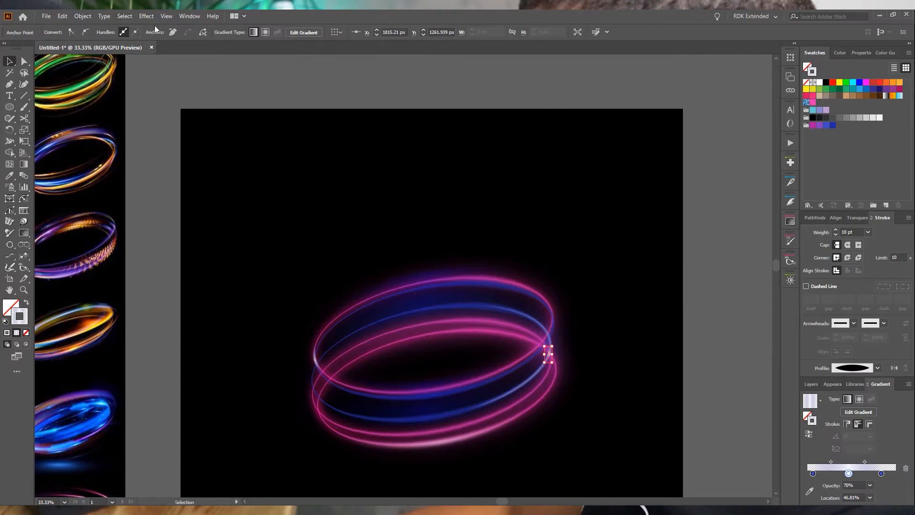
# - Apply a Gaussian Blur with a radius of 2.7 pixels to the short right-end arc, and deselect it
pyautogui.click(146, 16)
pyautogui.click(172, 36)
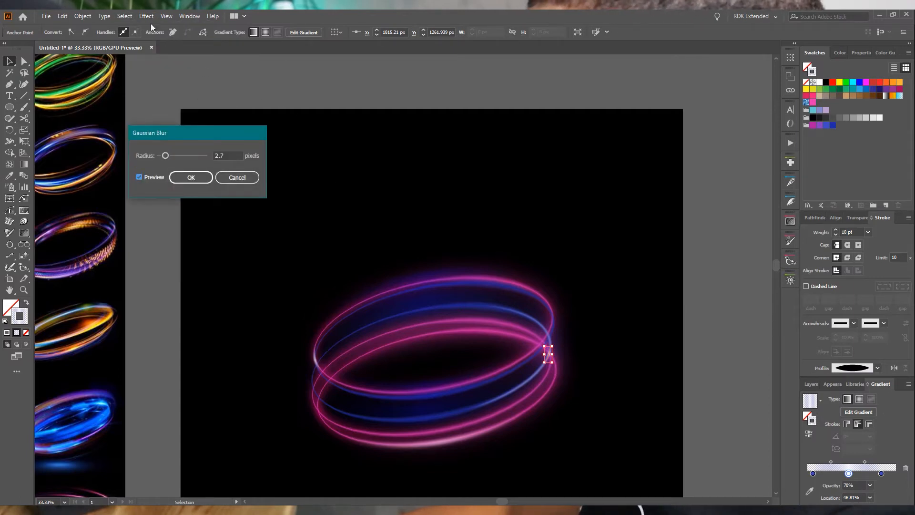
pyautogui.click(193, 177)
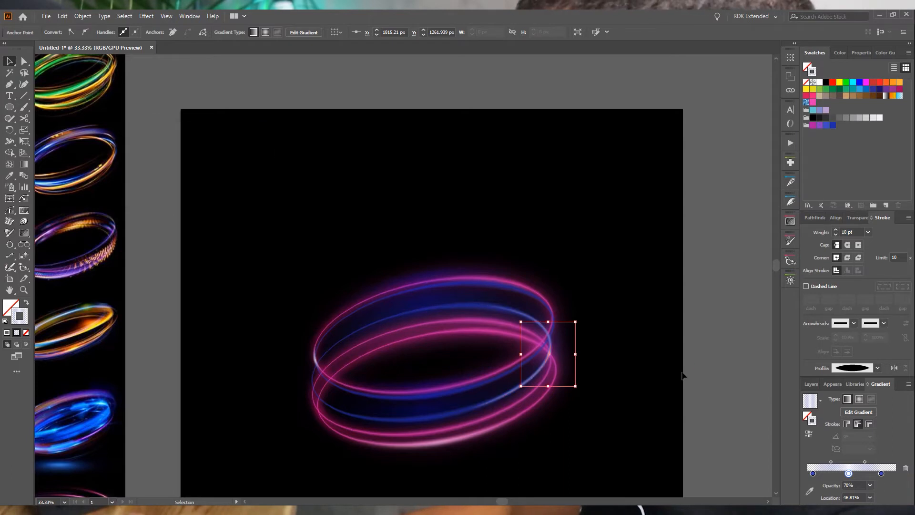
pyautogui.click(719, 317)
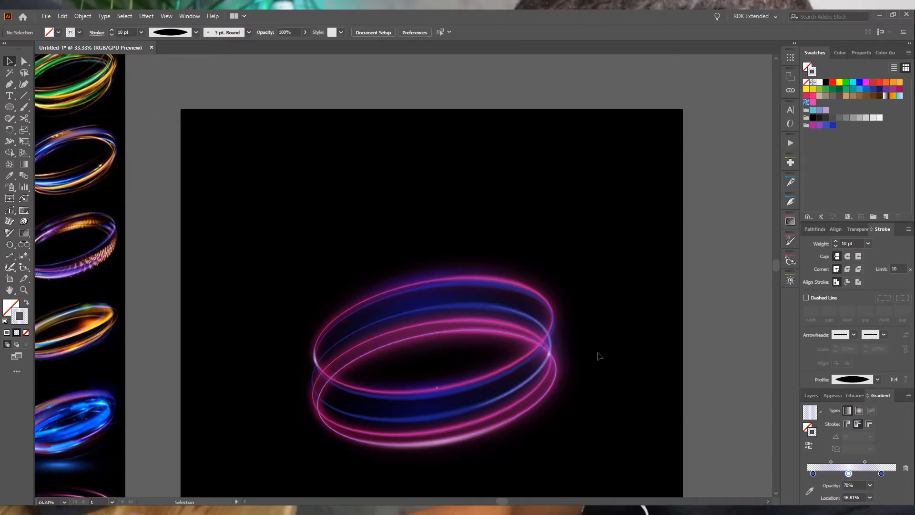
# - Change the short right-end arc's width profile to the triangular one tapering to a single end, and deselect it
pyautogui.scroll(4, 556, 368)
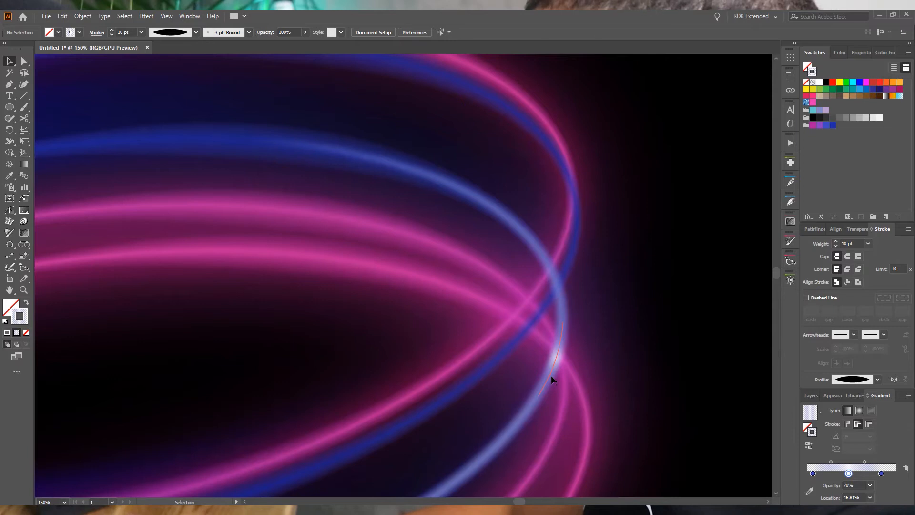
pyautogui.click(551, 377)
pyautogui.click(876, 368)
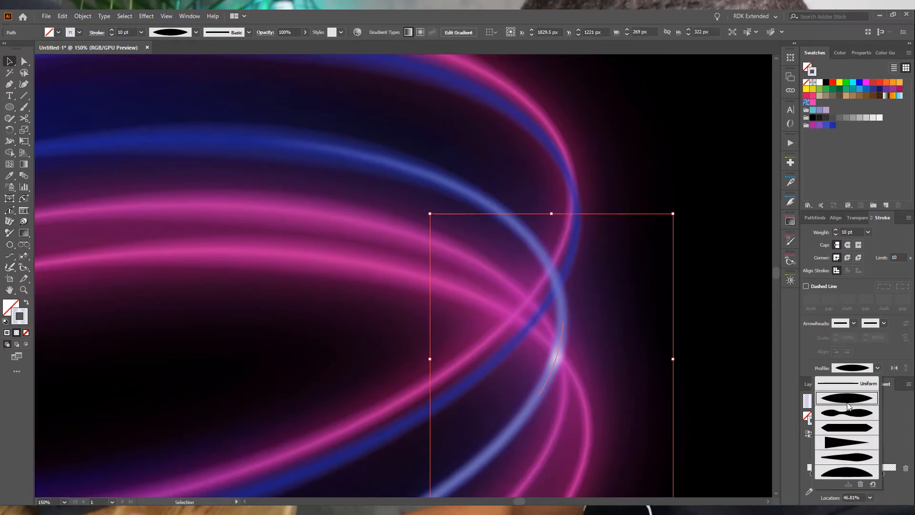
pyautogui.click(853, 442)
pyautogui.scroll(-5, 655, 388)
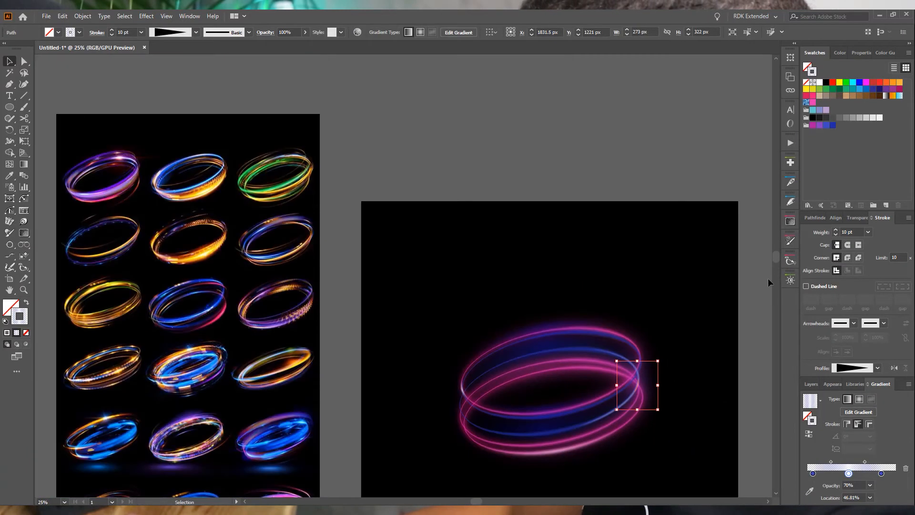
pyautogui.click(768, 278)
# - Duplicate the bottom white highlight arc onto the lower edge of the upper pink ring, and deselect it
pyautogui.scroll(-3, 633, 441)
pyautogui.scroll(3, 449, 500)
pyautogui.scroll(3, 412, 282)
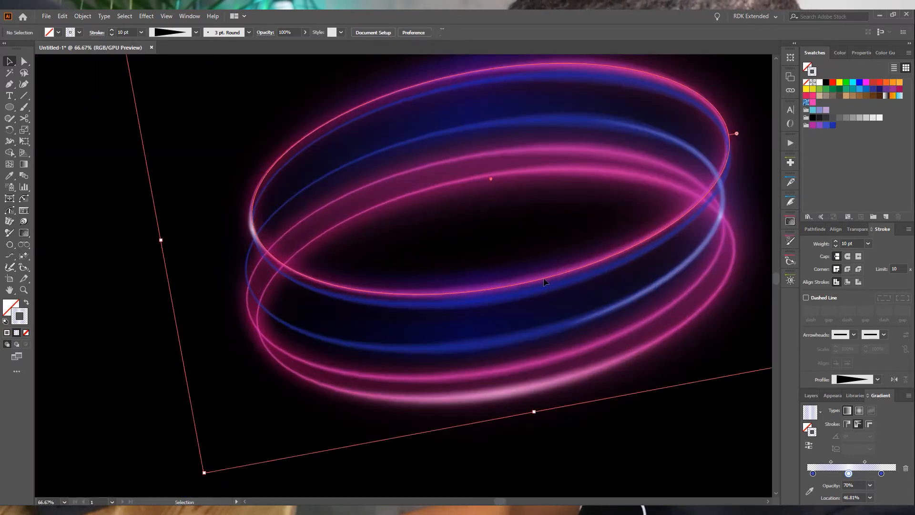
pyautogui.click(543, 281)
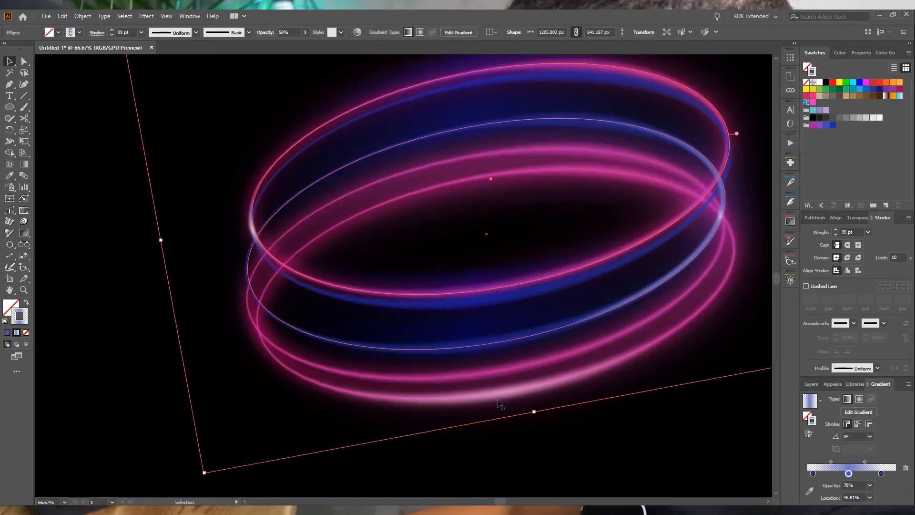
pyautogui.click(471, 411)
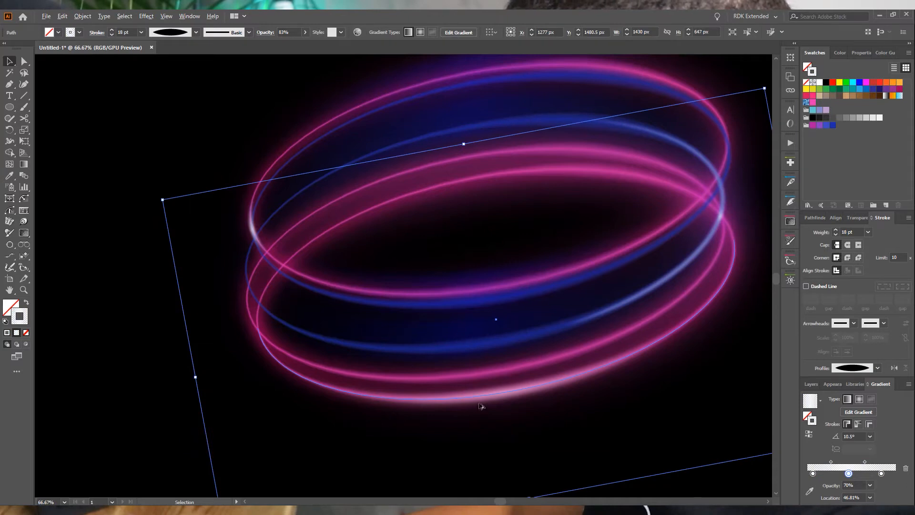
pyautogui.moveTo(487, 389); pyautogui.dragTo(475, 301)
pyautogui.scroll(-3, 505, 379)
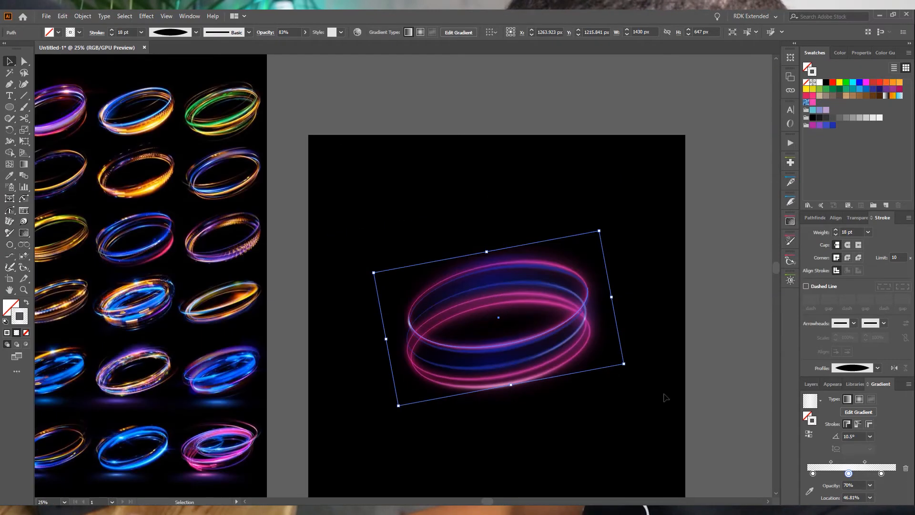
pyautogui.click(747, 275)
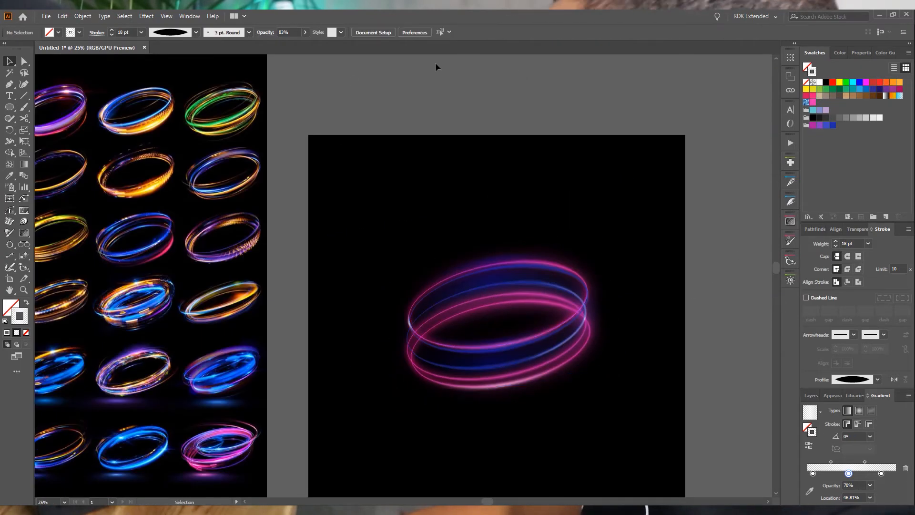
# - Duplicate the lower blue ring's ellipse into the empty black area above the rings
pyautogui.scroll(-2, 525, 421)
pyautogui.scroll(3, 543, 414)
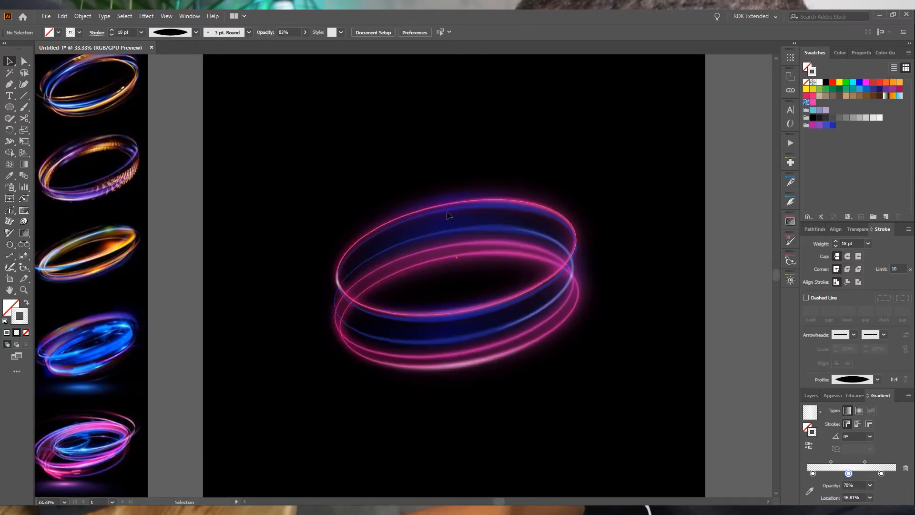
pyautogui.click(451, 230)
pyautogui.moveTo(454, 233); pyautogui.dragTo(411, 71)
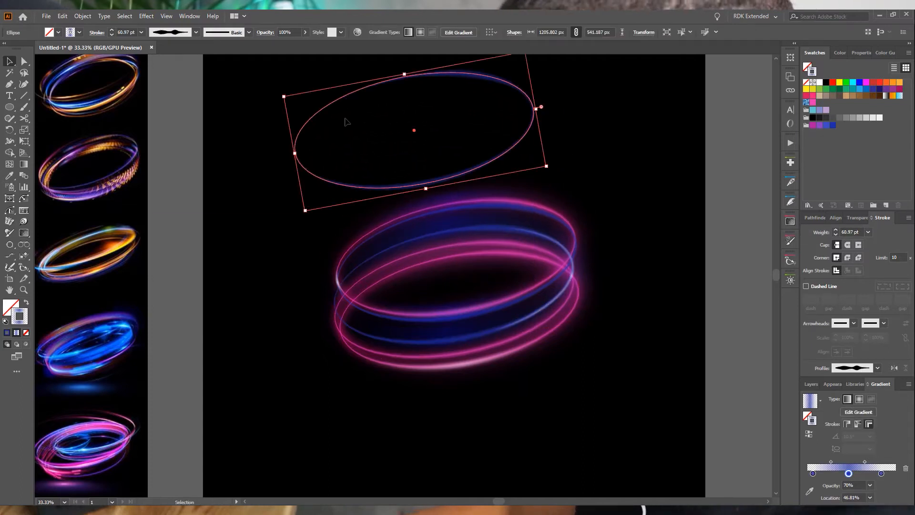
# - Cut the copied blue ellipse at its left and right ends with the Scissors tool and delete its lower half
pyautogui.press('c')
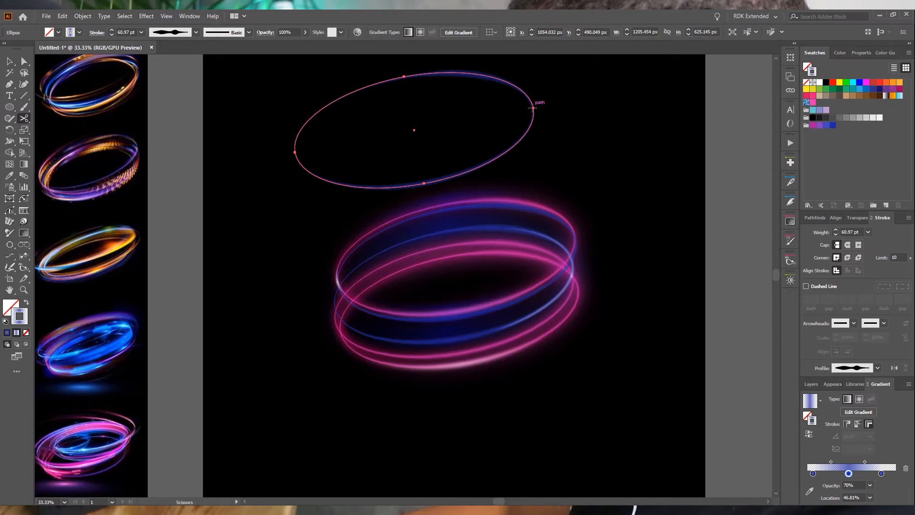
pyautogui.click(533, 108)
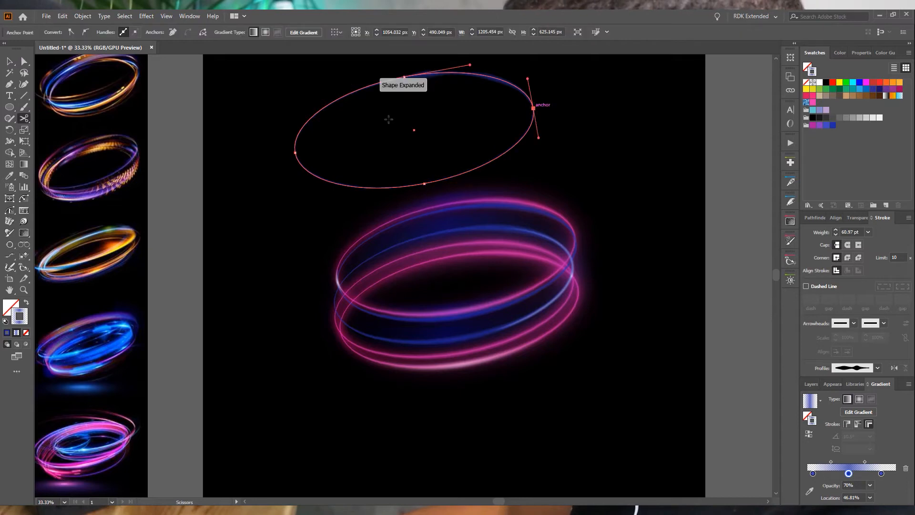
pyautogui.click(295, 152)
pyautogui.press('v')
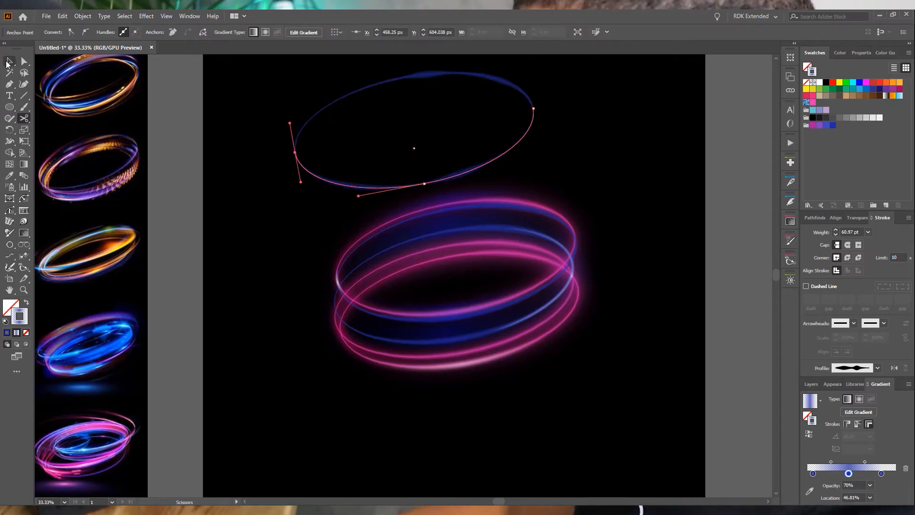
pyautogui.click(297, 159)
pyautogui.press('Delete')
pyautogui.press('Delete')
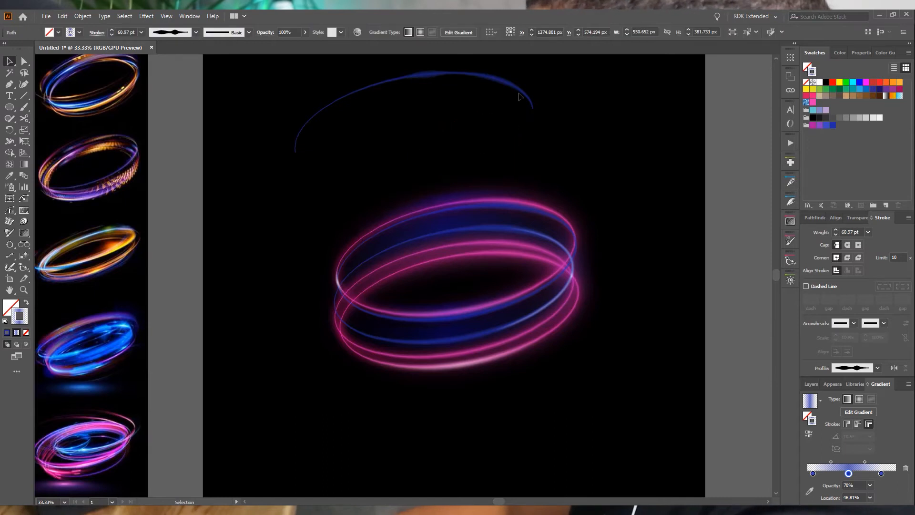
# - Recolor all three gradient stops of the remaining upper arc's stroke to white
pyautogui.click(494, 84)
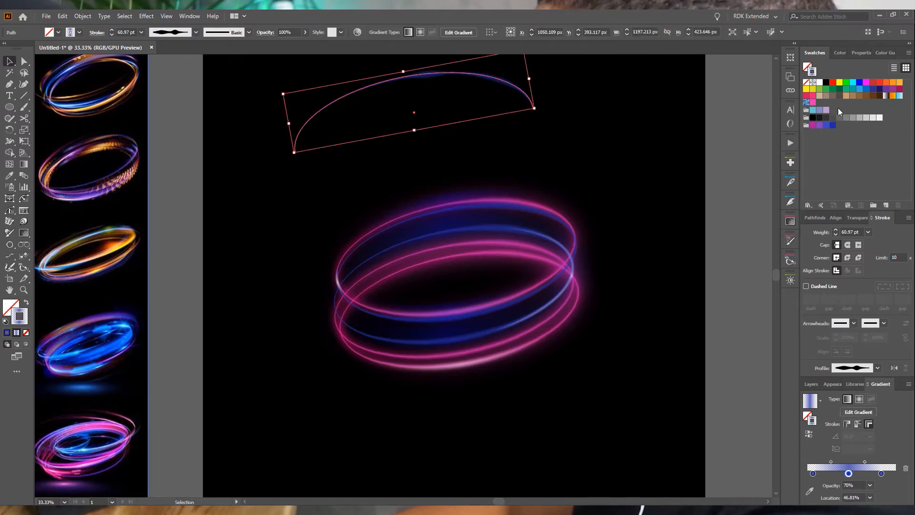
pyautogui.moveTo(818, 82); pyautogui.dragTo(849, 473)
pyautogui.moveTo(819, 82); pyautogui.dragTo(881, 473)
pyautogui.moveTo(819, 82); pyautogui.dragTo(812, 471)
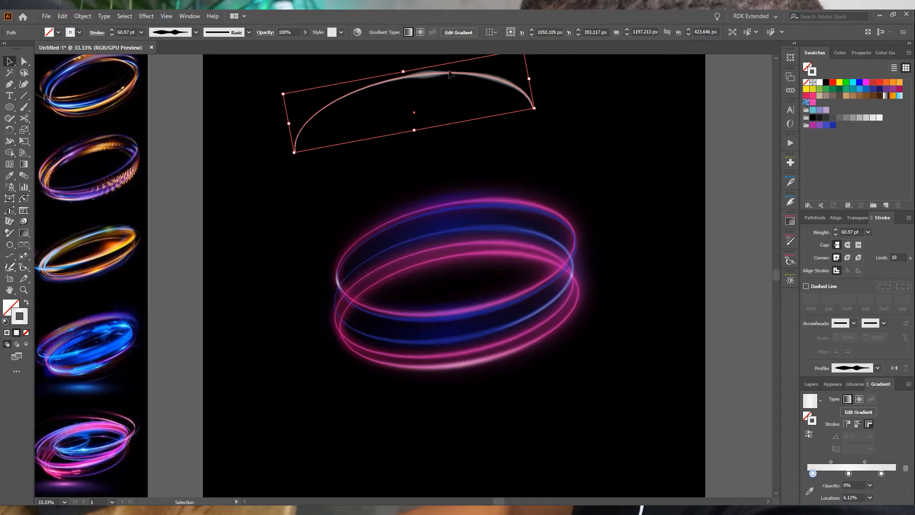
# - Move the white highlight arc onto the upper edge of the top blue ring and reduce its opacity to 36%
pyautogui.moveTo(427, 81)
pyautogui.mouseDown()
pyautogui.moveTo(476, 235)
pyautogui.moveTo(468, 213)
pyautogui.mouseUp()
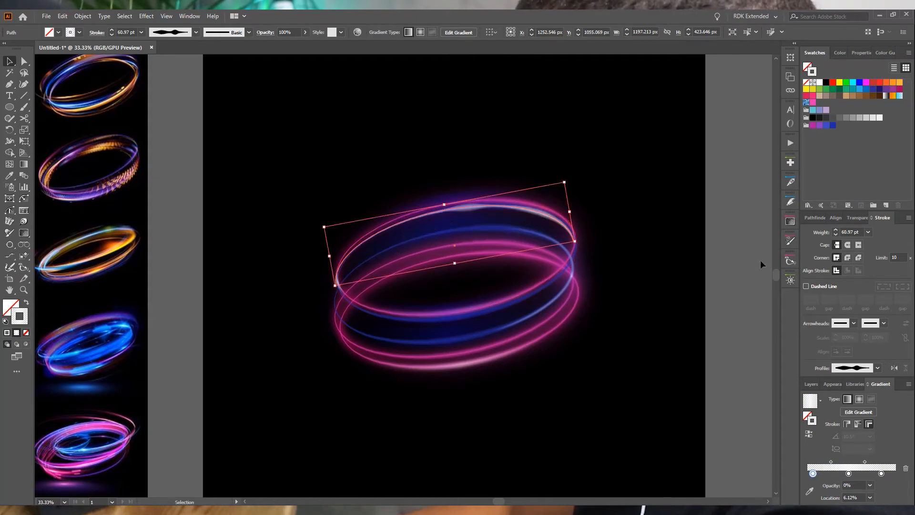
pyautogui.click(857, 217)
pyautogui.click(896, 232)
pyautogui.moveTo(898, 244); pyautogui.dragTo(876, 246)
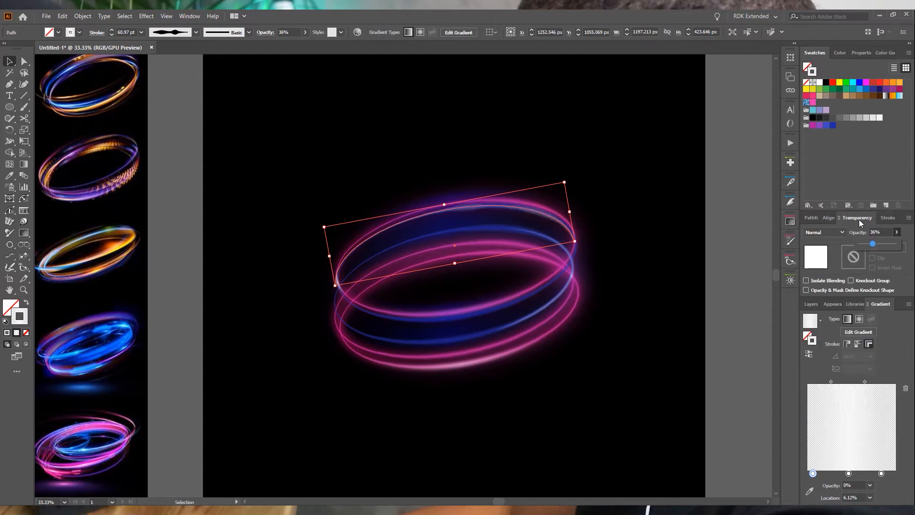
# - Set the white arc's stroke weight to 49 pt and apply the elliptical width profile that tapers at both ends
pyautogui.click(888, 218)
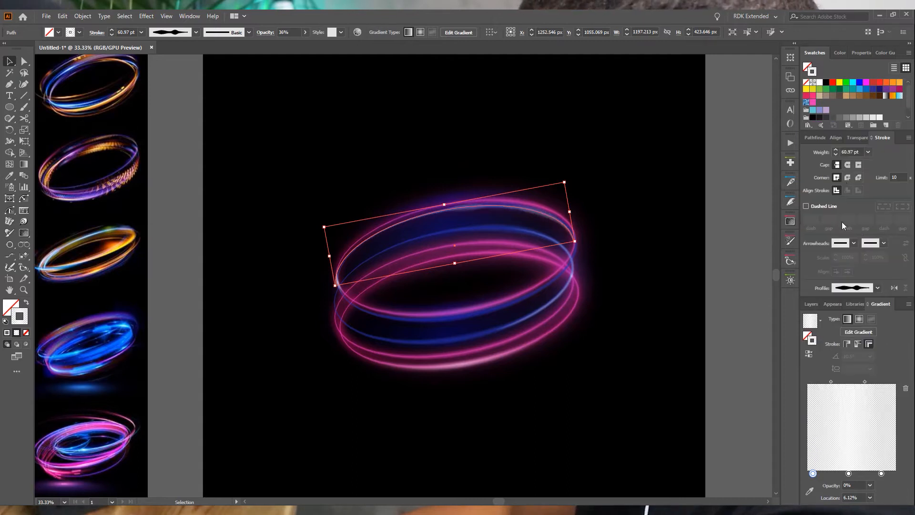
pyautogui.click(835, 155)
pyautogui.click(835, 155)
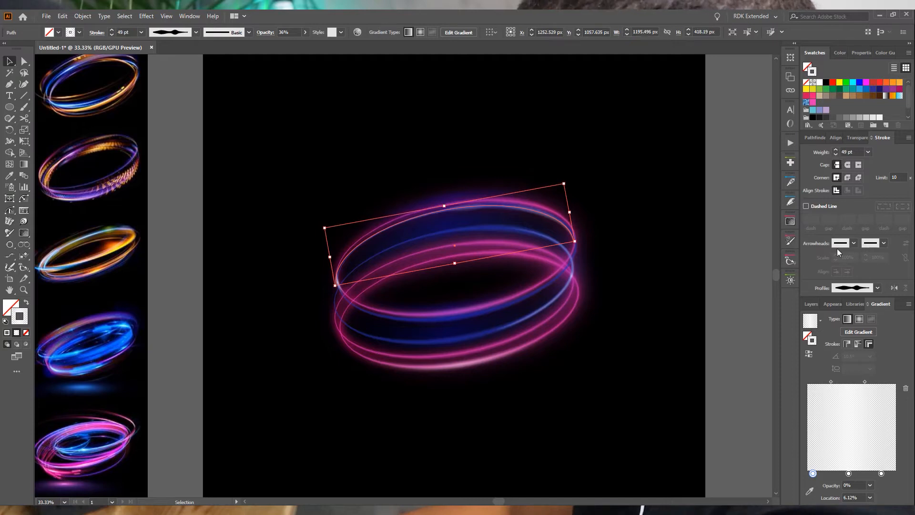
pyautogui.click(877, 291)
pyautogui.click(851, 318)
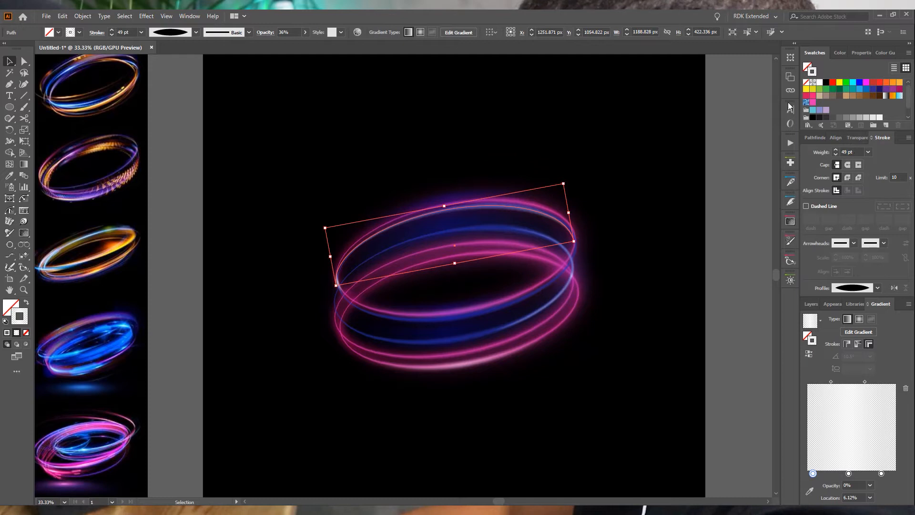
# - Adjust the white arc's opacity to 76%
pyautogui.click(867, 138)
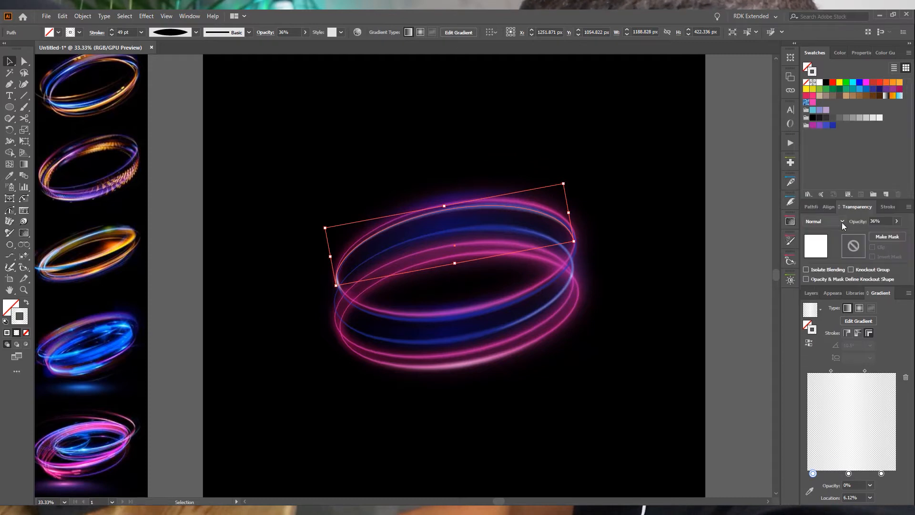
pyautogui.click(895, 222)
pyautogui.moveTo(885, 233); pyautogui.dragTo(887, 233)
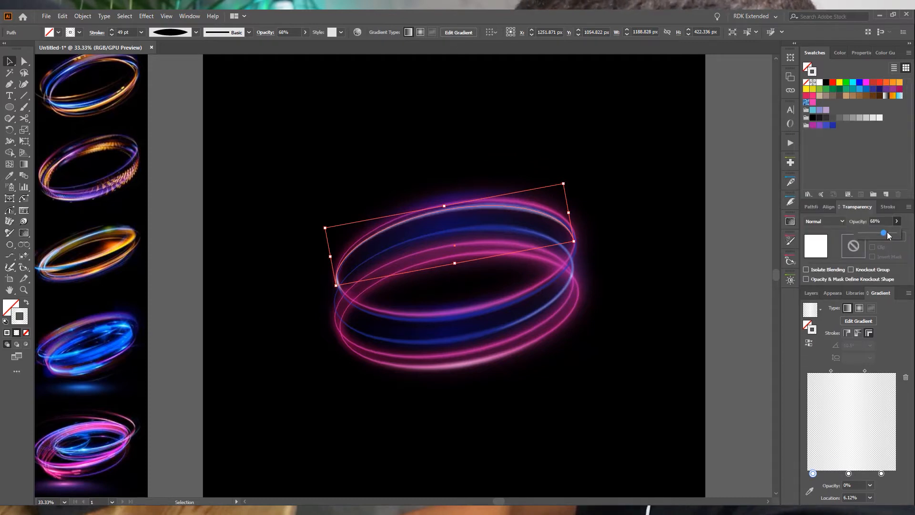
pyautogui.click(886, 206)
pyautogui.click(862, 126)
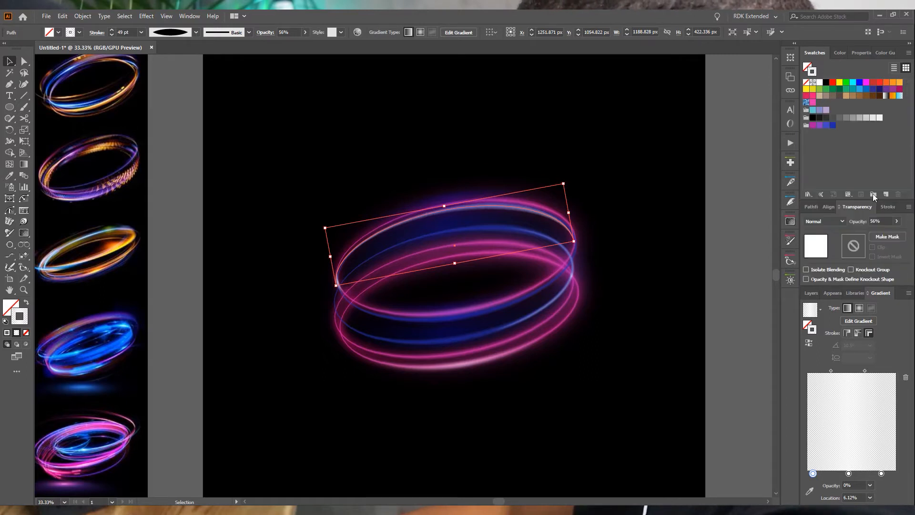
pyautogui.click(898, 222)
pyautogui.moveTo(898, 236); pyautogui.dragTo(888, 227)
# - Thin the white arc's stroke weight to 27 pt
pyautogui.click(888, 207)
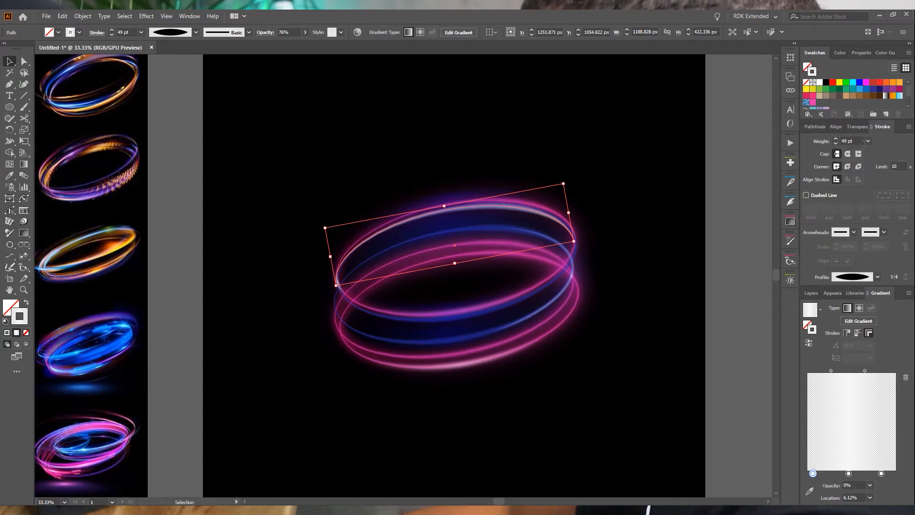
pyautogui.click(867, 141)
pyautogui.click(836, 143)
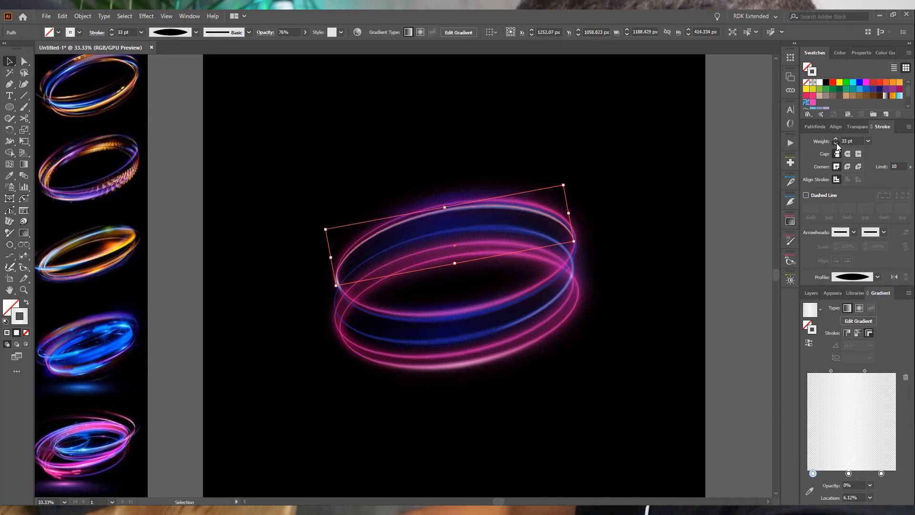
# - Try the Screen and Overlay blending modes on the white arc, settle on Hard Light, and deselect it
pyautogui.click(857, 128)
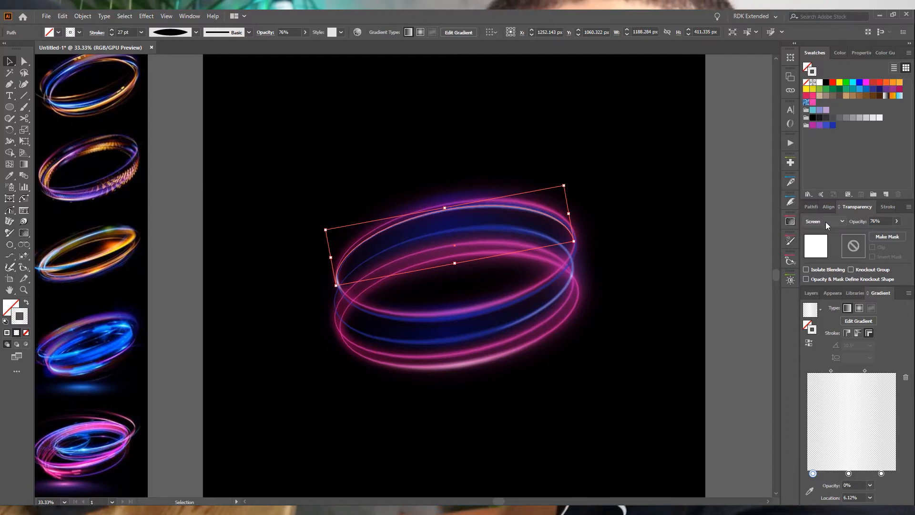
pyautogui.scroll(-1, 827, 223)
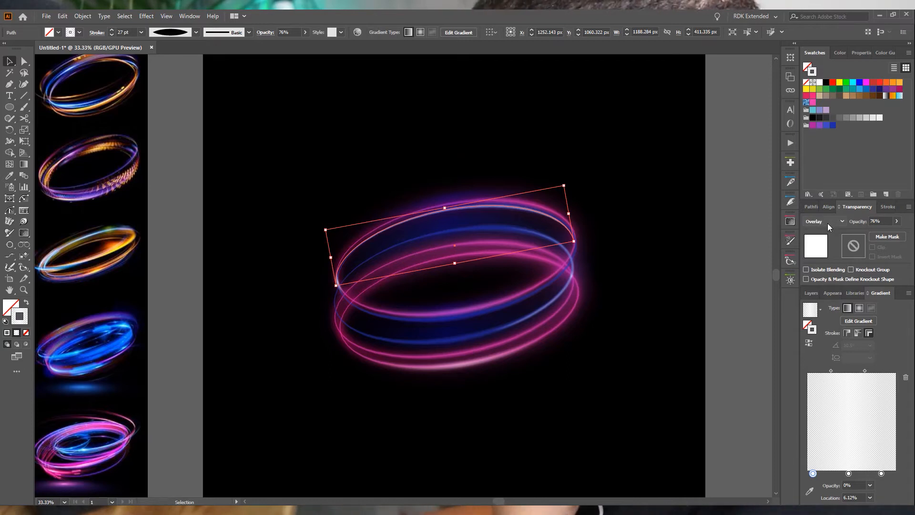
pyautogui.scroll(1, 827, 223)
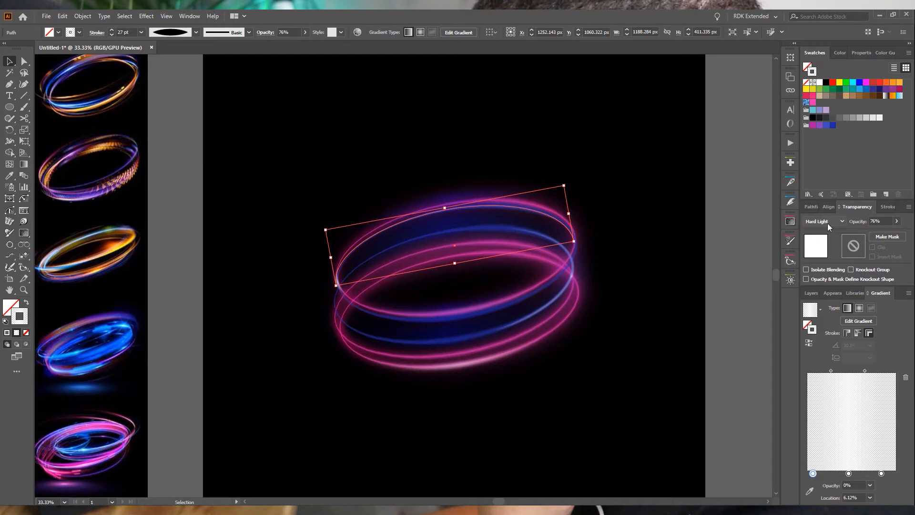
pyautogui.click(722, 207)
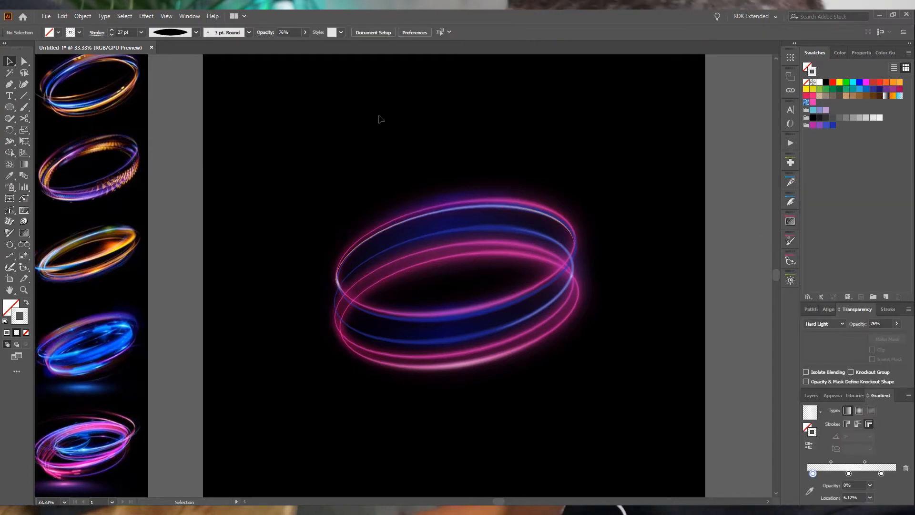
# - Start a Pen path on the left end of the lower blue ring's bottom edge
pyautogui.hotkey('ctrl', '-')
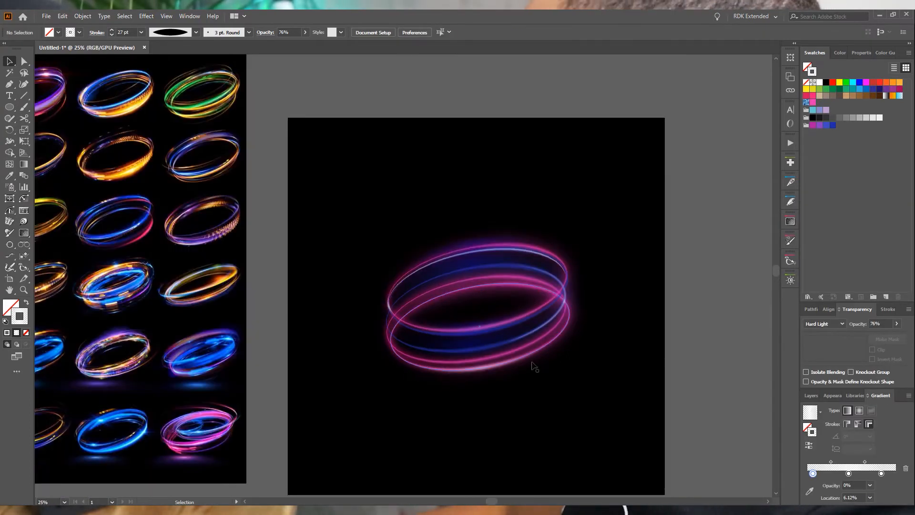
pyautogui.keyDown('alt'); pyautogui.scroll(-2, 533, 364); pyautogui.keyUp('alt')
pyautogui.keyDown('alt'); pyautogui.scroll(3, 536, 334); pyautogui.keyUp('alt')
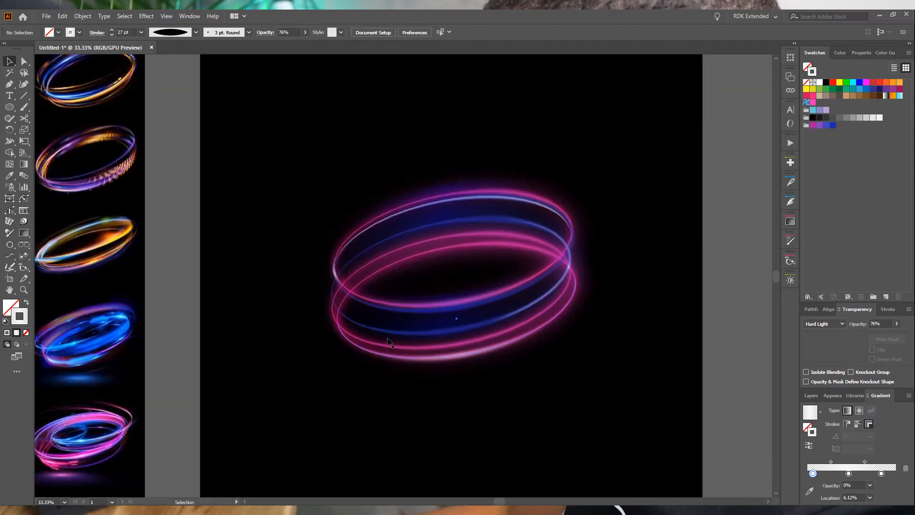
pyautogui.press('p')
pyautogui.keyDown('alt'); pyautogui.scroll(1, 362, 342); pyautogui.keyUp('alt')
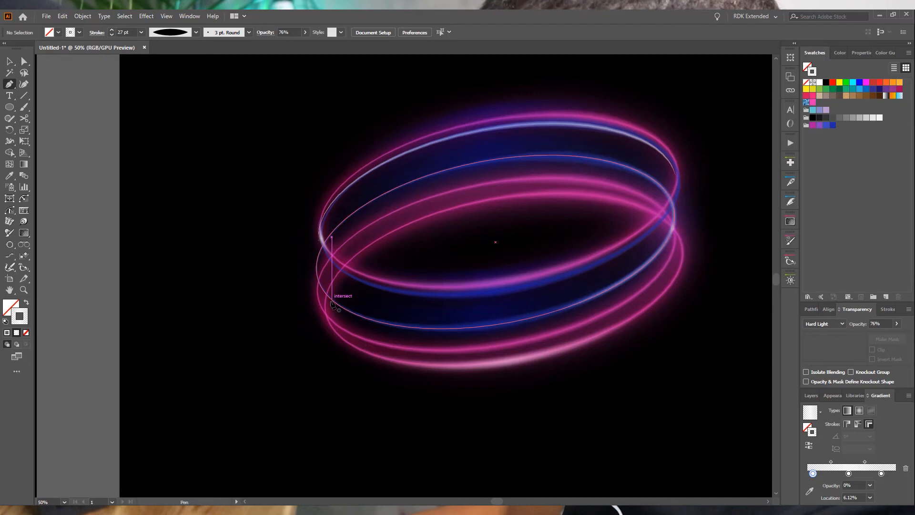
pyautogui.click(331, 300)
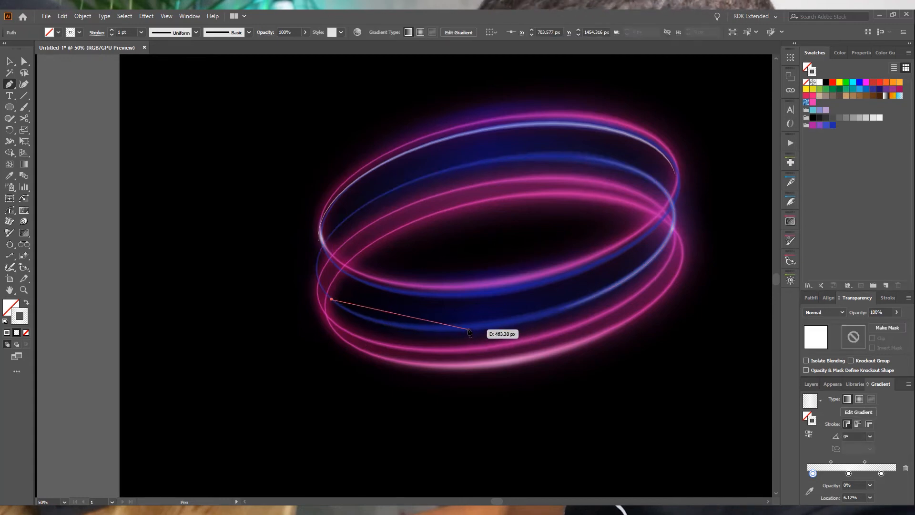
# - Finish a short curved path along the lower edge of the blue ring near its left end
pyautogui.moveTo(466, 328); pyautogui.dragTo(567, 321)
pyautogui.click(465, 328)
pyautogui.press('Escape')
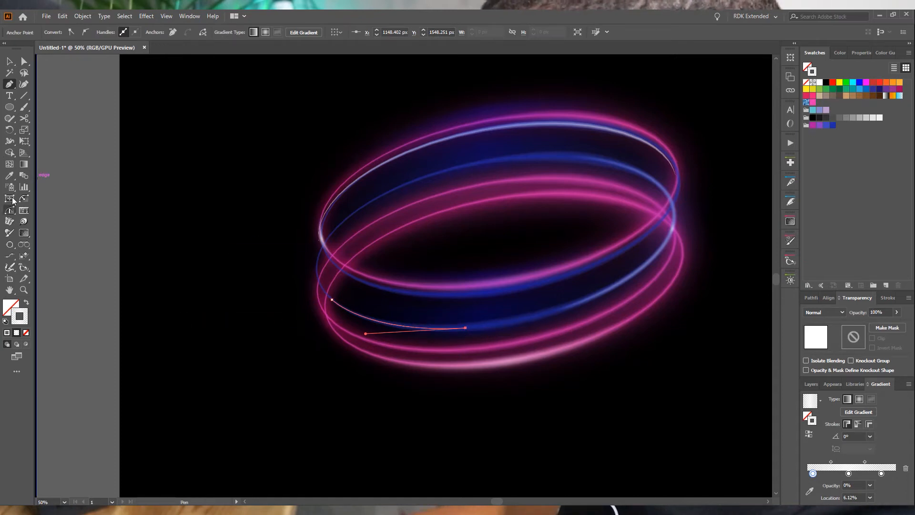
# - Copy the pale highlight's appearance from the blue ring's right end onto the new curved path with the Eyedropper
pyautogui.click(9, 175)
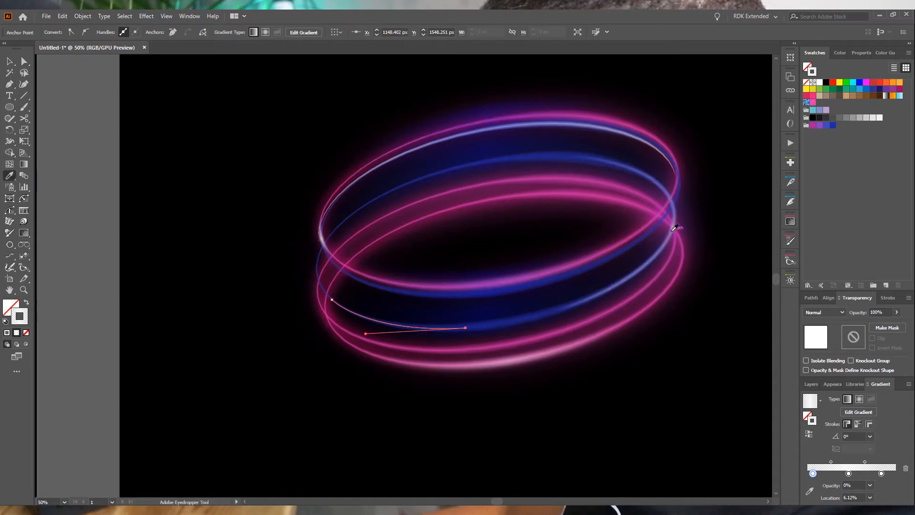
pyautogui.click(674, 227)
pyautogui.click(7, 63)
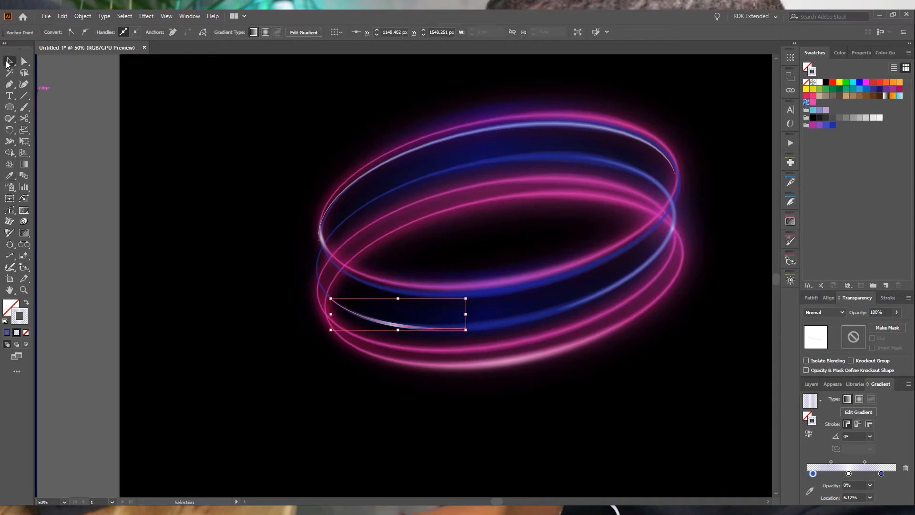
# - Apply a Gaussian Blur with a 4.7 pixel radius to the new highlight path
pyautogui.click(146, 16)
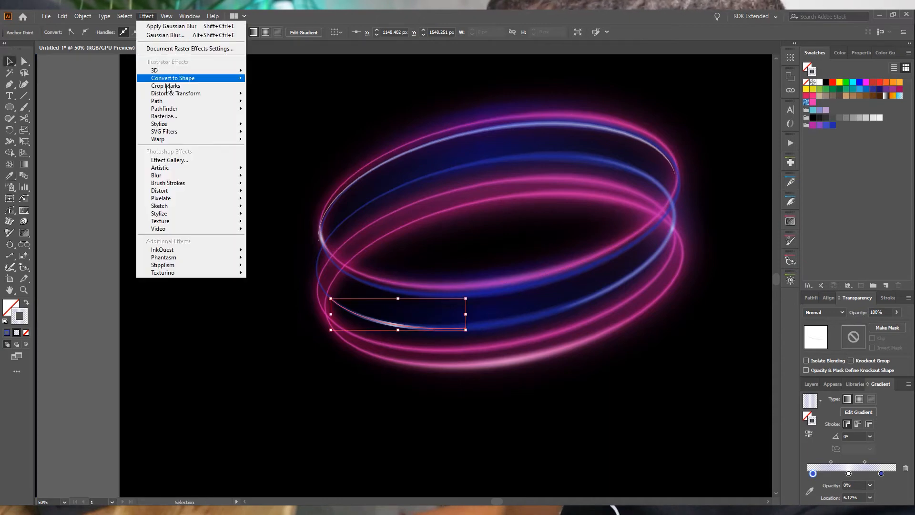
pyautogui.click(174, 36)
pyautogui.moveTo(172, 153); pyautogui.dragTo(169, 156)
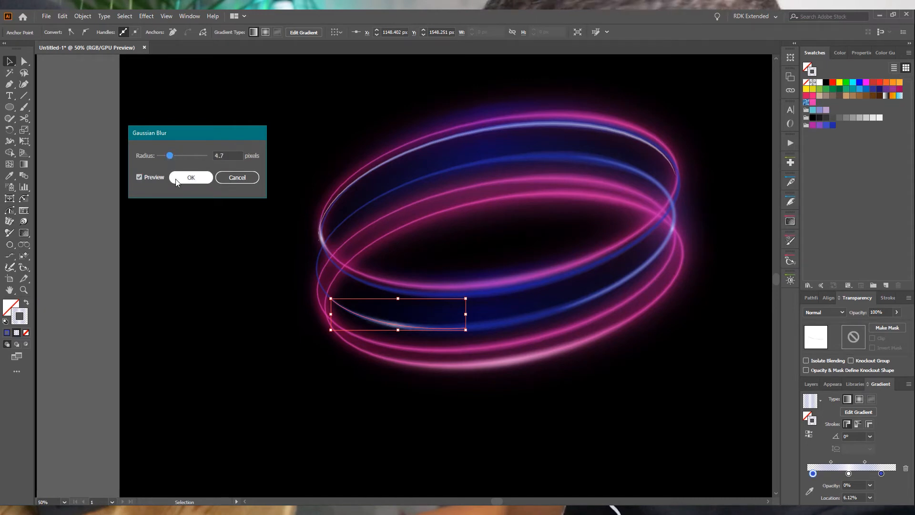
pyautogui.click(190, 178)
# - Reduce the blurred highlight's stroke weight to 5 pt and deselect it
pyautogui.click(888, 297)
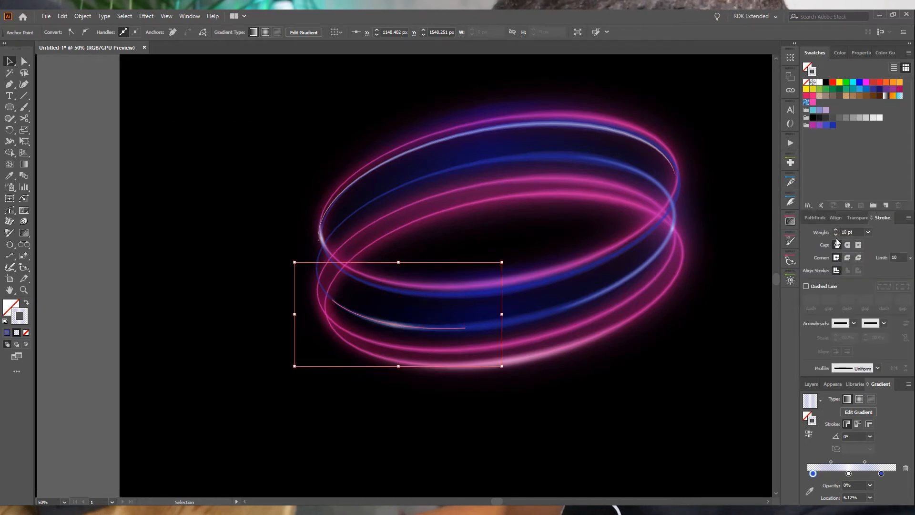
pyautogui.click(835, 234)
pyautogui.click(836, 235)
pyautogui.click(434, 424)
pyautogui.scroll(-3, 463, 441)
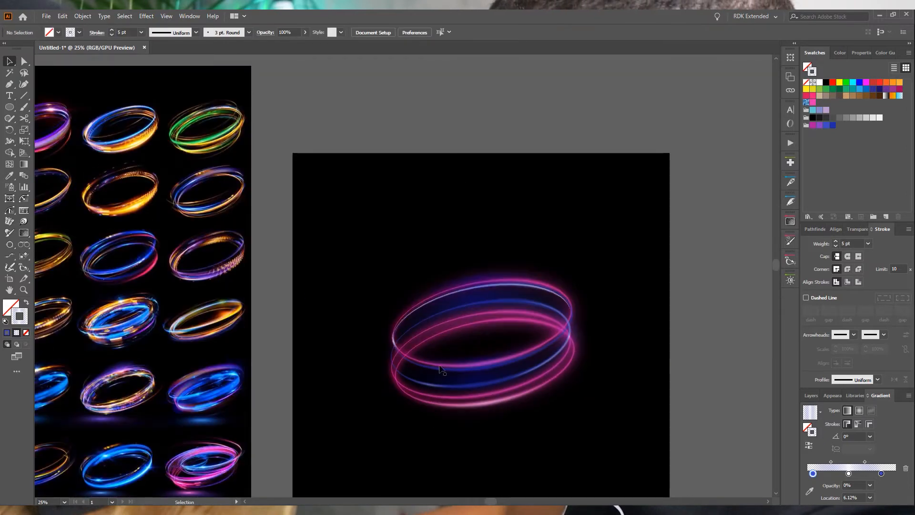
# - Lower the opacity of the pale highlight at the left end of the upper ring to 62%
pyautogui.scroll(1, 424, 367)
pyautogui.scroll(4, 423, 367)
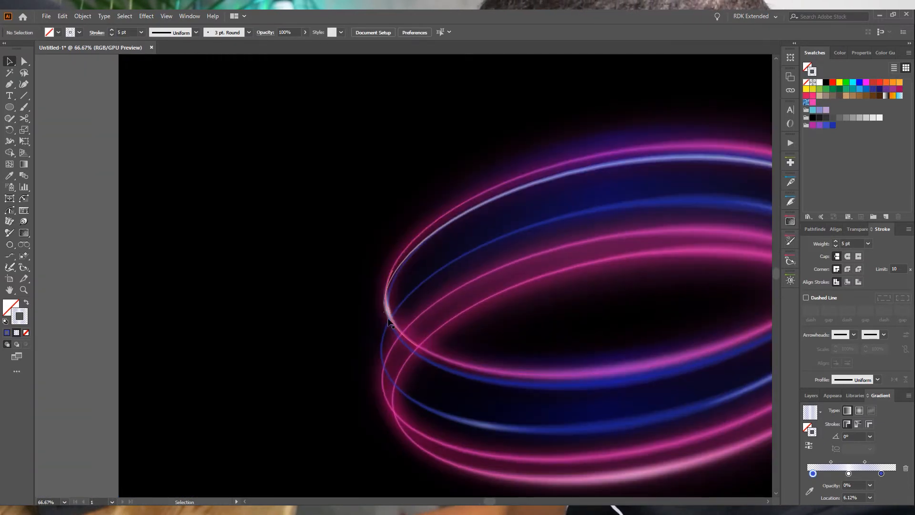
pyautogui.click(389, 320)
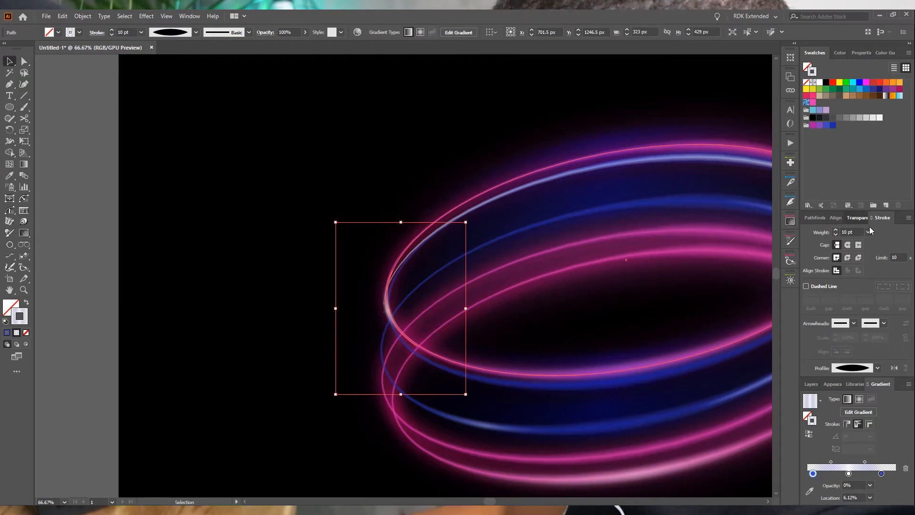
pyautogui.click(865, 218)
pyautogui.click(896, 232)
pyautogui.moveTo(892, 244); pyautogui.dragTo(880, 246)
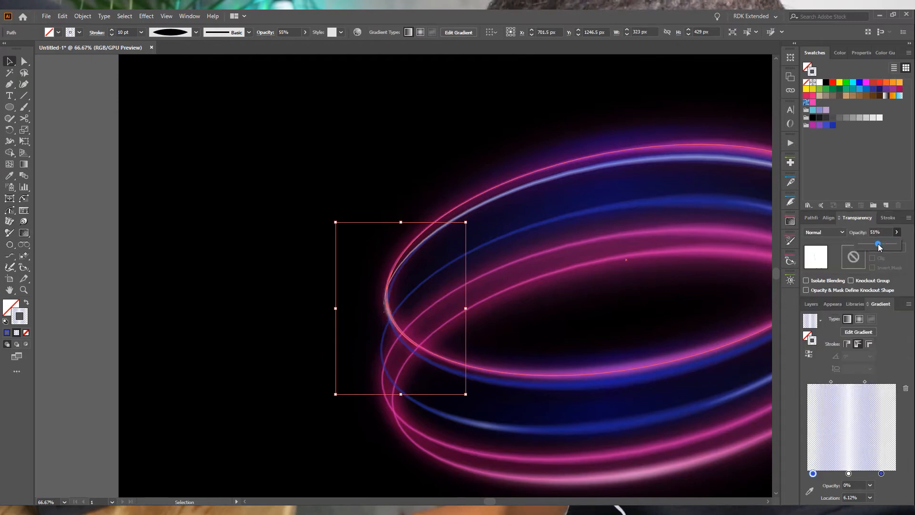
pyautogui.scroll(6, 423, 227)
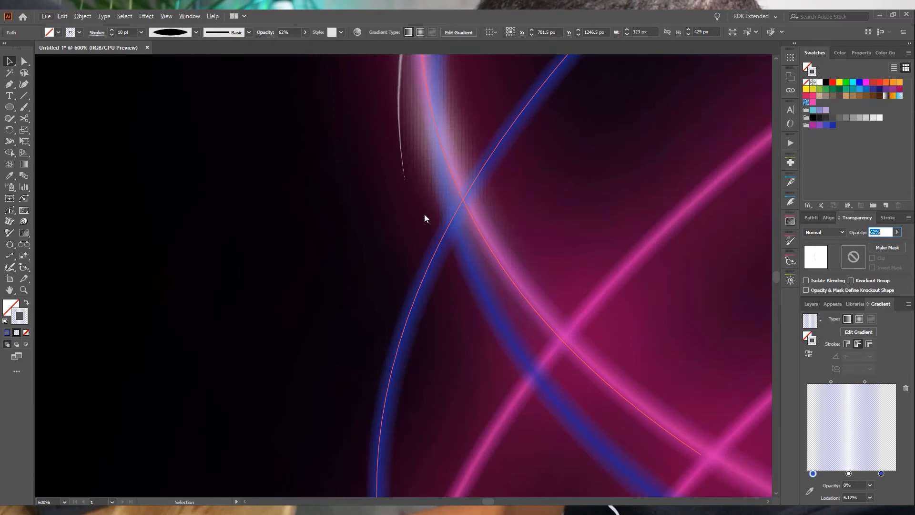
pyautogui.click(405, 178)
pyautogui.scroll(-7, 406, 286)
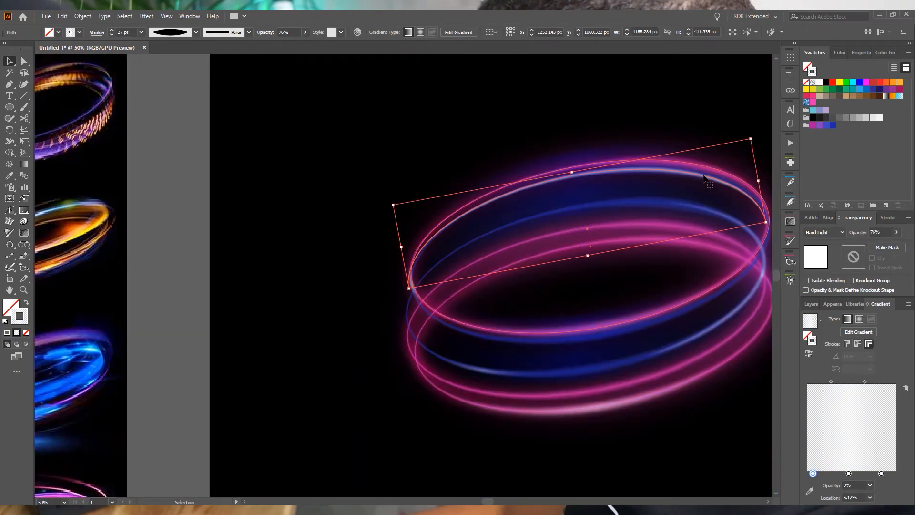
pyautogui.moveTo(708, 179); pyautogui.dragTo(711, 179)
pyautogui.scroll(-2, 626, 276)
pyautogui.click(390, 280)
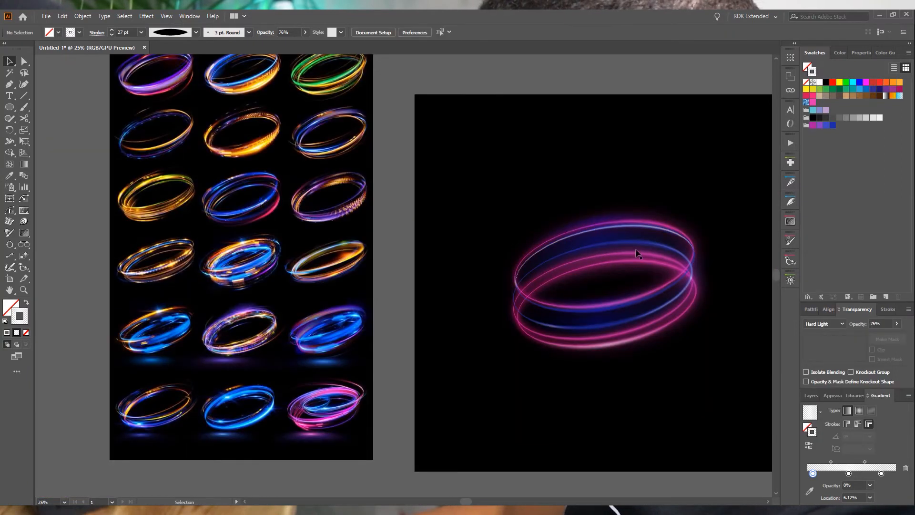
# - Lower the opacity of the long Hard Light highlight along the top of the upper ring to 56%
pyautogui.scroll(4, 587, 264)
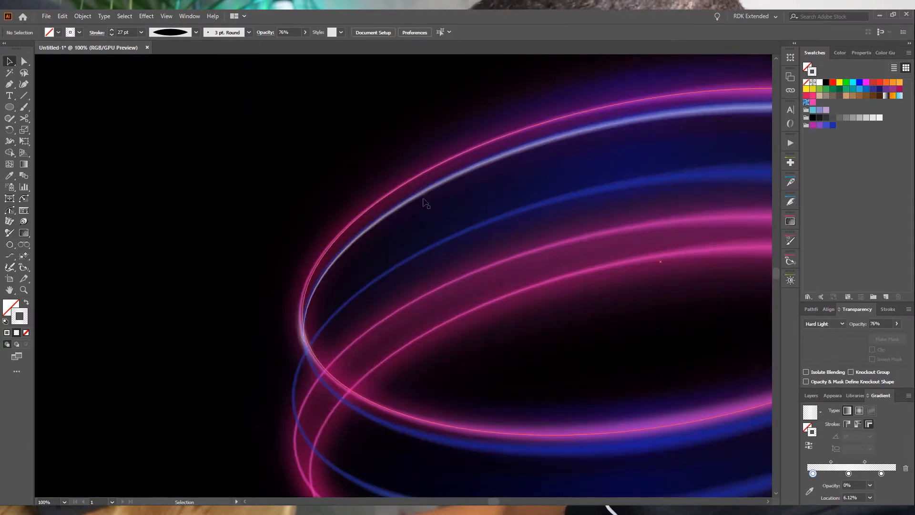
pyautogui.moveTo(309, 346); pyautogui.dragTo(303, 344)
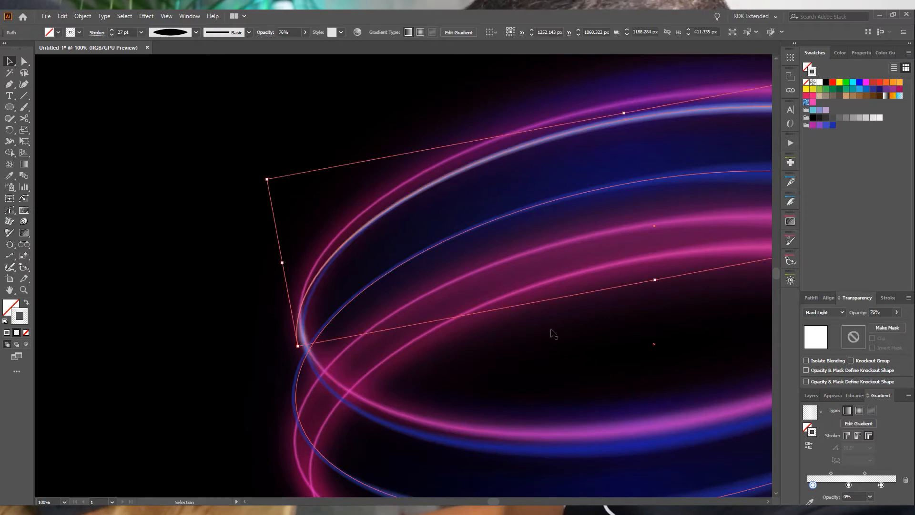
pyautogui.click(896, 312)
pyautogui.click(881, 324)
pyautogui.click(825, 396)
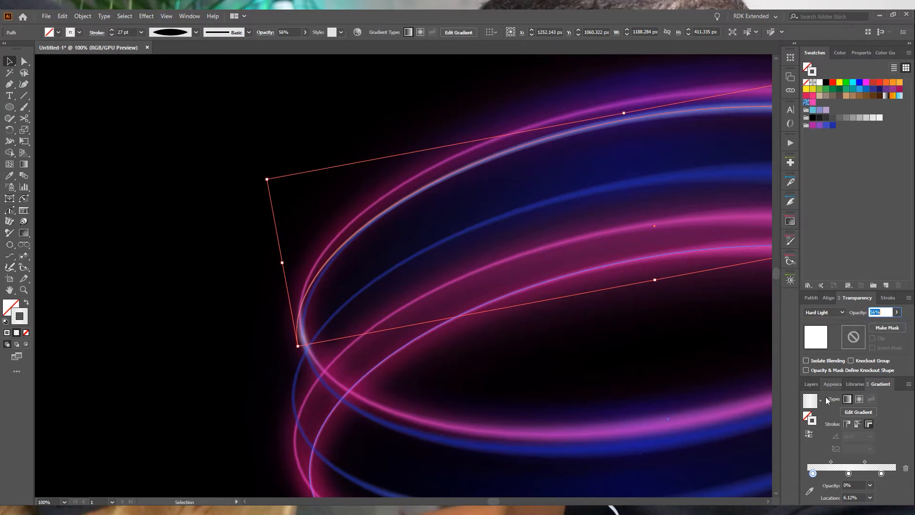
# - Apply a Gaussian Blur with a 1.6 pixel radius to the long upper highlight and deselect it
pyautogui.click(832, 384)
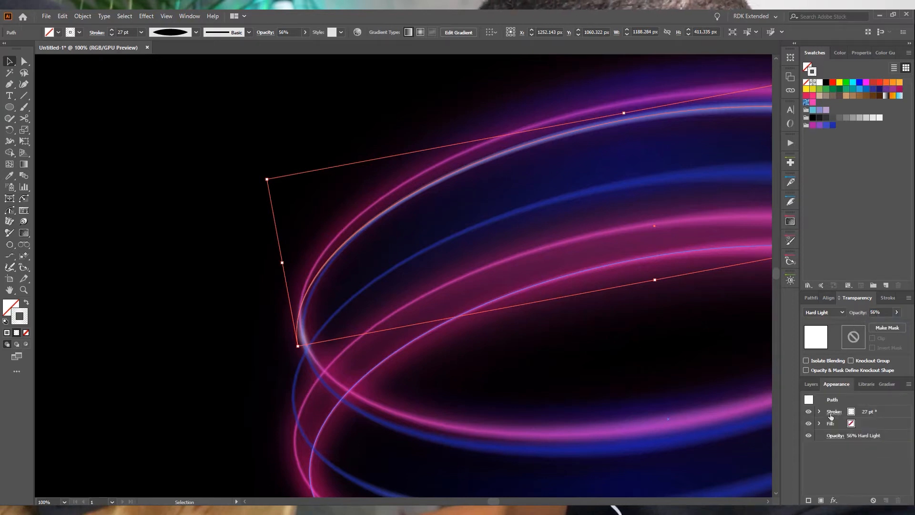
pyautogui.click(146, 15)
pyautogui.click(162, 36)
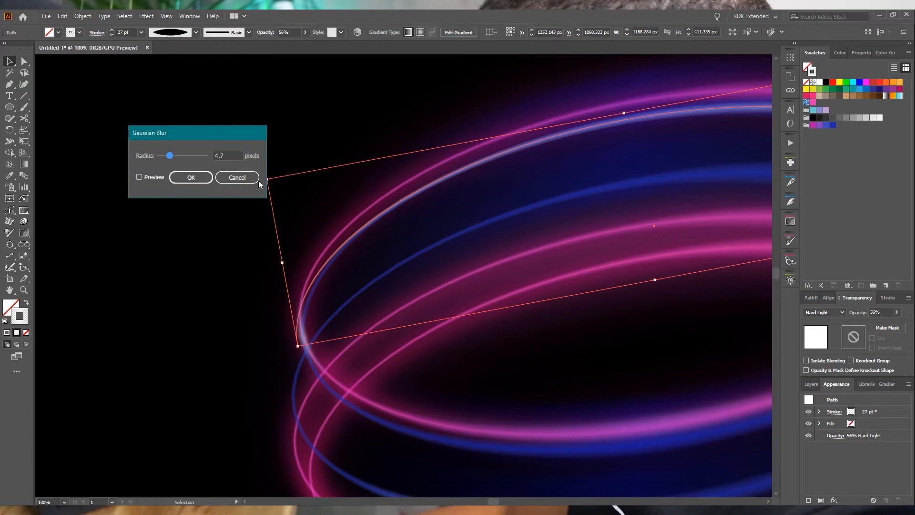
pyautogui.click(140, 177)
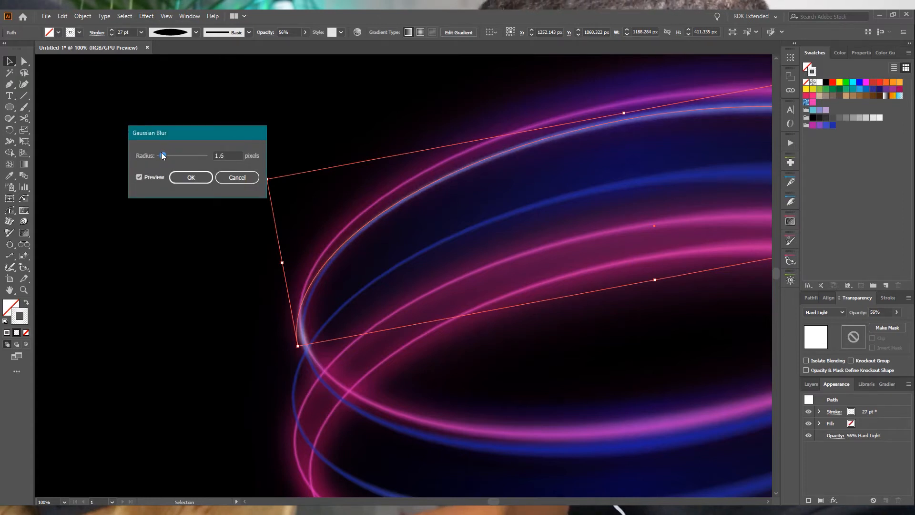
pyautogui.click(191, 178)
pyautogui.moveTo(306, 355); pyautogui.dragTo(311, 353)
pyautogui.scroll(-1, 325, 384)
pyautogui.scroll(-4, 328, 388)
pyautogui.click(543, 192)
pyautogui.scroll(-1, 494, 398)
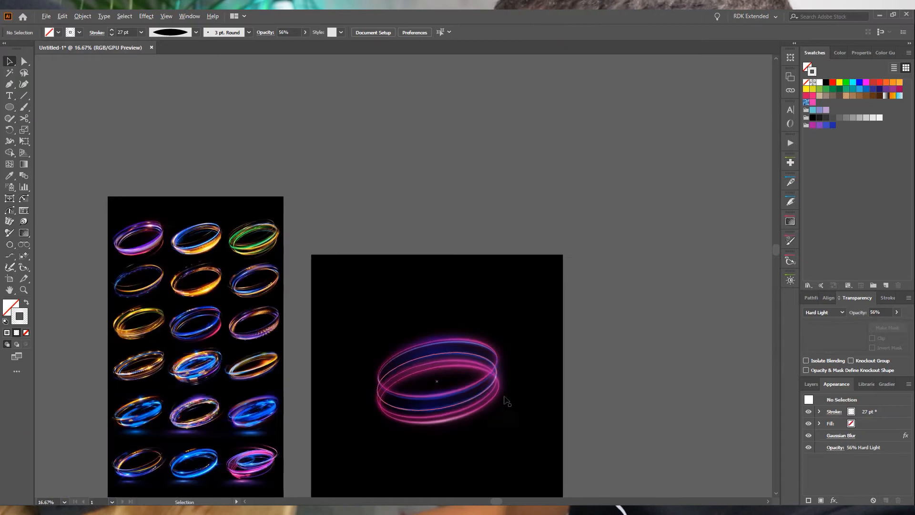
# - Draw a curved path about 320 px long along the lower front edge of the blue ring with the Pen tool
pyautogui.moveTo(333, 419); pyautogui.dragTo(288, 296)
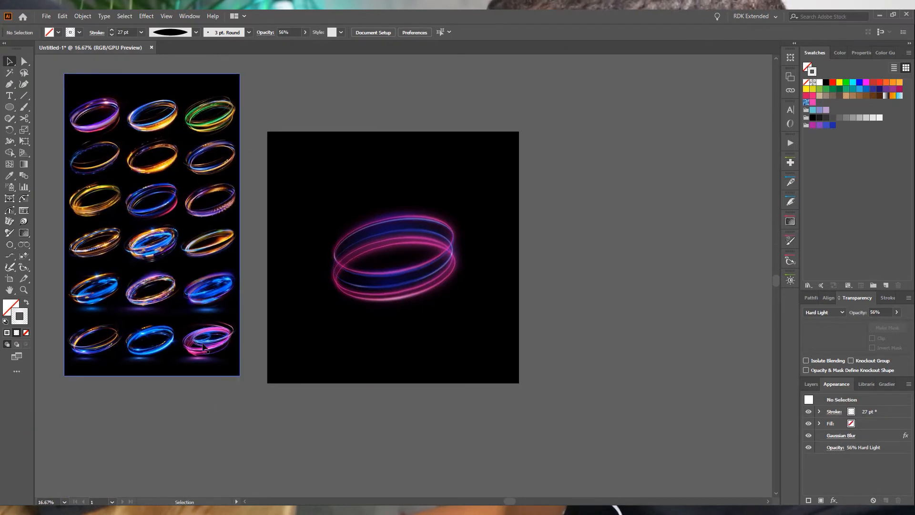
pyautogui.scroll(2, 210, 363)
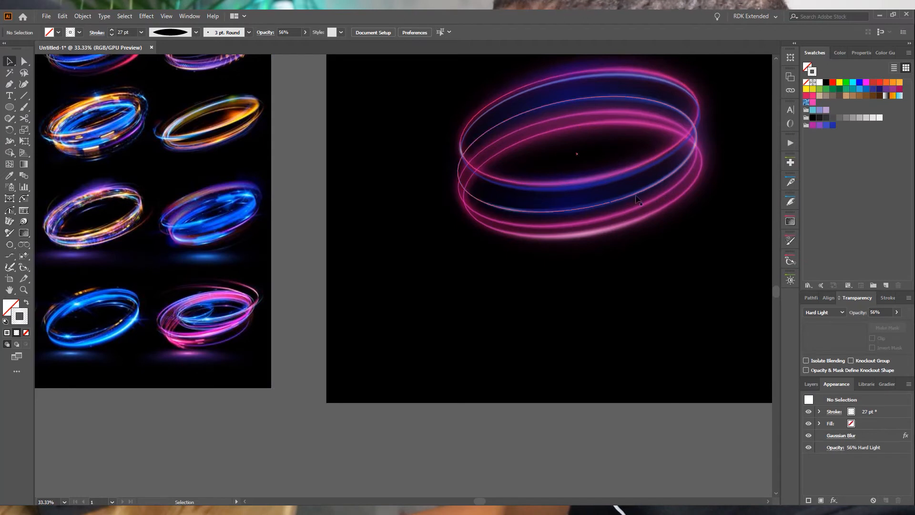
pyautogui.click(9, 84)
pyautogui.scroll(2, 614, 214)
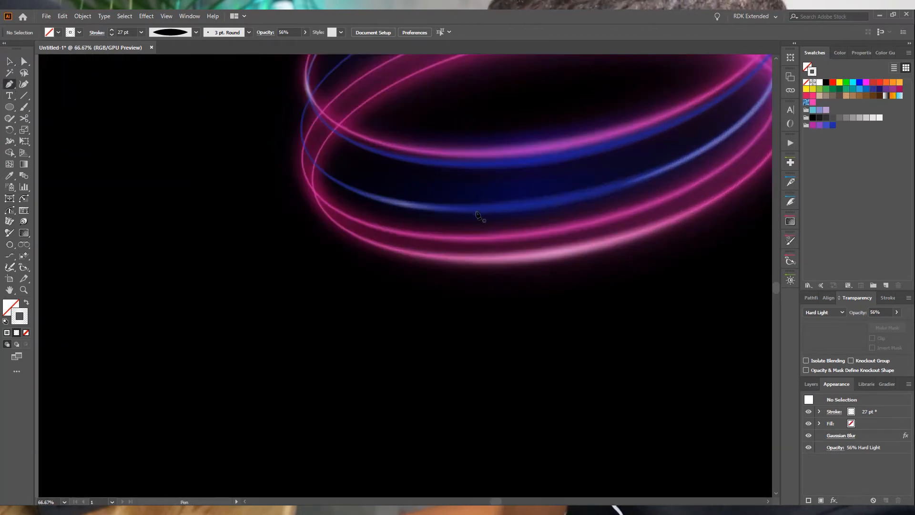
pyautogui.moveTo(481, 208); pyautogui.dragTo(548, 227)
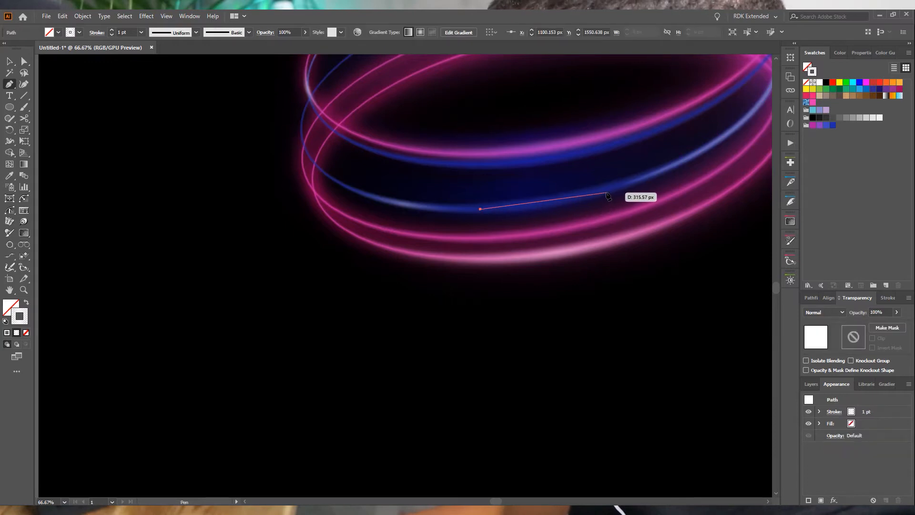
pyautogui.moveTo(609, 190); pyautogui.dragTo(672, 170)
pyautogui.click(608, 191)
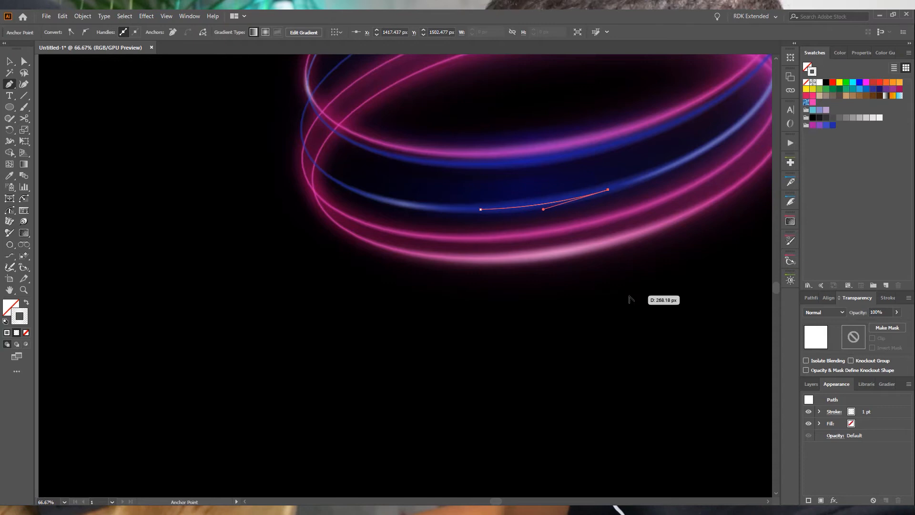
# - Examine the bright rectangular light patches on the blue and orange ring in the reference image
pyautogui.scroll(-1, 594, 351)
pyautogui.scroll(-1, 594, 351)
pyautogui.moveTo(256, 222); pyautogui.dragTo(484, 314)
pyautogui.scroll(4, 296, 300)
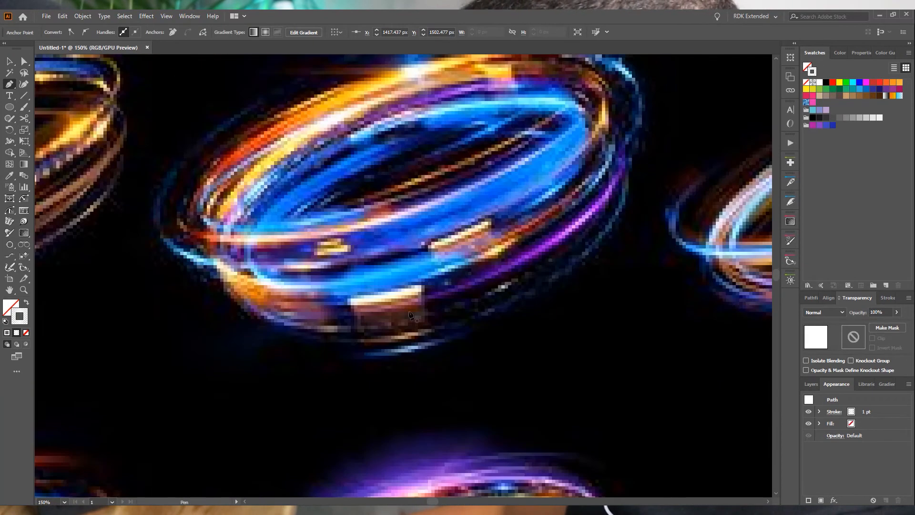
pyautogui.scroll(-4, 405, 320)
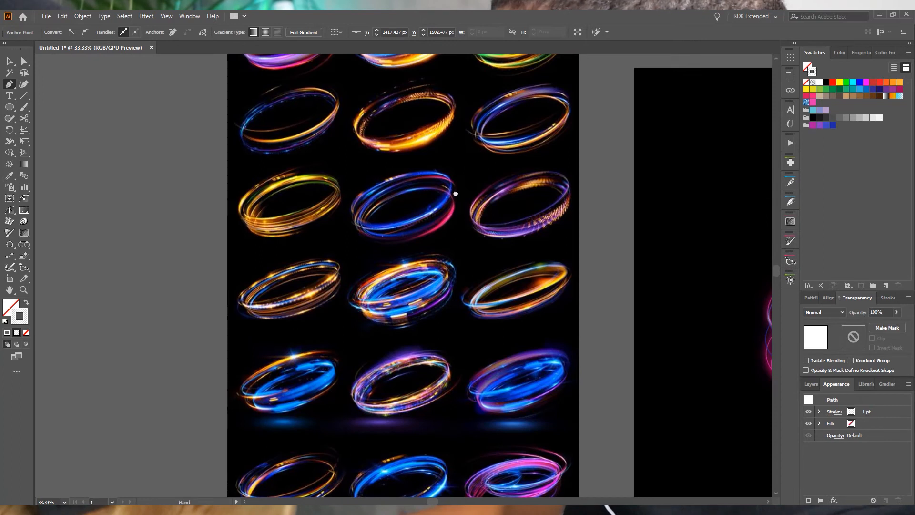
pyautogui.moveTo(455, 193); pyautogui.dragTo(398, 323)
pyautogui.moveTo(582, 411); pyautogui.dragTo(251, 167)
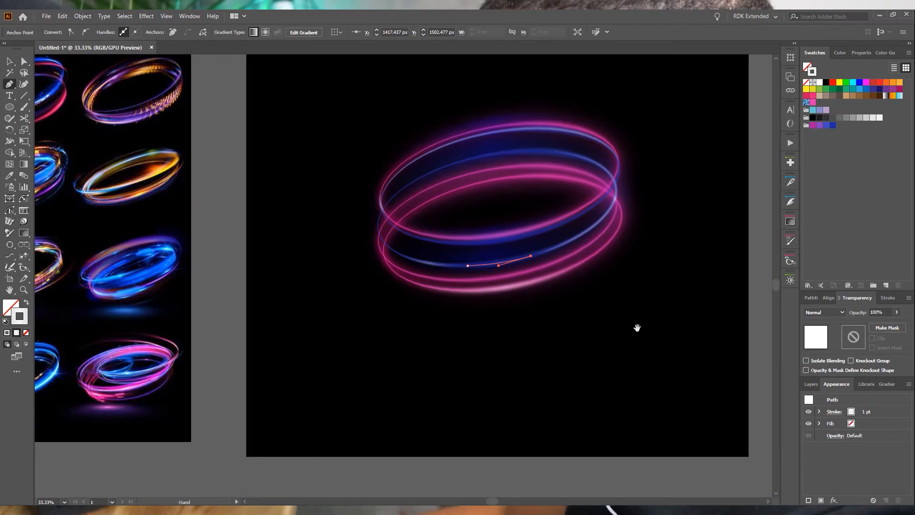
# - Set the new front path's stroke weight to 37 pt and its stroke colour to solid white
pyautogui.click(887, 298)
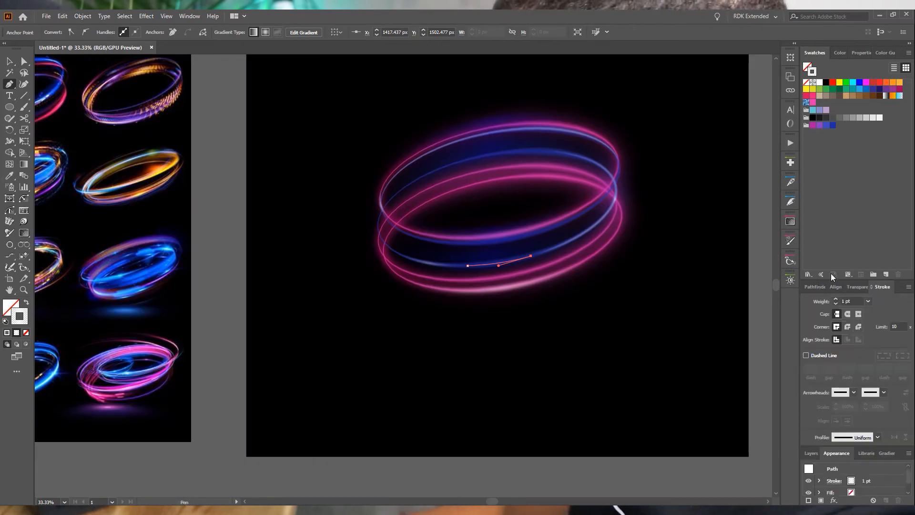
pyautogui.click(835, 298)
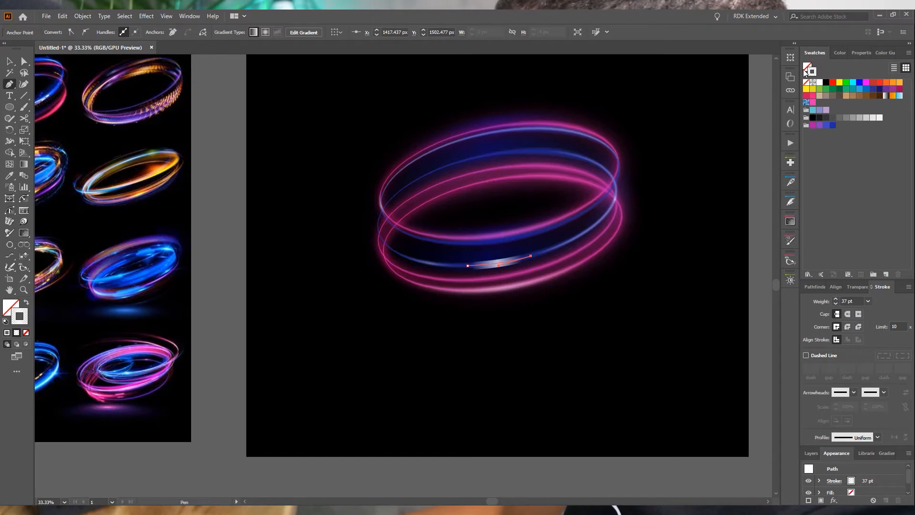
pyautogui.click(881, 455)
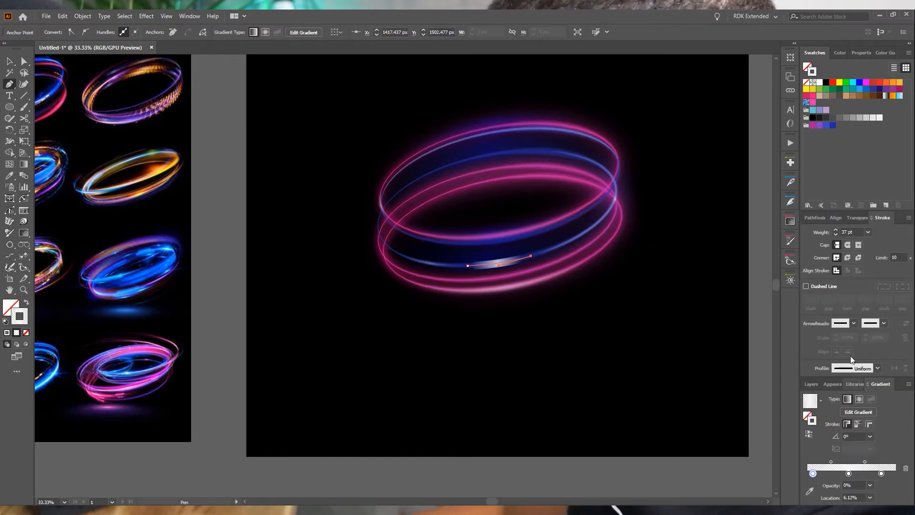
pyautogui.click(819, 83)
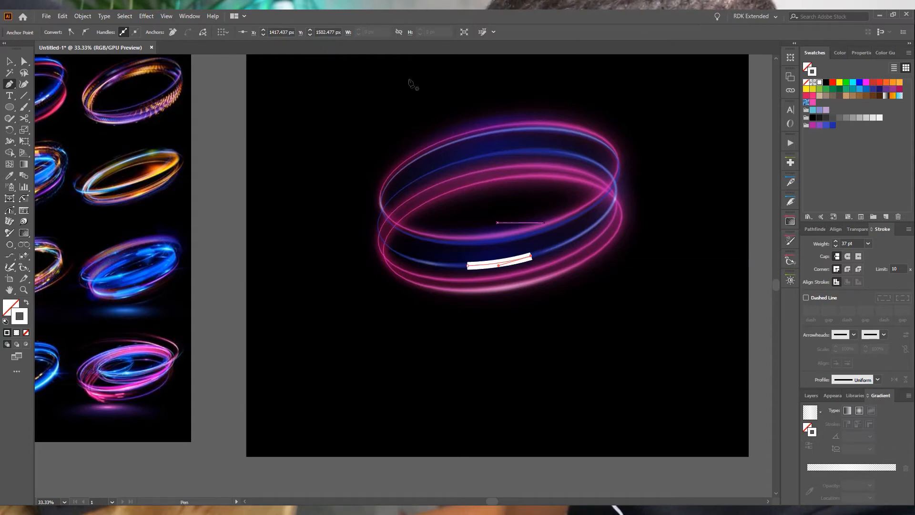
# - Expand the thick white stroke on the front of the blue ring into a filled shape
pyautogui.click(64, 18)
pyautogui.moveTo(82, 16)
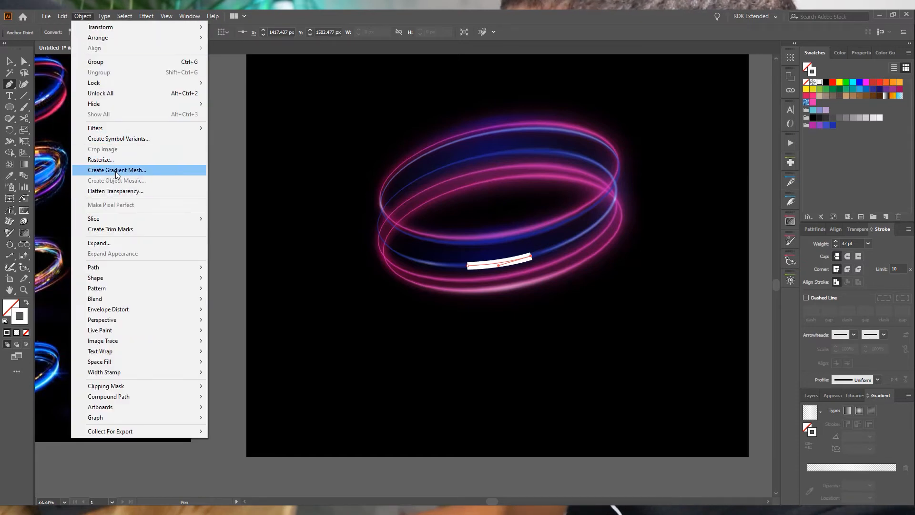
pyautogui.click(110, 244)
pyautogui.click(430, 317)
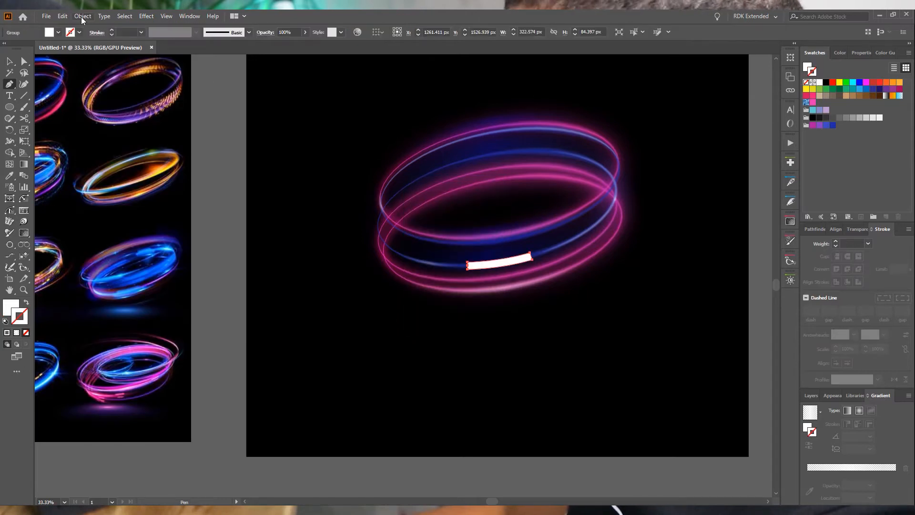
pyautogui.click(9, 61)
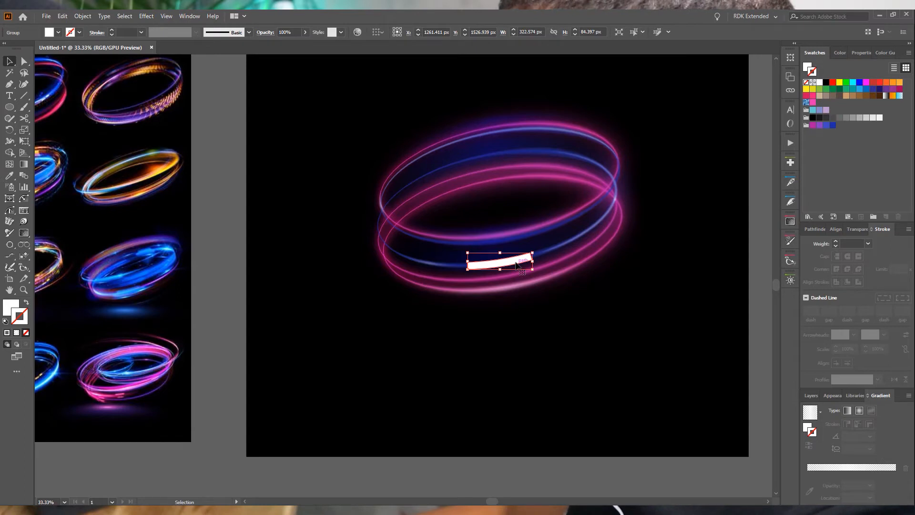
# - Duplicate the white patch below the rings and apply a Gaussian Blur with a 19.5 px radius to the copy
pyautogui.keyDown('alt'); pyautogui.moveTo(518, 264); pyautogui.dragTo(538, 342); pyautogui.keyUp('alt')
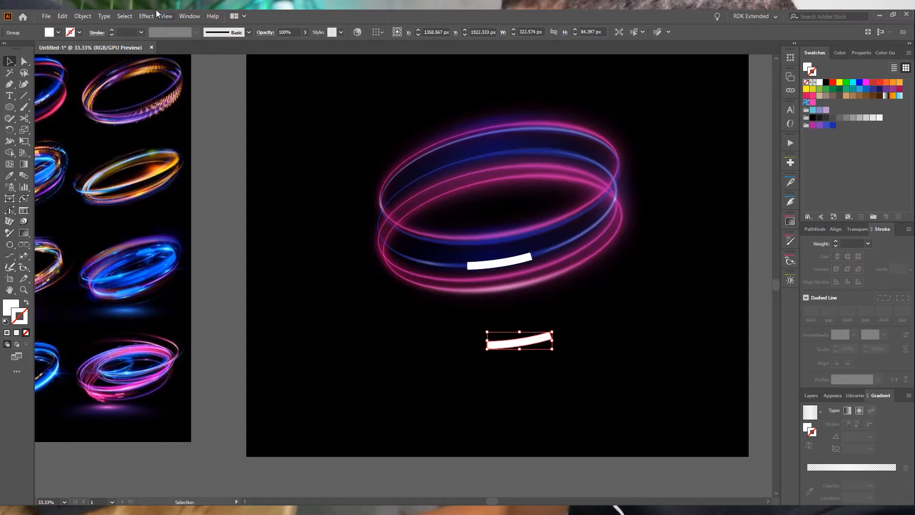
pyautogui.click(146, 18)
pyautogui.click(159, 33)
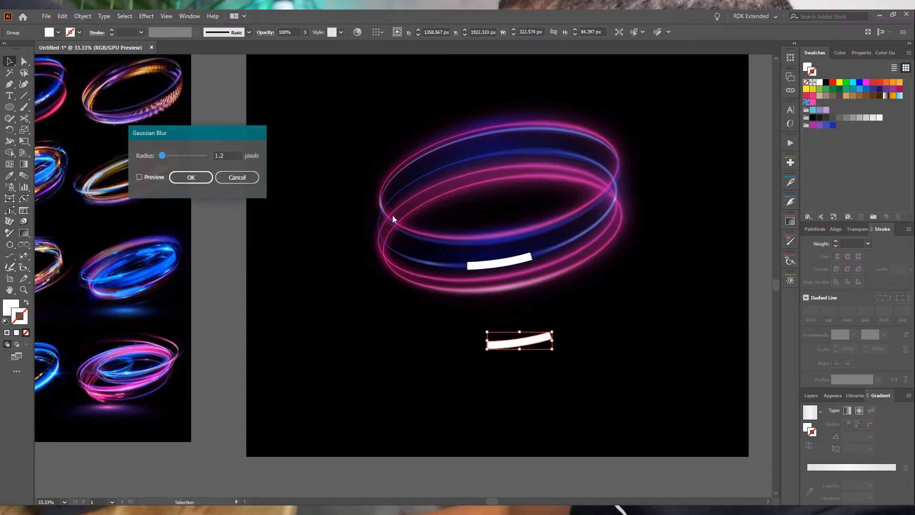
pyautogui.click(139, 177)
pyautogui.moveTo(162, 157); pyautogui.dragTo(184, 157)
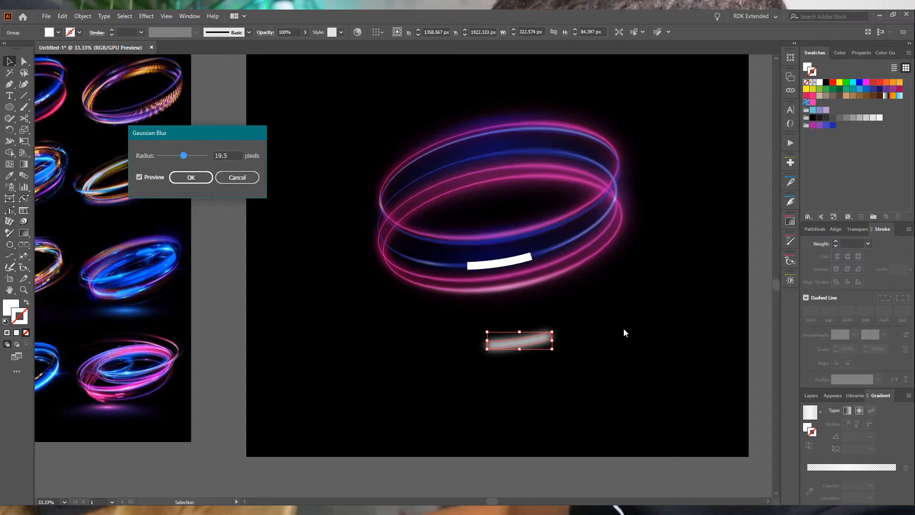
pyautogui.click(200, 176)
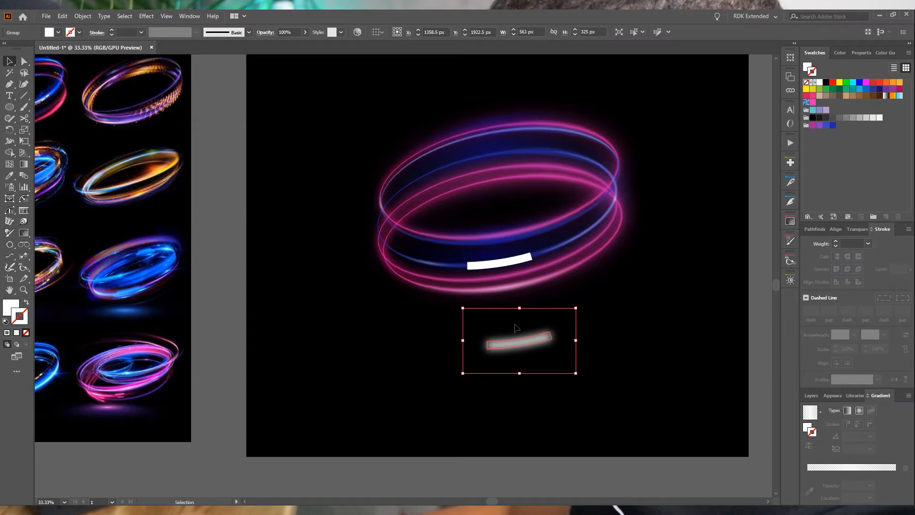
# - Place the blurred copy over the sharp white patch on the blue ring and bring it forward
pyautogui.moveTo(539, 344); pyautogui.dragTo(519, 265)
pyautogui.hotkey('ctrl', ']')
pyautogui.press('a')
pyautogui.press('v')
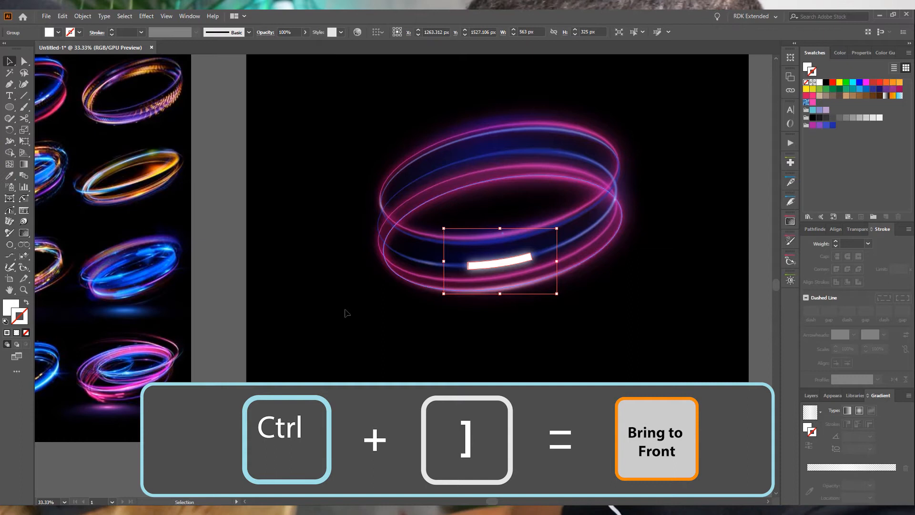
# - Set the sharp white patch's blending mode to Hard Light and its opacity to 76%
pyautogui.click(499, 266)
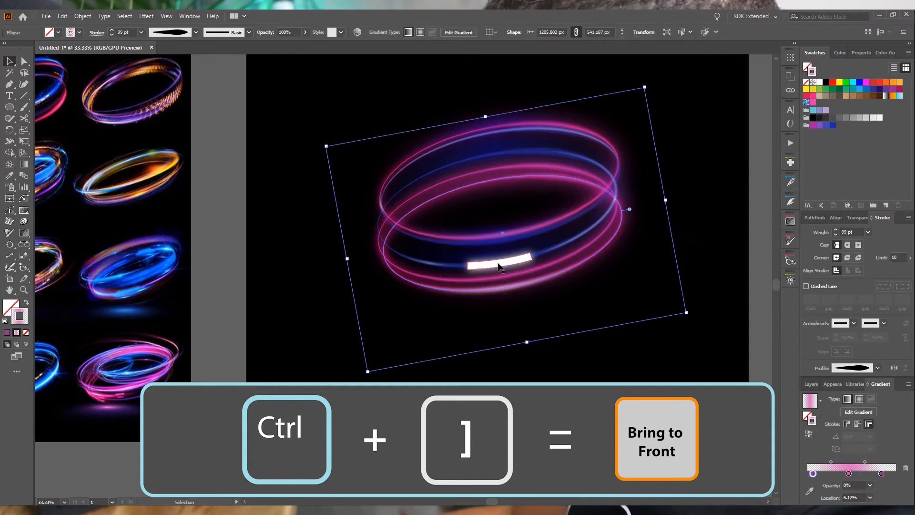
pyautogui.click(499, 263)
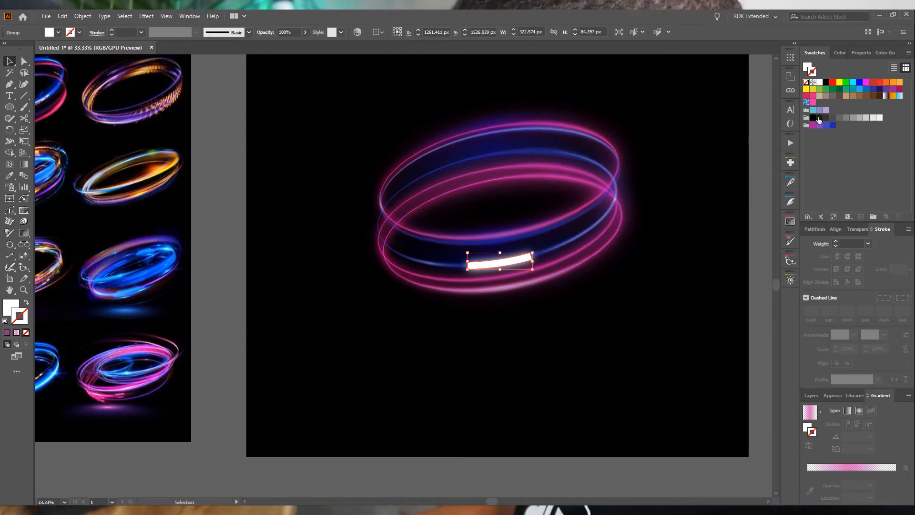
pyautogui.click(856, 230)
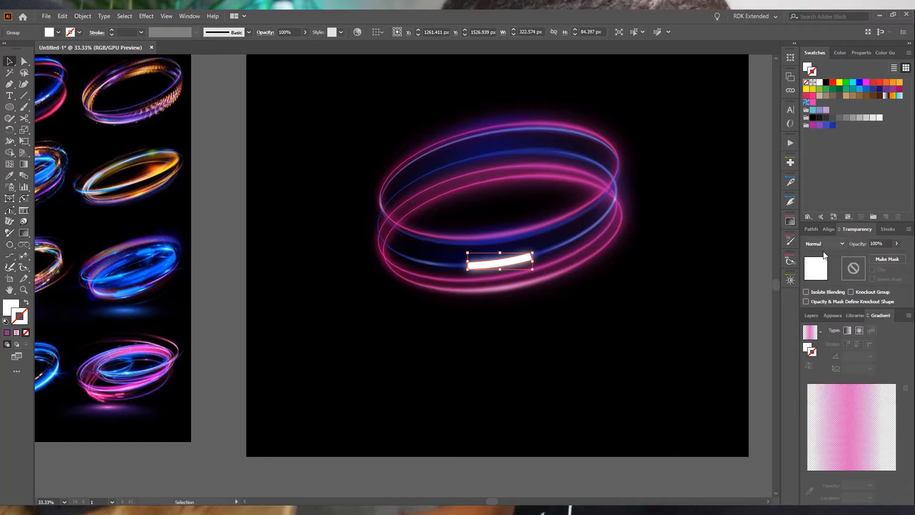
pyautogui.click(823, 244)
pyautogui.click(825, 266)
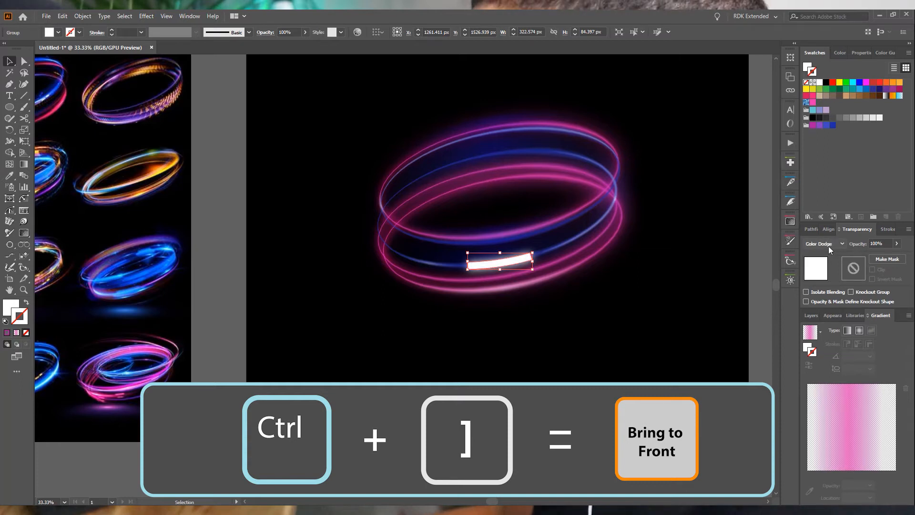
pyautogui.press('Down')
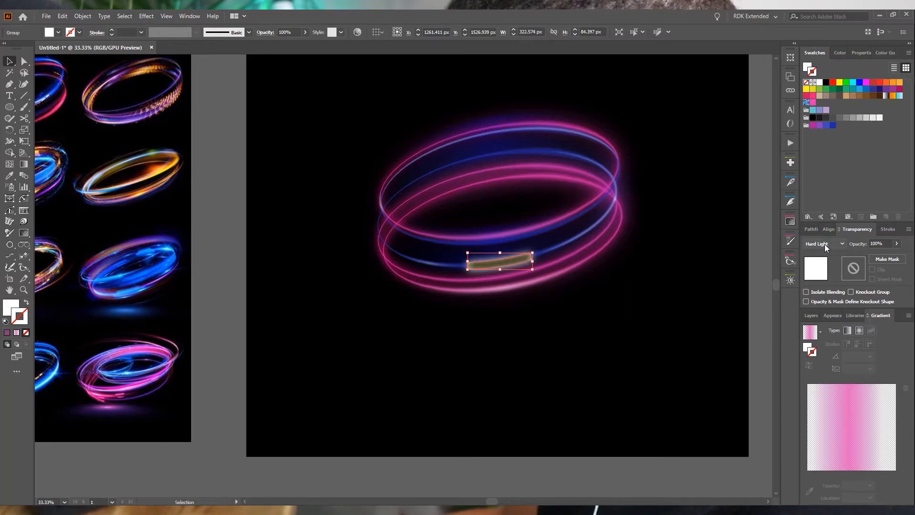
pyautogui.click(897, 244)
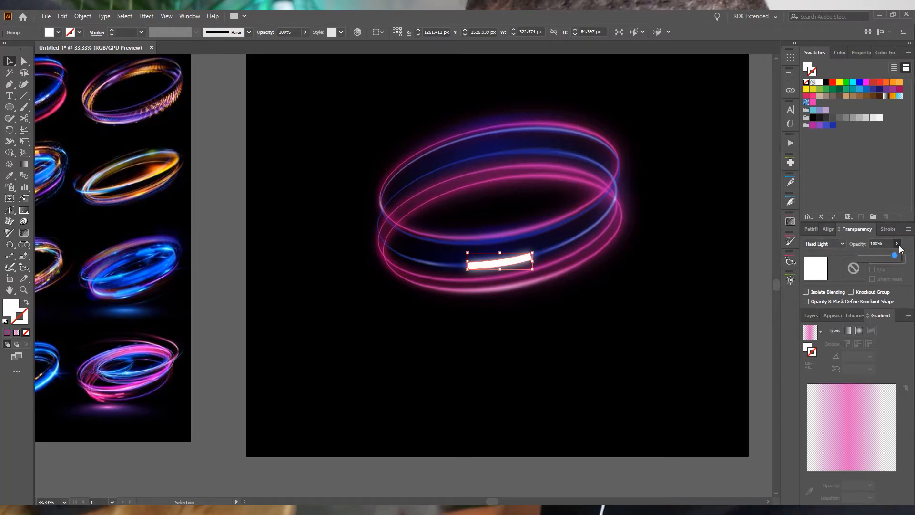
pyautogui.moveTo(887, 257); pyautogui.dragTo(889, 257)
pyautogui.click(676, 306)
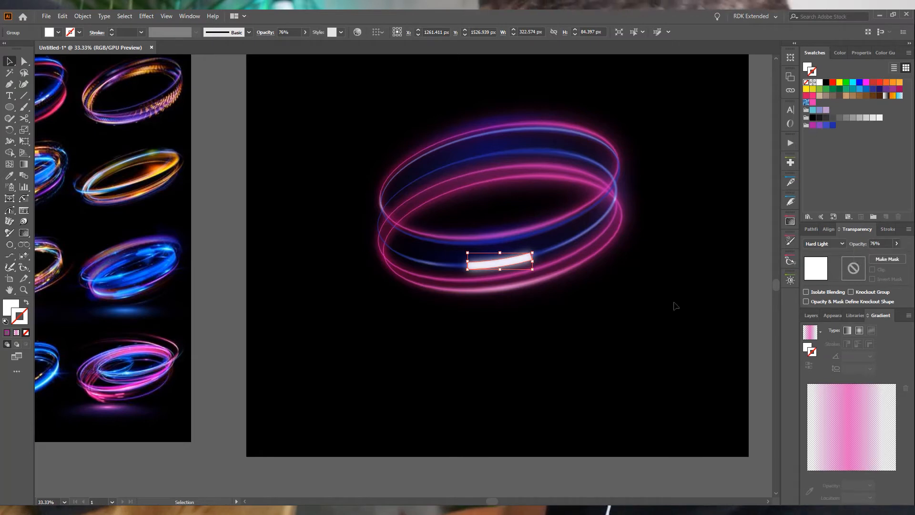
# - Reposition the sharp and blurred patches together on the blue ring's lower front edge and group them
pyautogui.scroll(2, 520, 262)
pyautogui.moveTo(539, 249); pyautogui.dragTo(538, 392)
pyautogui.moveTo(516, 260); pyautogui.dragTo(518, 404)
pyautogui.scroll(-3, 503, 457)
pyautogui.moveTo(548, 470); pyautogui.dragTo(501, 389)
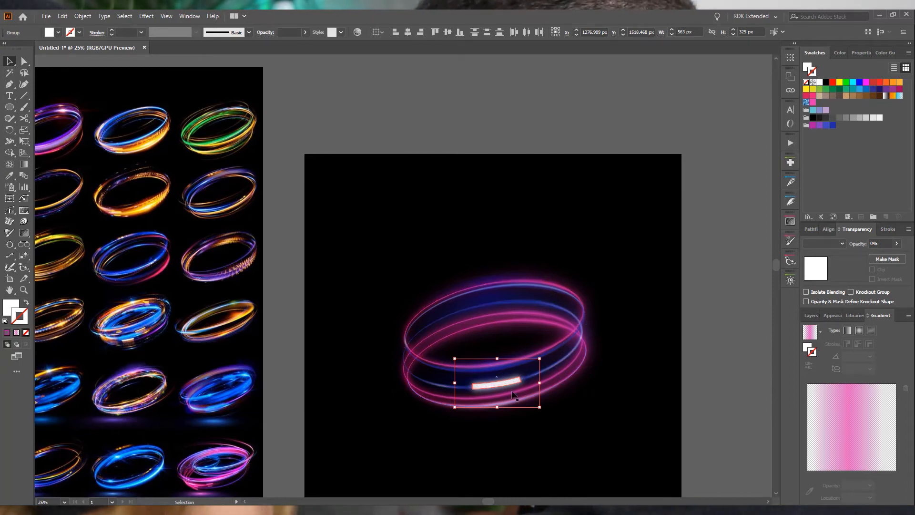
pyautogui.press('ctrl')
# - Compare the Multiply, Overlay and Soft Light blending modes on the patch group, and set it to Hard Light
pyautogui.click(824, 243)
pyautogui.click(816, 265)
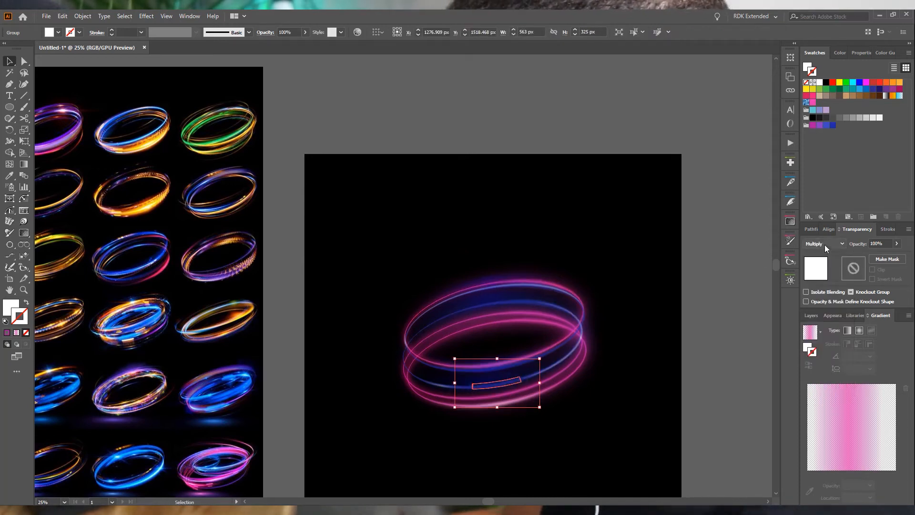
pyautogui.scroll(-1, 826, 244)
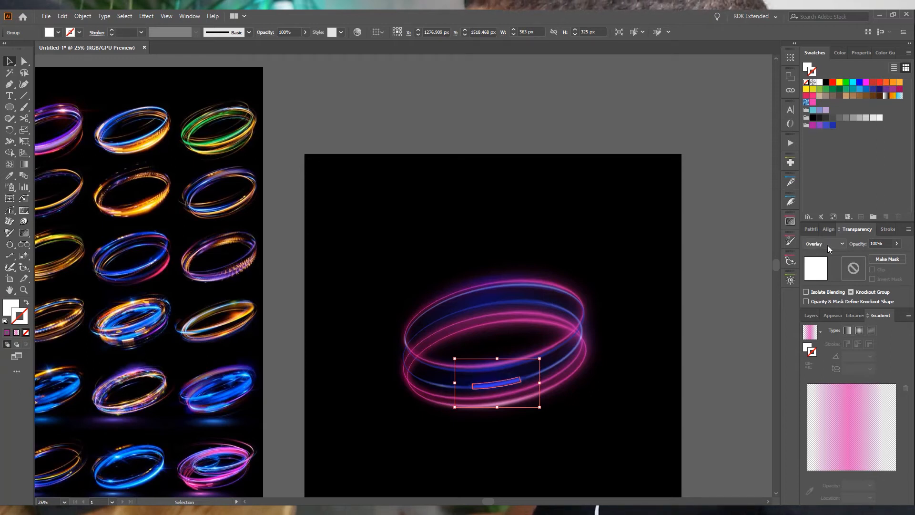
pyautogui.click(655, 401)
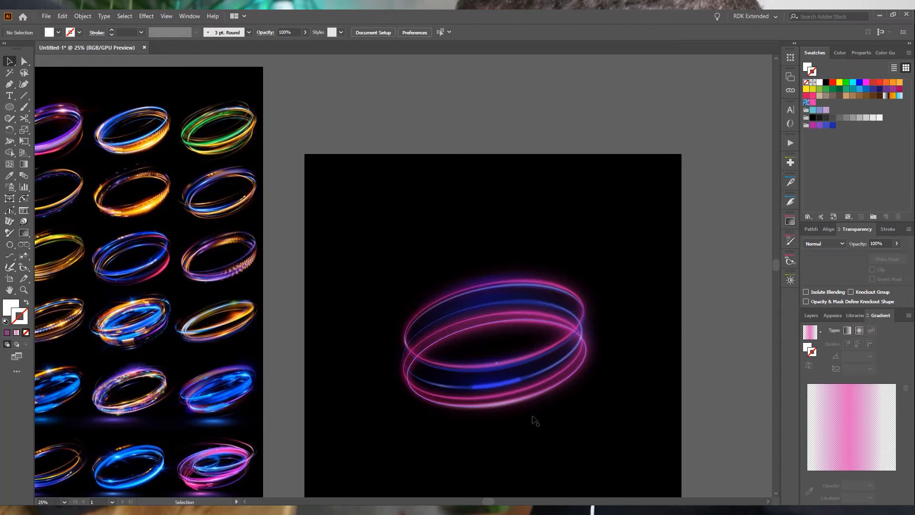
pyautogui.click(497, 385)
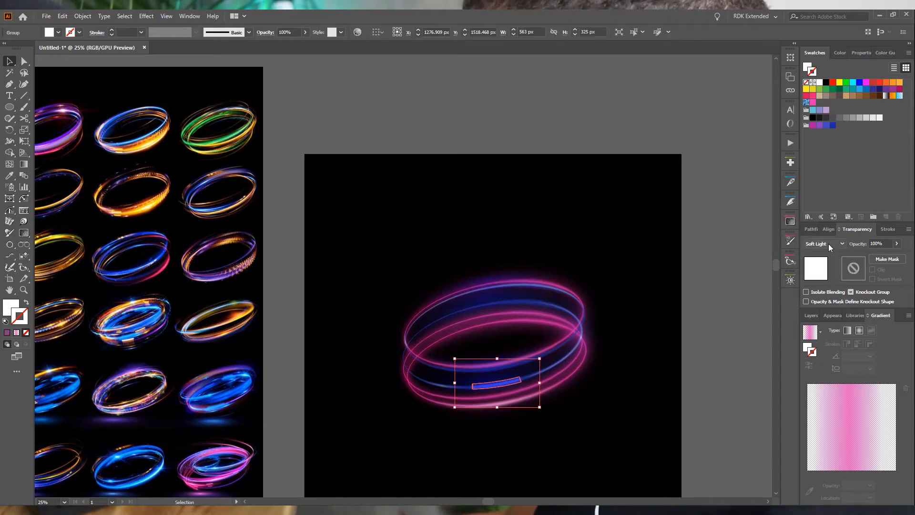
pyautogui.click(704, 381)
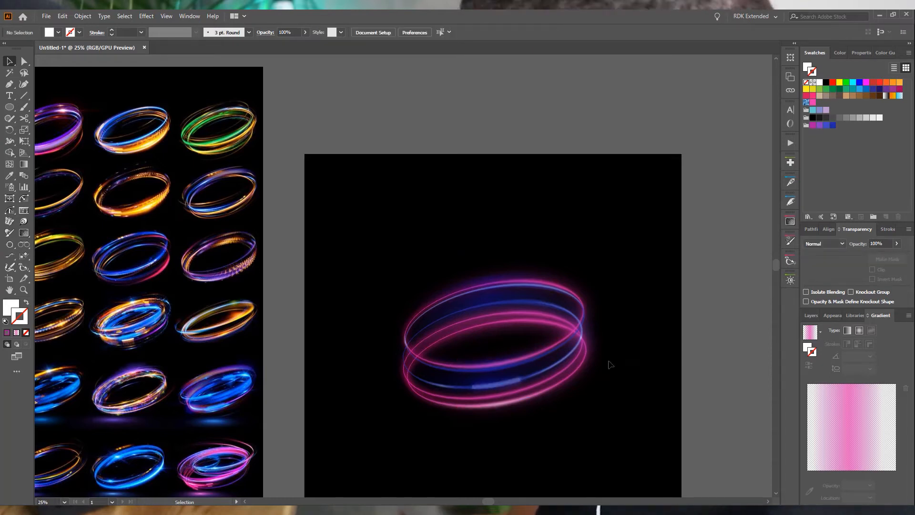
pyautogui.click(523, 379)
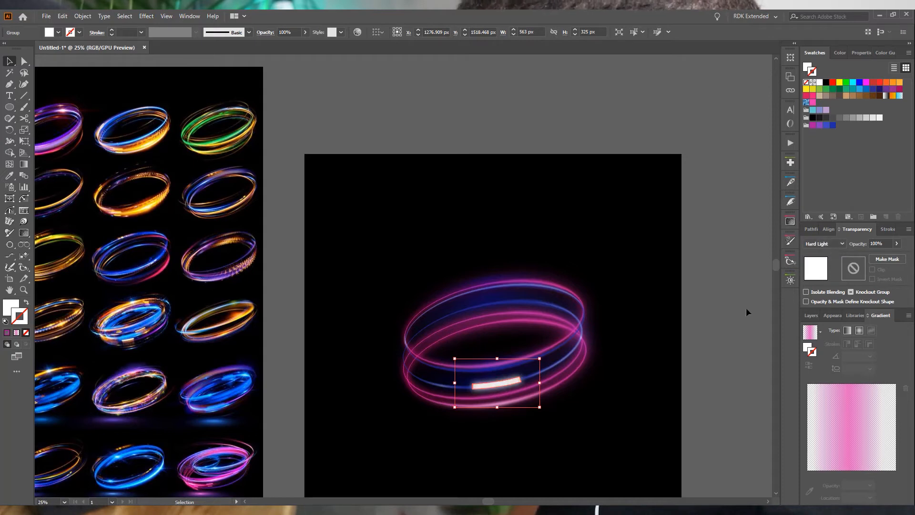
pyautogui.click(719, 341)
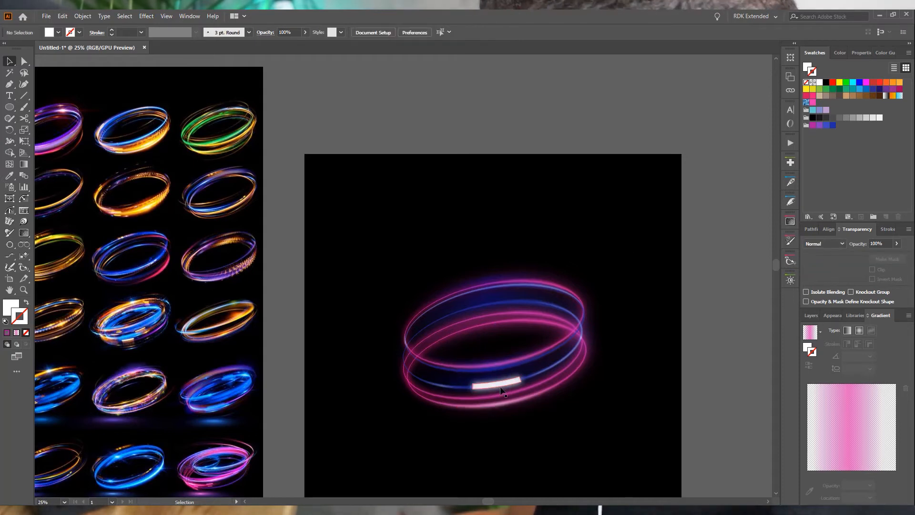
# - Lower the glowing patch group's opacity to 82%
pyautogui.scroll(3, 507, 379)
pyautogui.click(510, 376)
pyautogui.click(894, 245)
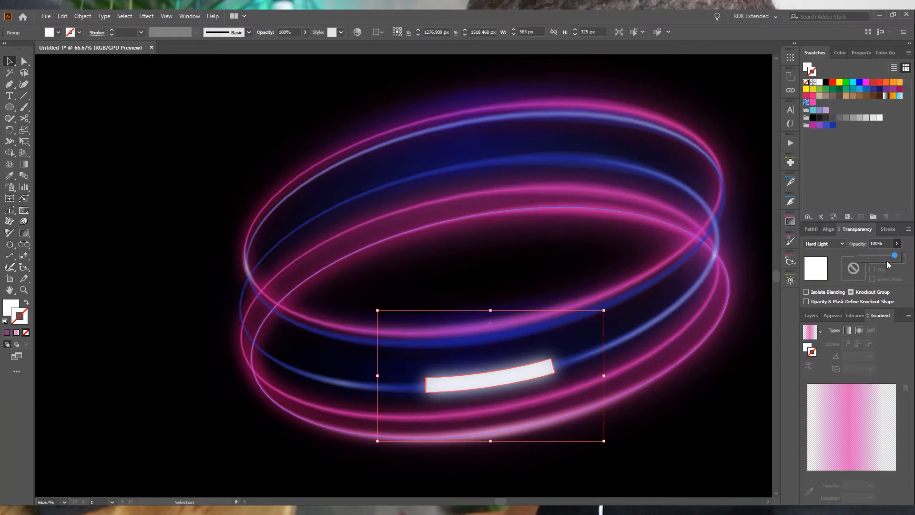
pyautogui.moveTo(888, 256); pyautogui.dragTo(888, 255)
pyautogui.scroll(-3, 660, 377)
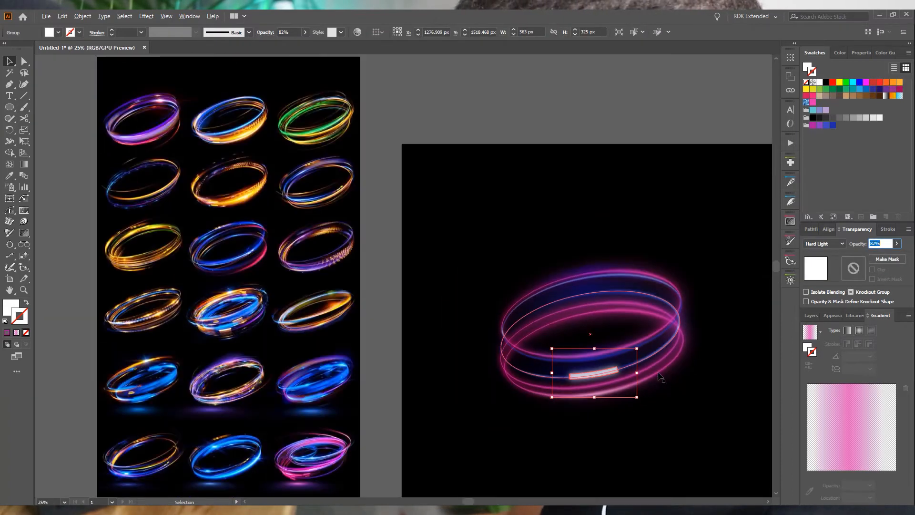
pyautogui.click(710, 338)
pyautogui.scroll(-2, 659, 415)
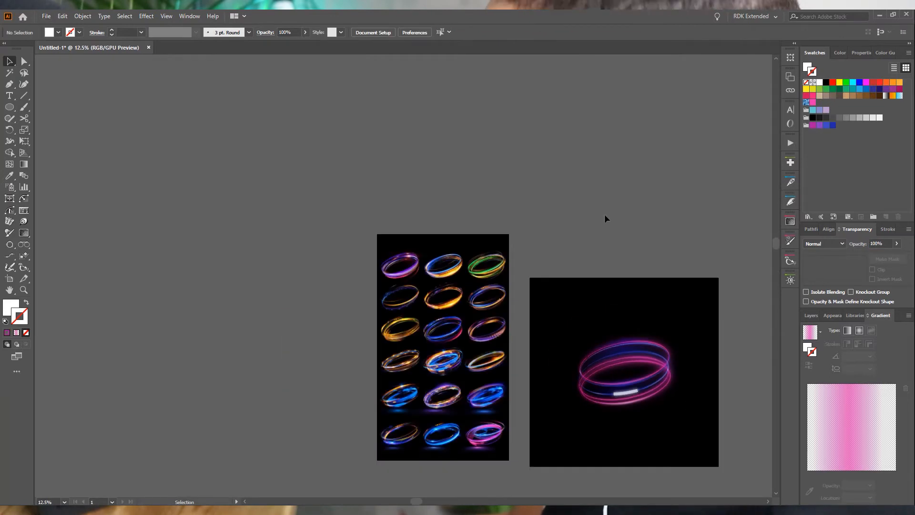
# - Draw a closed, curved white patch about 91 by 76 px on the lower left front of the blue ring with the Pen tool
pyautogui.scroll(3, 641, 400)
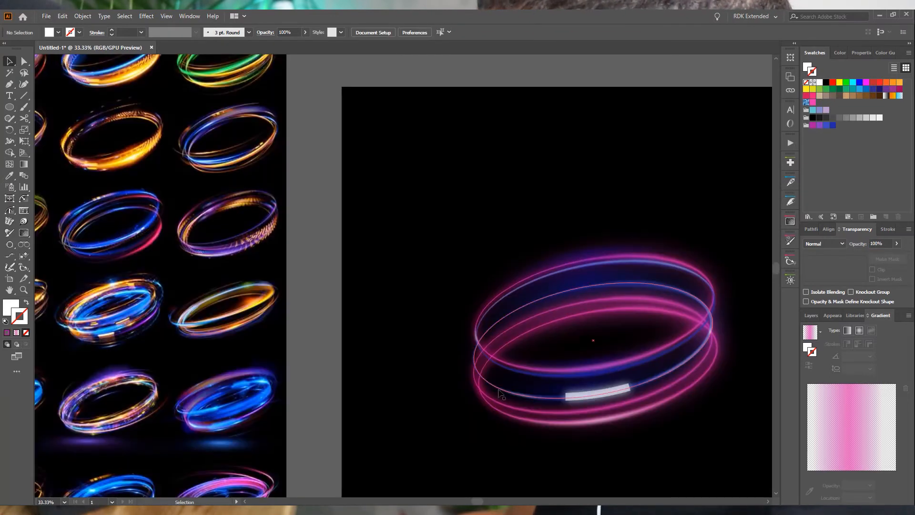
pyautogui.click(9, 84)
pyautogui.scroll(3, 475, 384)
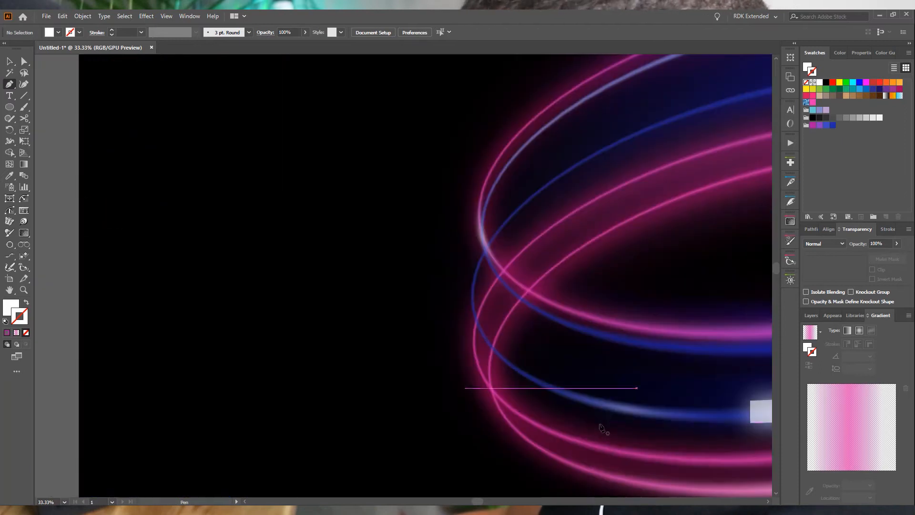
pyautogui.click(584, 388)
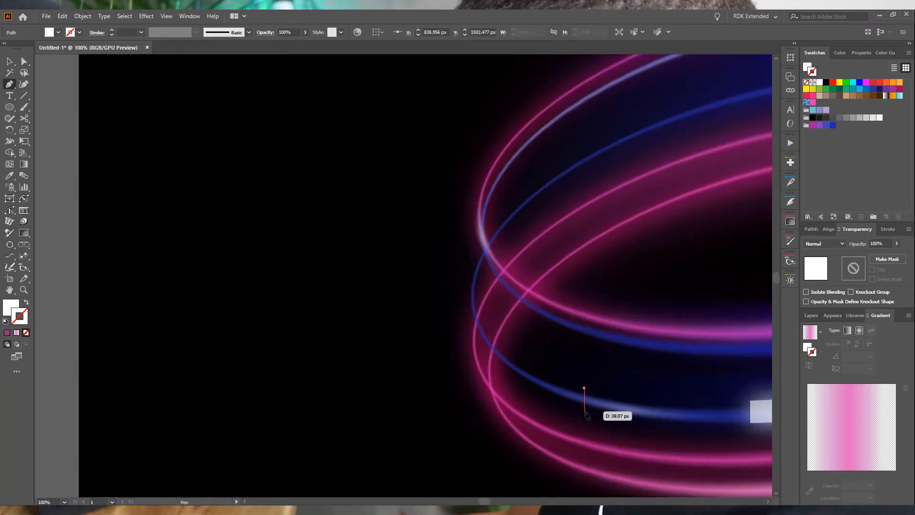
pyautogui.click(584, 411)
pyautogui.moveTo(530, 388); pyautogui.dragTo(519, 376)
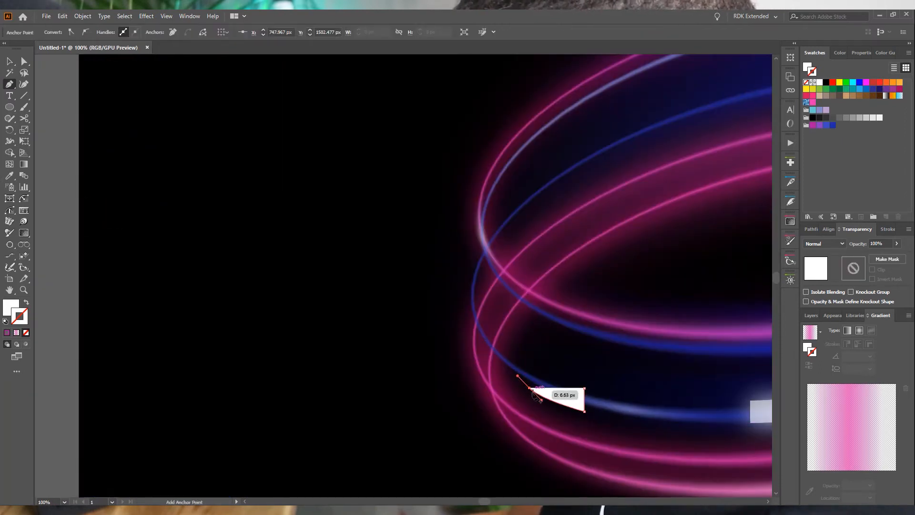
pyautogui.click(529, 365)
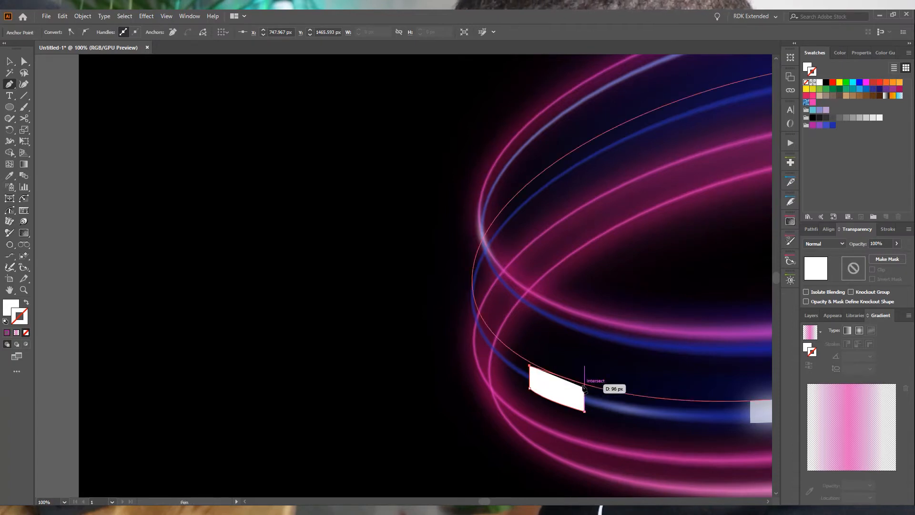
pyautogui.moveTo(584, 387); pyautogui.dragTo(605, 390)
pyautogui.scroll(-3, 592, 404)
pyautogui.keyDown('ctrl'); pyautogui.click(139, 204); pyautogui.keyUp('ctrl')
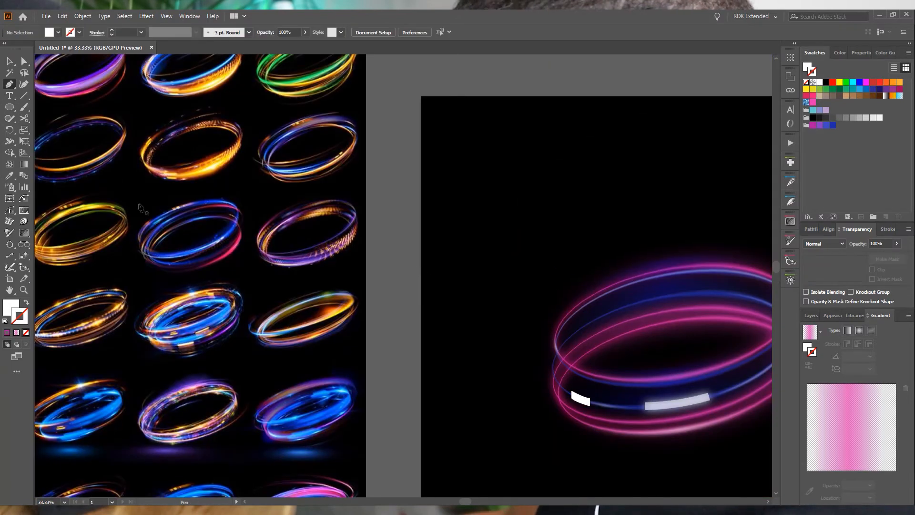
# - Duplicate the small white patch to the left of the rings and apply a 19.5 px Gaussian Blur to the copy
pyautogui.press('v')
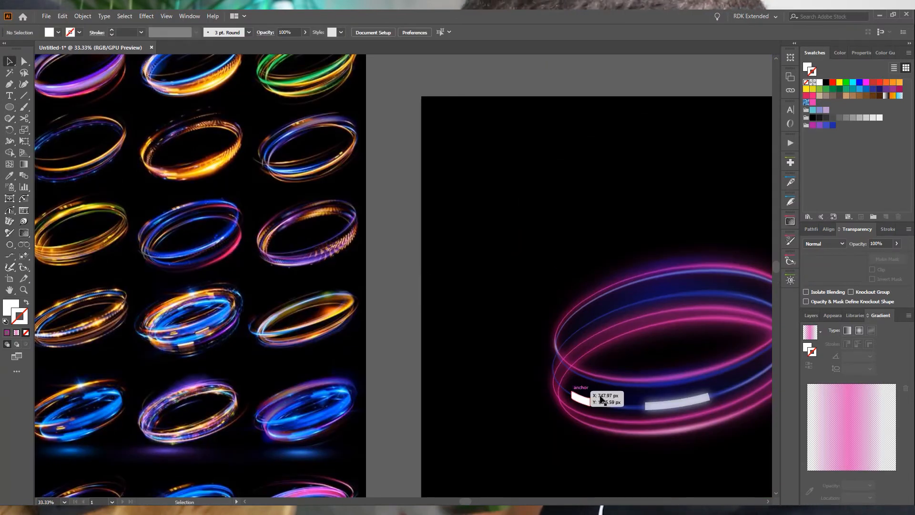
pyautogui.click(585, 403)
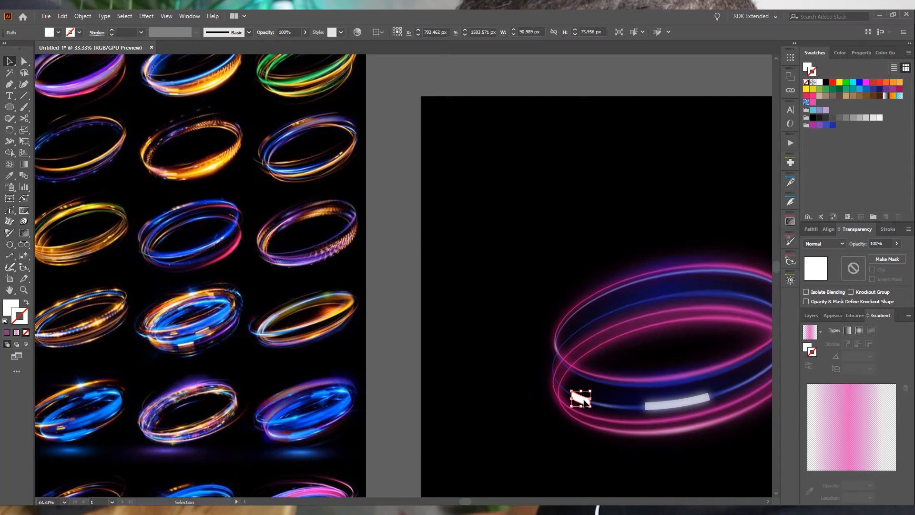
pyautogui.keyDown('alt'); pyautogui.moveTo(585, 402); pyautogui.dragTo(533, 406); pyautogui.keyUp('alt')
pyautogui.click(146, 16)
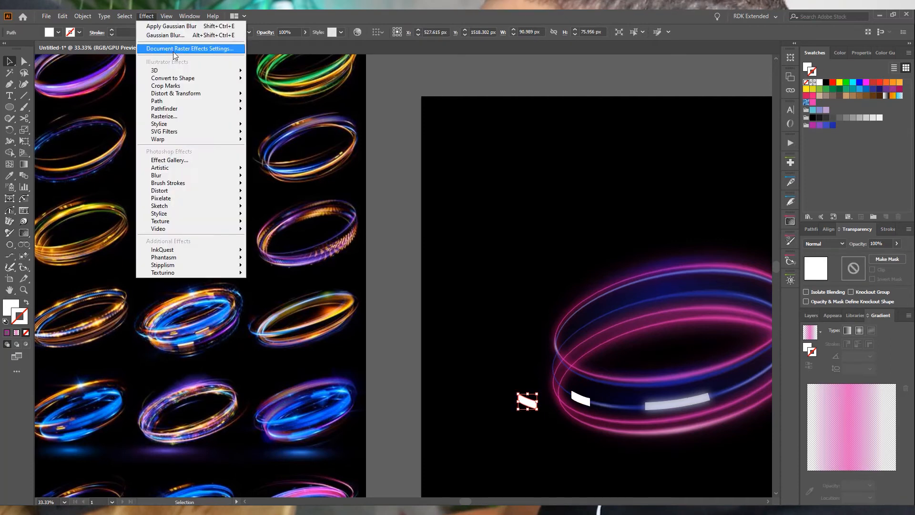
pyautogui.click(174, 35)
pyautogui.click(150, 176)
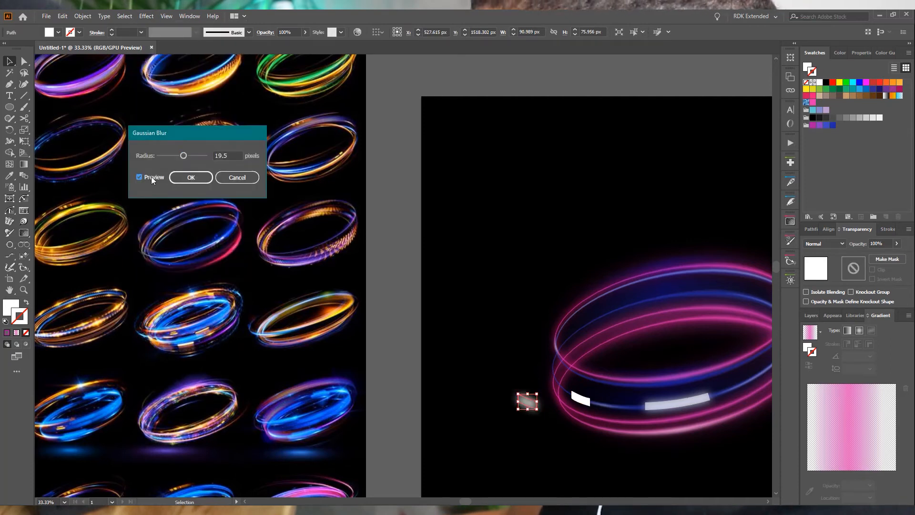
pyautogui.click(190, 179)
# - Move the small sharp white patch onto its blurred copy beside the rings and group the two
pyautogui.press('a')
pyautogui.click(581, 399)
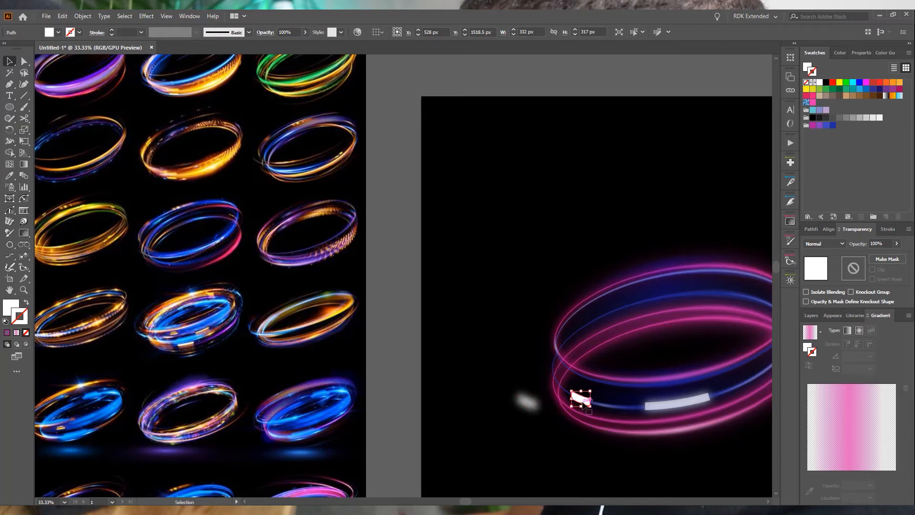
pyautogui.press('v')
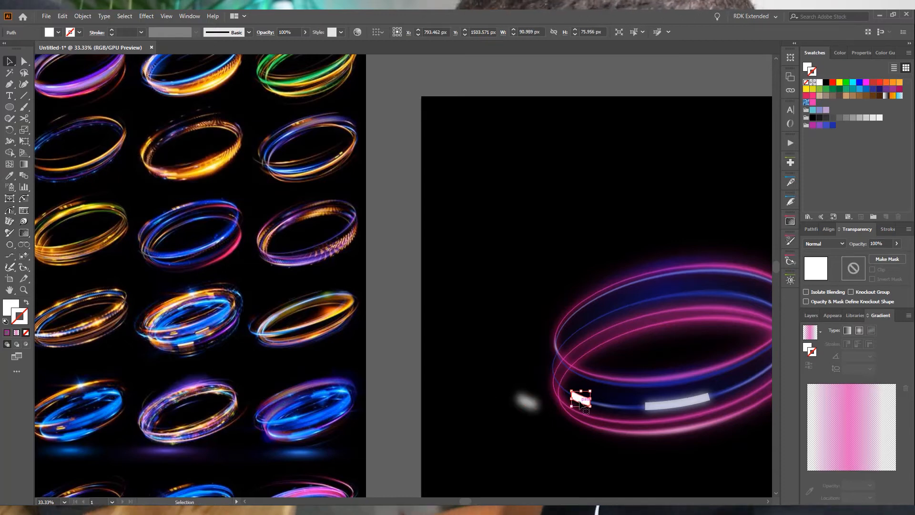
pyautogui.moveTo(585, 404); pyautogui.dragTo(544, 434)
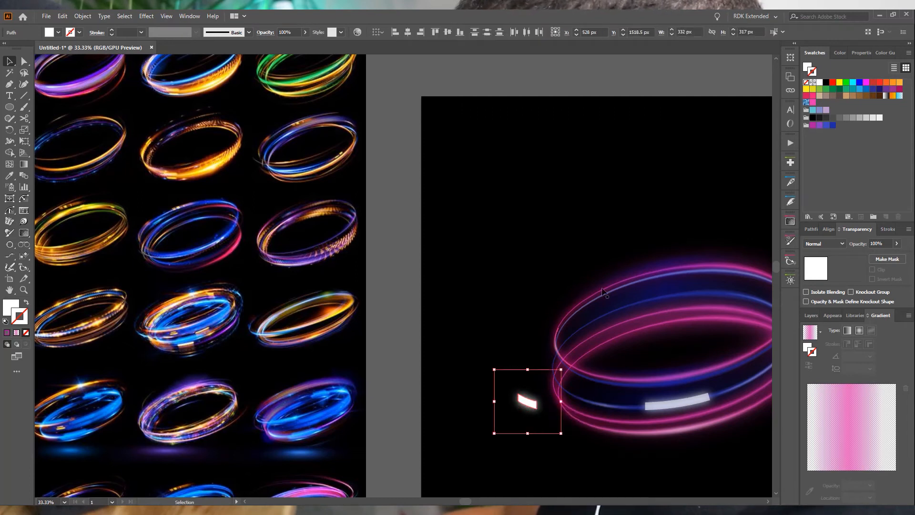
pyautogui.hotkey('ctrl', 'g')
# - Set the small patch group's blending mode to Hard Light and its opacity to 67%
pyautogui.press('a')
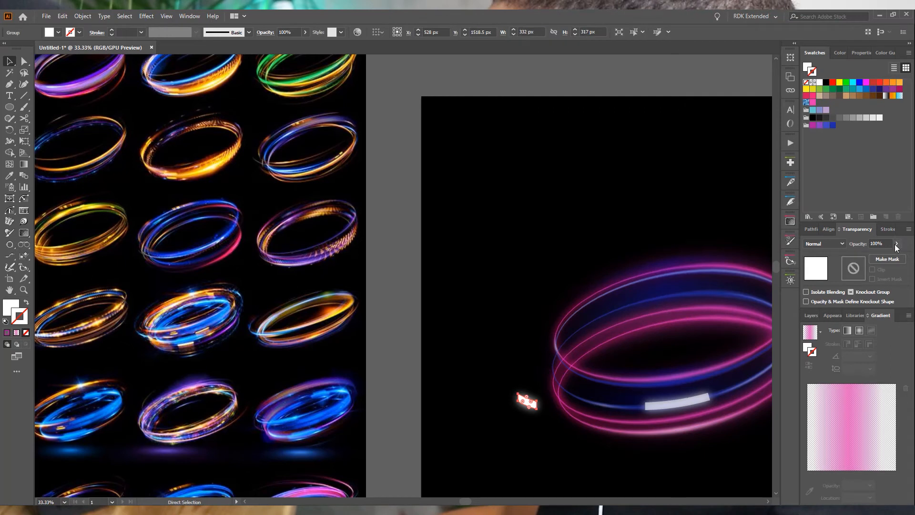
pyautogui.click(839, 244)
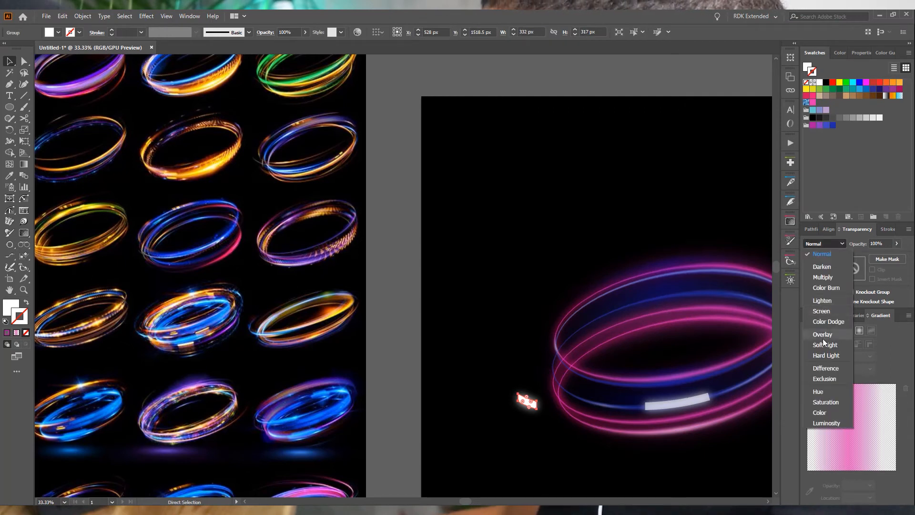
pyautogui.click(829, 355)
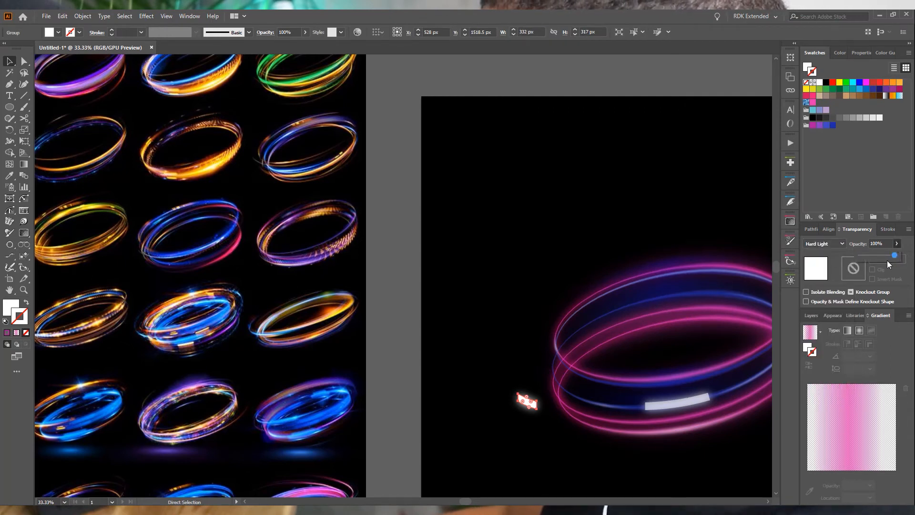
pyautogui.moveTo(885, 254); pyautogui.dragTo(882, 254)
# - Place the small glowing patch group back on the lower left front of the blue ring and fine-tune its position
pyautogui.moveTo(538, 404); pyautogui.dragTo(581, 405)
pyautogui.click(497, 380)
pyautogui.scroll(-3, 533, 423)
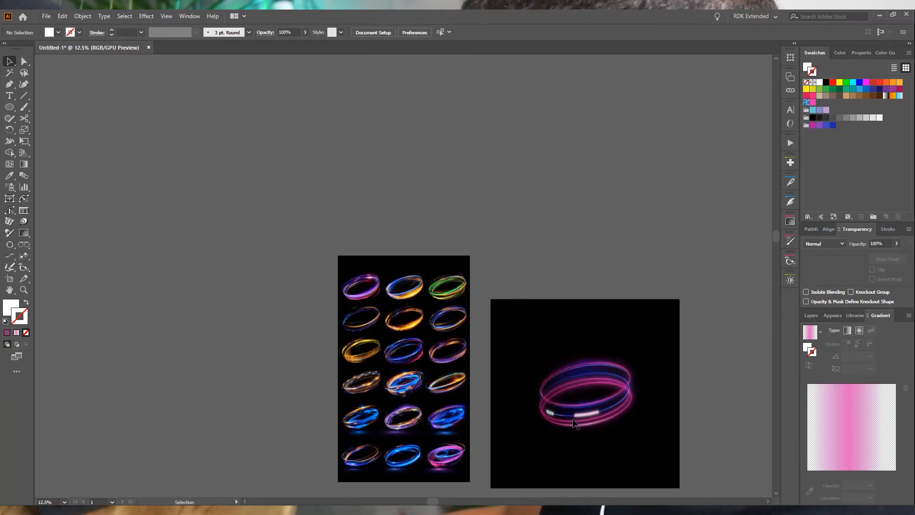
pyautogui.scroll(3, 574, 423)
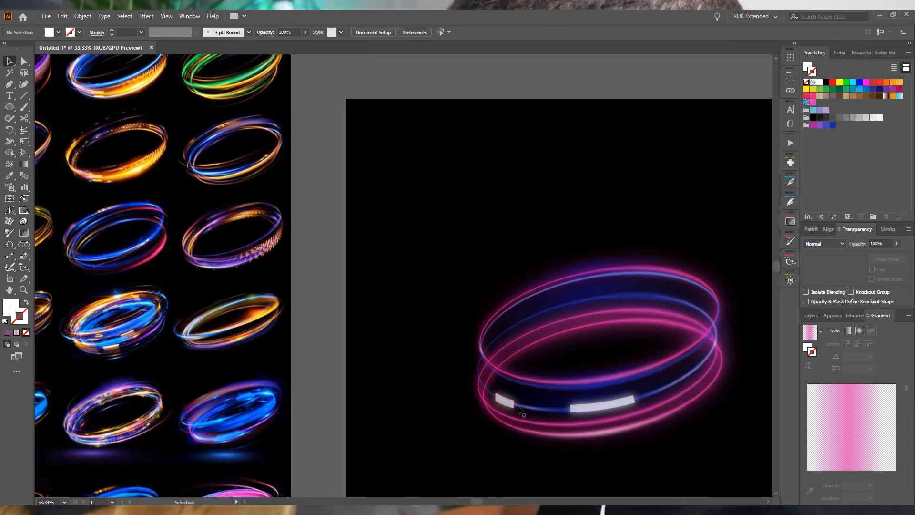
pyautogui.scroll(3, 520, 410)
pyautogui.moveTo(509, 403); pyautogui.dragTo(506, 401)
# - Compare the glowing patches on the rings with the light rings in the reference image, especially the pink and blue one
pyautogui.scroll(-3, 506, 408)
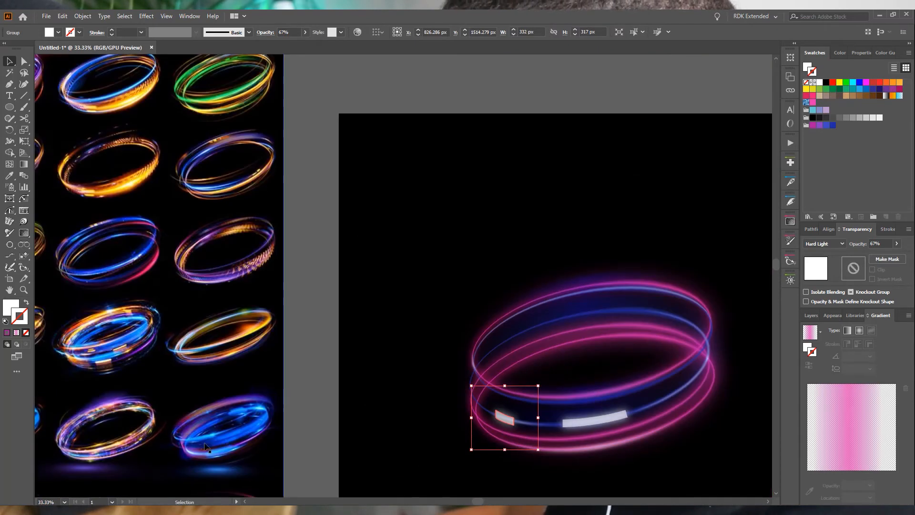
pyautogui.scroll(-1, 205, 446)
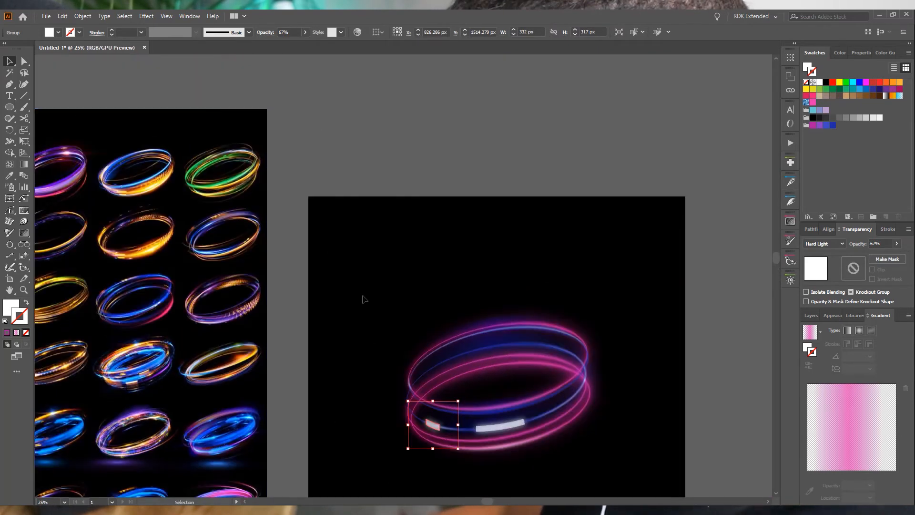
pyautogui.click(394, 196)
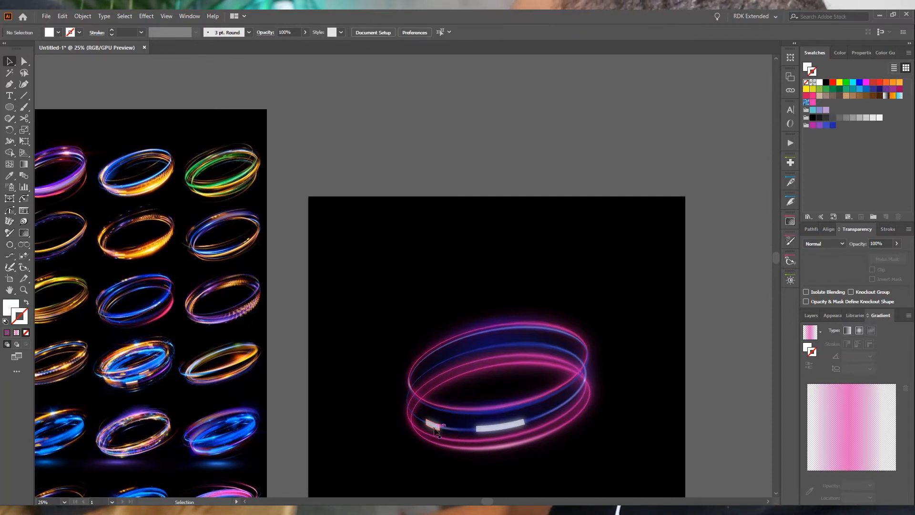
pyautogui.scroll(-5, 602, 385)
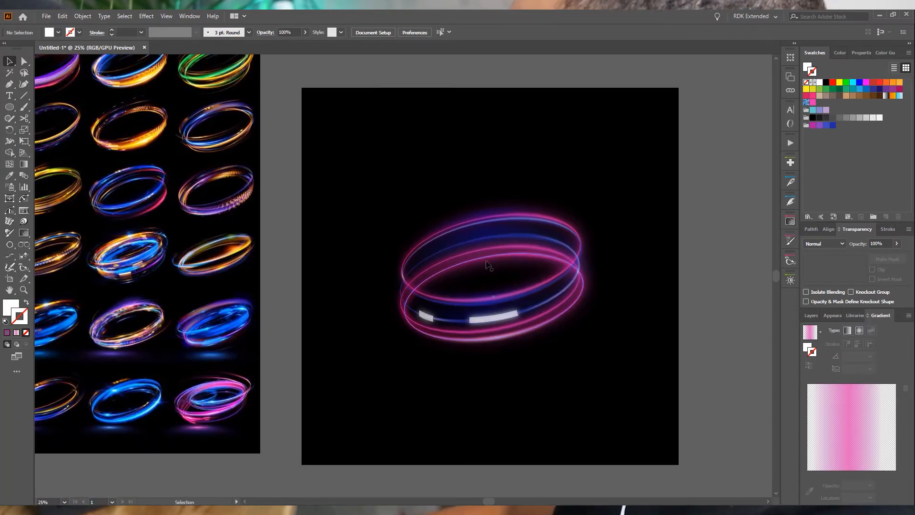
pyautogui.click(431, 314)
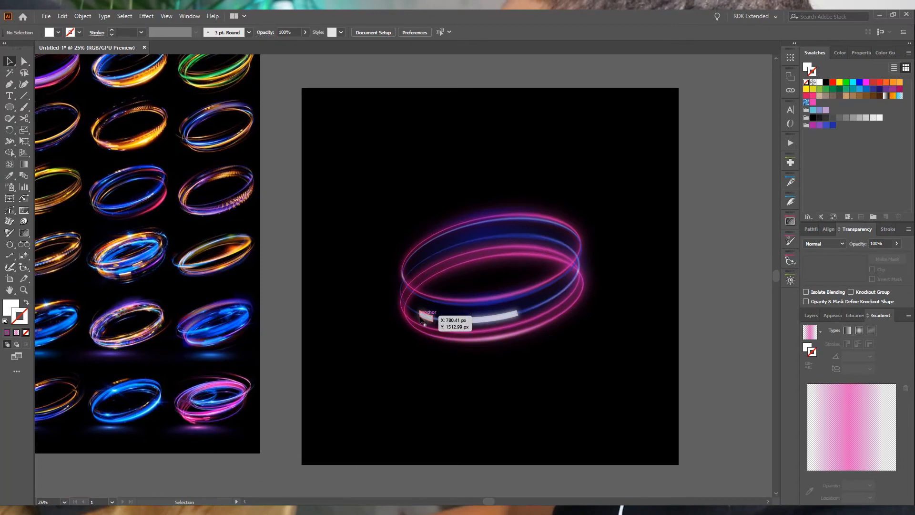
pyautogui.click(683, 296)
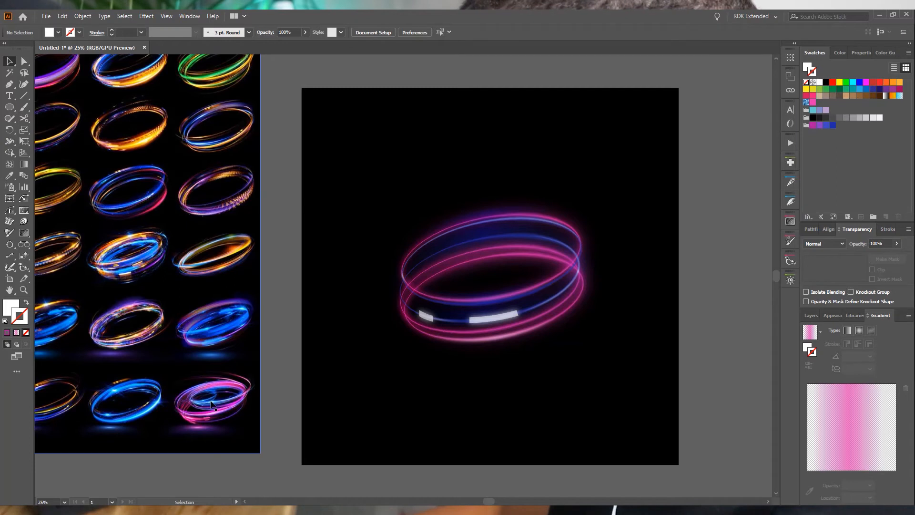
pyautogui.scroll(4, 194, 430)
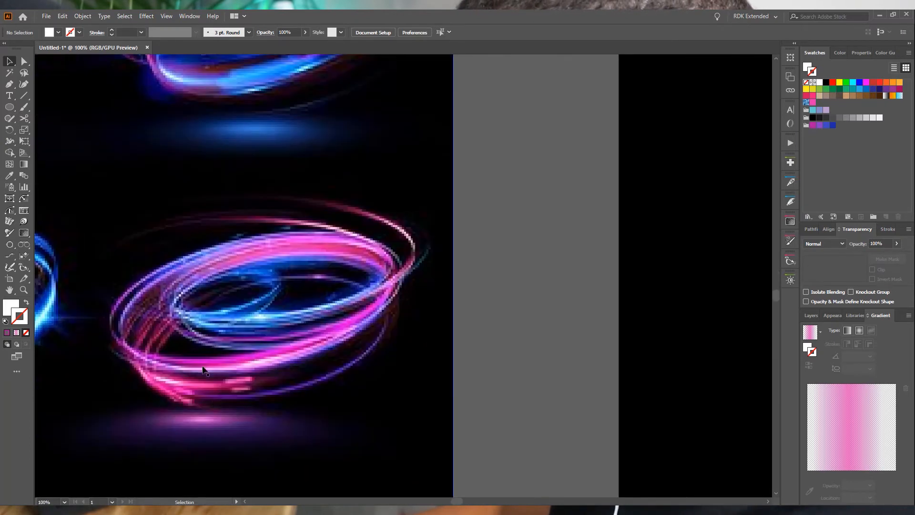
pyautogui.scroll(-4, 396, 341)
pyautogui.moveTo(652, 253); pyautogui.dragTo(511, 324)
pyautogui.scroll(3, 500, 318)
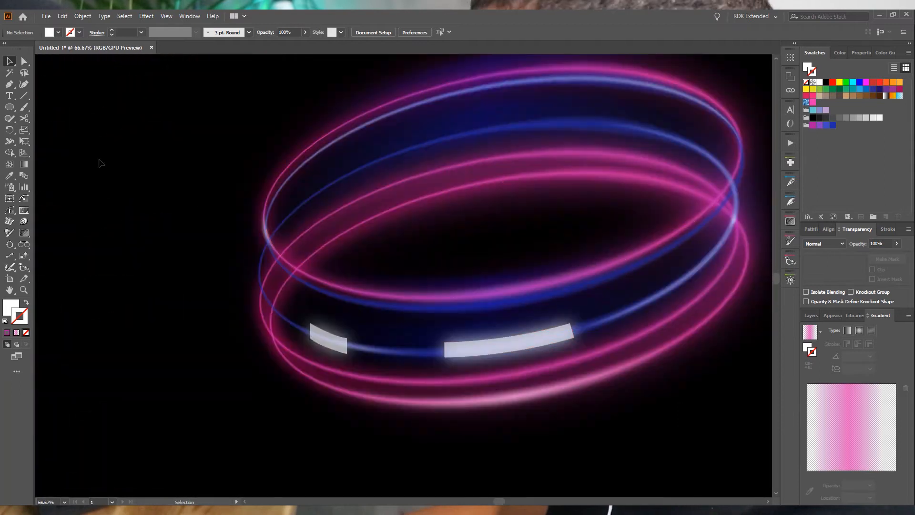
# - Draw an open curved path about 202 px long along the front of the upper pink ring with the Pen tool
pyautogui.click(9, 84)
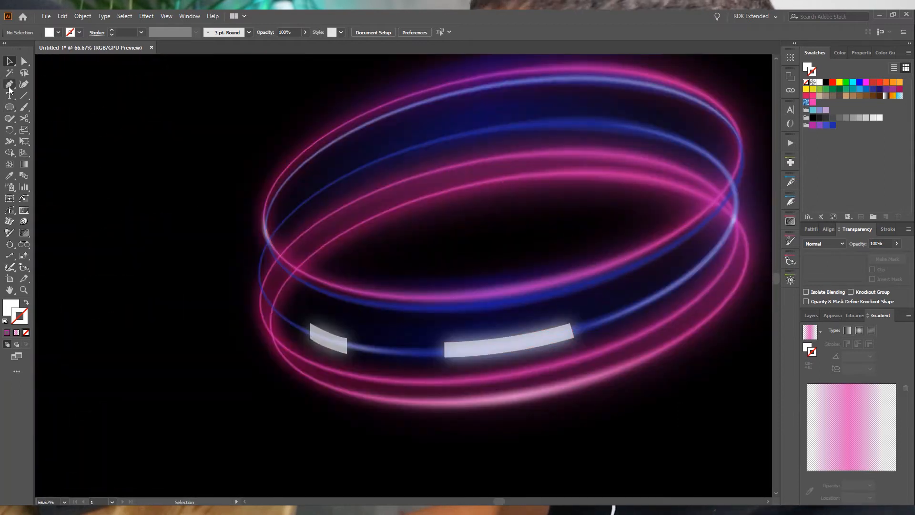
pyautogui.click(425, 296)
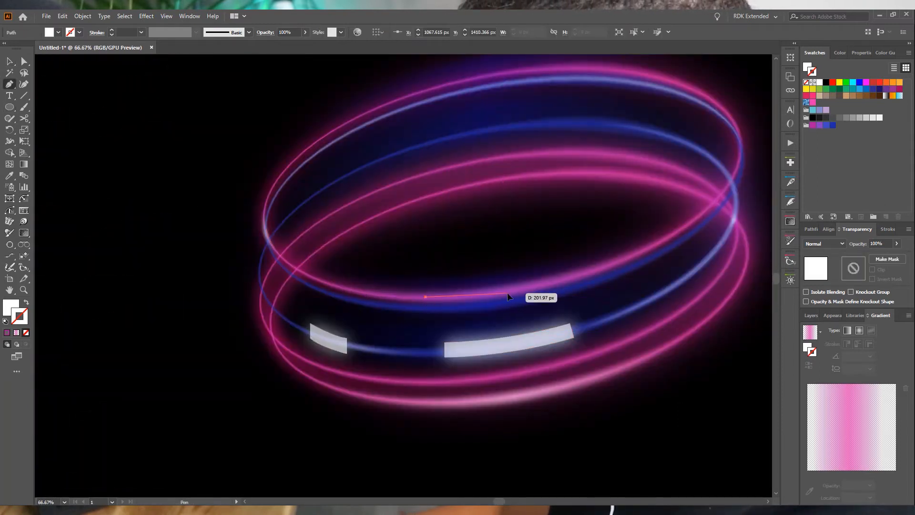
pyautogui.moveTo(507, 294); pyautogui.dragTo(577, 287)
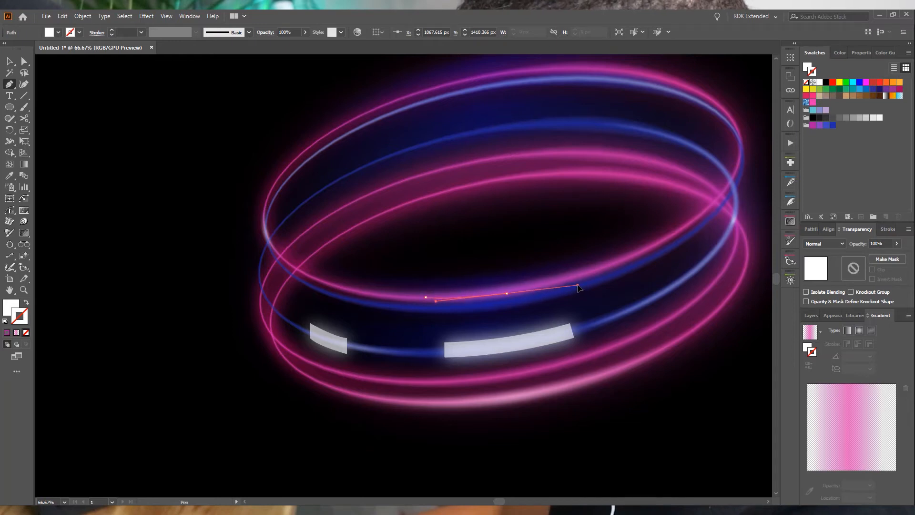
pyautogui.click(507, 294)
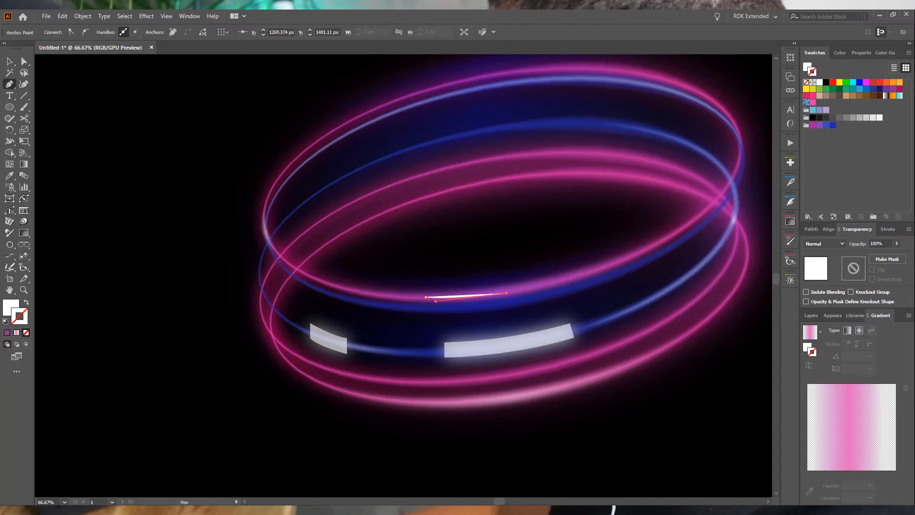
# - Remove the short curve's fill and give it a white 10 pt stroke
pyautogui.press('d')
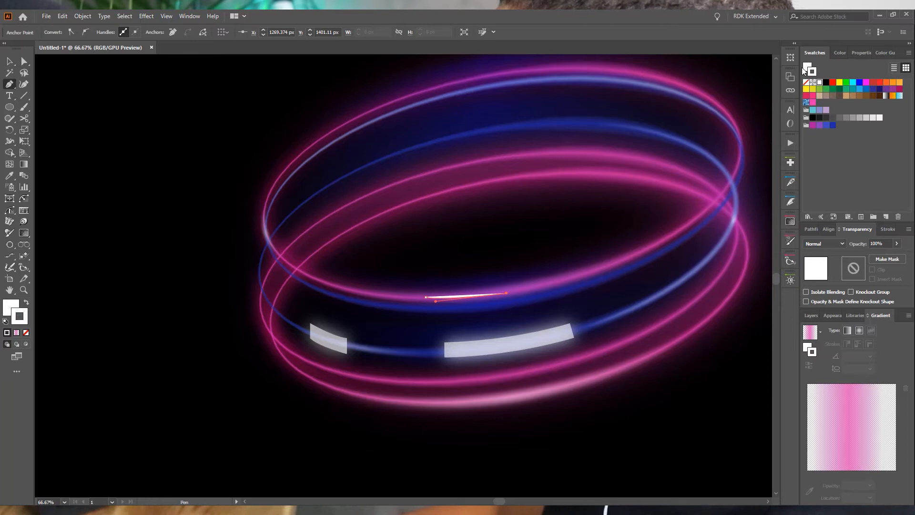
pyautogui.click(806, 82)
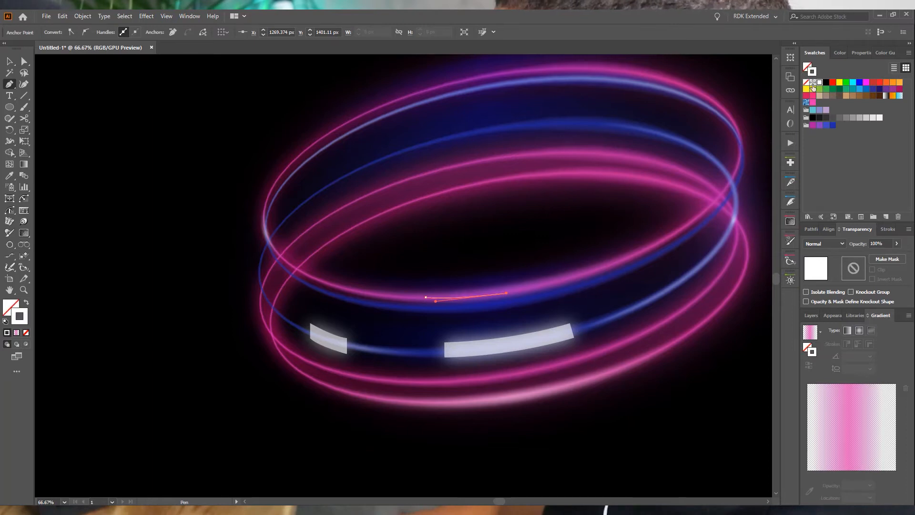
pyautogui.click(888, 230)
pyautogui.click(837, 161)
pyautogui.click(836, 162)
pyautogui.click(836, 162)
pyautogui.click(836, 162)
pyautogui.click(836, 162)
pyautogui.click(836, 162)
pyautogui.click(836, 162)
pyautogui.click(836, 162)
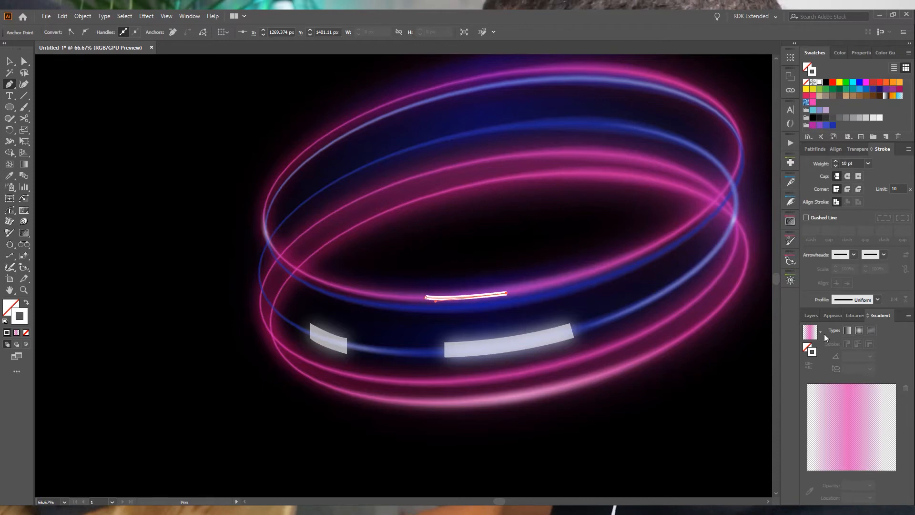
# - Apply the elliptical width profile that tapers at both ends to the white curve and set its stroke weight to 18 pt
pyautogui.click(877, 299)
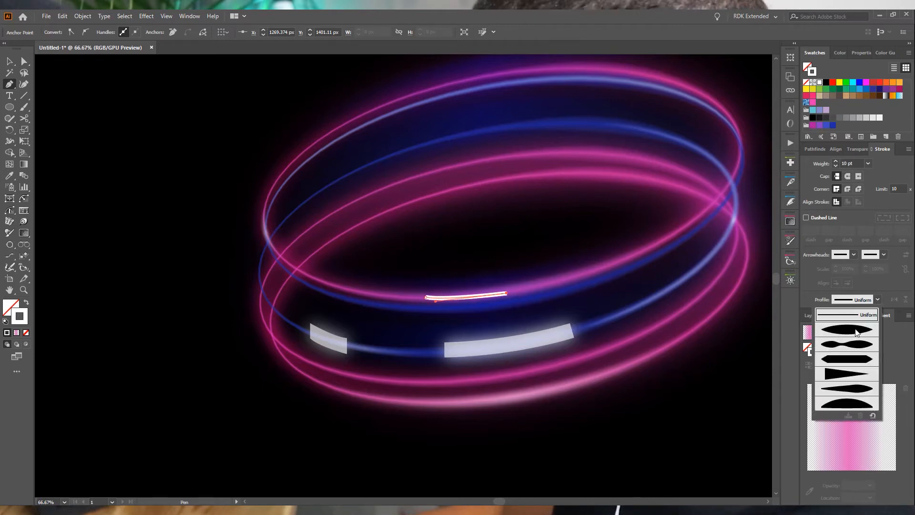
pyautogui.click(856, 329)
pyautogui.click(837, 161)
pyautogui.click(837, 161)
pyautogui.click(836, 161)
pyautogui.click(837, 161)
pyautogui.click(836, 161)
pyautogui.click(836, 161)
pyautogui.click(837, 161)
pyautogui.click(837, 161)
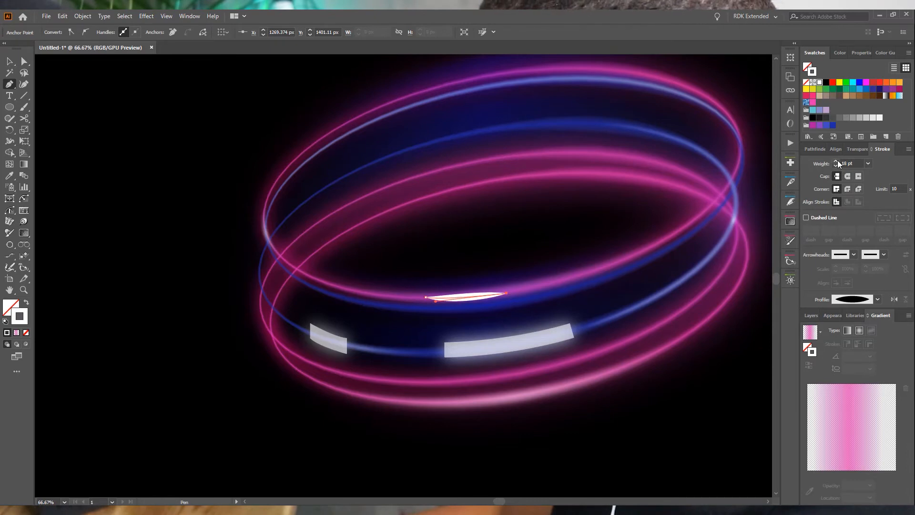
# - Apply a 4.4 px Gaussian Blur to the tapered white highlight on the pink ring
pyautogui.click(144, 18)
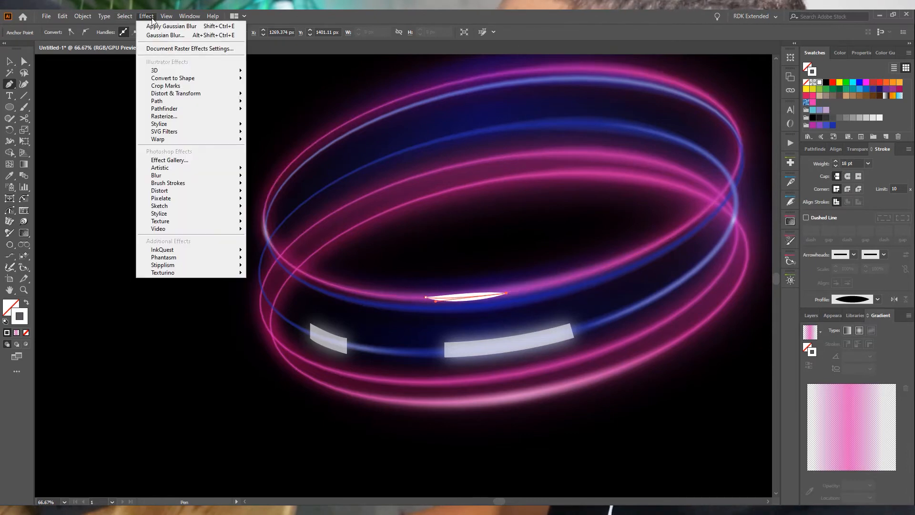
pyautogui.click(169, 35)
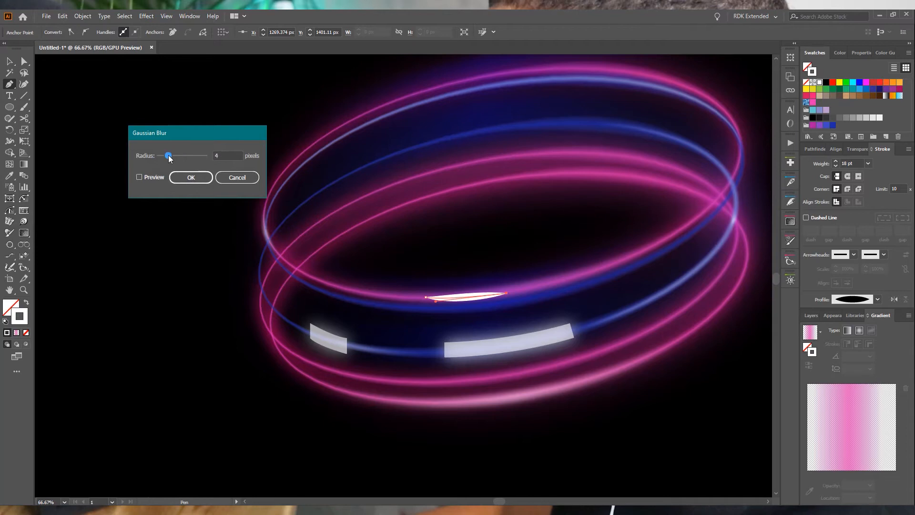
pyautogui.click(139, 177)
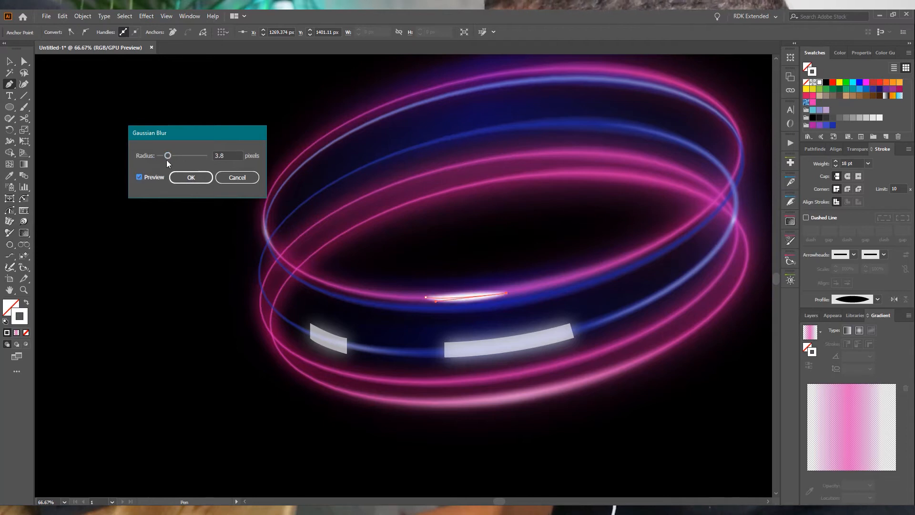
pyautogui.moveTo(164, 158); pyautogui.dragTo(167, 158)
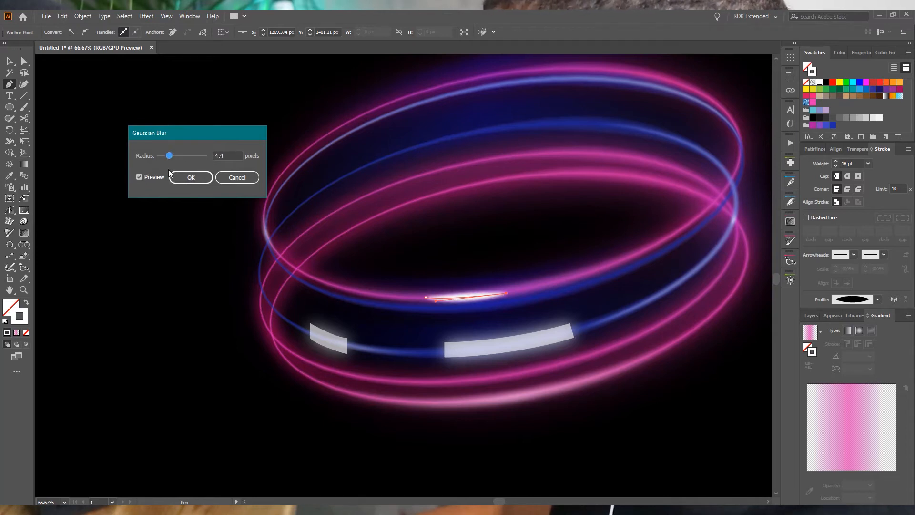
pyautogui.click(181, 175)
pyautogui.press('v')
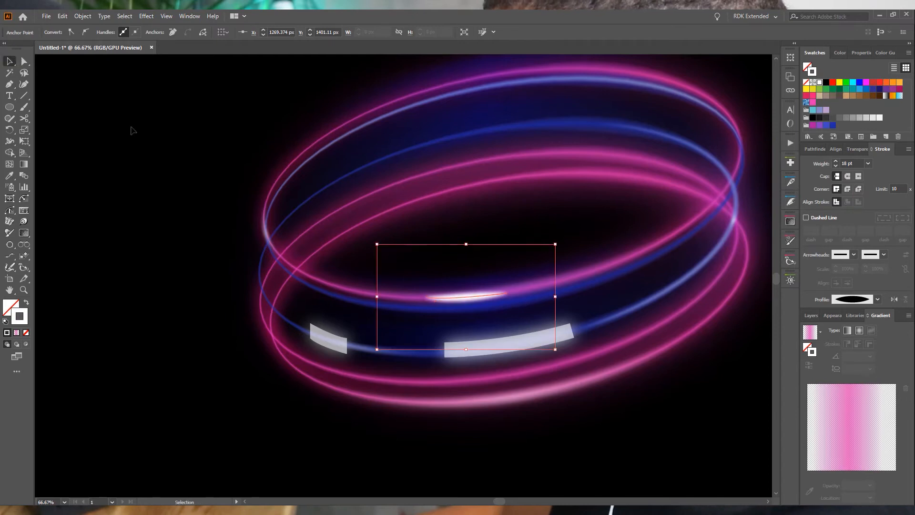
pyautogui.click(362, 282)
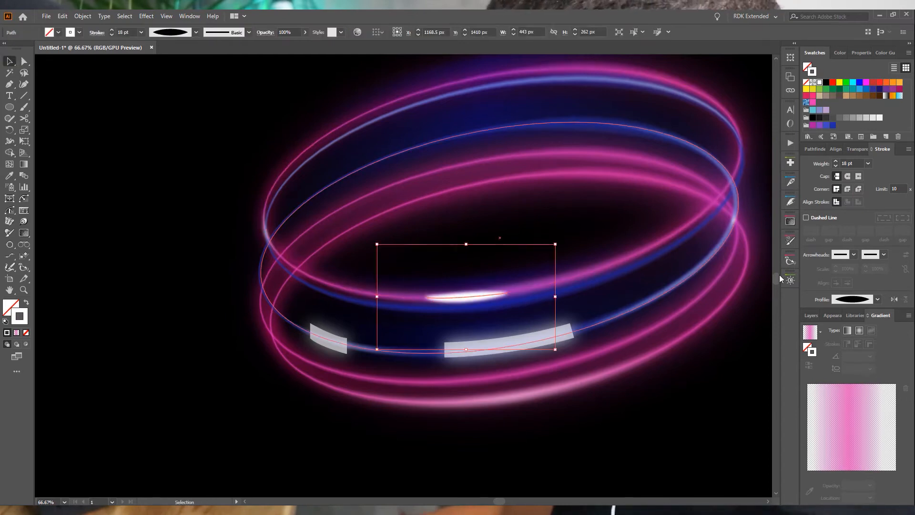
pyautogui.click(146, 16)
pyautogui.click(165, 35)
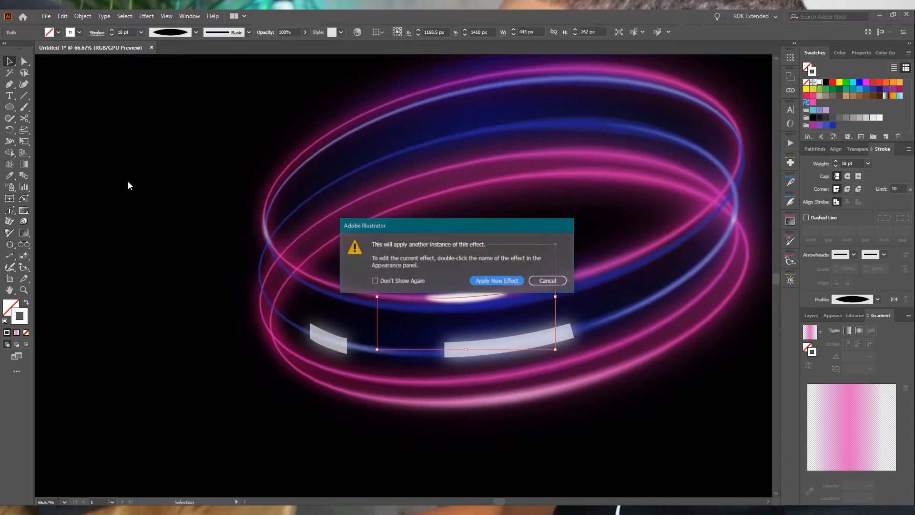
pyautogui.click(547, 281)
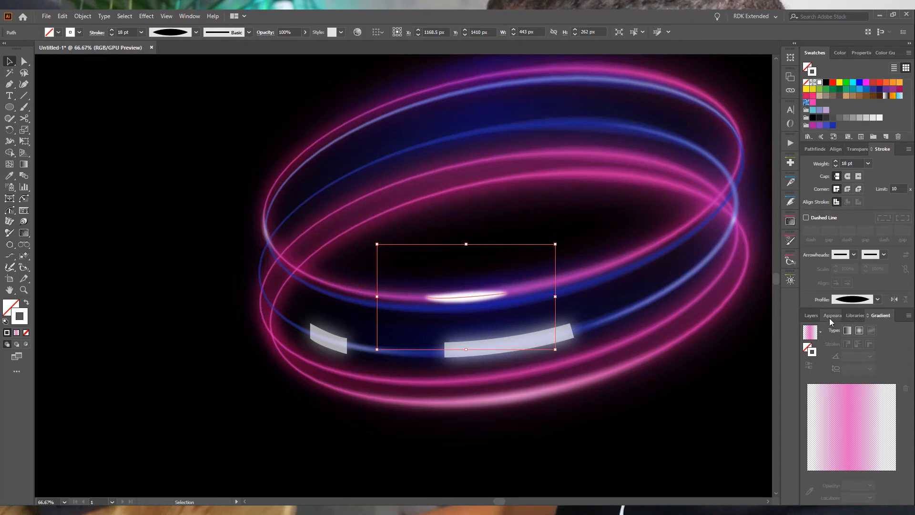
# - Set the Gaussian Blur radius of the front copy of the white highlight on the upper pink ring to 32.5 px
pyautogui.click(831, 315)
pyautogui.click(846, 367)
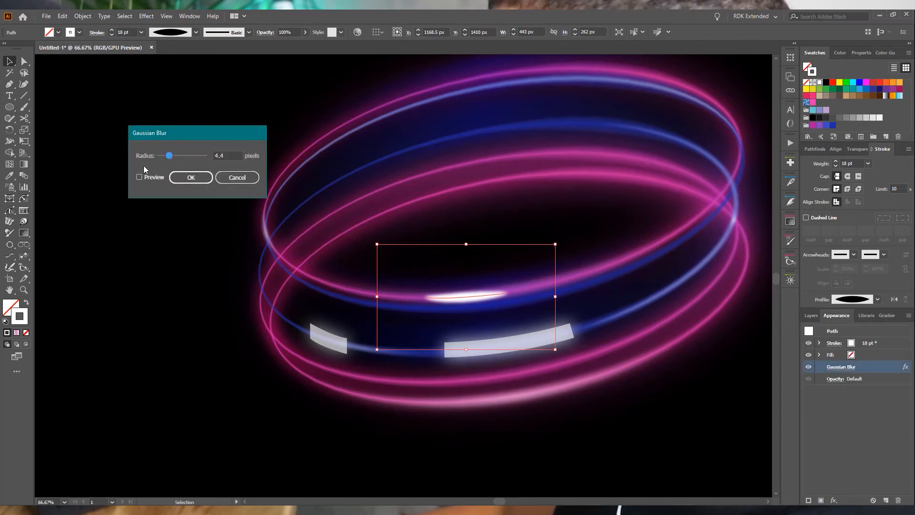
pyautogui.click(140, 177)
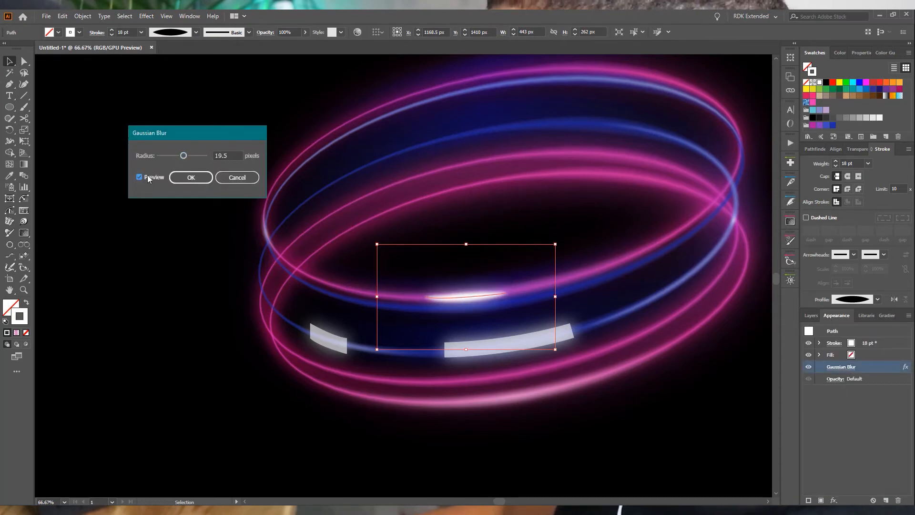
pyautogui.moveTo(184, 157); pyautogui.dragTo(190, 156)
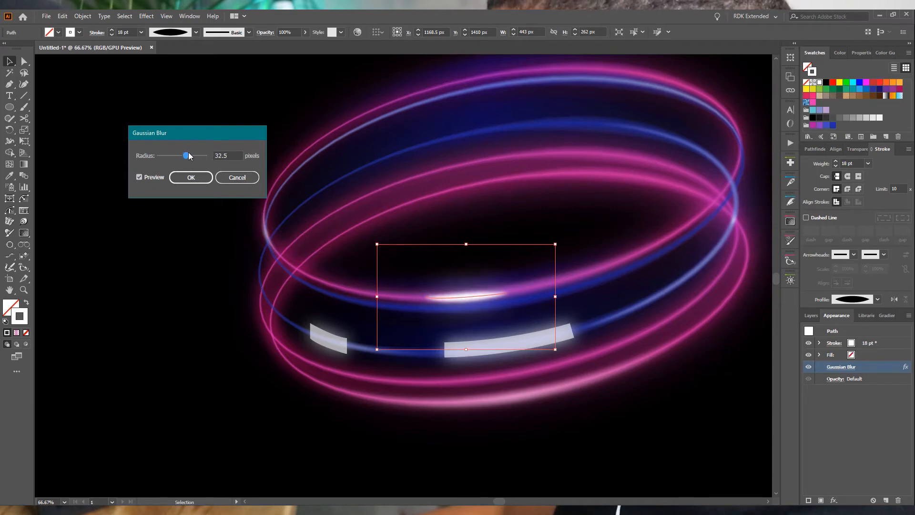
pyautogui.click(191, 178)
pyautogui.scroll(-3, 251, 394)
pyautogui.click(651, 275)
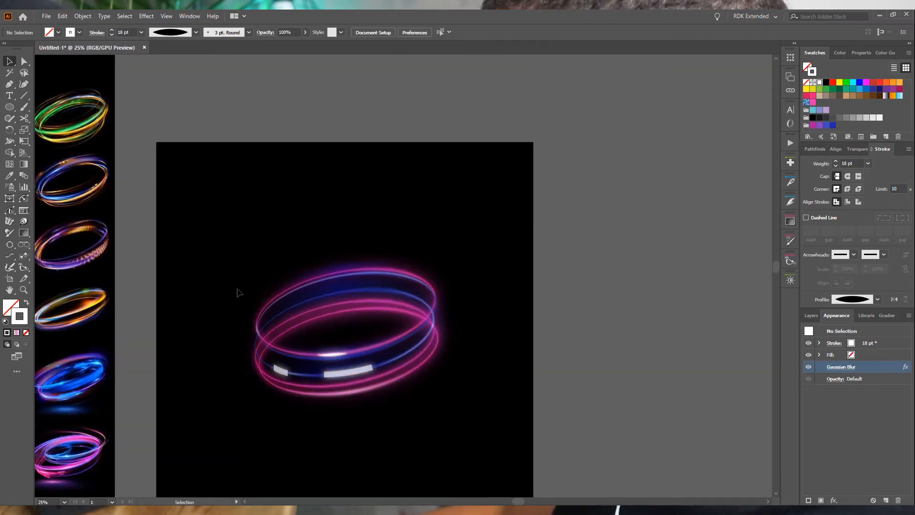
# - Reduce the stroke weight of the blurred white highlight on the front of the upper pink ring to 12 pt
pyautogui.click(337, 360)
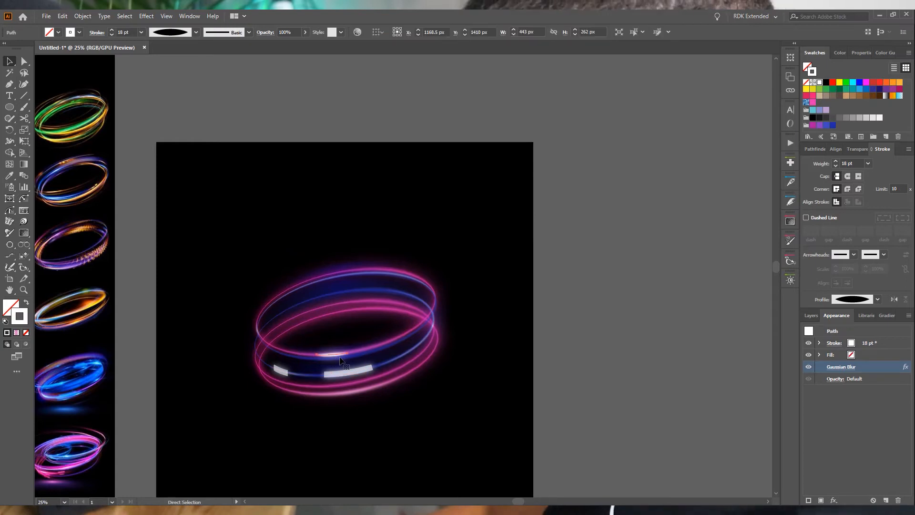
pyautogui.click(664, 337)
pyautogui.scroll(3, 272, 352)
pyautogui.click(444, 364)
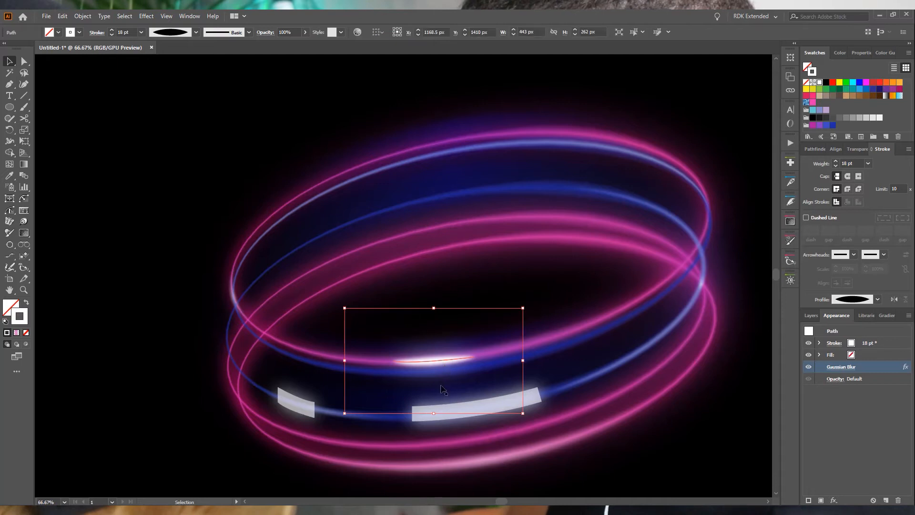
pyautogui.scroll(-2, 434, 377)
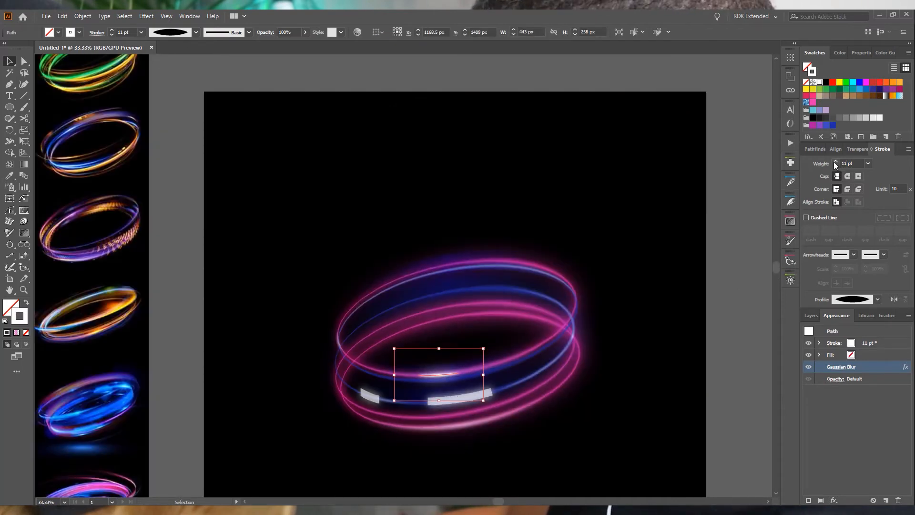
pyautogui.click(757, 262)
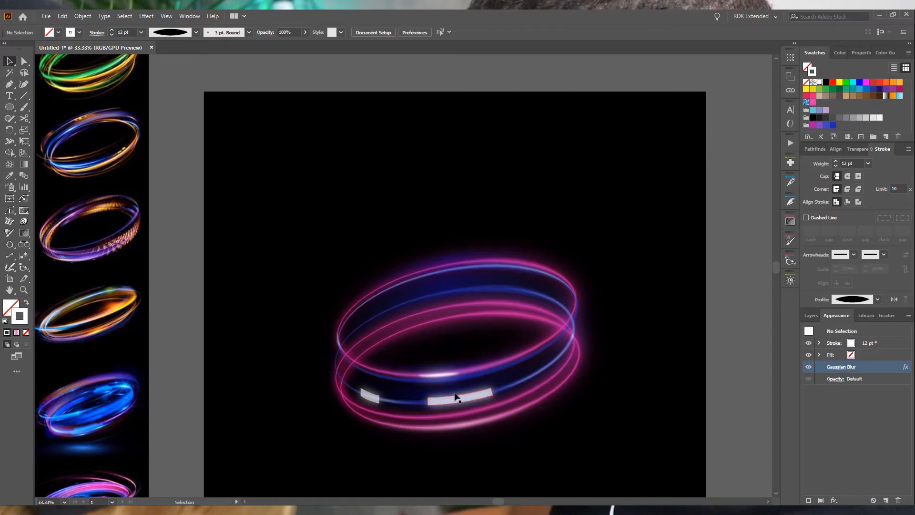
# - Lower the opacity of the white highlight on the front of the upper pink ring to 85%
pyautogui.scroll(2, 448, 384)
pyautogui.click(437, 364)
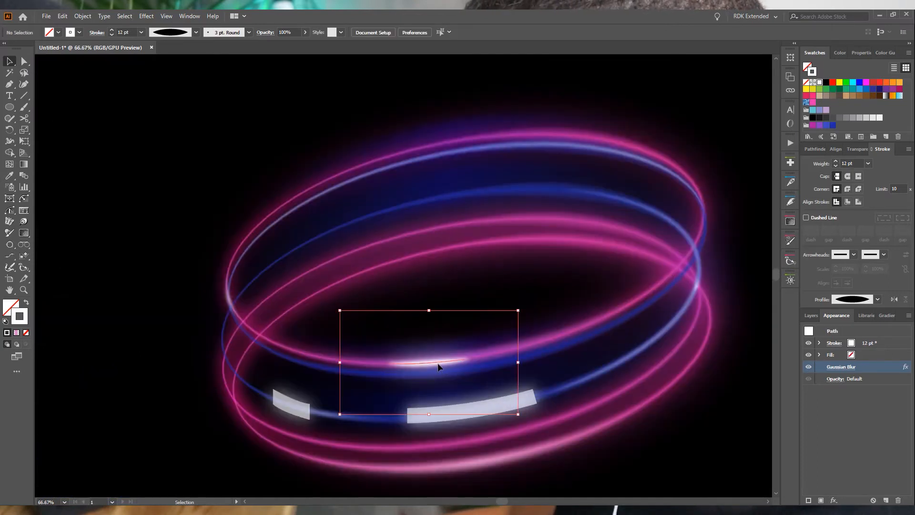
pyautogui.scroll(-2, 677, 412)
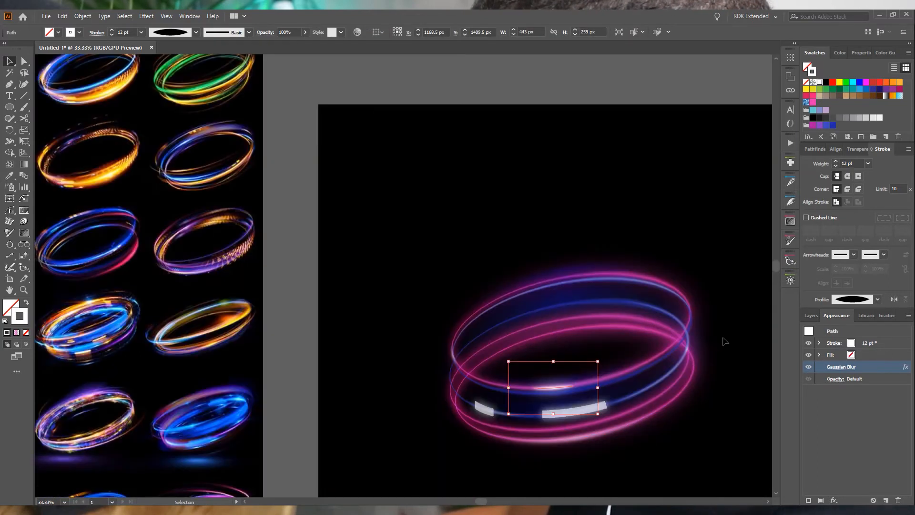
pyautogui.scroll(-2, 656, 377)
pyautogui.click(867, 150)
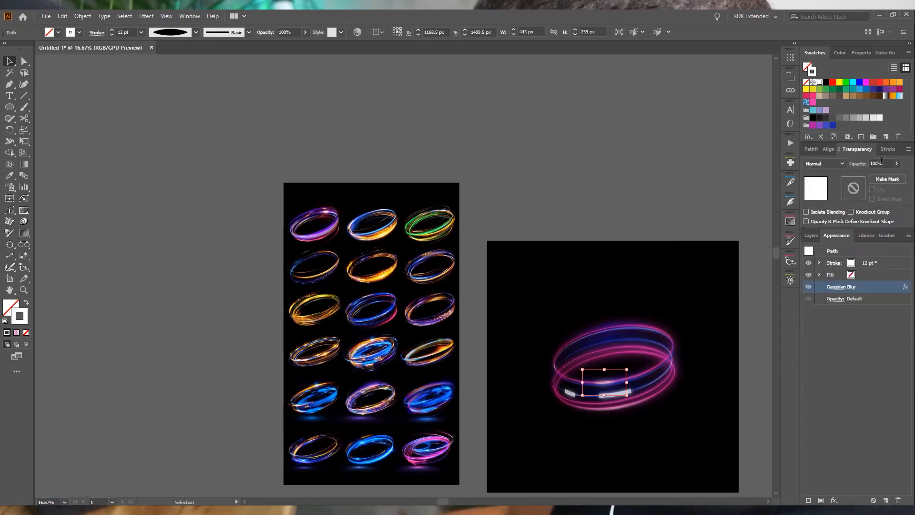
pyautogui.moveTo(897, 165)
pyautogui.mouseDown()
pyautogui.moveTo(881, 177)
pyautogui.moveTo(894, 175)
pyautogui.mouseUp()
pyautogui.click(679, 204)
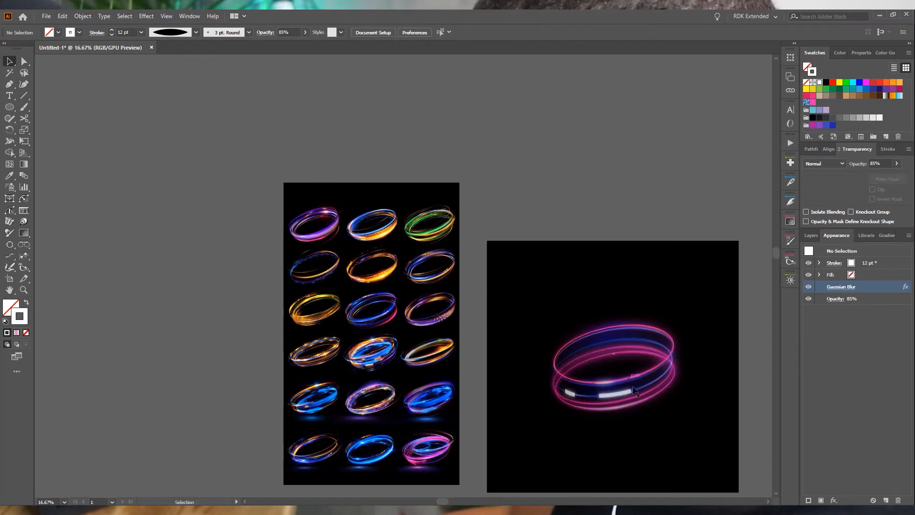
# - Draw a short open curve along the back right end of the upper light-blue ring with the Pen tool
pyautogui.scroll(2, 687, 423)
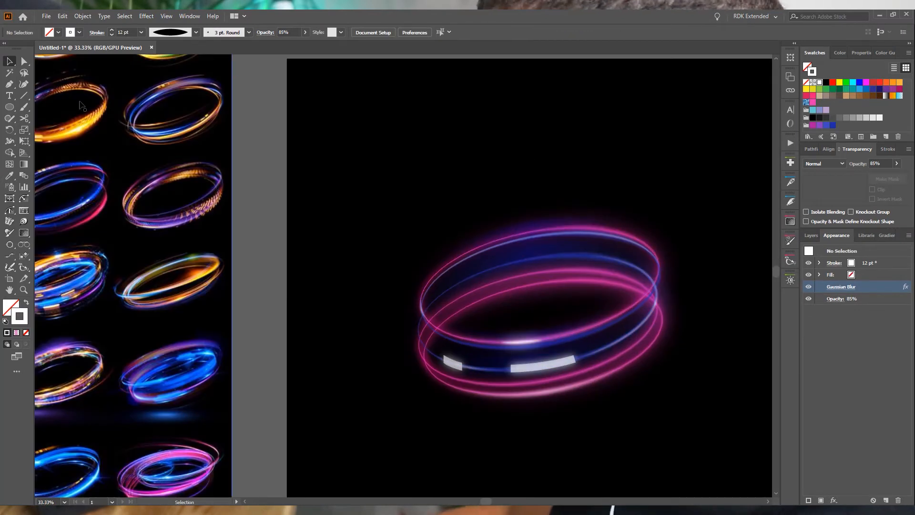
pyautogui.click(9, 84)
pyautogui.scroll(2, 563, 247)
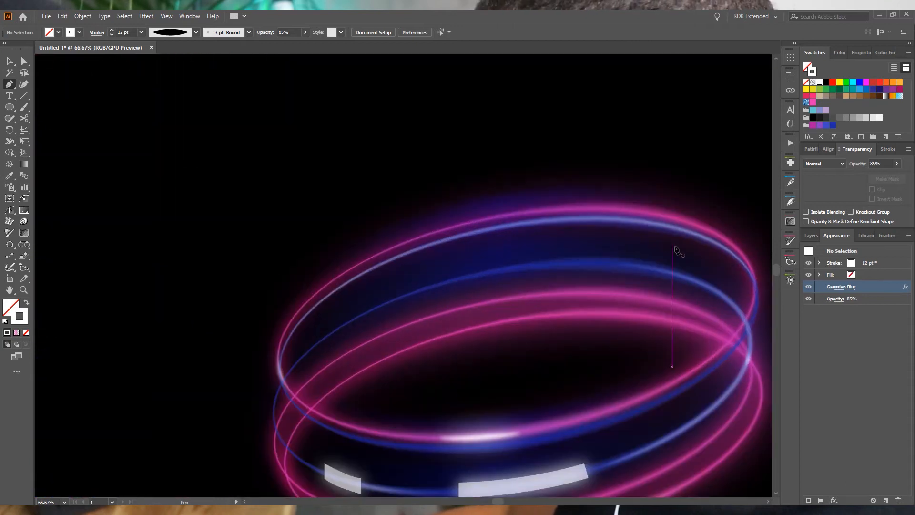
pyautogui.click(679, 230)
pyautogui.moveTo(727, 249); pyautogui.dragTo(739, 258)
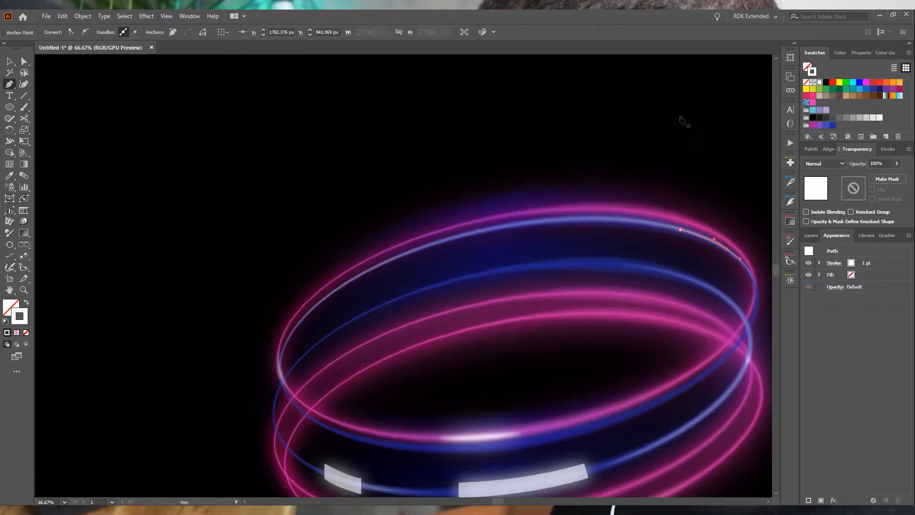
# - Copy the front highlight's 12 pt white stroke and 85% opacity onto the new curve and apply the elliptical width profile tapered at both ends
pyautogui.scroll(-1, 515, 373)
pyautogui.click(8, 176)
pyautogui.click(492, 421)
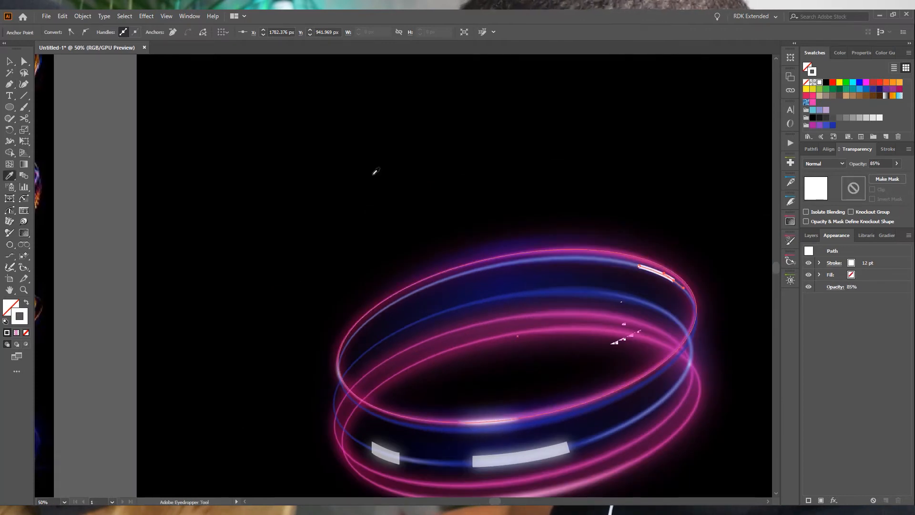
pyautogui.click(881, 149)
pyautogui.click(875, 300)
pyautogui.click(852, 331)
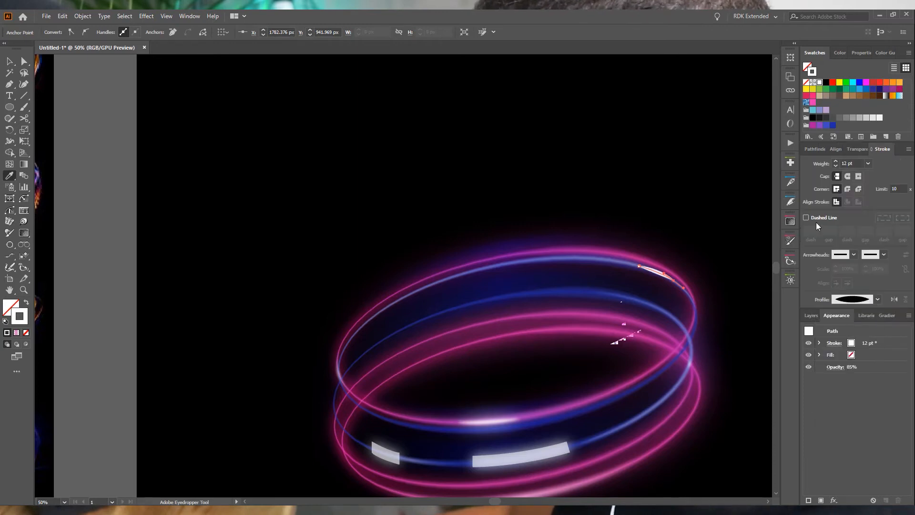
# - Apply a 3.4 px Gaussian Blur to the tapered white curve at the back of the upper ring
pyautogui.click(125, 16)
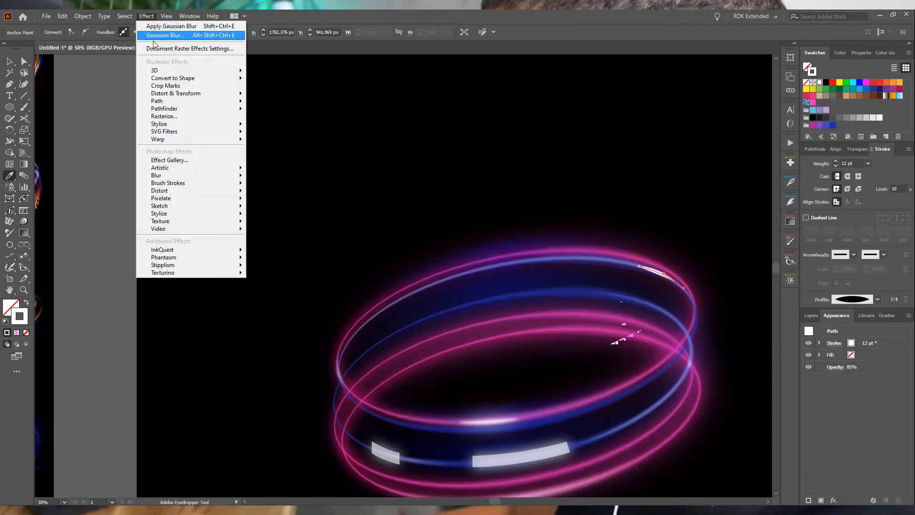
pyautogui.click(157, 36)
pyautogui.click(150, 175)
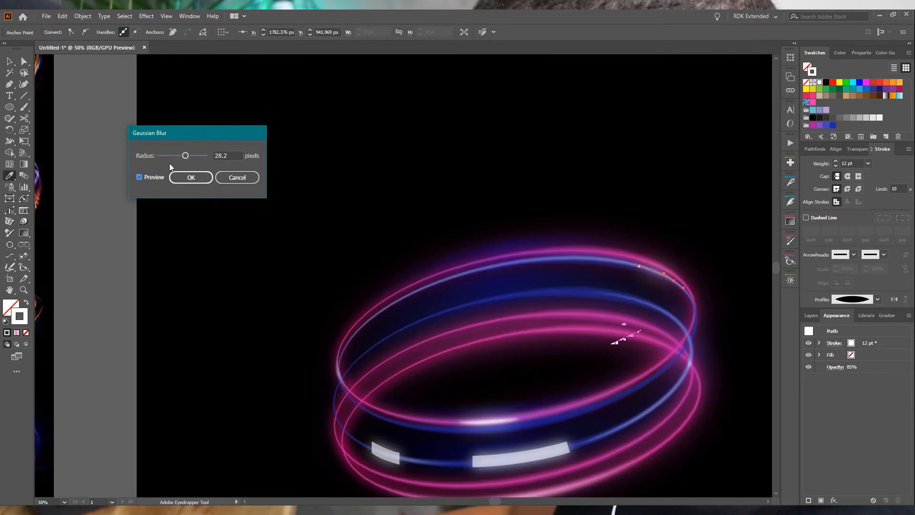
pyautogui.moveTo(177, 157); pyautogui.dragTo(168, 158)
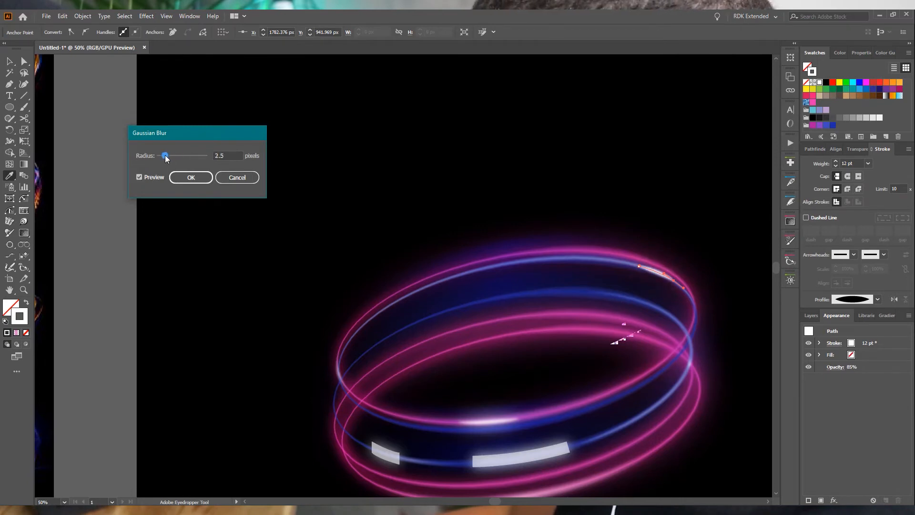
pyautogui.click(188, 176)
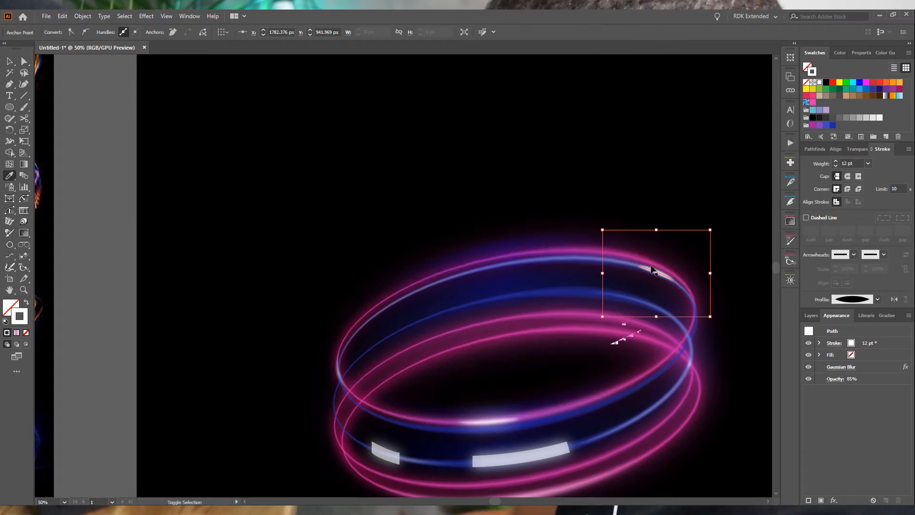
# - Duplicate the back highlight in place and set the copy's existing Gaussian Blur radius to 34.7 px
pyautogui.press('i')
pyautogui.click(166, 16)
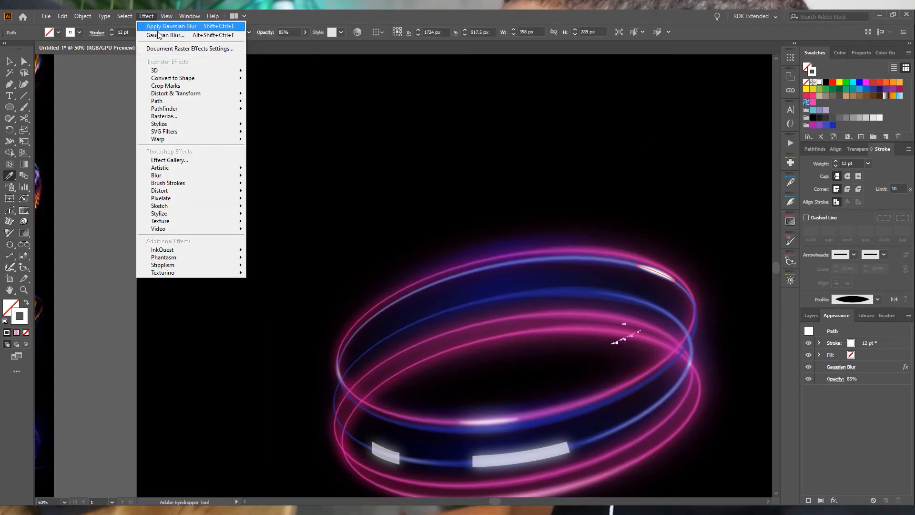
pyautogui.click(184, 35)
pyautogui.click(558, 281)
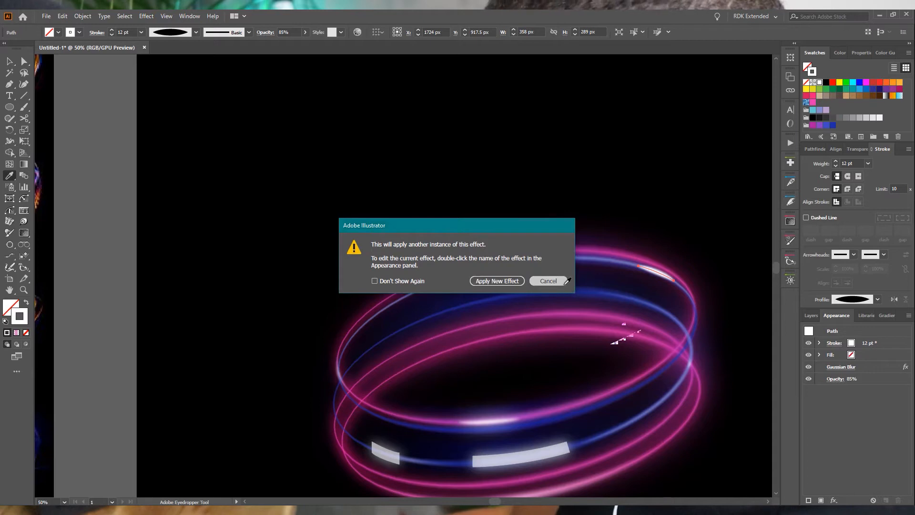
pyautogui.click(844, 367)
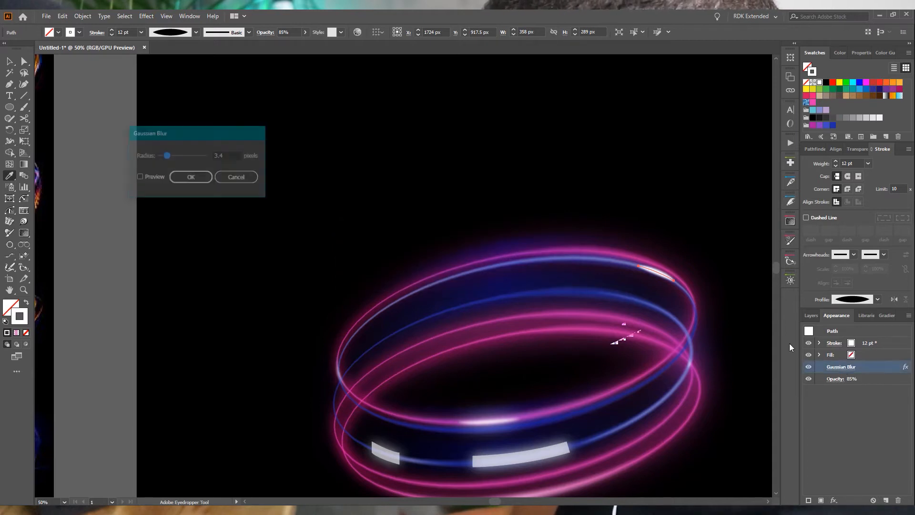
pyautogui.moveTo(170, 156); pyautogui.dragTo(187, 157)
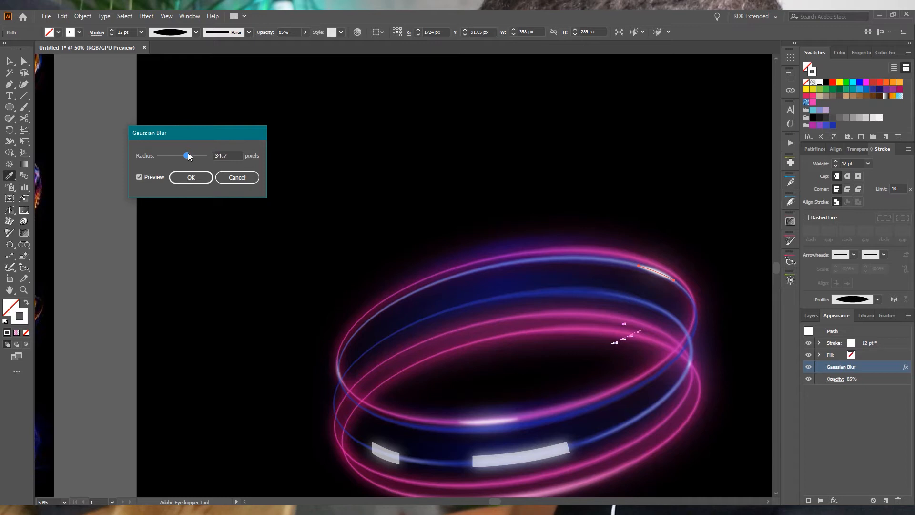
pyautogui.click(190, 177)
# - Group the two overlapping back highlights and place the group on the upper pink ring's back right edge
pyautogui.click(10, 62)
pyautogui.click(649, 261)
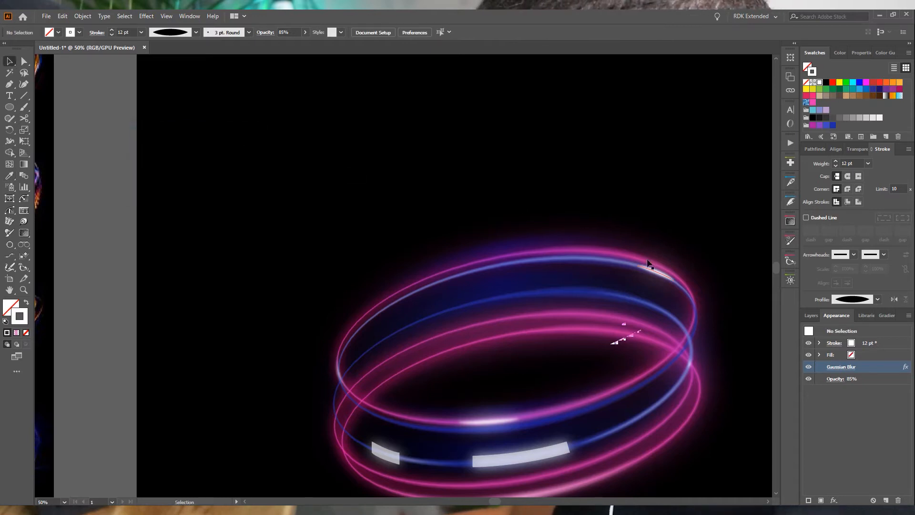
pyautogui.moveTo(662, 284); pyautogui.dragTo(667, 223)
pyautogui.click(697, 183)
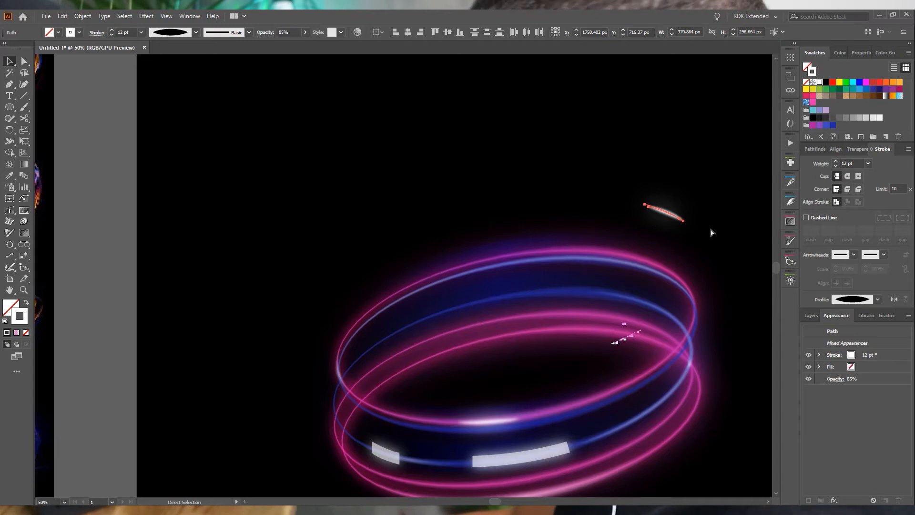
pyautogui.hotkey('ctrl', 'g')
pyautogui.moveTo(672, 216); pyautogui.dragTo(653, 266)
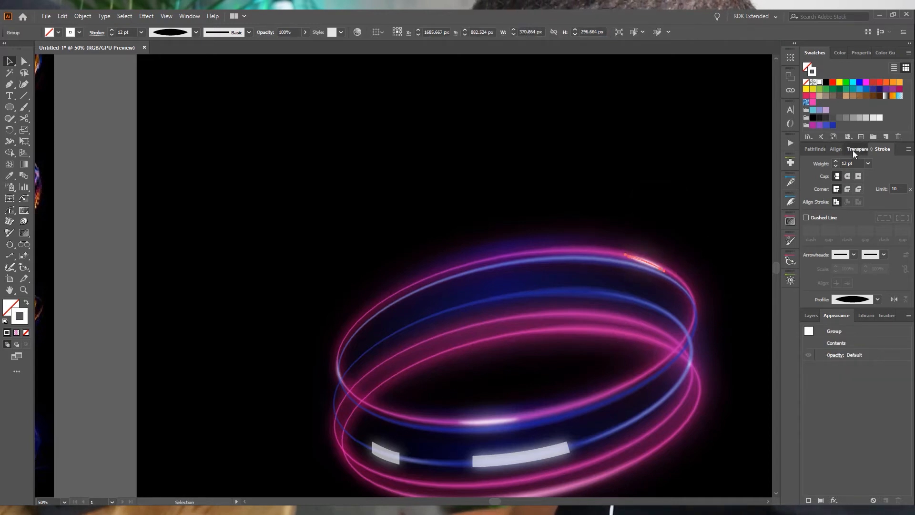
# - Set the grouped back highlight's blending mode to Hard Light and its opacity to 80%
pyautogui.click(853, 151)
pyautogui.click(816, 164)
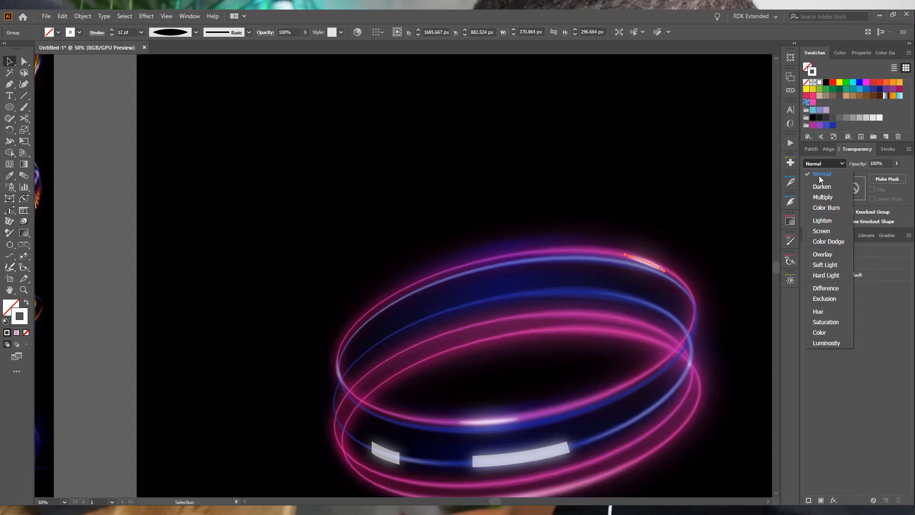
pyautogui.click(827, 231)
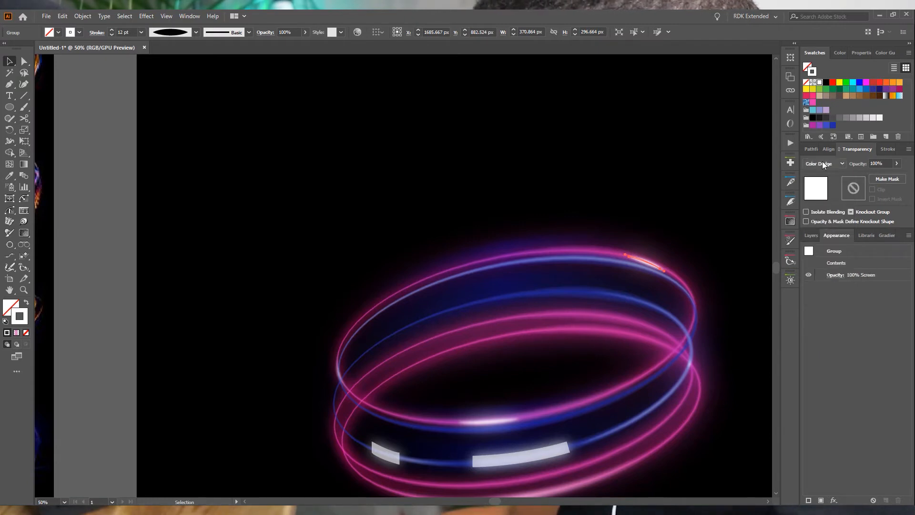
pyautogui.scroll(-1, 822, 164)
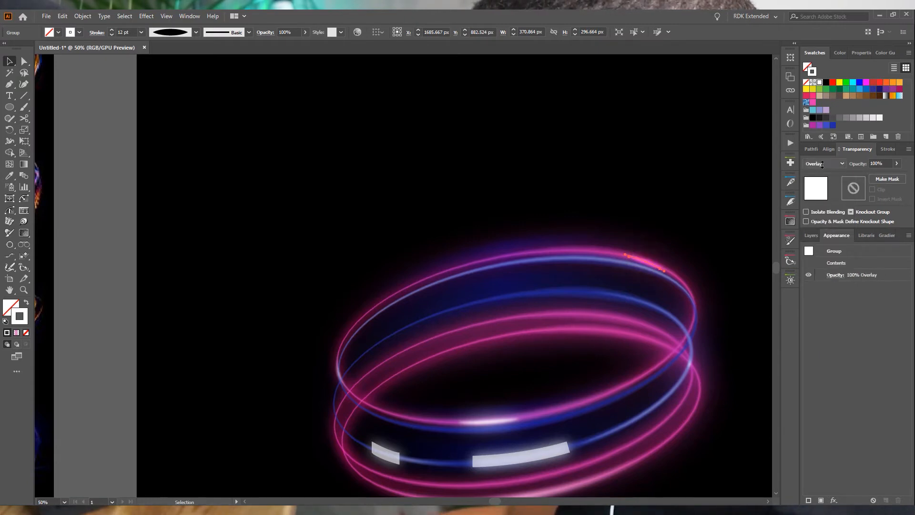
pyautogui.scroll(-1, 822, 166)
pyautogui.scroll(-1, 822, 165)
pyautogui.click(894, 164)
pyautogui.moveTo(882, 179); pyautogui.dragTo(886, 178)
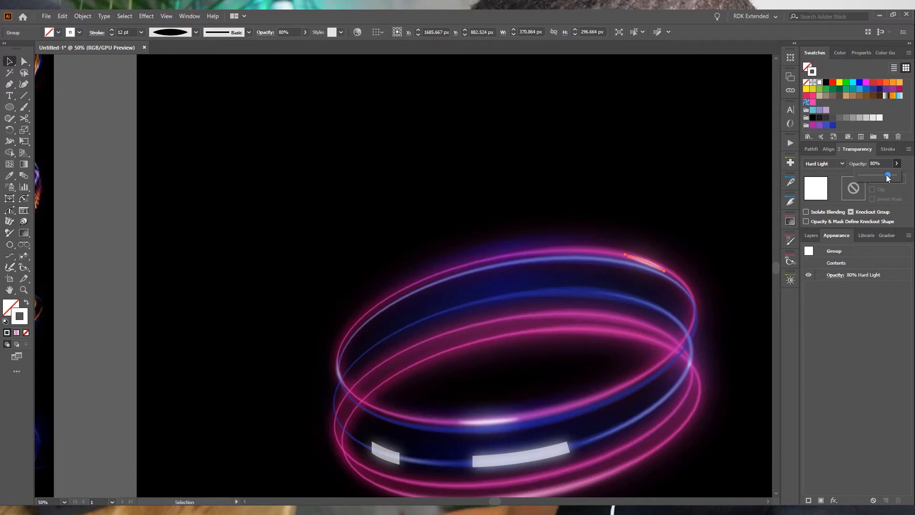
pyautogui.click(691, 194)
pyautogui.scroll(-3, 669, 406)
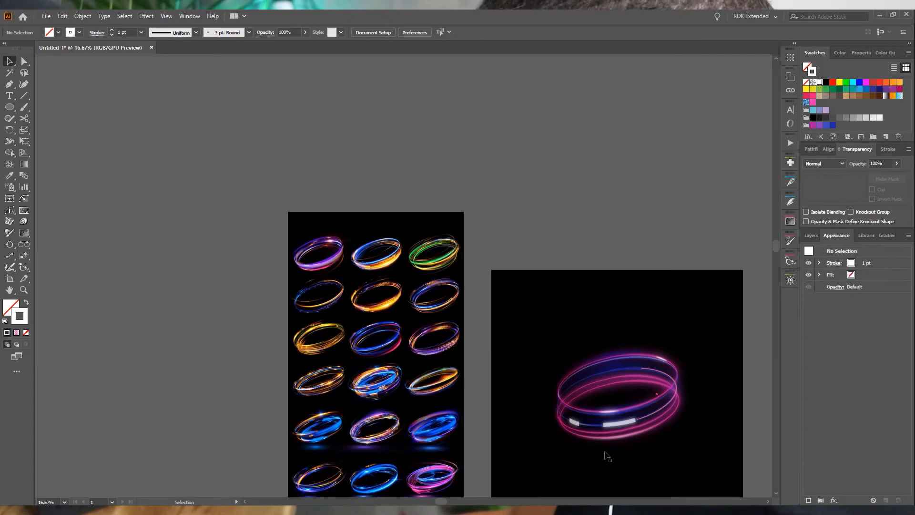
pyautogui.moveTo(687, 441); pyautogui.dragTo(643, 331)
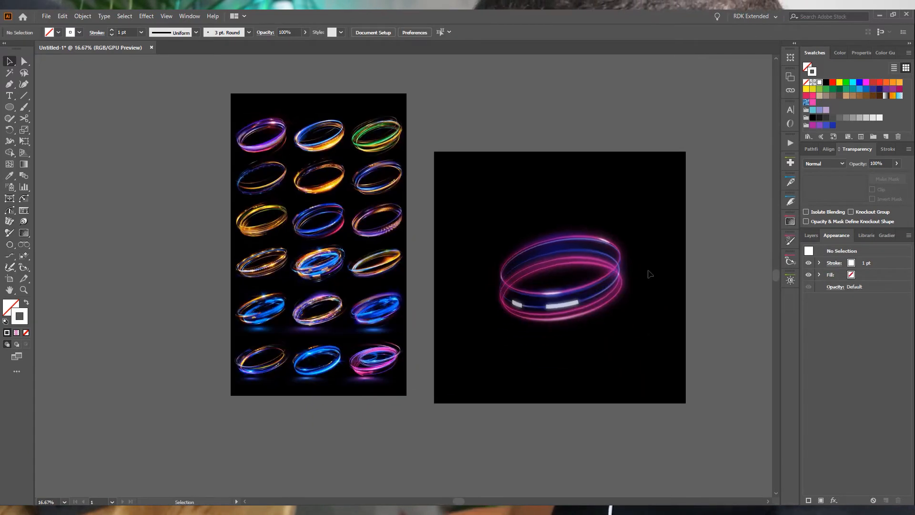
pyautogui.scroll(2, 650, 273)
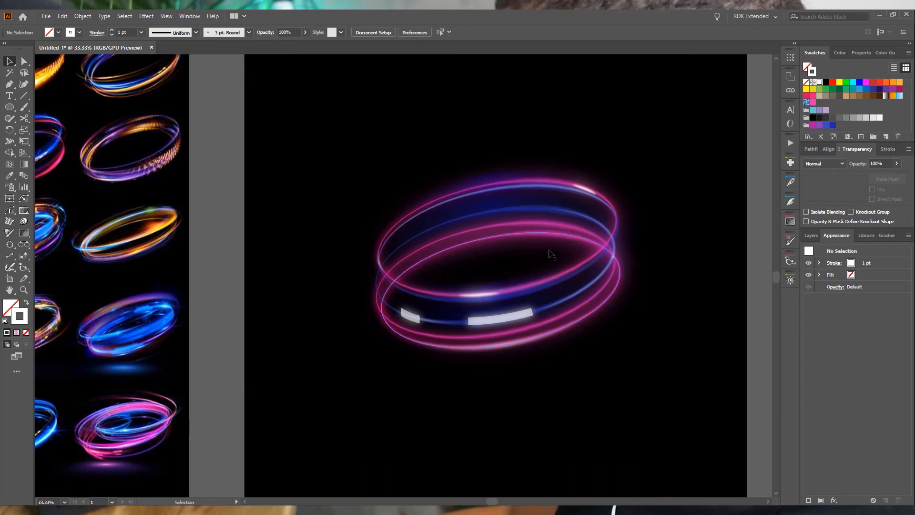
# - Place a copy of the small white patch from the blue ring's front left side in the empty area above the rings
pyautogui.scroll(-1, 551, 254)
pyautogui.click(446, 301)
pyautogui.moveTo(446, 301); pyautogui.dragTo(332, 153)
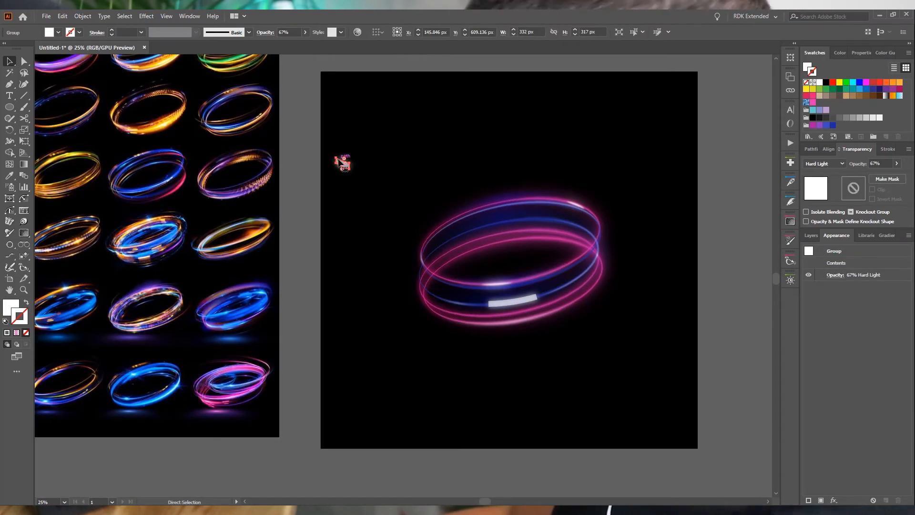
pyautogui.hotkey('ctrl', 'z')
pyautogui.keyDown('alt'); pyautogui.moveTo(447, 302); pyautogui.dragTo(398, 197); pyautogui.keyUp('alt')
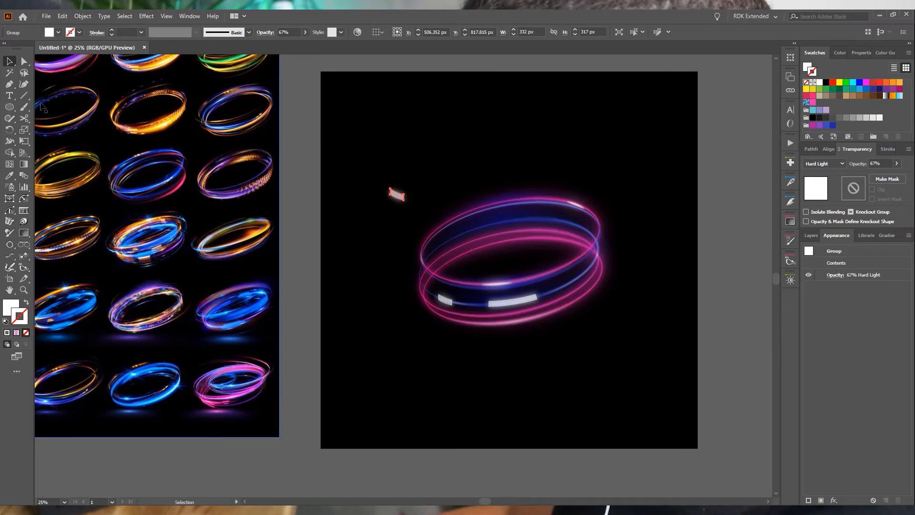
# - Try reflecting the copied patch across the horizontal axis and reflect it back the same way
pyautogui.click(8, 135)
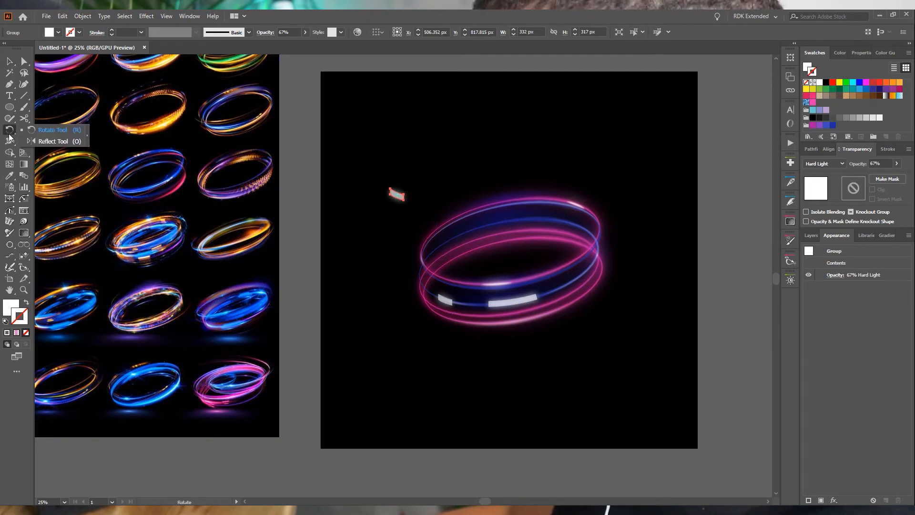
pyautogui.click(48, 141)
pyautogui.doubleClick(9, 129)
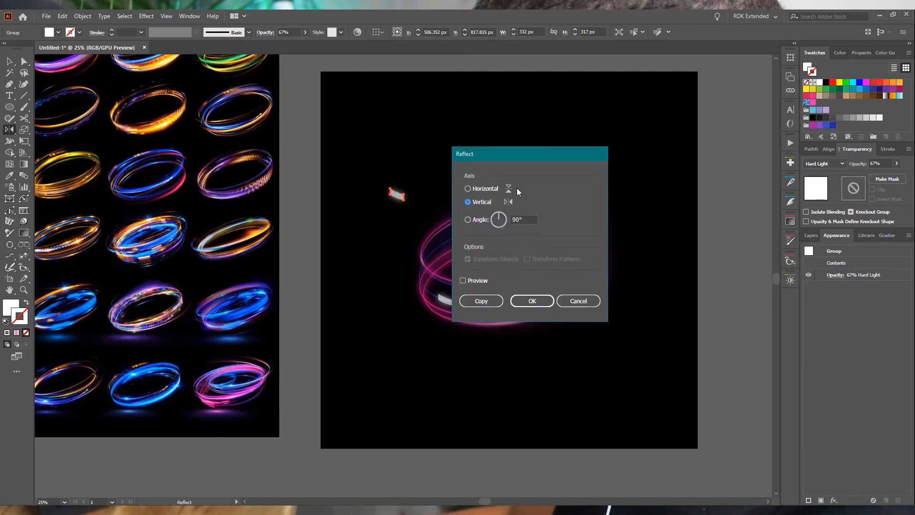
pyautogui.click(495, 189)
pyautogui.click(532, 301)
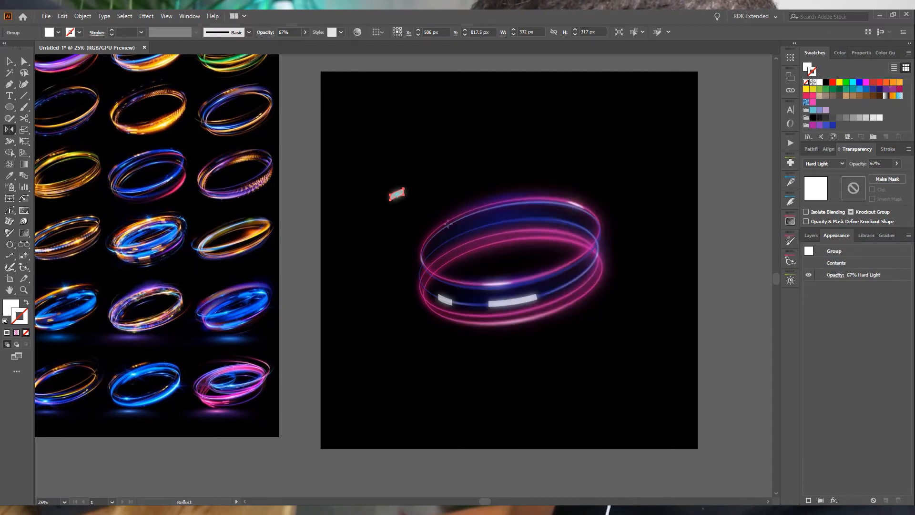
pyautogui.doubleClick(10, 130)
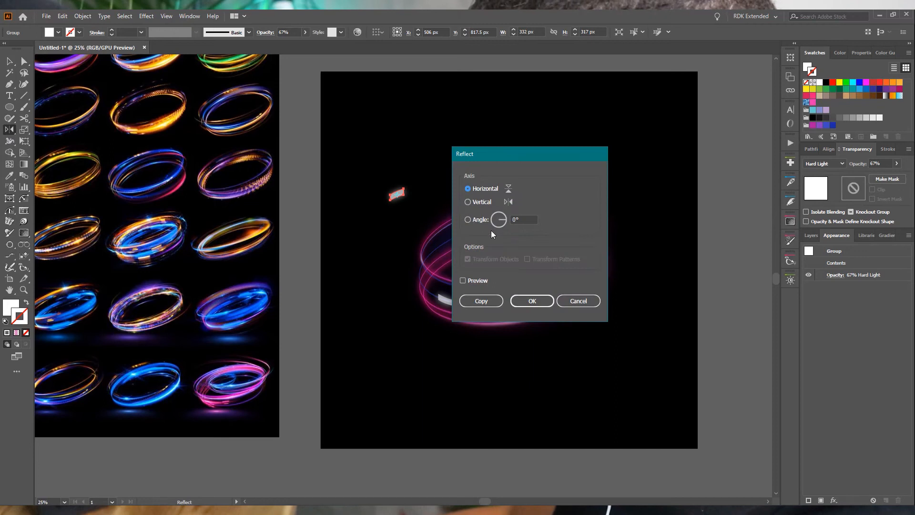
pyautogui.click(537, 302)
# - Move the copied white patch onto the blue ring's back right edge
pyautogui.click(15, 58)
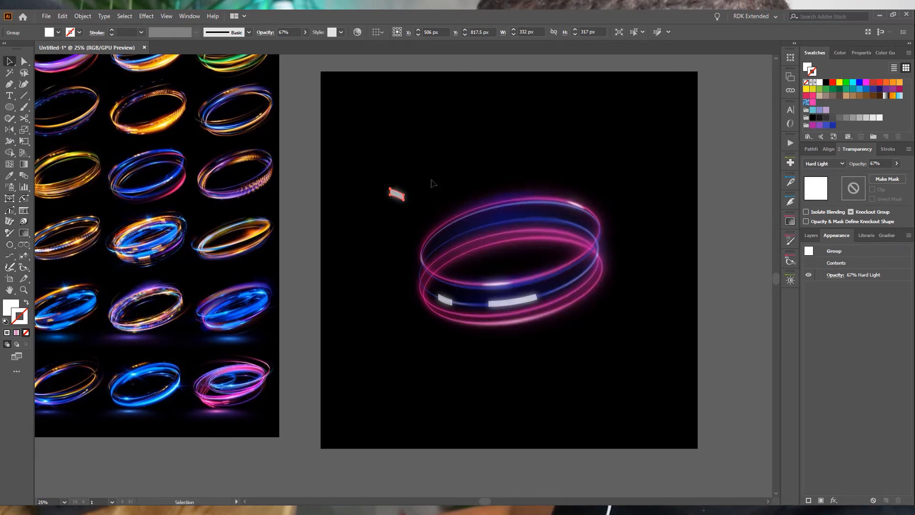
pyautogui.moveTo(402, 202); pyautogui.dragTo(584, 233)
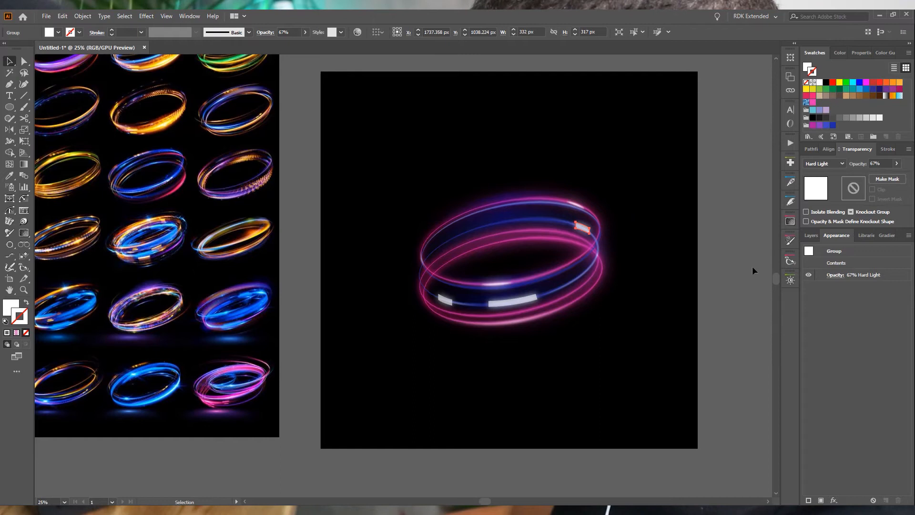
pyautogui.click(757, 265)
pyautogui.scroll(2, 596, 229)
pyautogui.click(596, 235)
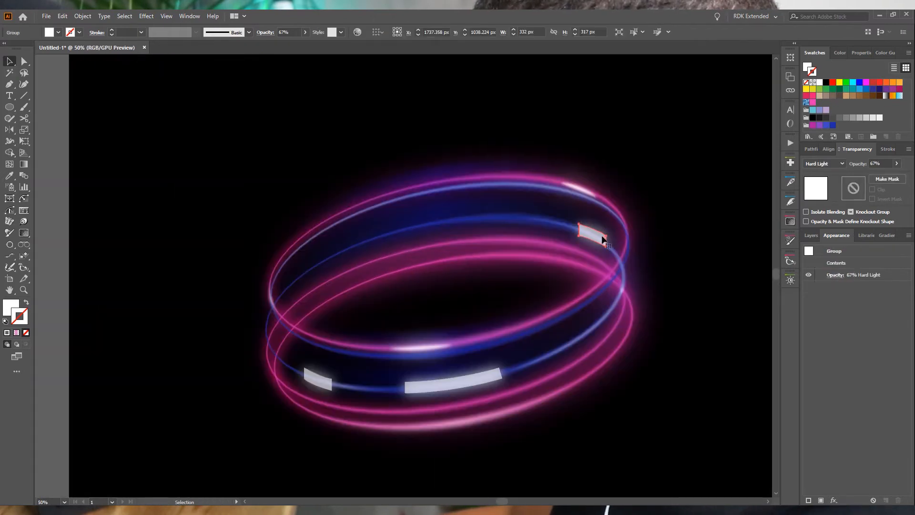
pyautogui.scroll(-2, 604, 218)
pyautogui.press('a')
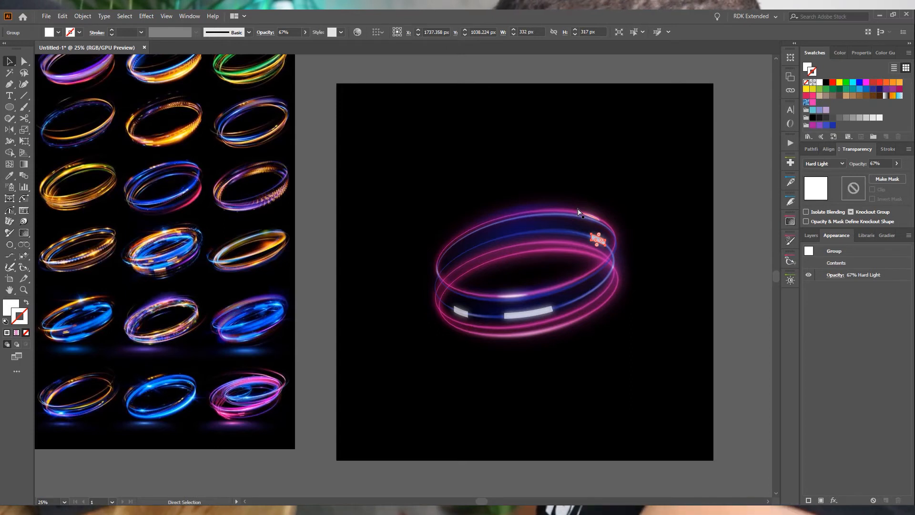
pyautogui.hotkey('ctrl', 'k')
pyautogui.click(586, 400)
pyautogui.press('v')
pyautogui.scroll(2, 603, 236)
pyautogui.moveTo(604, 241); pyautogui.dragTo(586, 242)
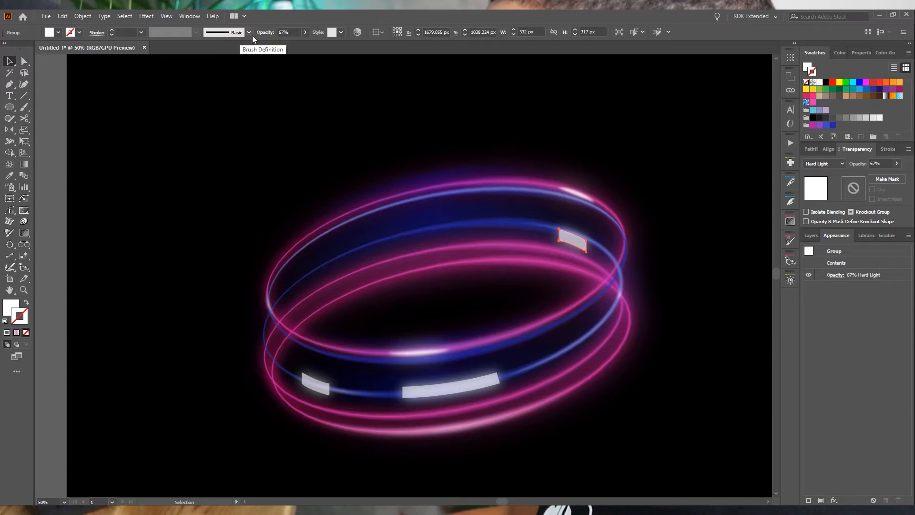
# - Scale the back right patch group down to about 303 × 293 px and nudge it onto the blue line
pyautogui.press('a')
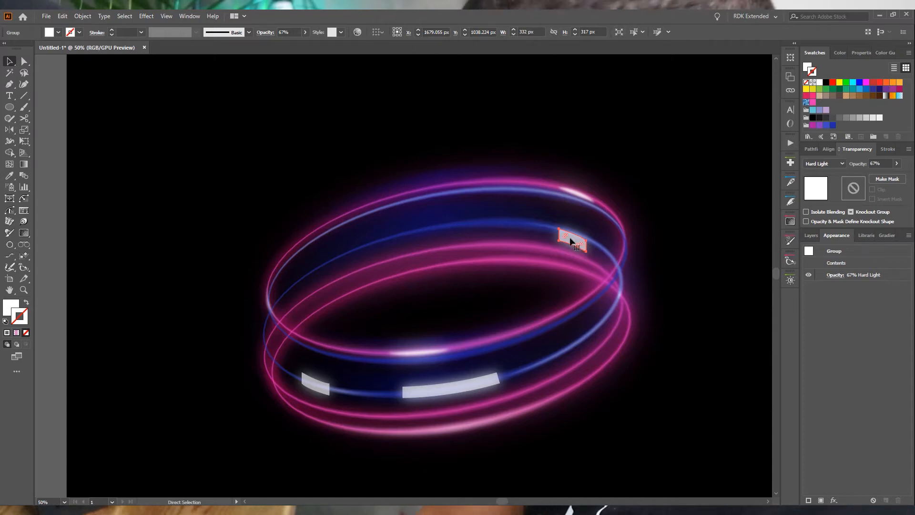
pyautogui.hotkey('ctrl', 'z')
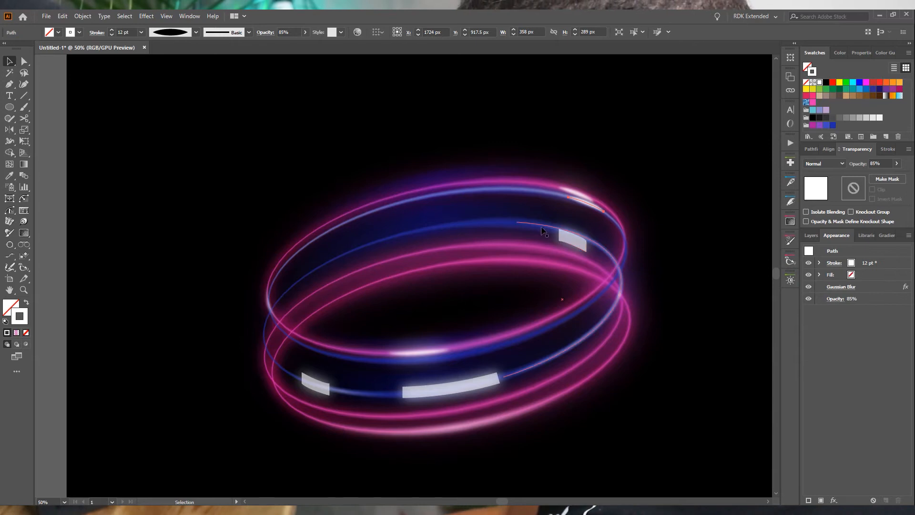
pyautogui.click(558, 236)
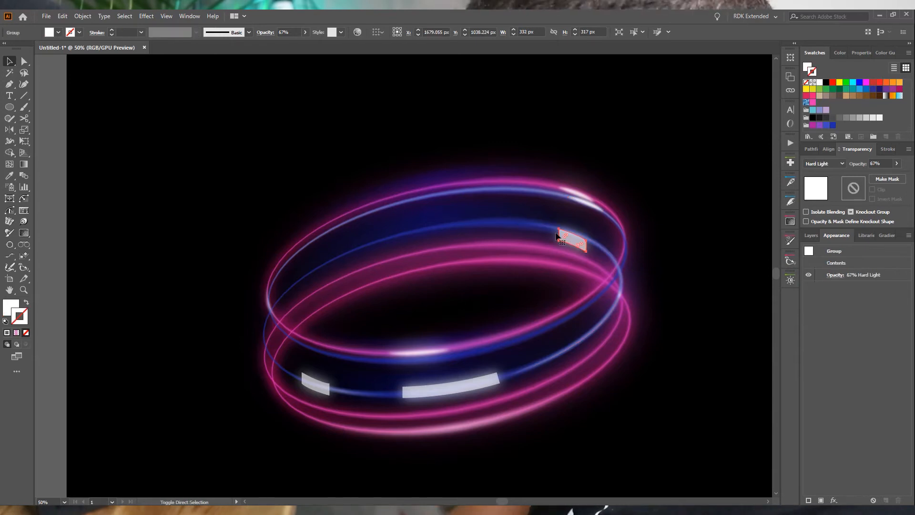
pyautogui.moveTo(623, 194); pyautogui.dragTo(618, 196)
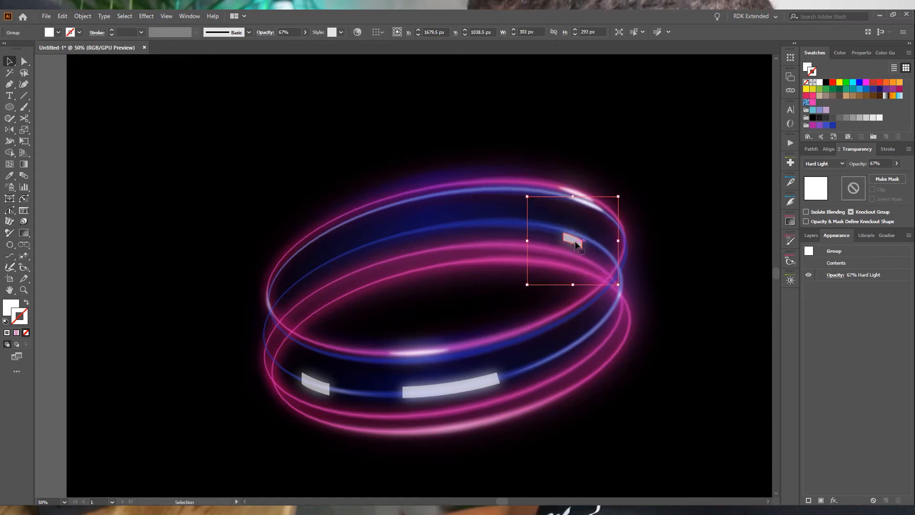
pyautogui.moveTo(574, 243); pyautogui.dragTo(578, 239)
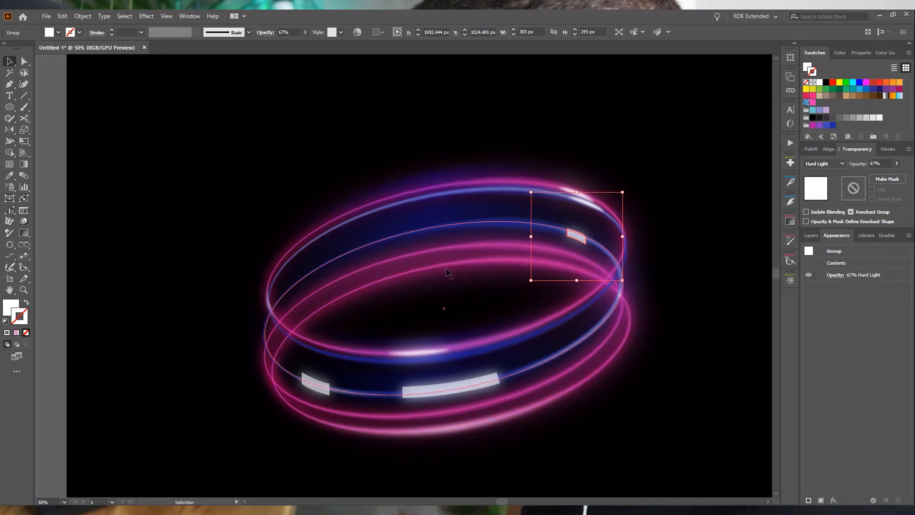
# - Lower the opacity of the back right white patch to about 46%
pyautogui.scroll(-1, 526, 301)
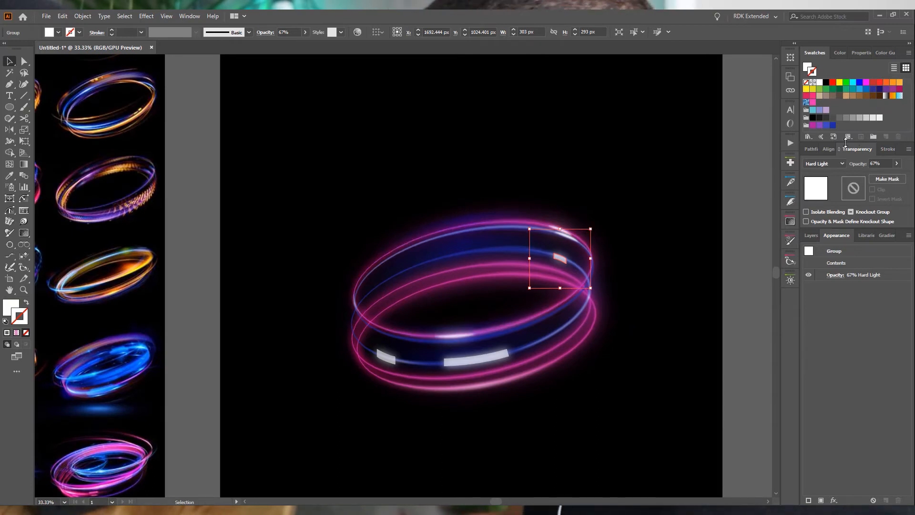
pyautogui.click(895, 164)
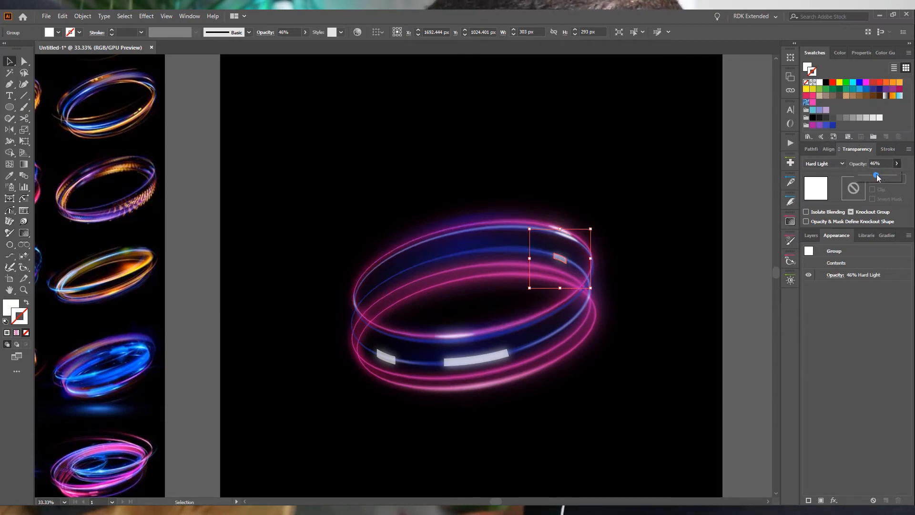
pyautogui.click(710, 294)
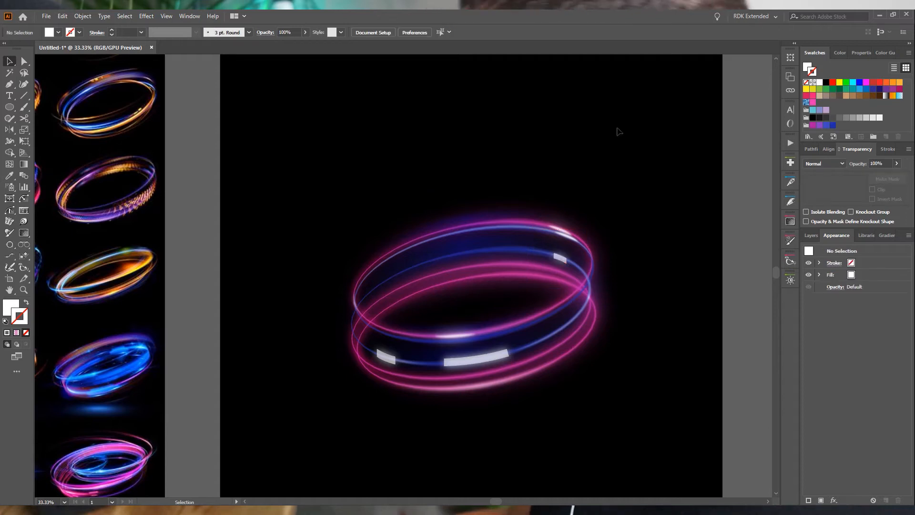
# - Group the long front patch, the small front left patch and the back right patch together
pyautogui.scroll(-2, 572, 210)
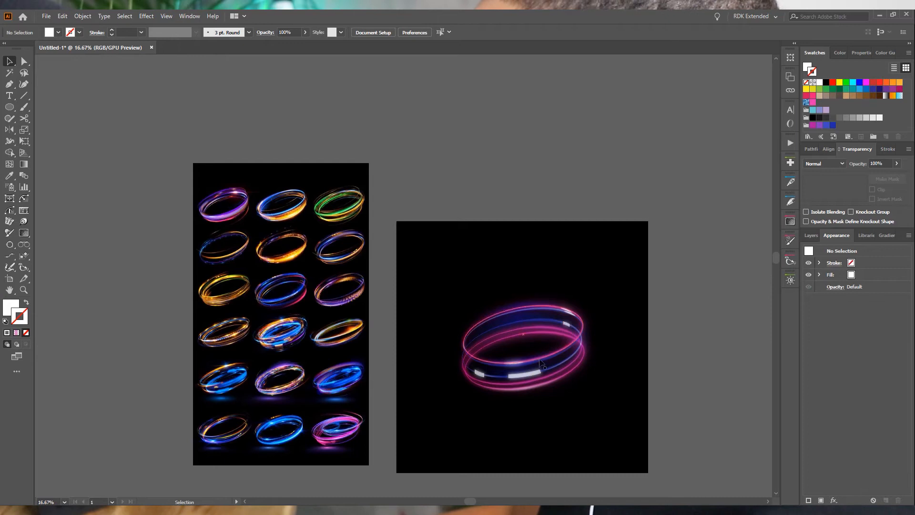
pyautogui.click(522, 381)
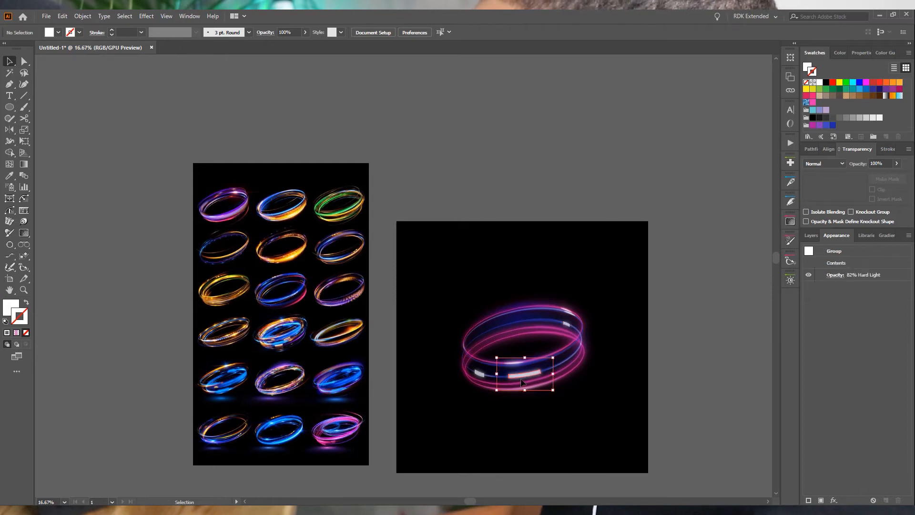
pyautogui.keyDown('shift'); pyautogui.click(481, 374); pyautogui.keyUp('shift')
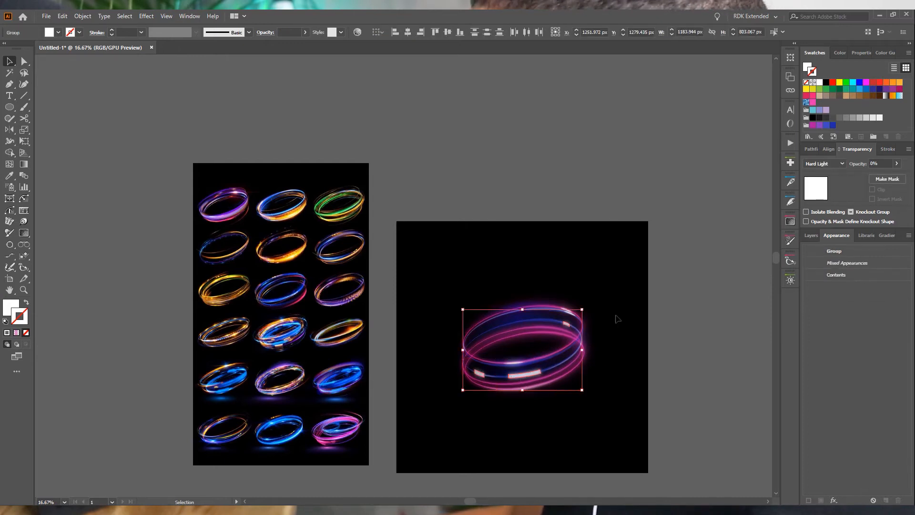
pyautogui.hotkey('ctrl', 'g')
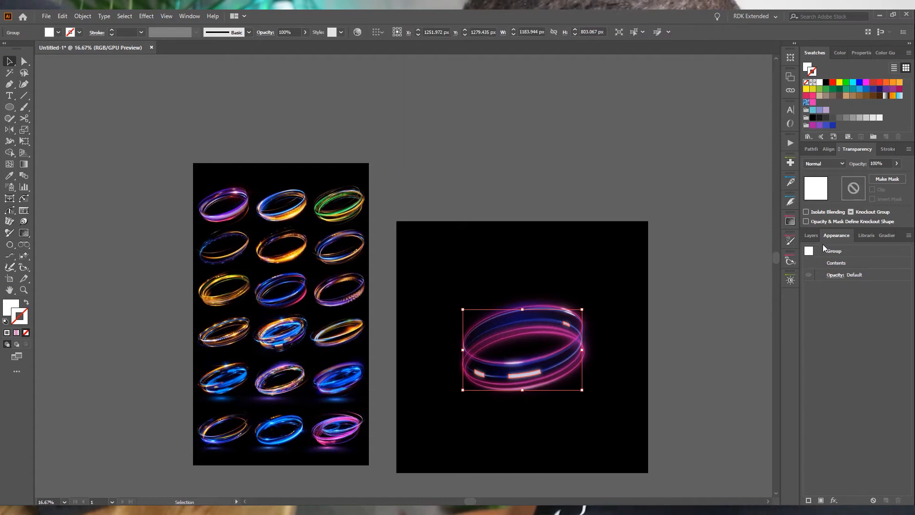
# - Compare the rings with and without the grouped white patches by toggling the group's visibility in the Blue lights layer
pyautogui.click(811, 236)
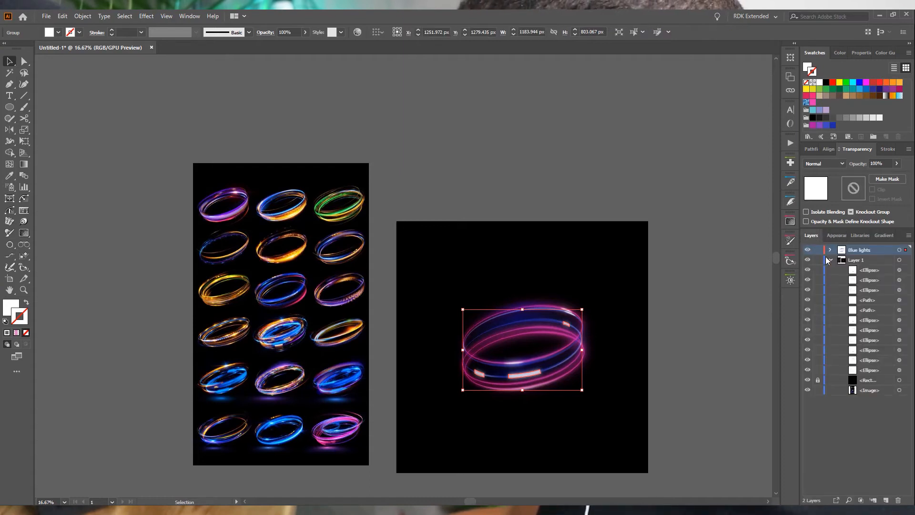
pyautogui.click(830, 250)
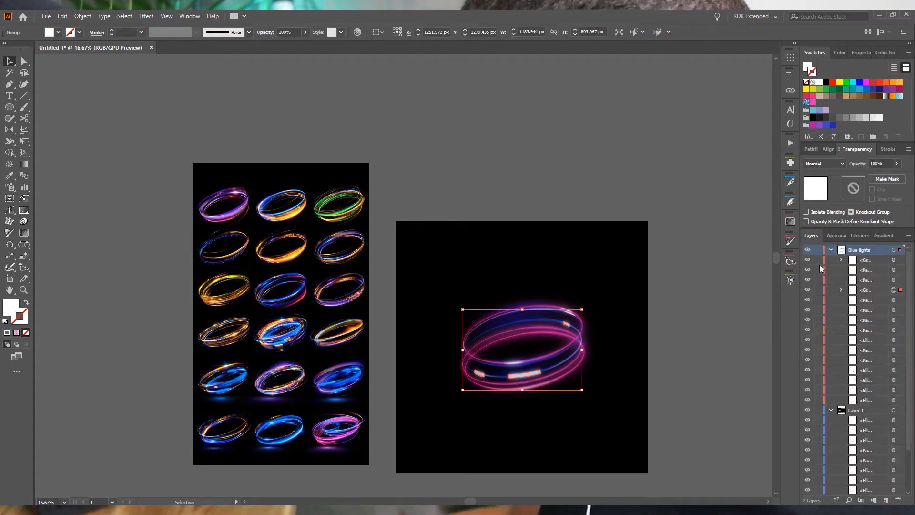
pyautogui.click(810, 291)
pyautogui.click(810, 292)
pyautogui.click(810, 291)
pyautogui.click(810, 292)
pyautogui.click(810, 292)
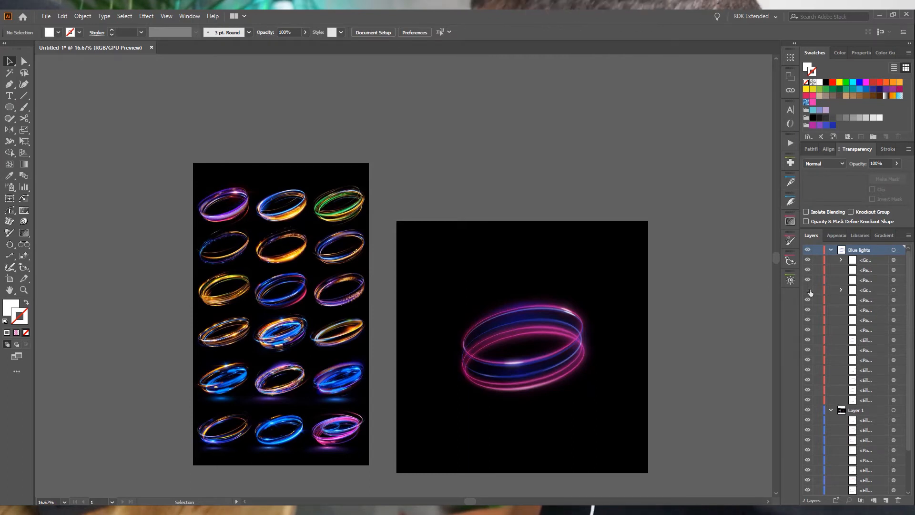
pyautogui.click(810, 291)
pyautogui.click(810, 292)
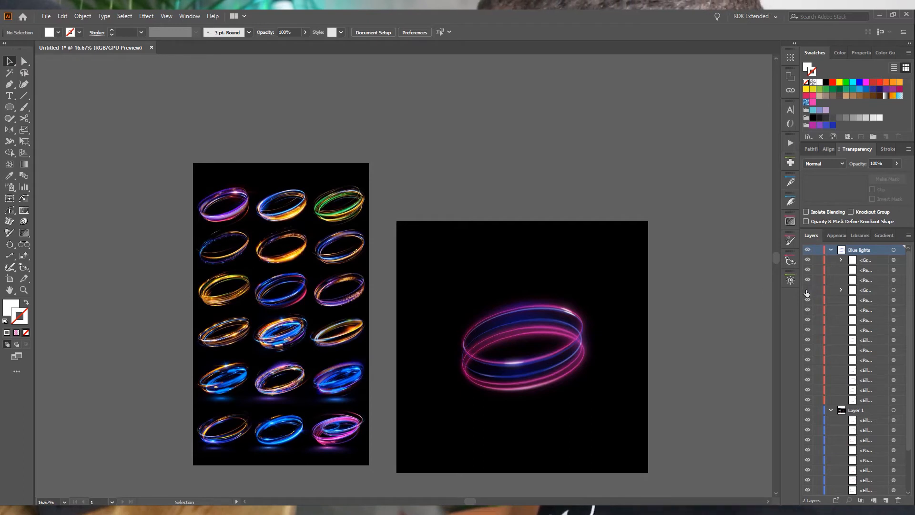
pyautogui.click(807, 289)
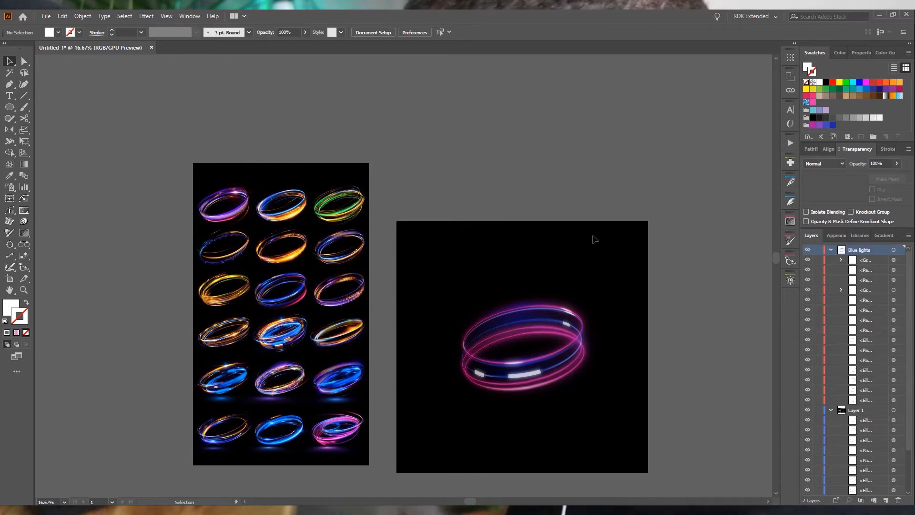
# - Draw a flat horizontal ellipse about 1295 × 280 px below the rings
pyautogui.click(316, 441)
pyautogui.click(49, 141)
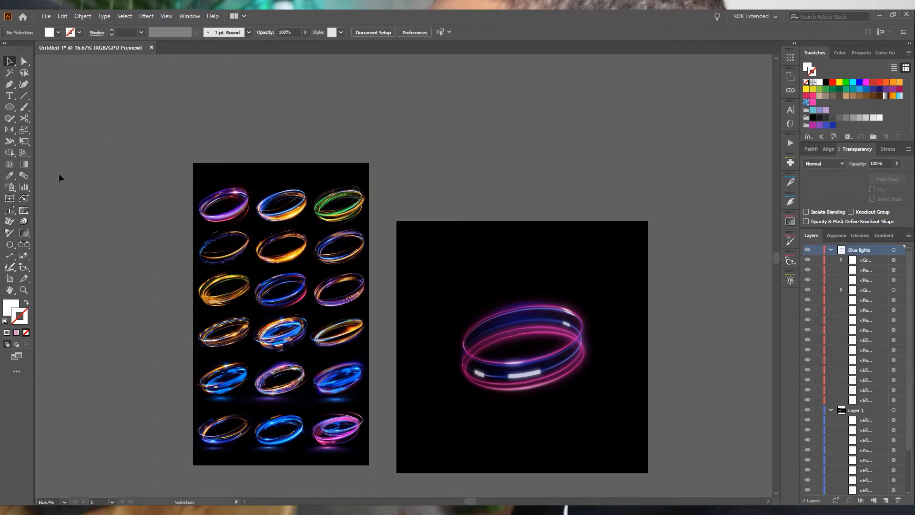
pyautogui.click(10, 109)
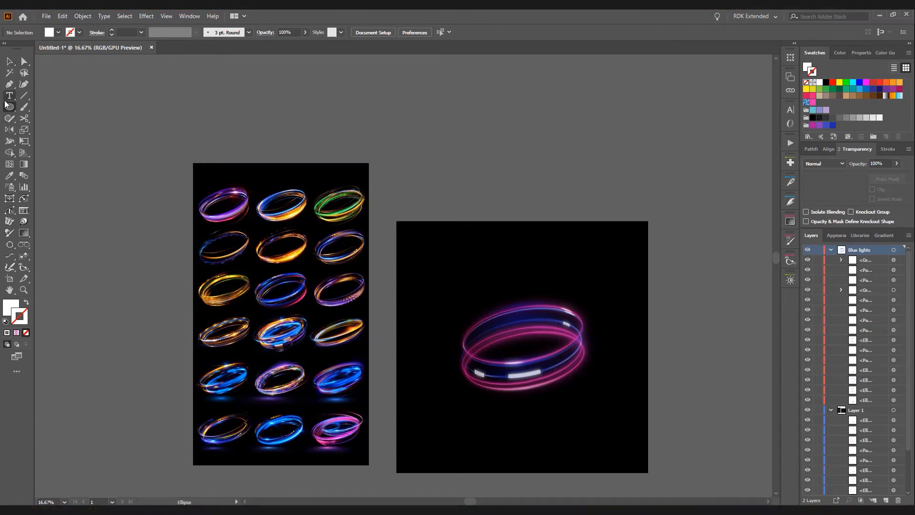
pyautogui.moveTo(467, 402); pyautogui.dragTo(598, 430)
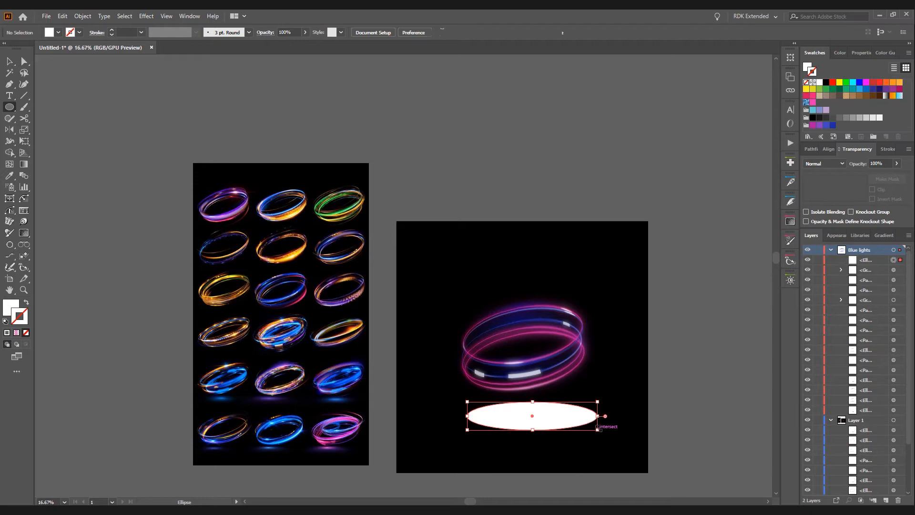
# - Fill the ellipse with the light blue fading gradient swatch as a radial gradient and show its on-canvas gradient handles
pyautogui.click(806, 67)
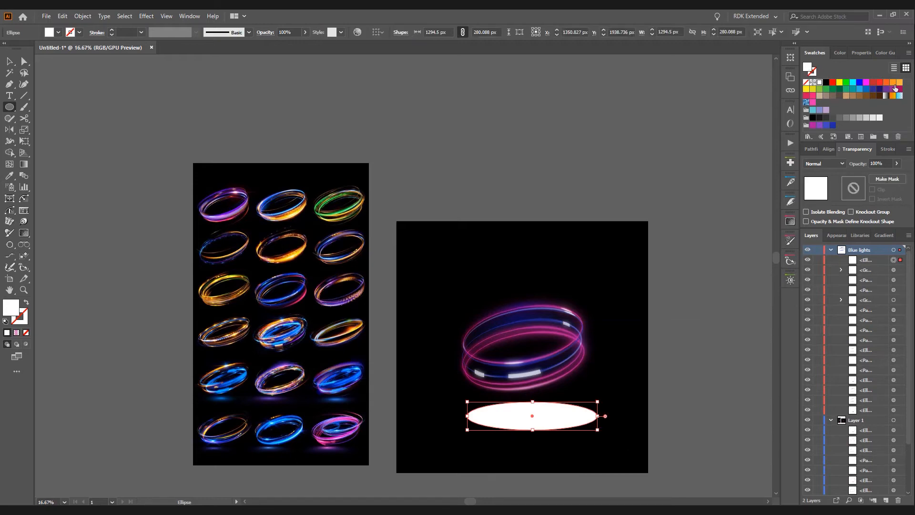
pyautogui.click(900, 96)
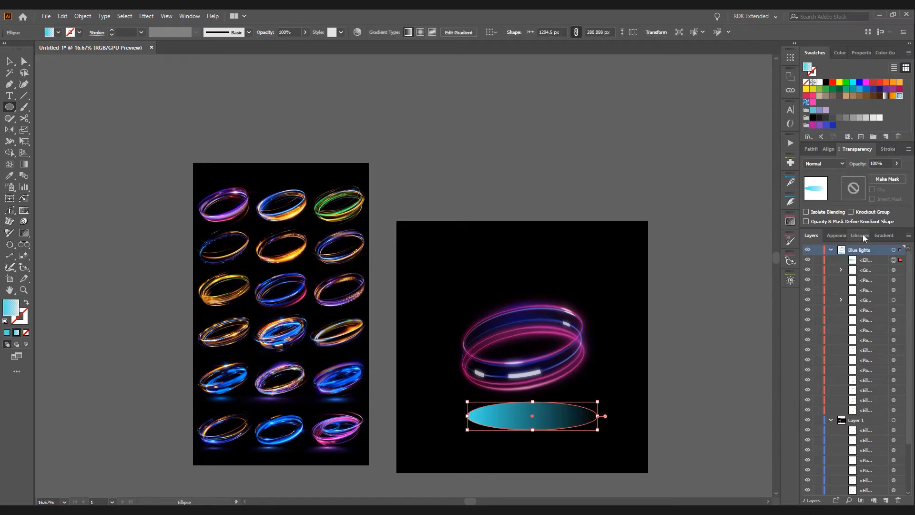
pyautogui.click(882, 235)
pyautogui.click(858, 307)
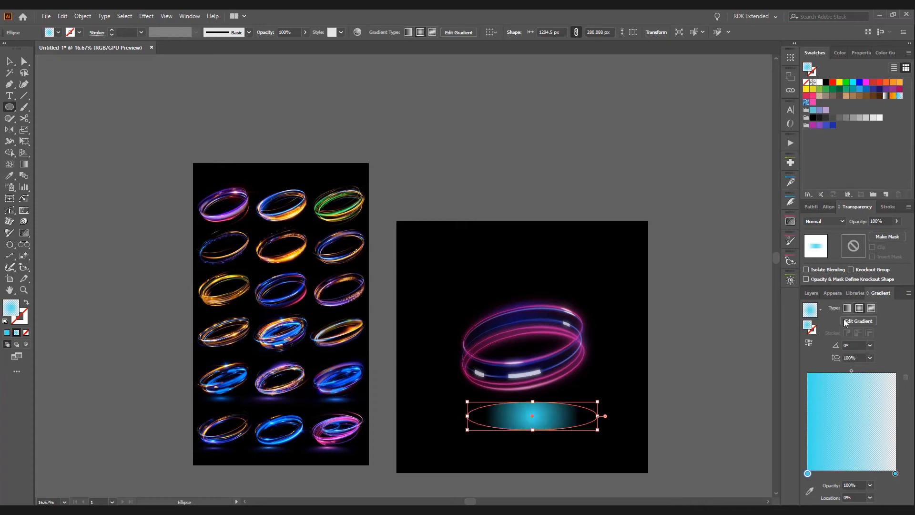
pyautogui.click(23, 164)
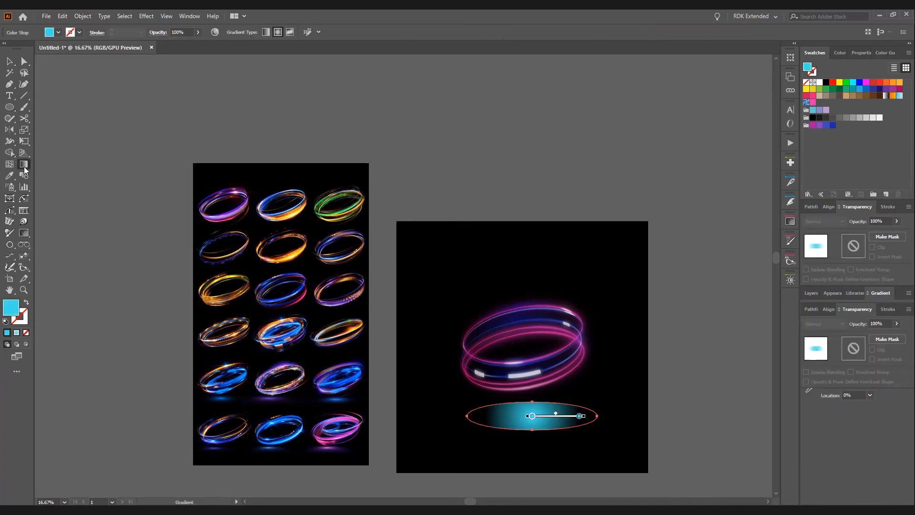
# - Recolour the flat ellipse's radial gradient with a magenta centre stop and a purple transparent outer stop, placing the outer stop at 100%
pyautogui.moveTo(579, 416); pyautogui.dragTo(571, 416)
pyautogui.moveTo(532, 370); pyautogui.dragTo(533, 405)
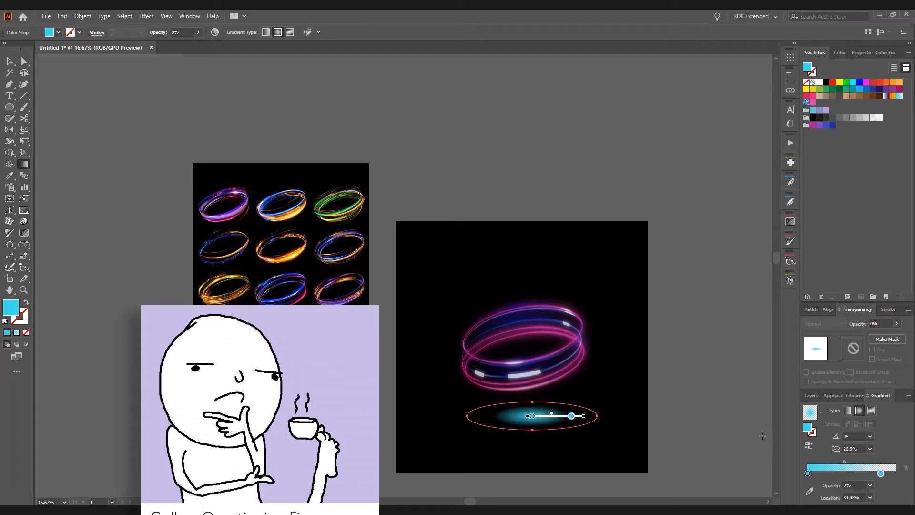
pyautogui.click(828, 127)
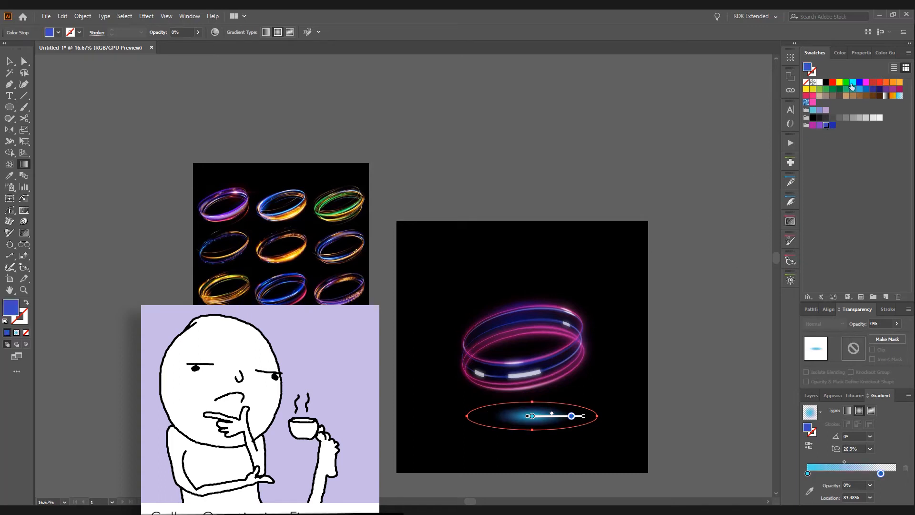
pyautogui.click(814, 126)
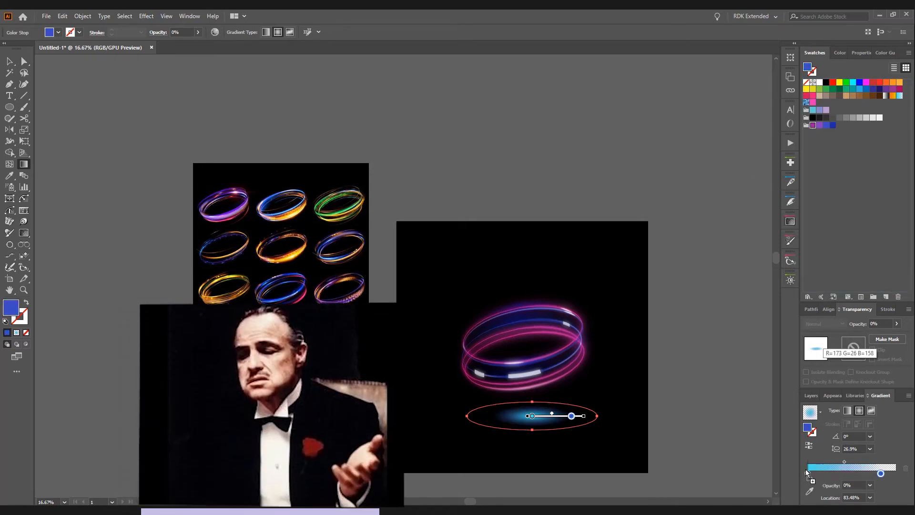
pyautogui.click(808, 472)
pyautogui.click(820, 126)
pyautogui.click(881, 474)
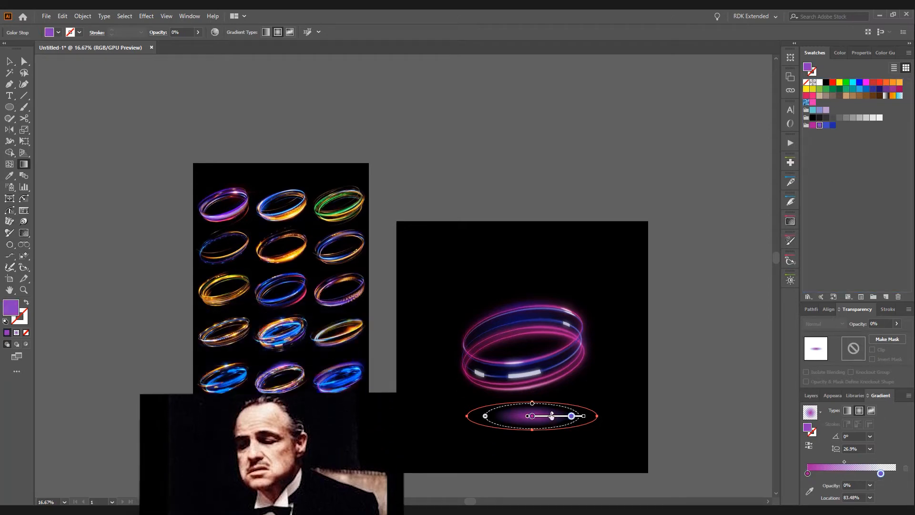
pyautogui.moveTo(572, 421); pyautogui.dragTo(586, 417)
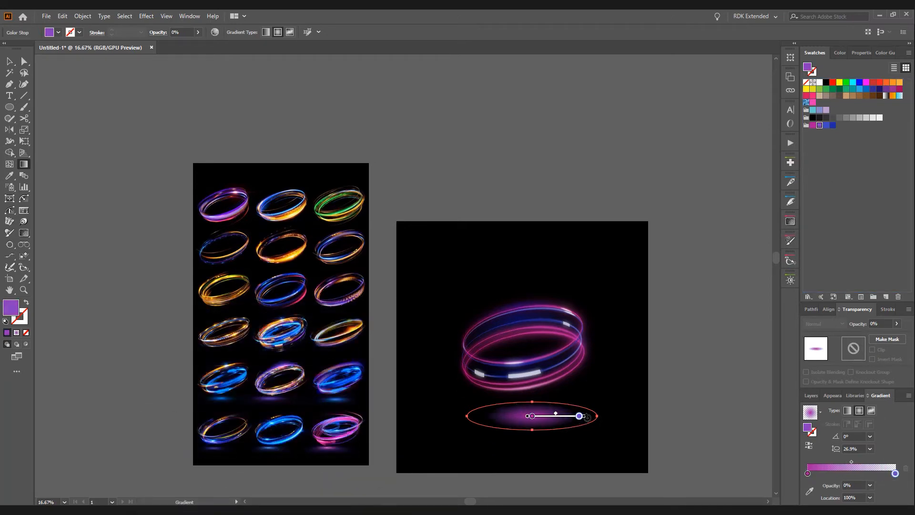
# - Set the magenta centre stop's opacity to 70% and deselect the ellipse
pyautogui.click(532, 417)
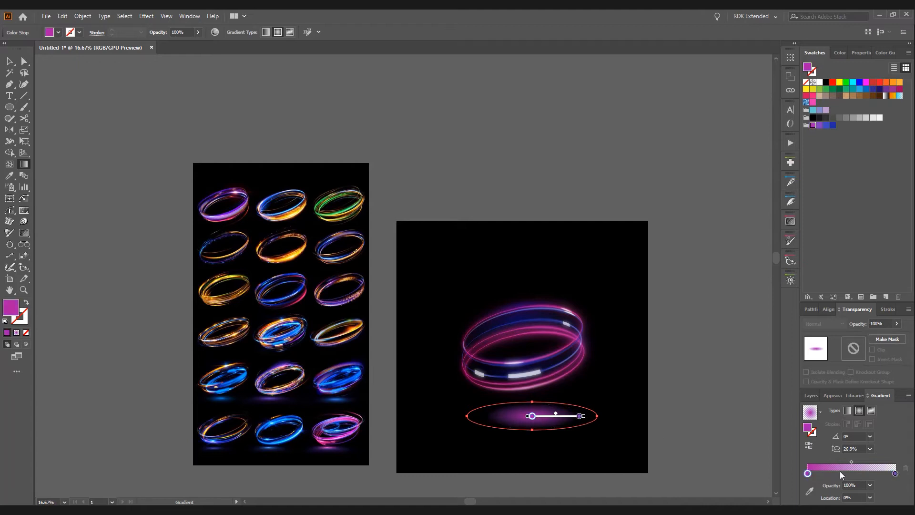
pyautogui.click(870, 485)
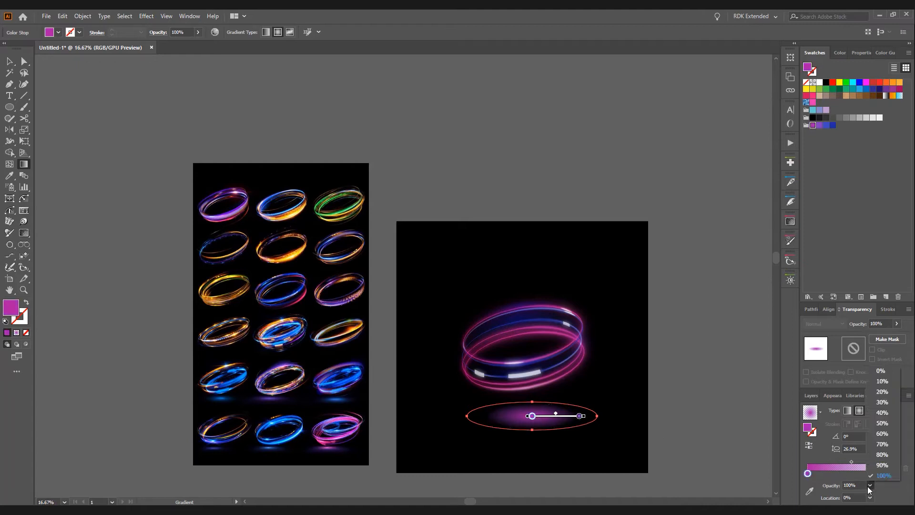
pyautogui.click(882, 433)
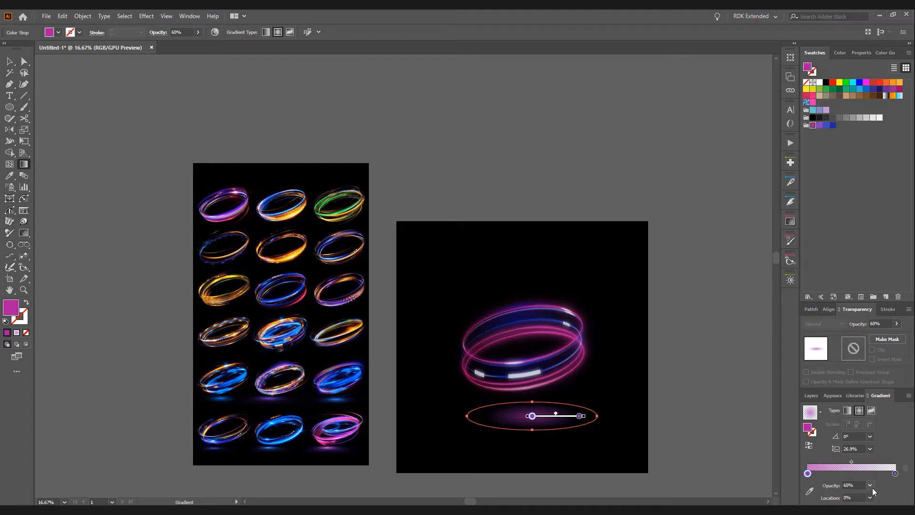
pyautogui.click(870, 485)
pyautogui.click(882, 443)
pyautogui.click(9, 61)
pyautogui.click(239, 118)
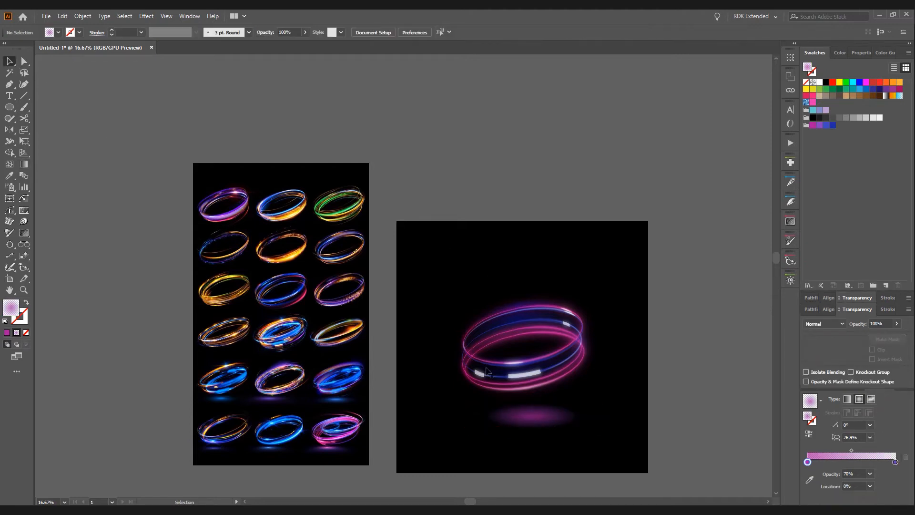
# - Move the glow ellipse left and redraw its radial gradient downward, with the magenta stop at 18.13% and the fading stop at 84.23%
pyautogui.moveTo(545, 428); pyautogui.dragTo(508, 418)
pyautogui.click(24, 163)
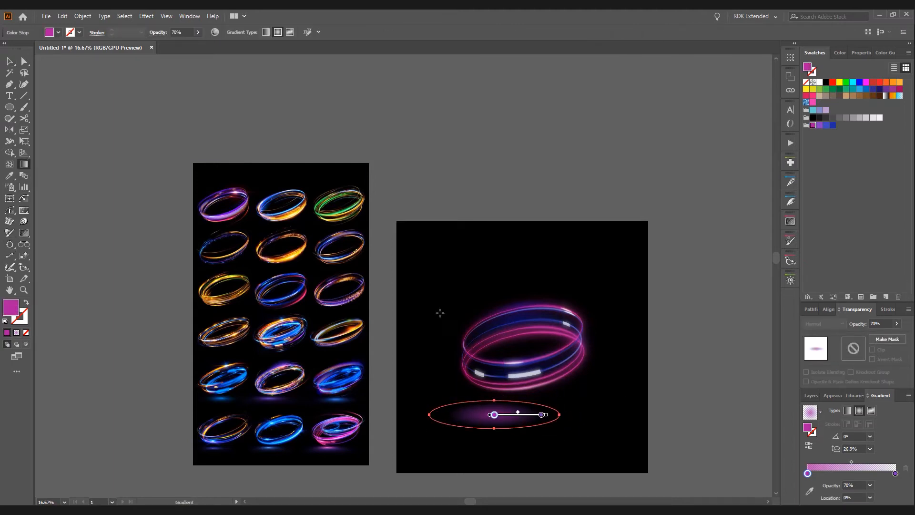
pyautogui.scroll(2, 457, 375)
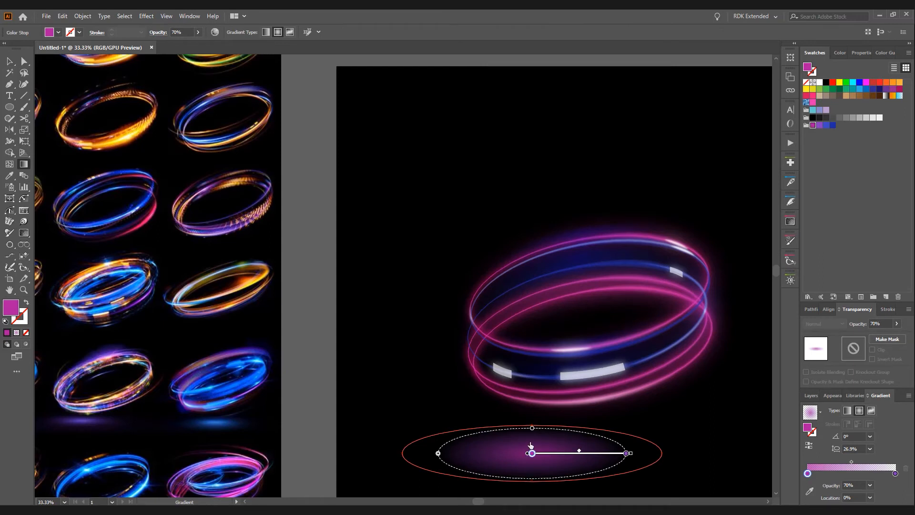
pyautogui.moveTo(525, 453); pyautogui.dragTo(524, 455)
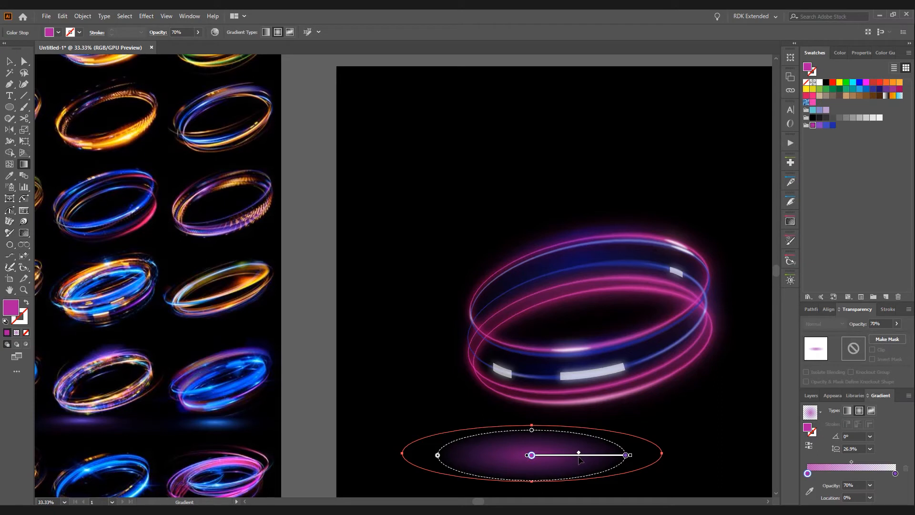
pyautogui.moveTo(601, 455)
pyautogui.mouseDown()
pyautogui.moveTo(609, 451)
pyautogui.moveTo(593, 448)
pyautogui.moveTo(591, 434)
pyautogui.moveTo(565, 452)
pyautogui.moveTo(530, 449)
pyautogui.moveTo(532, 436)
pyautogui.mouseUp()
pyautogui.click(537, 478)
pyautogui.moveTo(538, 478)
pyautogui.mouseDown()
pyautogui.moveTo(535, 464)
pyautogui.moveTo(537, 471)
pyautogui.mouseUp()
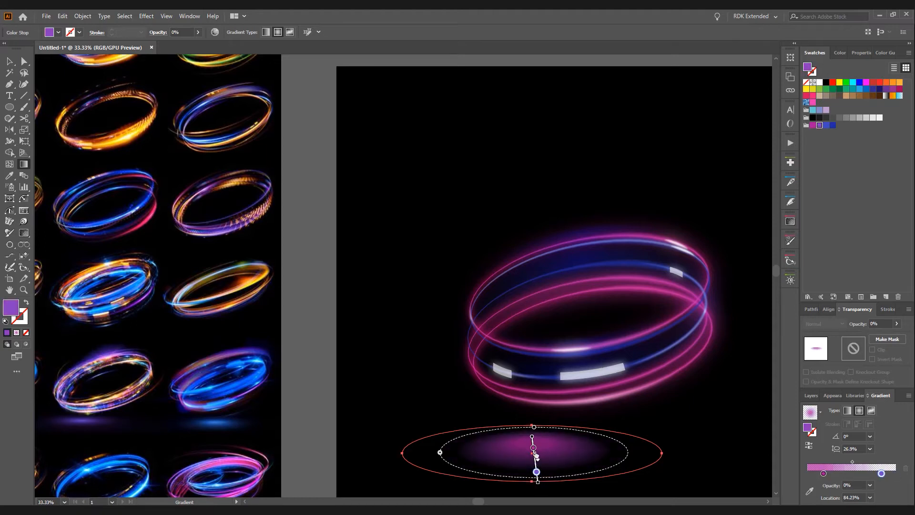
pyautogui.scroll(-2, 539, 462)
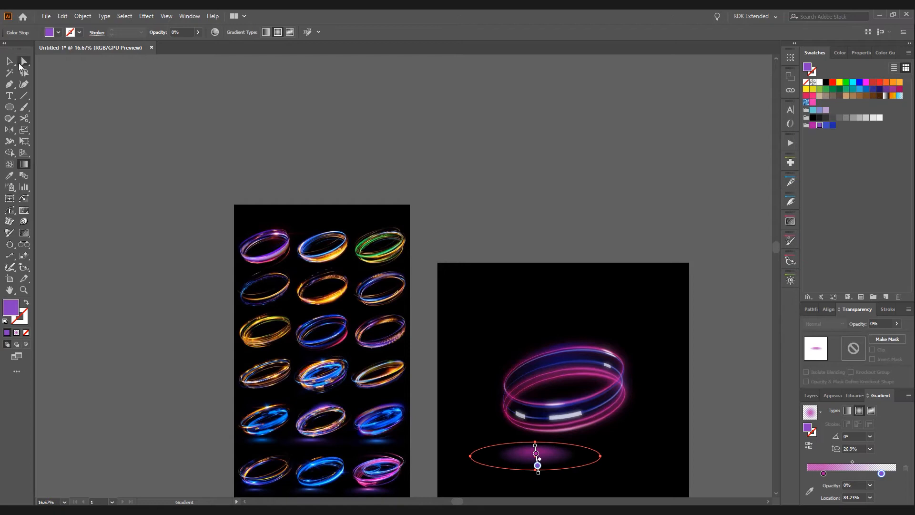
# - Nudge the glow ellipse slightly right, duplicate it and enlarge the copy to about 2690 × 582 px
pyautogui.click(10, 61)
pyautogui.click(616, 227)
pyautogui.moveTo(538, 461)
pyautogui.mouseDown()
pyautogui.moveTo(549, 465)
pyautogui.moveTo(542, 458)
pyautogui.mouseUp()
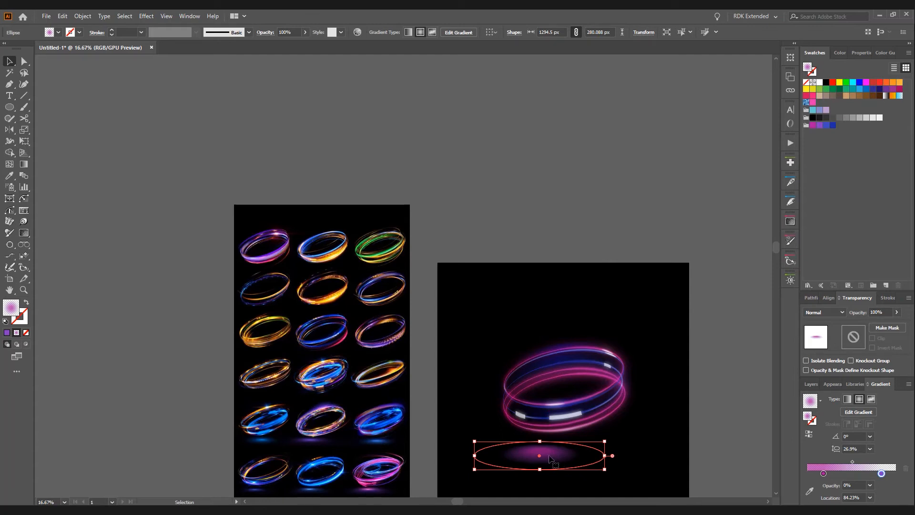
pyautogui.moveTo(551, 458); pyautogui.dragTo(658, 265)
pyautogui.moveTo(548, 244); pyautogui.dragTo(577, 465)
pyautogui.moveTo(657, 438); pyautogui.dragTo(677, 431)
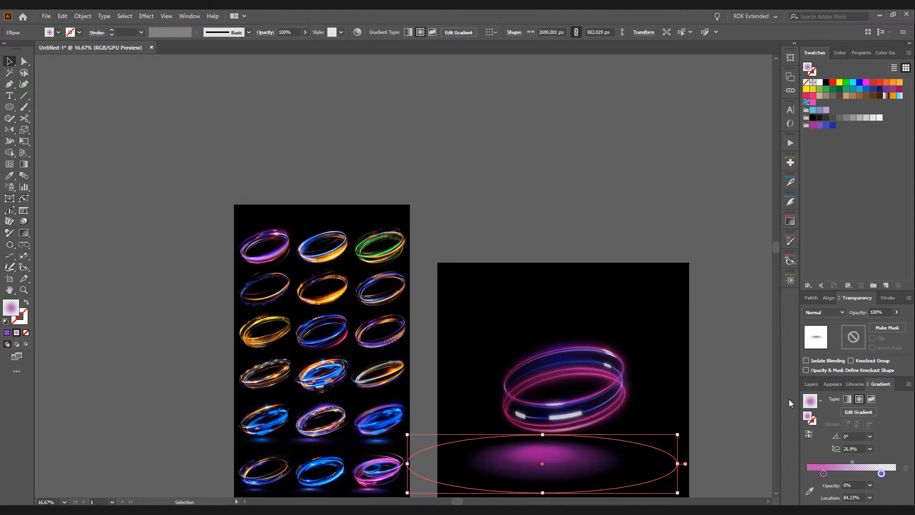
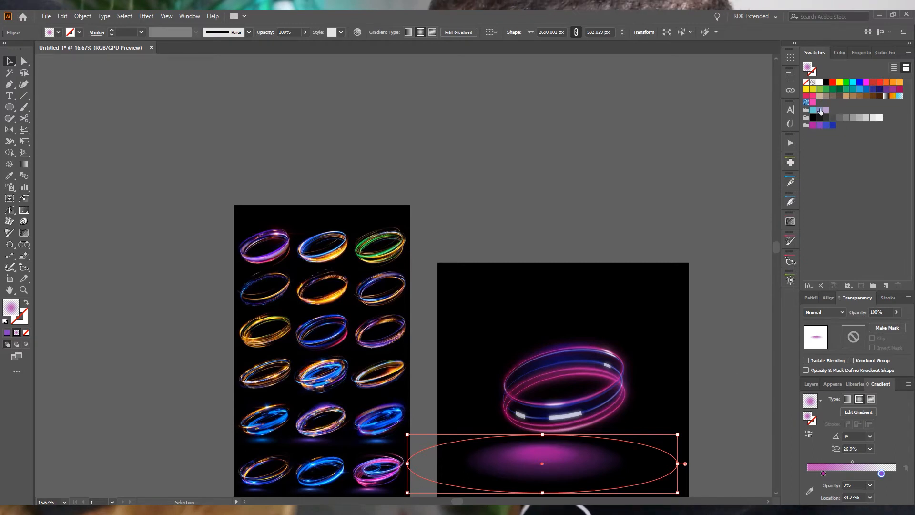
# - Recolour the enlarged ellipse's gradient with a blue inner stop and a dark blue outer stop, and send it behind the magenta glow
pyautogui.moveTo(828, 126); pyautogui.dragTo(823, 473)
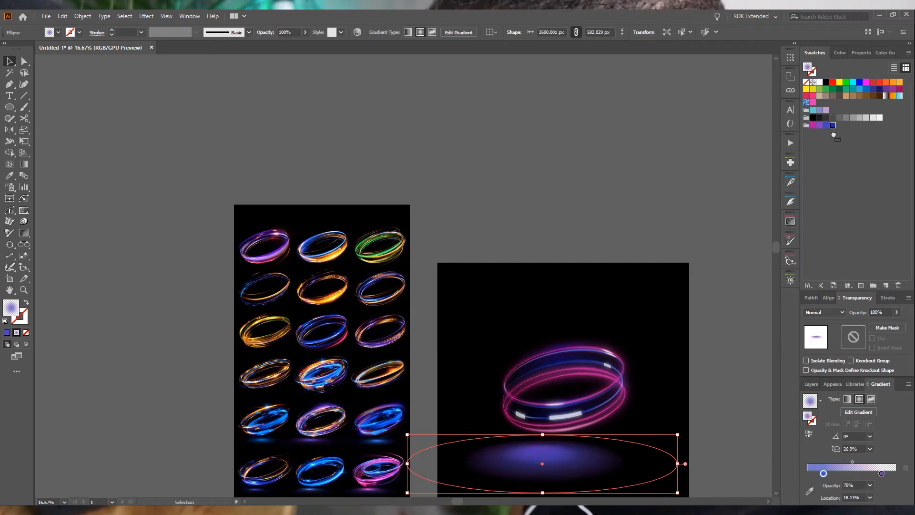
pyautogui.click(881, 473)
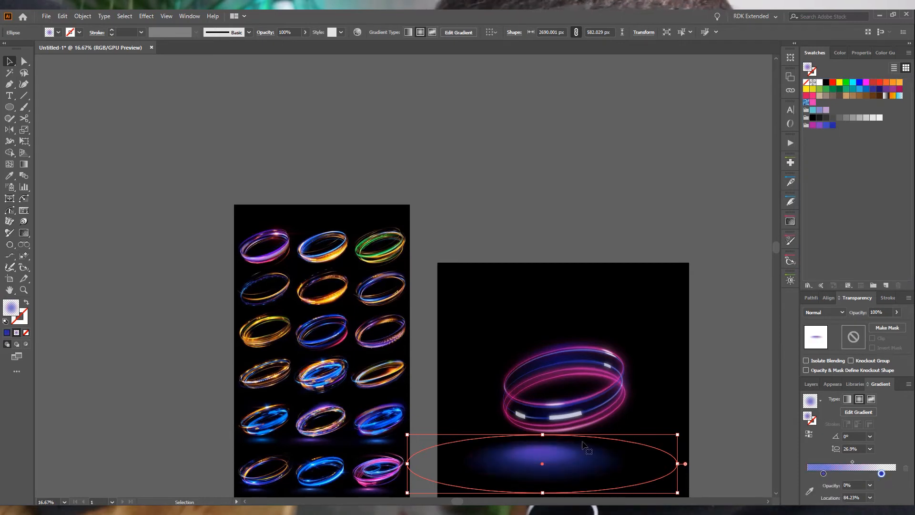
pyautogui.press('a')
pyautogui.hotkey('ctrl', '[')
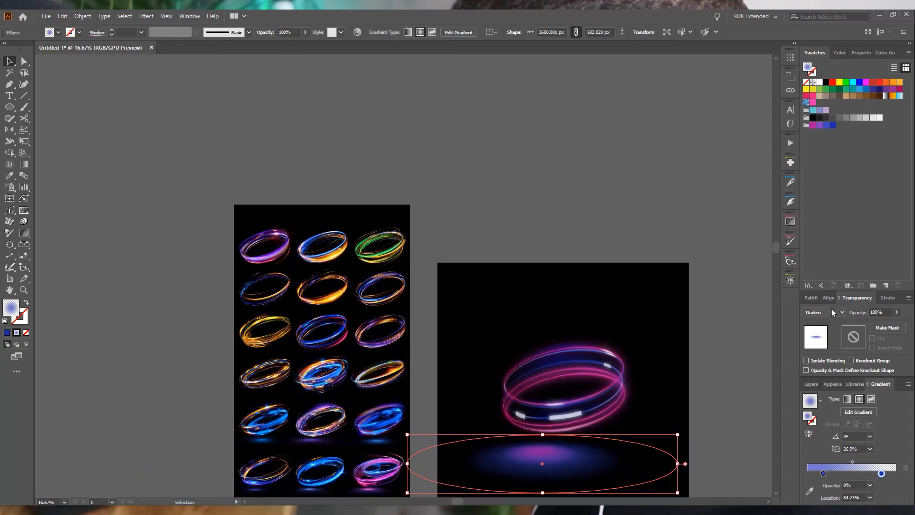
# - Set the large blue glow ellipse to the Lighten blend mode with 78% opacity
pyautogui.scroll(-2, 830, 314)
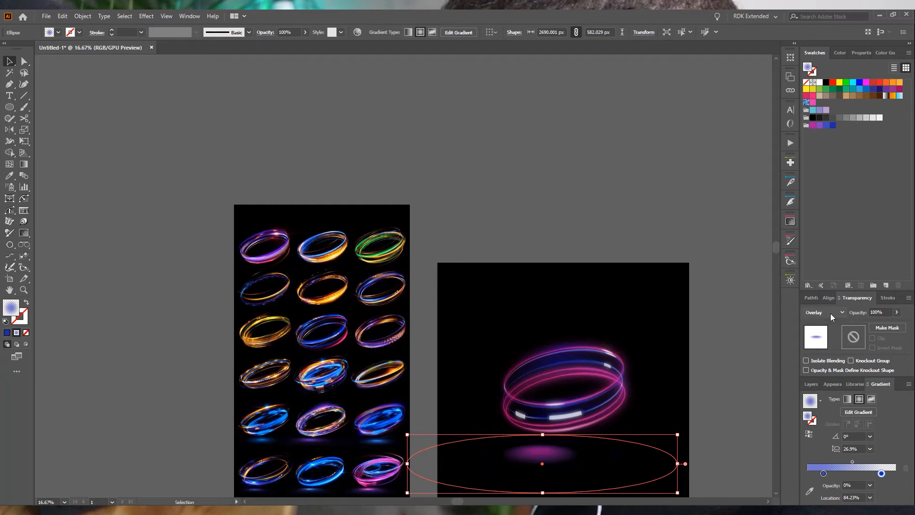
pyautogui.scroll(3, 830, 313)
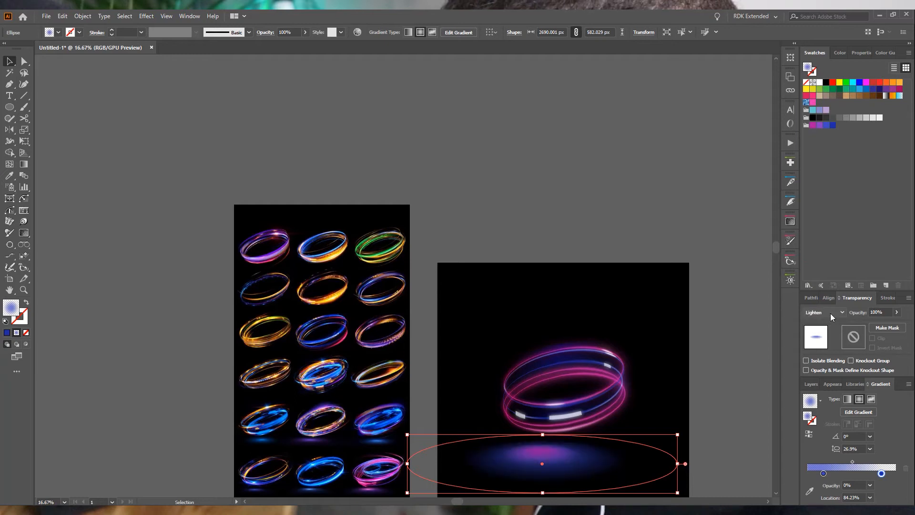
pyautogui.click(684, 301)
pyautogui.moveTo(709, 429); pyautogui.dragTo(658, 285)
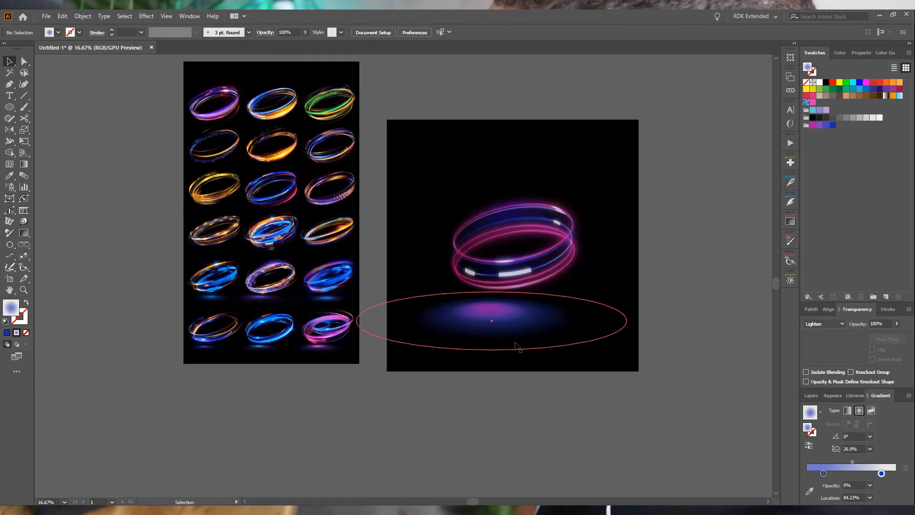
pyautogui.click(519, 345)
pyautogui.click(896, 312)
pyautogui.moveTo(898, 325); pyautogui.dragTo(882, 326)
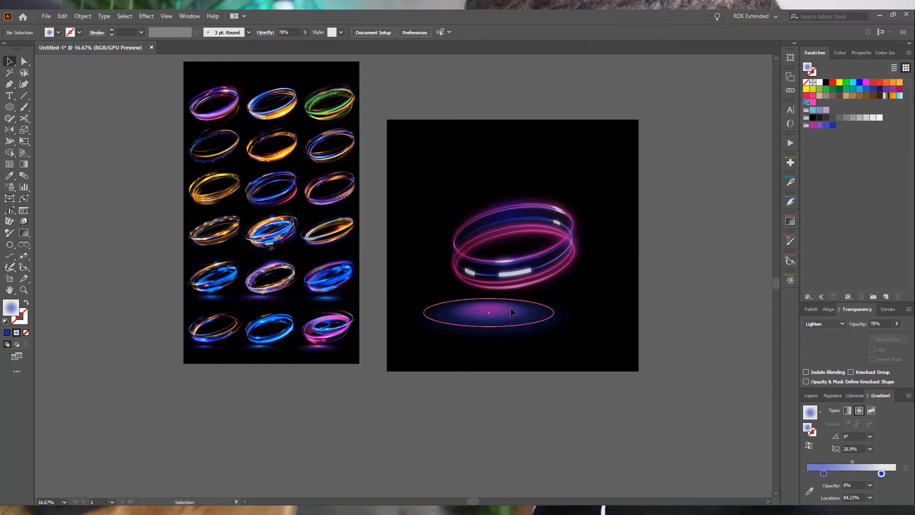
# - Reduce the smaller magenta glow ellipse's opacity to 80%
pyautogui.click(510, 307)
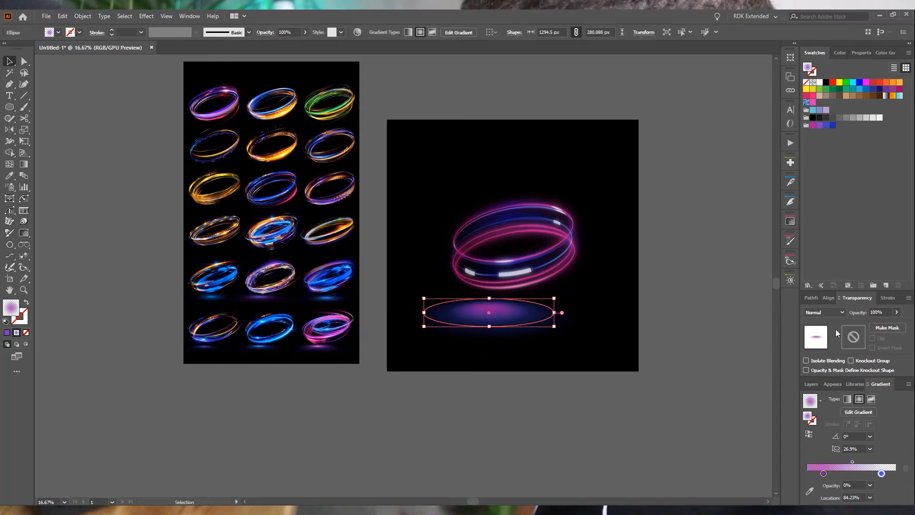
pyautogui.click(897, 313)
pyautogui.moveTo(886, 325); pyautogui.dragTo(885, 326)
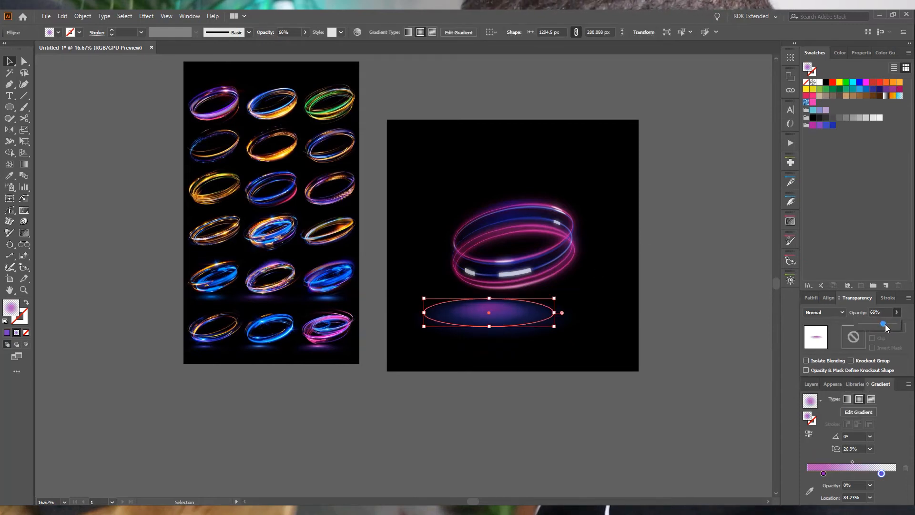
pyautogui.click(704, 270)
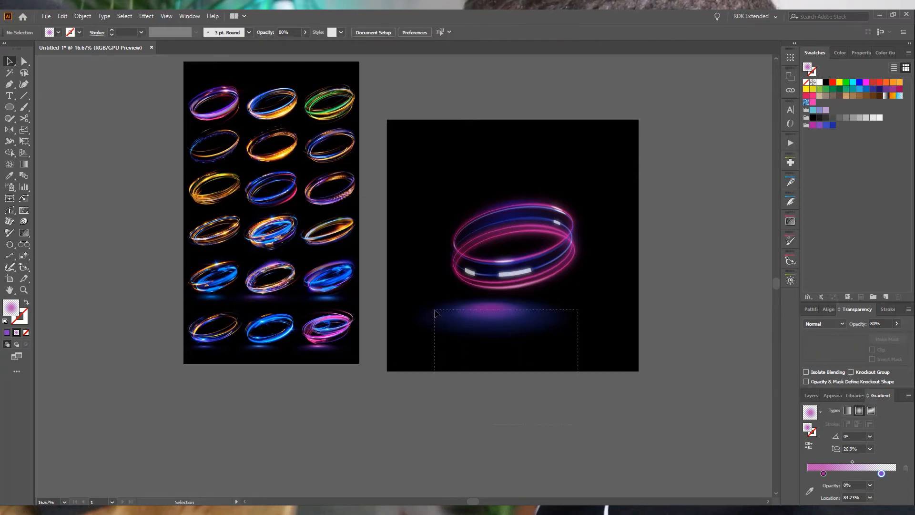
# - Select both glow ellipses and shift them together slightly left and up beneath the rings
pyautogui.click(472, 315)
pyautogui.moveTo(481, 313)
pyautogui.mouseDown()
pyautogui.moveTo(620, 281)
pyautogui.moveTo(486, 311)
pyautogui.mouseUp()
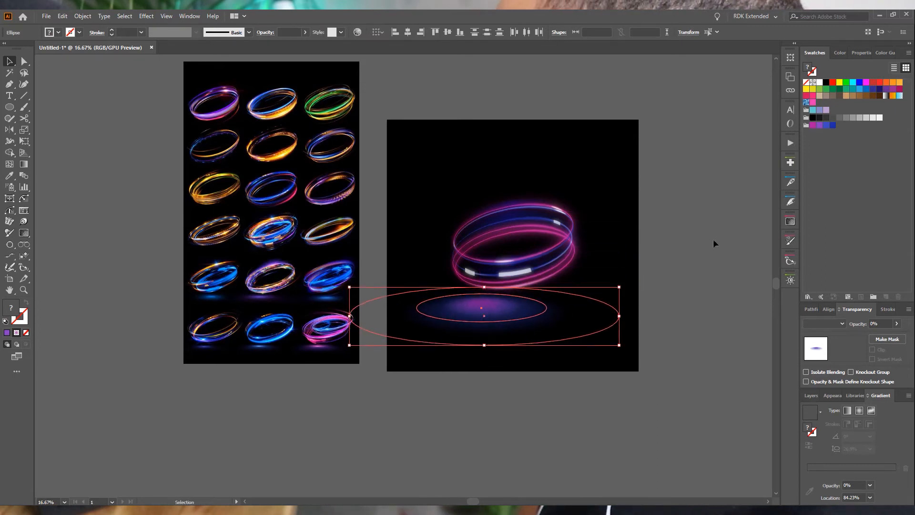
pyautogui.click(713, 243)
# - Duplicate the magenta glow ellipse to the right and recolour both gradient stops of the copy white
pyautogui.click(506, 320)
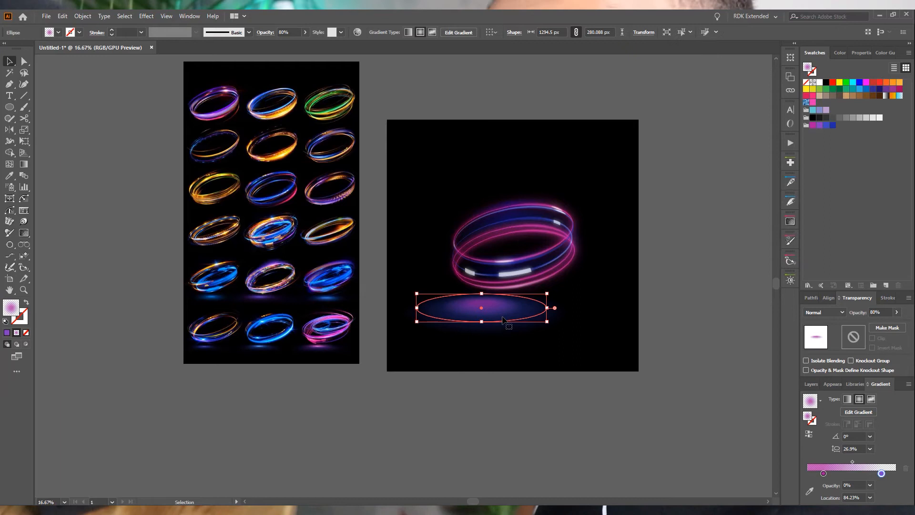
pyautogui.moveTo(502, 319); pyautogui.dragTo(625, 329)
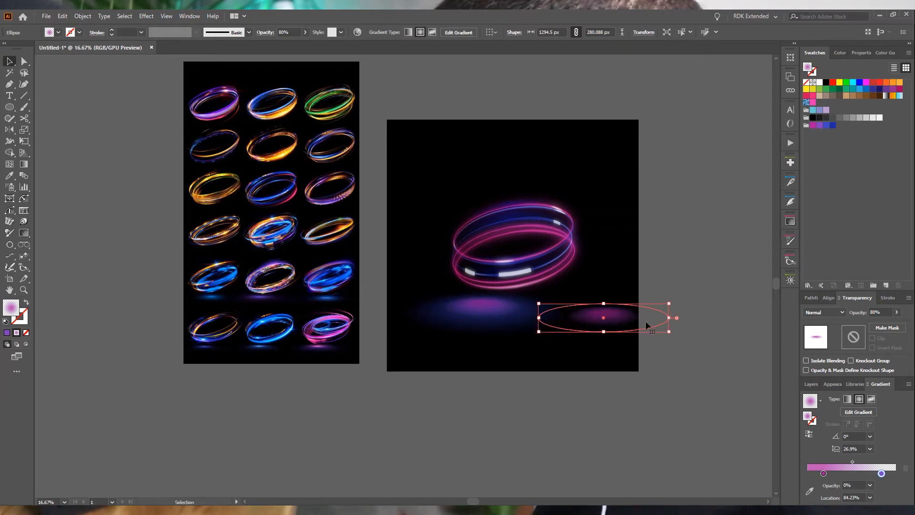
pyautogui.click(823, 474)
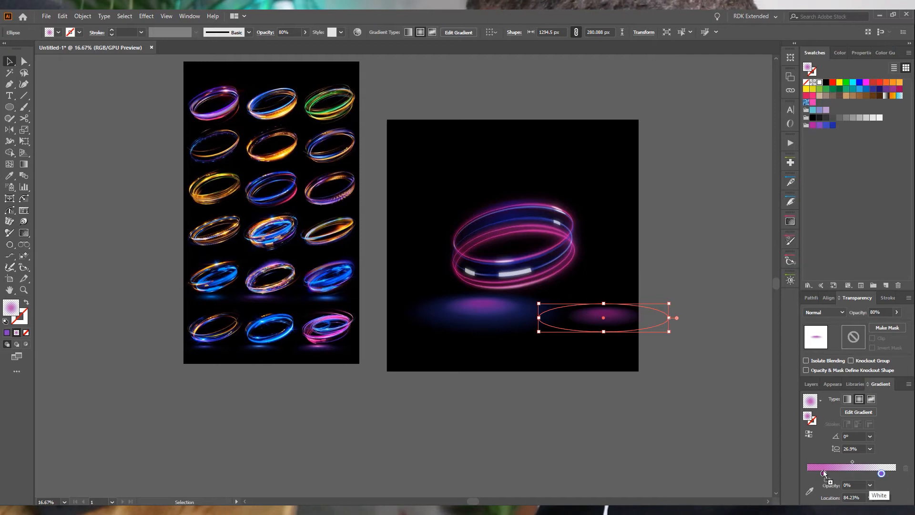
pyautogui.click(825, 110)
pyautogui.click(819, 82)
pyautogui.click(881, 473)
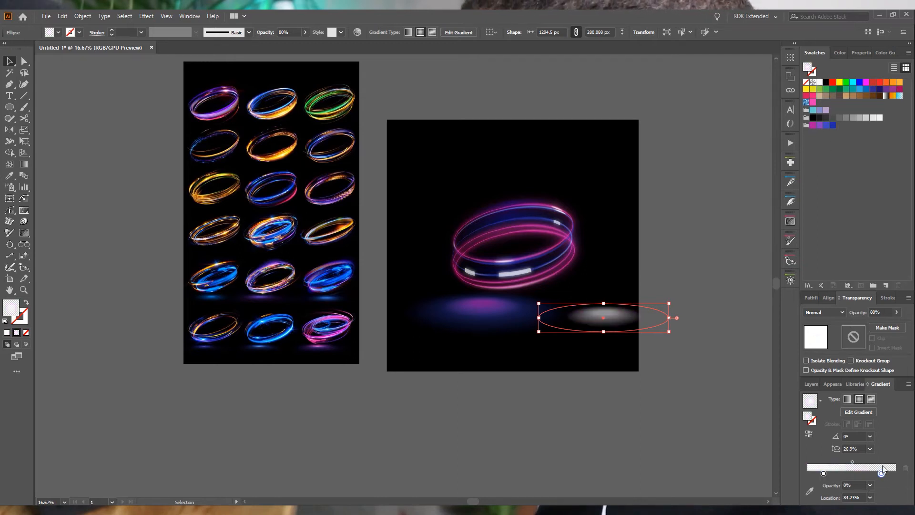
# - Scale the white glow ellipse down to about 697 × 151 px and centre it over the magenta glow
pyautogui.moveTo(670, 302); pyautogui.dragTo(478, 302)
pyautogui.scroll(3, 478, 302)
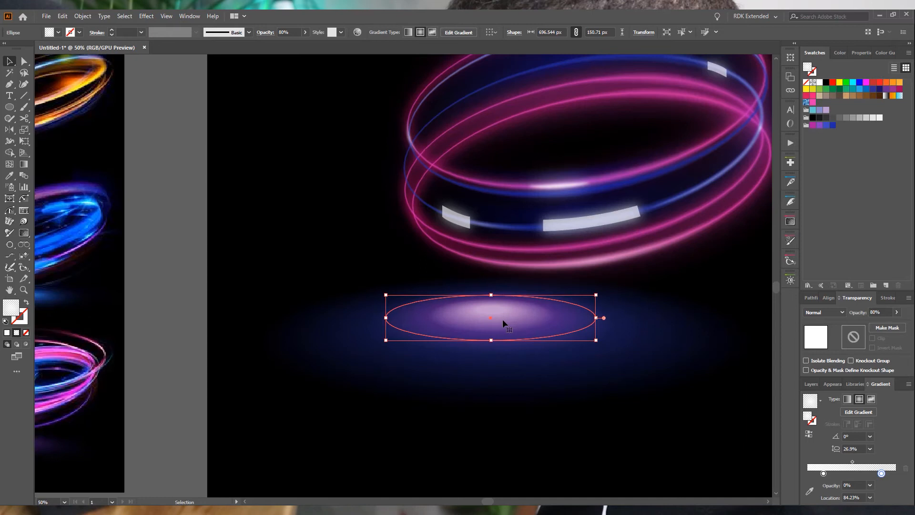
pyautogui.moveTo(505, 312); pyautogui.dragTo(505, 311)
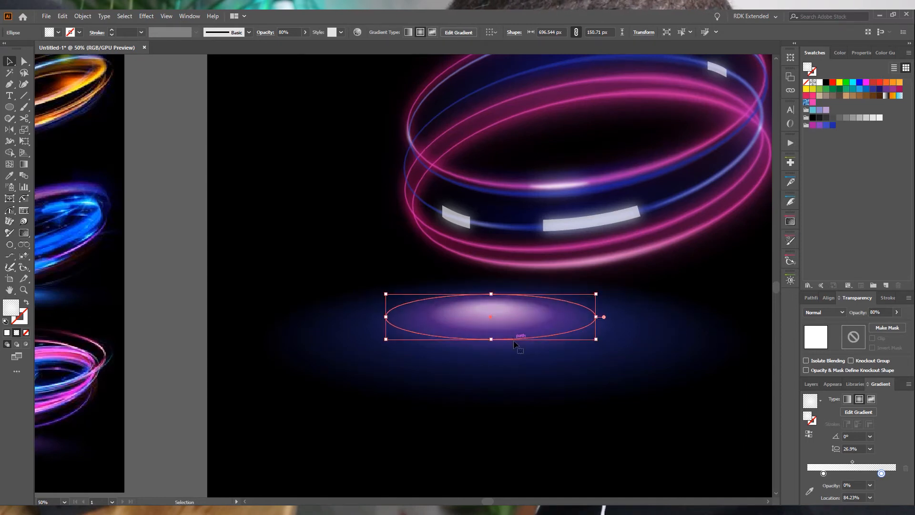
# - Extend the white glow ellipse's radial gradient with the Gradient tool so its fade reaches farther across the ellipse
pyautogui.scroll(-1, 512, 341)
pyautogui.click(24, 164)
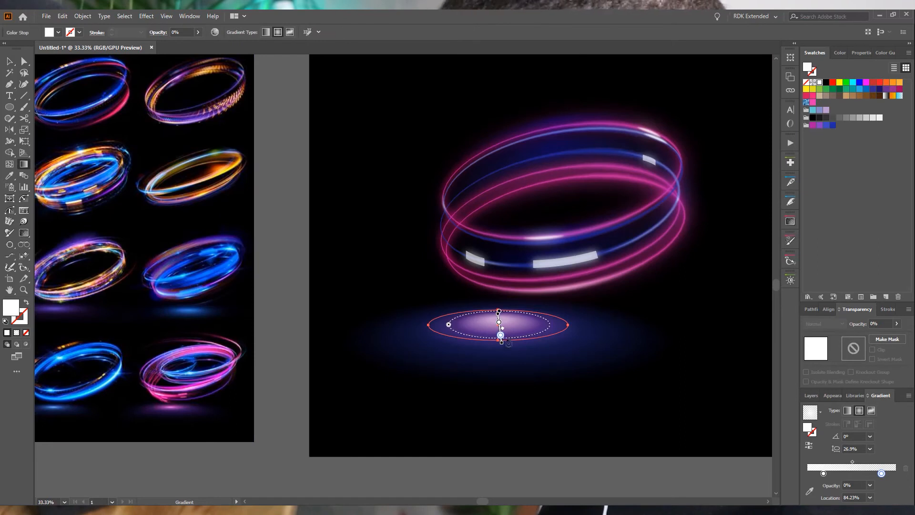
pyautogui.moveTo(502, 342)
pyautogui.mouseDown()
pyautogui.moveTo(517, 422)
pyautogui.moveTo(514, 416)
pyautogui.mouseUp()
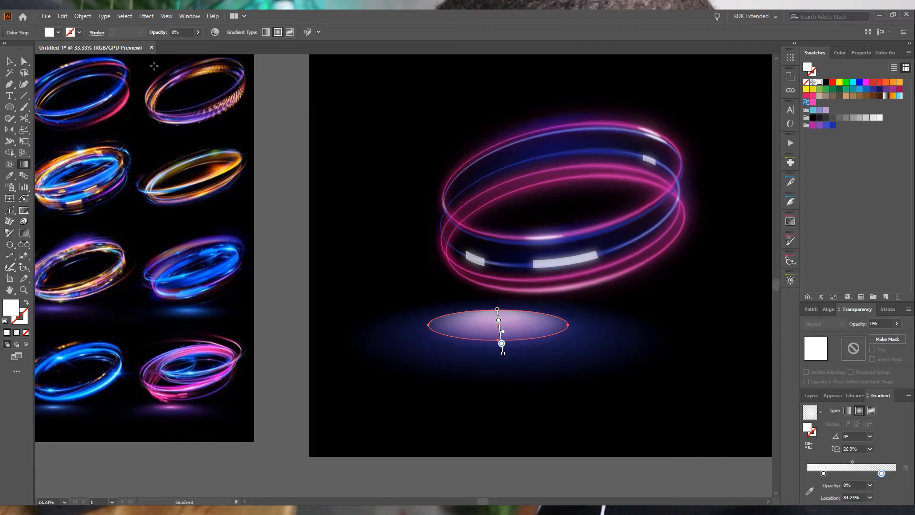
pyautogui.click(9, 61)
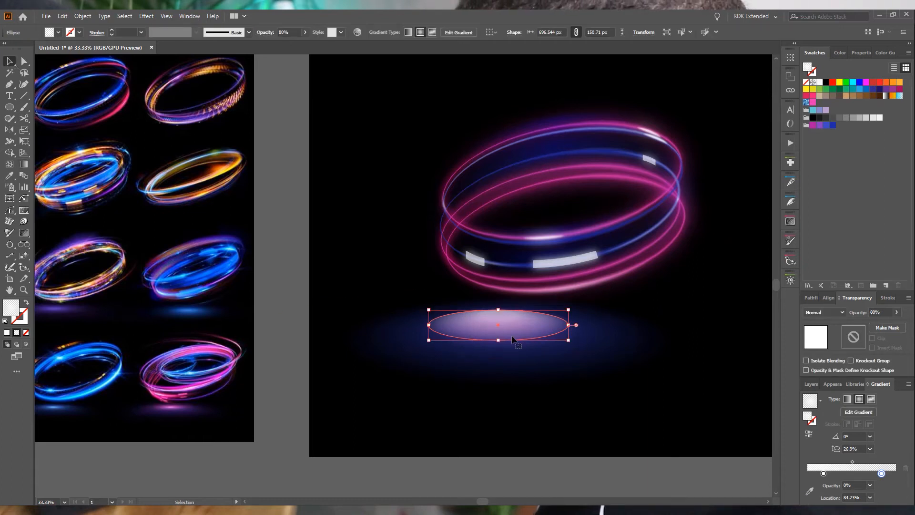
pyautogui.click(597, 474)
# - Set the white glow ellipse's blending mode to Hard Light and its opacity to 54%
pyautogui.click(484, 320)
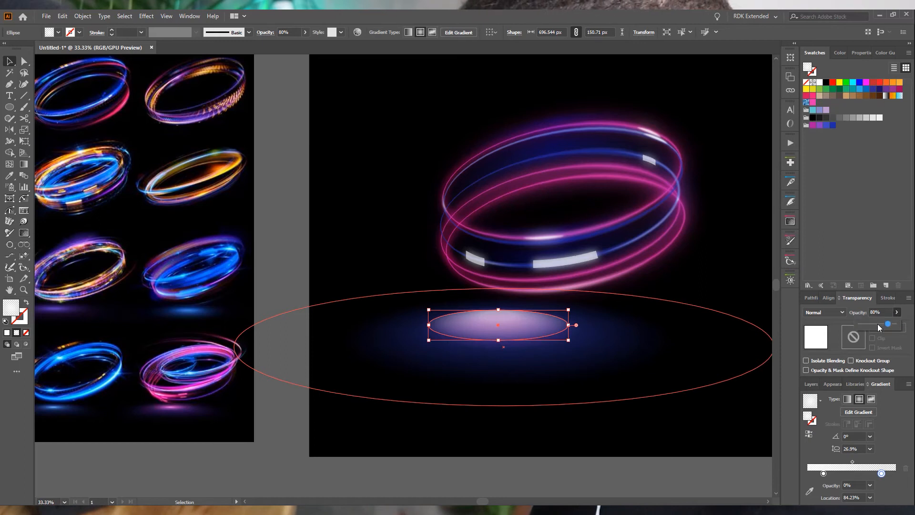
pyautogui.moveTo(879, 327); pyautogui.dragTo(875, 324)
pyautogui.click(830, 311)
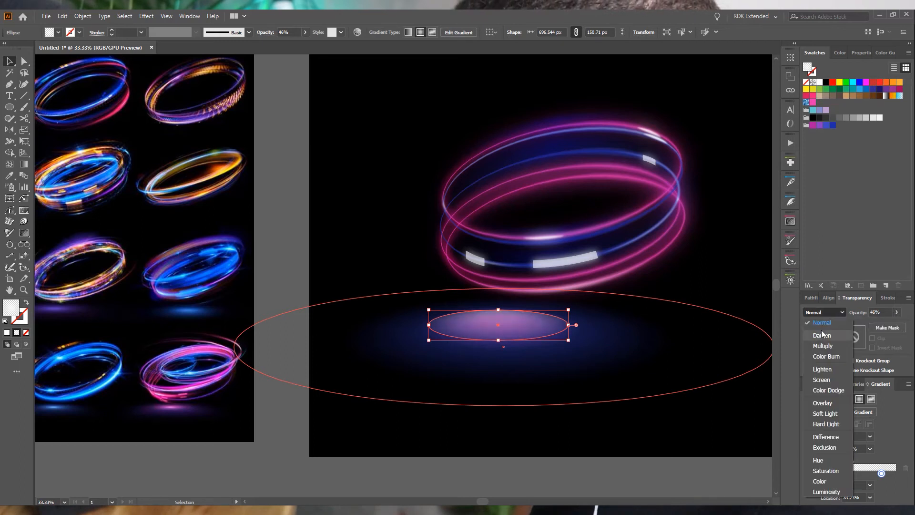
pyautogui.click(821, 335)
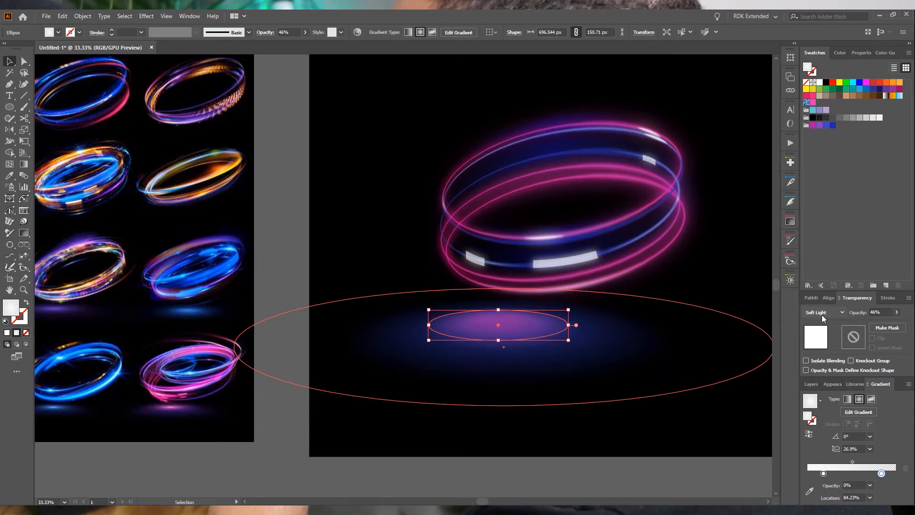
pyautogui.click(896, 312)
pyautogui.moveTo(876, 324); pyautogui.dragTo(881, 326)
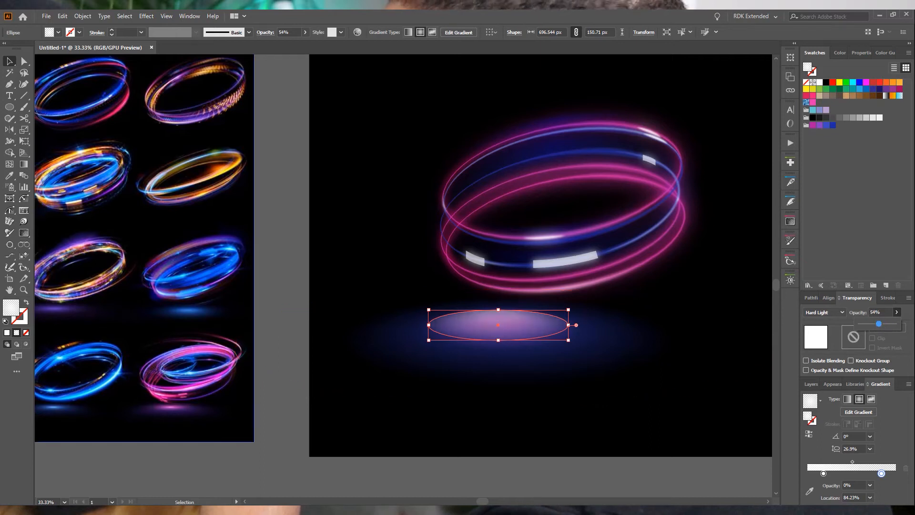
# - Tighten the white glow's radial gradient by moving its transparent stop to about 63% and adjusting the gradient's spread
pyautogui.press('g')
pyautogui.moveTo(502, 344); pyautogui.dragTo(502, 337)
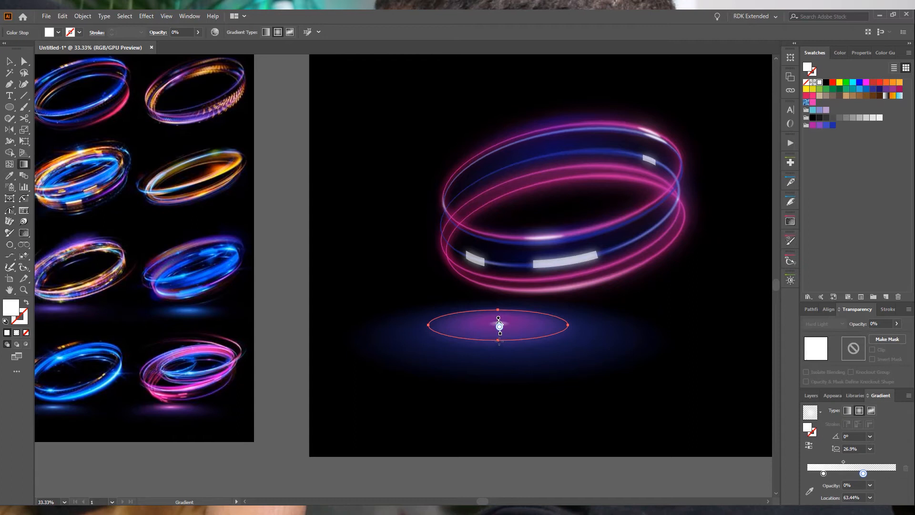
pyautogui.moveTo(482, 326); pyautogui.dragTo(470, 328)
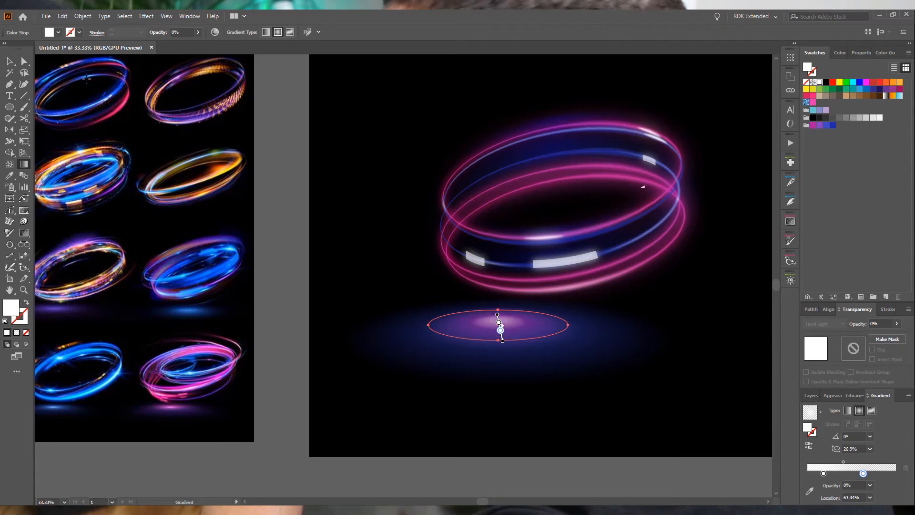
pyautogui.click(9, 61)
pyautogui.click(404, 235)
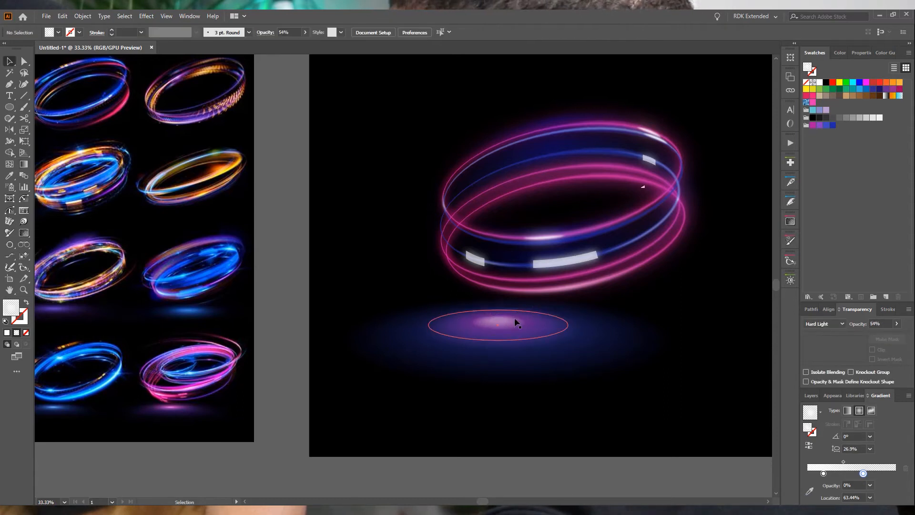
# - Shift the white glow ellipse slightly left and up, and apply a Gaussian Blur with a 19.5-pixel radius
pyautogui.moveTo(514, 323); pyautogui.dragTo(509, 320)
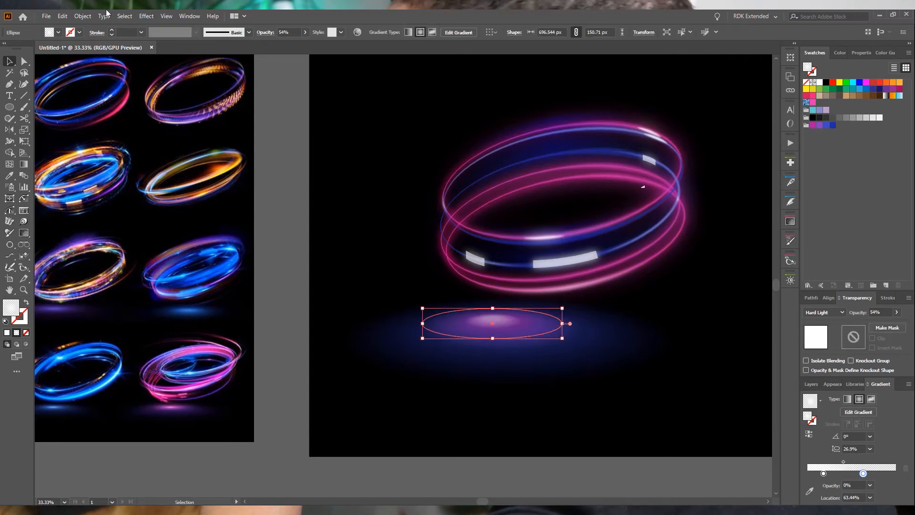
pyautogui.click(146, 16)
pyautogui.click(165, 35)
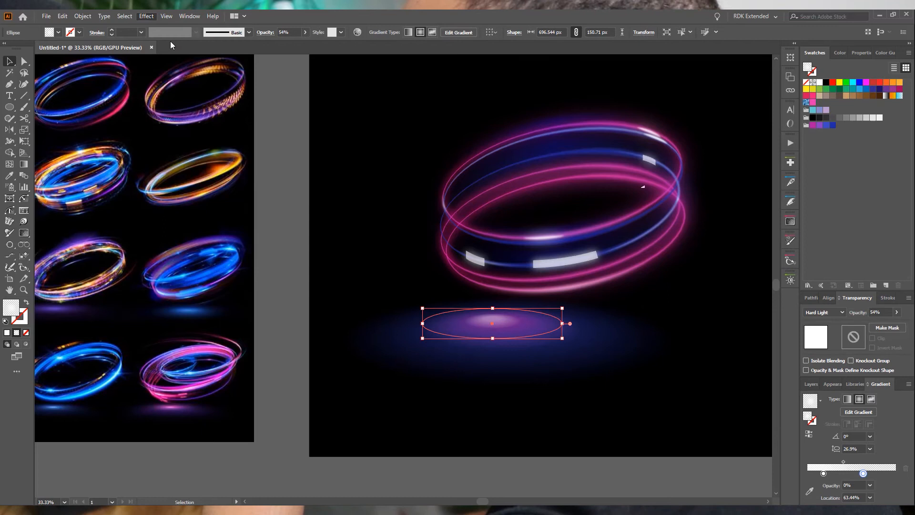
pyautogui.click(151, 180)
pyautogui.moveTo(187, 155)
pyautogui.mouseDown()
pyautogui.moveTo(174, 158)
pyautogui.moveTo(183, 160)
pyautogui.mouseUp()
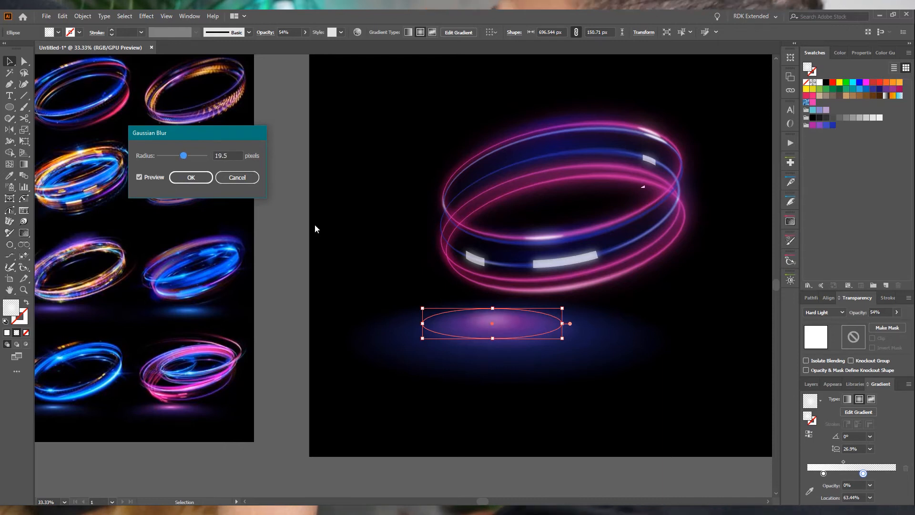
pyautogui.click(191, 177)
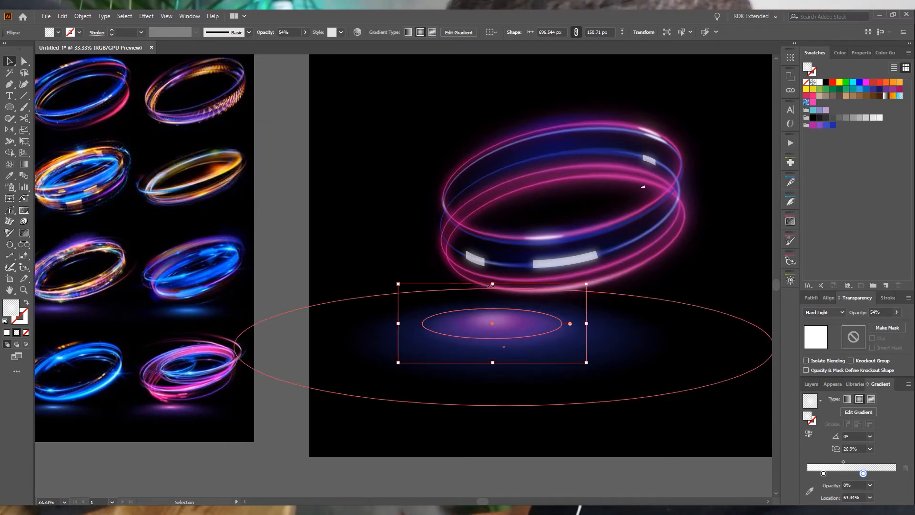
# - Resize the white glow ellipse to about 745 × 188 px and recentre it over the magenta glow
pyautogui.moveTo(492, 283); pyautogui.dragTo(496, 301)
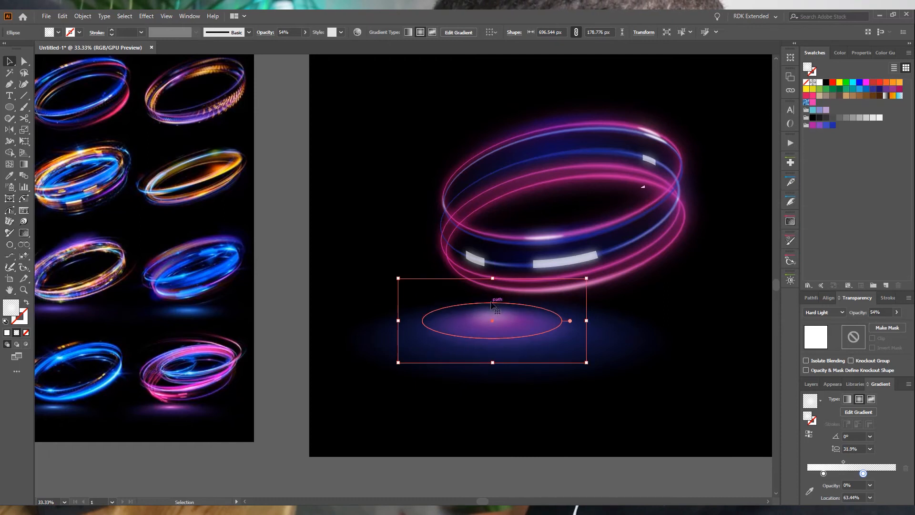
pyautogui.moveTo(493, 363); pyautogui.dragTo(499, 319)
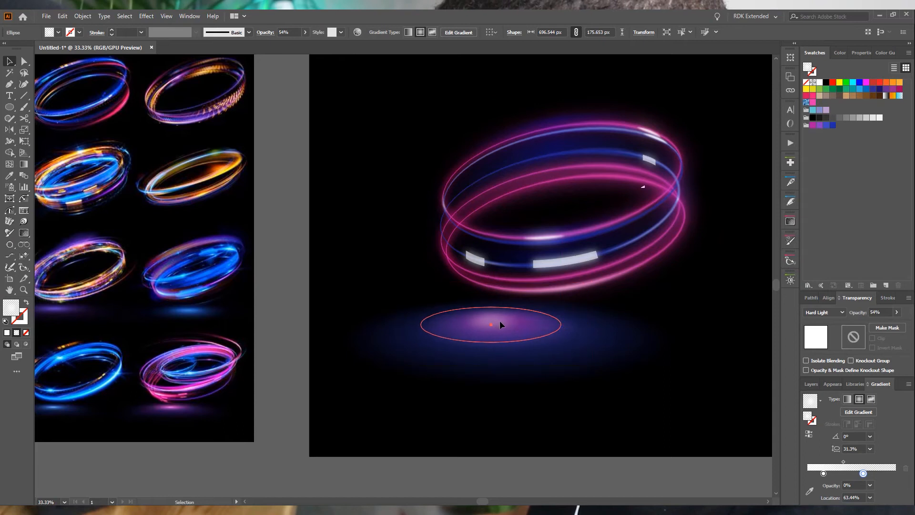
pyautogui.moveTo(585, 282); pyautogui.dragTo(565, 294)
pyautogui.moveTo(497, 327); pyautogui.dragTo(501, 322)
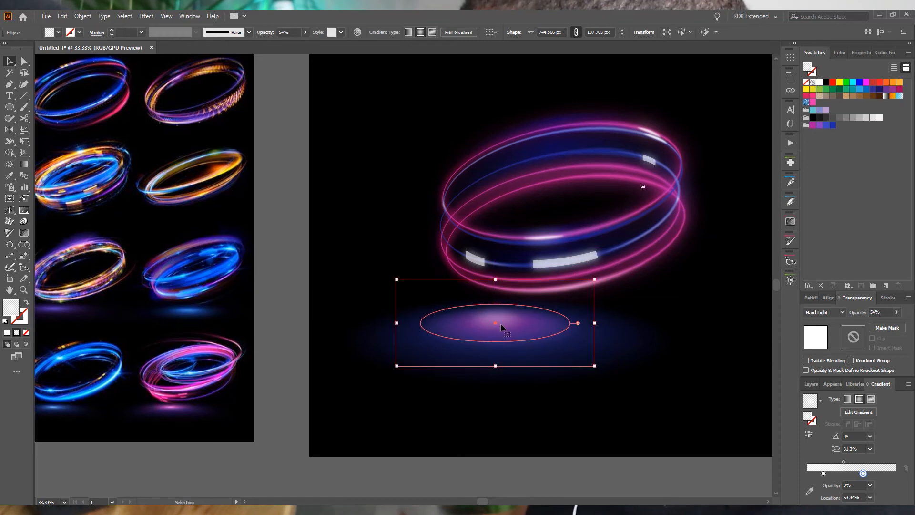
pyautogui.scroll(-2, 500, 329)
pyautogui.click(613, 467)
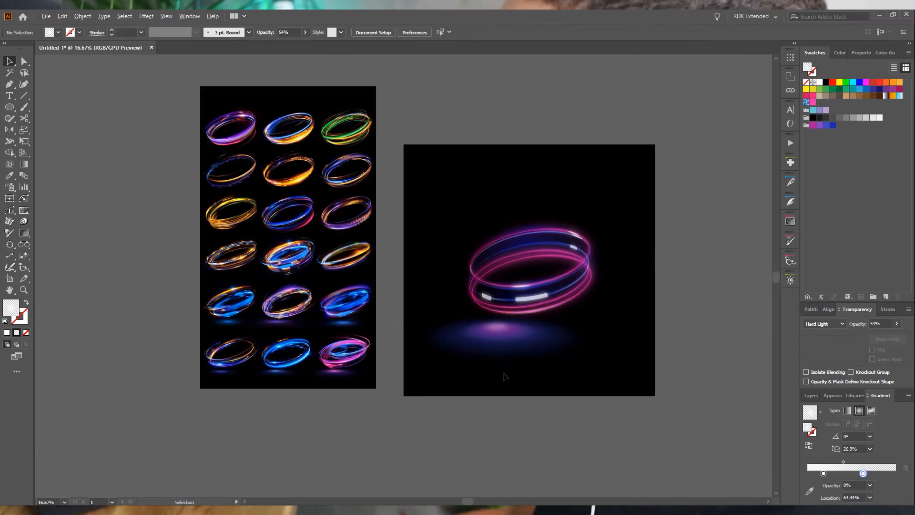
# - Flatten the white glow ellipse to about 160 px high from its upper edge, and undo the further lower-edge adjustment
pyautogui.scroll(2, 504, 373)
pyautogui.click(493, 287)
pyautogui.moveTo(490, 243)
pyautogui.mouseDown()
pyautogui.moveTo(491, 263)
pyautogui.moveTo(490, 249)
pyautogui.mouseUp()
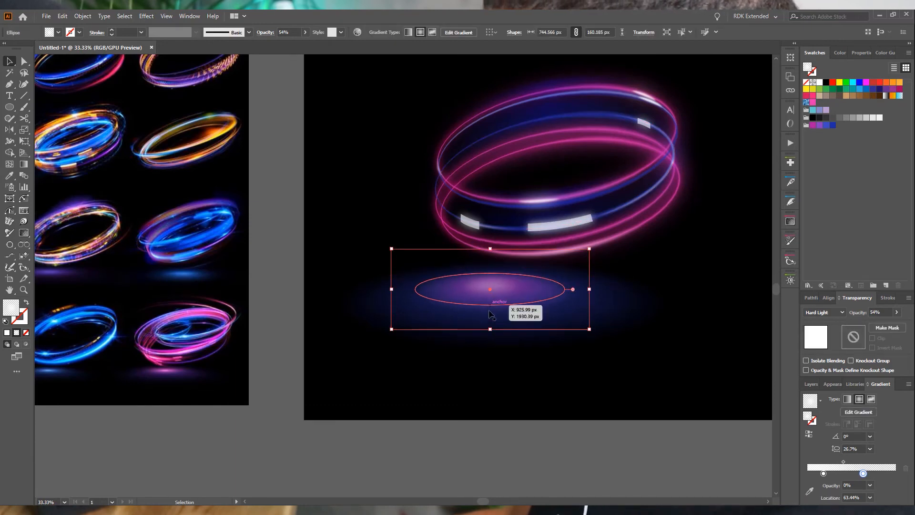
pyautogui.moveTo(490, 330)
pyautogui.mouseDown()
pyautogui.moveTo(499, 305)
pyautogui.moveTo(494, 323)
pyautogui.mouseUp()
pyautogui.hotkey('ctrl', 'z')
pyautogui.click(542, 457)
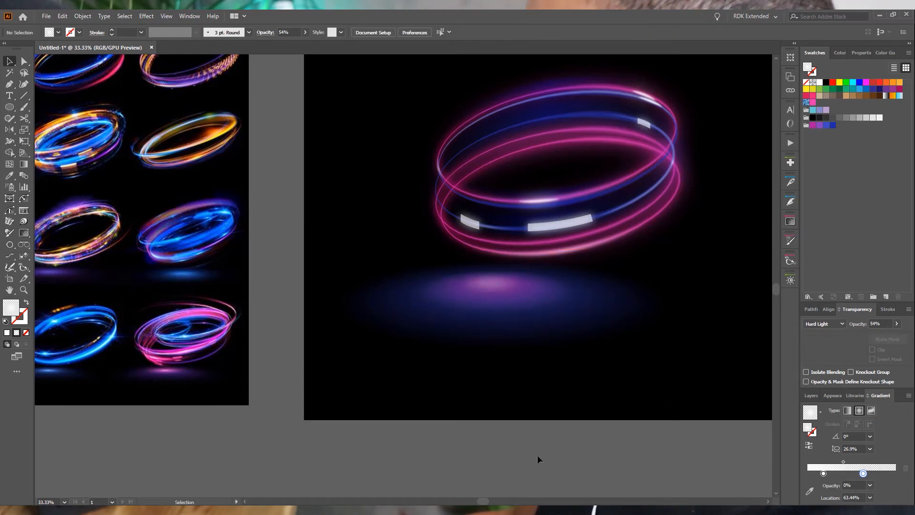
# - Select the glow ellipses together and shift them slightly right beneath the rings
pyautogui.scroll(-3, 541, 457)
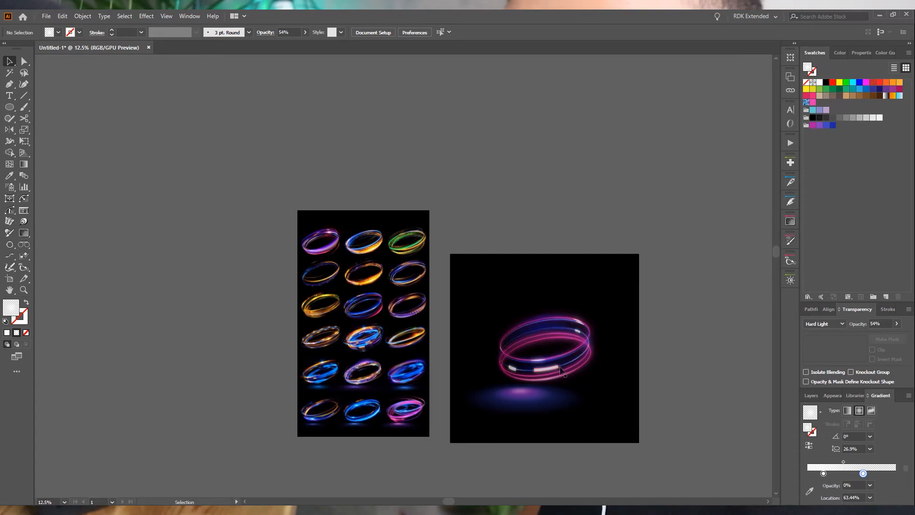
pyautogui.moveTo(588, 466); pyautogui.dragTo(533, 400)
pyautogui.click(449, 143)
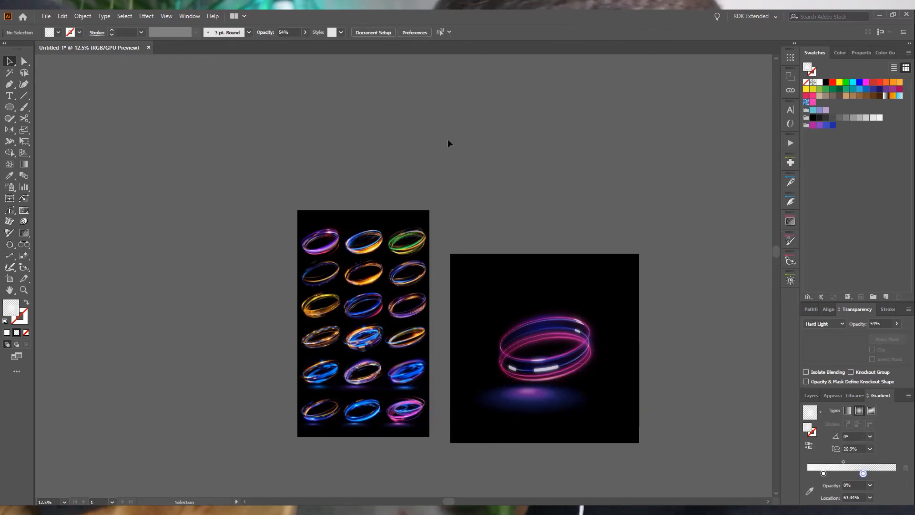
# - Enlarge the blue glow ellipse from its centre to about 3276 × 709 px and lower its opacity to 59%
pyautogui.click(578, 412)
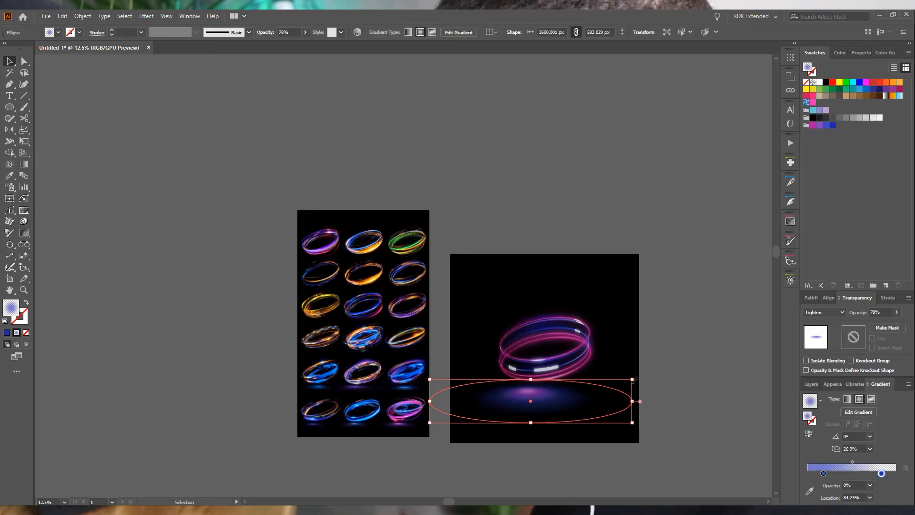
pyautogui.moveTo(632, 379); pyautogui.dragTo(653, 374)
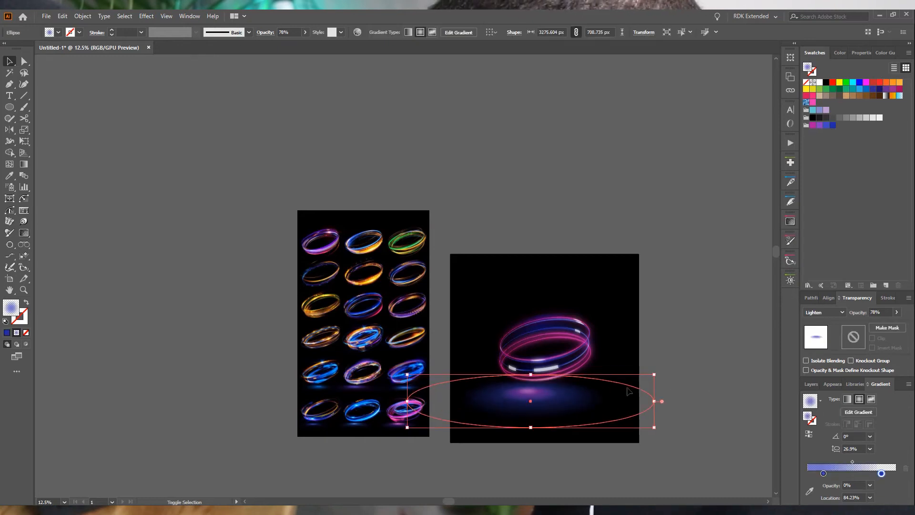
pyautogui.click(897, 312)
pyautogui.moveTo(886, 326); pyautogui.dragTo(879, 326)
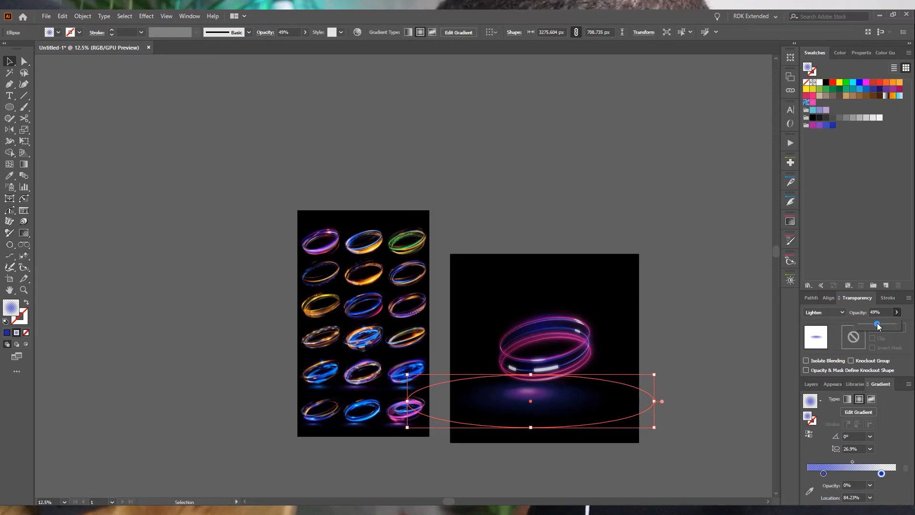
pyautogui.click(666, 341)
# - Enlarge the magenta glow ellipse to about 1552 × 336 px and set its opacity to 59%
pyautogui.scroll(2, 561, 410)
pyautogui.click(584, 376)
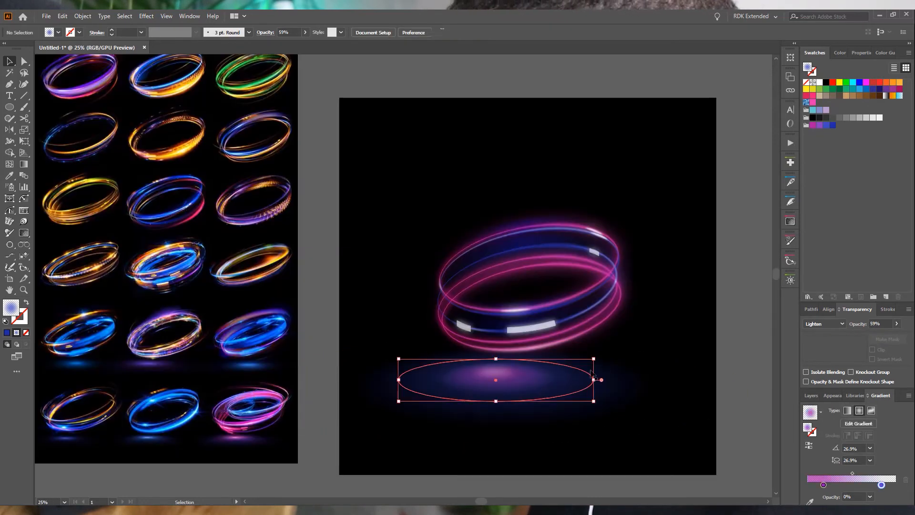
pyautogui.moveTo(594, 358); pyautogui.dragTo(614, 349)
pyautogui.scroll(-2, 568, 443)
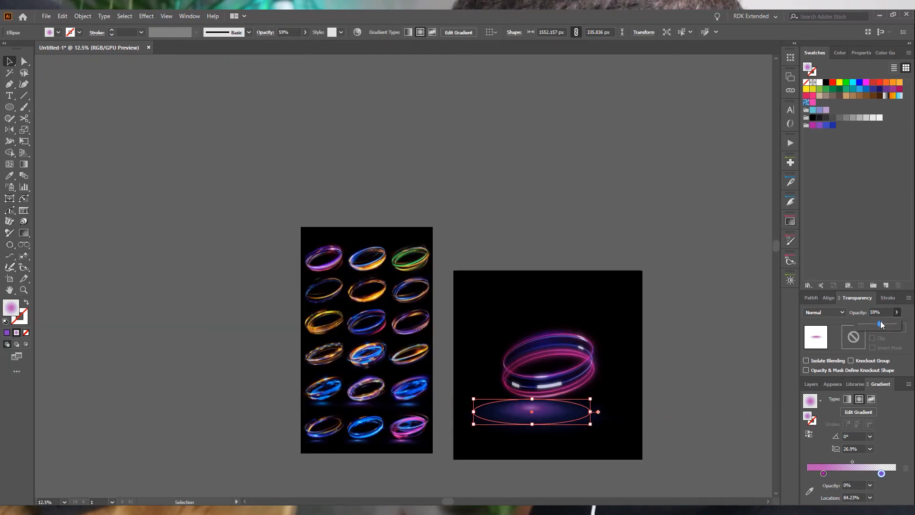
pyautogui.moveTo(882, 320); pyautogui.dragTo(879, 320)
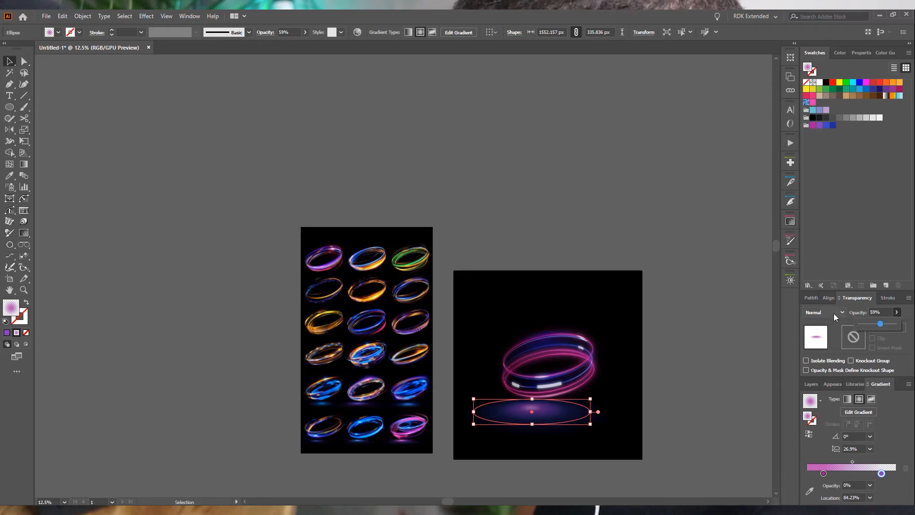
# - Try blending modes such as Exclusion, Hue and Darken on the magenta glow ellipse and return it to Normal
pyautogui.scroll(-1, 829, 313)
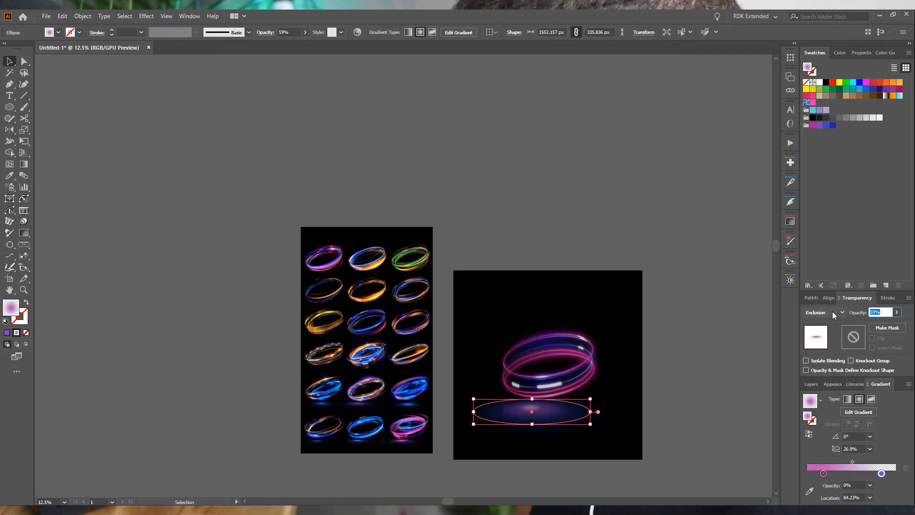
pyautogui.click(833, 315)
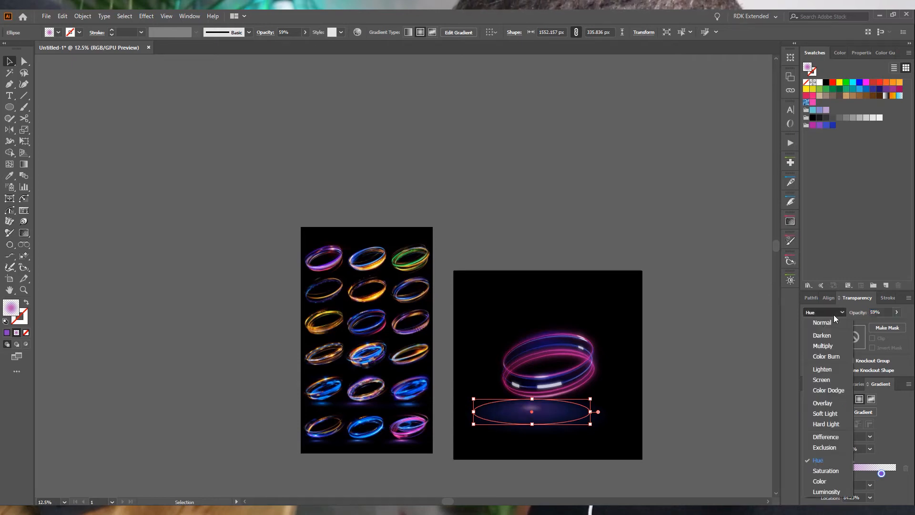
pyautogui.click(825, 335)
pyautogui.click(827, 314)
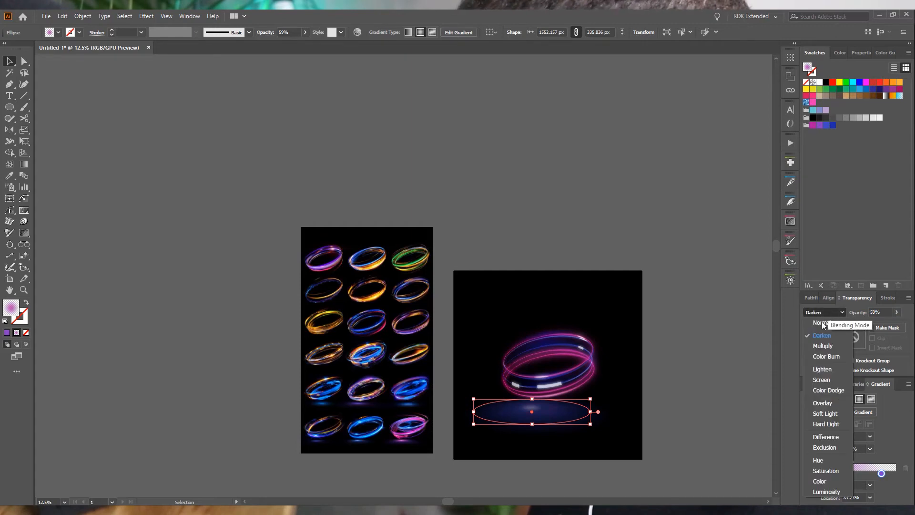
pyautogui.click(812, 324)
pyautogui.click(727, 358)
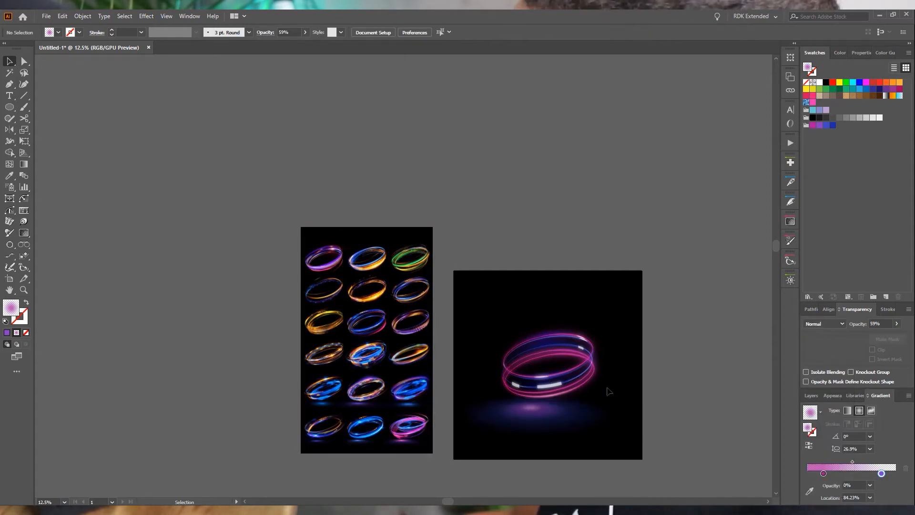
# - Select all the ring artwork and move it slightly up, farther above the glow
pyautogui.moveTo(675, 365); pyautogui.dragTo(498, 326)
pyautogui.moveTo(479, 264); pyautogui.dragTo(571, 376)
pyautogui.click(557, 193)
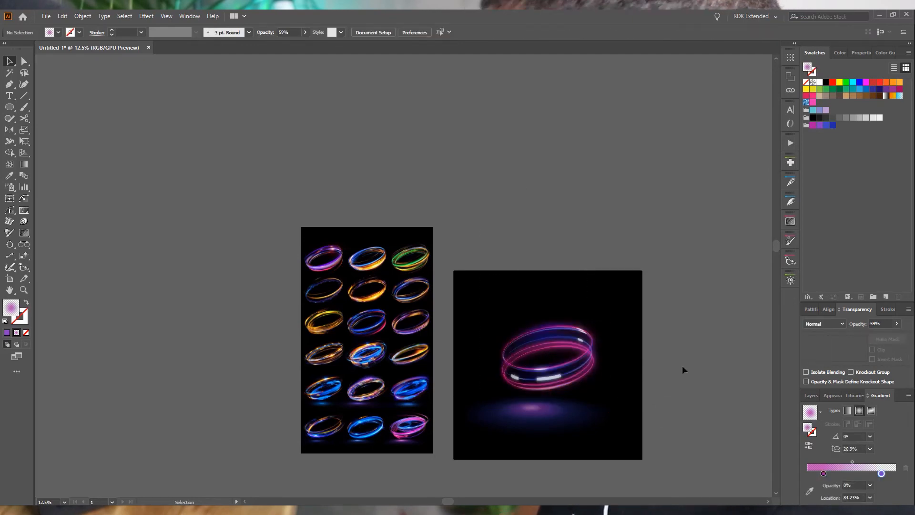
# - Lower the opacity of the grouped white patches on the rings to 65%
pyautogui.scroll(3, 549, 406)
pyautogui.click(545, 337)
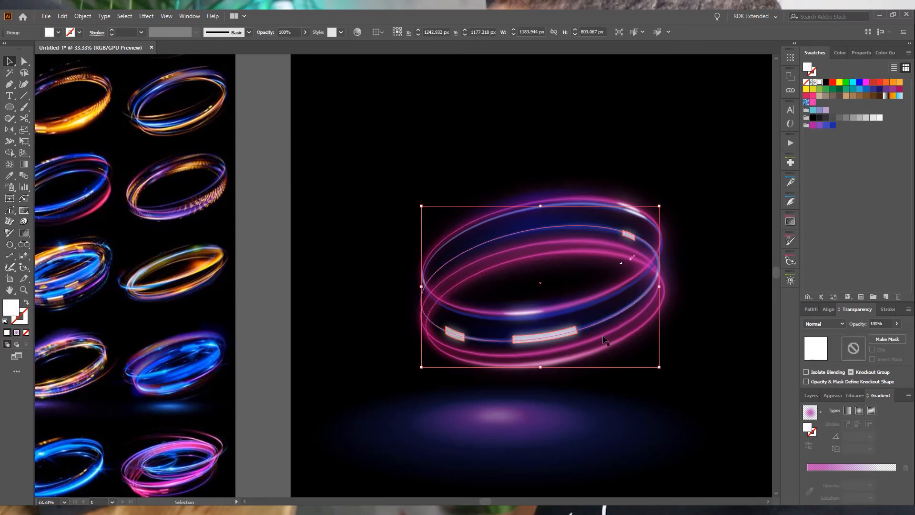
pyautogui.click(896, 324)
pyautogui.moveTo(900, 335); pyautogui.dragTo(879, 337)
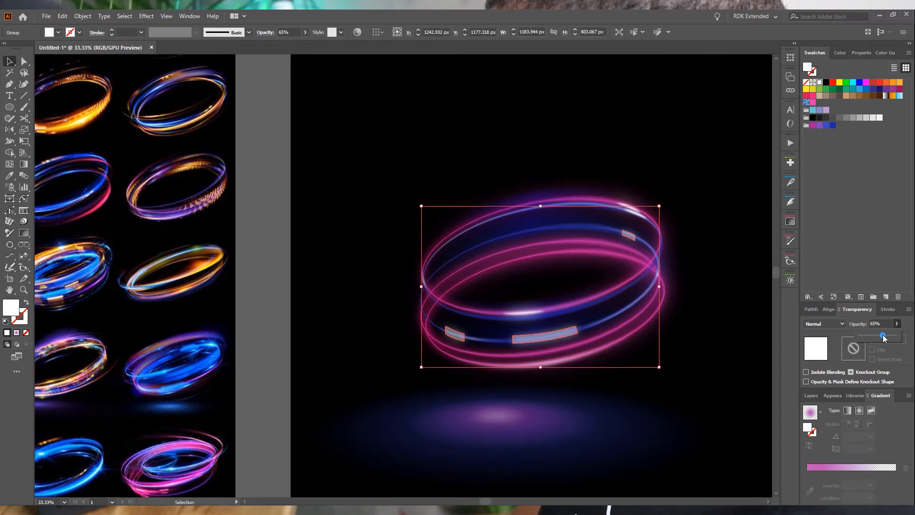
# - Move the reference image farther away from the ring artboard
pyautogui.scroll(-3, 593, 300)
pyautogui.click(445, 175)
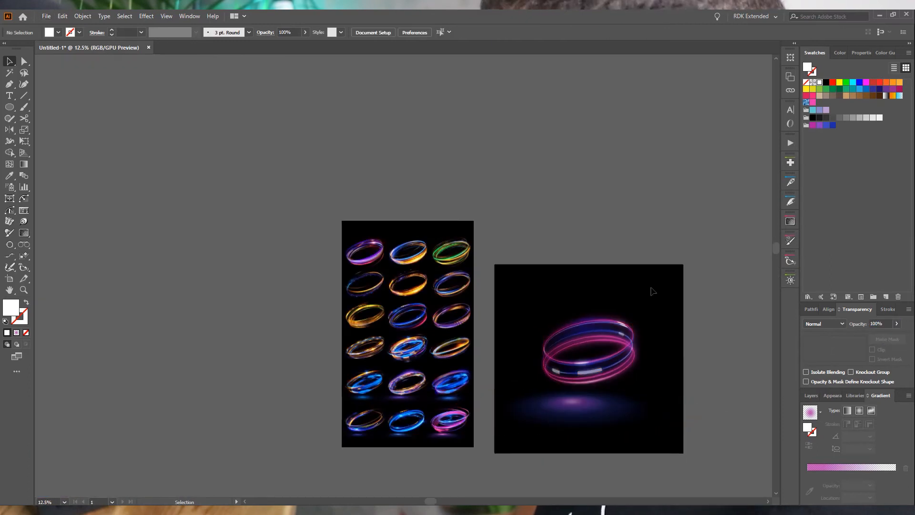
pyautogui.scroll(3, 590, 400)
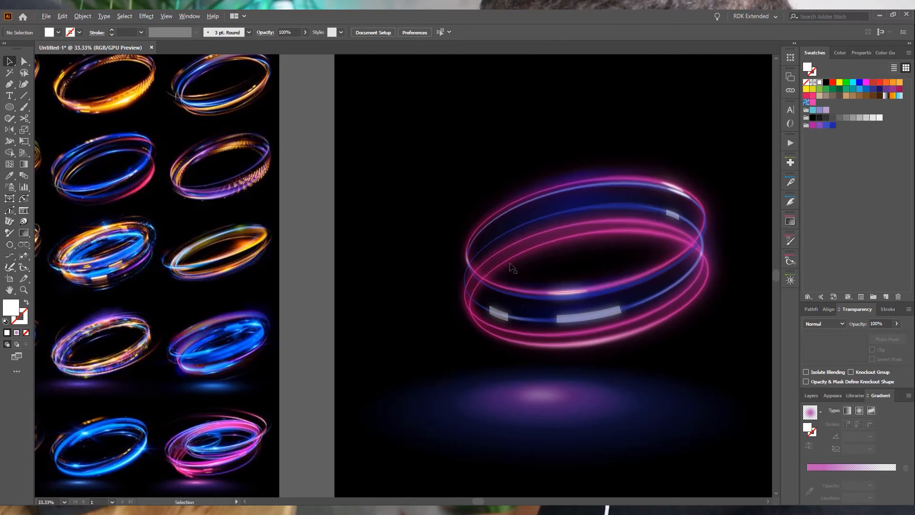
pyautogui.scroll(-3, 375, 450)
pyautogui.moveTo(271, 379); pyautogui.dragTo(227, 357)
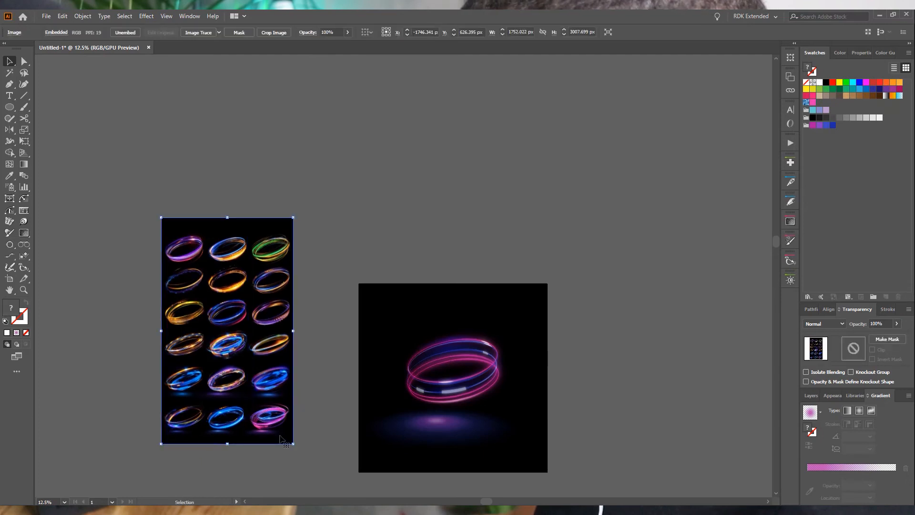
pyautogui.scroll(3, 520, 431)
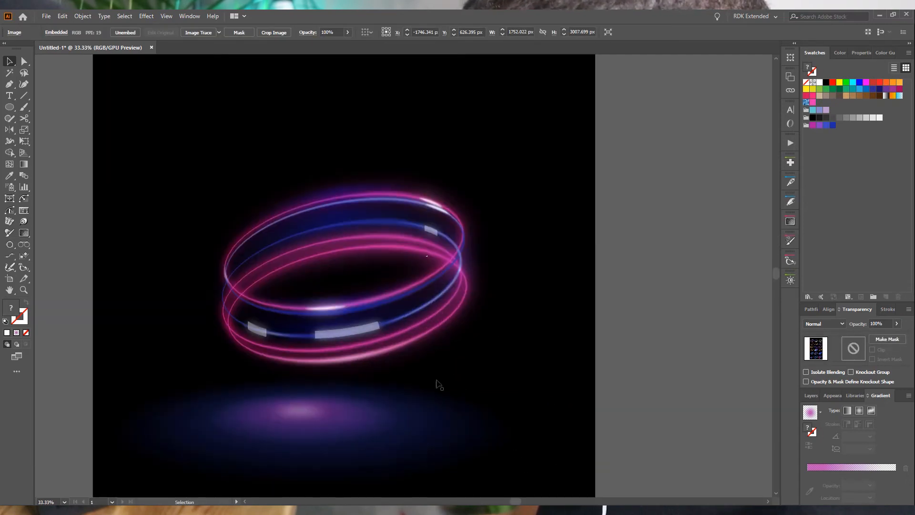
# - Delete the grouped white patches from the rings
pyautogui.scroll(-1, 388, 398)
pyautogui.click(345, 356)
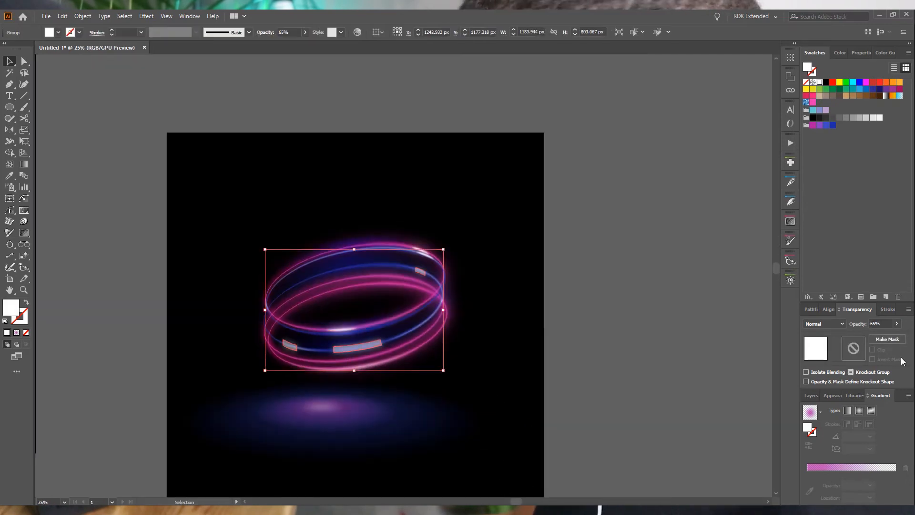
pyautogui.hotkey('ctrl', 'shift', 'a')
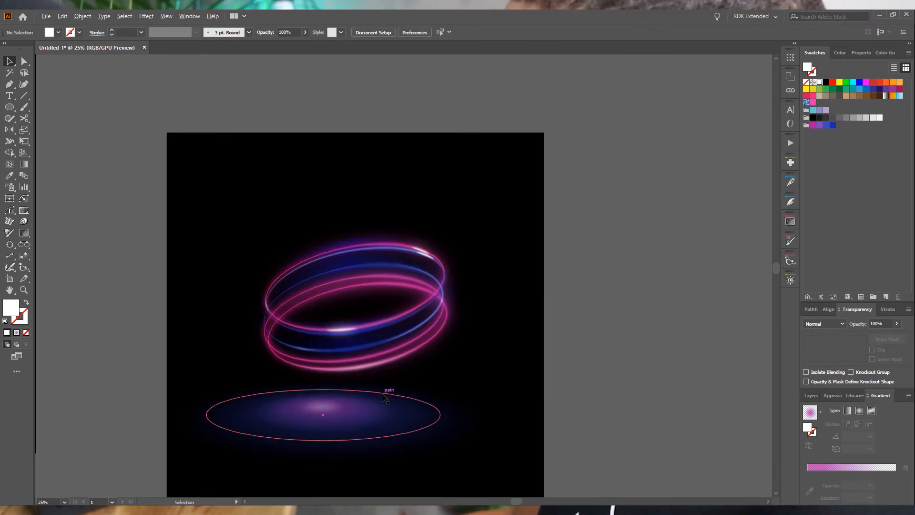
# - Move the reference image back, closer to the ring artboard
pyautogui.scroll(-2, 382, 394)
pyautogui.moveTo(173, 315); pyautogui.dragTo(208, 354)
pyautogui.scroll(3, 169, 367)
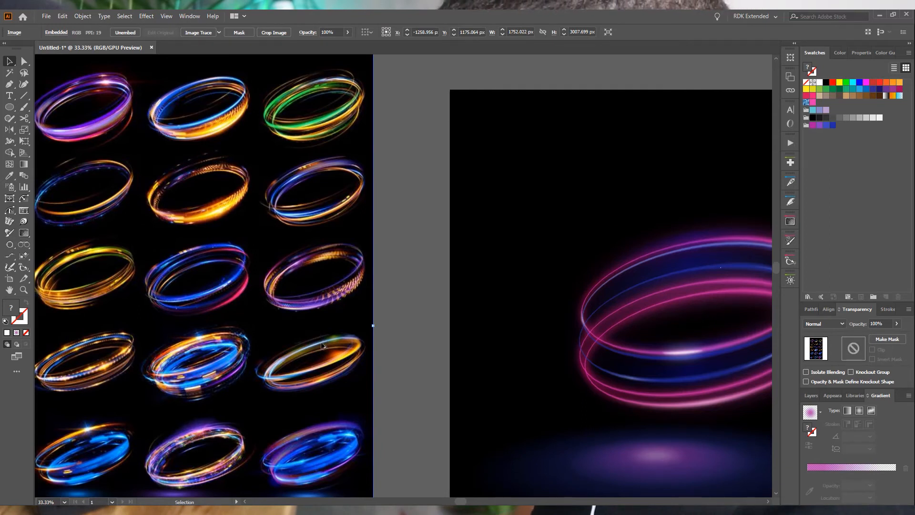
pyautogui.scroll(-1, 321, 342)
pyautogui.moveTo(542, 312); pyautogui.dragTo(366, 233)
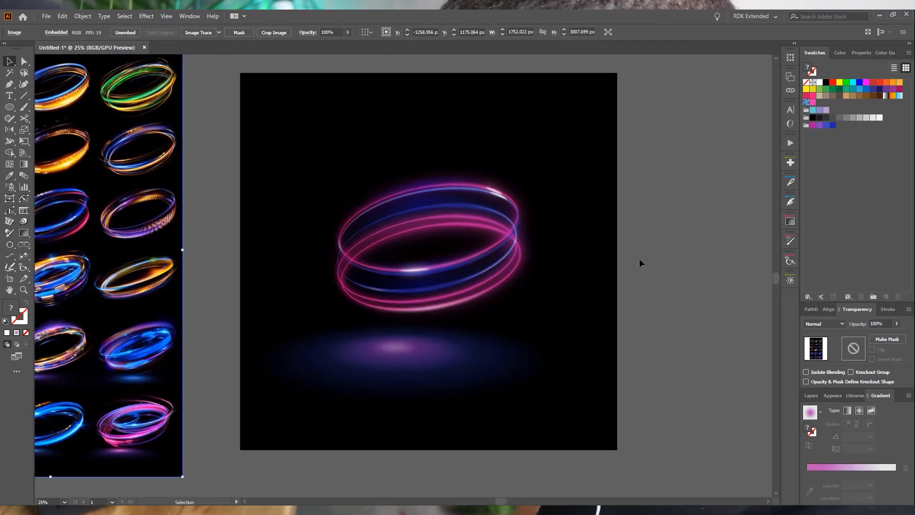
pyautogui.moveTo(294, 264); pyautogui.dragTo(358, 275)
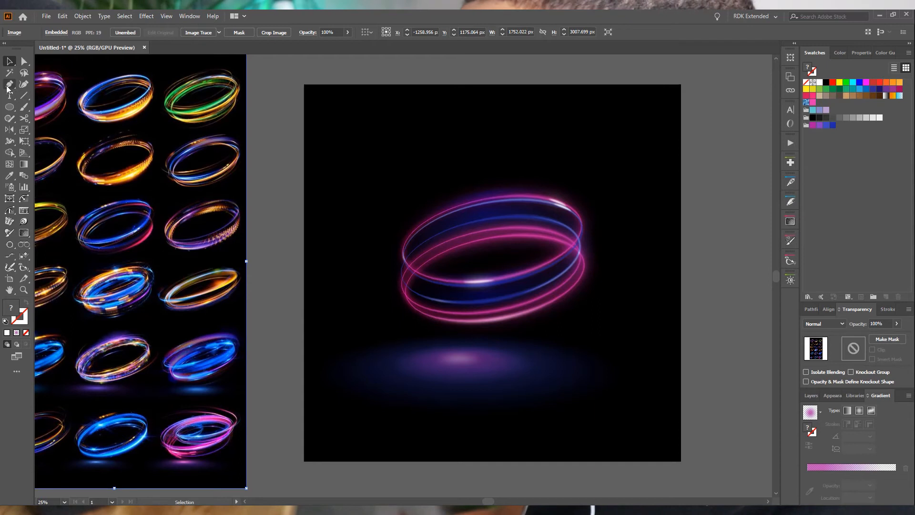
# - Draw a curved Pen path from above the rings around their right side to their left edge, then refine the right-hand curve
pyautogui.click(389, 169)
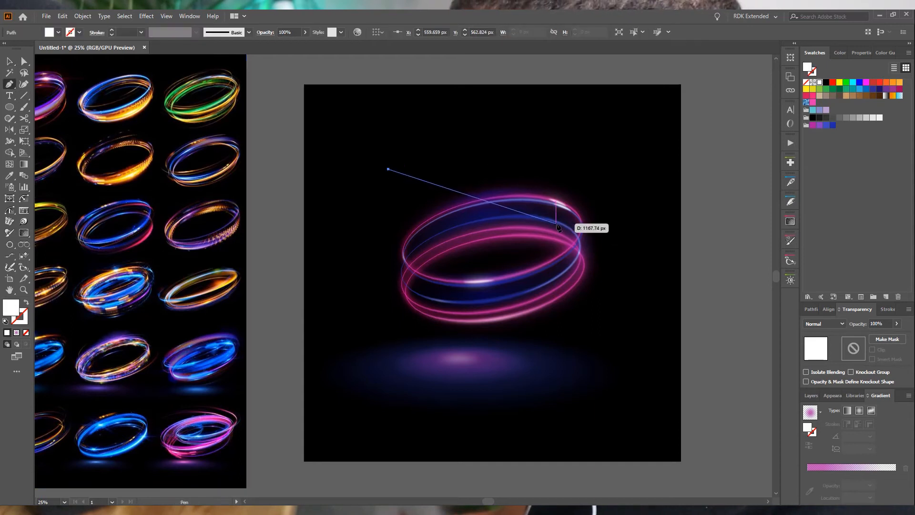
pyautogui.moveTo(566, 222); pyautogui.dragTo(543, 303)
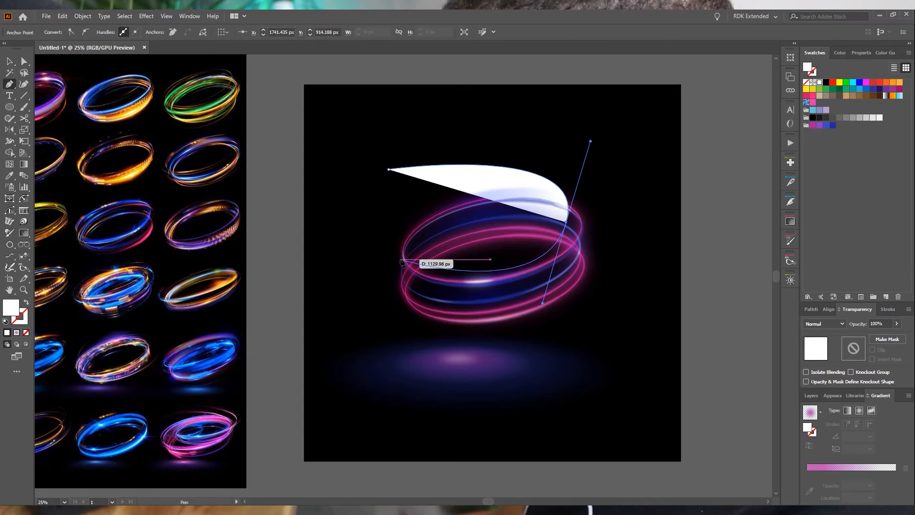
pyautogui.moveTo(403, 260); pyautogui.dragTo(381, 231)
pyautogui.press('ctrl')
pyautogui.moveTo(543, 303); pyautogui.dragTo(554, 278)
pyautogui.moveTo(570, 231); pyautogui.dragTo(587, 215)
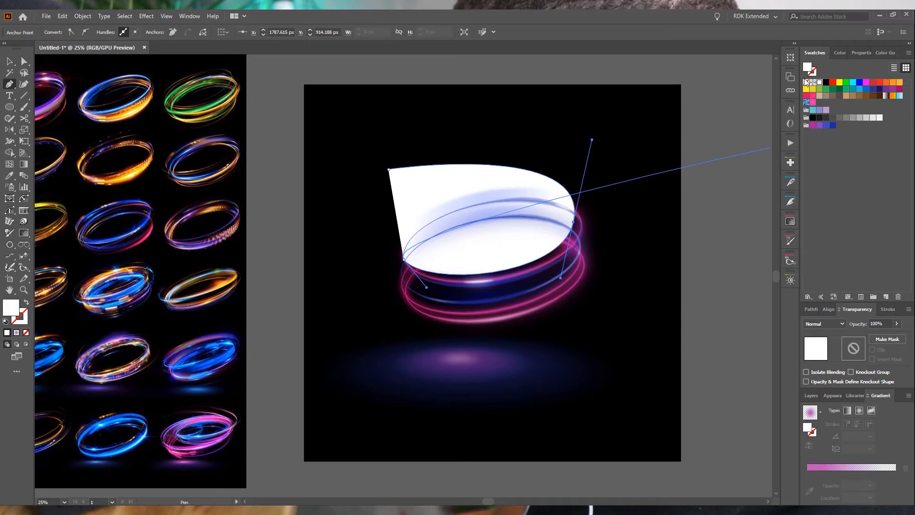
# - Remove the curve's fill and copy the blue gradient stroke from the rings onto it with the Eyedropper
pyautogui.click(806, 83)
pyautogui.click(9, 176)
pyautogui.click(412, 232)
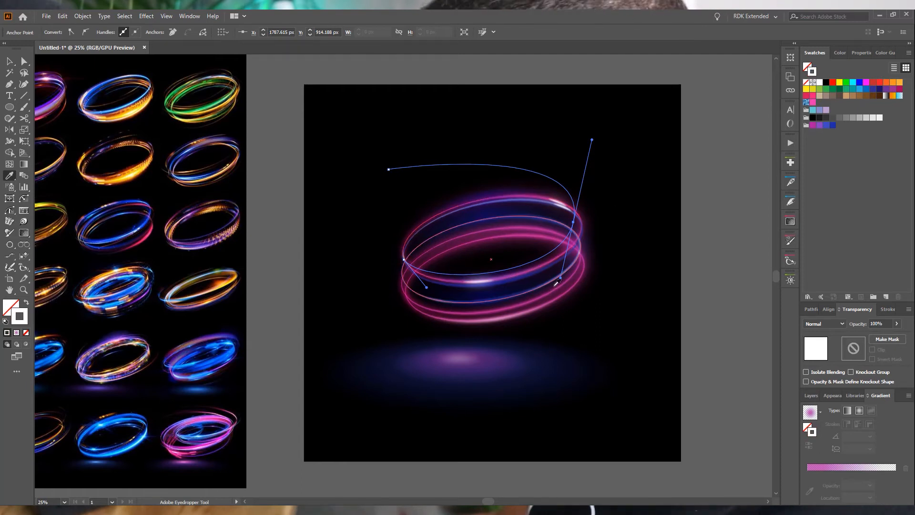
pyautogui.click(551, 259)
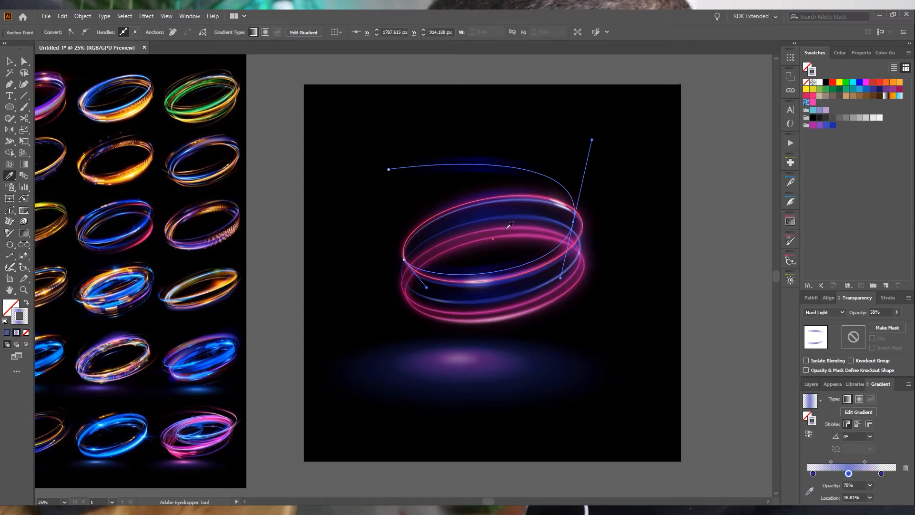
pyautogui.click(485, 311)
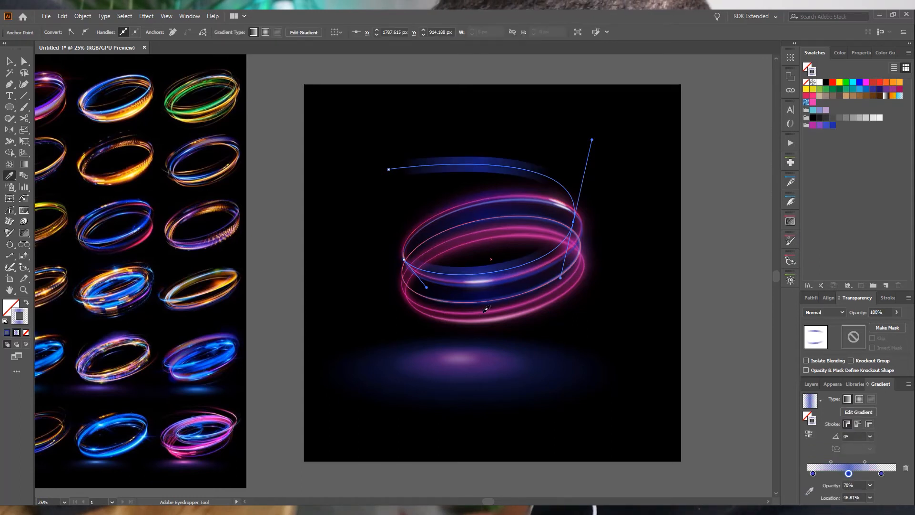
pyautogui.click(422, 308)
pyautogui.click(425, 300)
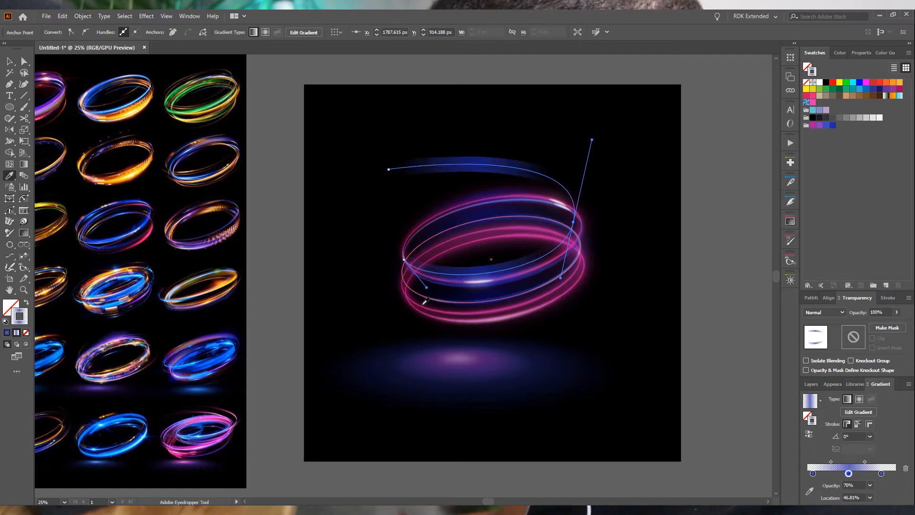
# - Compare the gradient along and across the curve's stroke and keep it applied along the stroke
pyautogui.click(8, 61)
pyautogui.click(857, 425)
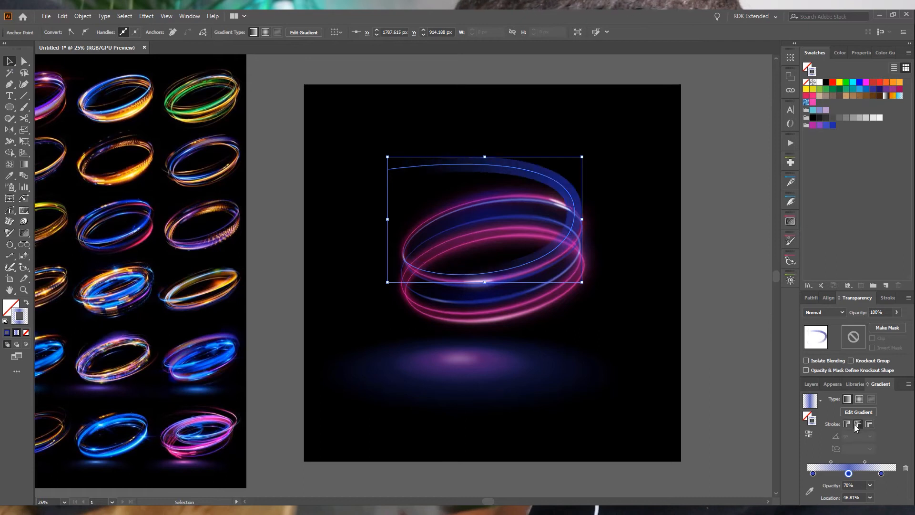
pyautogui.click(868, 425)
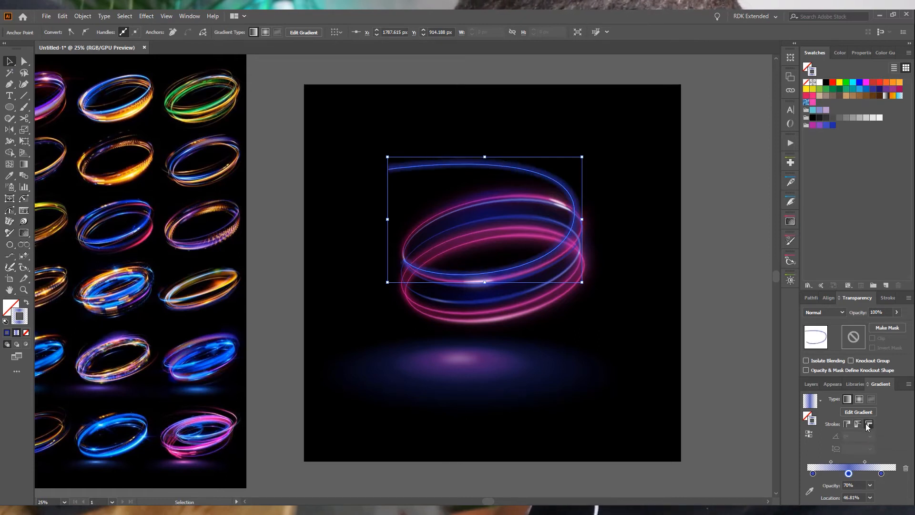
pyautogui.click(857, 424)
pyautogui.click(707, 217)
pyautogui.click(572, 188)
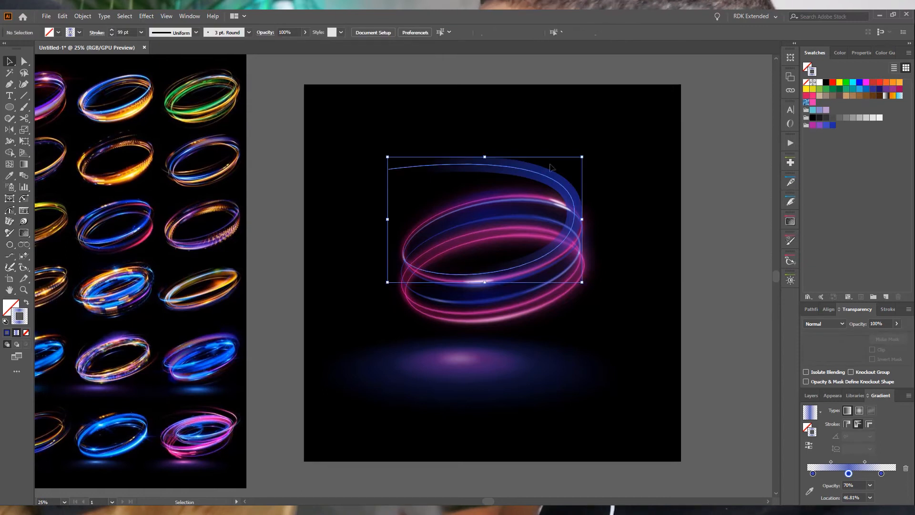
# - Apply a Gaussian Blur with a 60.7-pixel radius to the blue gradient curve
pyautogui.click(149, 18)
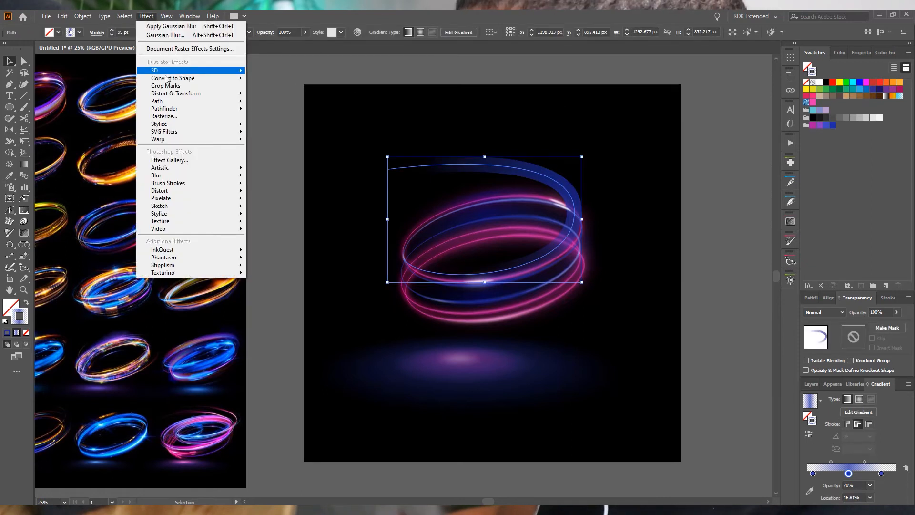
pyautogui.click(181, 33)
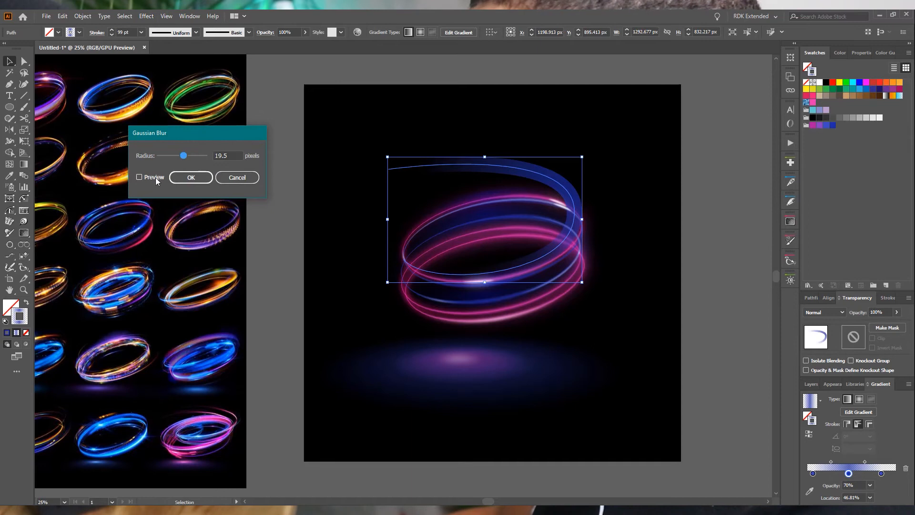
pyautogui.click(140, 177)
pyautogui.moveTo(188, 157); pyautogui.dragTo(194, 160)
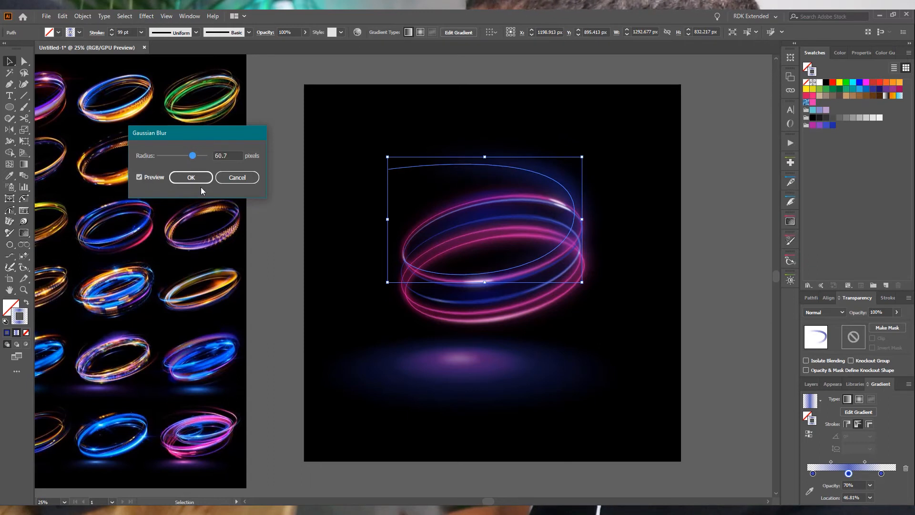
pyautogui.click(191, 177)
pyautogui.click(699, 198)
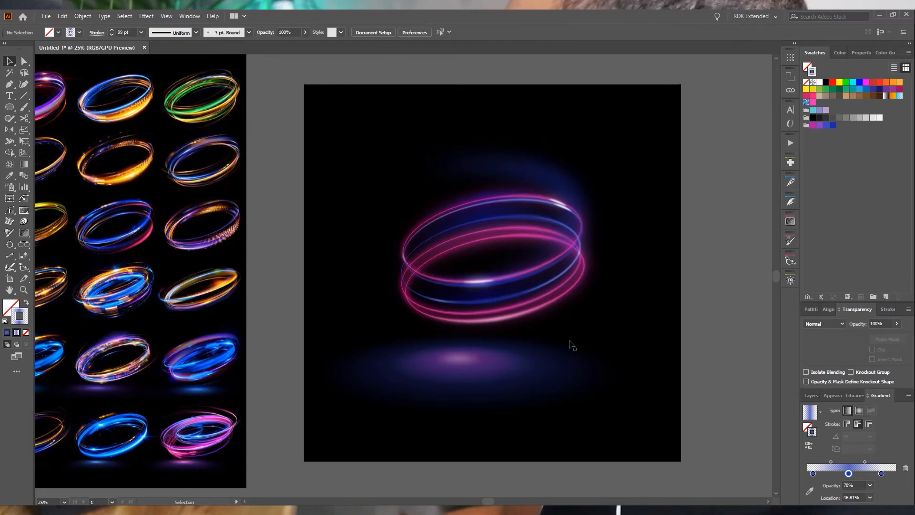
pyautogui.scroll(-3, 421, 364)
pyautogui.scroll(3, 453, 353)
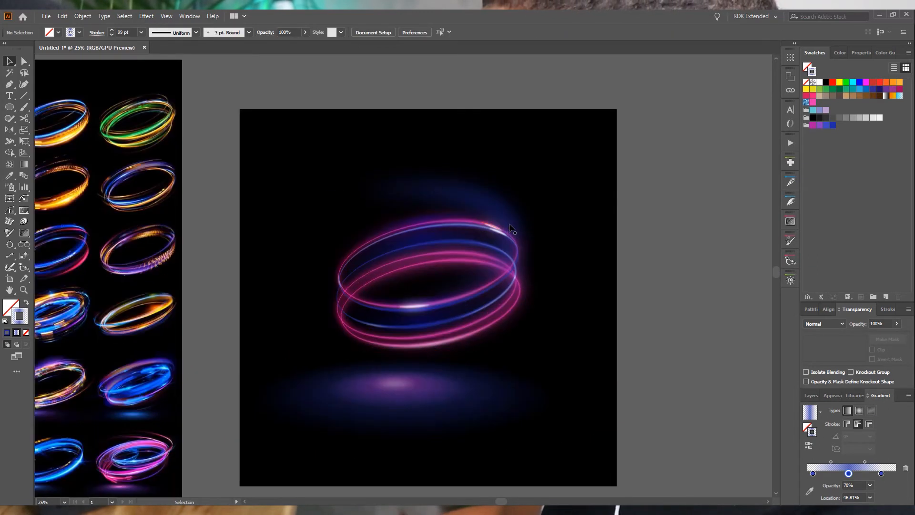
# - Duplicate the blurred blue curve down to the right and recolor the copy's middle gradient stop magenta
pyautogui.click(497, 230)
pyautogui.moveTo(439, 198); pyautogui.dragTo(511, 206)
pyautogui.click(667, 203)
pyautogui.moveTo(614, 255); pyautogui.dragTo(554, 273)
pyautogui.moveTo(812, 125); pyautogui.dragTo(859, 462)
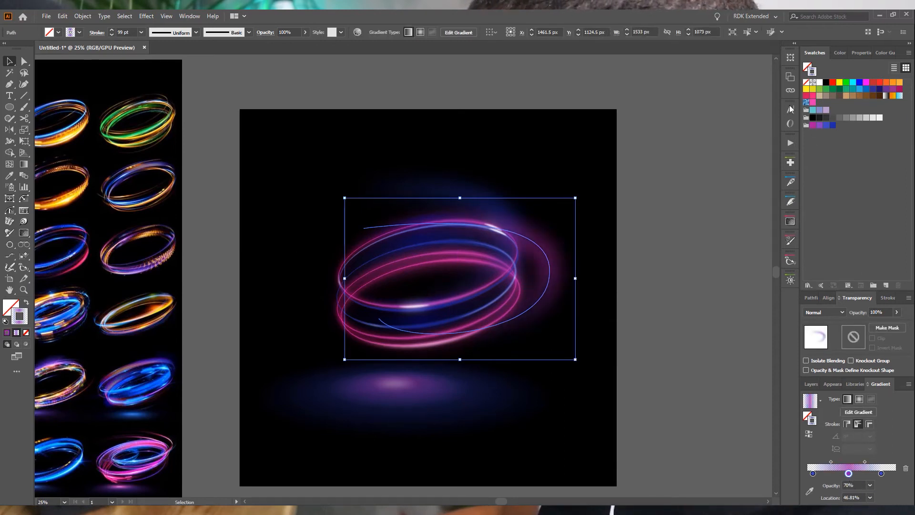
# - Raise the magenta curve slightly, lift its upper end well above the rings and pull its right-hand anchor inward
pyautogui.moveTo(538, 305); pyautogui.dragTo(543, 273)
pyautogui.click(23, 61)
pyautogui.click(368, 196)
pyautogui.moveTo(367, 198); pyautogui.dragTo(417, 133)
pyautogui.moveTo(554, 251); pyautogui.dragTo(538, 274)
pyautogui.moveTo(384, 287); pyautogui.dragTo(389, 254)
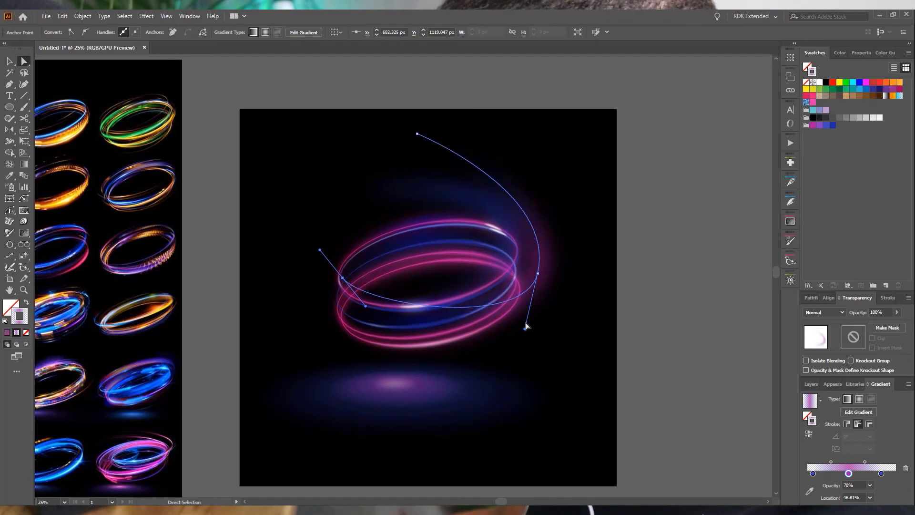
# - Refine the magenta curve's lower handle, right-hand anchor and upper end so it follows the rings' right side
pyautogui.moveTo(526, 333); pyautogui.dragTo(500, 342)
pyautogui.moveTo(539, 276); pyautogui.dragTo(530, 294)
pyautogui.moveTo(418, 138); pyautogui.dragTo(453, 138)
pyautogui.click(706, 359)
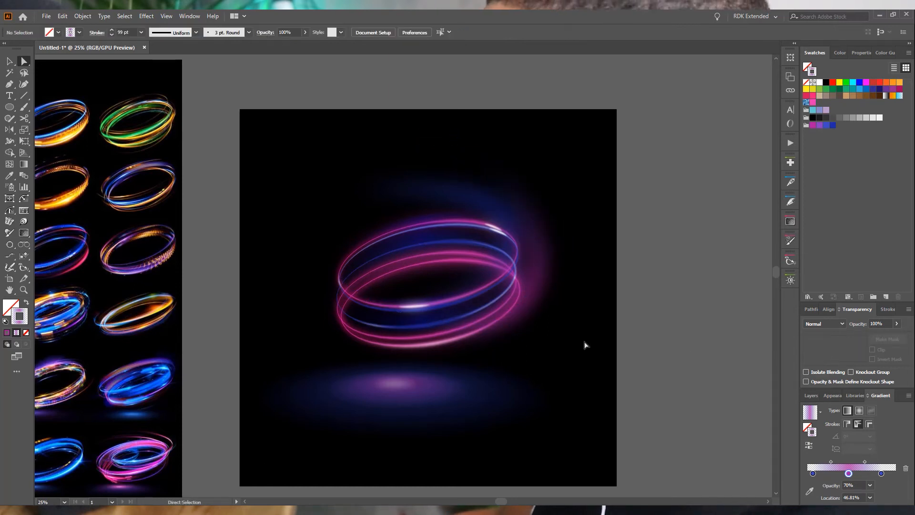
# - Move the magenta curve to the left of the rings and reflect it across the vertical axis
pyautogui.keyDown('alt'); pyautogui.scroll(-2, 584, 342); pyautogui.keyUp('alt')
pyautogui.moveTo(555, 321); pyautogui.dragTo(517, 326)
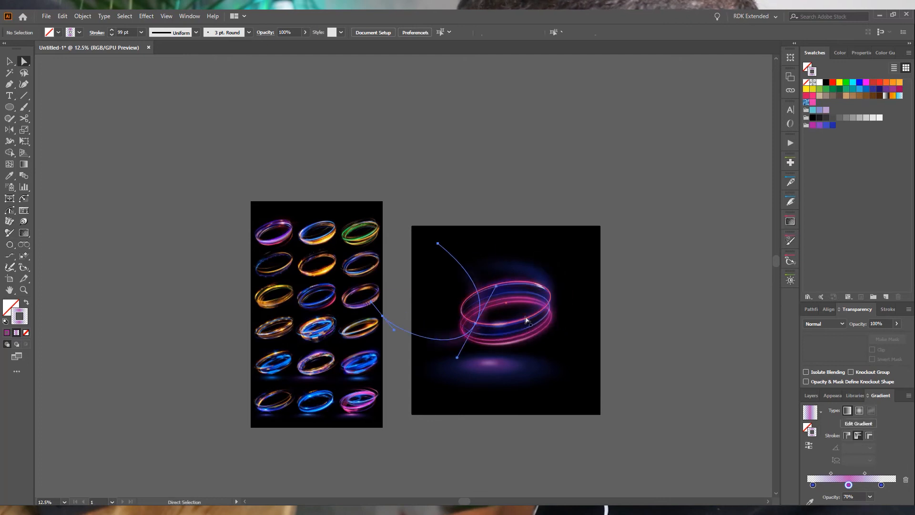
pyautogui.doubleClick(11, 133)
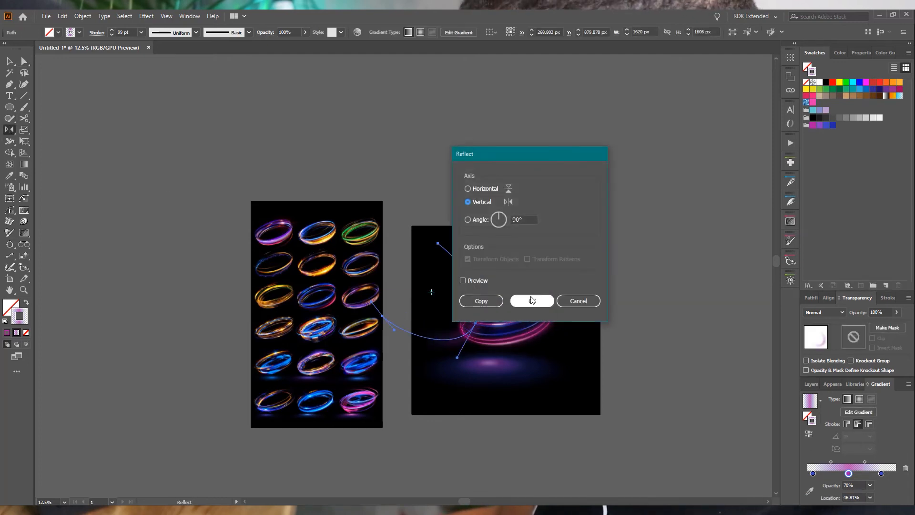
pyautogui.click(532, 300)
pyautogui.click(9, 61)
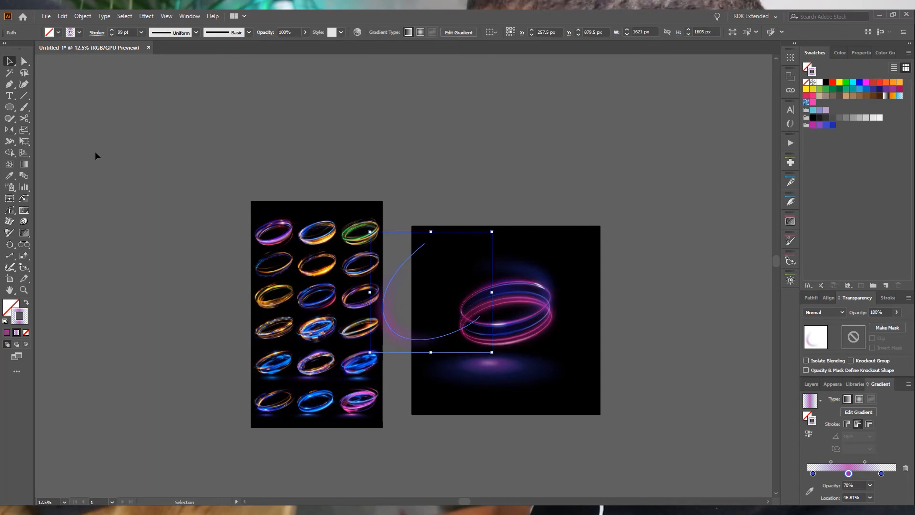
# - Bring the mirrored magenta curve in toward the rings so its glow wraps their left side
pyautogui.click(94, 154)
pyautogui.moveTo(403, 341); pyautogui.dragTo(439, 356)
pyautogui.click(188, 366)
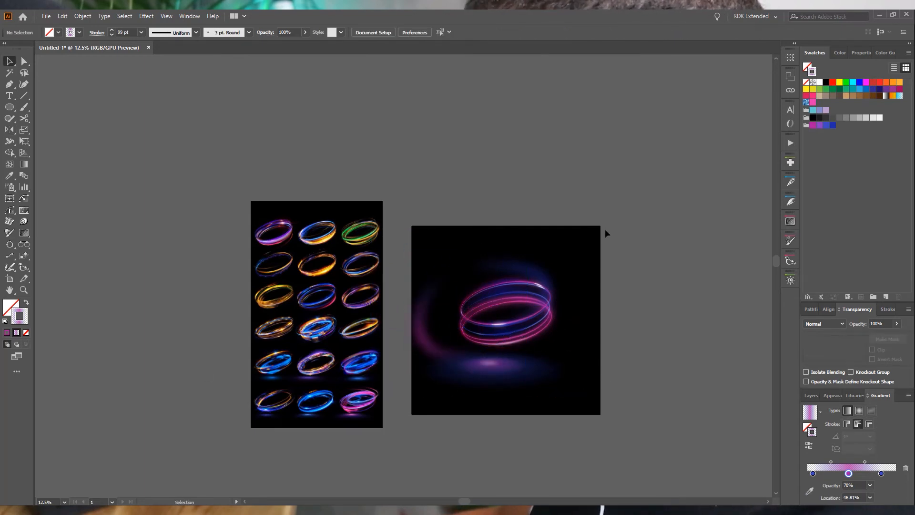
pyautogui.scroll(2, 493, 365)
pyautogui.moveTo(365, 330); pyautogui.dragTo(429, 309)
pyautogui.scroll(-2, 510, 446)
pyautogui.click(341, 117)
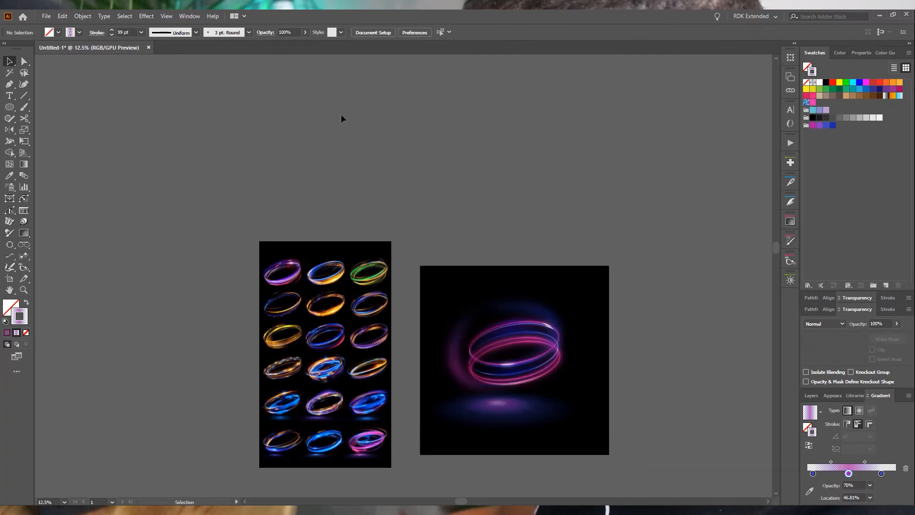
# - Nudge the mirrored magenta curve slightly closer to the rings' left edge
pyautogui.scroll(2, 501, 385)
pyautogui.moveTo(414, 362); pyautogui.dragTo(422, 362)
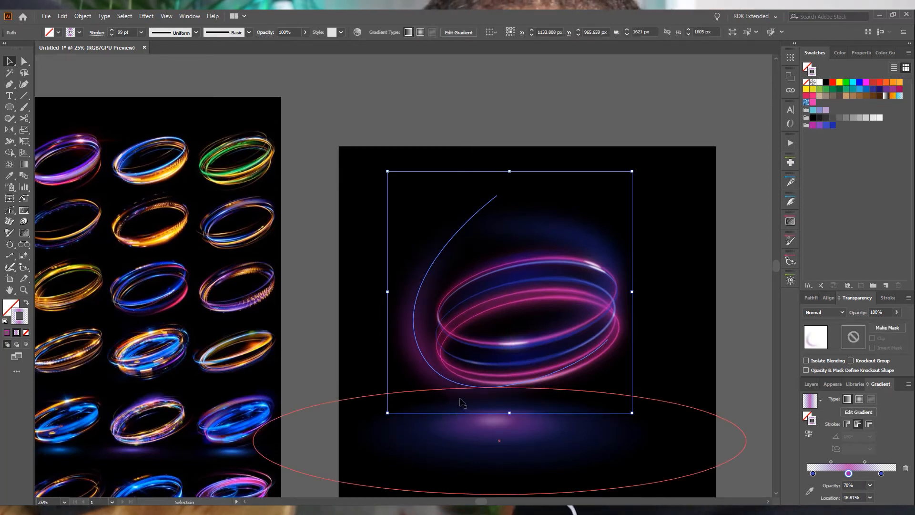
pyautogui.scroll(-1, 463, 404)
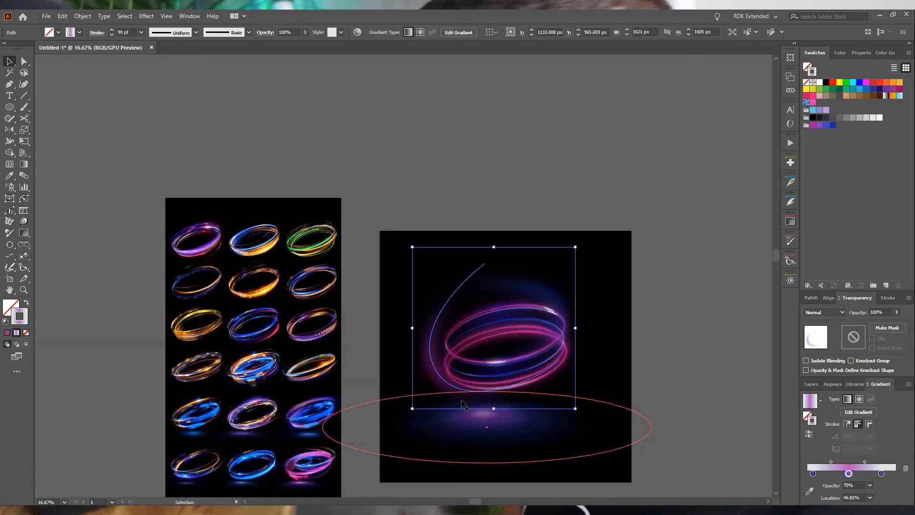
pyautogui.click(541, 137)
pyautogui.scroll(3, 477, 404)
pyautogui.click(408, 355)
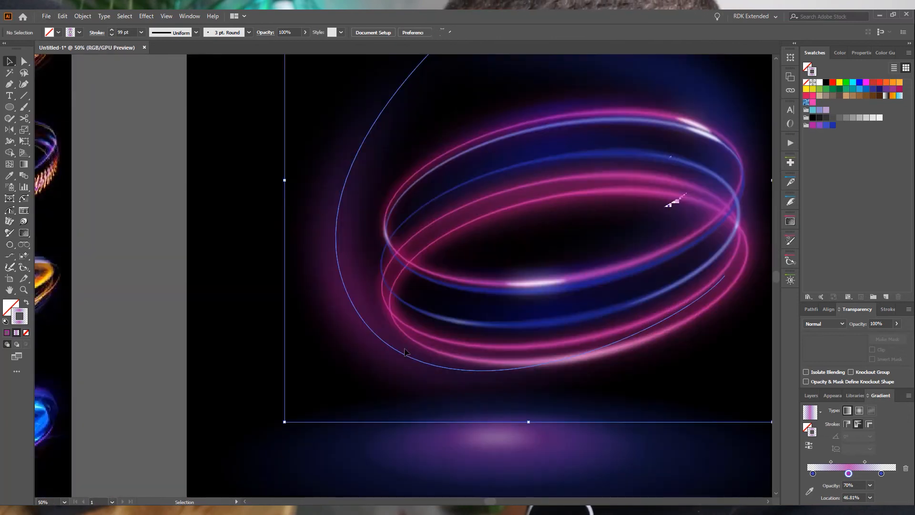
# - Reduce the stroke weight of the mirrored magenta glow curve to 40 pt and deselect it
pyautogui.click(887, 298)
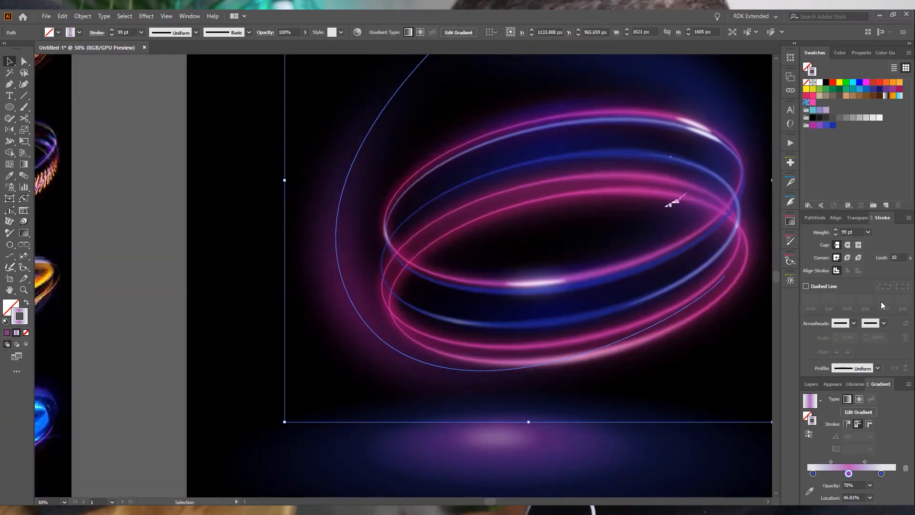
pyautogui.click(836, 234)
pyautogui.click(836, 234)
pyautogui.click(835, 235)
pyautogui.click(835, 235)
pyautogui.click(835, 235)
pyautogui.click(835, 235)
pyautogui.click(836, 234)
pyautogui.click(836, 236)
pyautogui.click(836, 236)
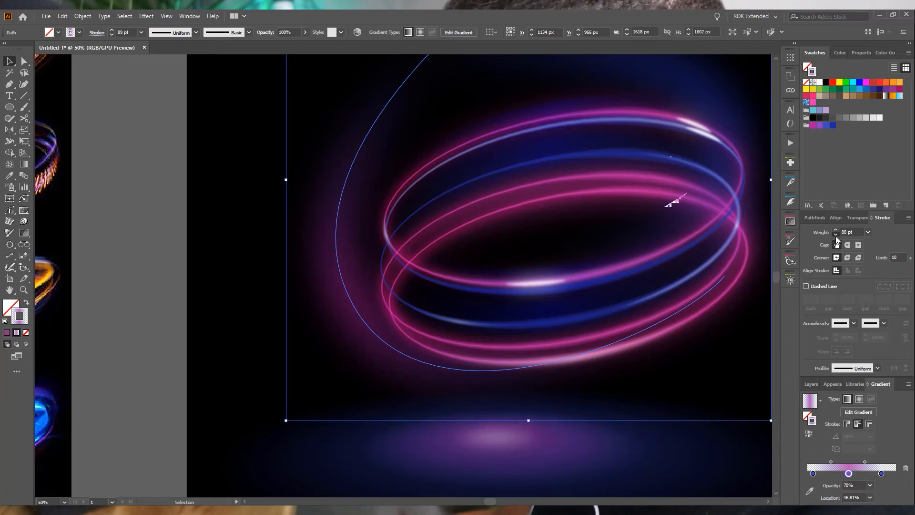
pyautogui.click(835, 236)
pyautogui.click(836, 236)
pyautogui.click(836, 236)
pyautogui.click(836, 236)
pyautogui.click(835, 236)
pyautogui.click(836, 236)
pyautogui.click(835, 236)
pyautogui.click(835, 236)
pyautogui.click(836, 236)
pyautogui.click(836, 236)
pyautogui.click(836, 236)
pyautogui.click(836, 236)
pyautogui.click(836, 235)
pyautogui.click(836, 236)
pyautogui.click(836, 235)
pyautogui.click(836, 236)
pyautogui.click(836, 236)
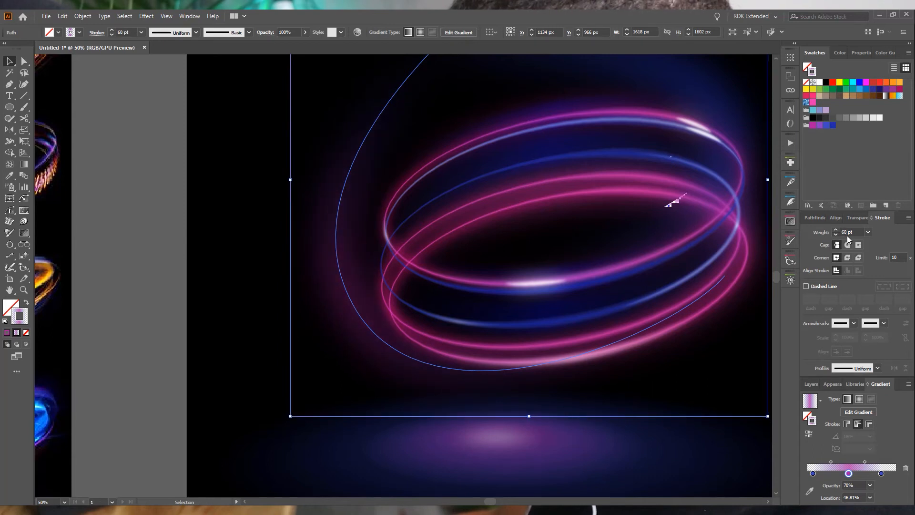
pyautogui.press('Return')
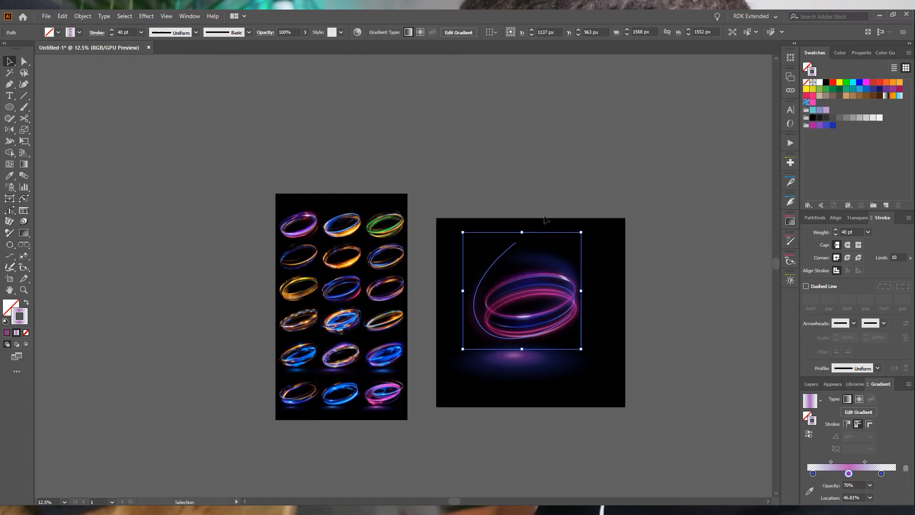
pyautogui.scroll(-4, 542, 310)
pyautogui.click(699, 310)
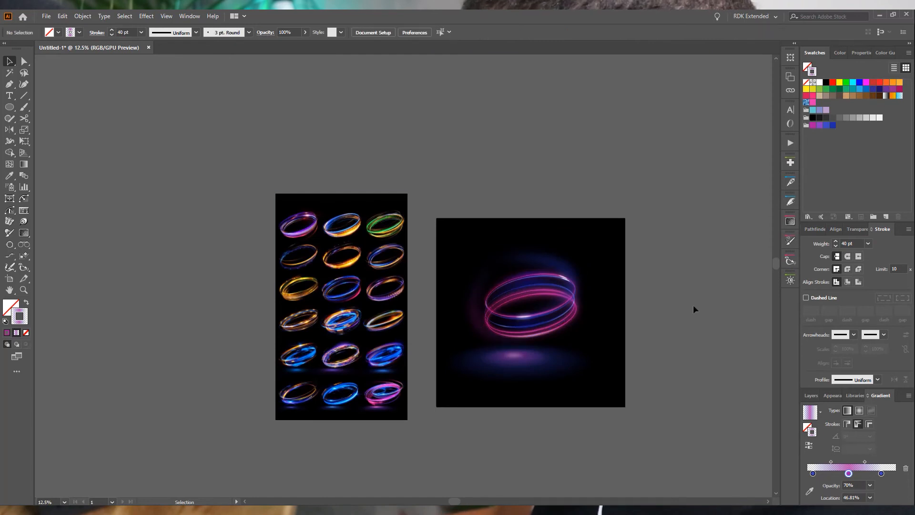
# - Move the magenta curve's upper end up above the rings and swing its left anchor's upper handle across toward the rings' top
pyautogui.scroll(2, 537, 341)
pyautogui.click(411, 309)
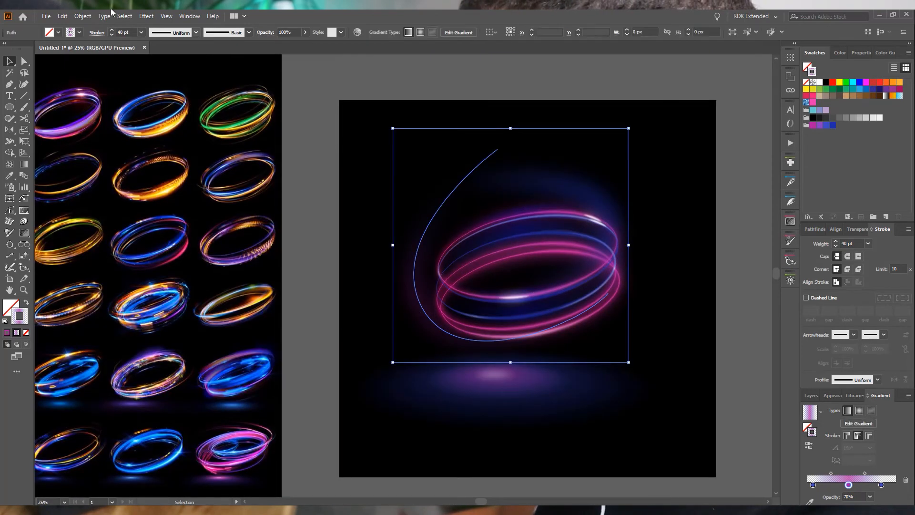
pyautogui.click(24, 72)
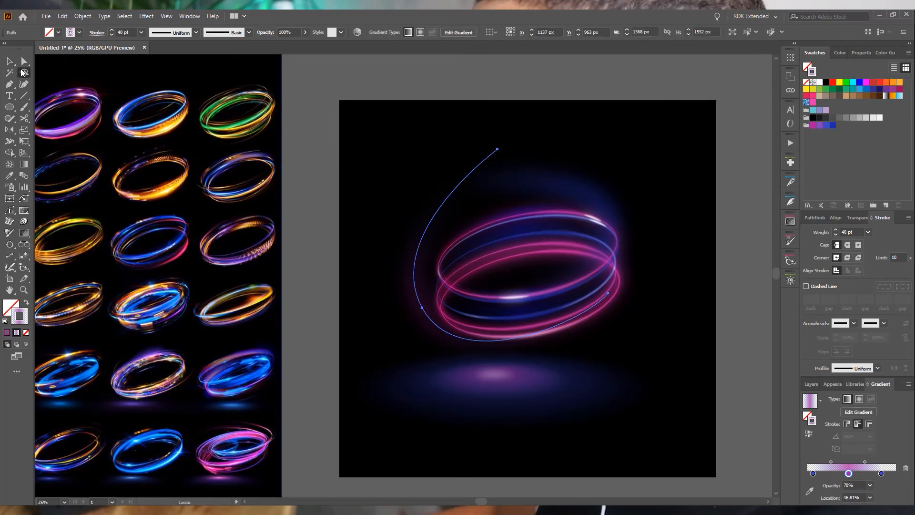
pyautogui.click(498, 150)
pyautogui.moveTo(587, 163); pyautogui.dragTo(488, 91)
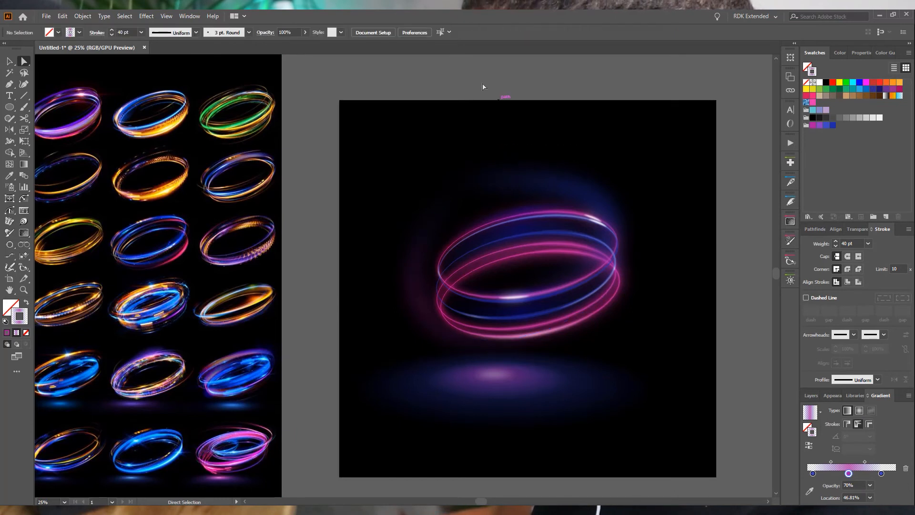
pyautogui.click(422, 251)
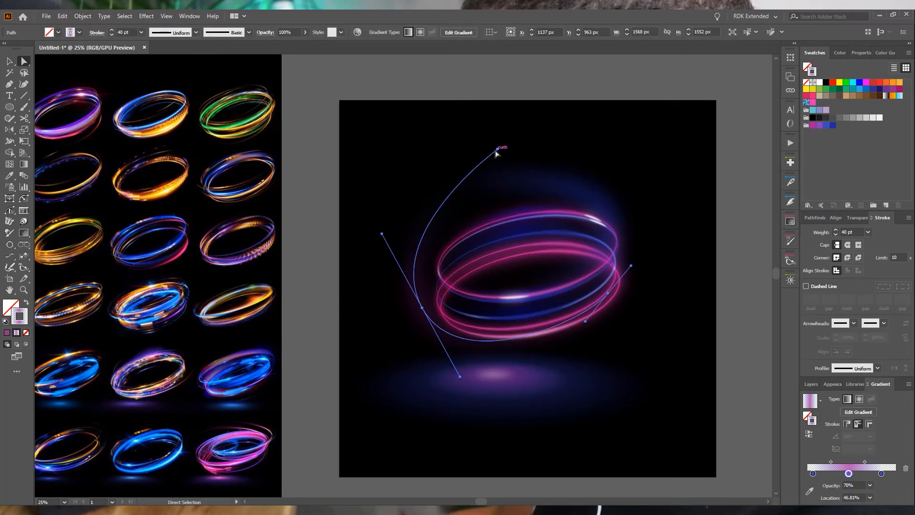
pyautogui.moveTo(498, 149); pyautogui.dragTo(552, 130)
pyautogui.moveTo(381, 235); pyautogui.dragTo(567, 200)
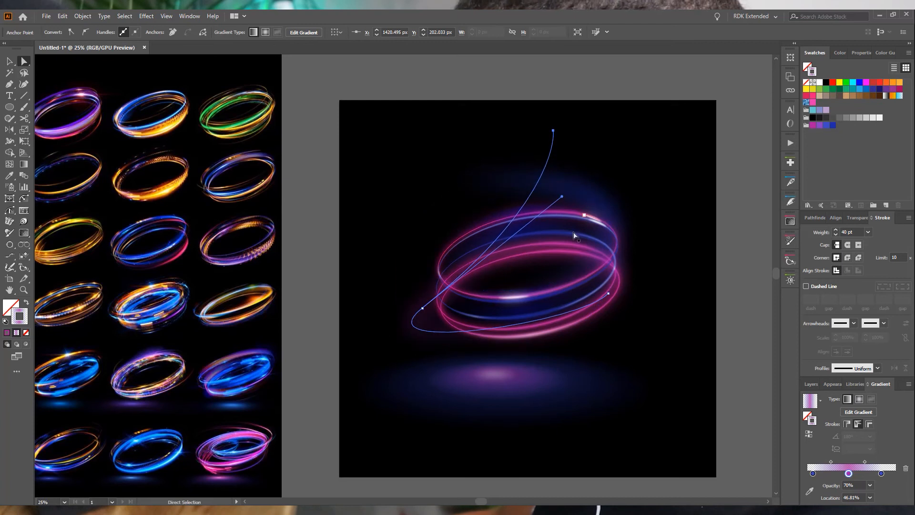
pyautogui.scroll(-2, 562, 305)
pyautogui.click(565, 132)
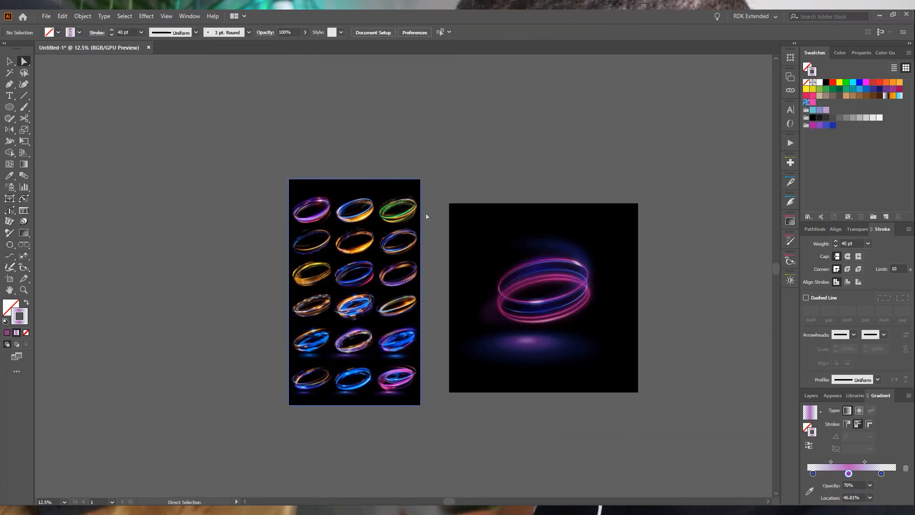
# - Shift the magenta curve's left anchor up and slightly outward from the rings' left edge
pyautogui.scroll(2, 486, 307)
pyautogui.moveTo(496, 307); pyautogui.dragTo(480, 276)
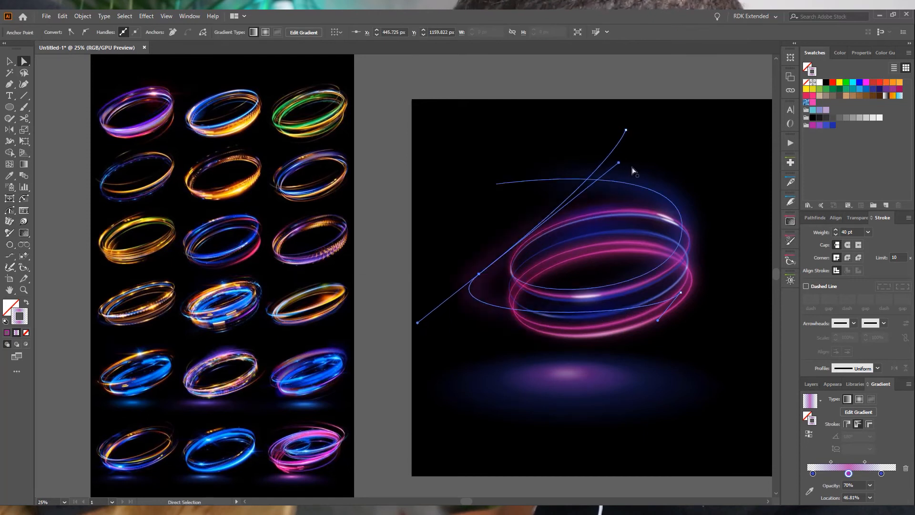
pyautogui.click(604, 92)
pyautogui.scroll(-2, 623, 323)
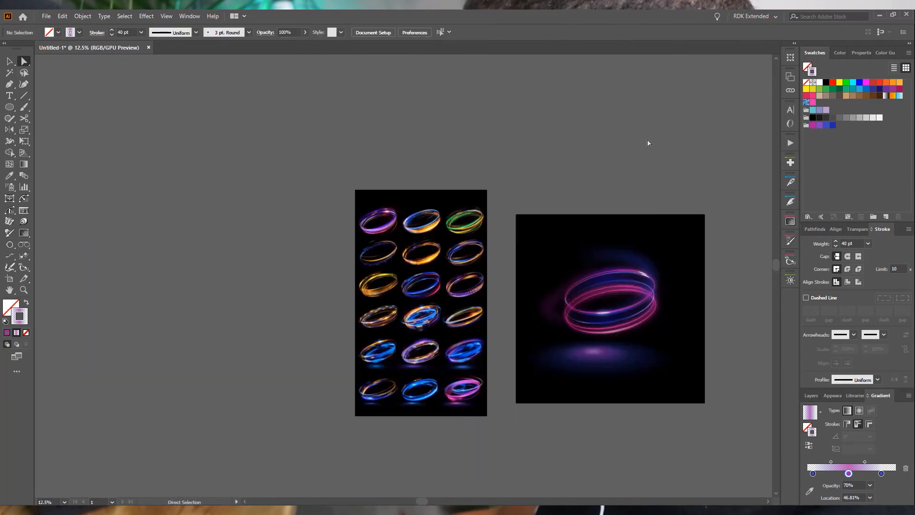
# - Extend the lower handle of the magenta curve's right-hand anchor down below the rings so the curve's underside bows further
pyautogui.scroll(2, 566, 320)
pyautogui.click(551, 319)
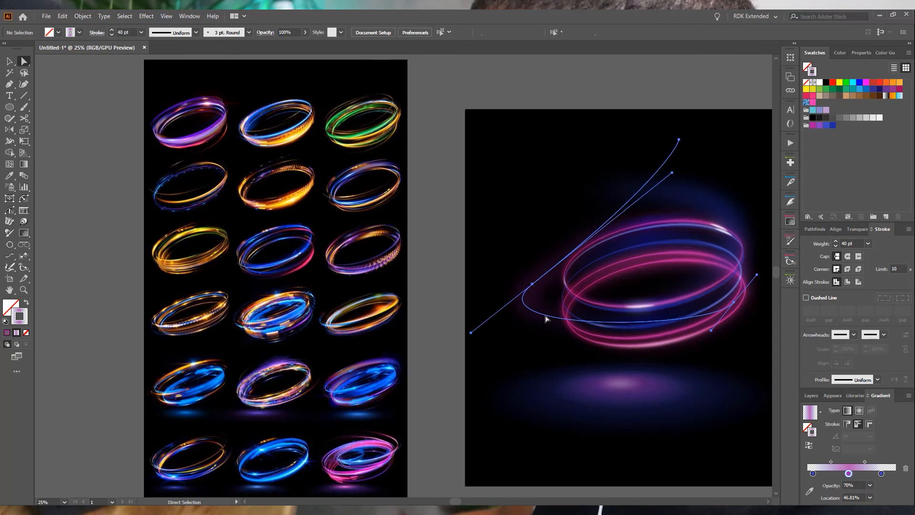
pyautogui.moveTo(711, 329); pyautogui.dragTo(656, 377)
pyautogui.scroll(-3, 629, 198)
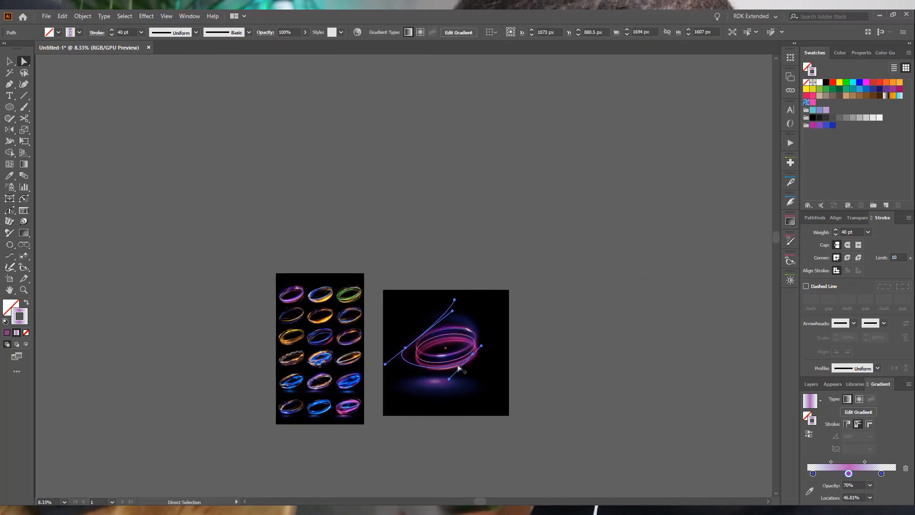
# - Adjust the lower handle of the purple glow curve's left anchor point and nudge that anchor slightly toward the rings
pyautogui.scroll(2, 458, 368)
pyautogui.click(518, 139)
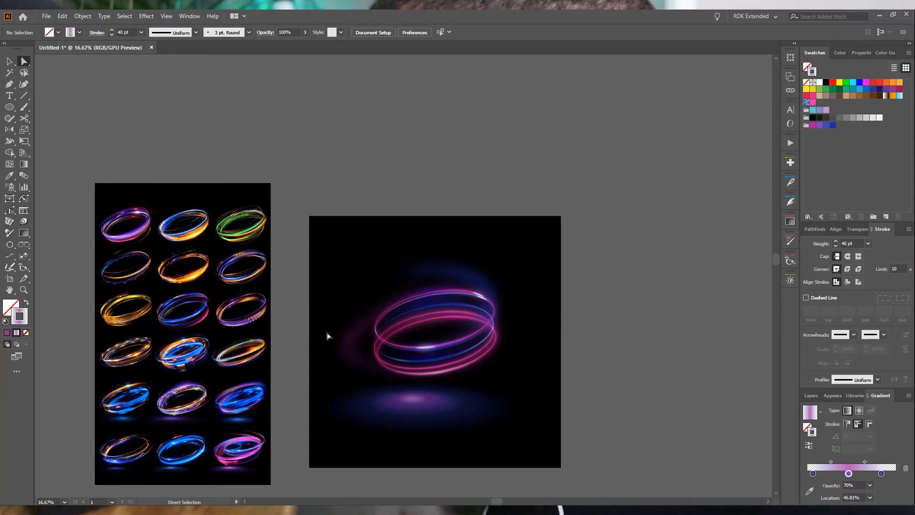
pyautogui.click(348, 350)
pyautogui.moveTo(314, 368); pyautogui.dragTo(326, 369)
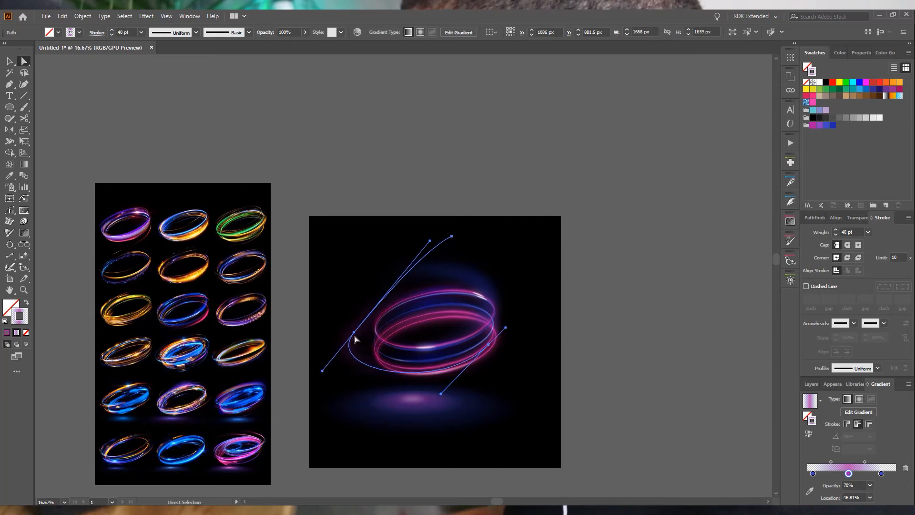
pyautogui.moveTo(353, 332)
pyautogui.mouseDown()
pyautogui.moveTo(363, 340)
pyautogui.moveTo(355, 333)
pyautogui.mouseUp()
pyautogui.click(393, 129)
# - Round the glow curve's upper arc by swinging the left anchor's upper handle outward, and move that anchor closer to the rings
pyautogui.scroll(3, 406, 352)
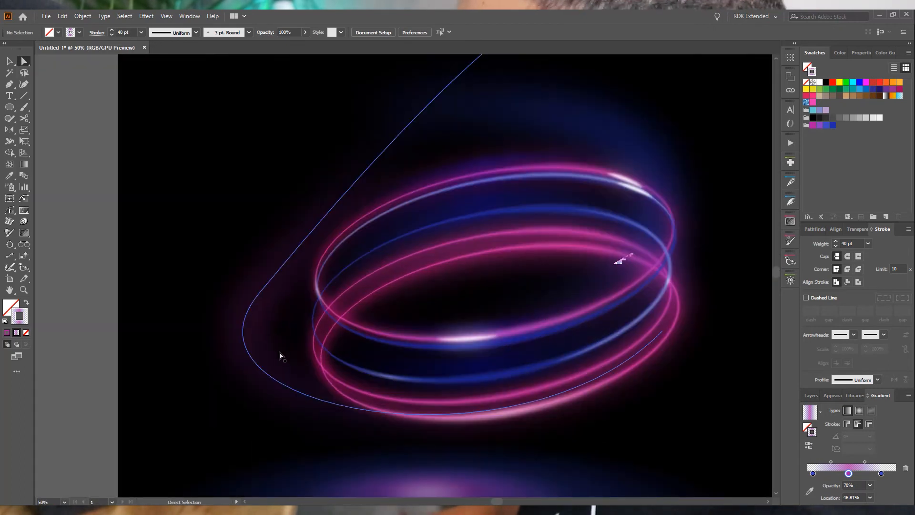
pyautogui.click(261, 361)
pyautogui.scroll(-2, 261, 362)
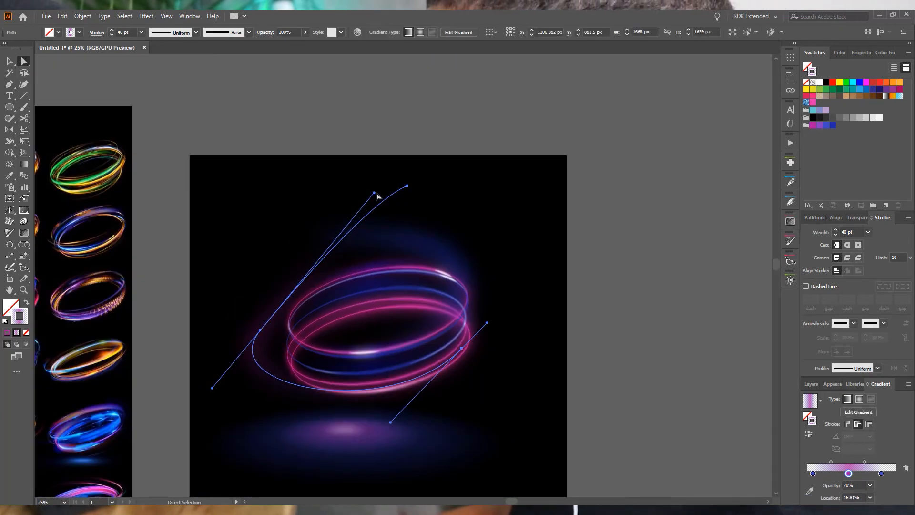
pyautogui.moveTo(374, 194); pyautogui.dragTo(252, 210)
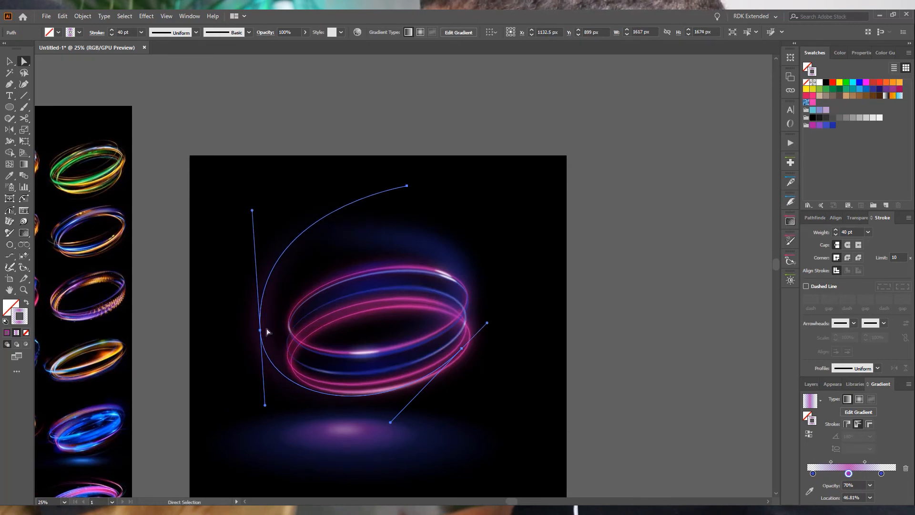
pyautogui.moveTo(261, 336); pyautogui.dragTo(270, 340)
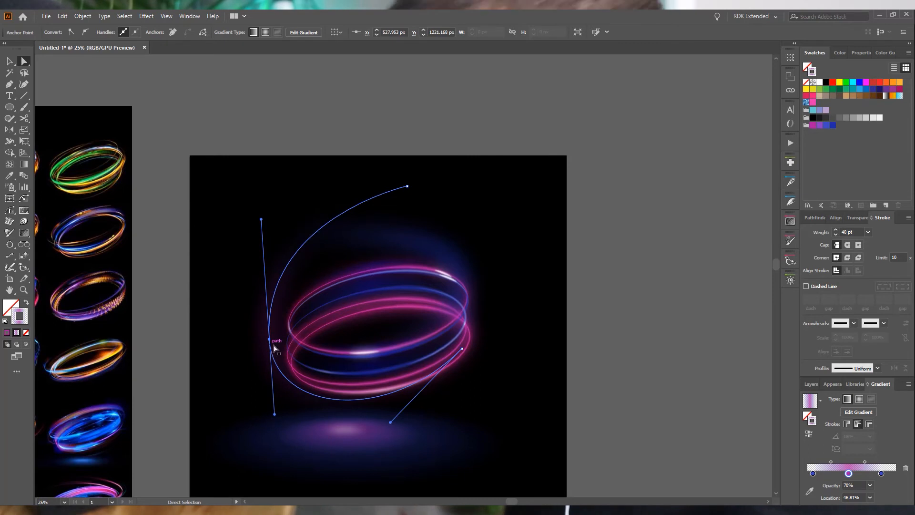
pyautogui.click(631, 298)
# - Shorten the upper direction handle of the glow curve's left anchor point to flatten the upper arc
pyautogui.scroll(-2, 337, 382)
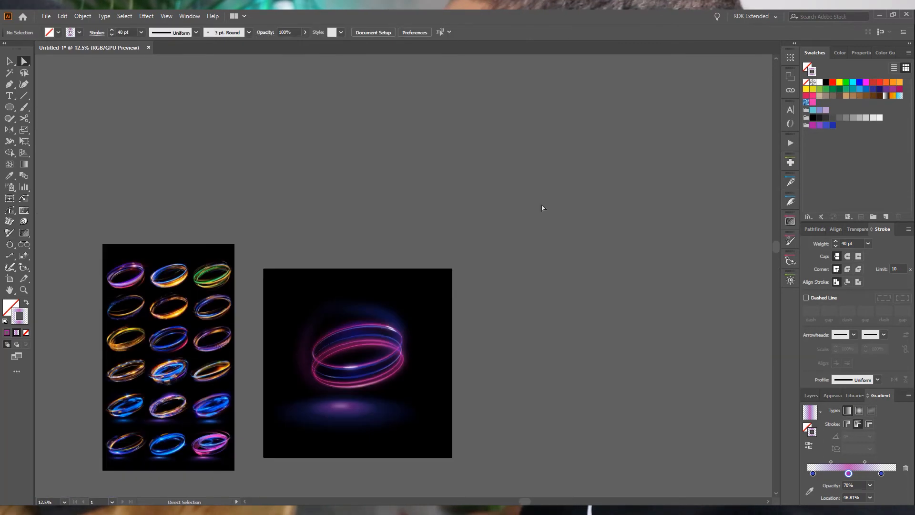
pyautogui.scroll(2, 296, 364)
pyautogui.click(313, 363)
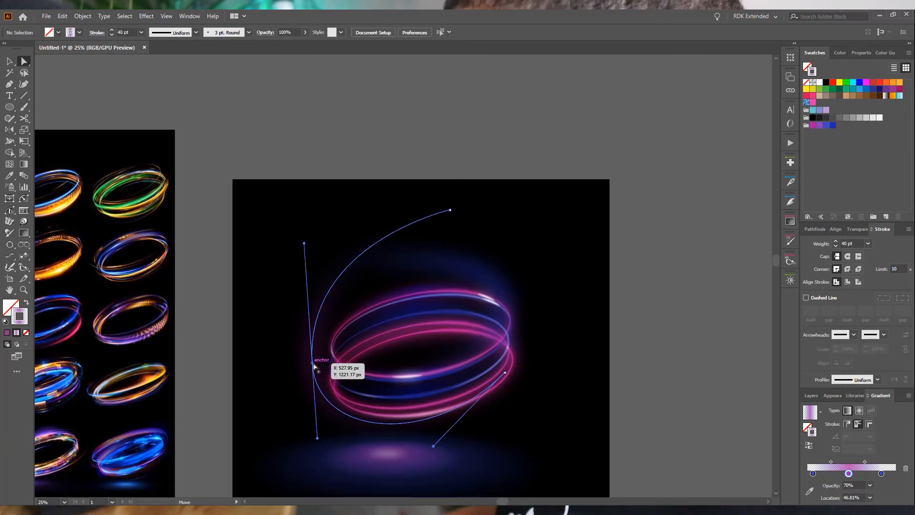
pyautogui.click(452, 213)
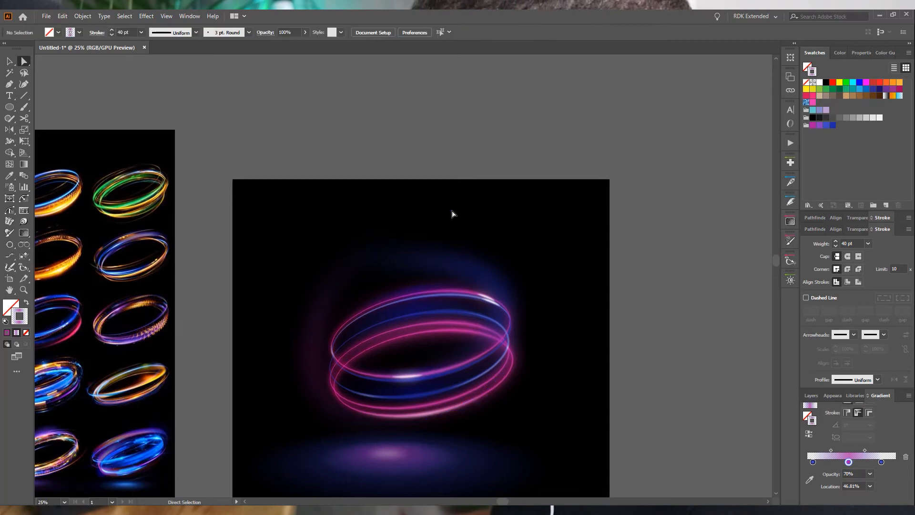
pyautogui.click(310, 350)
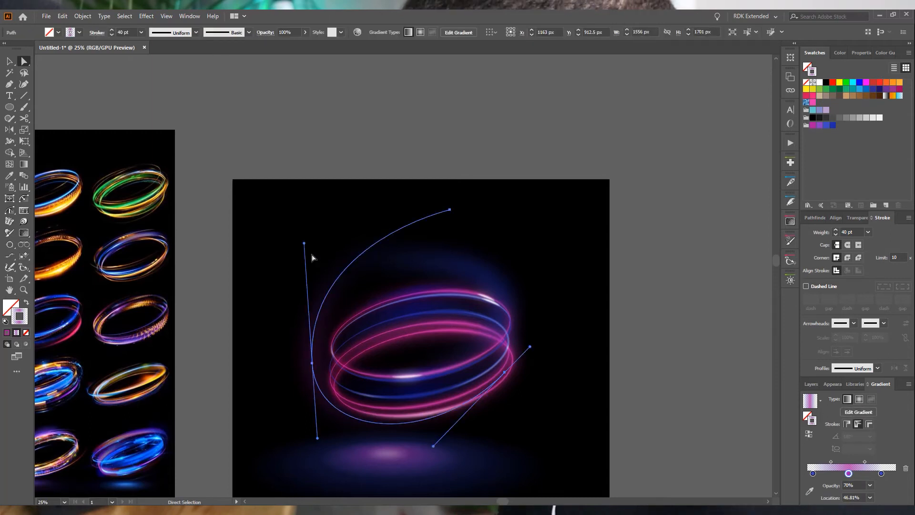
pyautogui.moveTo(304, 244); pyautogui.dragTo(316, 323)
pyautogui.scroll(-2, 390, 366)
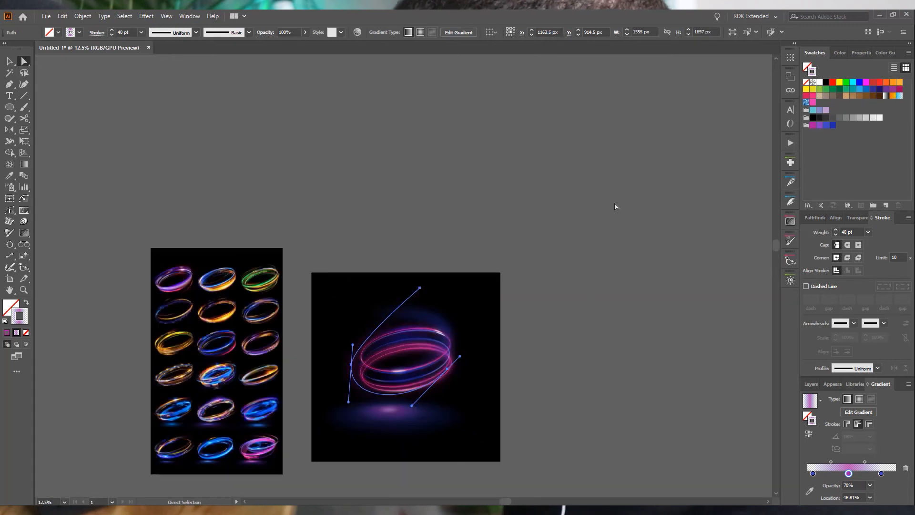
pyautogui.click(615, 206)
# - Move the glow curve's left anchor point slightly outward and up, away from the rings
pyautogui.click(351, 365)
pyautogui.moveTo(350, 365); pyautogui.dragTo(343, 360)
pyautogui.click(413, 184)
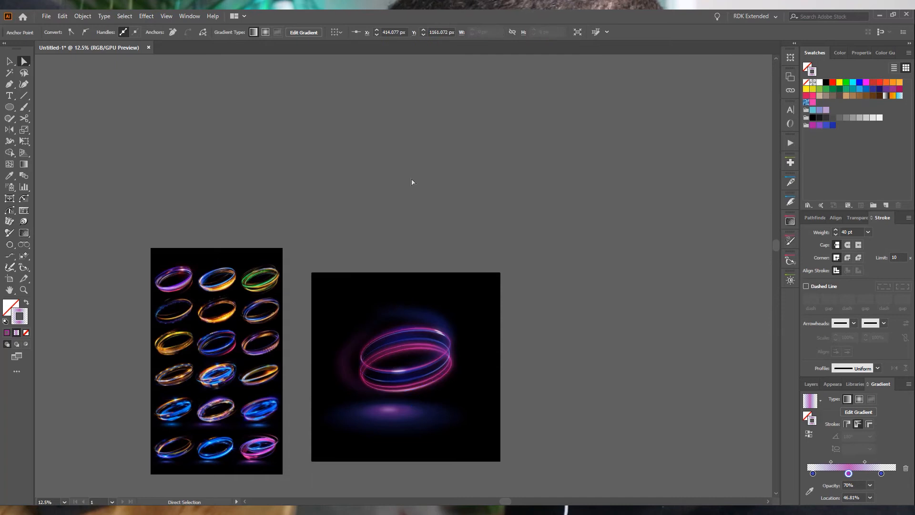
# - Add an anchor point with the Pen tool midway along the glow curve's upper segment
pyautogui.scroll(1, 394, 372)
pyautogui.click(306, 313)
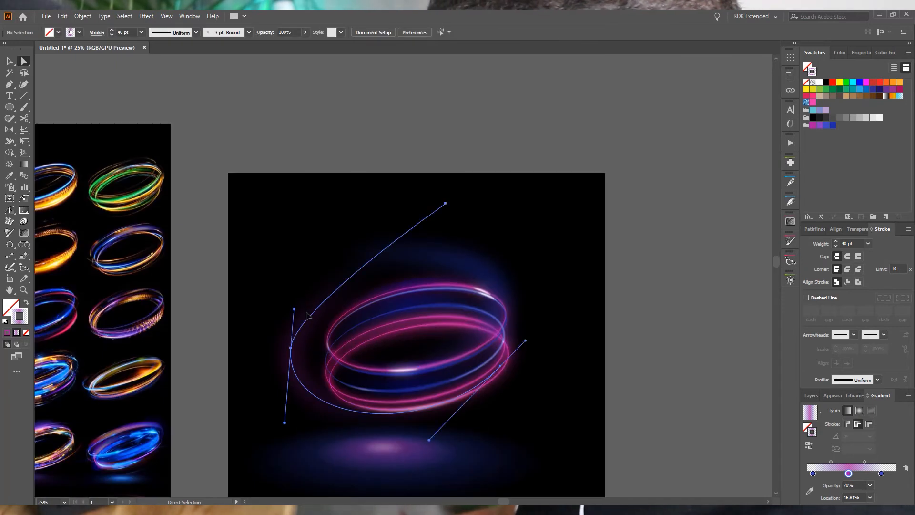
pyautogui.click(11, 86)
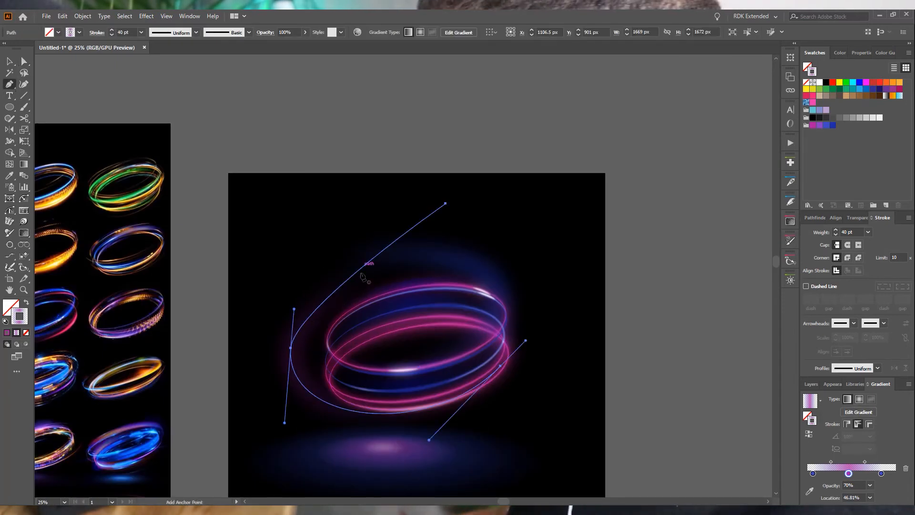
pyautogui.click(354, 278)
# - Move the glow curve's upper end to just above the artboard's left half and extend the added anchor's upper handle into an S-bend
pyautogui.moveTo(448, 206); pyautogui.dragTo(306, 170)
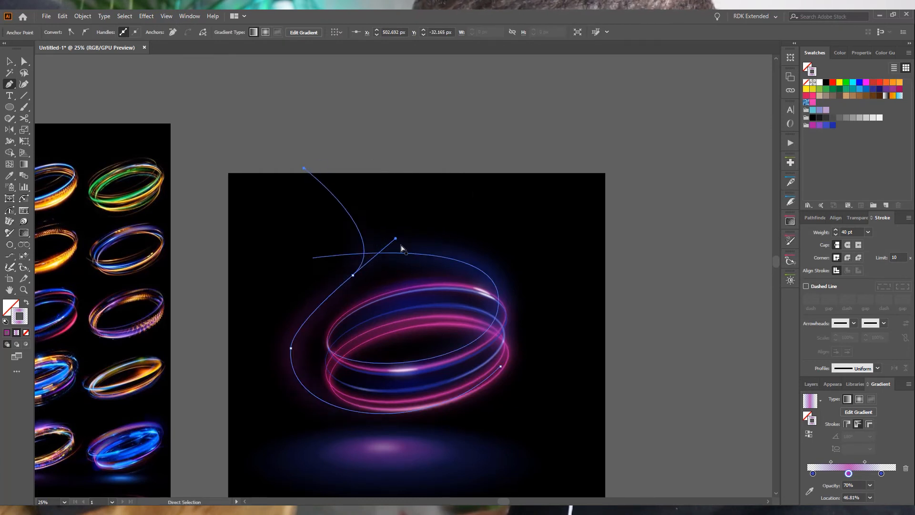
pyautogui.moveTo(399, 241); pyautogui.dragTo(439, 189)
pyautogui.scroll(-2, 418, 354)
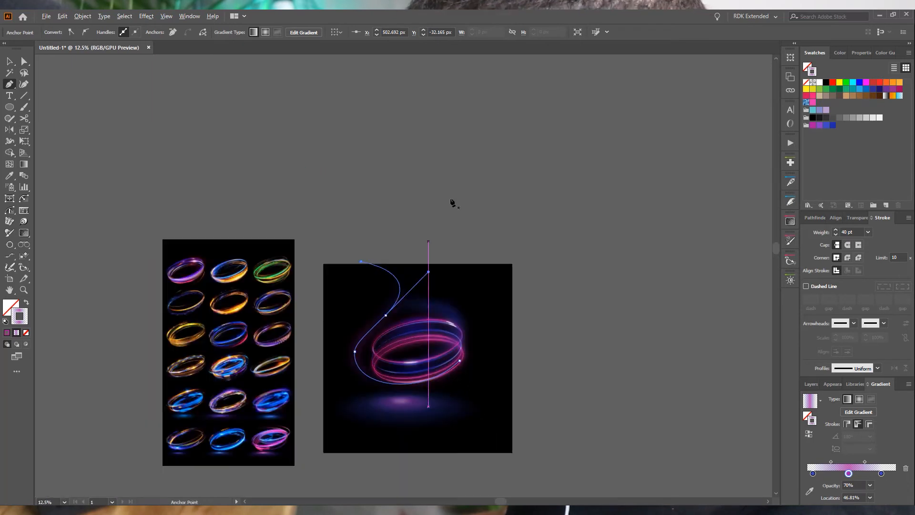
pyautogui.keyDown('ctrl'); pyautogui.click(415, 143); pyautogui.keyUp('ctrl')
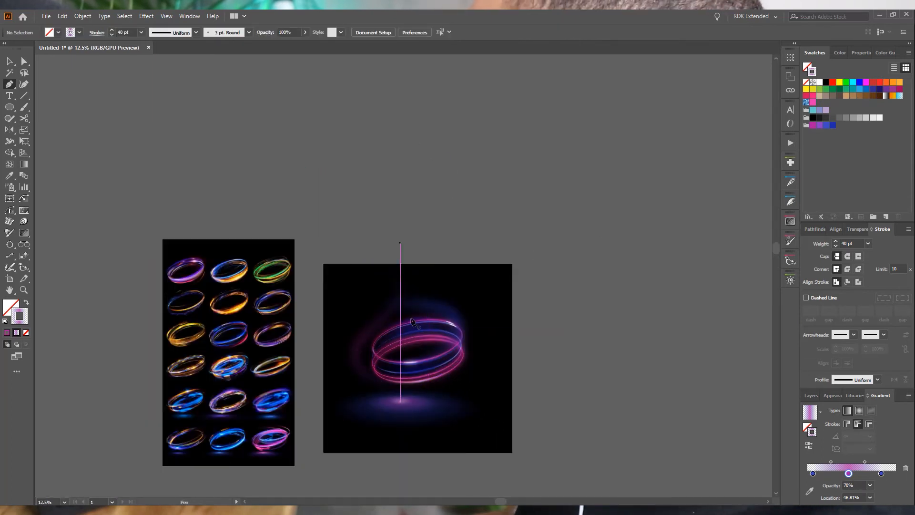
# - Move the added anchor point on the glow curve up and slightly left, then lengthen its lower handle
pyautogui.scroll(2, 372, 263)
pyautogui.keyDown('ctrl'); pyautogui.click(310, 265); pyautogui.keyUp('ctrl')
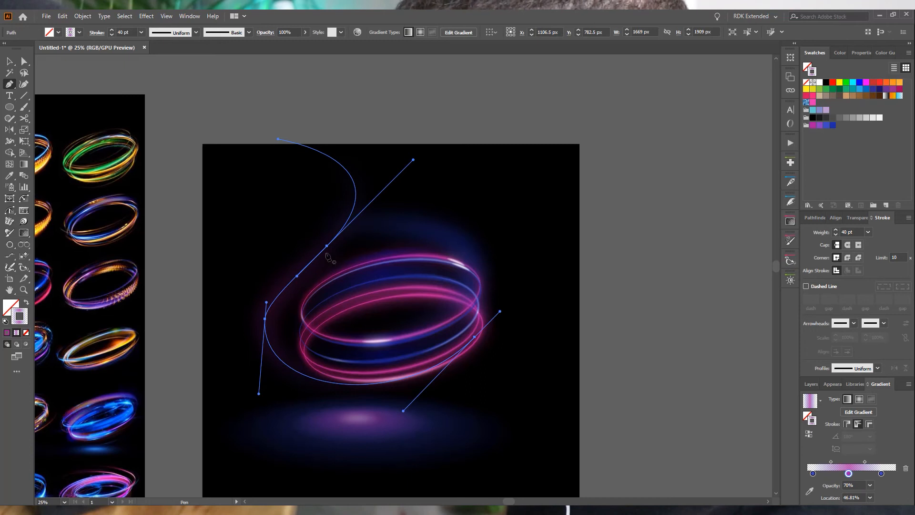
pyautogui.moveTo(326, 247); pyautogui.dragTo(315, 226)
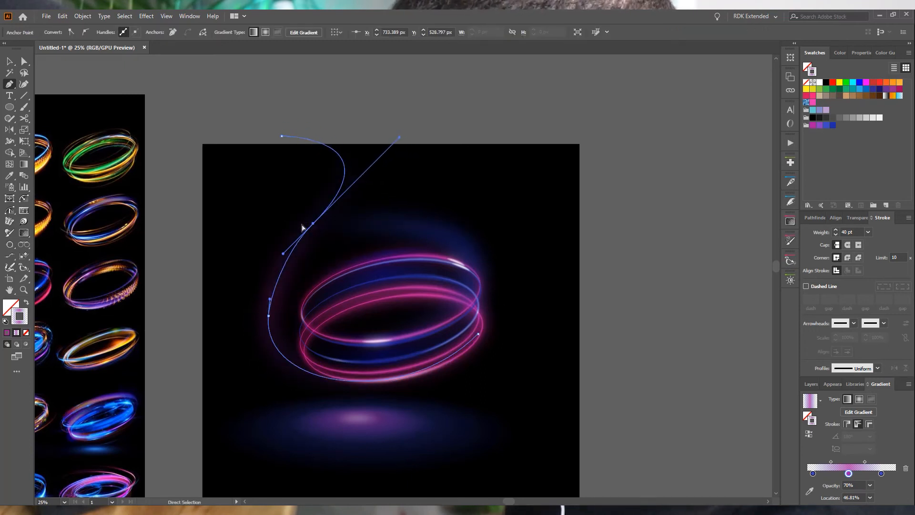
pyautogui.moveTo(287, 255)
pyautogui.mouseDown()
pyautogui.moveTo(273, 253)
pyautogui.moveTo(288, 256)
pyautogui.moveTo(272, 263)
pyautogui.mouseUp()
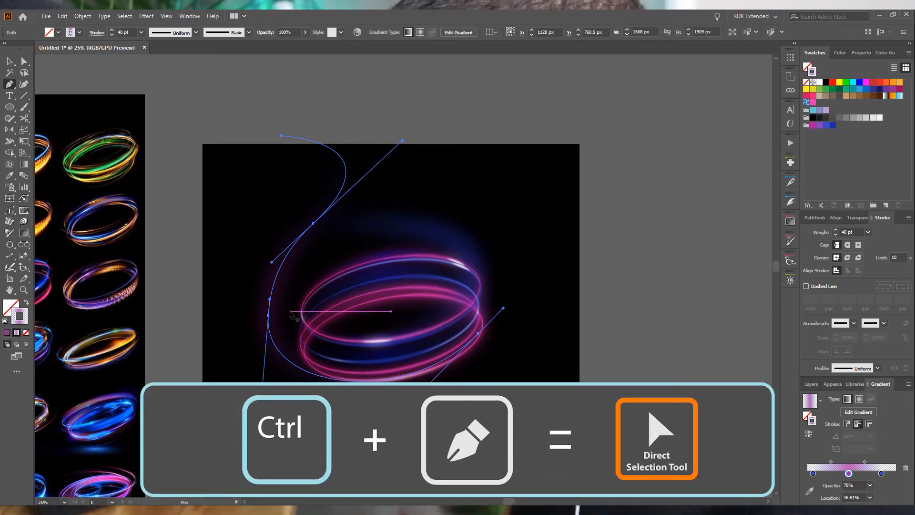
# - Nudge the glow curve's upper part slightly to the right and fine-tune the left anchor's upper handle
pyautogui.press('ctrl')
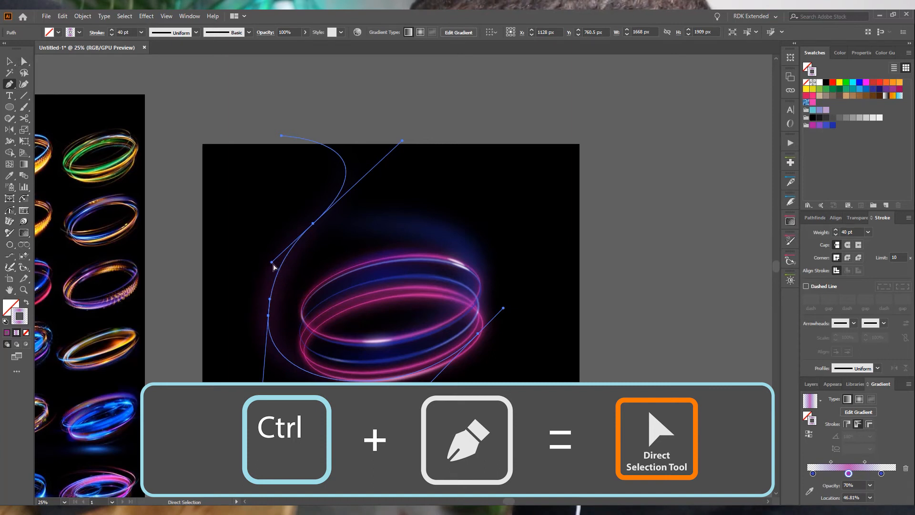
pyautogui.moveTo(272, 267); pyautogui.dragTo(277, 267)
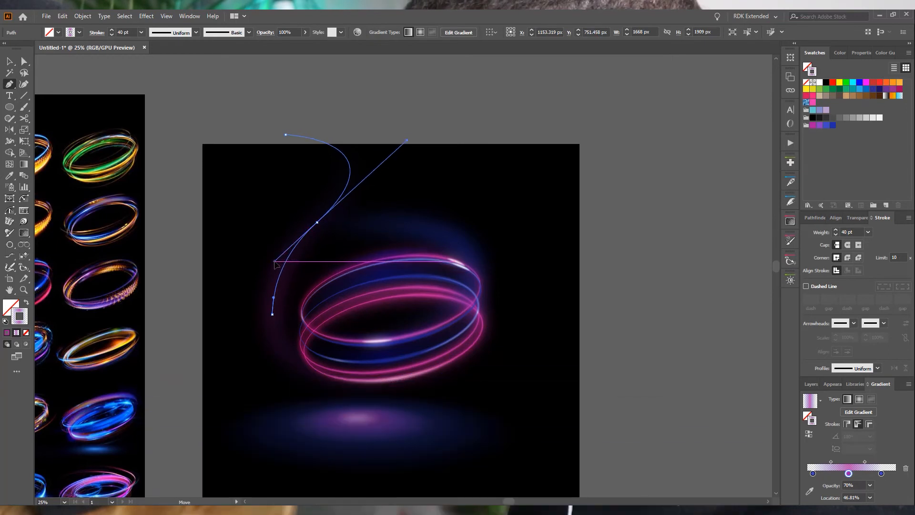
pyautogui.keyDown('ctrl'); pyautogui.click(272, 314); pyautogui.keyUp('ctrl')
pyautogui.moveTo(272, 299); pyautogui.dragTo(269, 299)
pyautogui.scroll(-2, 358, 374)
pyautogui.keyDown('ctrl'); pyautogui.click(408, 169); pyautogui.keyUp('ctrl')
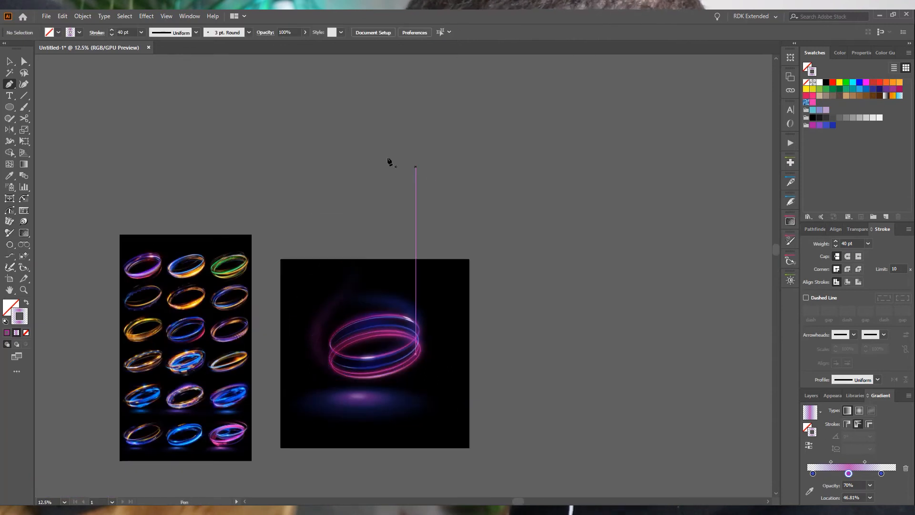
# - Move the glow curve's added anchor point across to above the rings' right half and lengthen the left anchor's upper handle
pyautogui.scroll(2, 352, 374)
pyautogui.keyDown('ctrl'); pyautogui.click(309, 239); pyautogui.keyUp('ctrl')
pyautogui.keyDown('ctrl'); pyautogui.click(324, 223); pyautogui.keyUp('ctrl')
pyautogui.moveTo(325, 224); pyautogui.dragTo(440, 213)
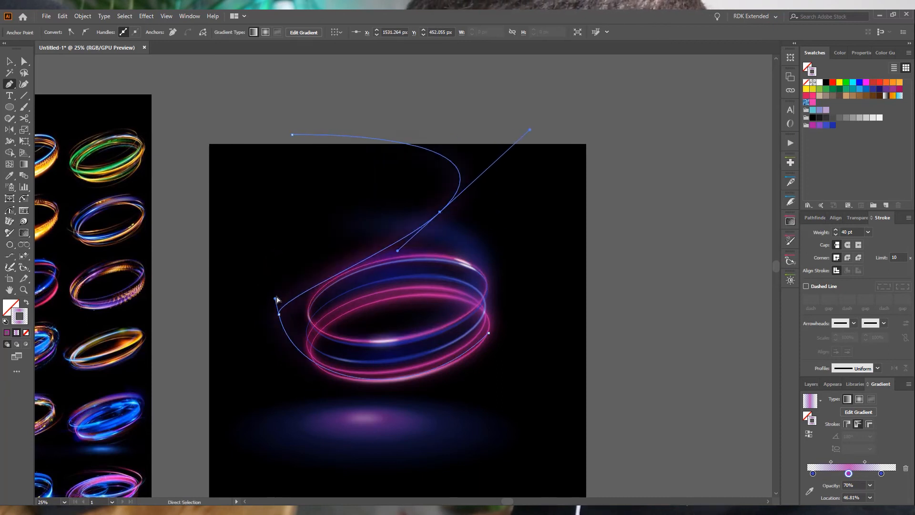
pyautogui.moveTo(278, 296); pyautogui.dragTo(273, 253)
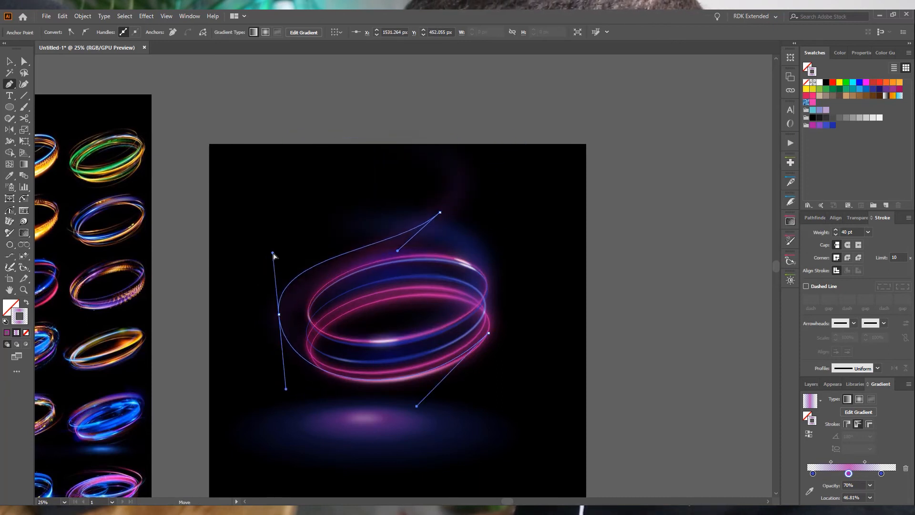
pyautogui.keyDown('ctrl'); pyautogui.click(658, 253); pyautogui.keyUp('ctrl')
pyautogui.scroll(-1, 644, 399)
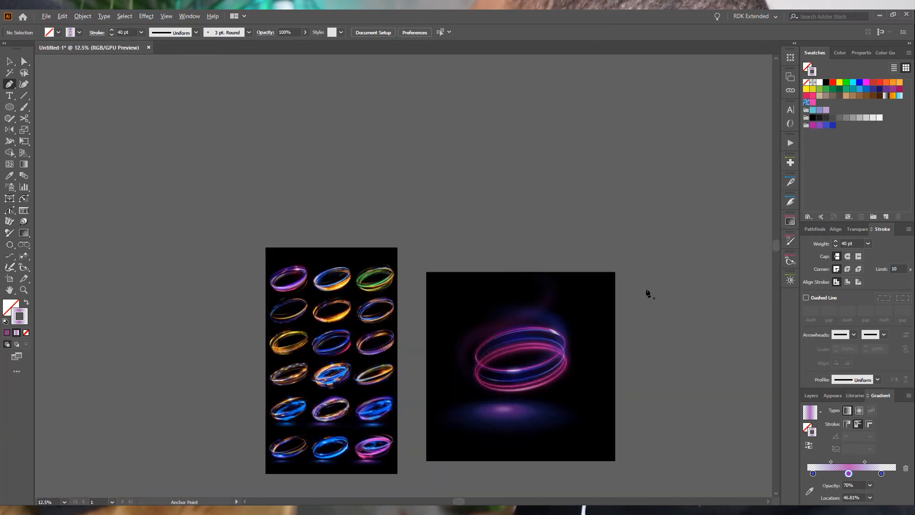
# - Move the glow curve's left anchor point down and slightly right, closer to the rings
pyautogui.scroll(1, 562, 406)
pyautogui.keyDown('ctrl'); pyautogui.click(415, 307); pyautogui.keyUp('ctrl')
pyautogui.keyDown('ctrl'); pyautogui.click(362, 309); pyautogui.keyUp('ctrl')
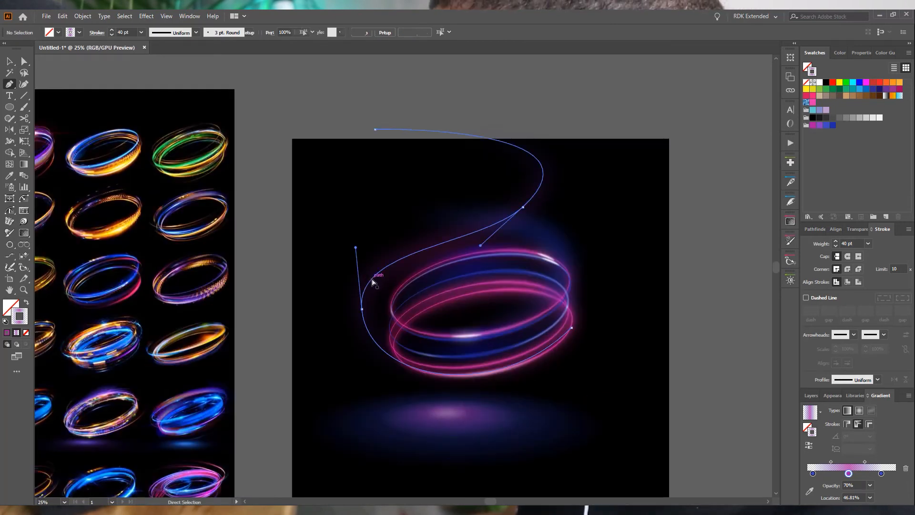
pyautogui.moveTo(363, 309); pyautogui.dragTo(369, 328)
pyautogui.scroll(-1, 435, 362)
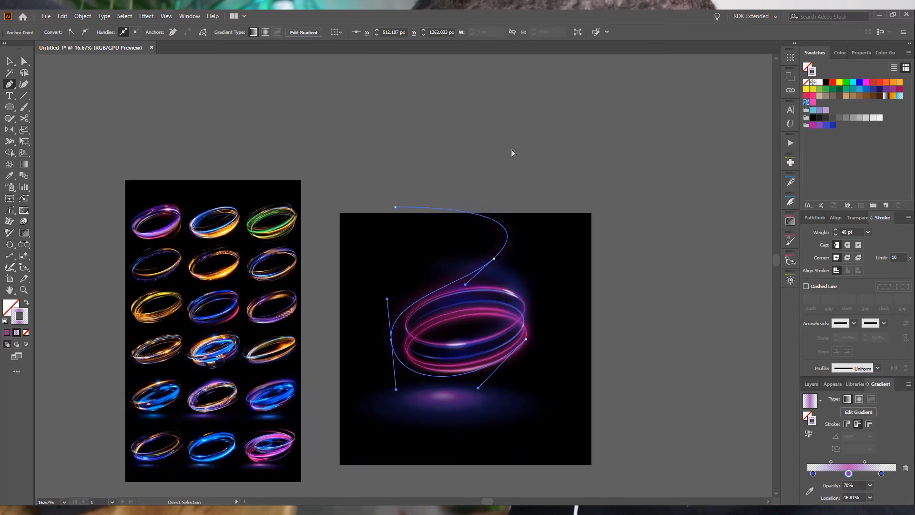
pyautogui.keyDown('ctrl'); pyautogui.click(513, 153); pyautogui.keyUp('ctrl')
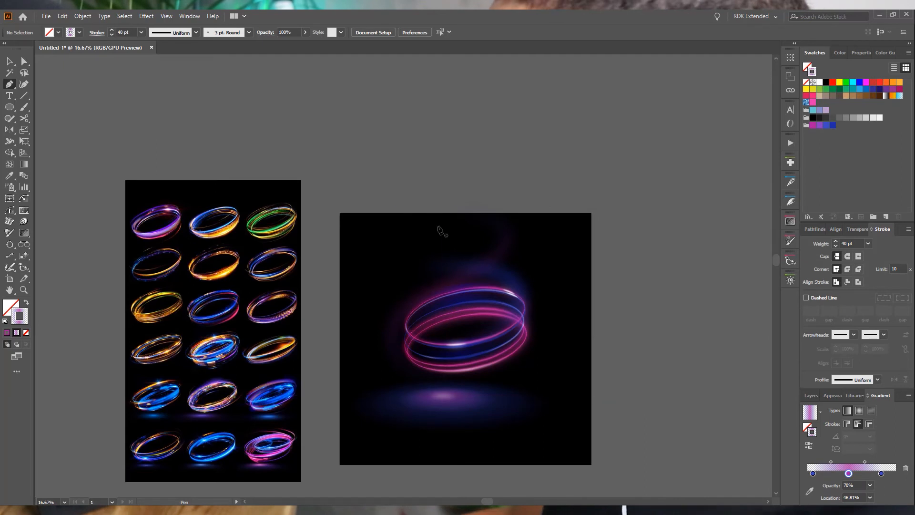
# - Draw a short vertical line with the Pen tool in the empty upper-left area of the black artboard
pyautogui.scroll(1, 543, 340)
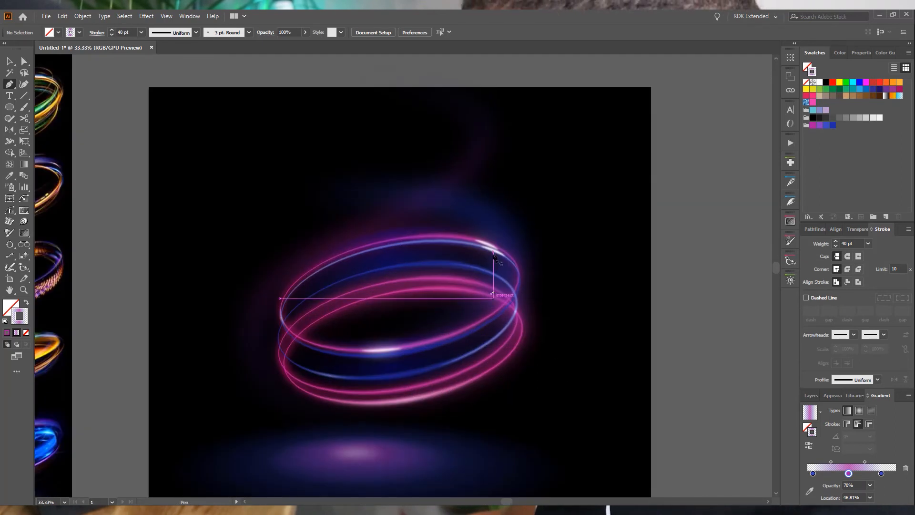
pyautogui.click(10, 61)
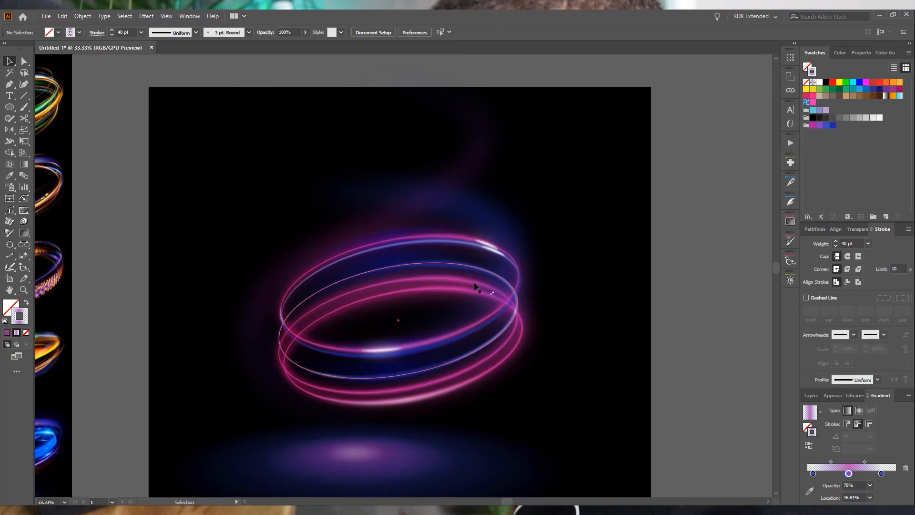
pyautogui.click(9, 84)
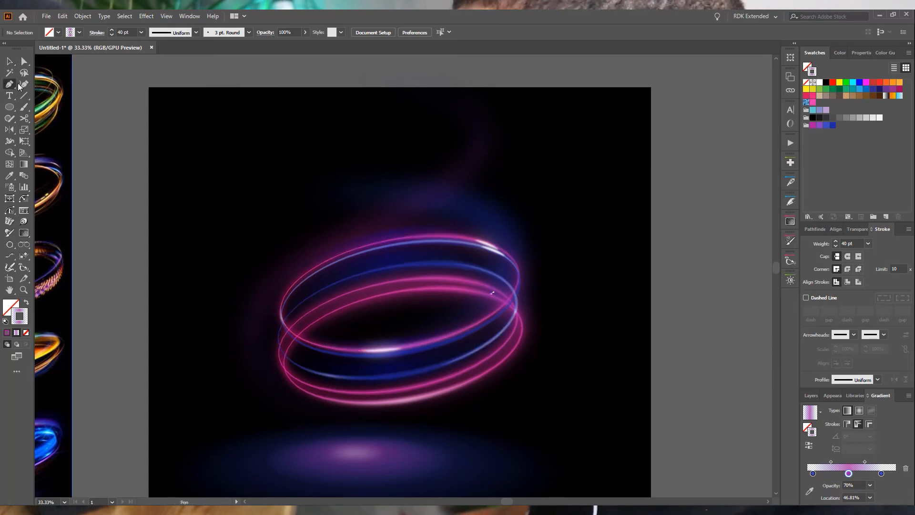
pyautogui.click(205, 170)
pyautogui.click(206, 185)
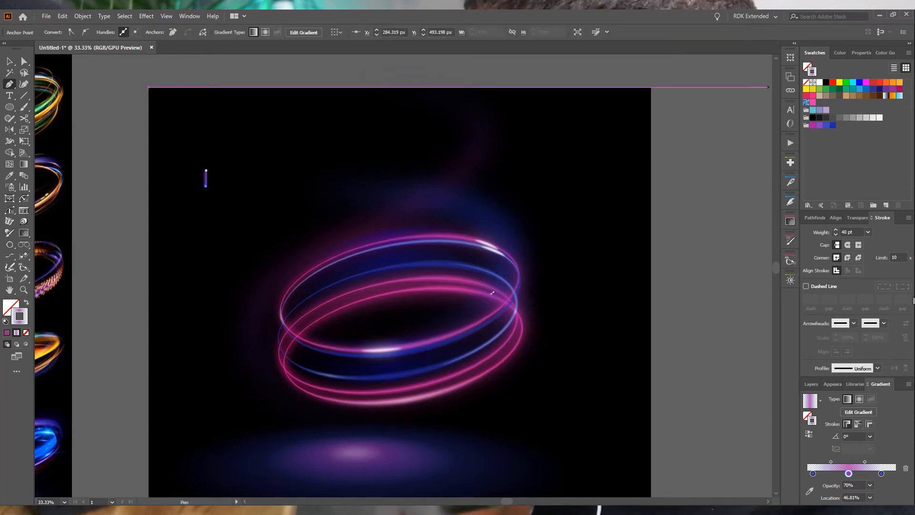
# - Apply the lens-shaped width profile, tapered at both ends, to the short vertical line's stroke
pyautogui.click(877, 369)
pyautogui.click(853, 391)
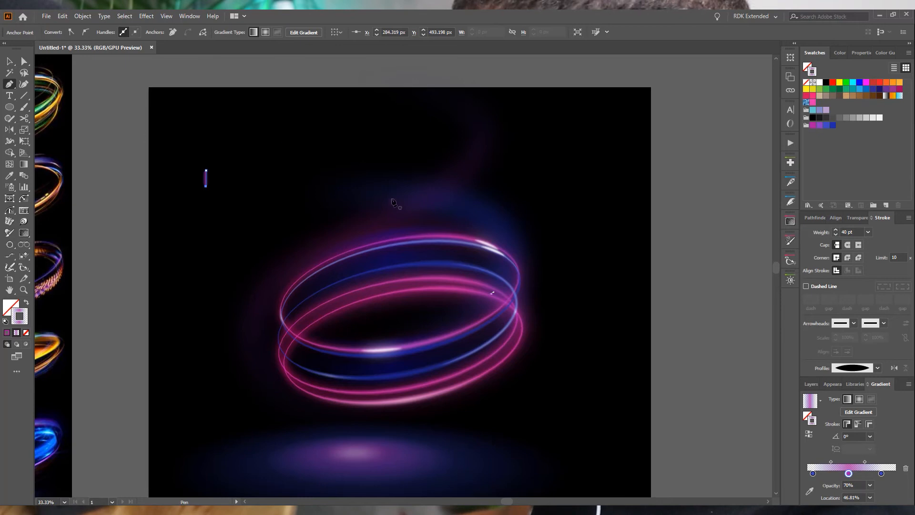
pyautogui.scroll(3, 220, 155)
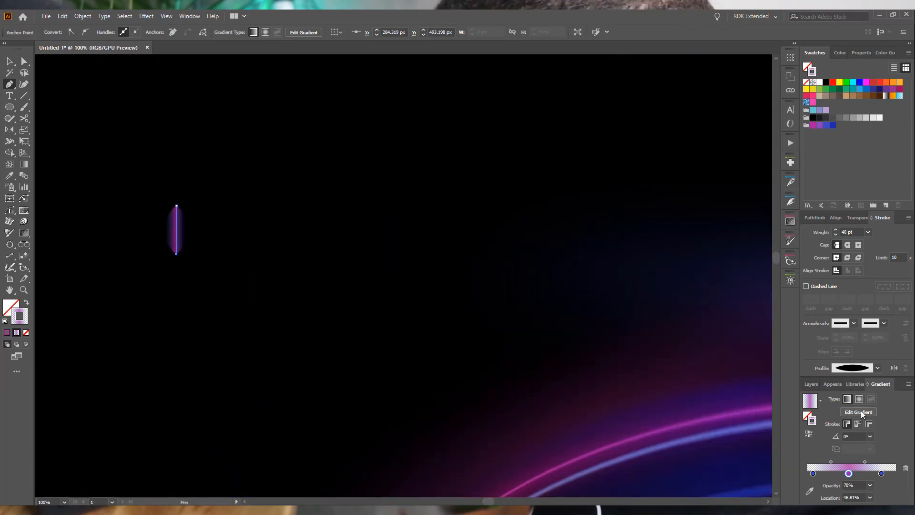
# - Apply the gradient across the short vertical line's stroke and reduce the stroke weight to 33 pt
pyautogui.click(869, 424)
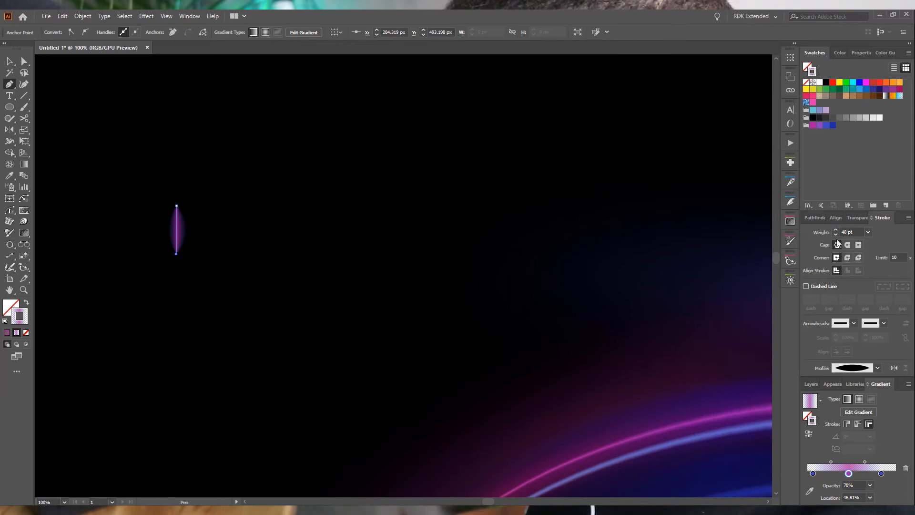
pyautogui.scroll(-3, 235, 317)
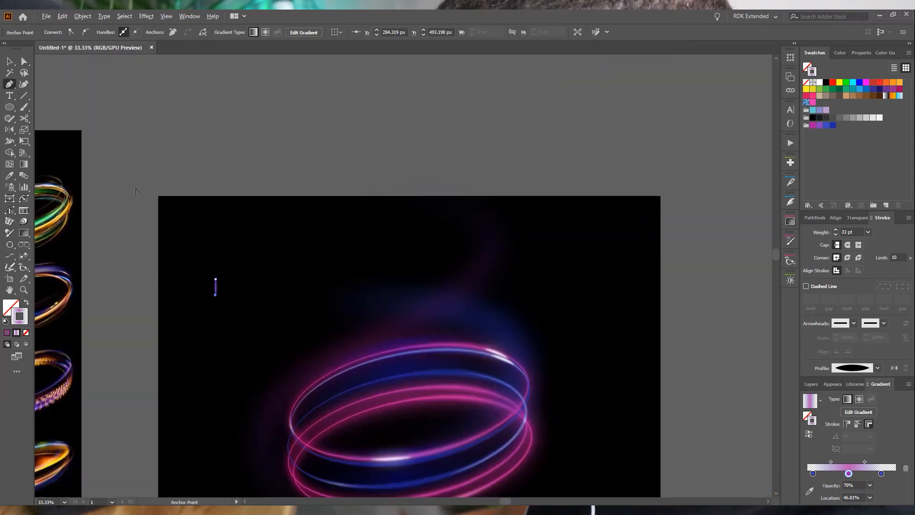
pyautogui.click(24, 61)
pyautogui.click(198, 108)
# - Recolor all three gradient stops of the short vertical line's stroke white, keeping the transparent ends
pyautogui.scroll(3, 218, 298)
pyautogui.click(218, 298)
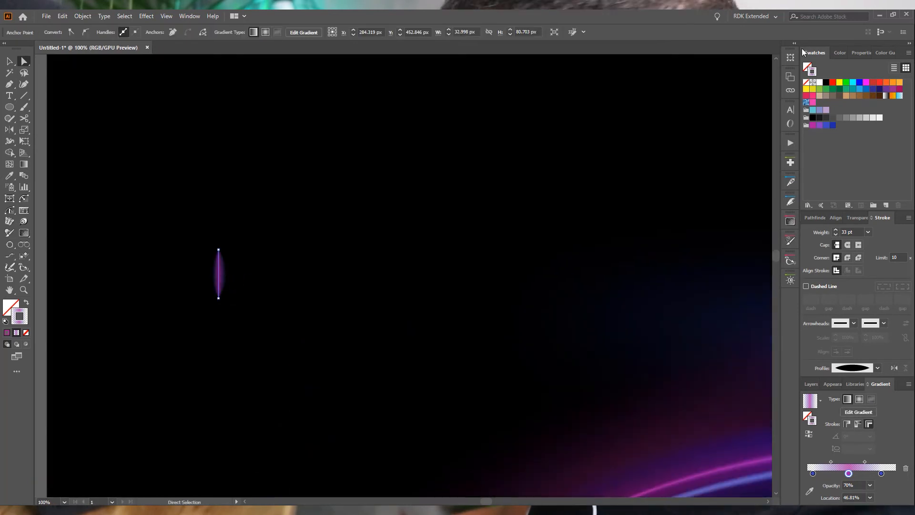
pyautogui.click(820, 83)
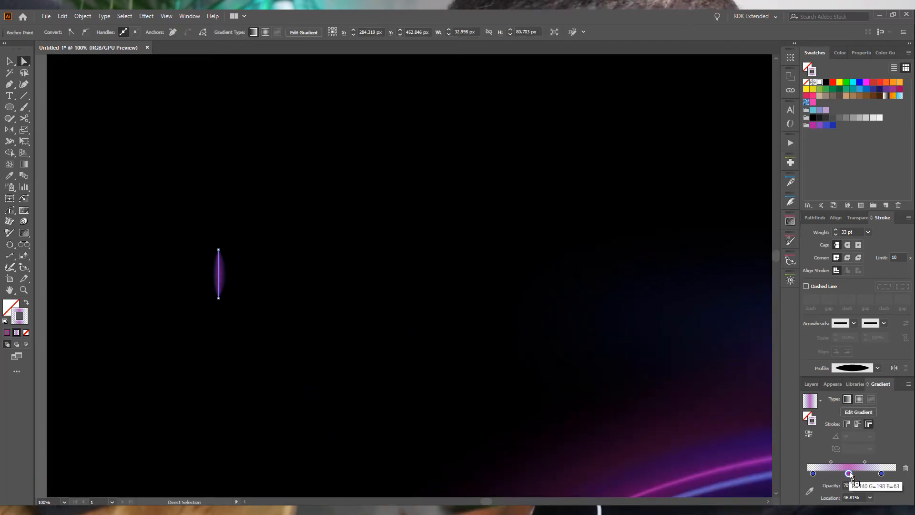
pyautogui.click(880, 473)
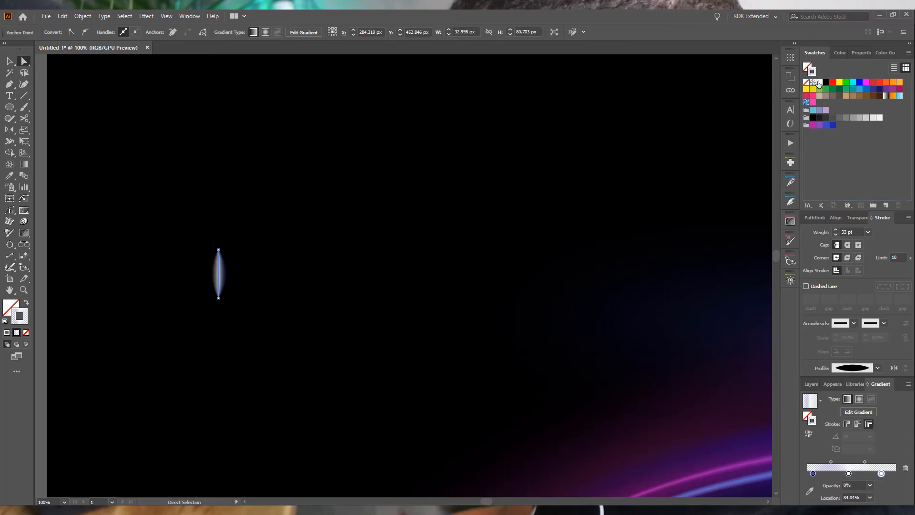
pyautogui.moveTo(818, 395); pyautogui.dragTo(814, 476)
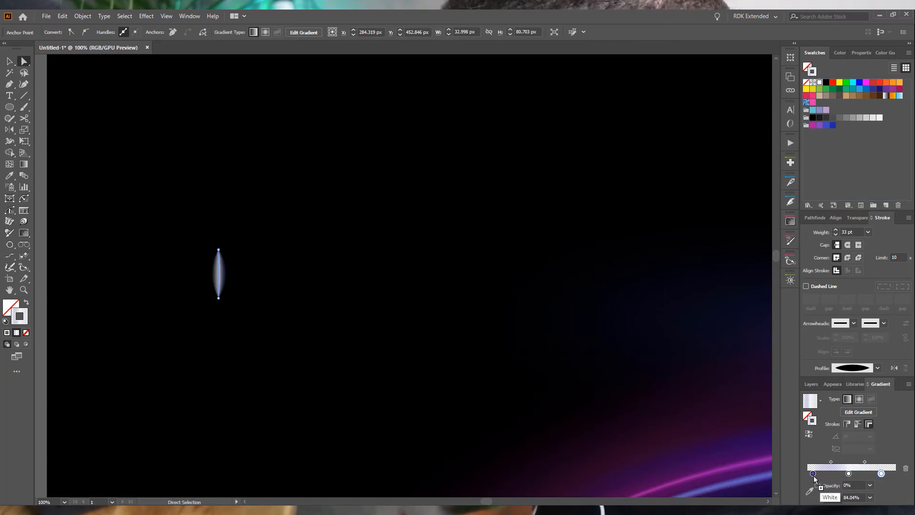
# - Add a copy of the white tapered line rotated perpendicular through its center to form a four-pointed star
pyautogui.hotkey('ctrl', '-')
pyautogui.hotkey('ctrl', '-')
pyautogui.hotkey('ctrl', '-')
pyautogui.press('v')
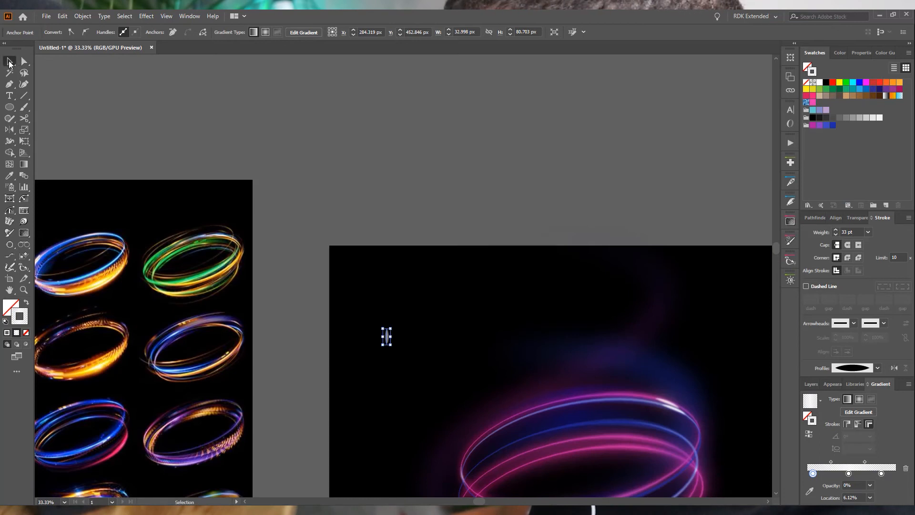
pyautogui.click(396, 340)
pyautogui.moveTo(388, 340); pyautogui.dragTo(388, 315)
pyautogui.hotkey('ctrl', '+')
pyautogui.hotkey('ctrl', '+')
pyautogui.hotkey('ctrl', '+')
pyautogui.scroll(-2, 407, 347)
pyautogui.click(380, 118)
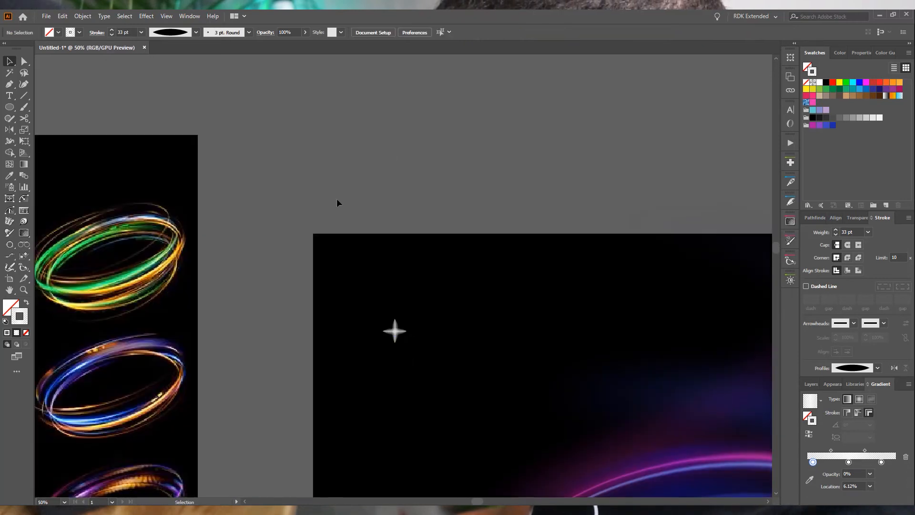
# - Draw a circle about 117 px across over the star, filled with the white gradient and without a stroke
pyautogui.click(12, 107)
pyautogui.moveTo(380, 312); pyautogui.dragTo(416, 347)
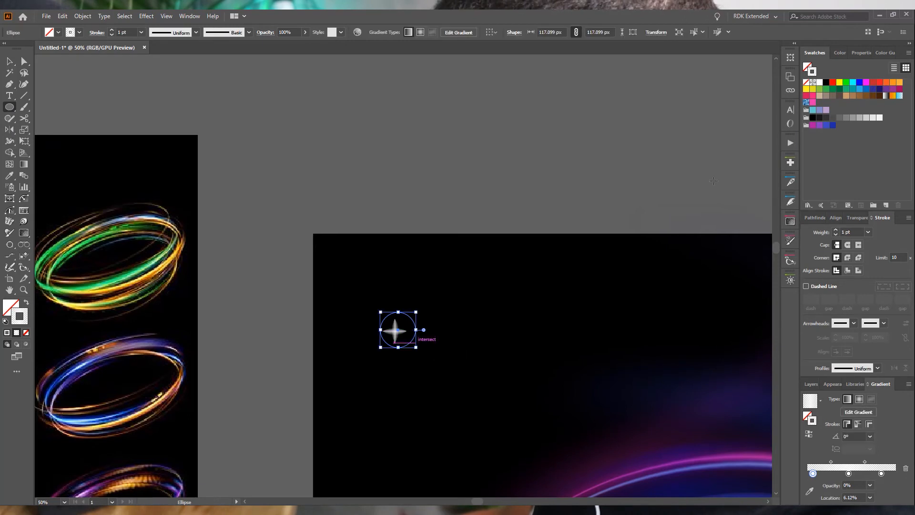
pyautogui.hotkey('shift', 'x')
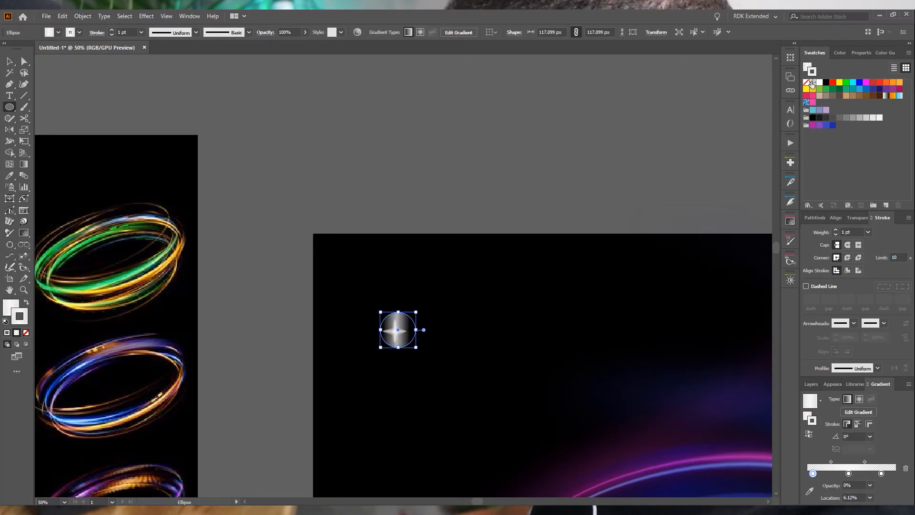
pyautogui.click(807, 68)
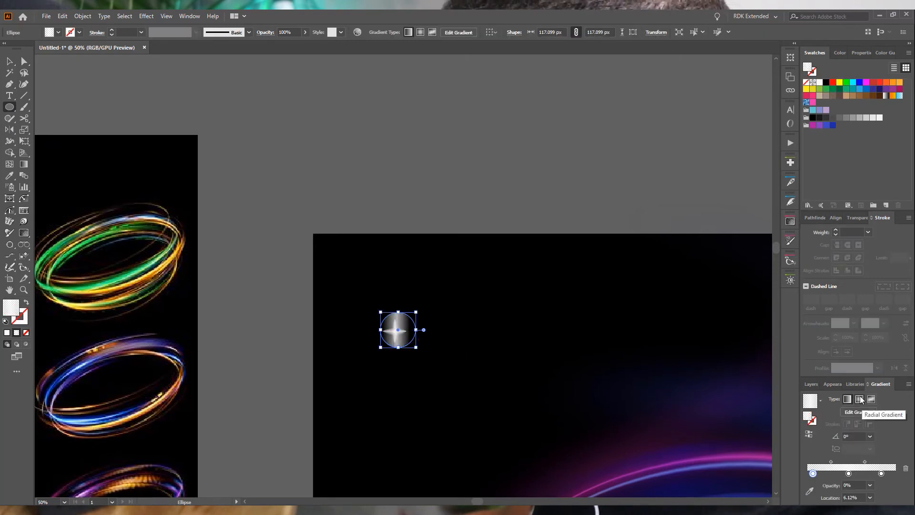
# - Make the circle's gradient radial, delete its first stop, move the opaque stop to the start and the transparent stop to 77.66%
pyautogui.moveTo(812, 473); pyautogui.dragTo(814, 508)
pyautogui.moveTo(848, 474); pyautogui.dragTo(807, 474)
pyautogui.moveTo(881, 474)
pyautogui.mouseDown()
pyautogui.moveTo(856, 474)
pyautogui.moveTo(874, 477)
pyautogui.mouseUp()
# - Center the glow circle on the star and enlarge it to about 203 px across
pyautogui.click(10, 61)
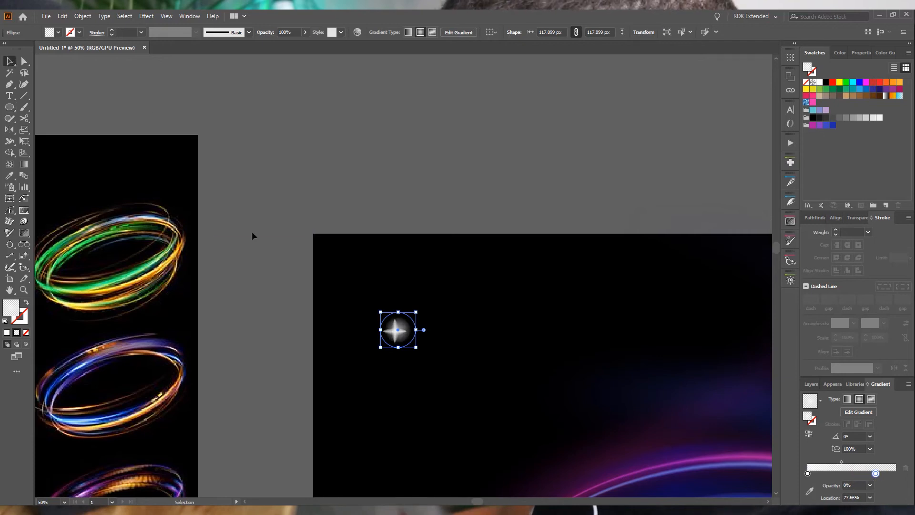
pyautogui.hotkey('ctrl', '1')
pyautogui.moveTo(396, 292); pyautogui.dragTo(427, 283)
pyautogui.scroll(-2, 407, 346)
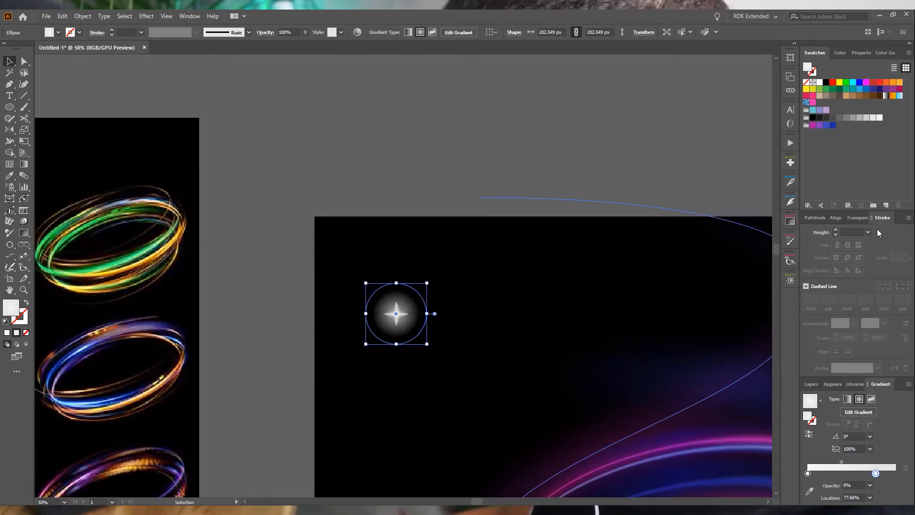
# - Lower the glow circle's opacity to 61%
pyautogui.click(857, 218)
pyautogui.click(896, 232)
pyautogui.moveTo(900, 244); pyautogui.dragTo(878, 247)
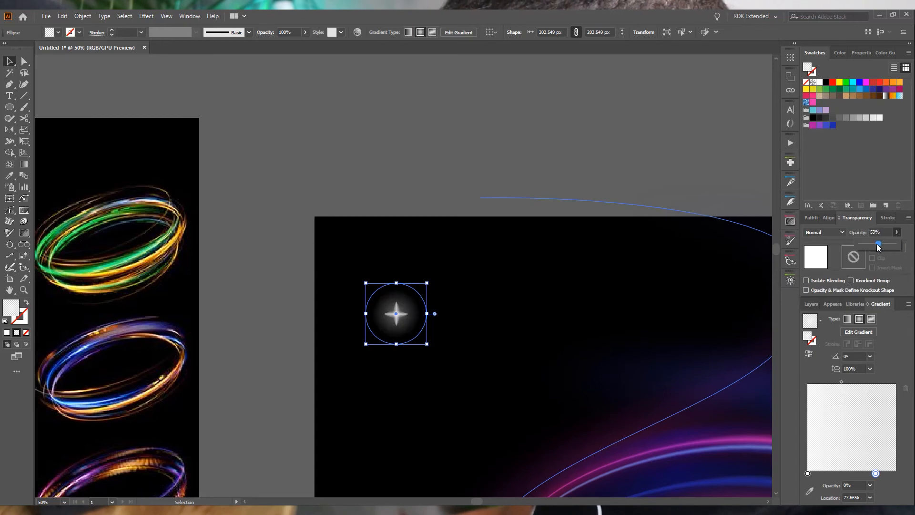
pyautogui.click(392, 162)
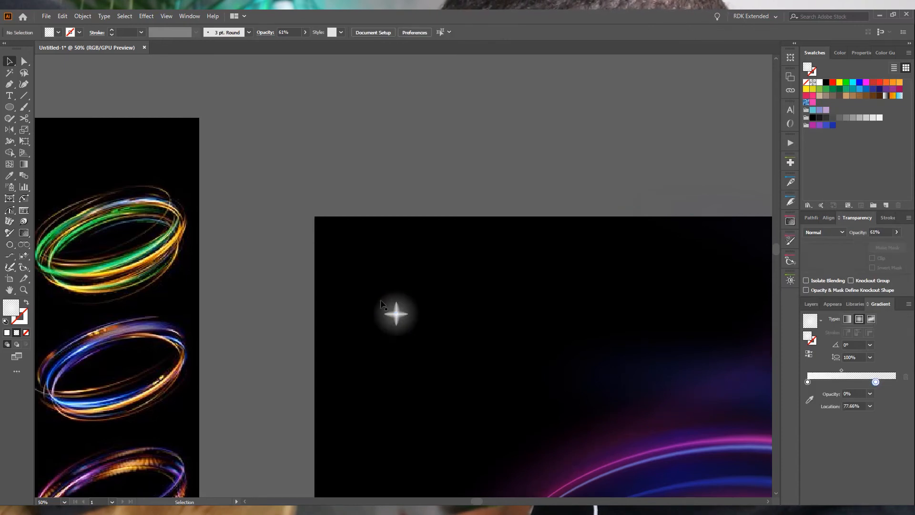
# - Select only the star's two crossed strokes and apply a Gaussian Blur with a radius of about 5.7 pixels
pyautogui.click(410, 300)
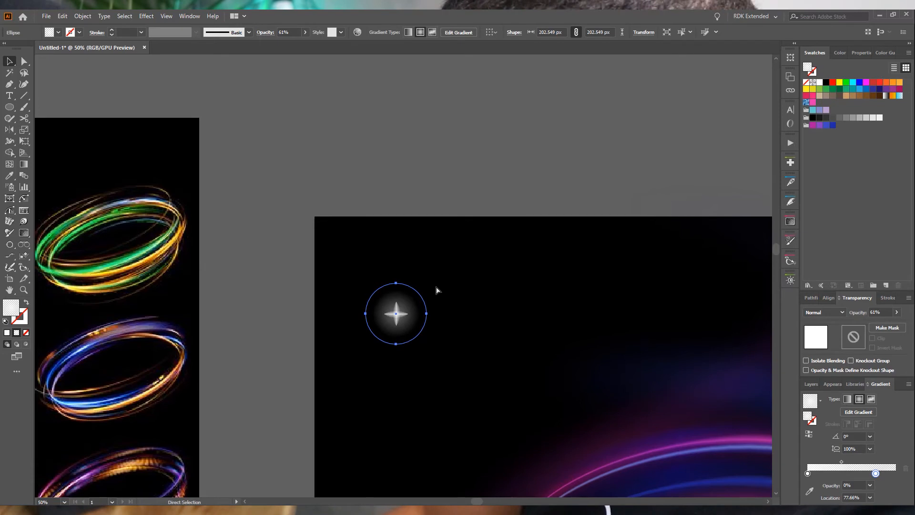
pyautogui.click(442, 122)
pyautogui.moveTo(340, 229); pyautogui.dragTo(462, 382)
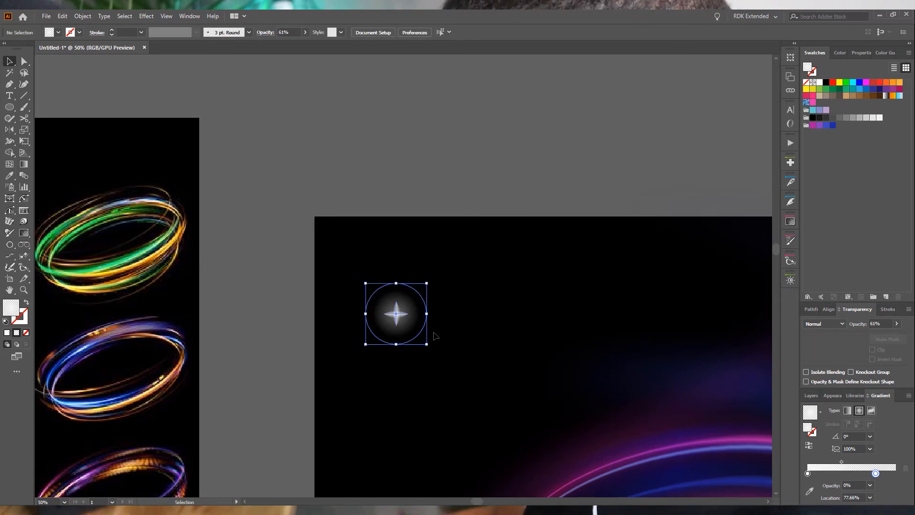
pyautogui.keyDown('shift'); pyautogui.click(406, 300); pyautogui.keyUp('shift')
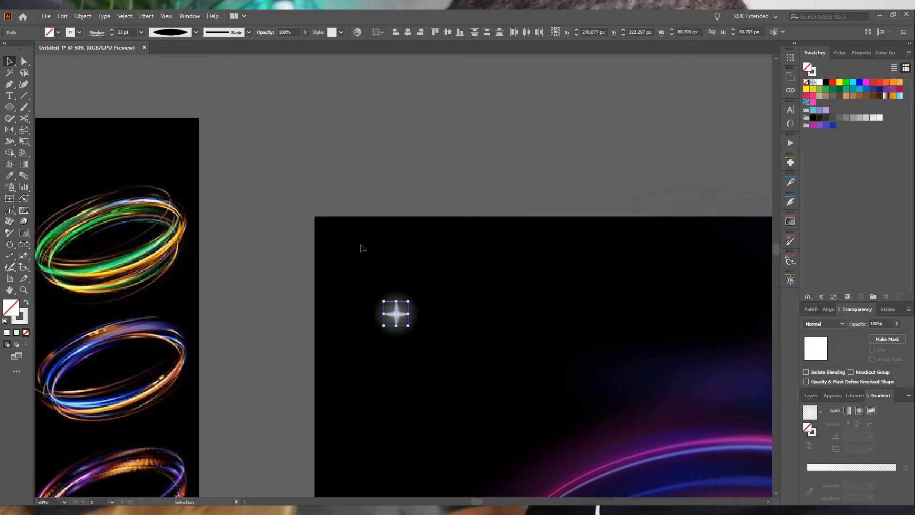
pyautogui.click(144, 16)
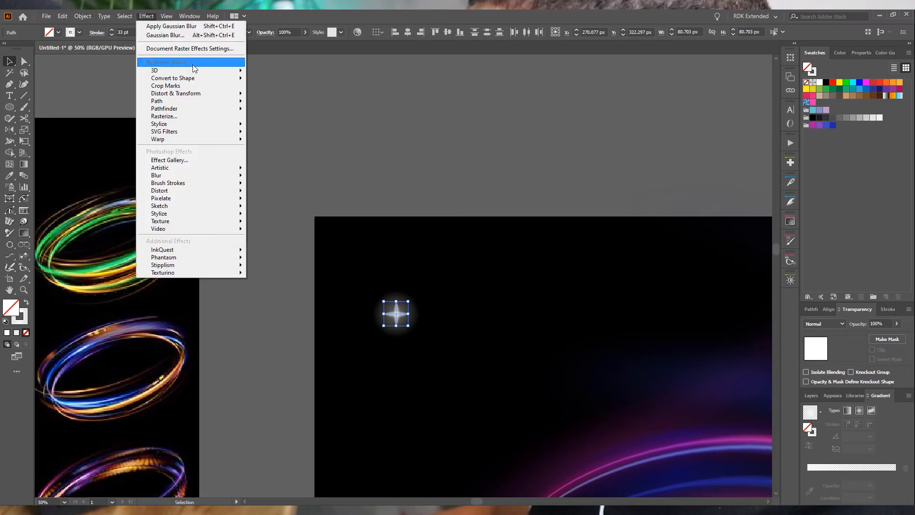
pyautogui.click(185, 32)
pyautogui.click(139, 177)
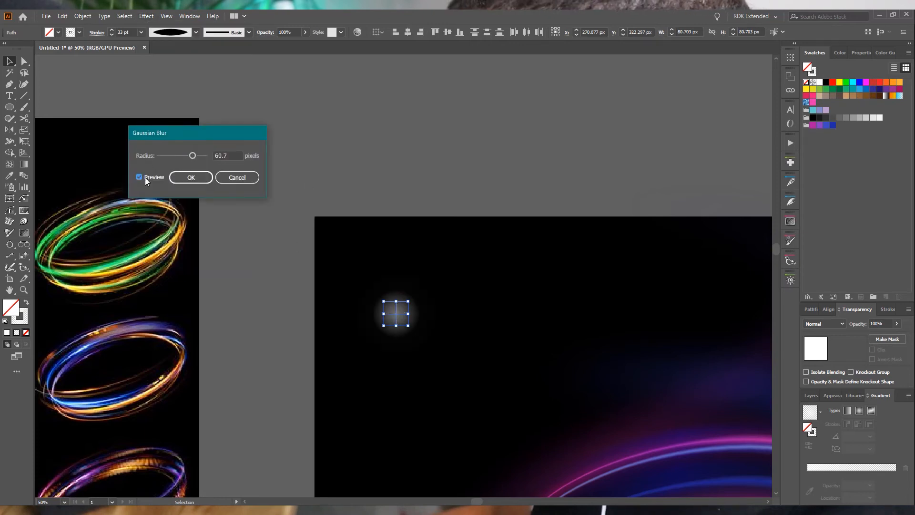
pyautogui.moveTo(181, 153)
pyautogui.mouseDown()
pyautogui.moveTo(165, 156)
pyautogui.moveTo(172, 157)
pyautogui.mouseUp()
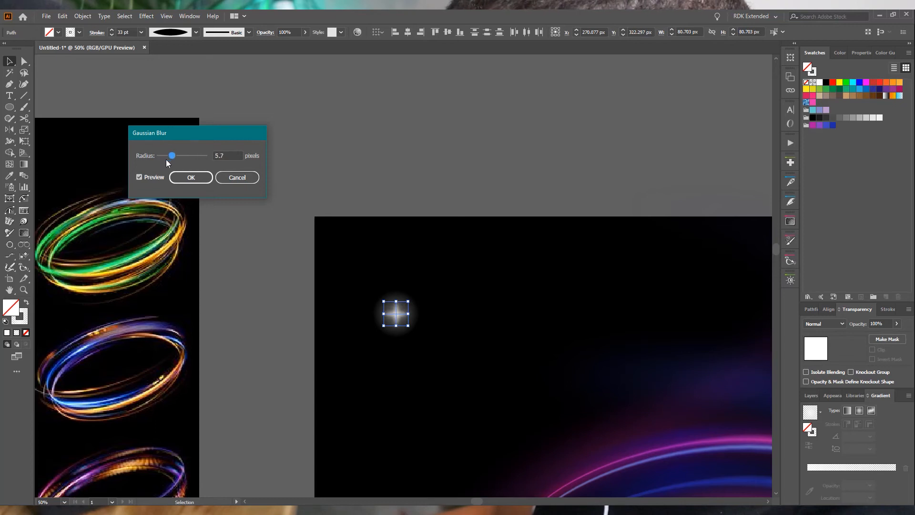
pyautogui.click(190, 177)
# - Reduce the star strokes' Gaussian Blur radius to 2.3 pixels and their stroke weight to 11 pt
pyautogui.press('a')
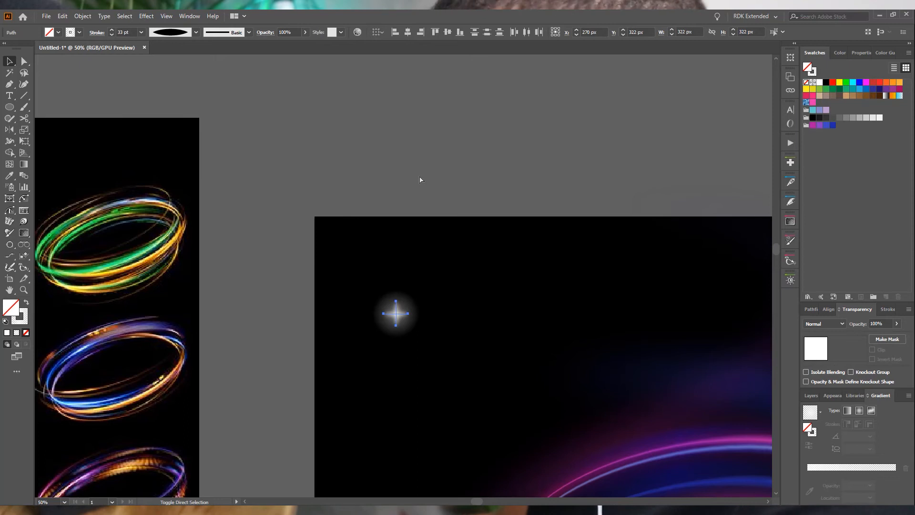
pyautogui.press('v')
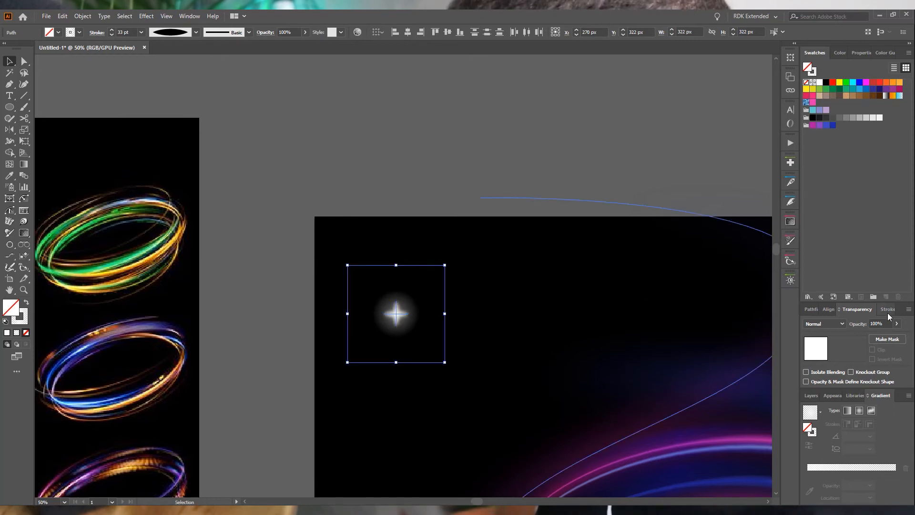
pyautogui.click(832, 395)
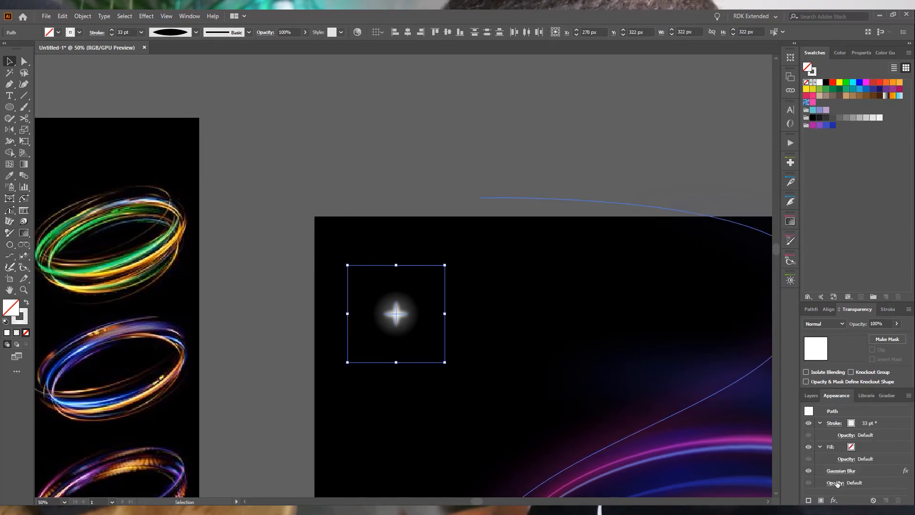
pyautogui.click(839, 471)
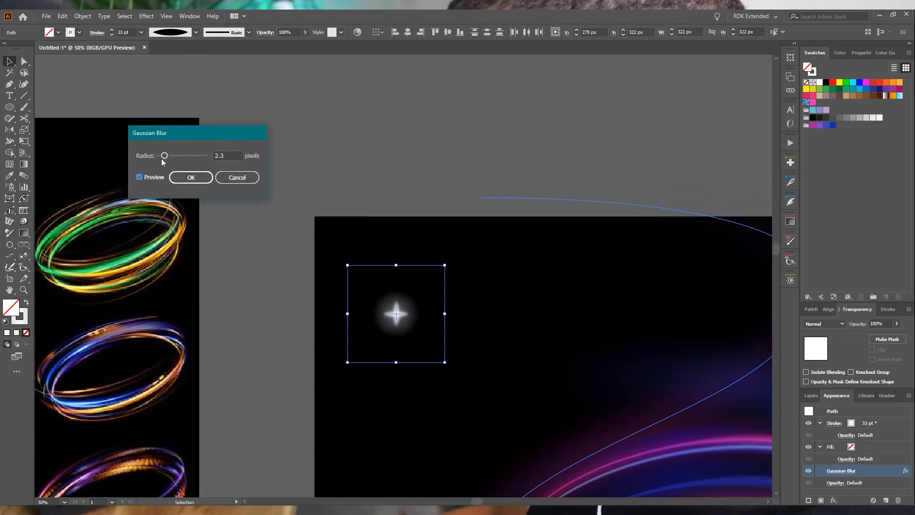
pyautogui.click(190, 180)
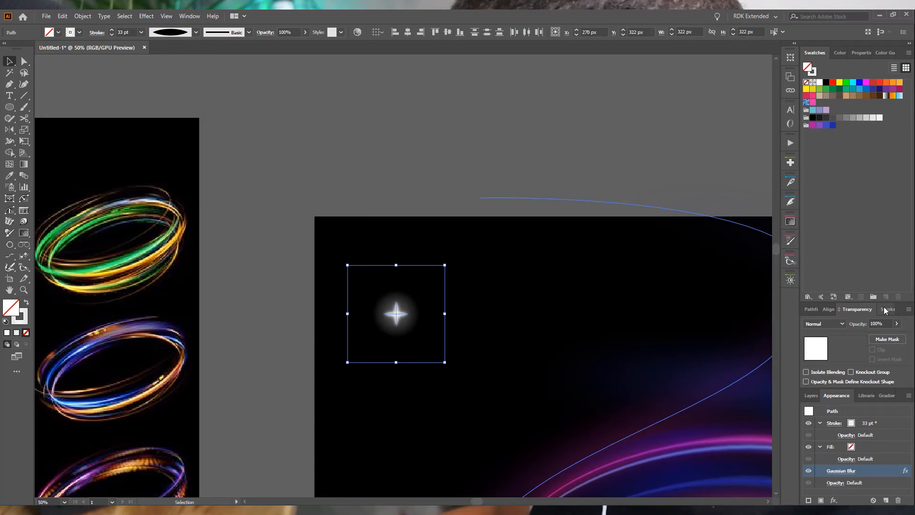
pyautogui.click(885, 309)
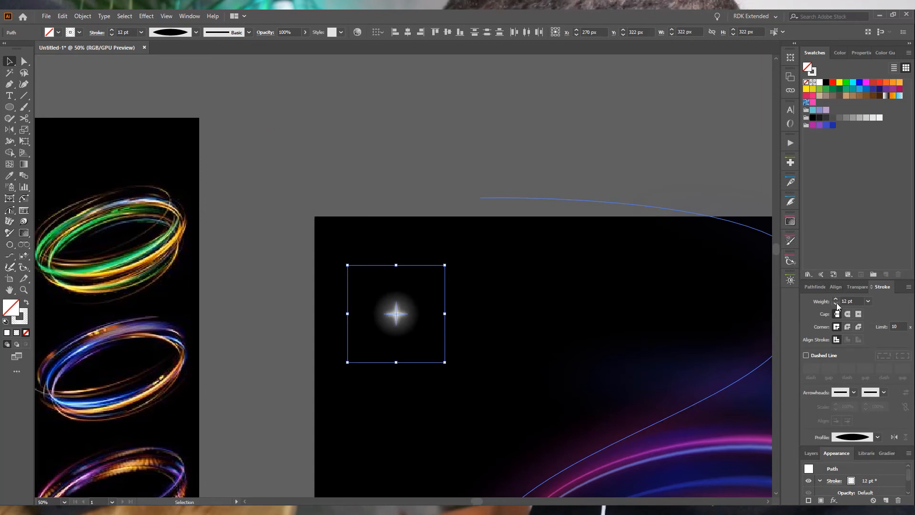
pyautogui.click(435, 148)
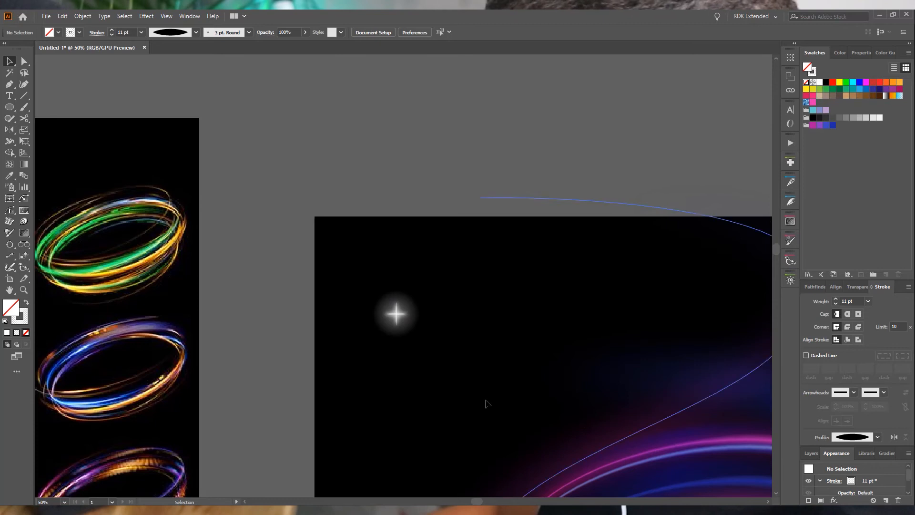
# - Set the glow circle behind the star to Screen blending mode with 39% opacity
pyautogui.hotkey('ctrl', '-')
pyautogui.click(416, 328)
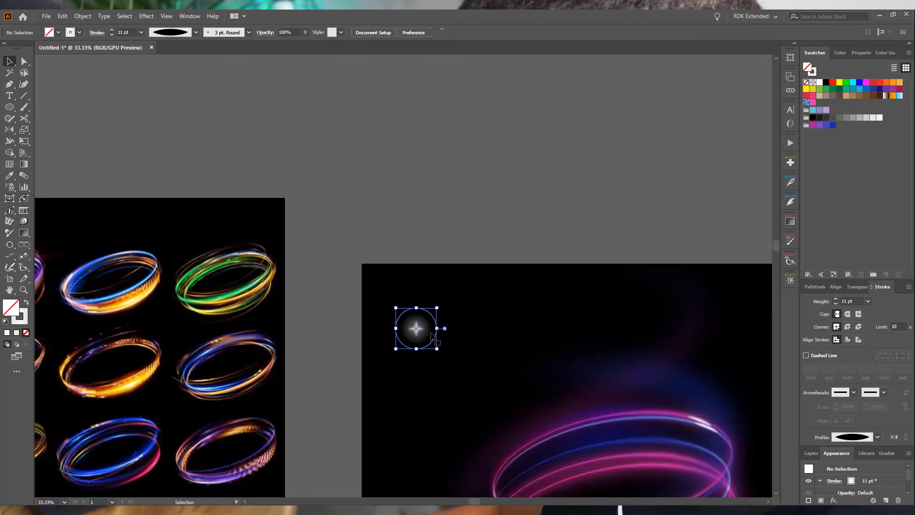
pyautogui.click(856, 288)
pyautogui.scroll(-1, 823, 303)
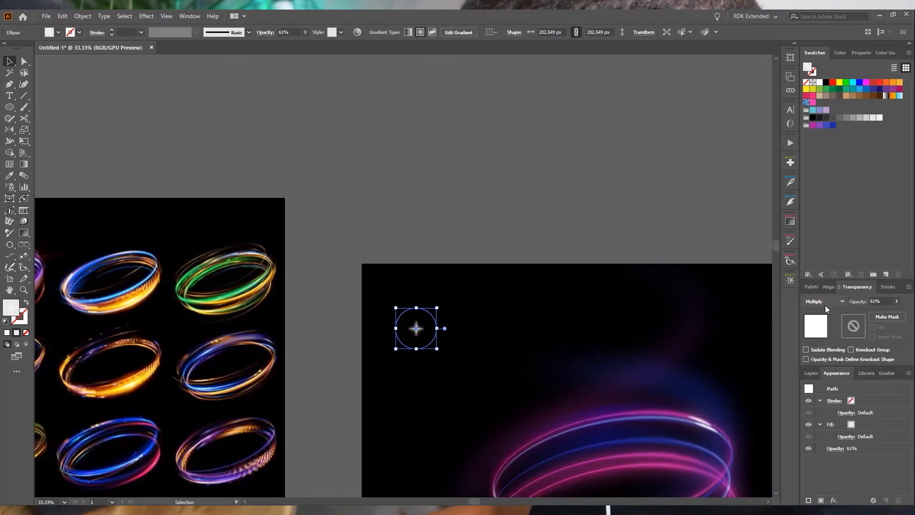
pyautogui.scroll(-1, 827, 301)
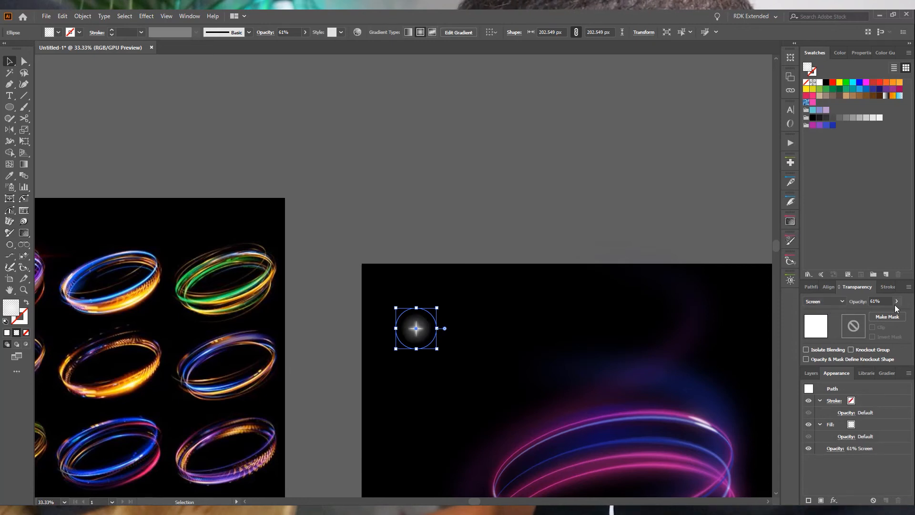
pyautogui.moveTo(878, 312); pyautogui.dragTo(873, 313)
pyautogui.click(466, 231)
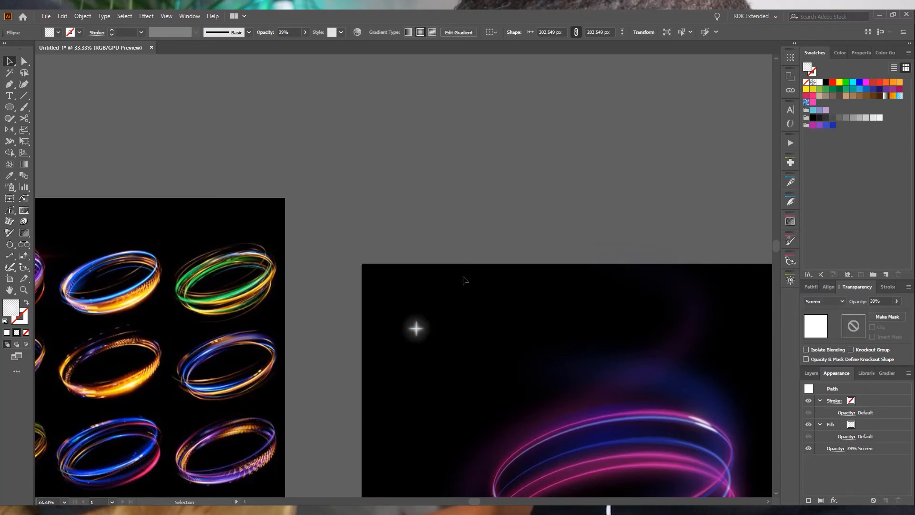
# - Group the star with its glow circle and move it over the bright highlight at the rings' upper right
pyautogui.moveTo(365, 265); pyautogui.dragTo(449, 365)
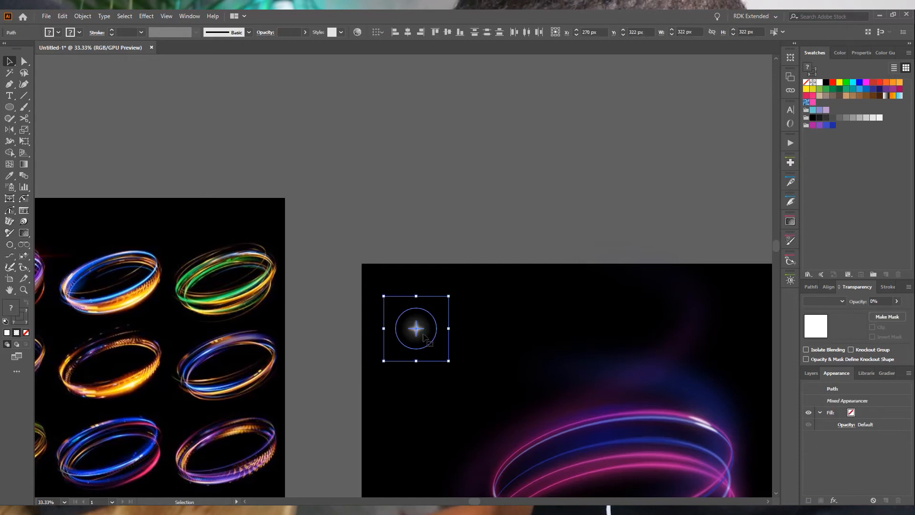
pyautogui.moveTo(421, 330); pyautogui.dragTo(441, 318)
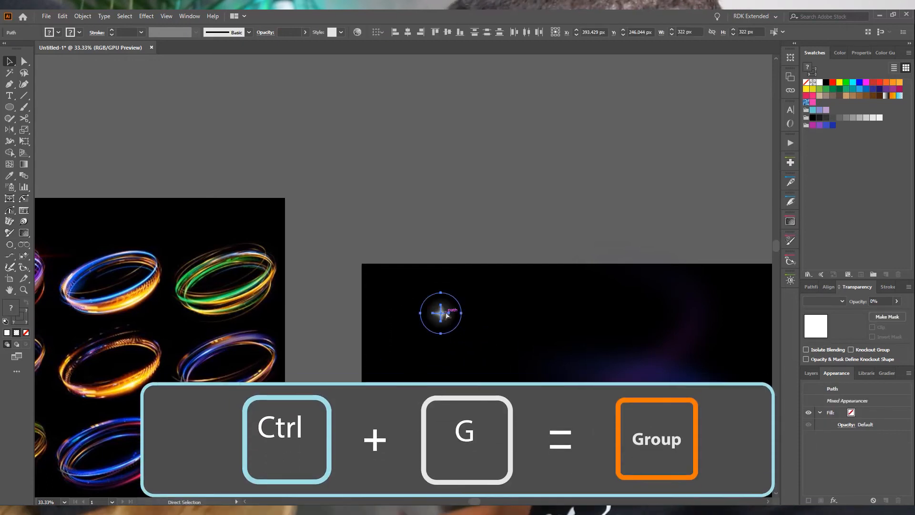
pyautogui.hotkey('ctrl', 'g')
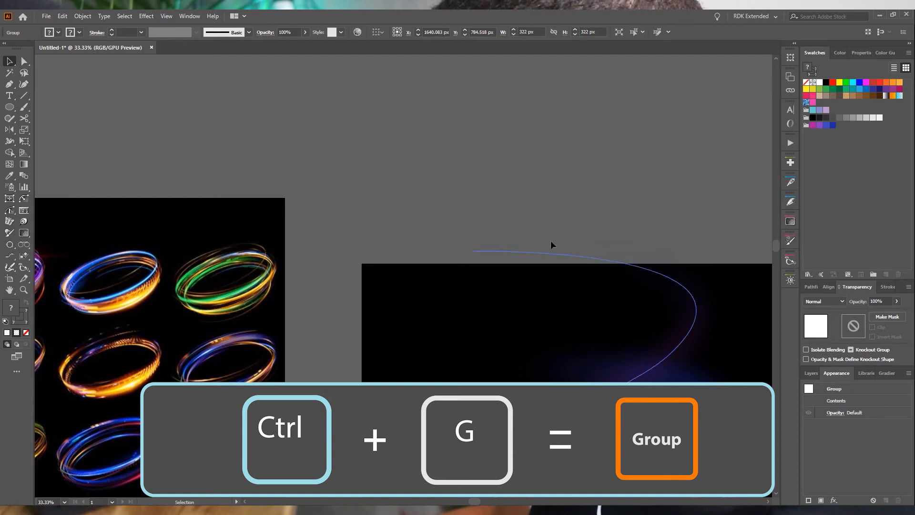
# - Try placing the star group on the upper-left curve of the topmost pink ring
pyautogui.scroll(3, 506, 310)
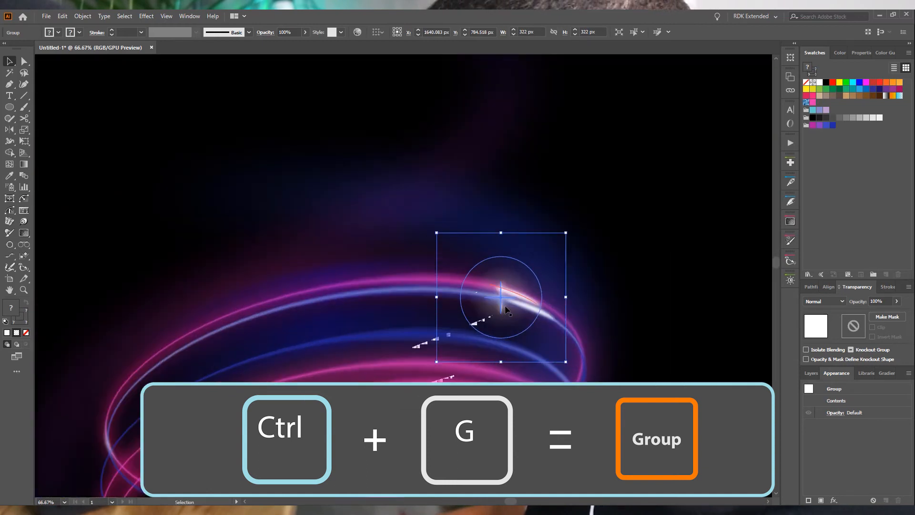
pyautogui.moveTo(501, 304); pyautogui.dragTo(206, 332)
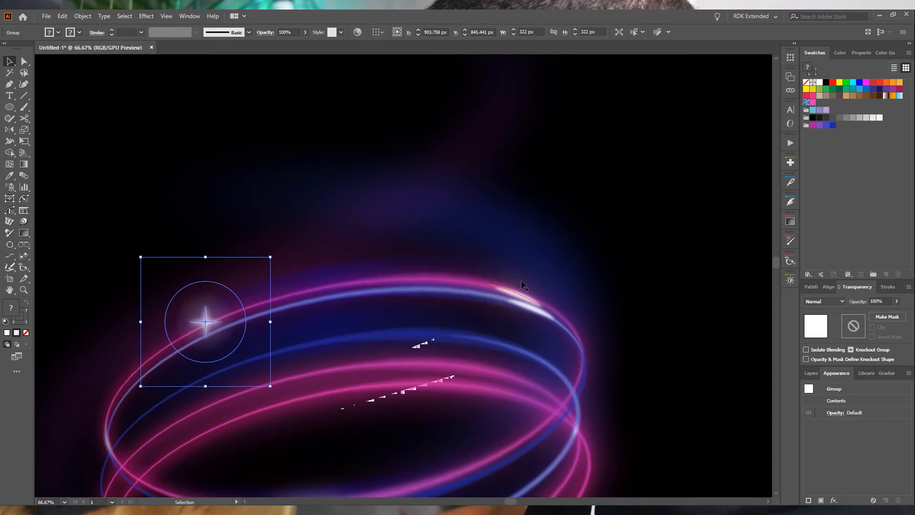
pyautogui.click(823, 301)
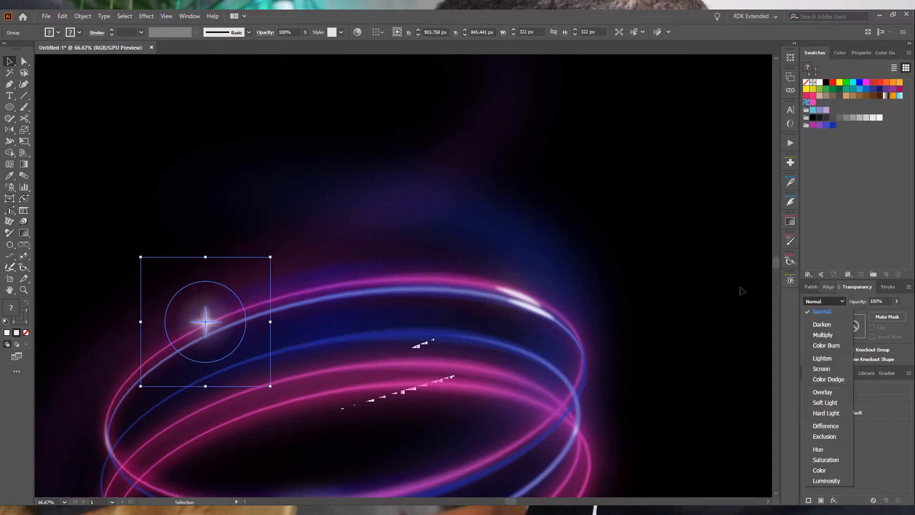
pyautogui.click(135, 169)
pyautogui.click(130, 237)
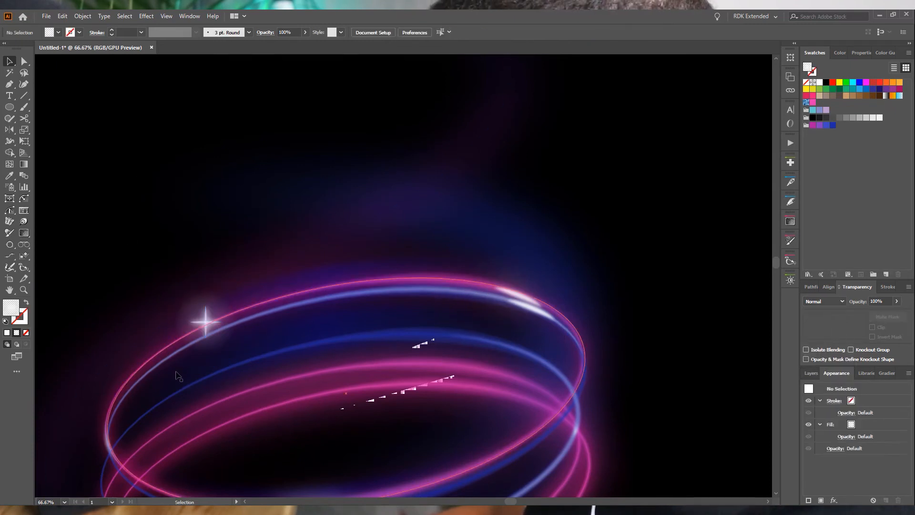
# - Undo the accidental ring shift and the star group's last move, and reselect the star group
pyautogui.scroll(-2, 177, 373)
pyautogui.moveTo(191, 347); pyautogui.dragTo(157, 382)
pyautogui.hotkey('ctrl', 'z')
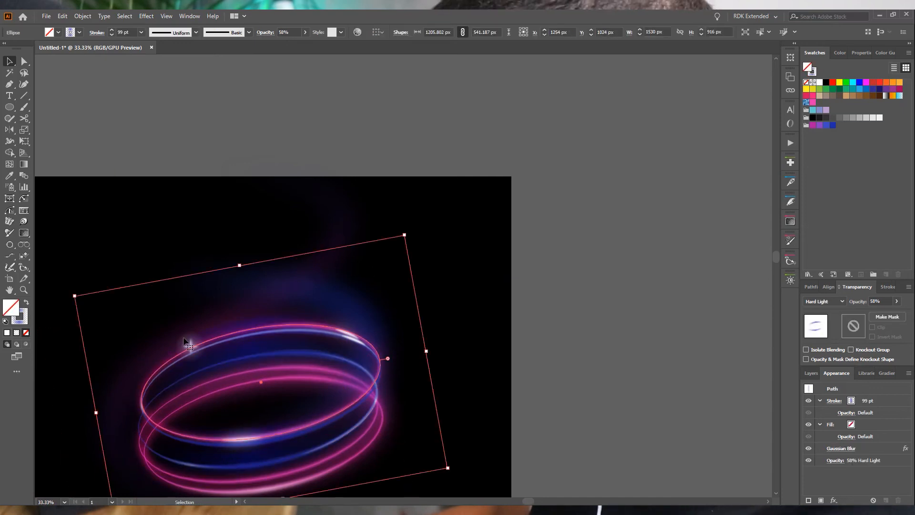
pyautogui.click(175, 162)
pyautogui.click(324, 334)
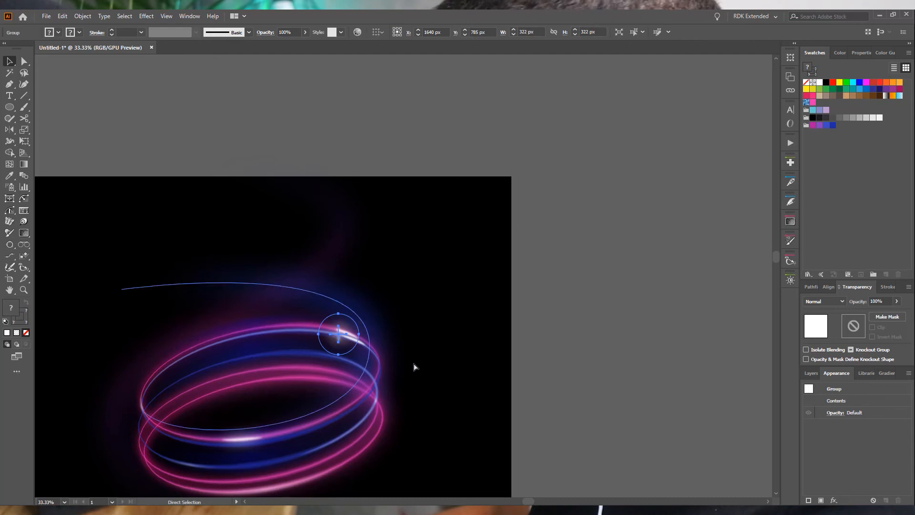
# - Move the star group to the right end of the rings where they cross, and transfer it to Layer 3
pyautogui.moveTo(337, 333); pyautogui.dragTo(376, 404)
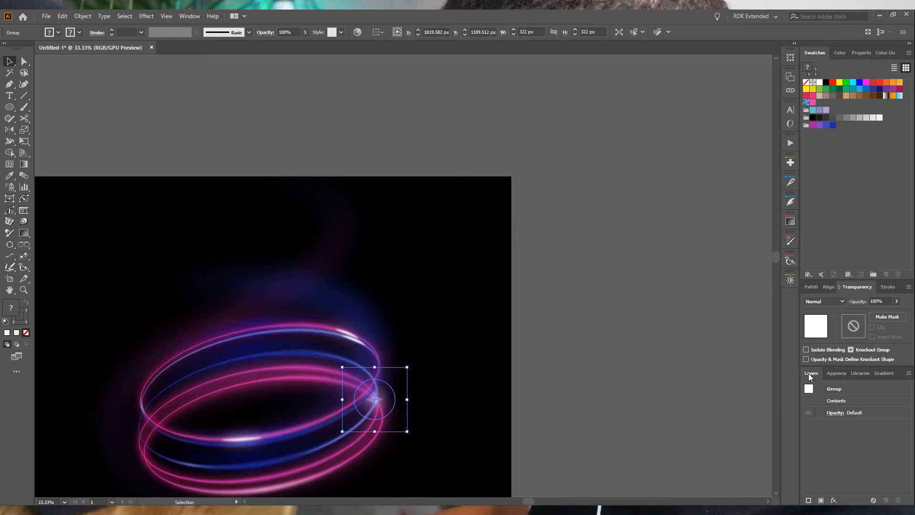
pyautogui.click(809, 373)
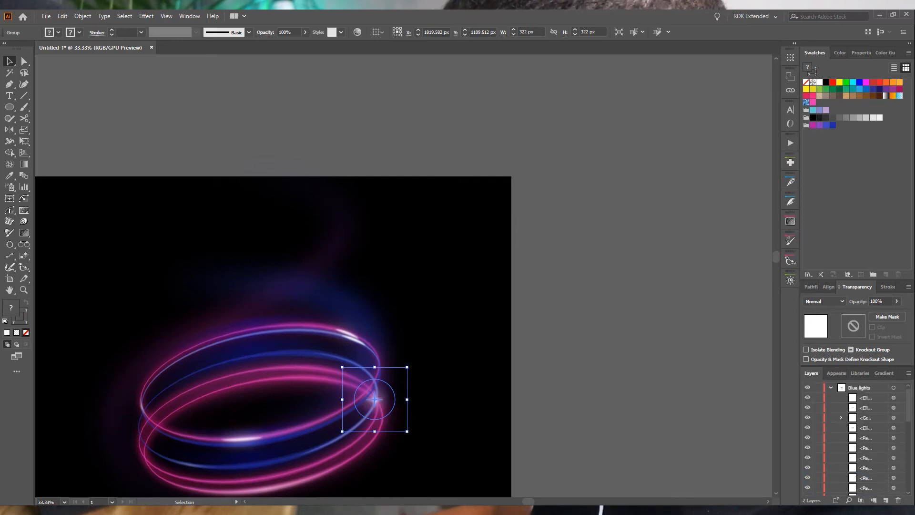
pyautogui.click(831, 387)
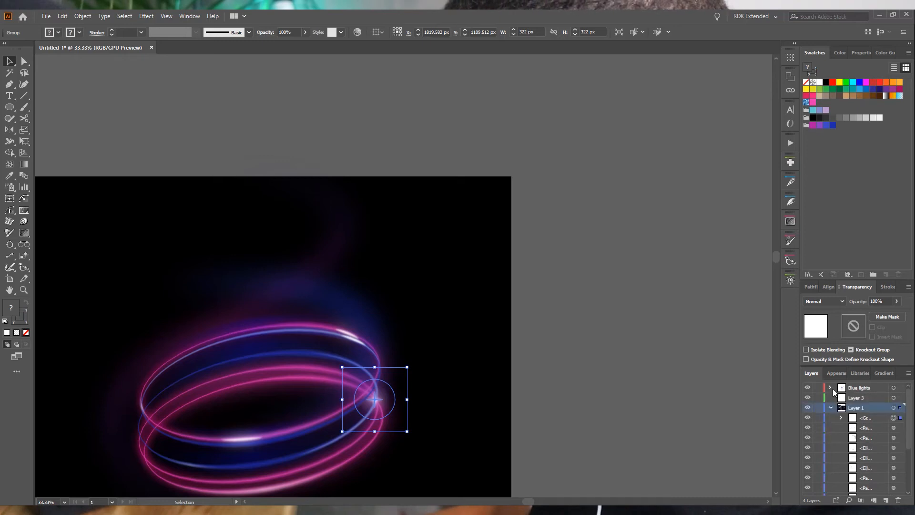
pyautogui.click(830, 408)
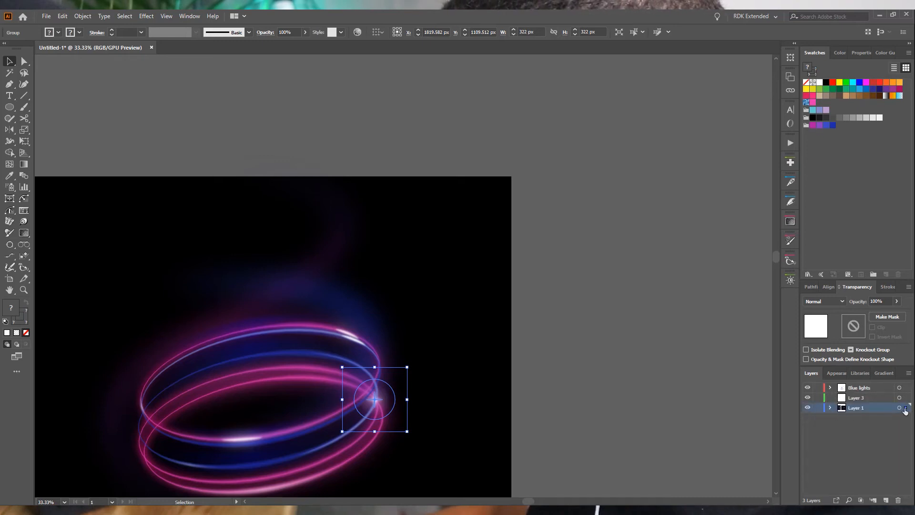
pyautogui.moveTo(905, 398); pyautogui.dragTo(905, 398)
# - Lock Layer 1 and the Blue lights layer so only the star's layer stays editable
pyautogui.moveTo(375, 398); pyautogui.dragTo(377, 364)
pyautogui.hotkey('ctrl', 'z')
pyautogui.click(626, 391)
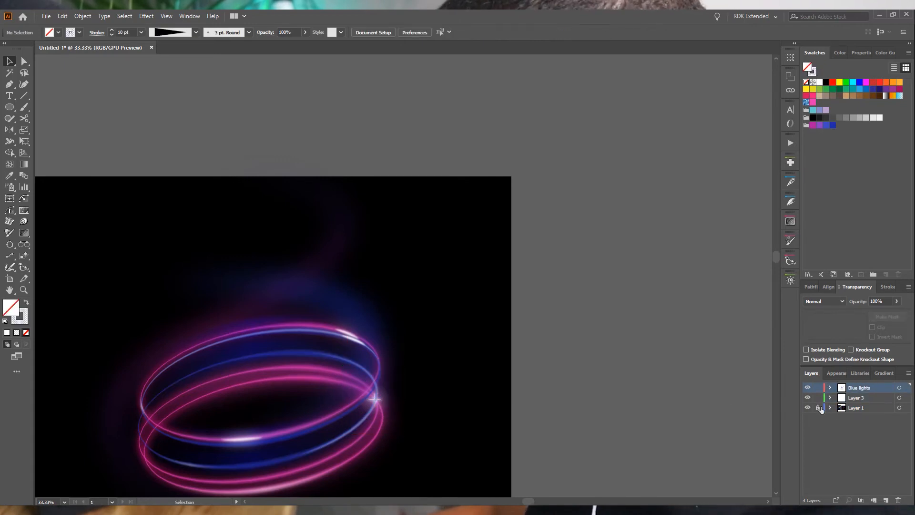
pyautogui.click(377, 403)
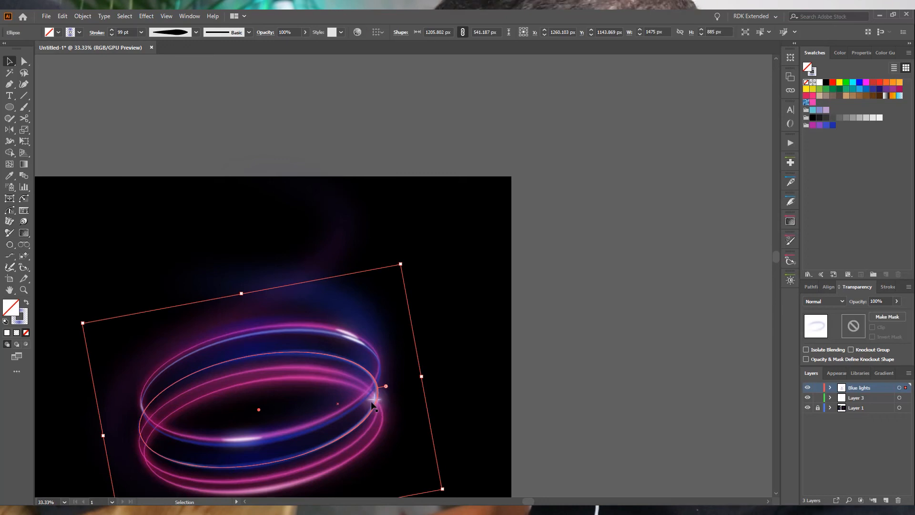
pyautogui.click(817, 388)
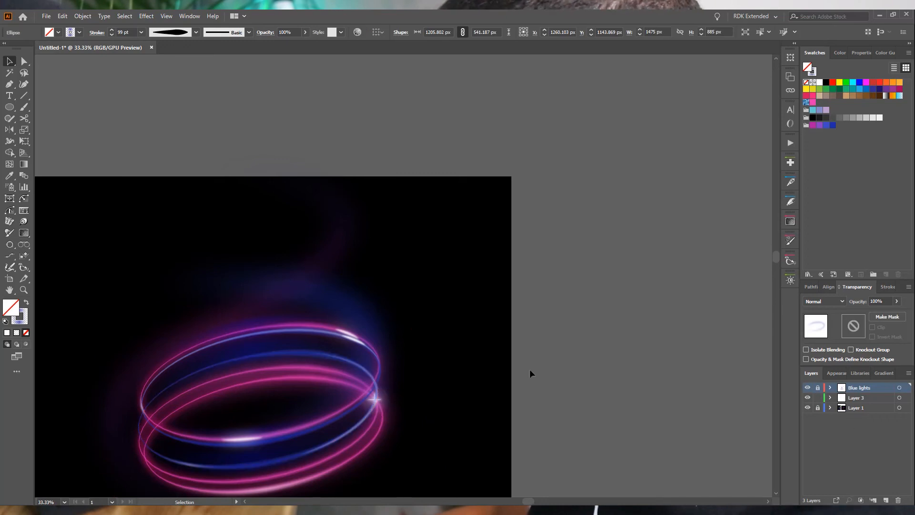
# - Move the star group from the rings' right end onto the topmost ring's upper-left curve
pyautogui.moveTo(376, 404); pyautogui.dragTo(182, 357)
pyautogui.moveTo(217, 320); pyautogui.dragTo(379, 181)
pyautogui.click(203, 135)
pyautogui.hotkey('ctrl', '-')
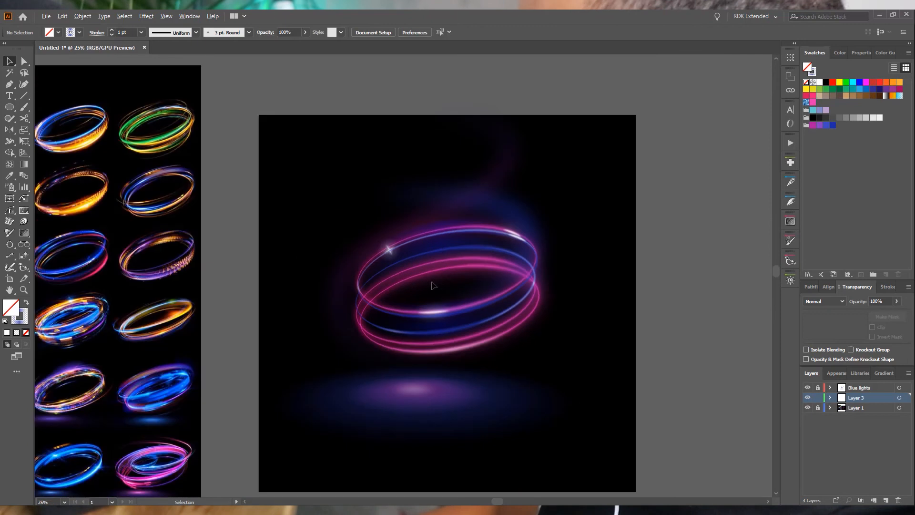
# - Rotate the star group slightly and place it on the white highlight along the top ring's lower front edge
pyautogui.hotkey('ctrl', '+')
pyautogui.hotkey('ctrl', '+')
pyautogui.moveTo(412, 239); pyautogui.dragTo(497, 358)
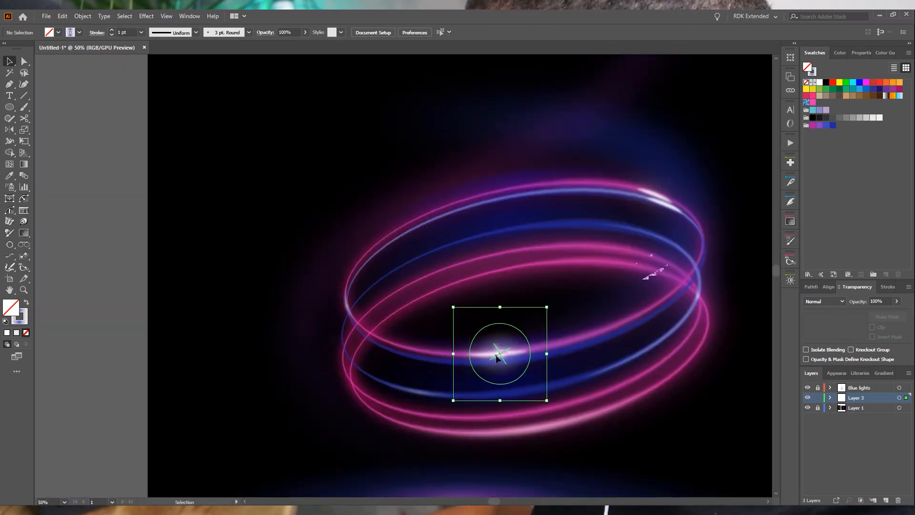
pyautogui.scroll(-3, 496, 358)
pyautogui.click(496, 203)
pyautogui.scroll(2, 501, 374)
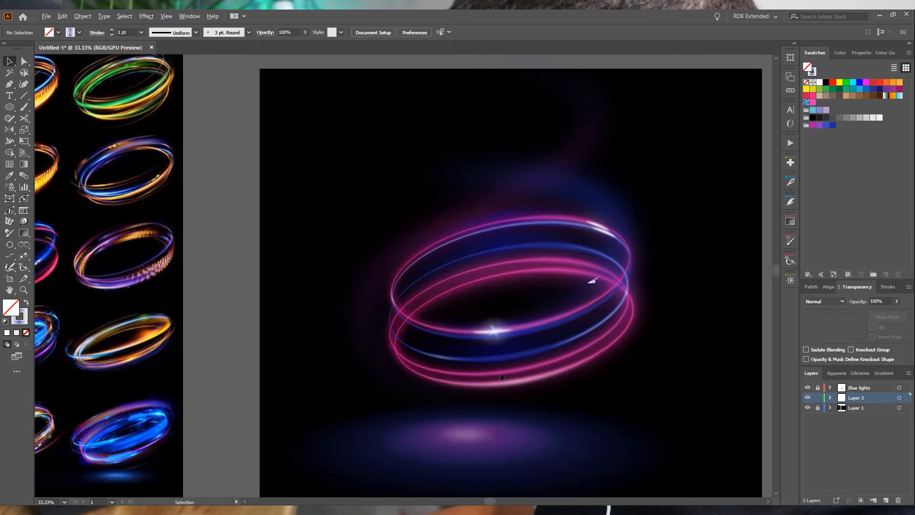
# - Duplicate the star onto the left end of the rings and scale the copy down
pyautogui.moveTo(493, 336); pyautogui.dragTo(394, 302)
pyautogui.scroll(3, 394, 302)
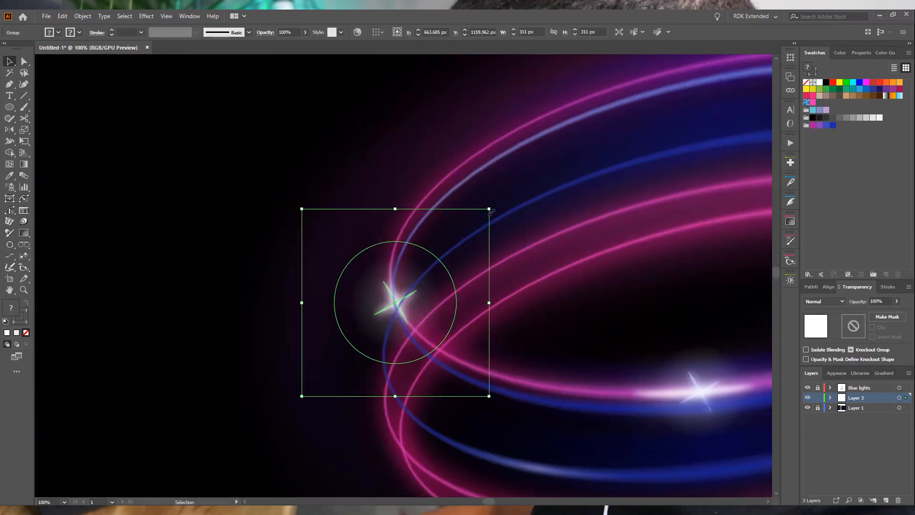
pyautogui.moveTo(489, 210); pyautogui.dragTo(444, 268)
# - Scatter small copies of the star above and left of the rings and near their upper-right edge
pyautogui.scroll(-3, 416, 374)
pyautogui.moveTo(408, 339); pyautogui.dragTo(480, 189)
pyautogui.moveTo(477, 187); pyautogui.dragTo(640, 293)
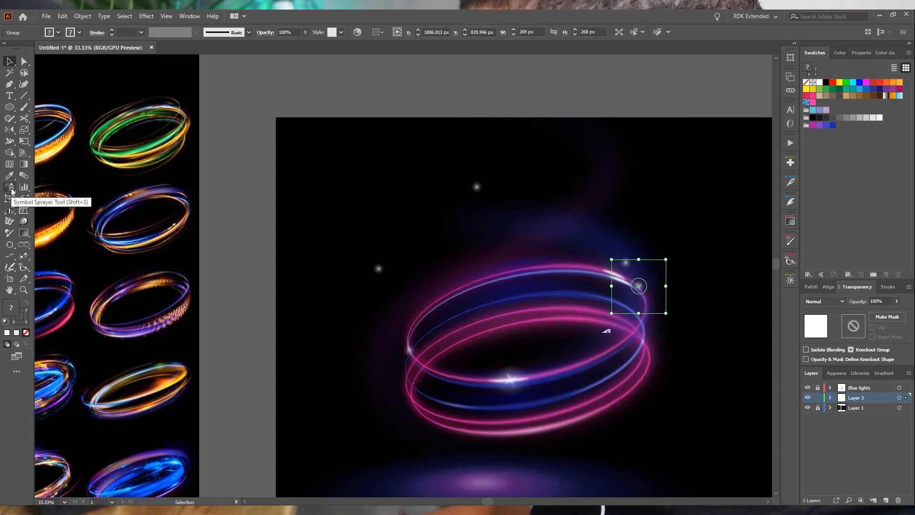
# - Select the small star left of the rings, activate the Symbol Sprayer tool and show the document's symbols
pyautogui.moveTo(638, 286); pyautogui.dragTo(379, 269)
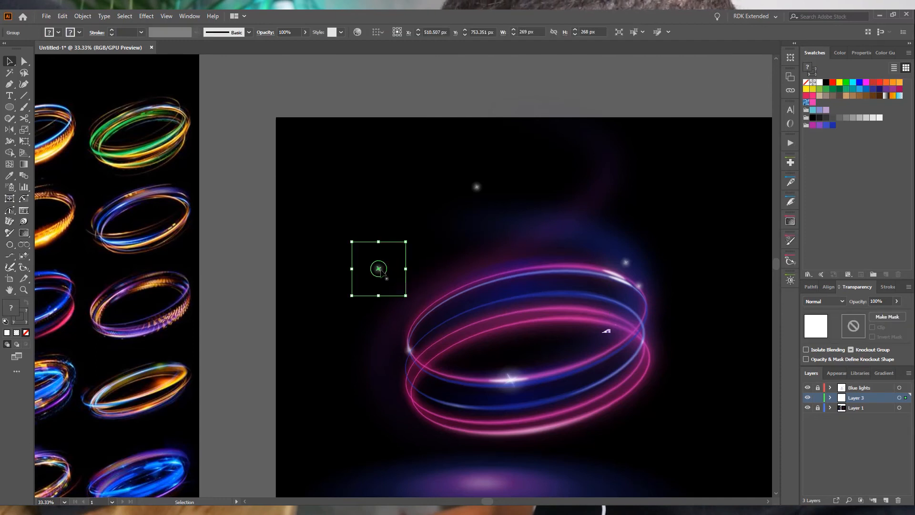
pyautogui.scroll(4, 368, 274)
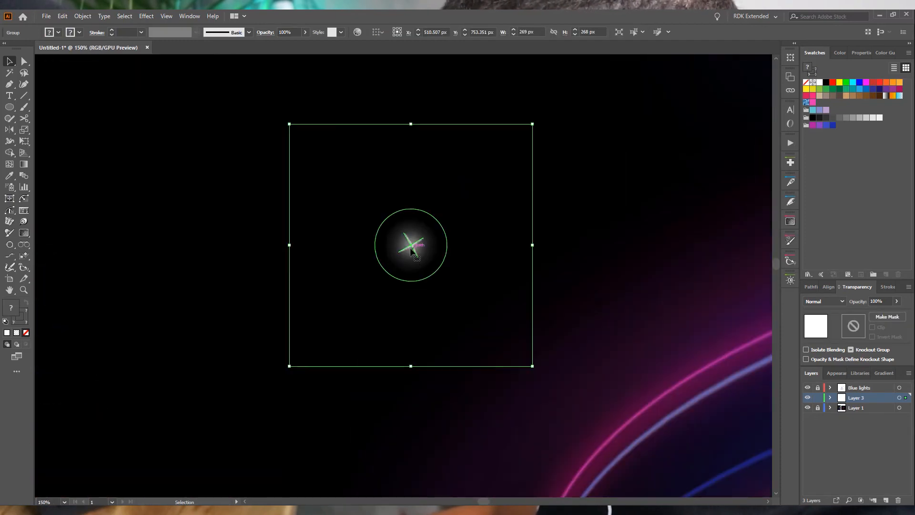
pyautogui.scroll(-4, 410, 271)
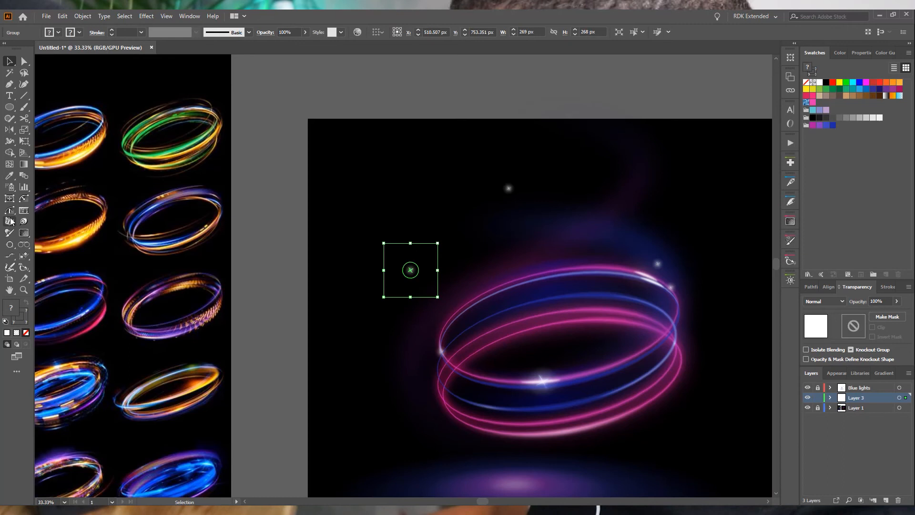
pyautogui.click(11, 189)
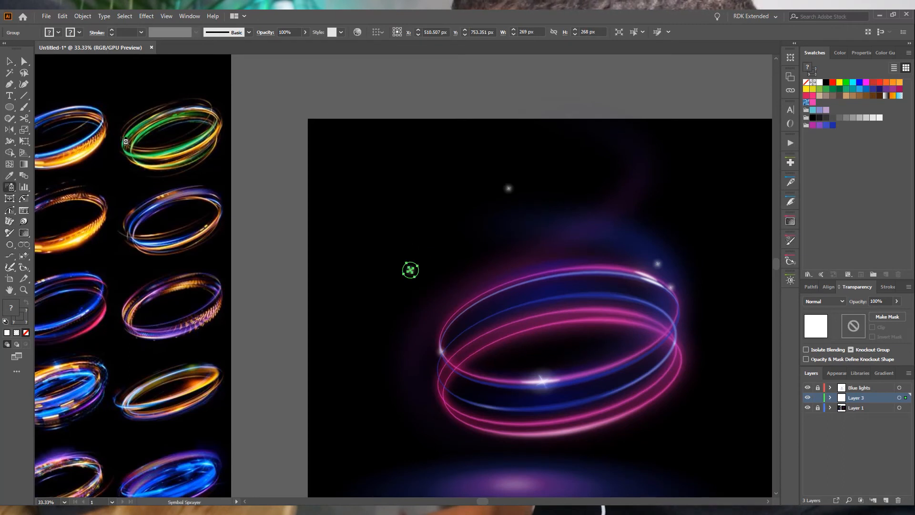
pyautogui.click(82, 16)
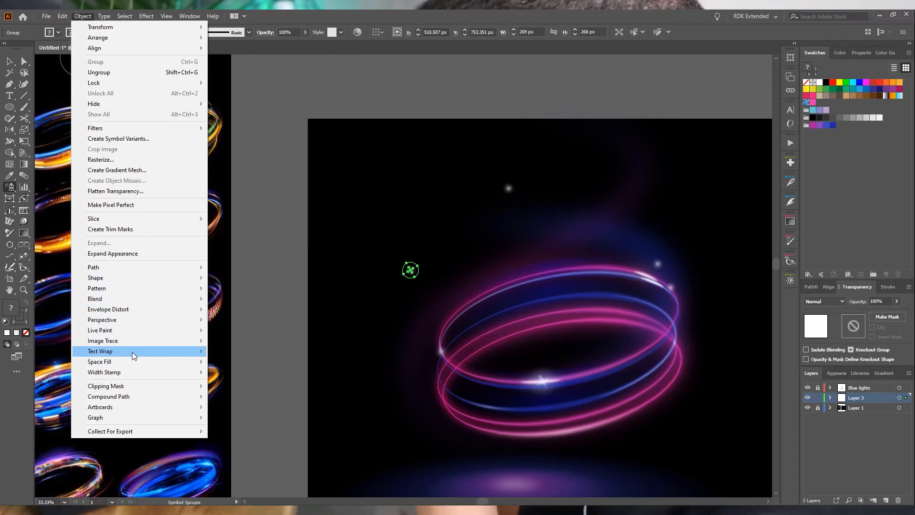
pyautogui.moveTo(124, 279)
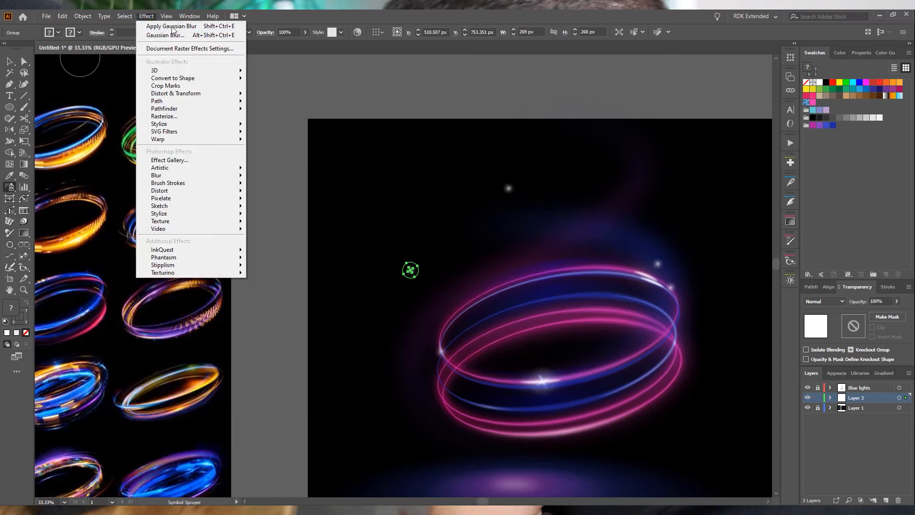
pyautogui.moveTo(189, 16)
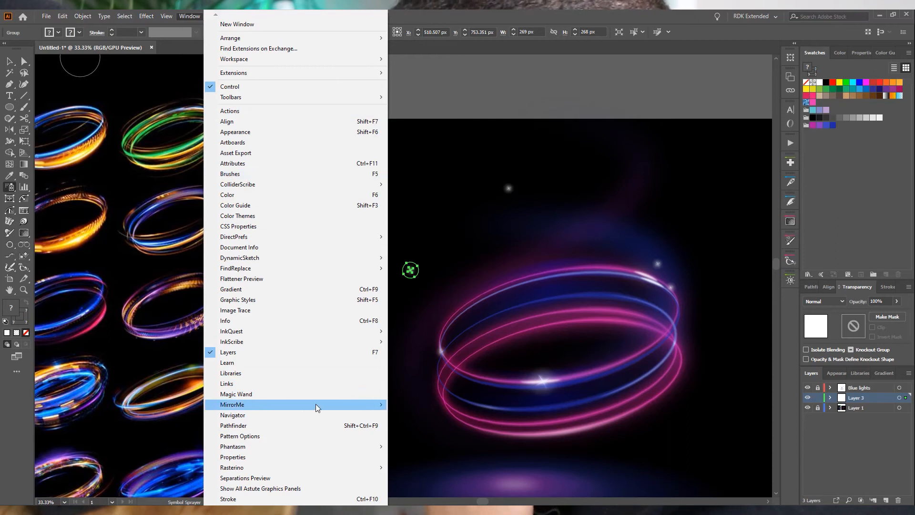
pyautogui.moveTo(296, 504)
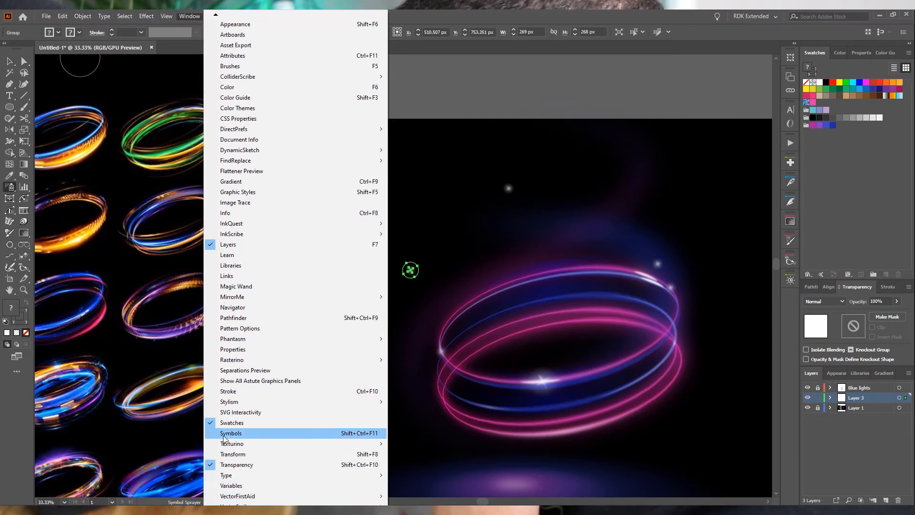
pyautogui.click(239, 433)
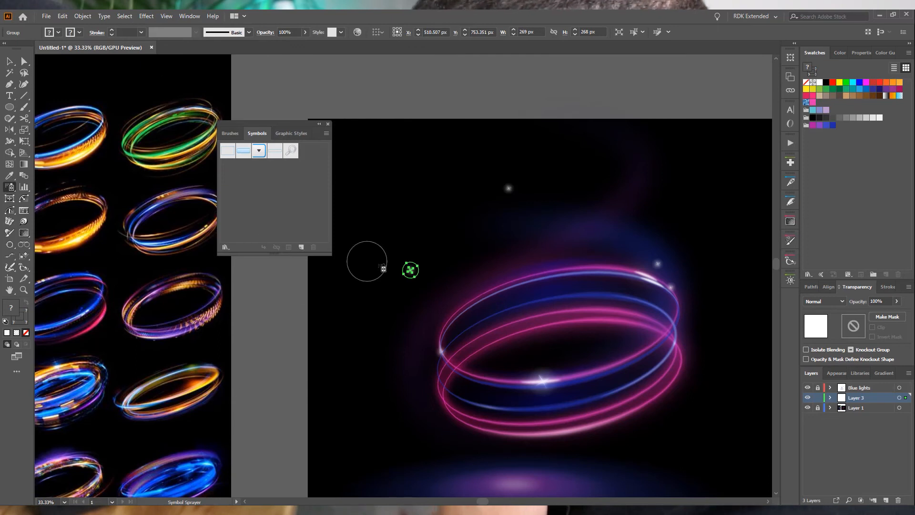
# - Create a new symbol named "sparkle" from the selected small star
pyautogui.click(301, 247)
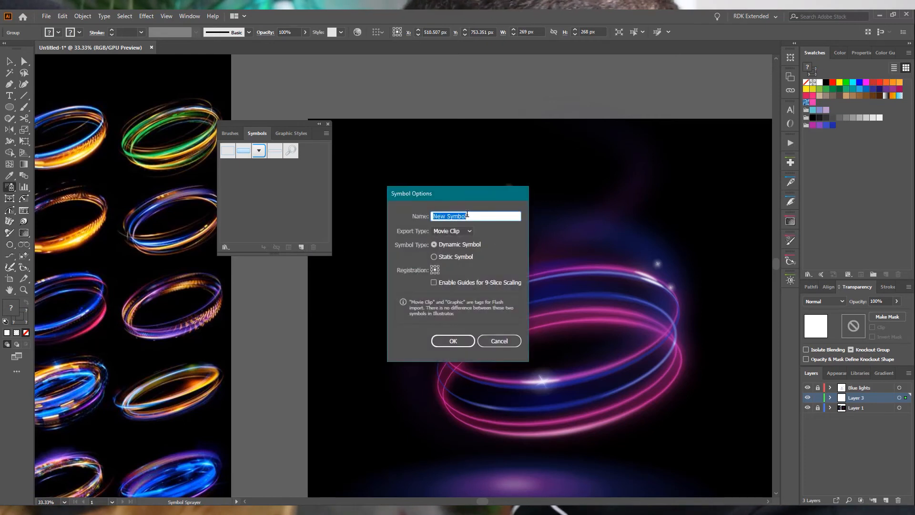
pyautogui.write('sparkle')
pyautogui.press('Return')
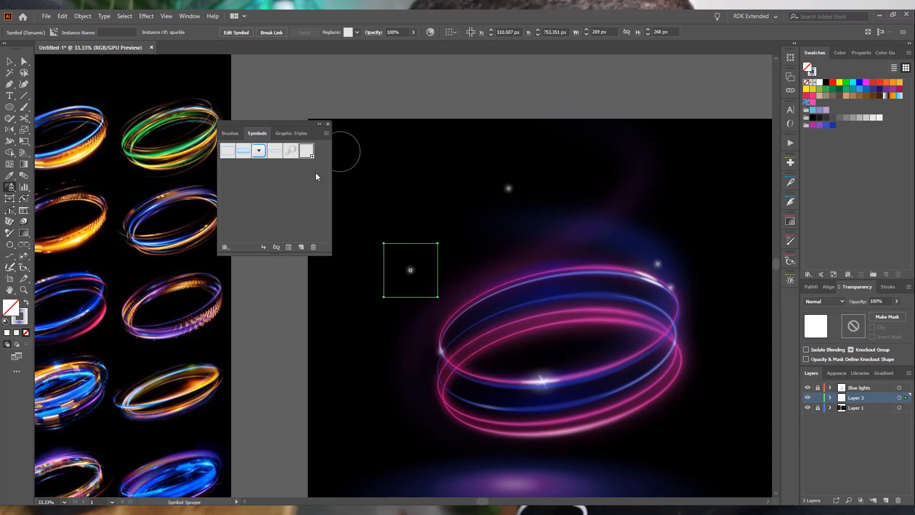
# - Ready the Symbol Sprayer tool and add a new target layer above the Blue lights layer
pyautogui.click(12, 63)
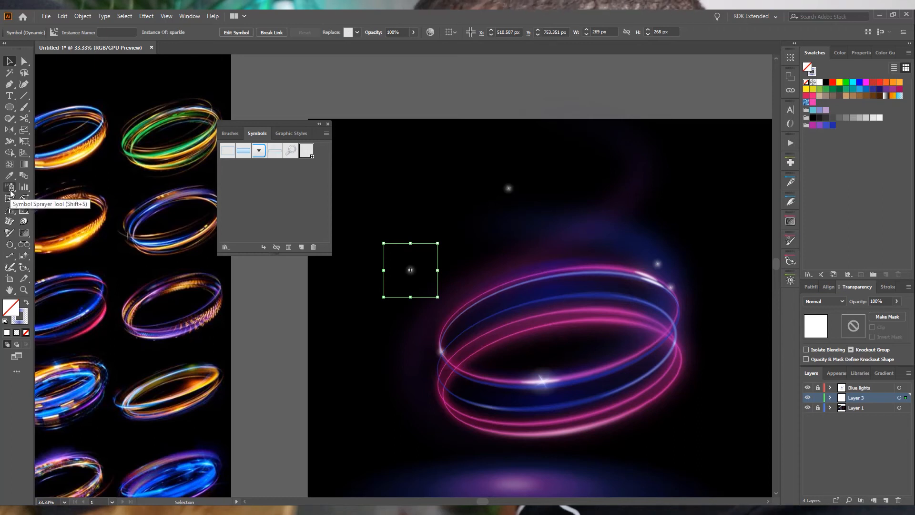
pyautogui.click(11, 188)
pyautogui.click(861, 390)
pyautogui.click(885, 500)
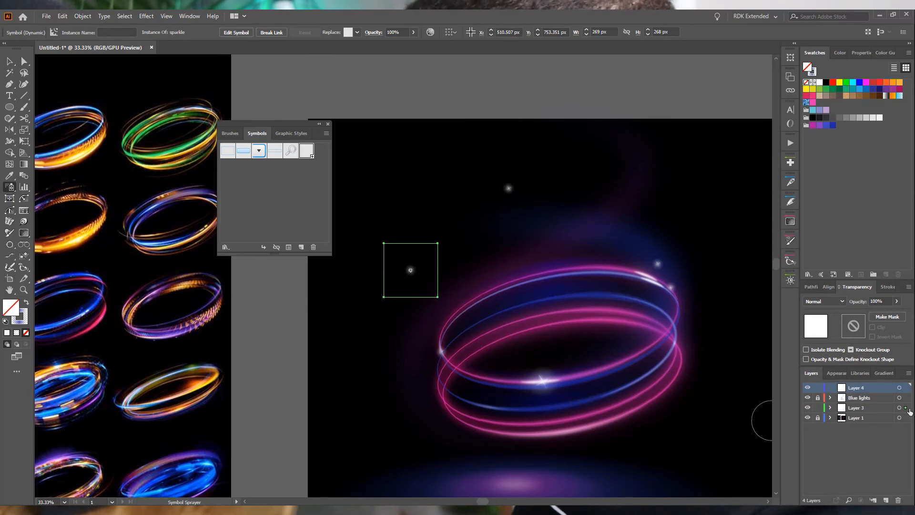
pyautogui.click(899, 388)
# - Spray sparkle symbols around and across the rings, over most of the black artboard, with the Symbol Sprayer
pyautogui.scroll(-2, 571, 377)
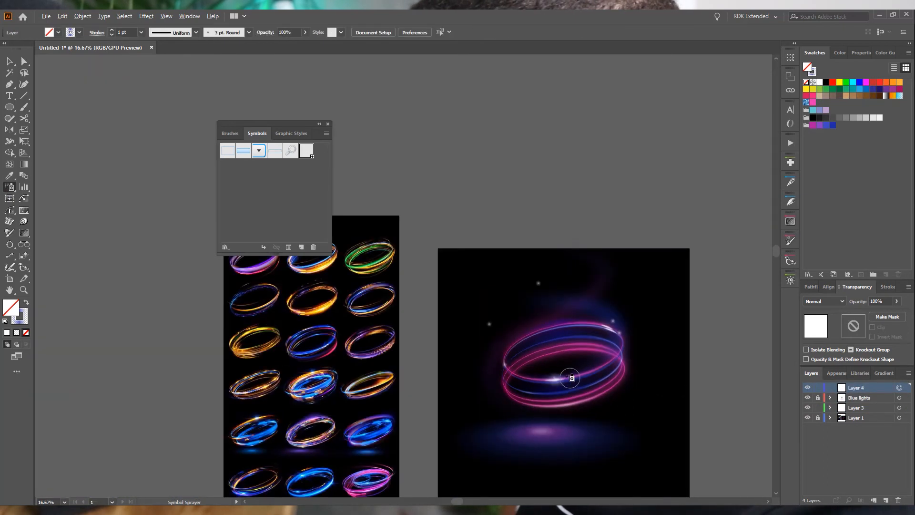
pyautogui.moveTo(518, 306)
pyautogui.mouseDown()
pyautogui.moveTo(499, 279)
pyautogui.moveTo(595, 301)
pyautogui.moveTo(611, 396)
pyautogui.moveTo(532, 388)
pyautogui.moveTo(598, 350)
pyautogui.moveTo(596, 334)
pyautogui.mouseUp()
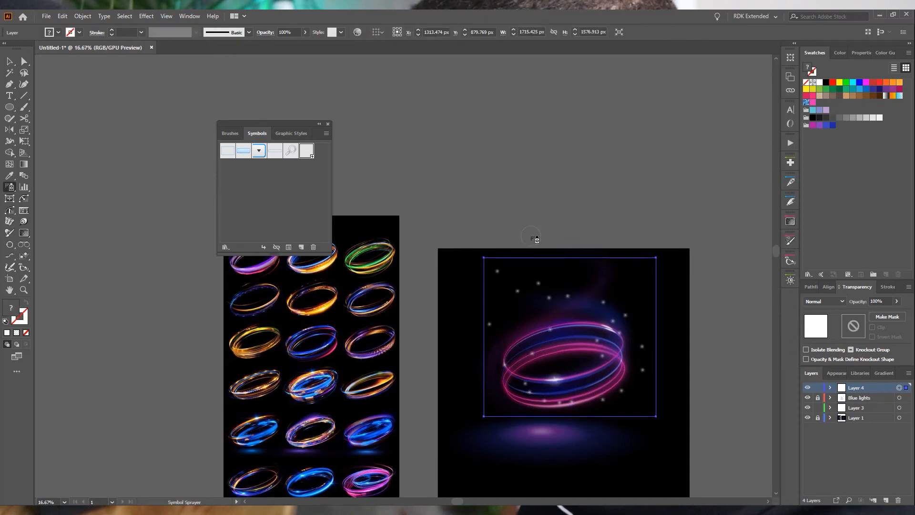
pyautogui.moveTo(576, 213)
pyautogui.mouseDown()
pyautogui.moveTo(634, 285)
pyautogui.moveTo(617, 378)
pyautogui.moveTo(507, 338)
pyautogui.moveTo(612, 329)
pyautogui.mouseUp()
pyautogui.moveTo(460, 320)
pyautogui.mouseDown()
pyautogui.moveTo(520, 428)
pyautogui.moveTo(654, 423)
pyautogui.moveTo(661, 462)
pyautogui.mouseUp()
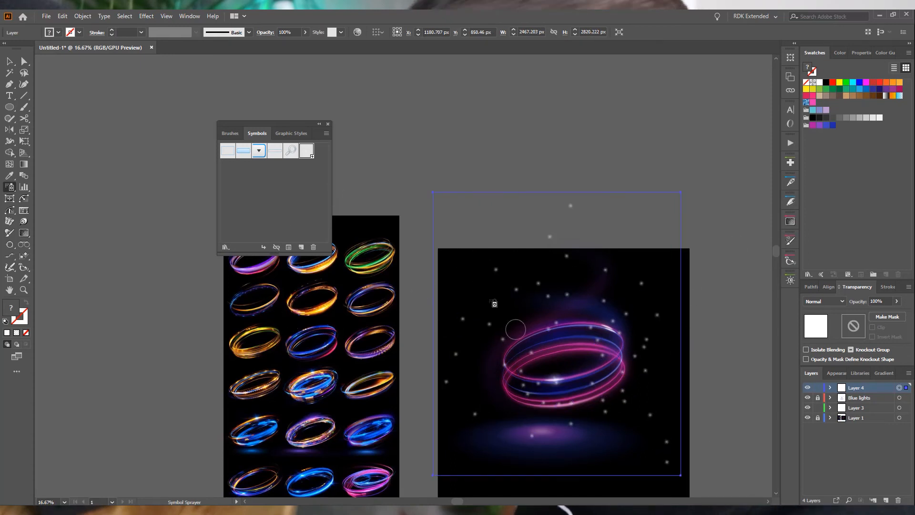
# - Enlarge the topmost sparkles above the rings with the Symbol Sizer tool
pyautogui.click(13, 189)
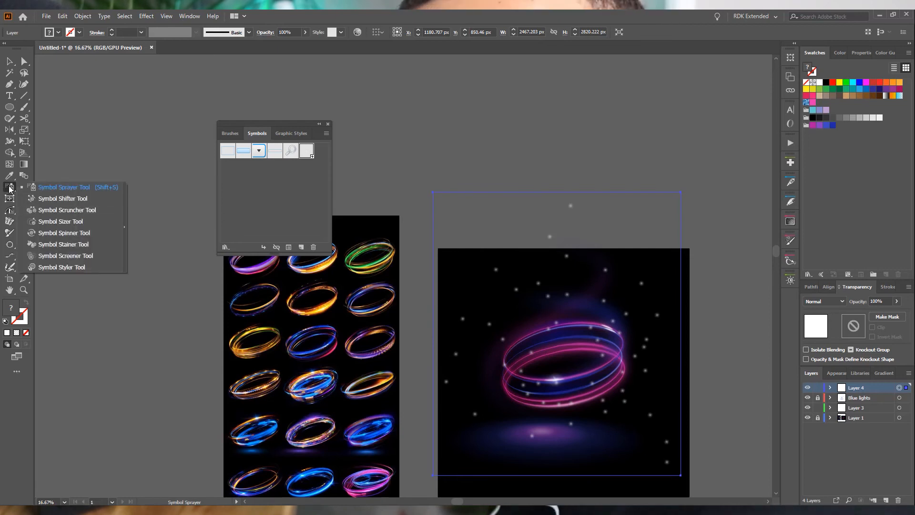
pyautogui.click(79, 223)
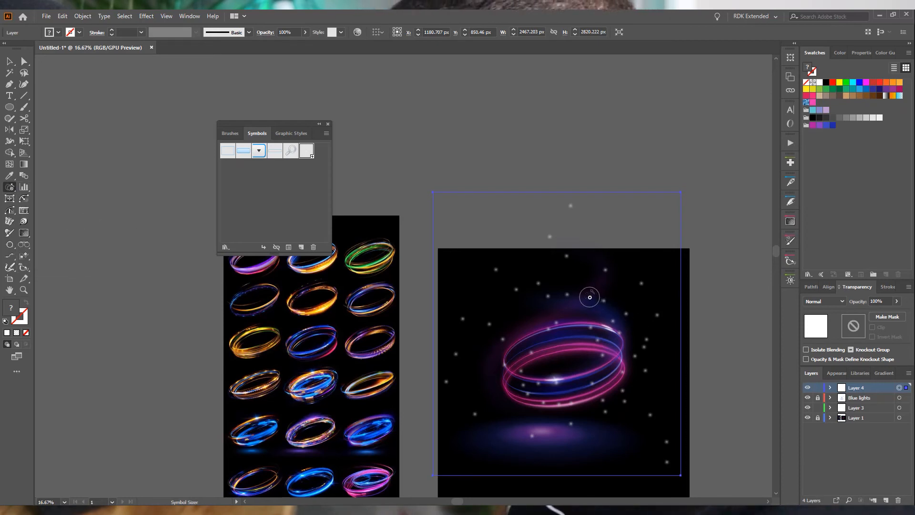
pyautogui.moveTo(589, 297); pyautogui.dragTo(610, 302)
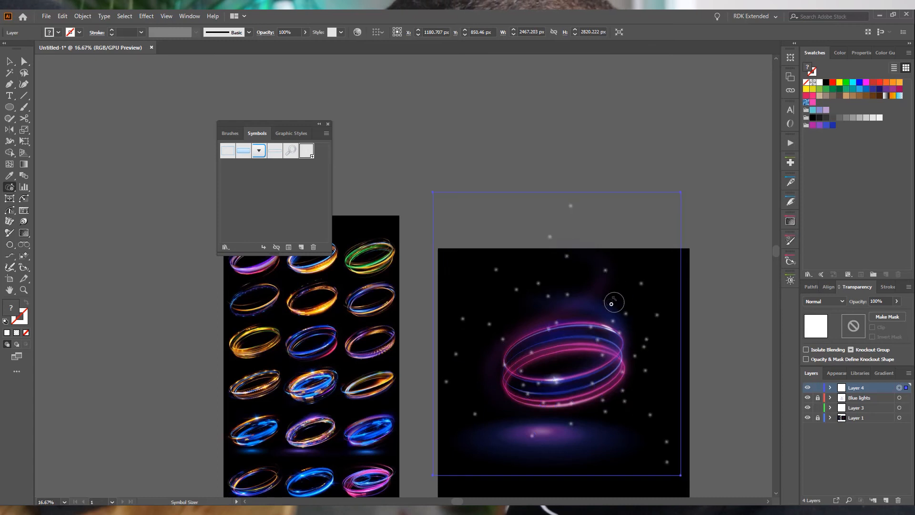
pyautogui.rightClick(604, 228)
pyautogui.click(613, 236)
pyautogui.moveTo(608, 249)
pyautogui.mouseDown()
pyautogui.moveTo(546, 212)
pyautogui.moveTo(573, 207)
pyautogui.moveTo(558, 232)
pyautogui.moveTo(574, 269)
pyautogui.mouseUp()
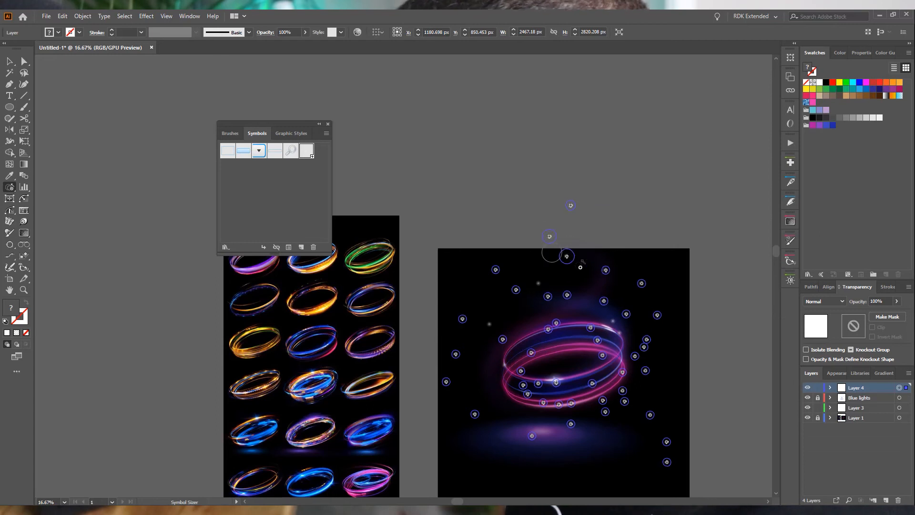
pyautogui.moveTo(622, 309); pyautogui.dragTo(595, 279)
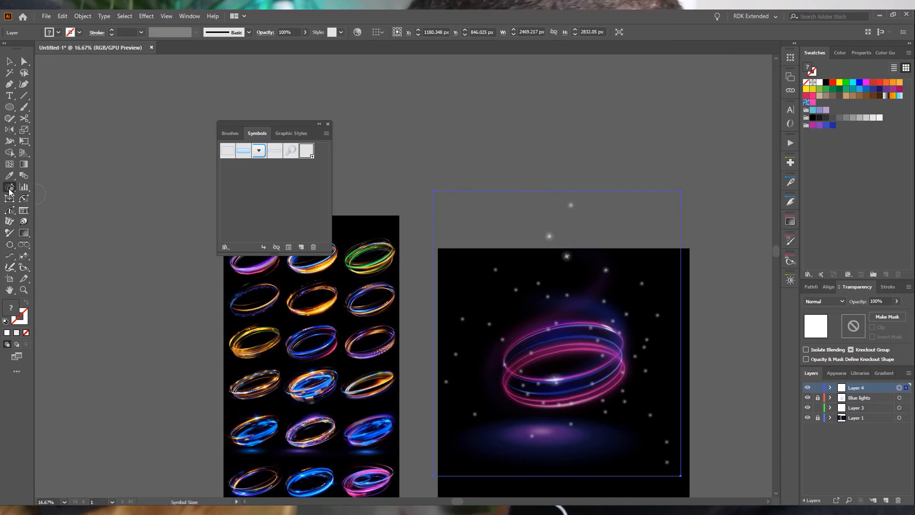
# - Set the Symbol Sizer tool's brush diameter to 800 px
pyautogui.doubleClick(10, 189)
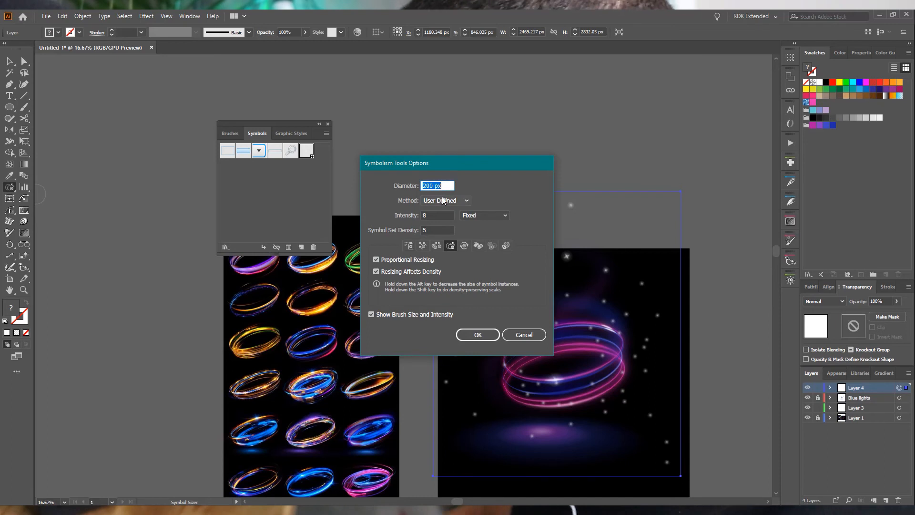
pyautogui.write('80')
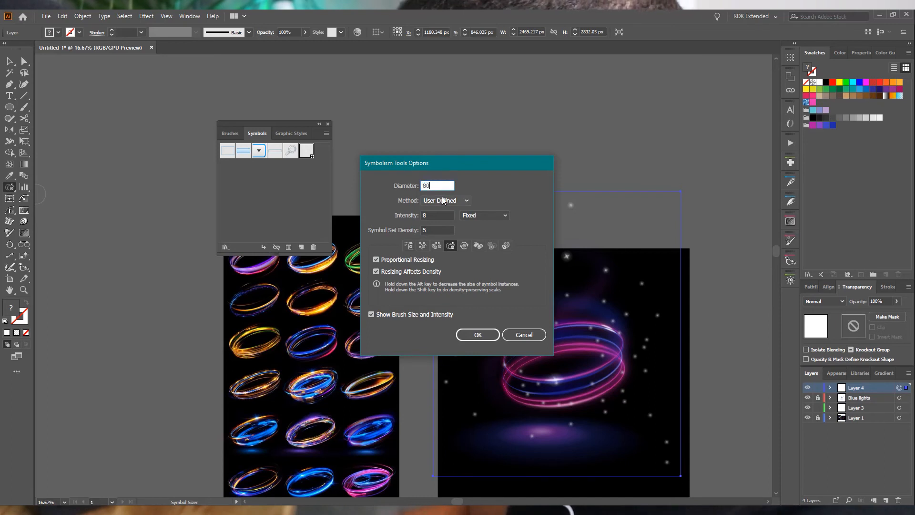
pyautogui.write('0')
pyautogui.click(473, 335)
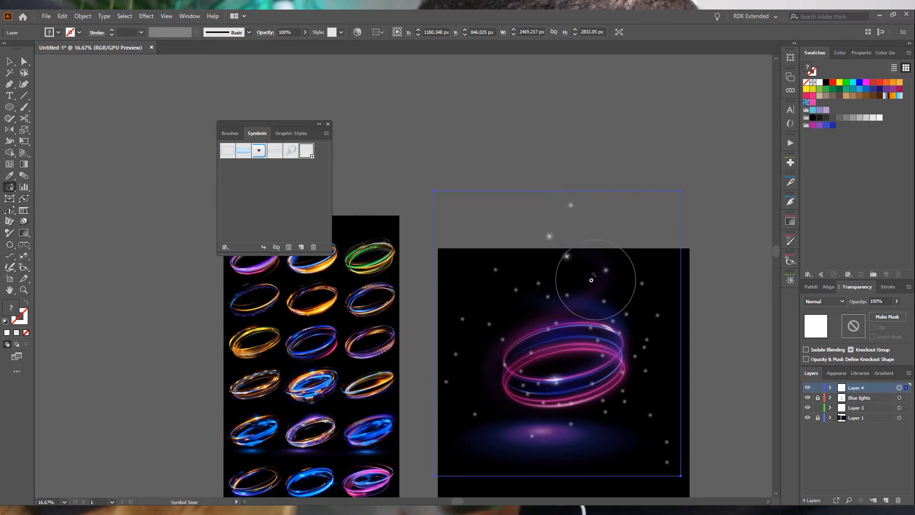
# - Enlarge some of the sparkles above, left and right of the rings with the Symbol Sizer, undoing the first oversized stroke at the top
pyautogui.moveTo(548, 257); pyautogui.dragTo(561, 249)
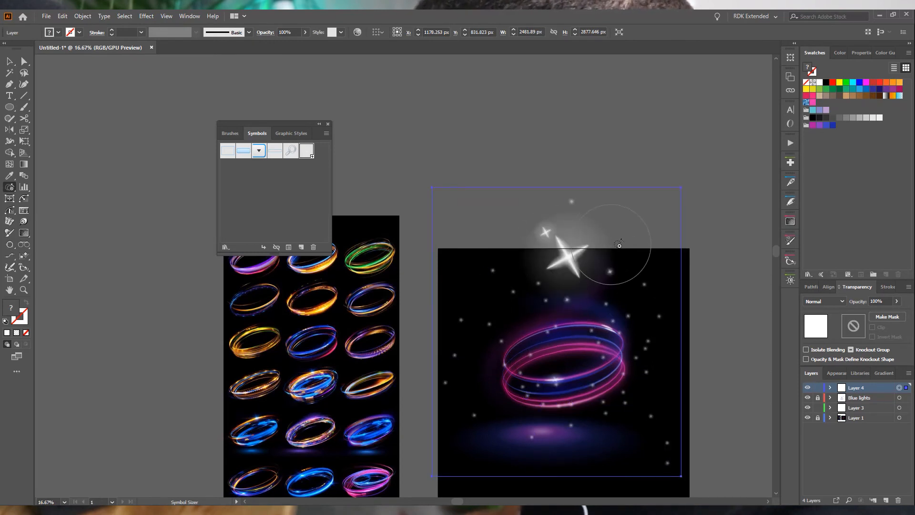
pyautogui.hotkey('ctrl', 'z')
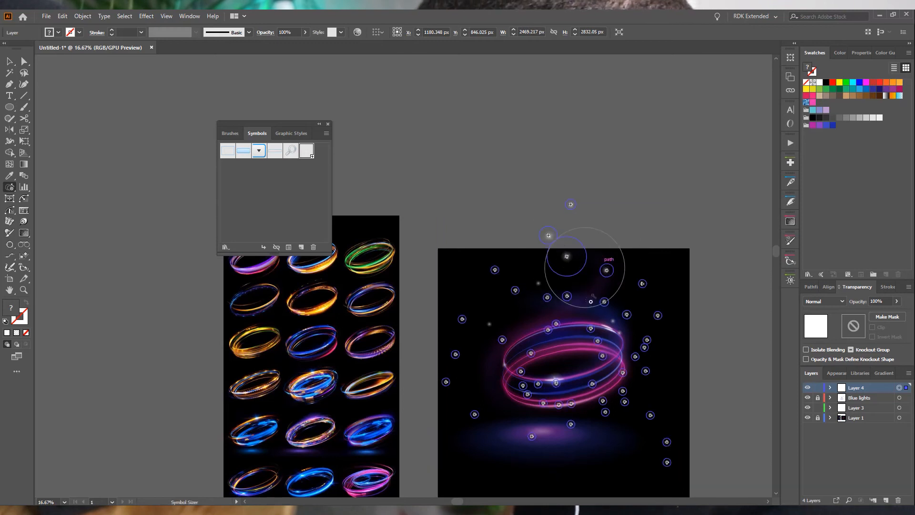
pyautogui.moveTo(631, 317)
pyautogui.mouseDown()
pyautogui.moveTo(657, 335)
pyautogui.moveTo(371, 348)
pyautogui.mouseUp()
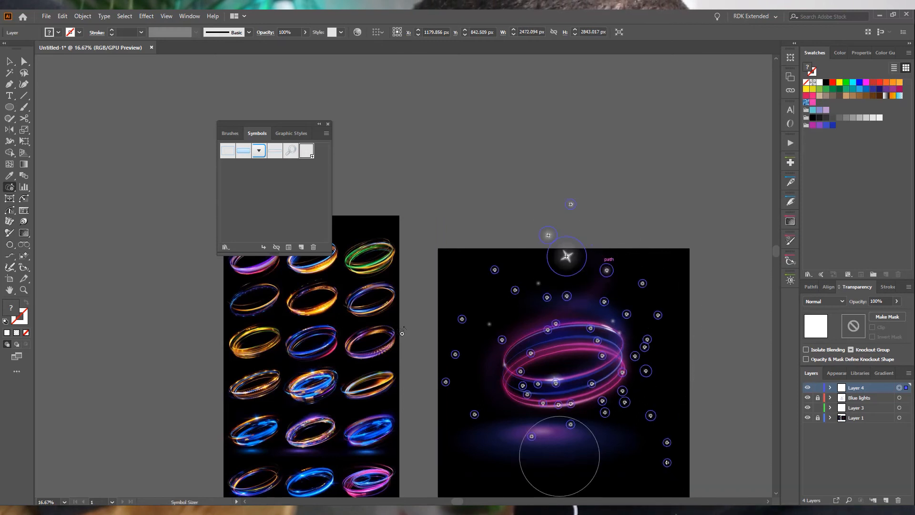
pyautogui.moveTo(539, 379)
pyautogui.mouseDown()
pyautogui.moveTo(454, 272)
pyautogui.moveTo(495, 322)
pyautogui.moveTo(479, 300)
pyautogui.moveTo(509, 290)
pyautogui.mouseUp()
pyautogui.moveTo(470, 345); pyautogui.dragTo(508, 270)
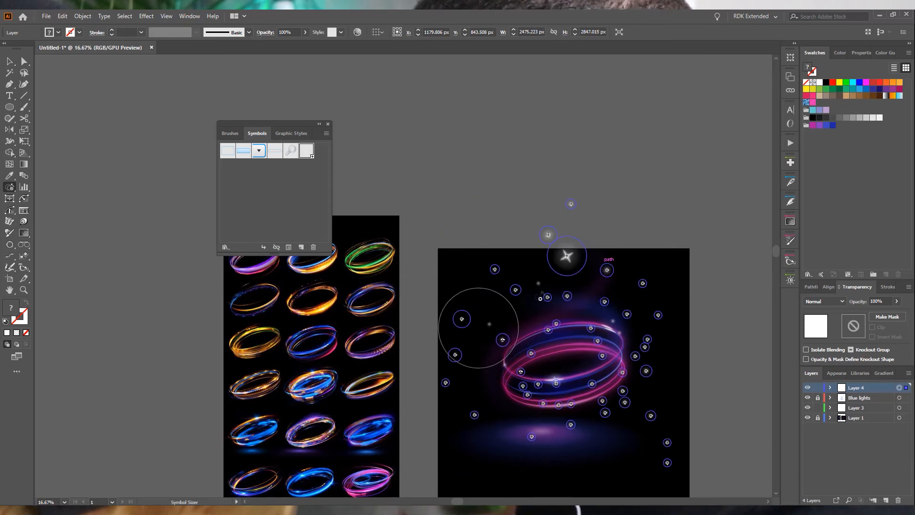
pyautogui.moveTo(619, 333); pyautogui.dragTo(622, 331)
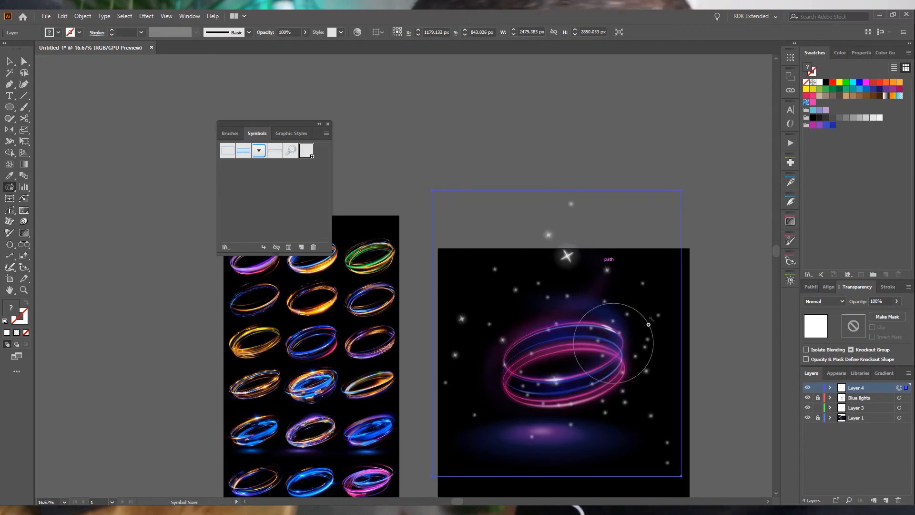
pyautogui.moveTo(648, 334); pyautogui.dragTo(660, 377)
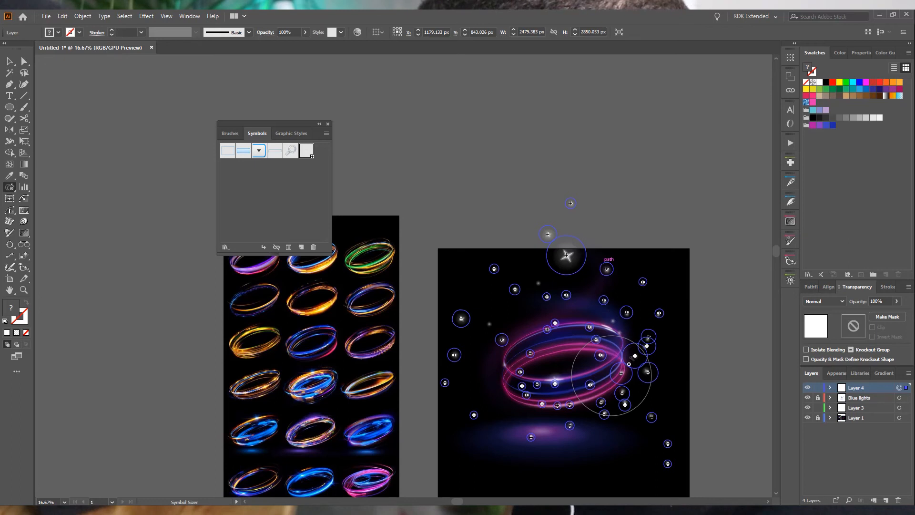
pyautogui.moveTo(628, 364); pyautogui.dragTo(627, 365)
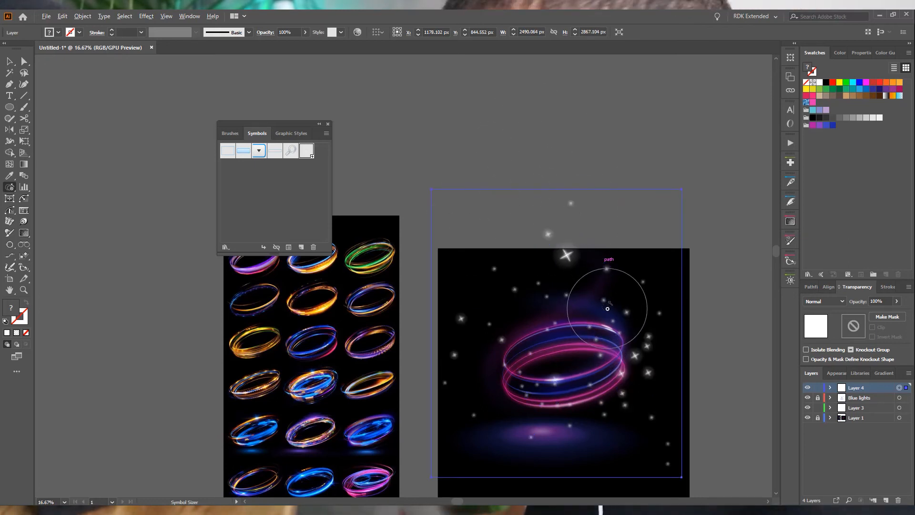
# - Shrink sparkles above, across and right of the rings with the Symbol Sizer to vary their sizes
pyautogui.moveTo(595, 286)
pyautogui.mouseDown()
pyautogui.moveTo(544, 312)
pyautogui.moveTo(585, 311)
pyautogui.mouseUp()
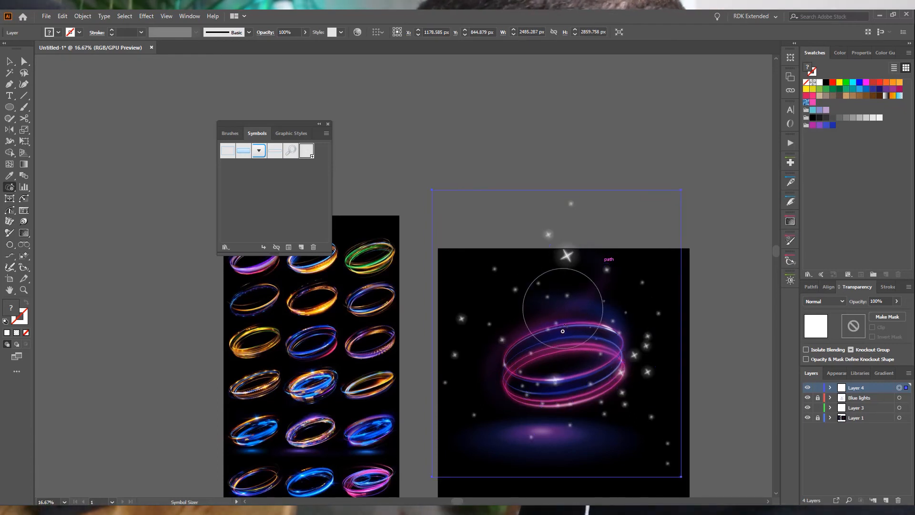
pyautogui.moveTo(663, 444); pyautogui.dragTo(518, 397)
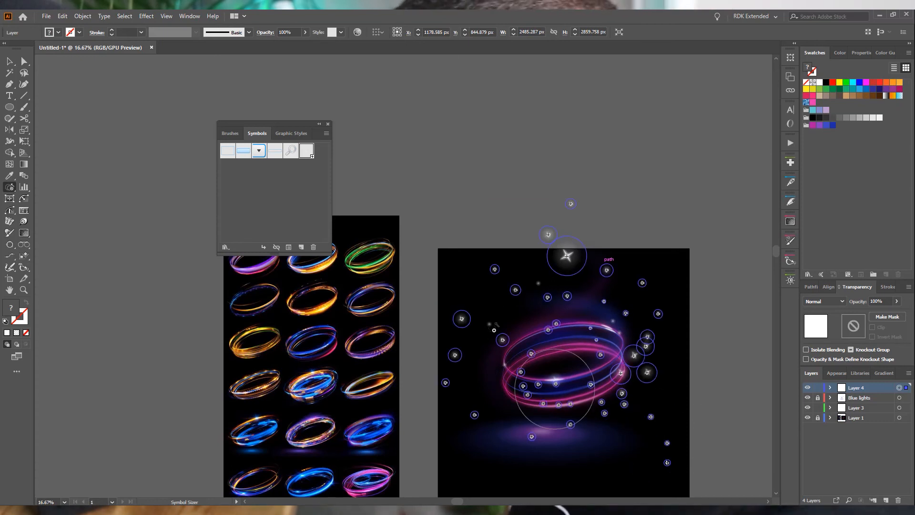
pyautogui.moveTo(550, 380); pyautogui.dragTo(539, 279)
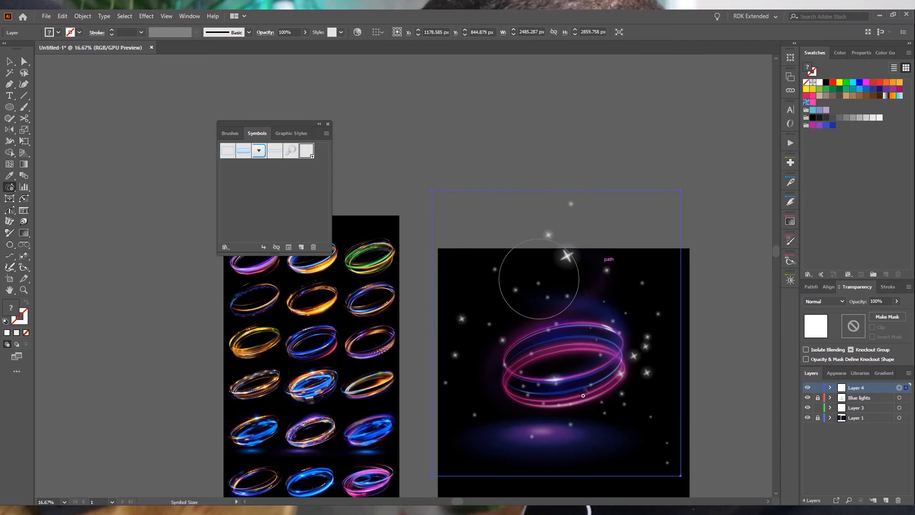
pyautogui.moveTo(641, 331)
pyautogui.mouseDown()
pyautogui.moveTo(652, 347)
pyautogui.moveTo(635, 383)
pyautogui.mouseUp()
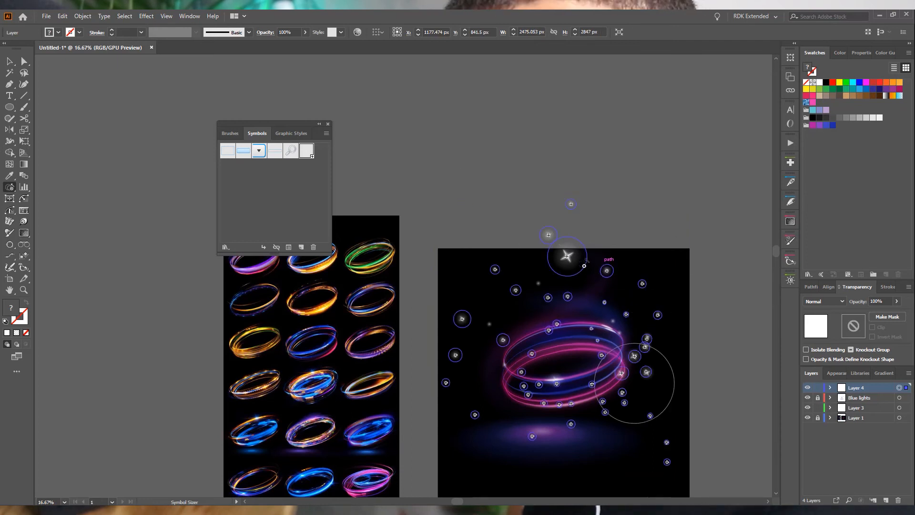
pyautogui.moveTo(528, 252)
pyautogui.mouseDown()
pyautogui.moveTo(519, 249)
pyautogui.moveTo(570, 265)
pyautogui.moveTo(591, 167)
pyautogui.moveTo(453, 190)
pyautogui.mouseUp()
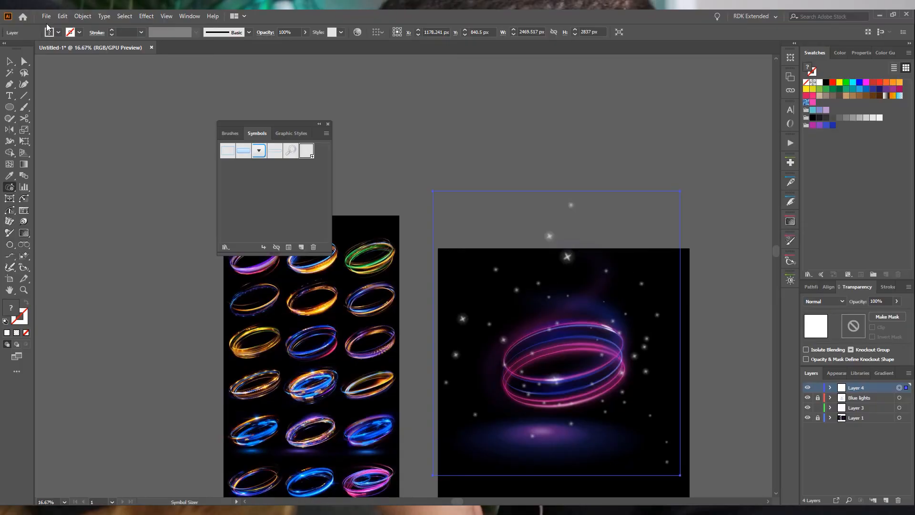
# - Save the document to the Desktop as an Adobe Illustrator file named "Light effects", accepting the save options
pyautogui.click(46, 15)
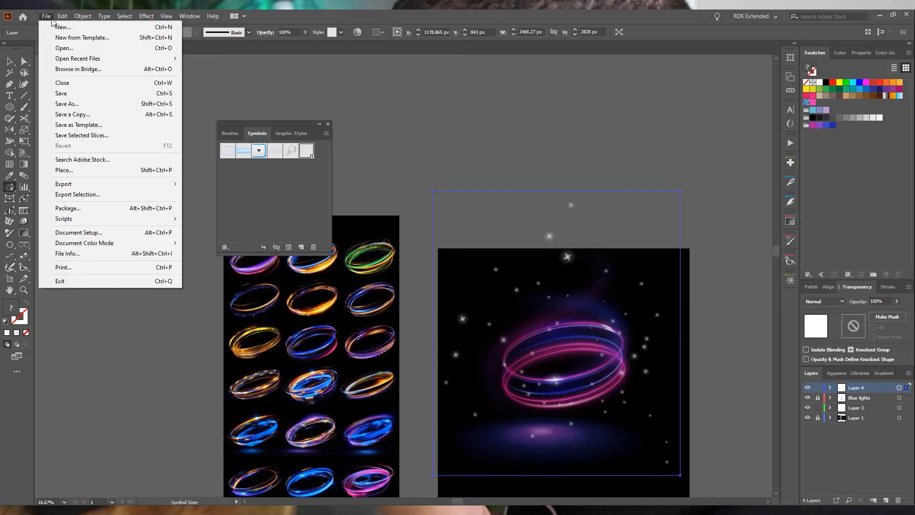
pyautogui.click(79, 103)
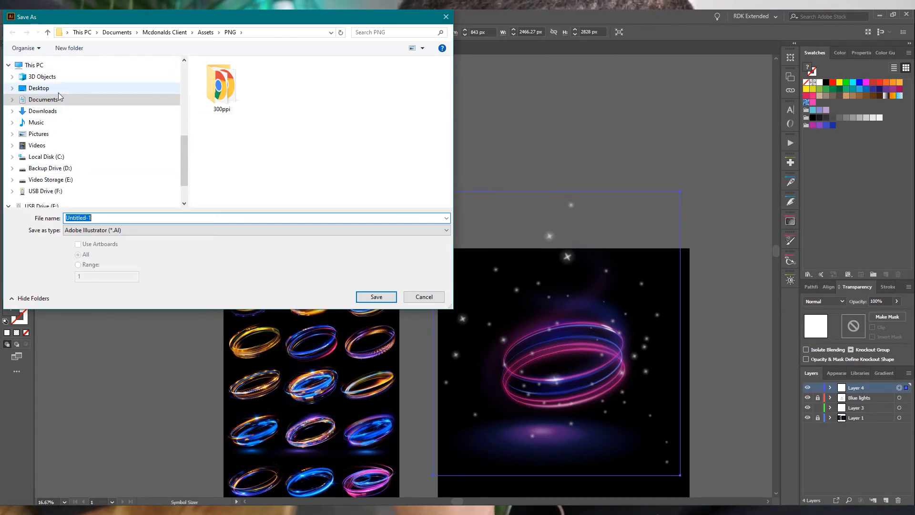
pyautogui.scroll(1, 58, 93)
pyautogui.click(71, 93)
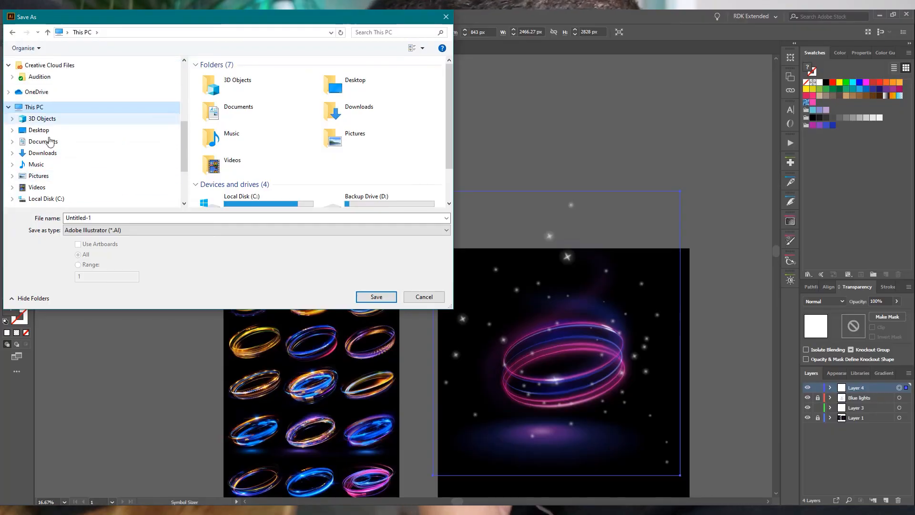
pyautogui.click(39, 130)
pyautogui.click(117, 218)
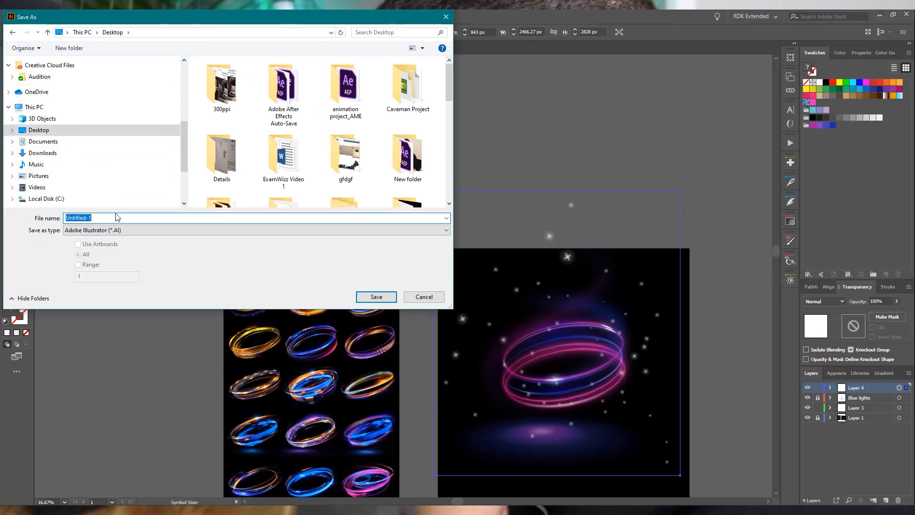
pyautogui.write('Light effect')
pyautogui.press('Return')
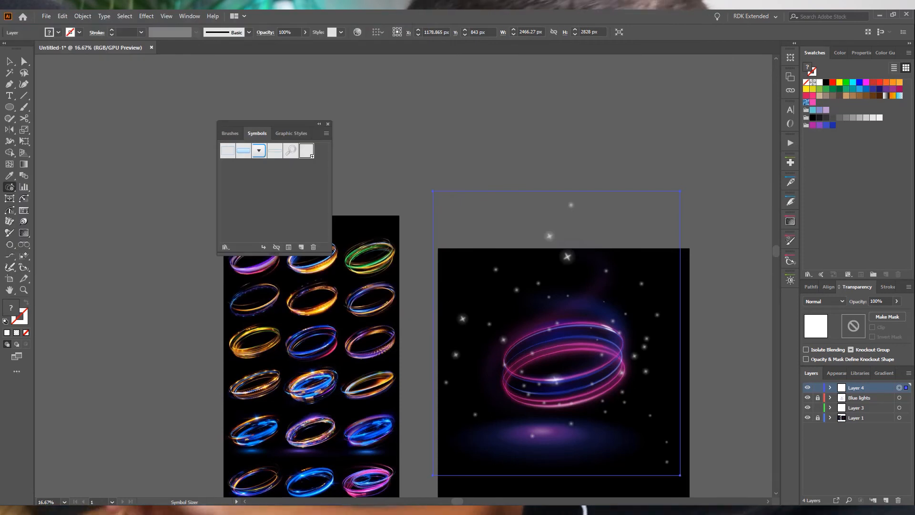
pyautogui.click(500, 393)
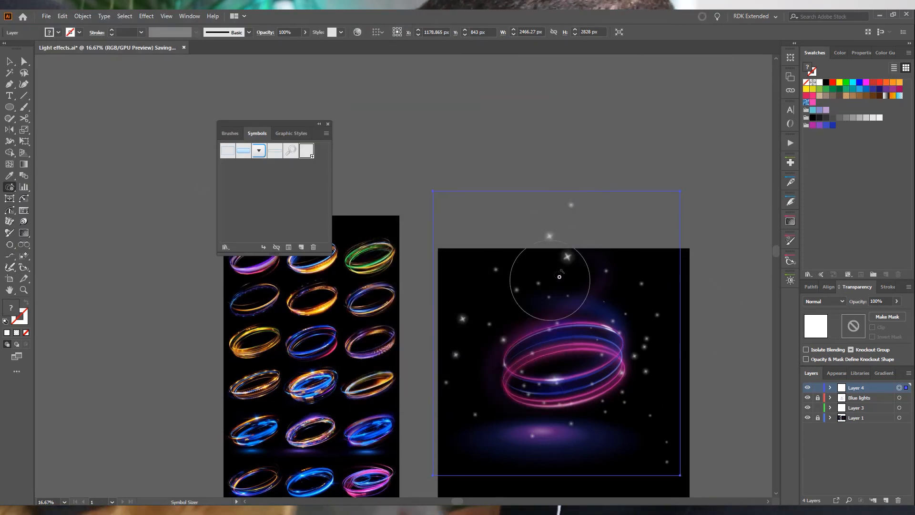
# - Shrink the larger sparkles left of and above the rings, and activate the Symbol Screener tool
pyautogui.moveTo(495, 277)
pyautogui.mouseDown()
pyautogui.moveTo(477, 322)
pyautogui.moveTo(597, 204)
pyautogui.mouseUp()
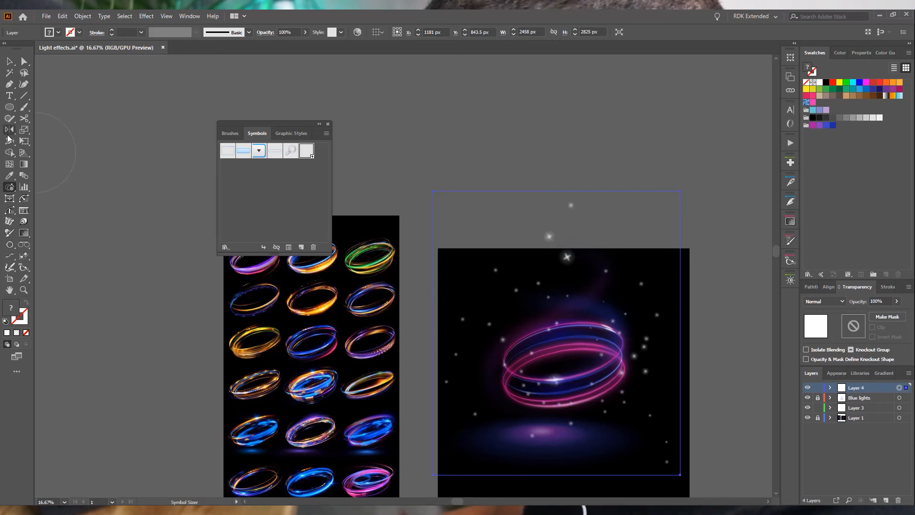
pyautogui.click(11, 189)
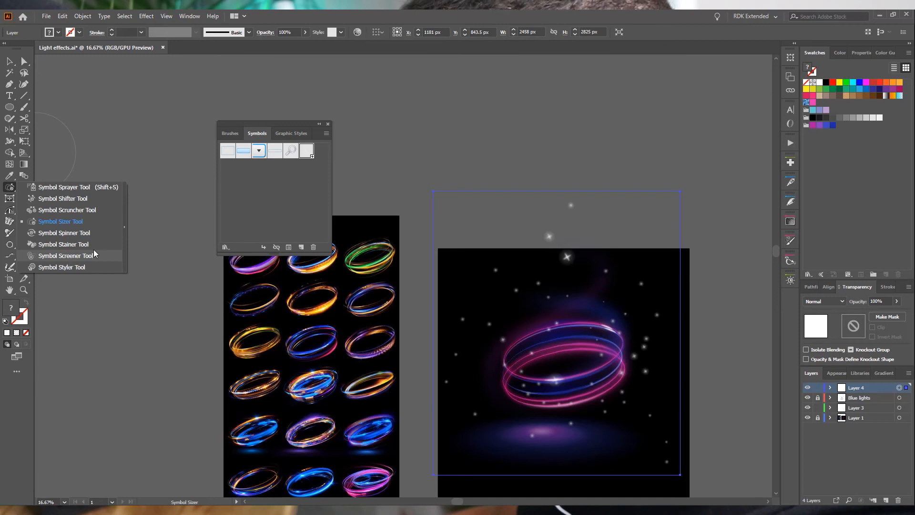
pyautogui.click(67, 255)
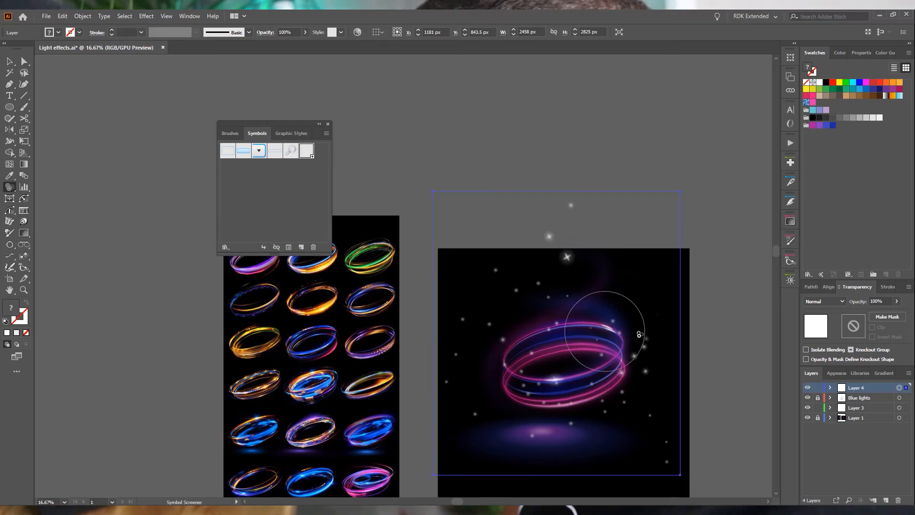
# - Set the Symbol Screener tool's intensity to 4, keeping the 800 px diameter and the Fixed intensity mode
pyautogui.press('v')
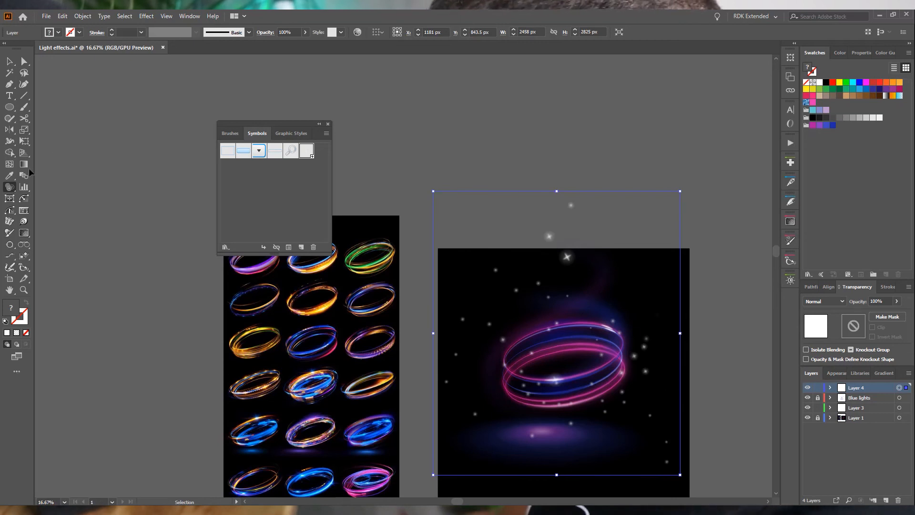
pyautogui.doubleClick(10, 187)
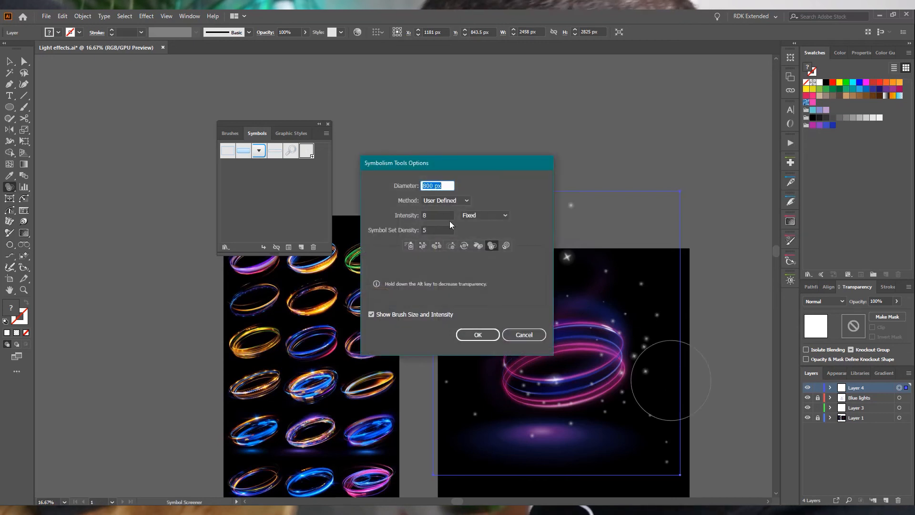
pyautogui.click(443, 219)
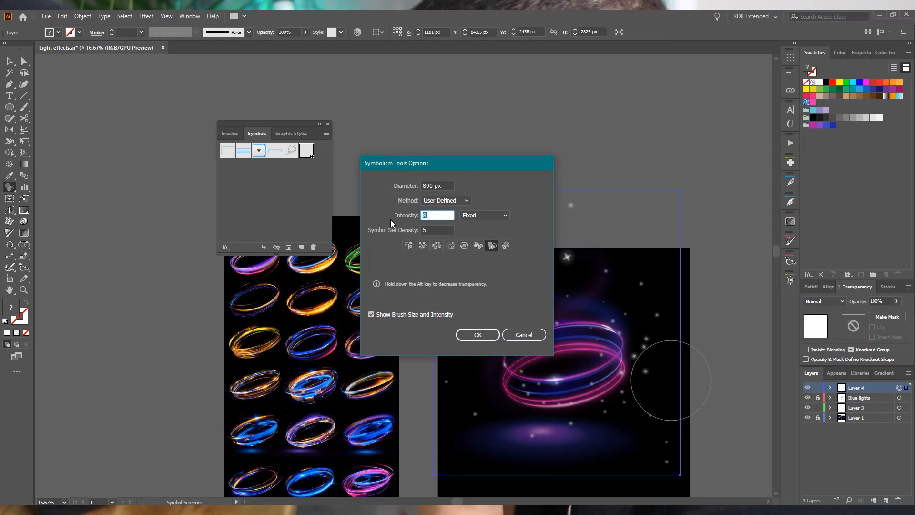
pyautogui.click(499, 216)
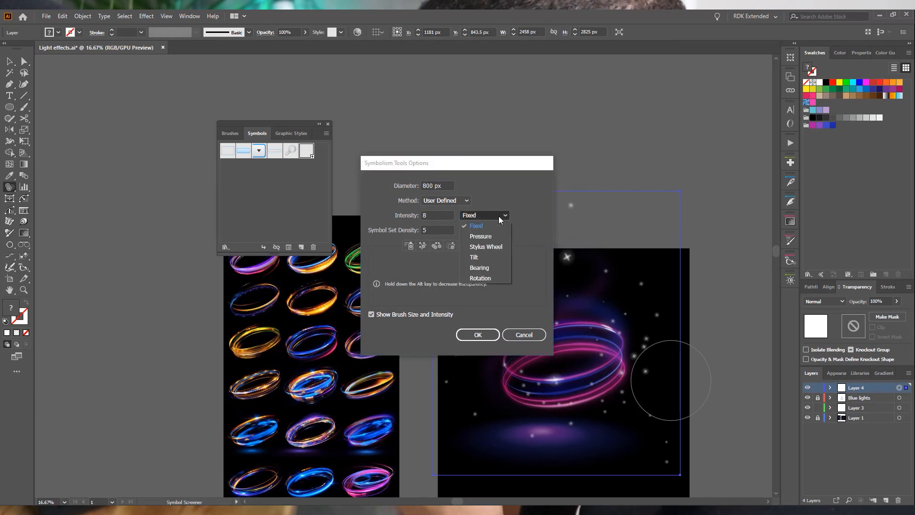
pyautogui.click(504, 191)
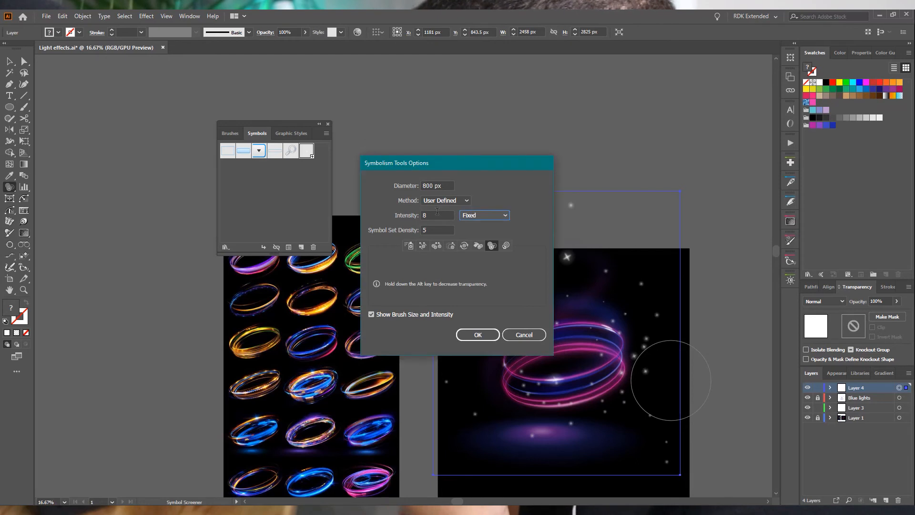
pyautogui.click(437, 214)
pyautogui.write('4')
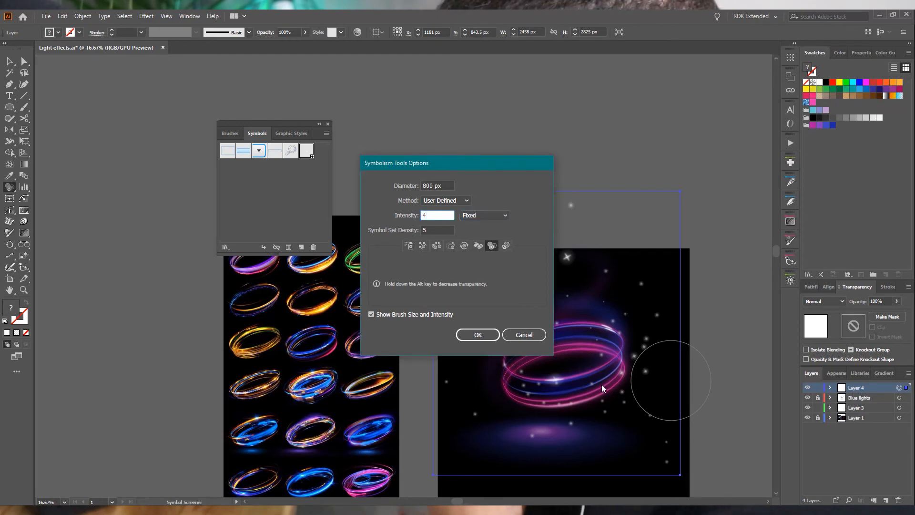
pyautogui.click(478, 335)
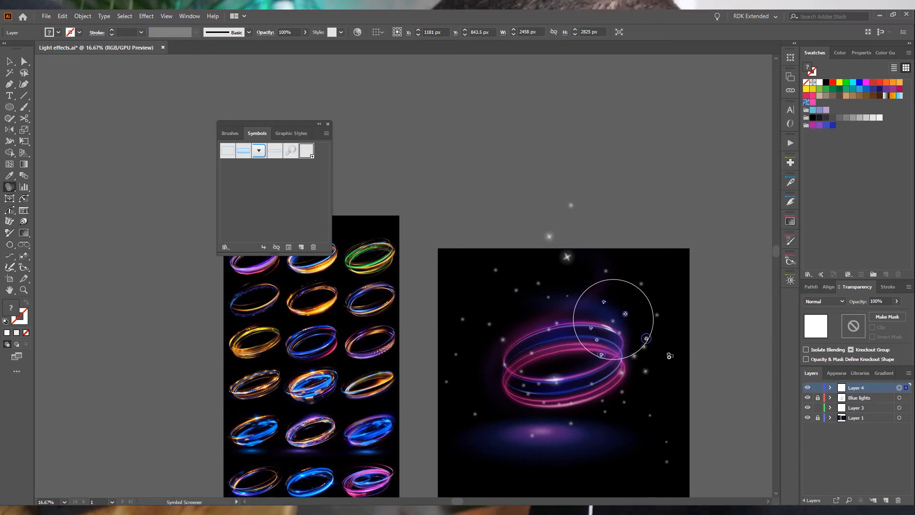
# - Fade sparkles to the right, left, below and above the rings with the Symbol Screener to vary their transparency, and deselect the symbol set
pyautogui.moveTo(662, 356)
pyautogui.mouseDown()
pyautogui.moveTo(663, 453)
pyautogui.moveTo(608, 325)
pyautogui.moveTo(645, 420)
pyautogui.mouseUp()
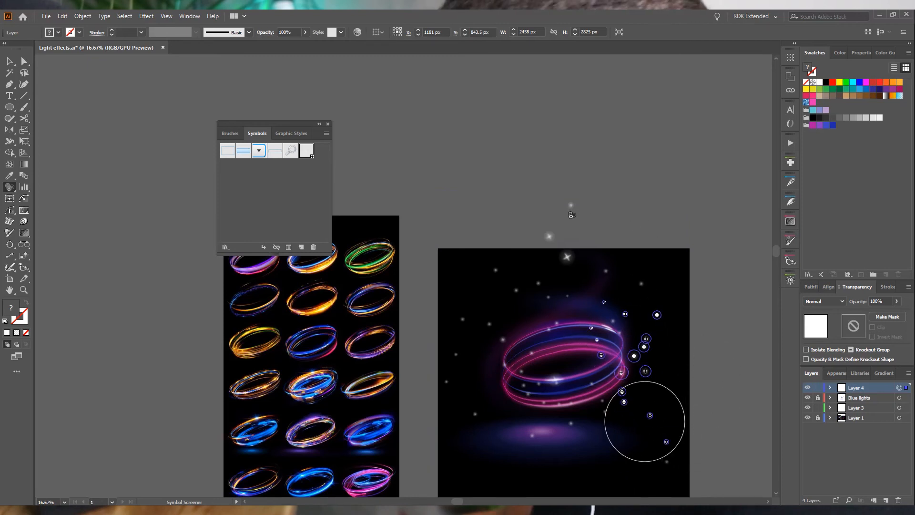
pyautogui.moveTo(625, 382); pyautogui.dragTo(648, 333)
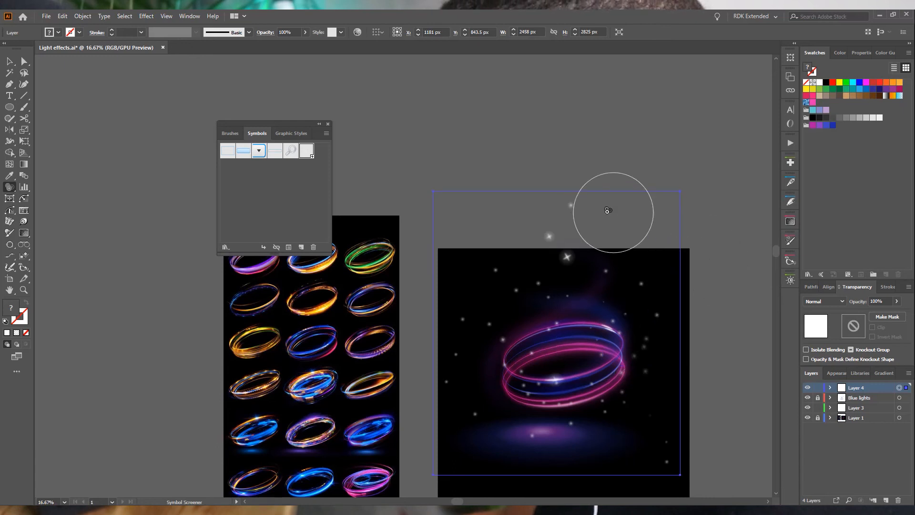
pyautogui.moveTo(482, 273); pyautogui.dragTo(530, 282)
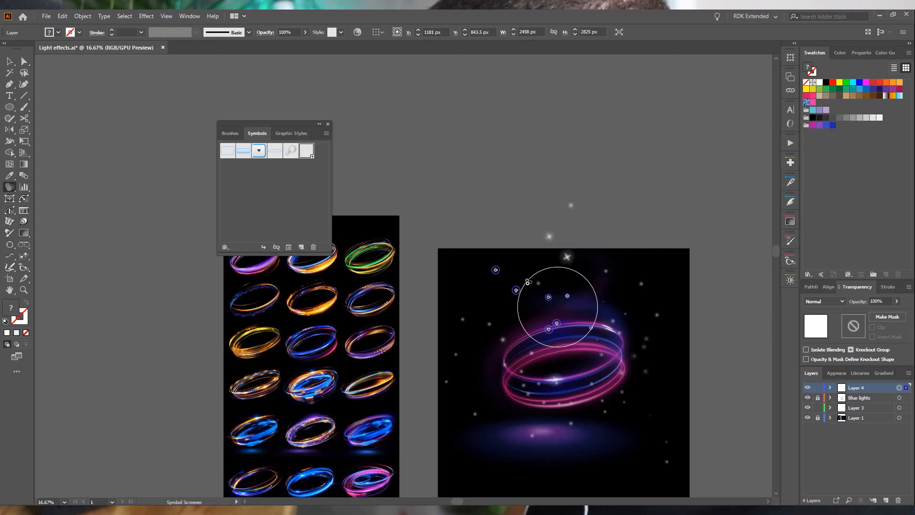
pyautogui.moveTo(567, 314); pyautogui.dragTo(560, 307)
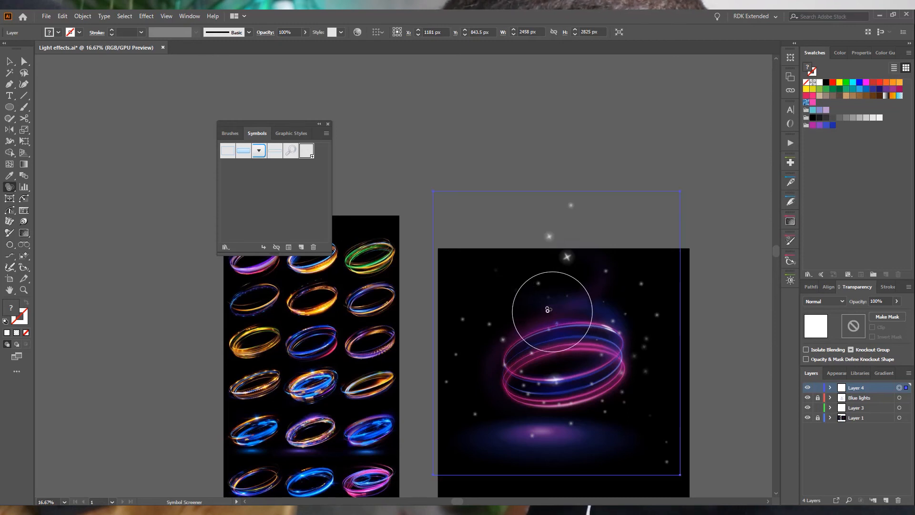
pyautogui.moveTo(473, 341)
pyautogui.mouseDown()
pyautogui.moveTo(480, 300)
pyautogui.moveTo(583, 166)
pyautogui.mouseUp()
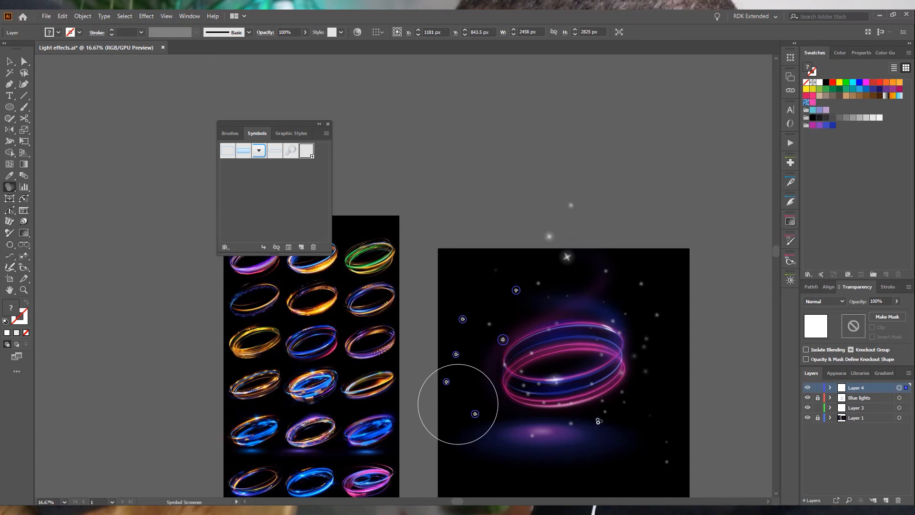
pyautogui.moveTo(602, 422)
pyautogui.mouseDown()
pyautogui.moveTo(649, 419)
pyautogui.moveTo(573, 419)
pyautogui.moveTo(709, 365)
pyautogui.mouseUp()
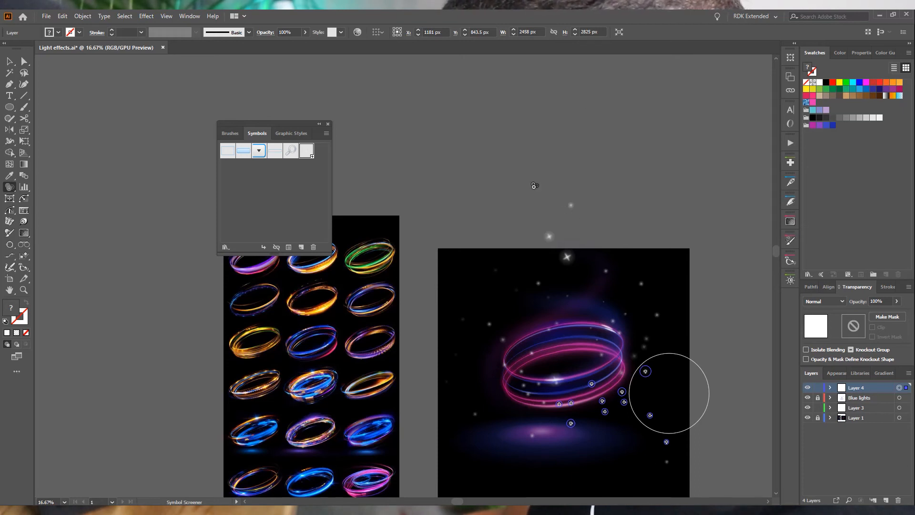
pyautogui.moveTo(669, 393)
pyautogui.mouseDown()
pyautogui.moveTo(551, 235)
pyautogui.moveTo(573, 186)
pyautogui.moveTo(595, 234)
pyautogui.mouseUp()
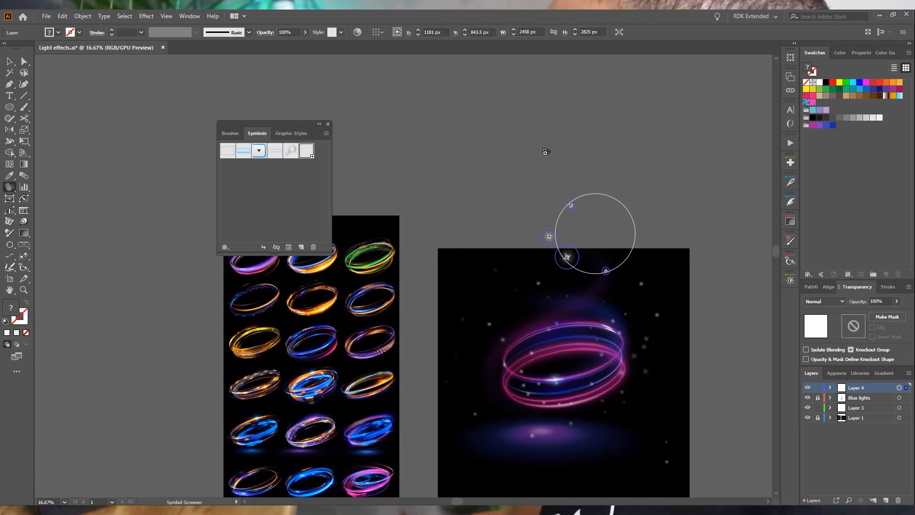
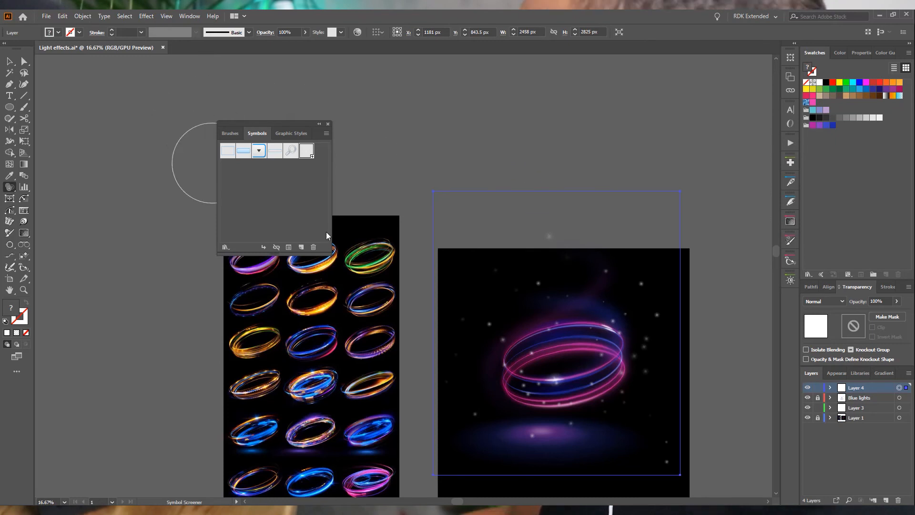
pyautogui.click(9, 61)
pyautogui.click(438, 155)
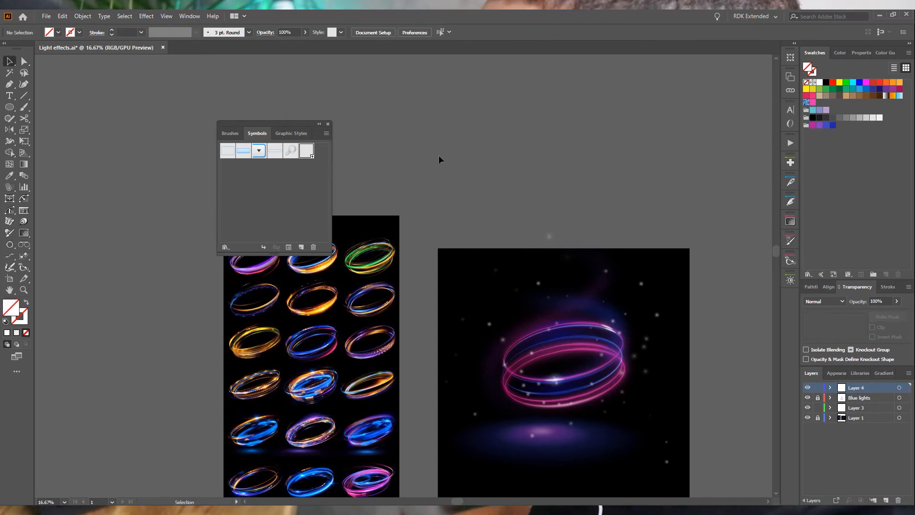
# - Unlock the locked layers and apply a 28.2-pixel Gaussian Blur to the large purple glow ellipse beneath the rings
pyautogui.moveTo(429, 171); pyautogui.dragTo(358, 80)
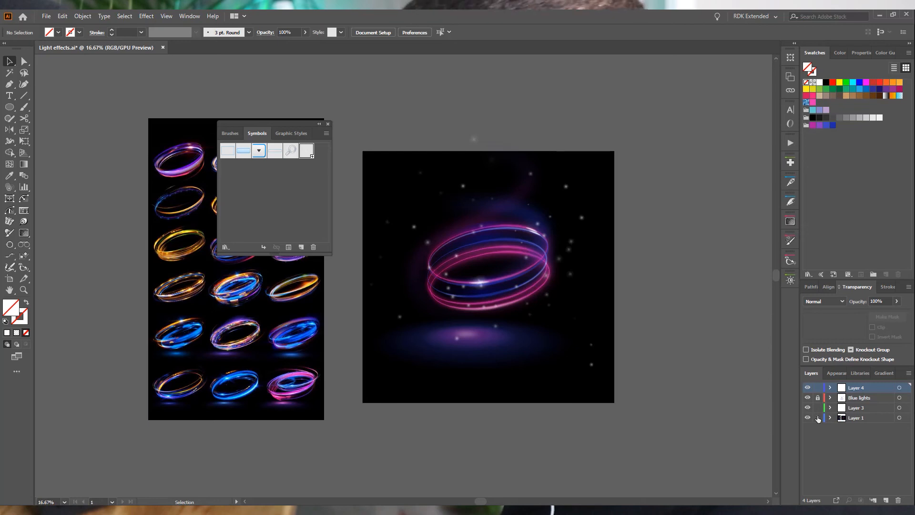
pyautogui.click(462, 354)
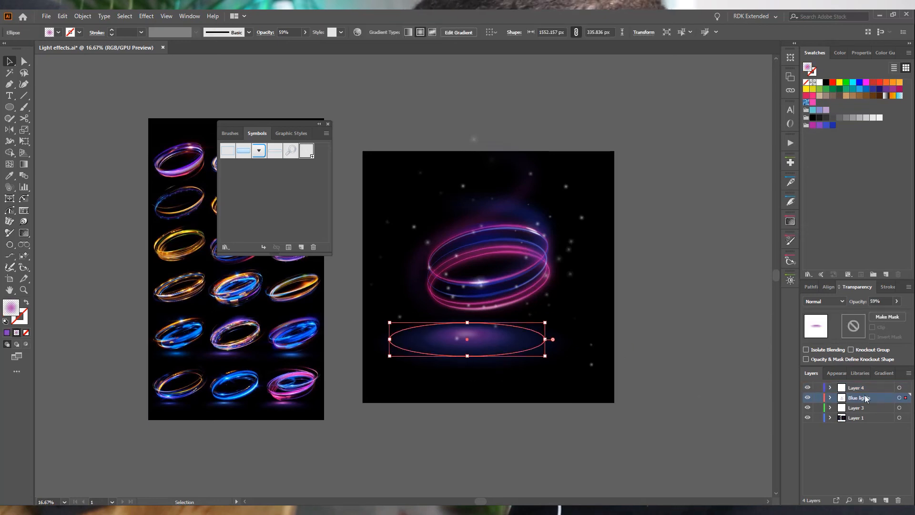
pyautogui.click(847, 375)
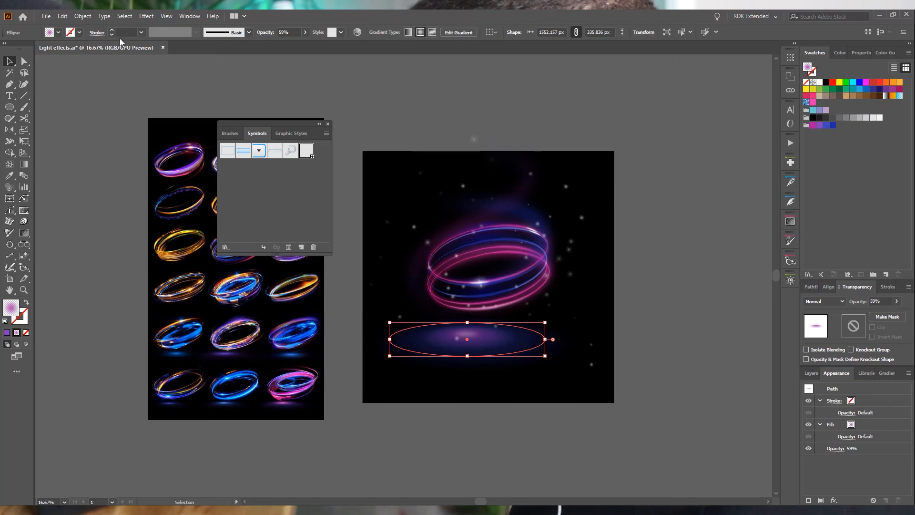
pyautogui.click(147, 16)
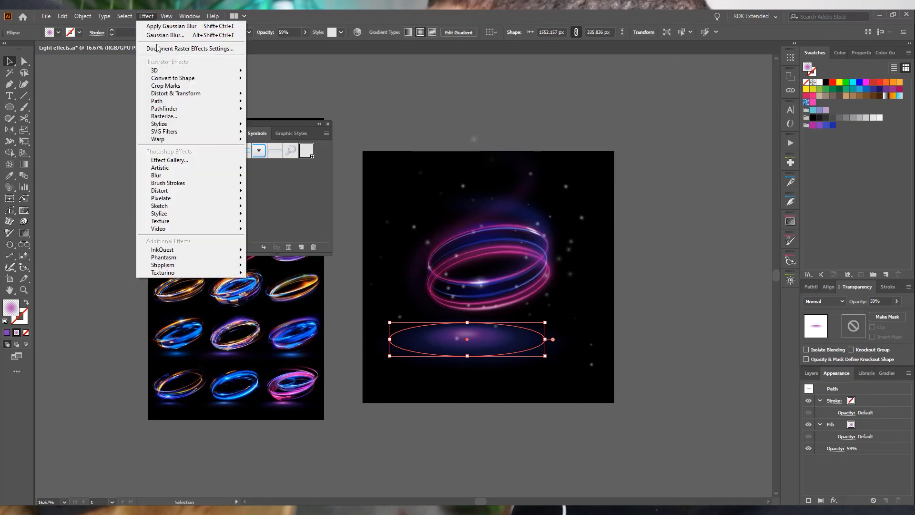
pyautogui.click(204, 35)
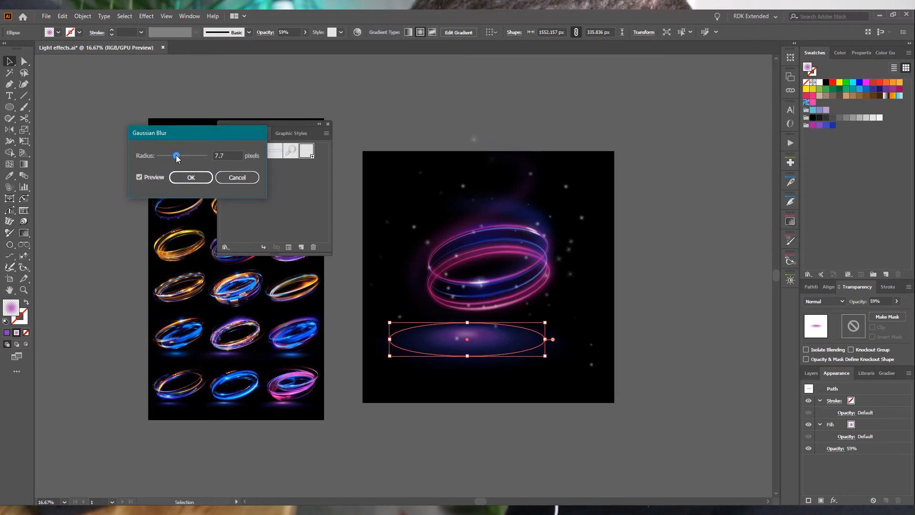
pyautogui.moveTo(199, 154); pyautogui.dragTo(186, 155)
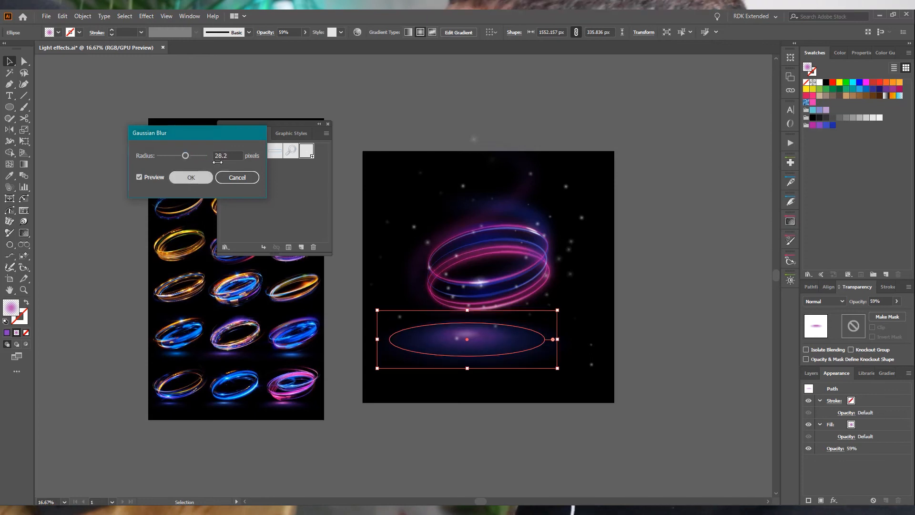
pyautogui.click(191, 177)
pyautogui.click(490, 102)
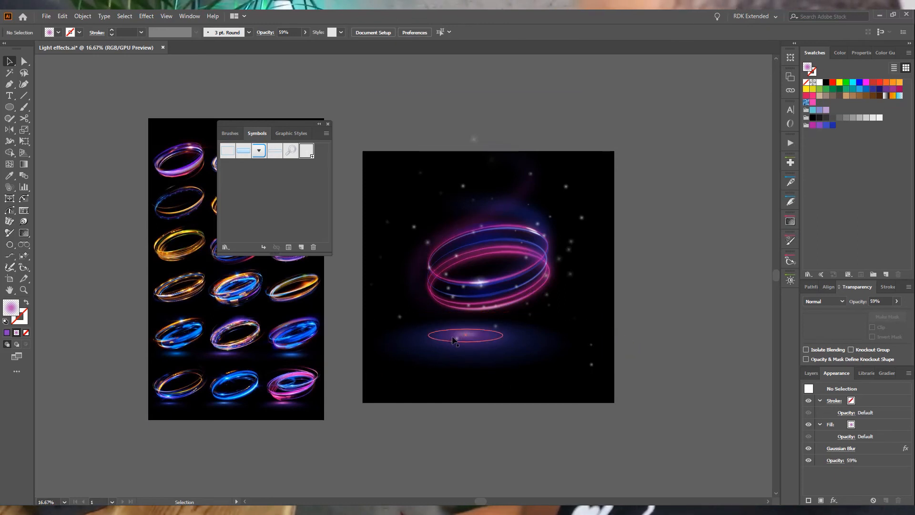
# - Set the Gaussian Blur radius of the small highlight ellipse beneath the rings to 6 pixels
pyautogui.click(487, 342)
pyautogui.click(842, 449)
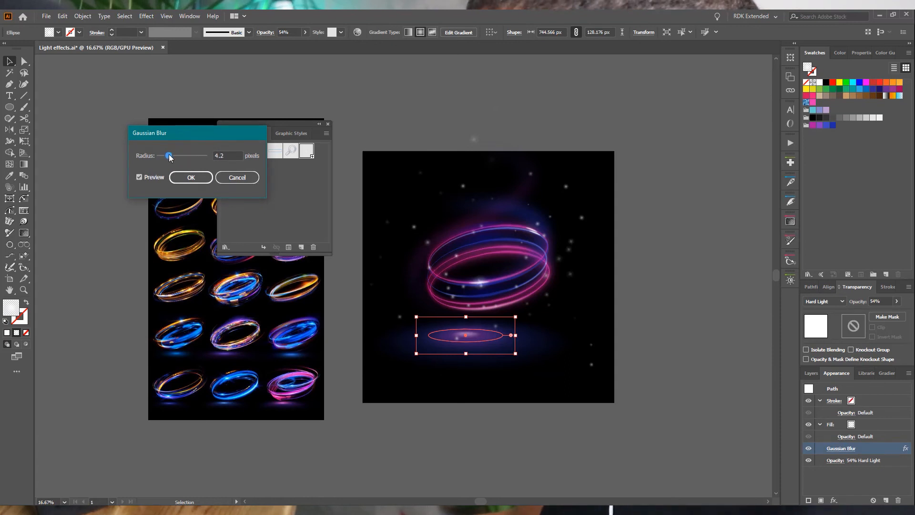
pyautogui.click(186, 177)
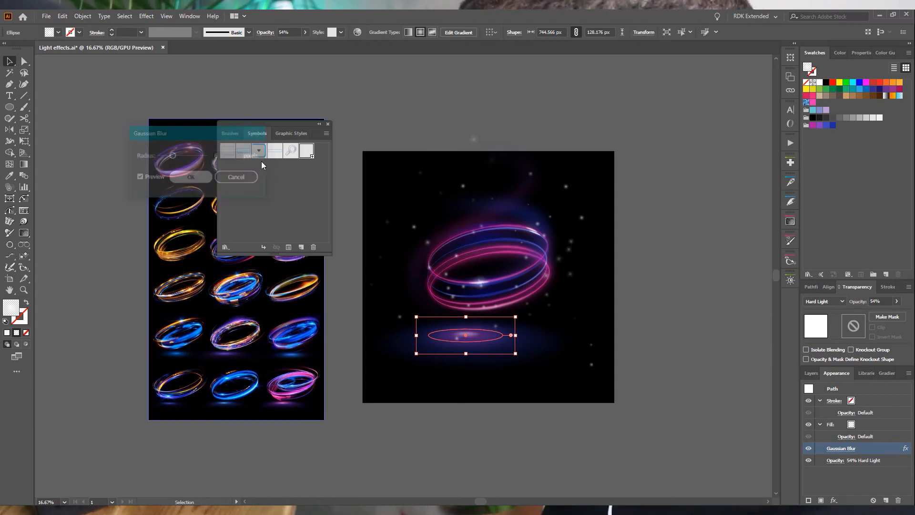
pyautogui.click(448, 101)
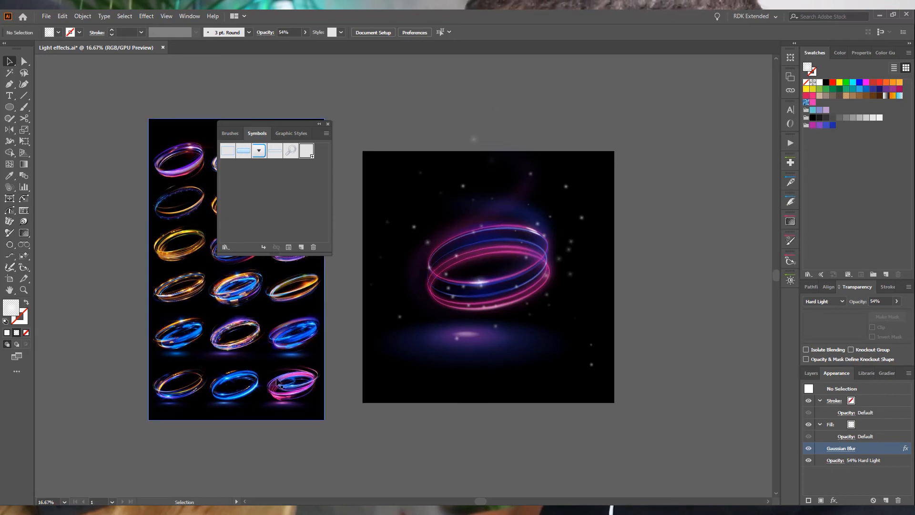
# - Set the small floor highlight ellipse's Gaussian Blur radius to about 21.7 pixels with the preview on, and deselect it
pyautogui.click(494, 352)
pyautogui.moveTo(561, 367); pyautogui.dragTo(516, 354)
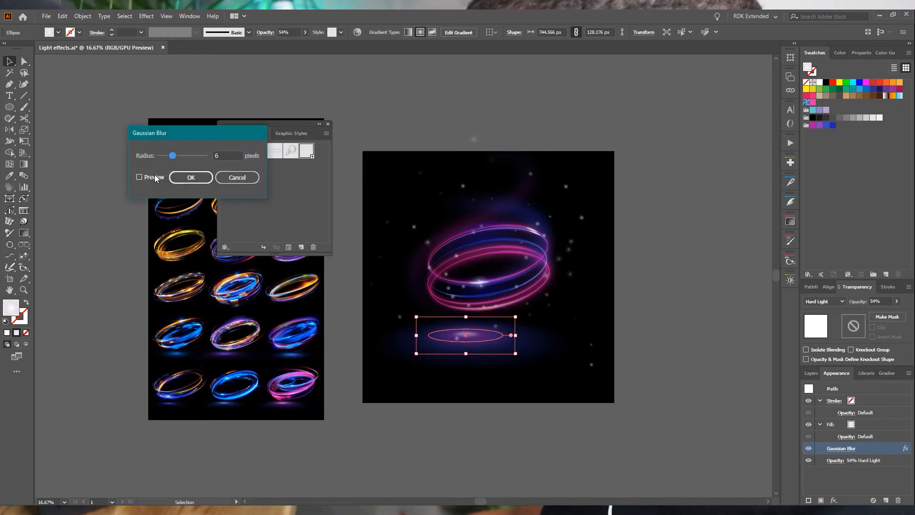
pyautogui.moveTo(182, 153); pyautogui.dragTo(182, 157)
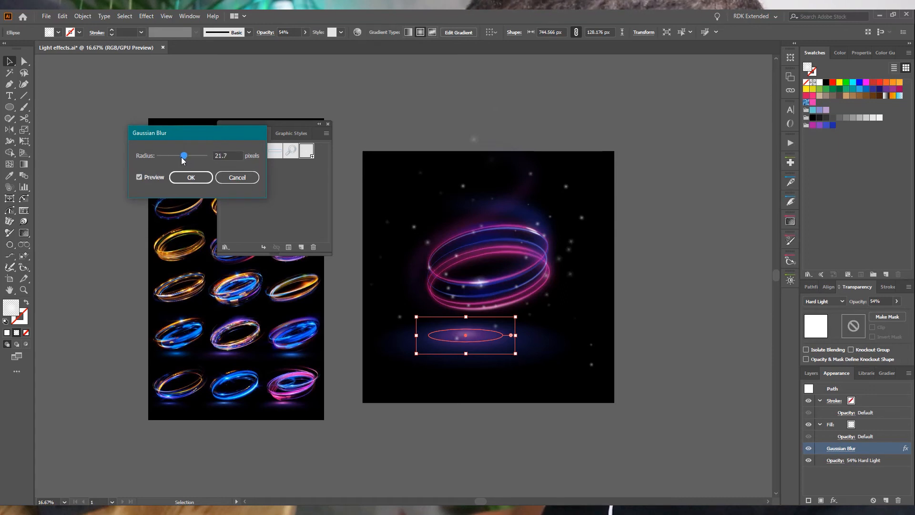
pyautogui.click(197, 183)
pyautogui.click(543, 102)
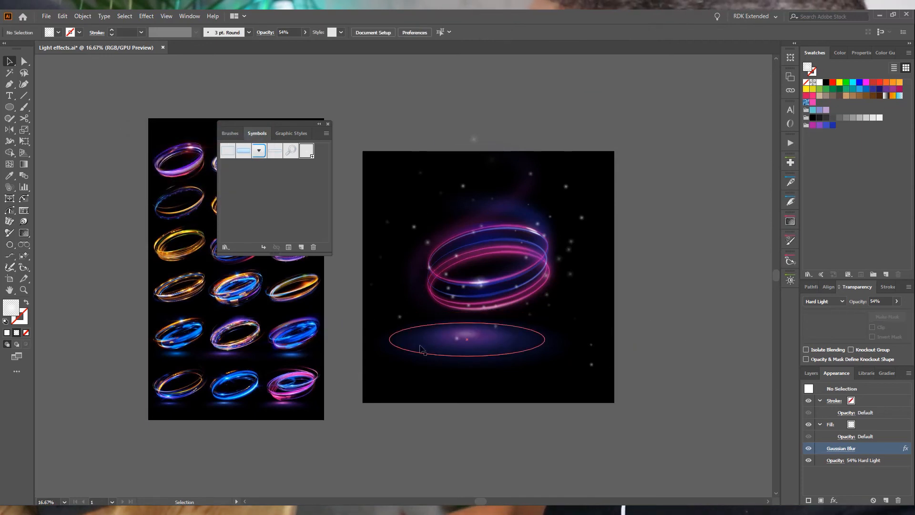
# - Place a purple glow ellipse over the black square's upper-right corner and enlarge it to about 6388 × 1382 px
pyautogui.click(488, 349)
pyautogui.moveTo(488, 349); pyautogui.dragTo(578, 178)
pyautogui.moveTo(644, 198); pyautogui.dragTo(729, 426)
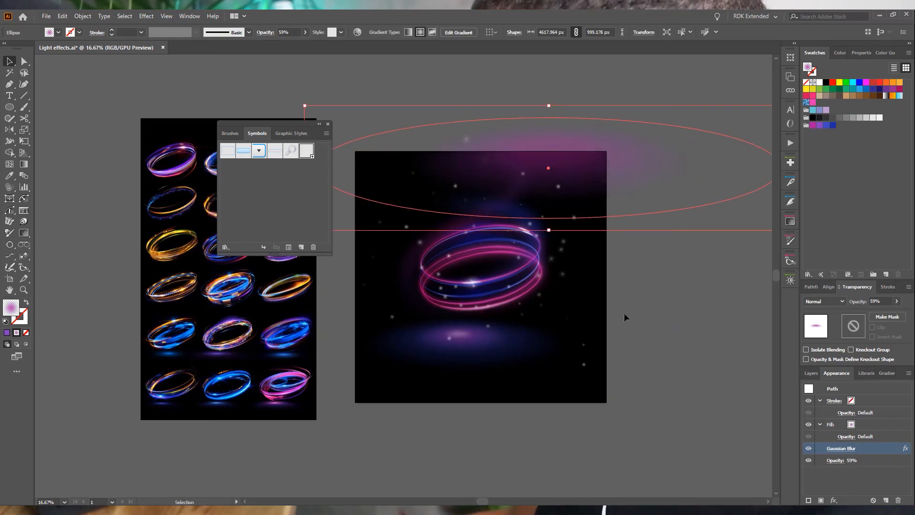
pyautogui.hotkey('ctrl', '-')
pyautogui.hotkey('ctrl', '-')
pyautogui.hotkey('ctrl', '-')
pyautogui.moveTo(383, 267)
pyautogui.mouseDown()
pyautogui.moveTo(404, 244)
pyautogui.moveTo(398, 258)
pyautogui.mouseUp()
pyautogui.moveTo(475, 292); pyautogui.dragTo(509, 298)
pyautogui.moveTo(413, 261)
pyautogui.mouseDown()
pyautogui.moveTo(411, 278)
pyautogui.moveTo(406, 271)
pyautogui.mouseUp()
pyautogui.scroll(3, 276, 332)
pyautogui.moveTo(610, 140)
pyautogui.mouseDown()
pyautogui.moveTo(651, 127)
pyautogui.moveTo(644, 135)
pyautogui.moveTo(670, 135)
pyautogui.moveTo(637, 161)
pyautogui.moveTo(633, 143)
pyautogui.moveTo(644, 139)
pyautogui.moveTo(618, 141)
pyautogui.mouseUp()
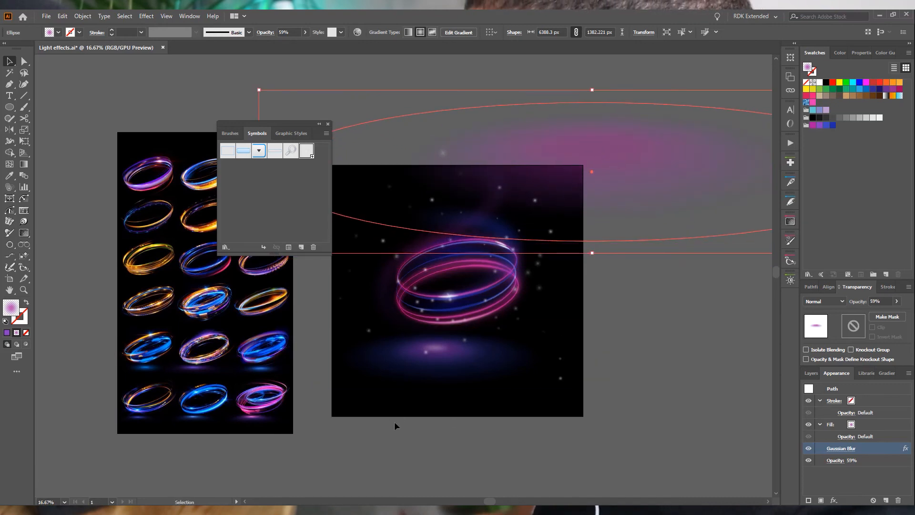
# - Place a blue glow ellipse across the black square's lower-left corner, enlarged to about 5925 × 1282 px and rotated to slope slightly down to the right
pyautogui.moveTo(348, 376); pyautogui.dragTo(334, 452)
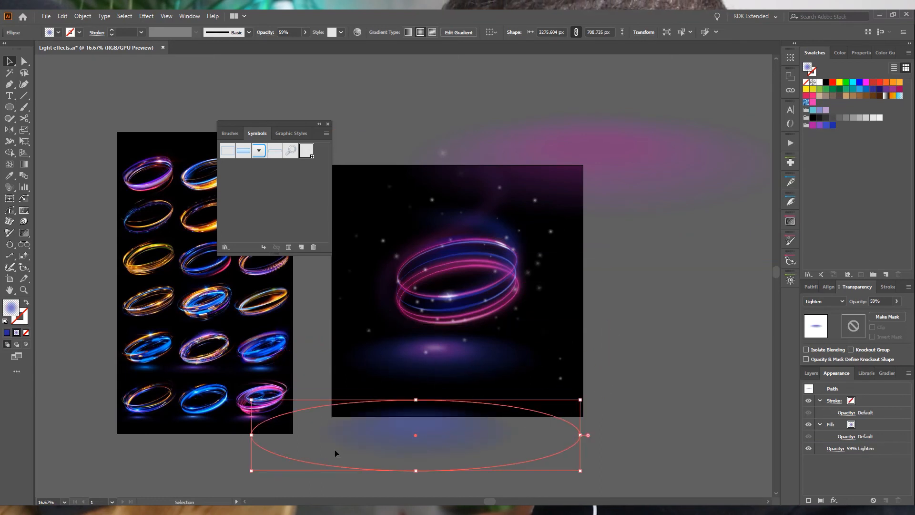
pyautogui.moveTo(581, 400); pyautogui.dragTo(715, 288)
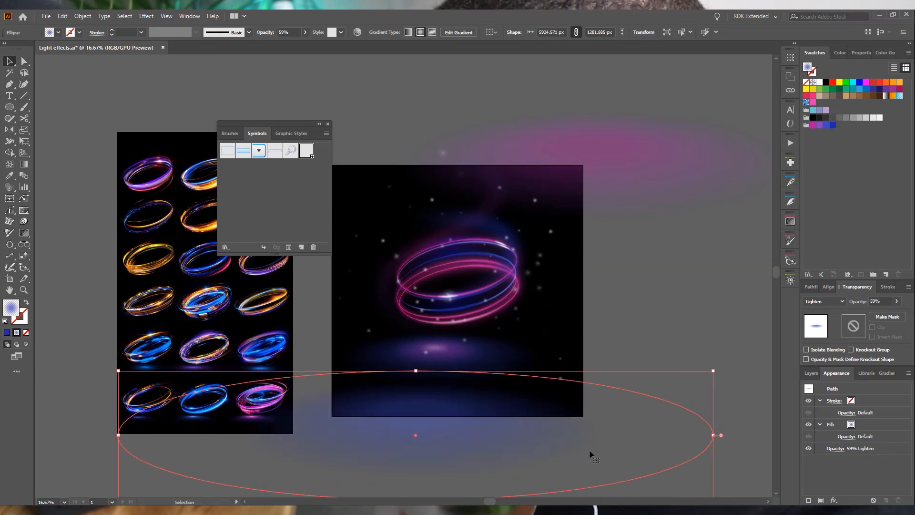
pyautogui.scroll(-3, 590, 450)
pyautogui.moveTo(443, 389); pyautogui.dragTo(236, 432)
pyautogui.scroll(2, 330, 435)
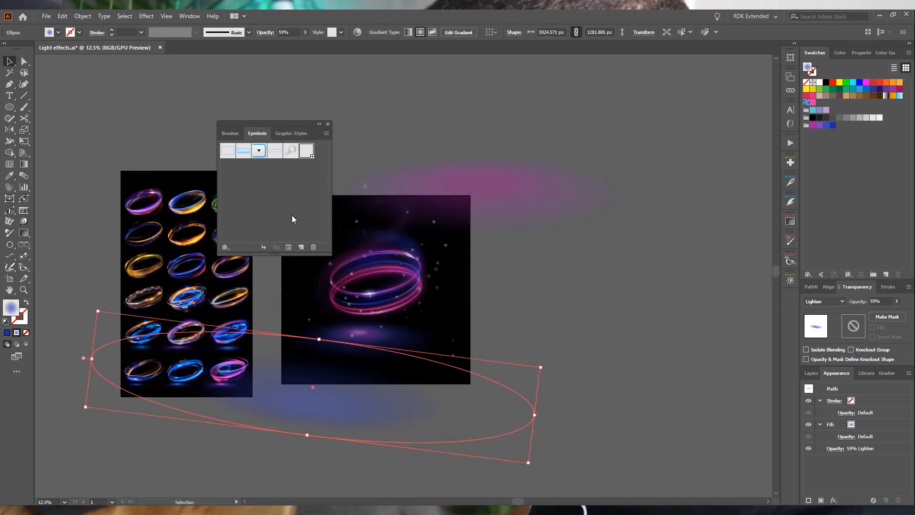
pyautogui.moveTo(285, 126); pyautogui.dragTo(182, 79)
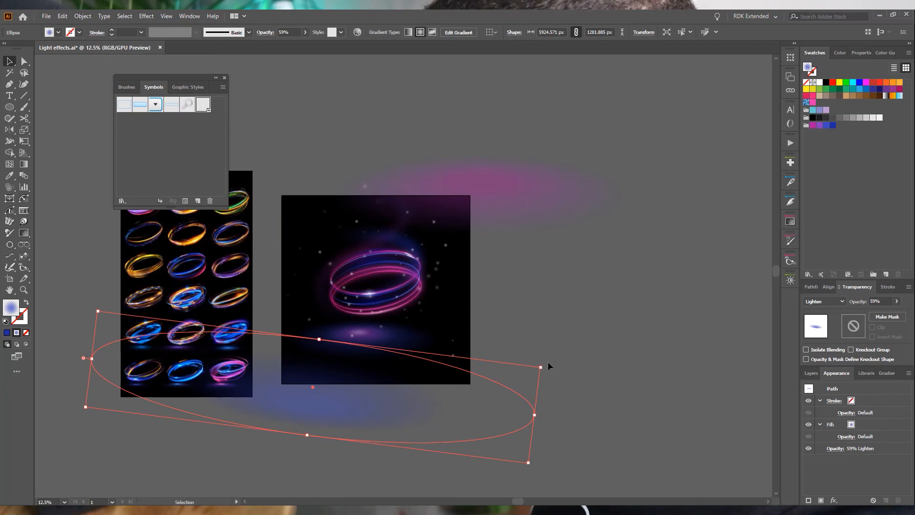
# - Enlarge the blue glow ellipse to about 7159 × 1578 px and set it across the black square's lower-left corner, sloping down to the right
pyautogui.moveTo(543, 366); pyautogui.dragTo(306, 467)
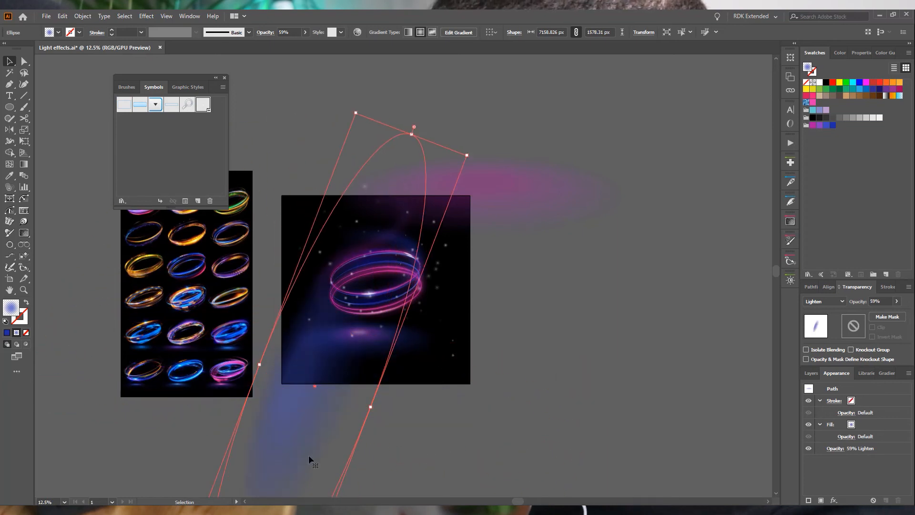
pyautogui.moveTo(291, 417); pyautogui.dragTo(284, 179)
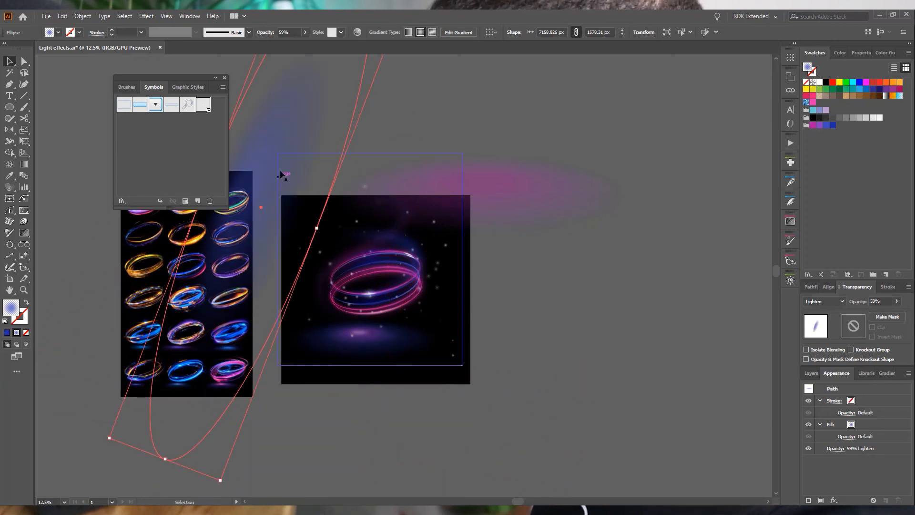
pyautogui.moveTo(279, 144); pyautogui.dragTo(456, 301)
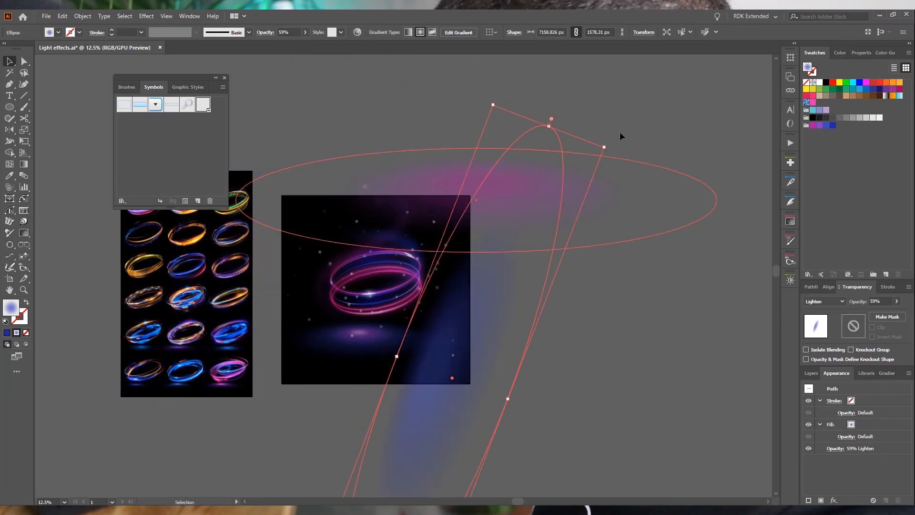
pyautogui.moveTo(606, 142); pyautogui.dragTo(360, 410)
pyautogui.moveTo(486, 389); pyautogui.dragTo(446, 408)
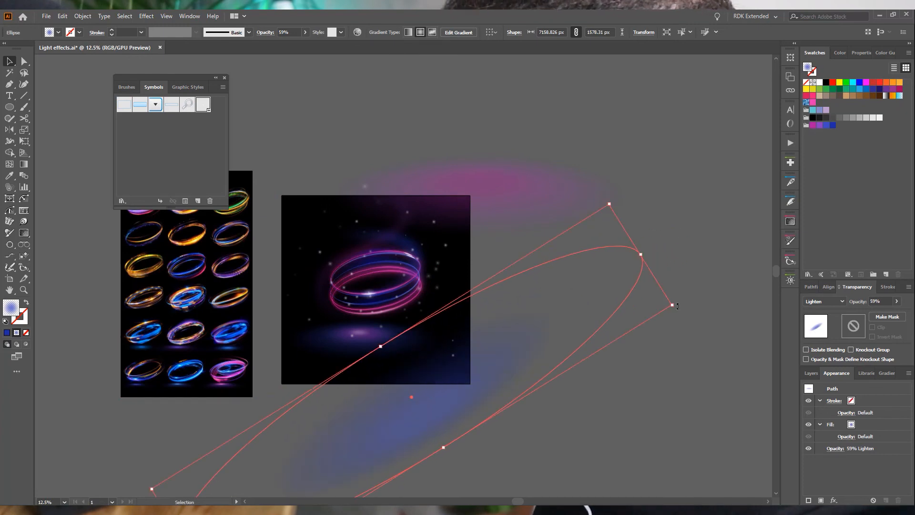
pyautogui.moveTo(675, 306); pyautogui.dragTo(607, 431)
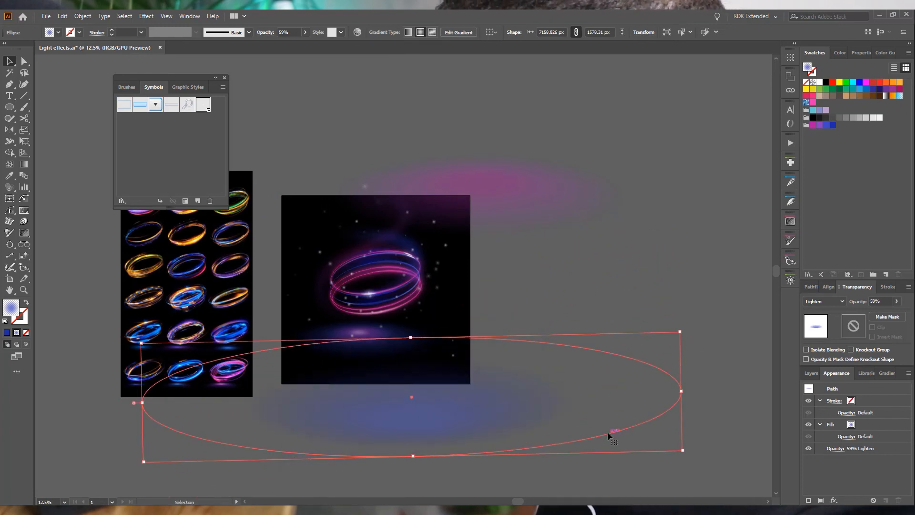
pyautogui.moveTo(486, 415); pyautogui.dragTo(346, 417)
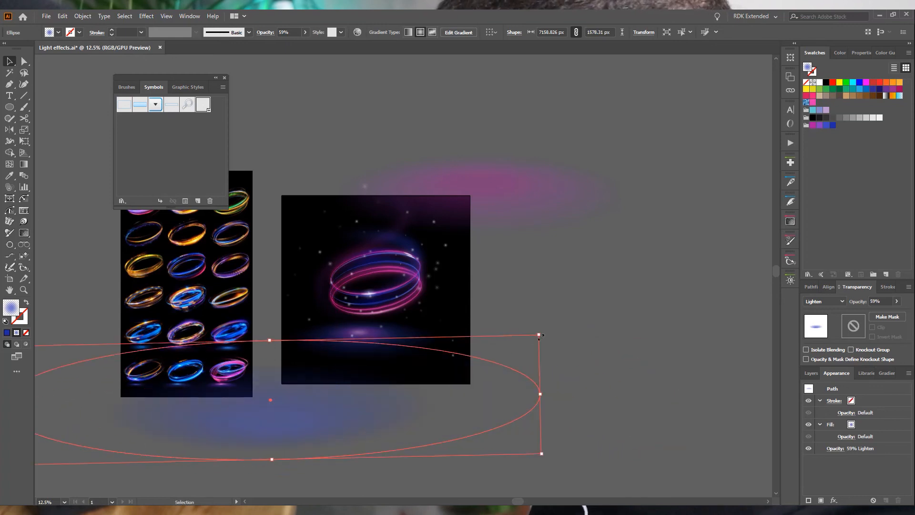
pyautogui.moveTo(541, 331); pyautogui.dragTo(527, 479)
# - Duplicate the blue glow ellipse above the black square's upper-left corner and rotate the copy to slope steeply up to the right
pyautogui.moveTo(290, 432); pyautogui.dragTo(369, 144)
pyautogui.moveTo(561, 268); pyautogui.dragTo(131, 262)
pyautogui.moveTo(304, 146); pyautogui.dragTo(372, 149)
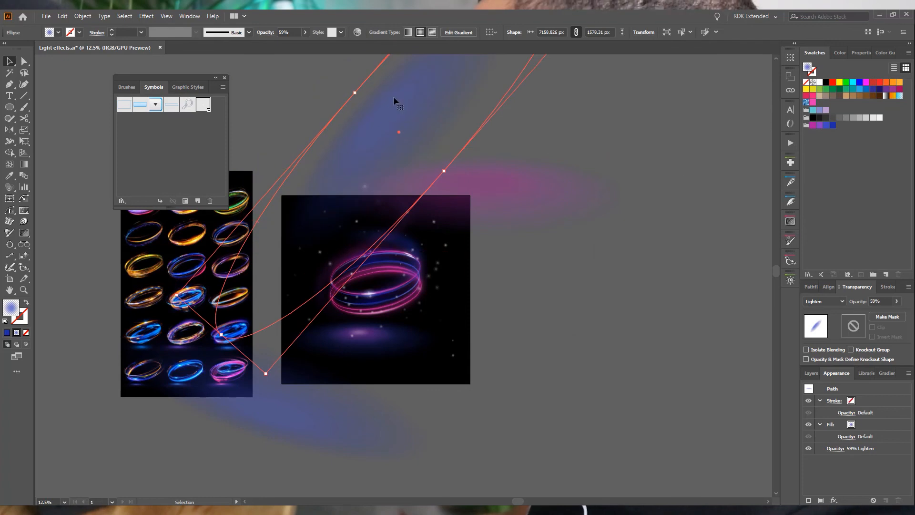
pyautogui.moveTo(393, 97); pyautogui.dragTo(431, 76)
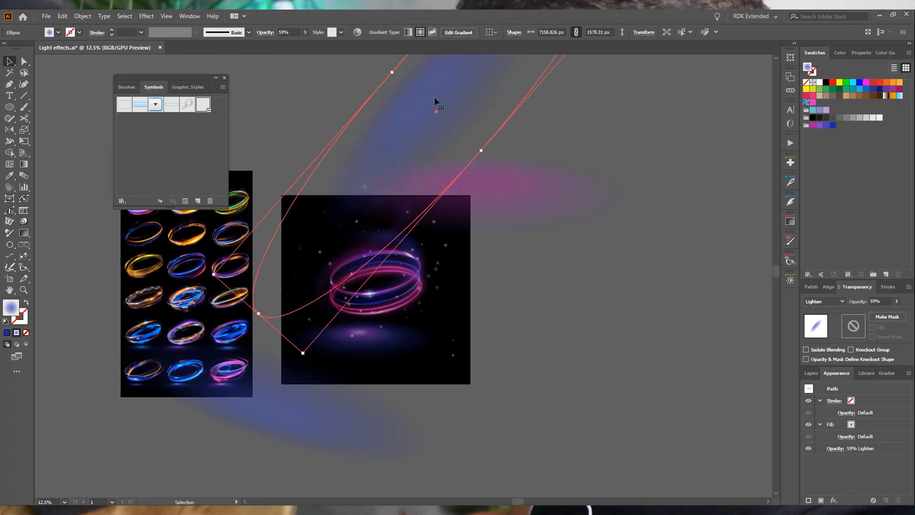
# - Try another copy of the slanted blue glow over the black square's upper-right corner, rotated to a slightly shallower slope
pyautogui.scroll(2, 398, 368)
pyautogui.scroll(-1, 437, 238)
pyautogui.scroll(-2, 436, 238)
pyautogui.moveTo(444, 109); pyautogui.dragTo(548, 162)
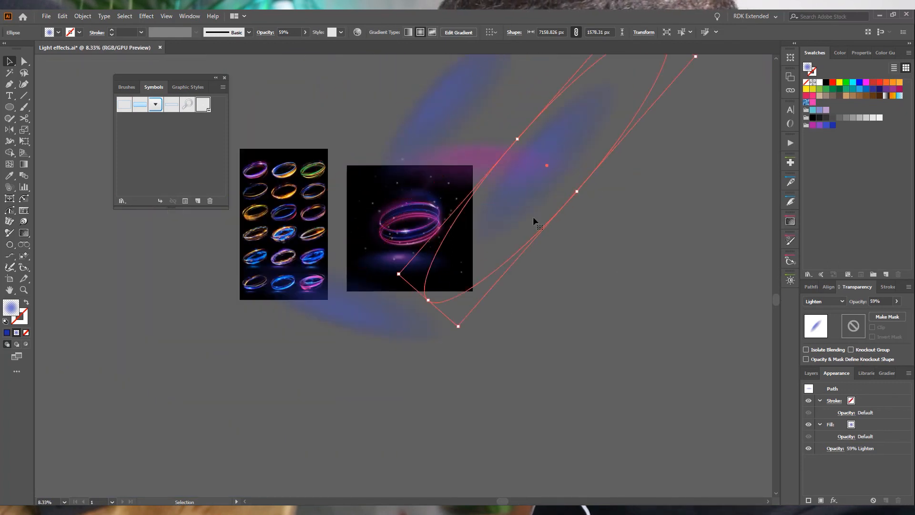
pyautogui.moveTo(459, 330); pyautogui.dragTo(435, 316)
pyautogui.moveTo(493, 216)
pyautogui.mouseDown()
pyautogui.moveTo(479, 221)
pyautogui.moveTo(488, 204)
pyautogui.mouseUp()
pyautogui.click(492, 199)
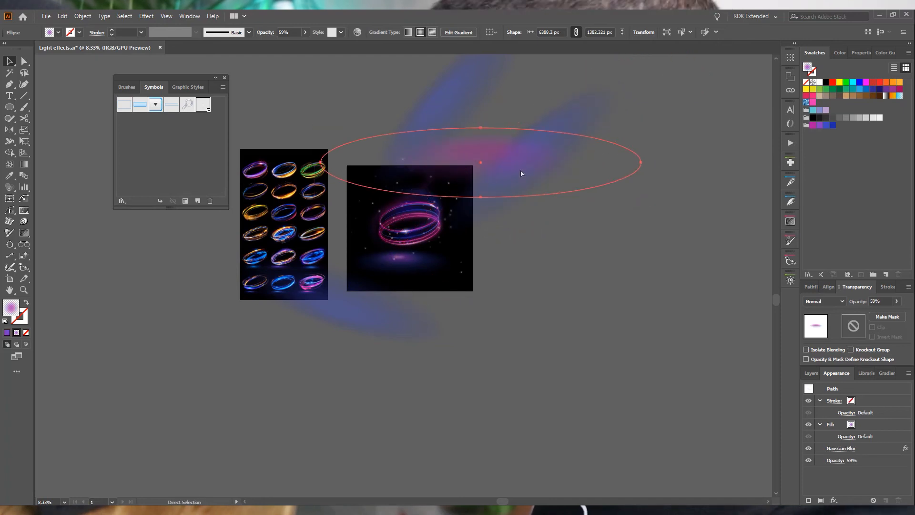
pyautogui.click(574, 113)
pyautogui.moveTo(574, 107)
pyautogui.mouseDown()
pyautogui.moveTo(573, 99)
pyautogui.moveTo(562, 108)
pyautogui.mouseUp()
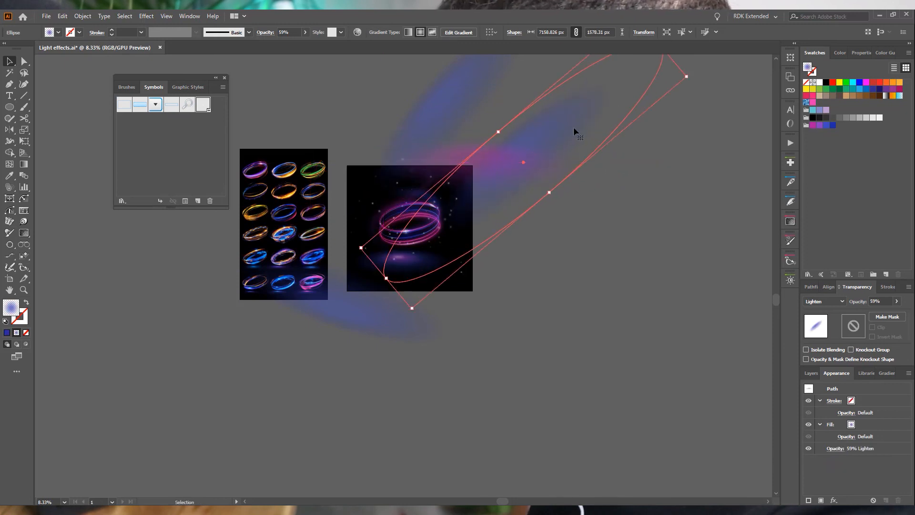
pyautogui.click(552, 270)
pyautogui.hotkey('ctrl', '+')
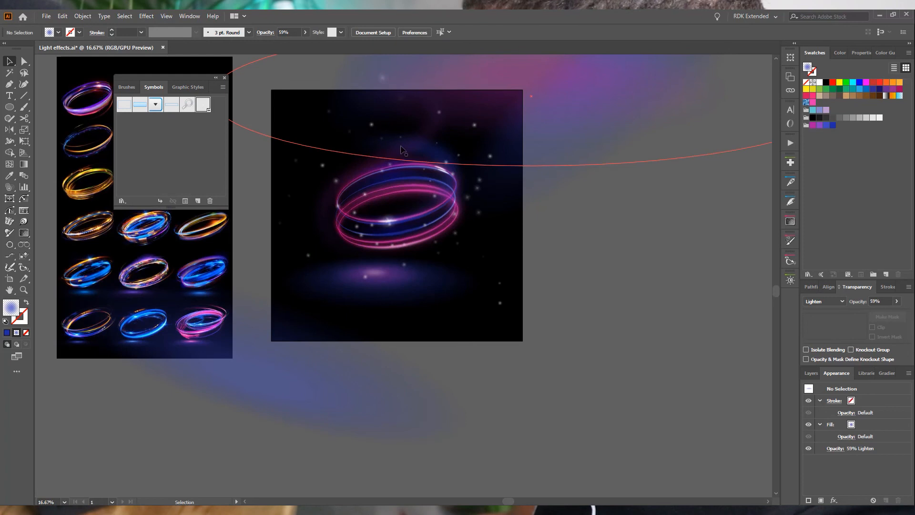
# - Lower the upper-right blue glow's opacity to 40% and delete that glow
pyautogui.scroll(-1, 620, 271)
pyautogui.click(557, 210)
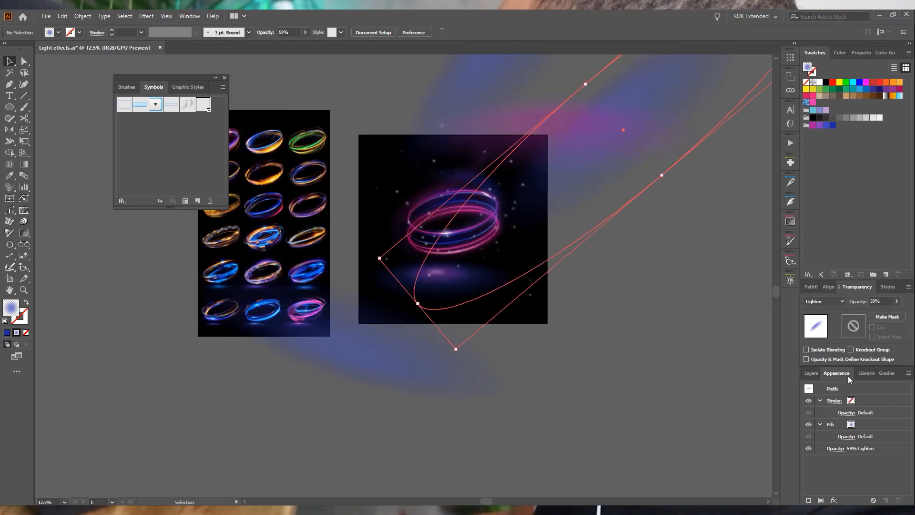
pyautogui.click(897, 301)
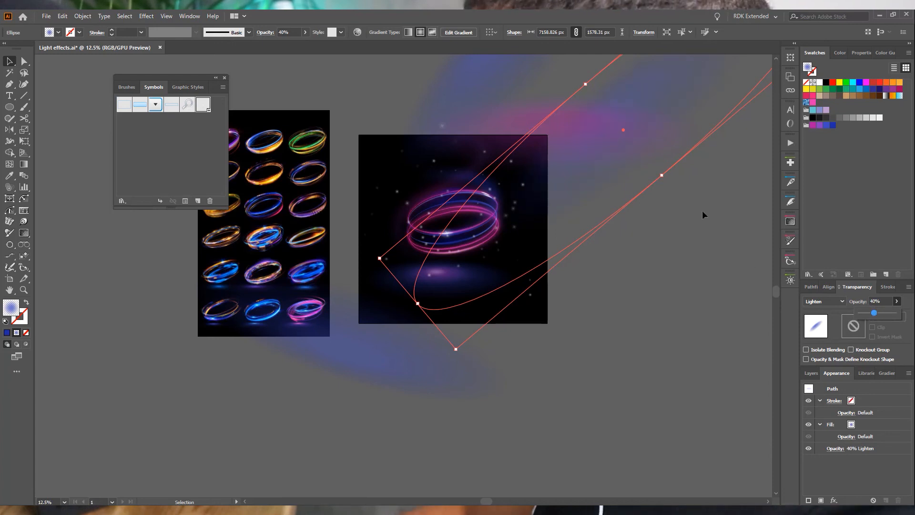
pyautogui.click(716, 230)
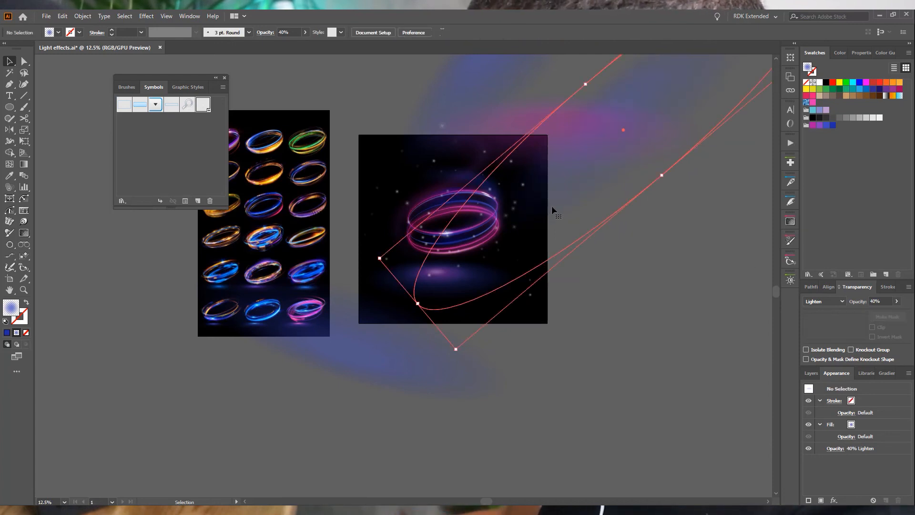
pyautogui.click(553, 210)
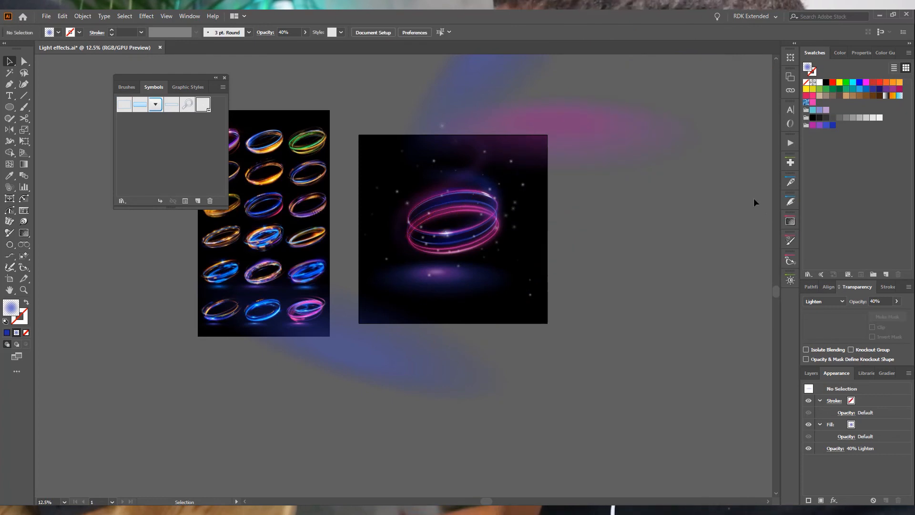
# - Reduce the opacity of the blue glow at the square's lower-left corner to 50% and deselect it
pyautogui.scroll(1, 538, 244)
pyautogui.click(316, 433)
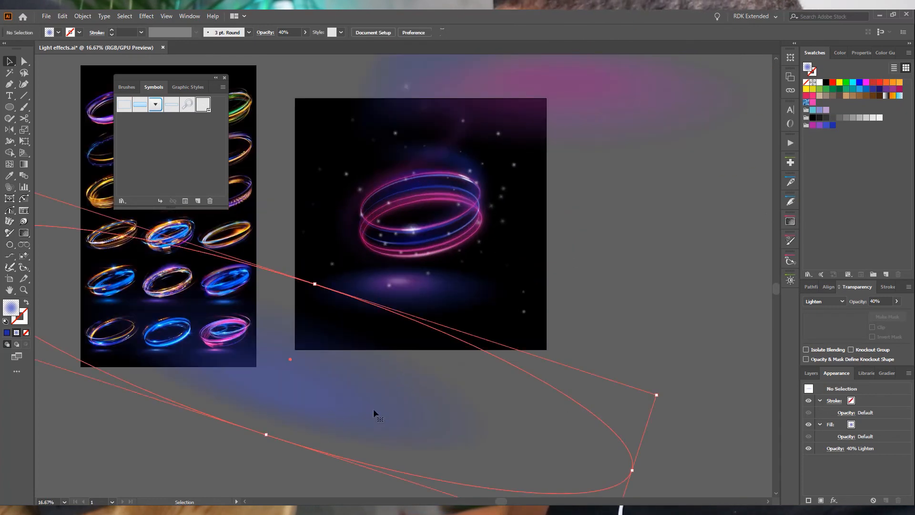
pyautogui.click(897, 302)
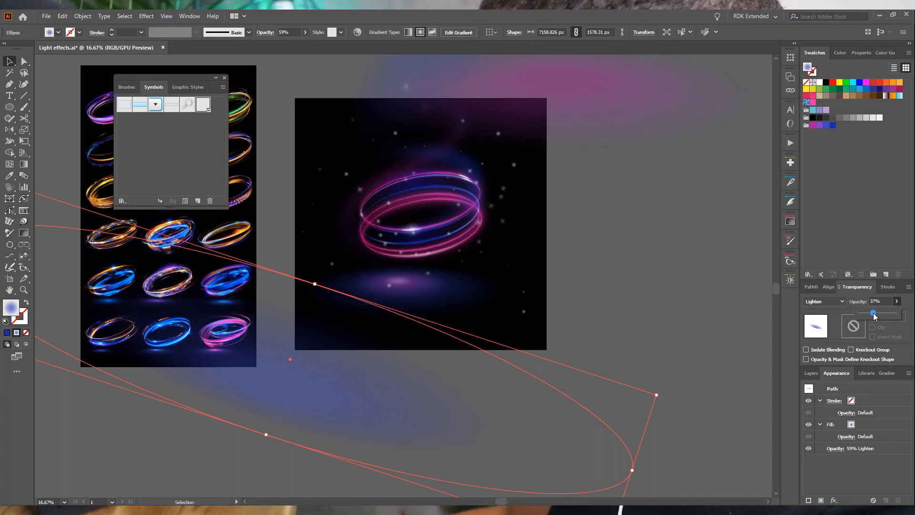
pyautogui.click(624, 327)
# - On a new top layer, draw a rectangle about 2505 × 2500 px covering the black square and fill it with black
pyautogui.moveTo(612, 194); pyautogui.dragTo(615, 259)
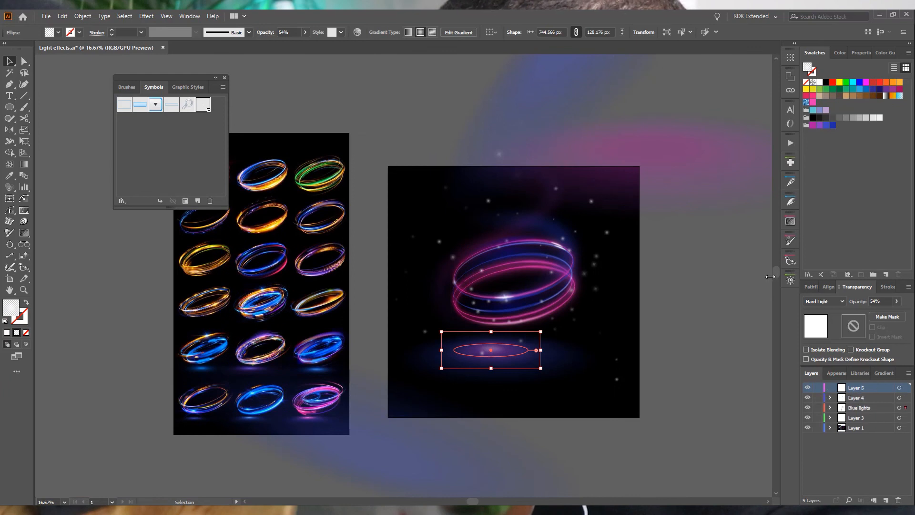
pyautogui.moveTo(11, 110); pyautogui.dragTo(34, 108)
pyautogui.moveTo(388, 167)
pyautogui.mouseDown()
pyautogui.moveTo(598, 410)
pyautogui.moveTo(639, 417)
pyautogui.mouseUp()
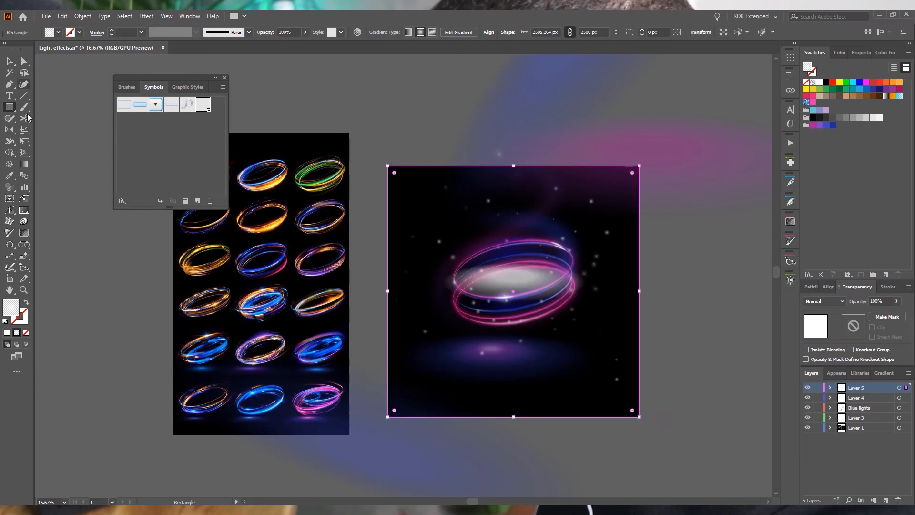
pyautogui.click(826, 84)
pyautogui.press('v')
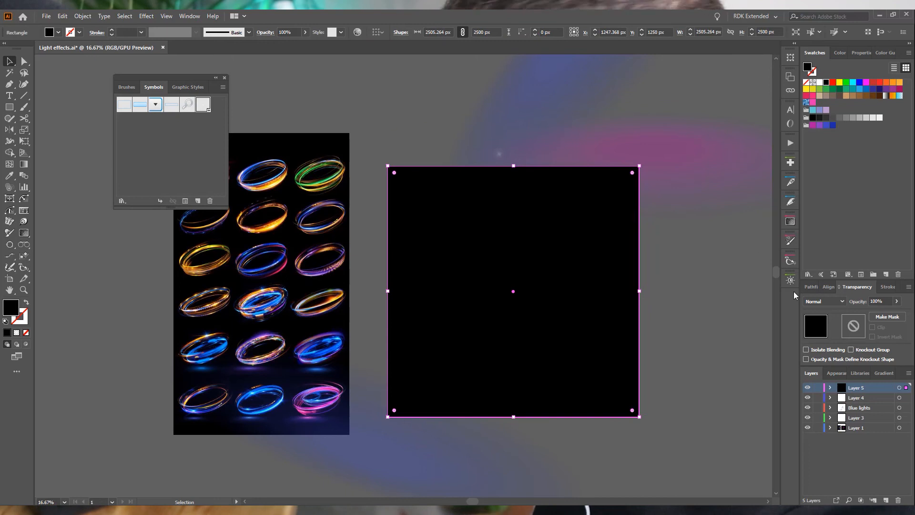
# - Make a clipping mask on Layer 5 from the covering rectangle and deselect it
pyautogui.click(908, 372)
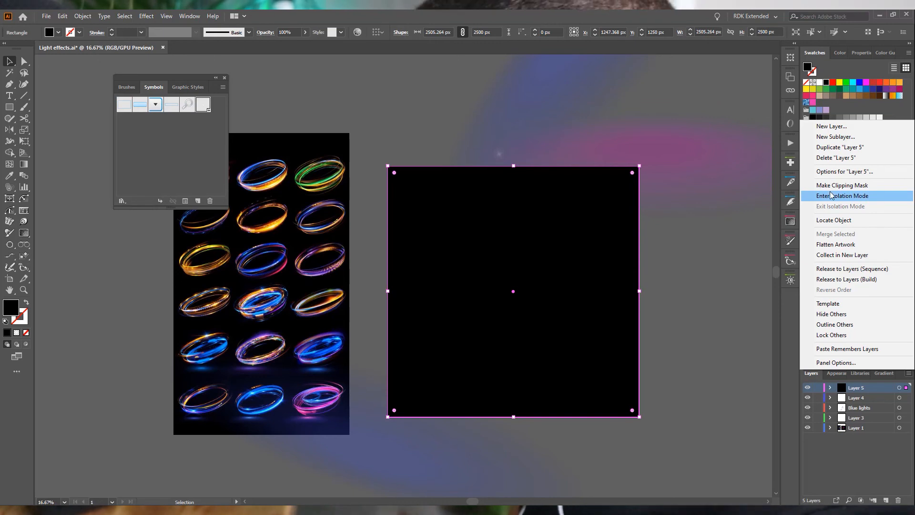
pyautogui.click(853, 185)
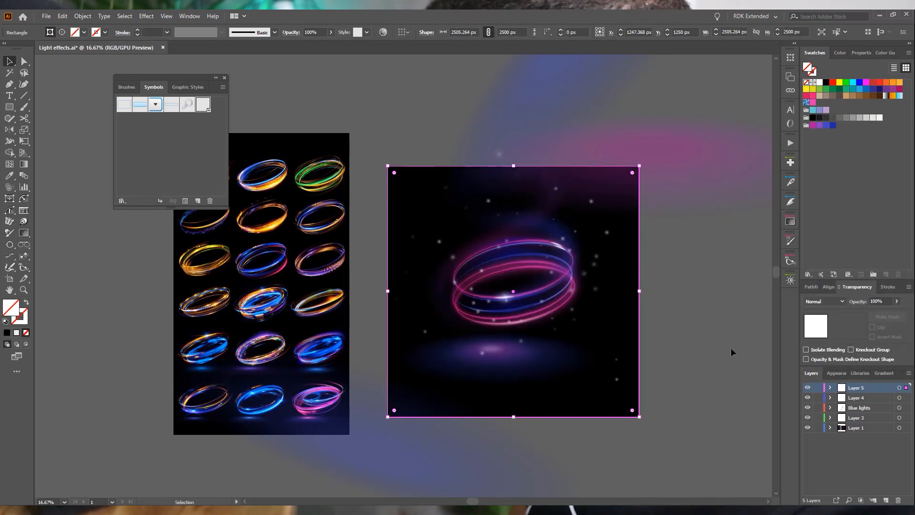
pyautogui.click(681, 393)
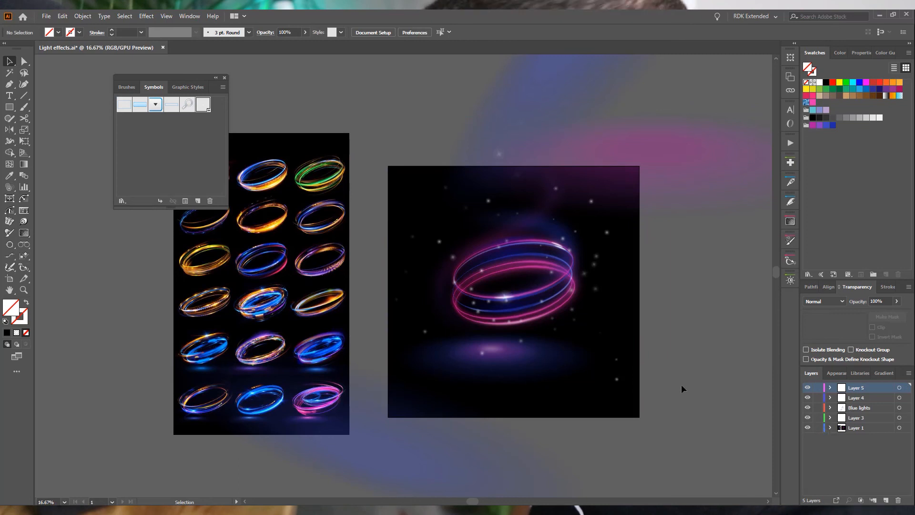
# - Unlock all locked objects, lock Layer 5, and select the artwork on the other layers
pyautogui.hotkey('ctrl', 'alt', '2')
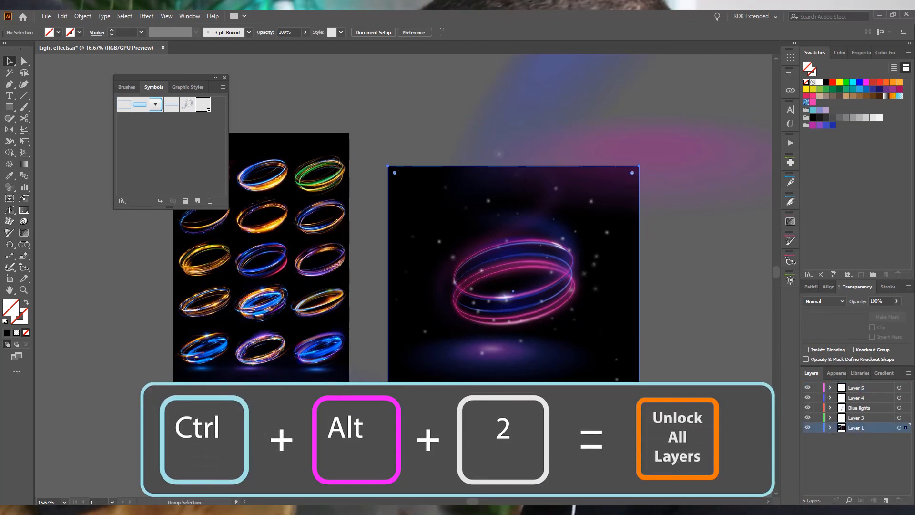
pyautogui.click(899, 407)
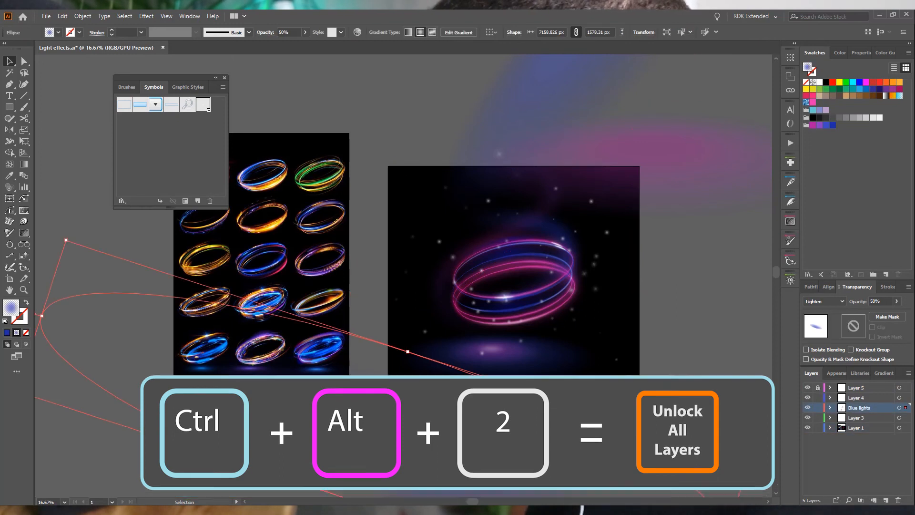
pyautogui.click(729, 435)
pyautogui.hotkey('ctrl', '-')
pyautogui.hotkey('ctrl', '-')
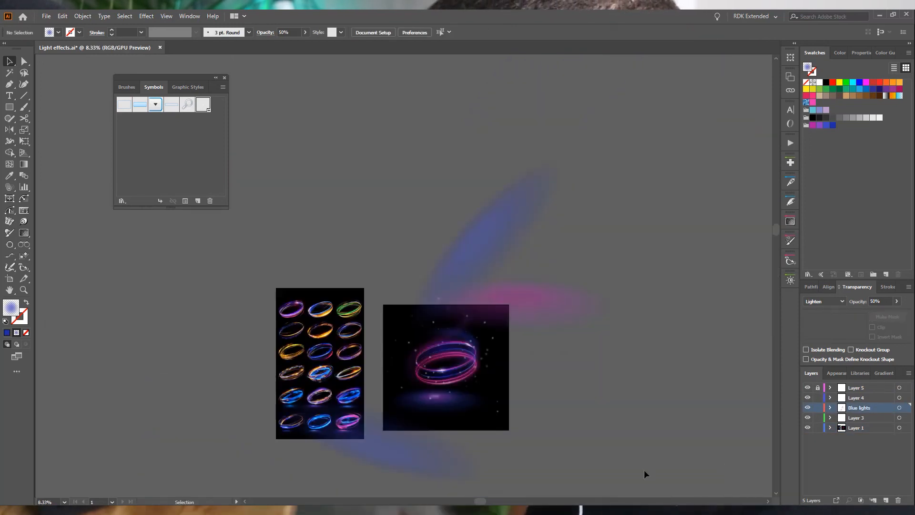
pyautogui.hotkey('ctrl', 'a')
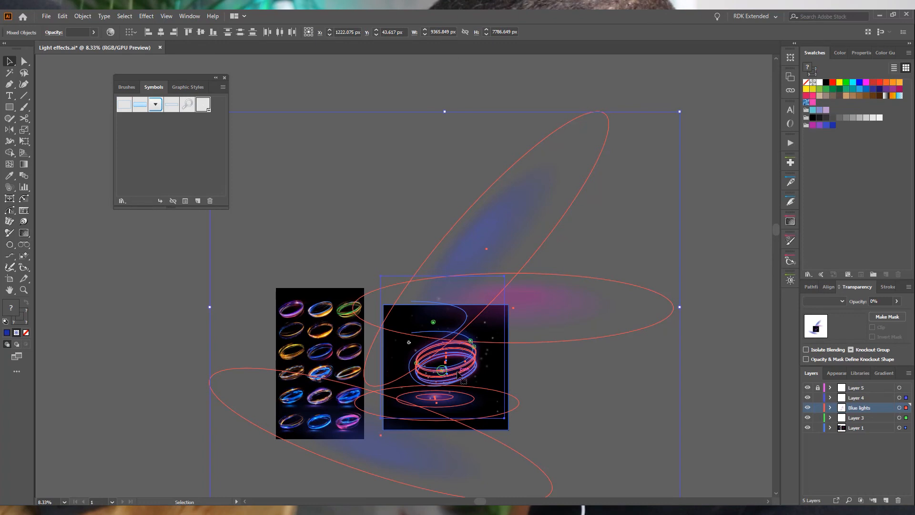
pyautogui.press('a')
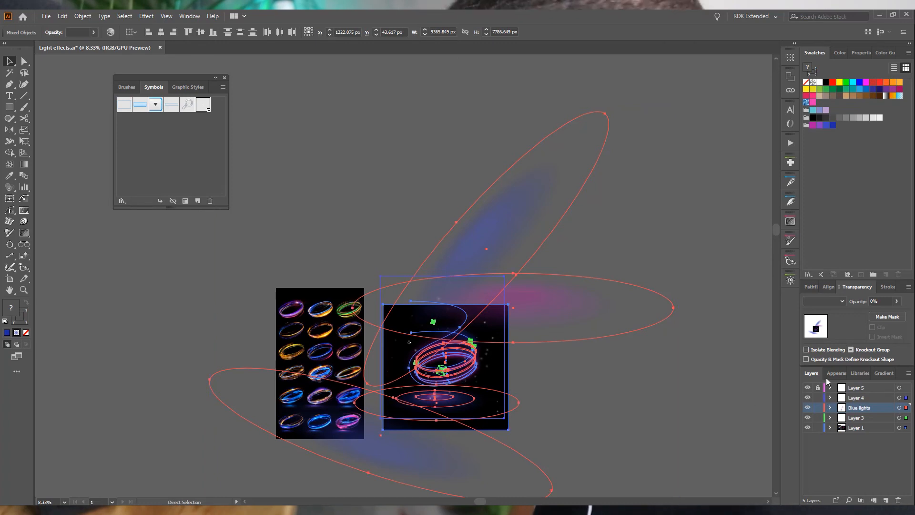
# - Unlock Layer 5 and select only its clipping rectangle
pyautogui.click(899, 389)
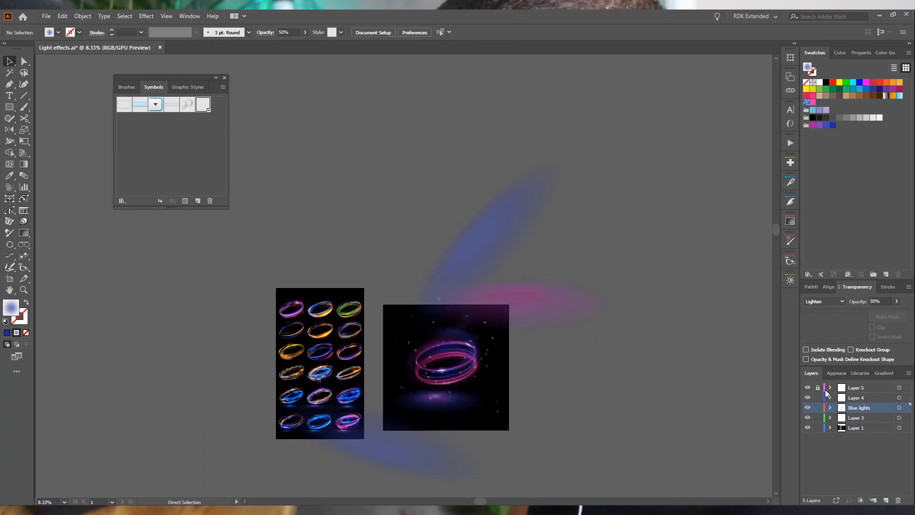
pyautogui.press('v')
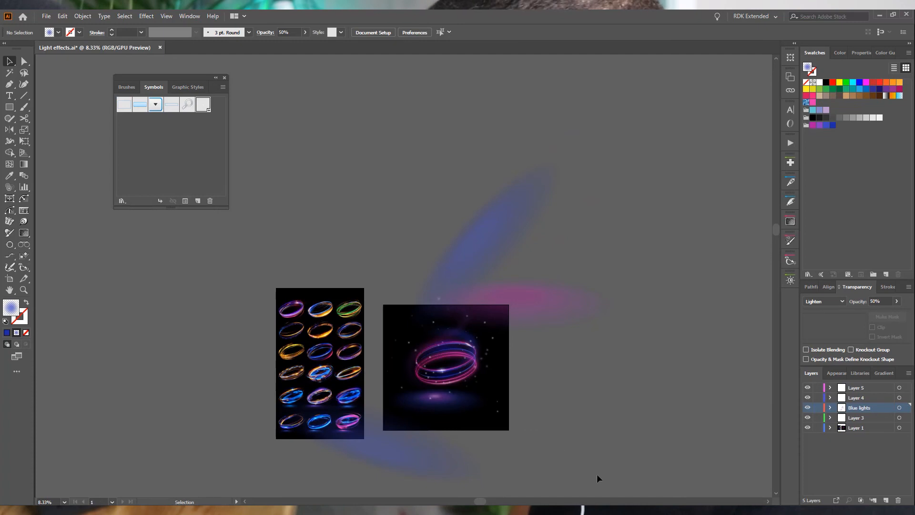
pyautogui.moveTo(369, 242); pyautogui.dragTo(663, 333)
pyautogui.click(900, 407)
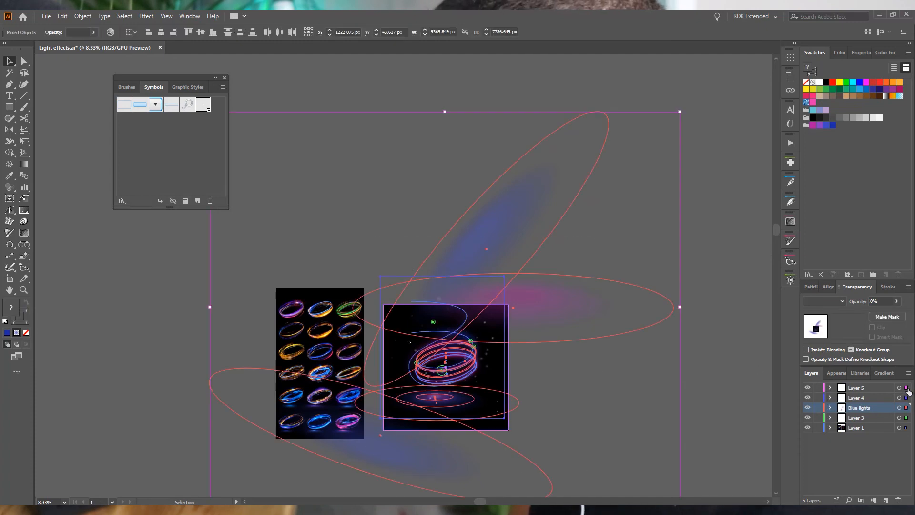
pyautogui.click(906, 388)
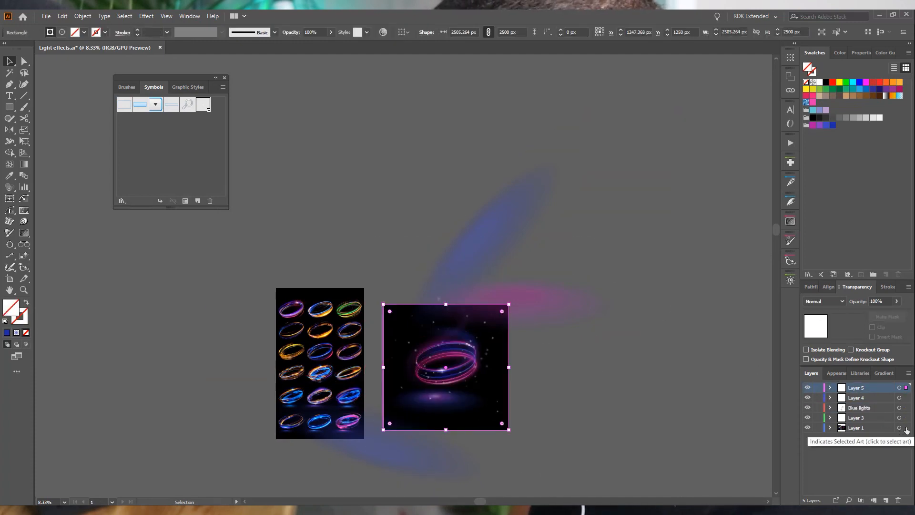
# - Select all artwork on the Blue lights layer, Layer 4, Layer 3 and Layer 1, and copy it
pyautogui.click(905, 407)
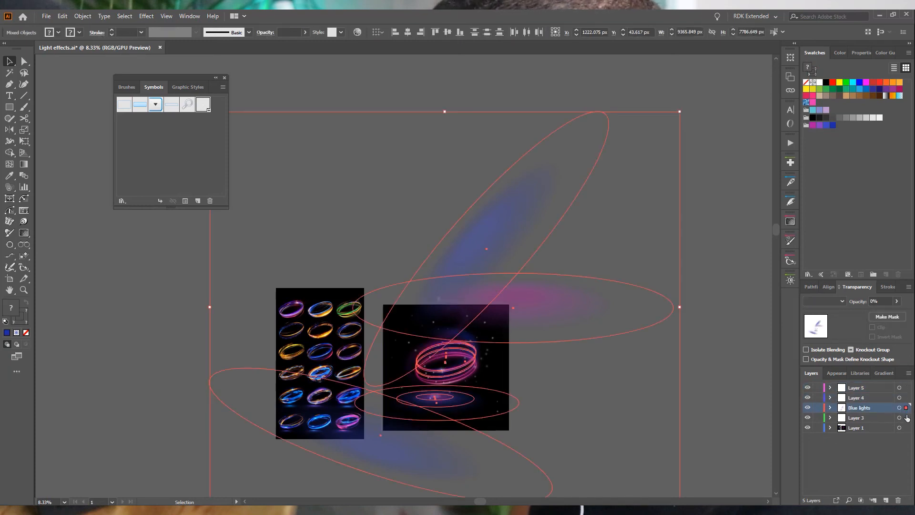
pyautogui.keyDown('shift'); pyautogui.click(906, 397); pyautogui.keyUp('shift')
pyautogui.keyDown('shift'); pyautogui.click(906, 418); pyautogui.keyUp('shift')
pyautogui.keyDown('shift'); pyautogui.click(906, 427); pyautogui.keyUp('shift')
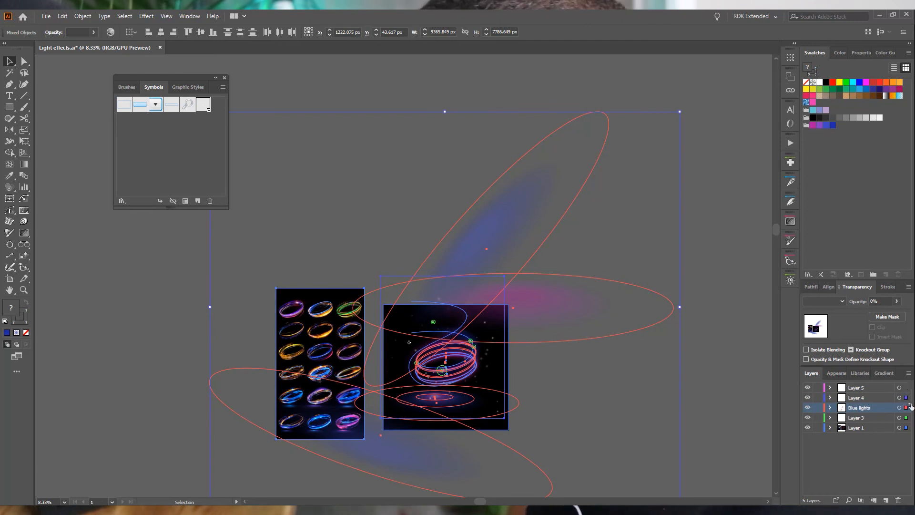
pyautogui.moveTo(906, 395); pyautogui.dragTo(905, 388)
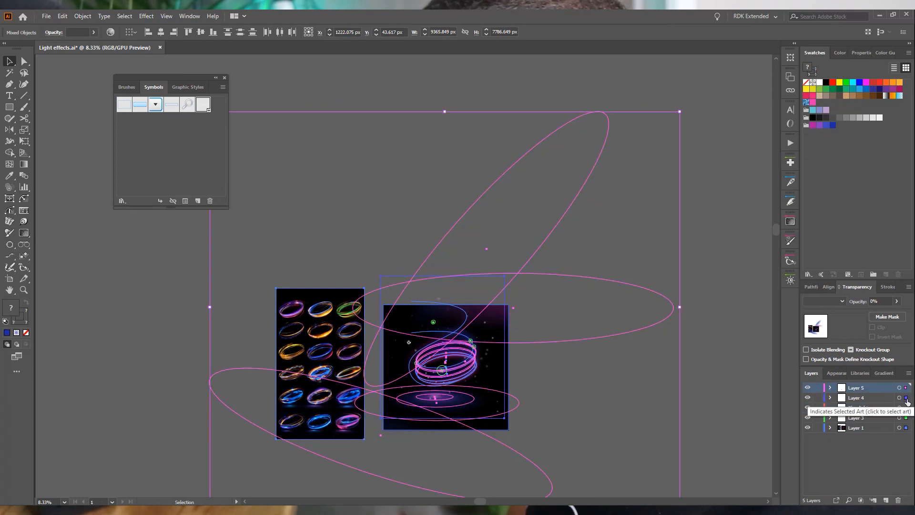
pyautogui.click(905, 398)
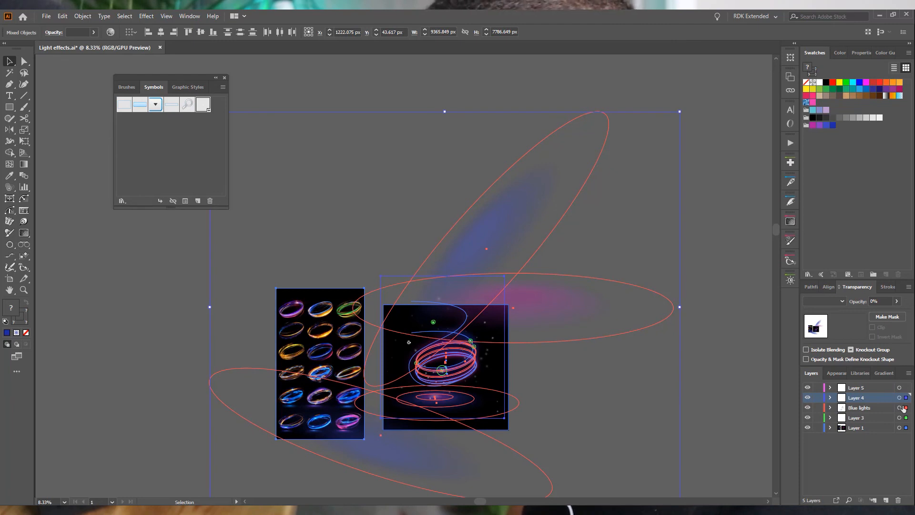
pyautogui.hotkey('ctrl', 'c')
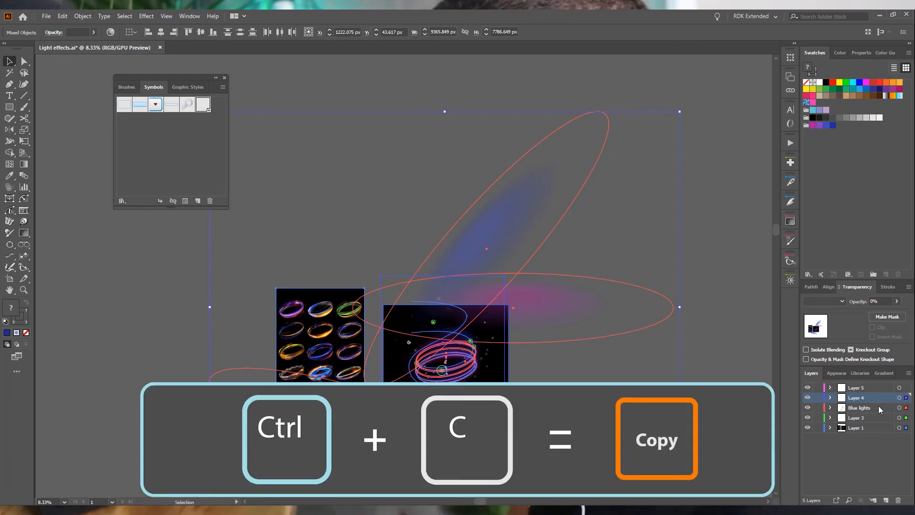
# - Hide all layers except Layer 5, paste the copied artwork in place inside Layer 5's clipping mask, and deselect it
pyautogui.click(899, 388)
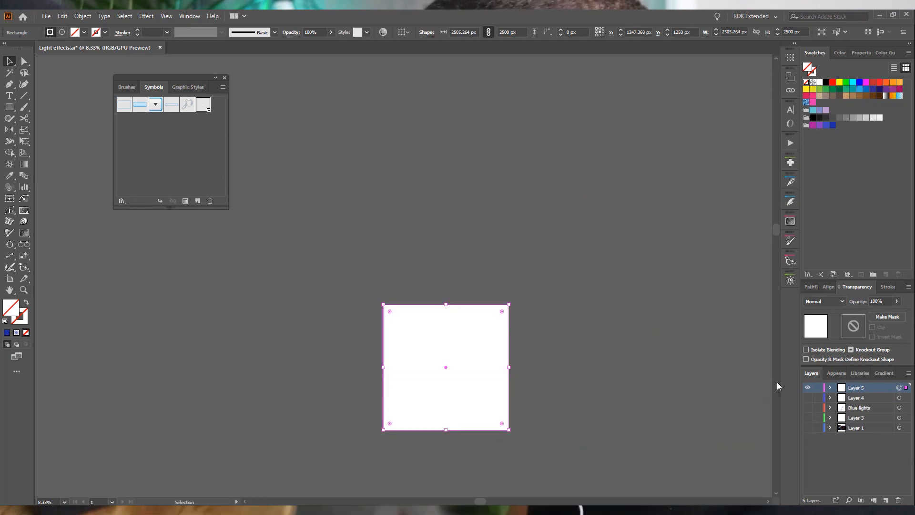
pyautogui.hotkey('ctrl', 'shift', 'v')
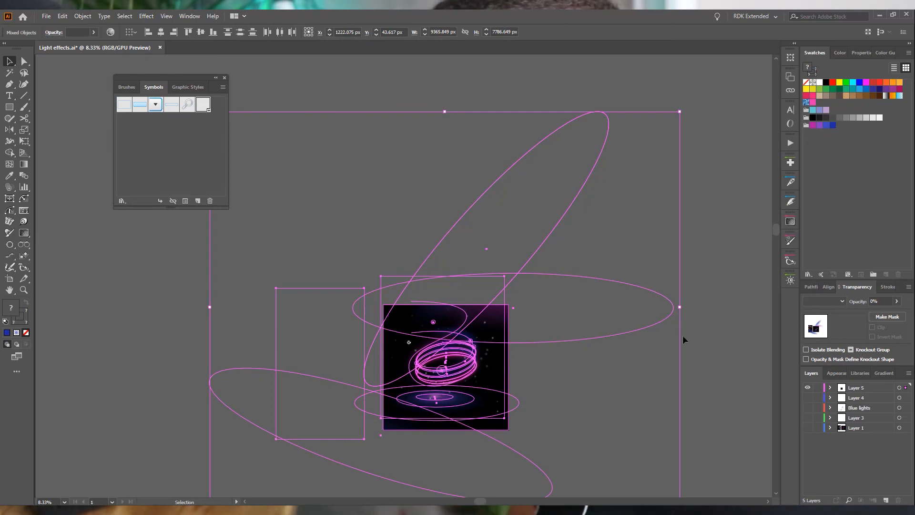
pyautogui.click(719, 333)
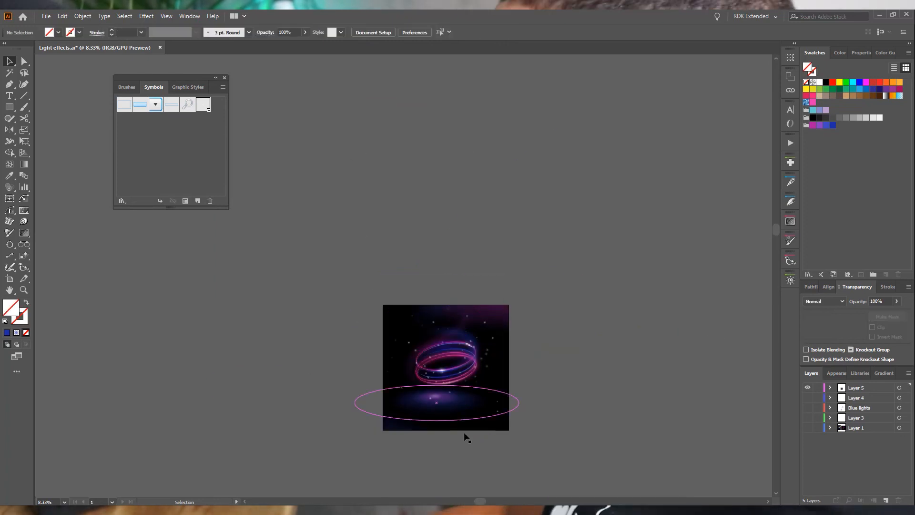
# - Hide the clipped Layer 5 and show Layer 4, Blue lights, Layer 3 and Layer 1 again
pyautogui.scroll(3, 470, 448)
pyautogui.moveTo(505, 260); pyautogui.dragTo(528, 362)
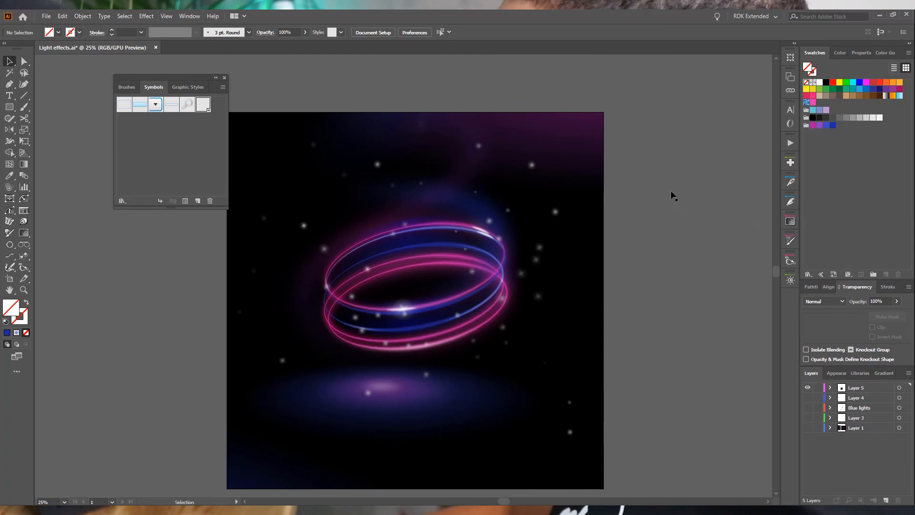
pyautogui.scroll(-1, 665, 301)
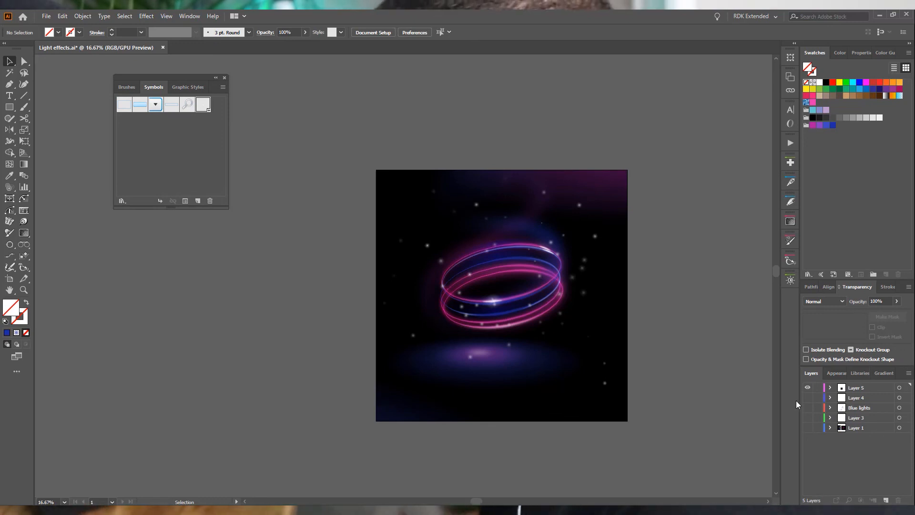
pyautogui.click(808, 388)
pyautogui.moveTo(805, 398); pyautogui.dragTo(816, 441)
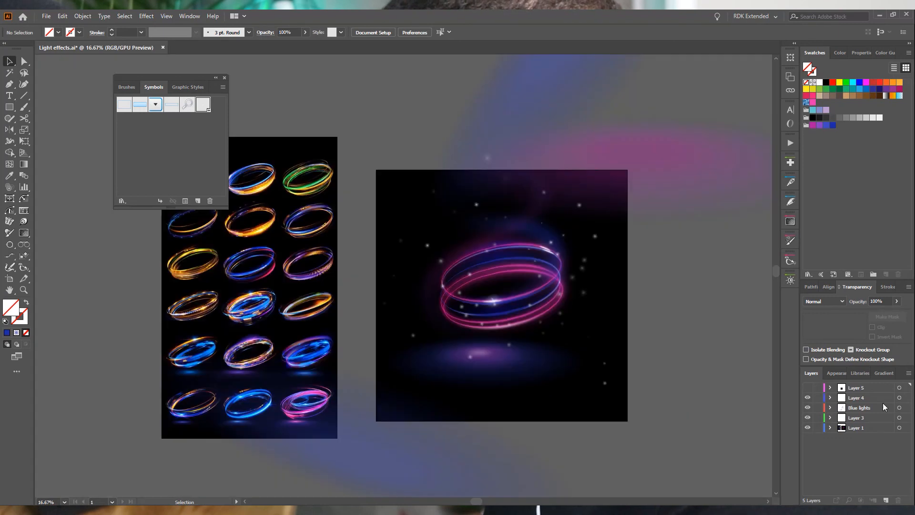
# - Move the reference image of light rings well away from the black square, and deselect it
pyautogui.scroll(-3, 344, 344)
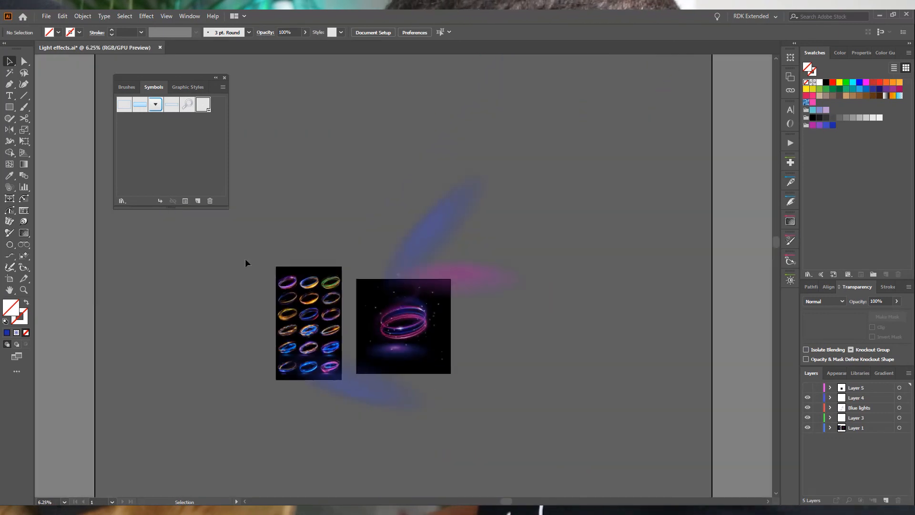
pyautogui.moveTo(303, 299); pyautogui.dragTo(146, 247)
pyautogui.click(268, 180)
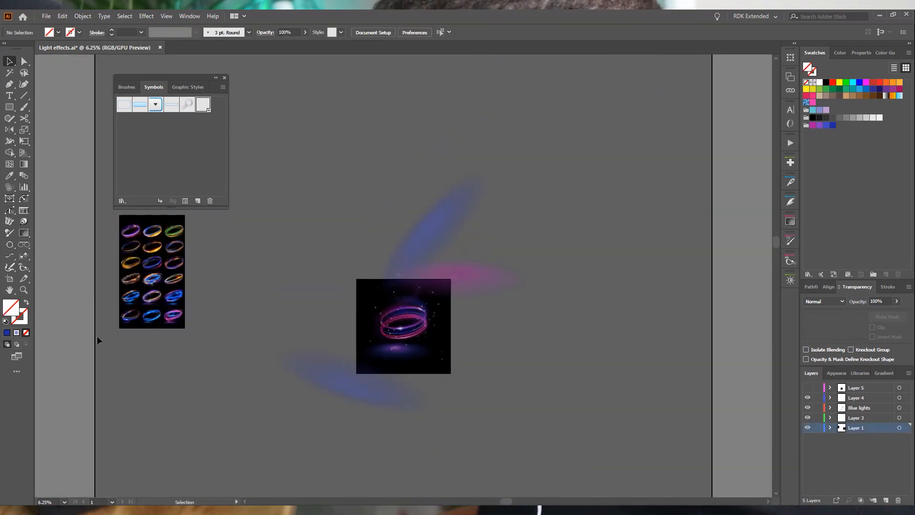
# - Resize the artboard to 1920 px wide and 1080 px high
pyautogui.click(10, 280)
pyautogui.doubleClick(10, 280)
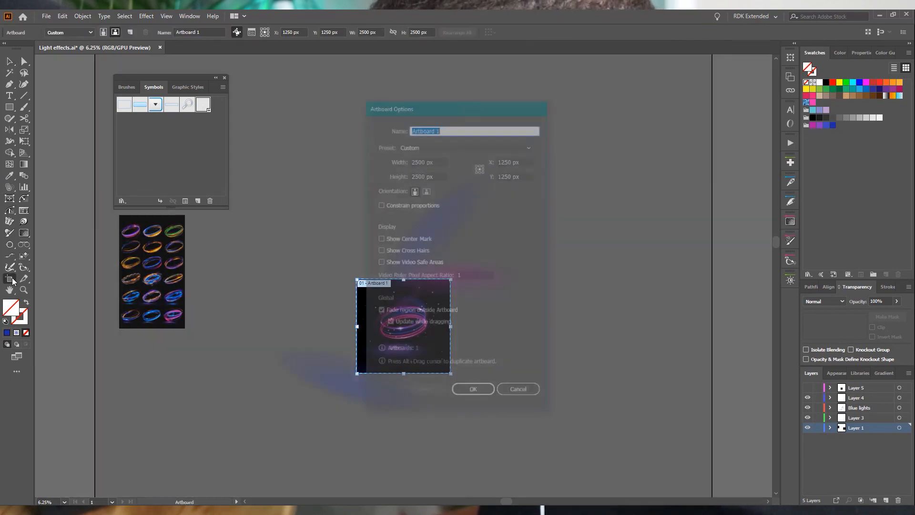
pyautogui.moveTo(425, 160); pyautogui.dragTo(411, 160)
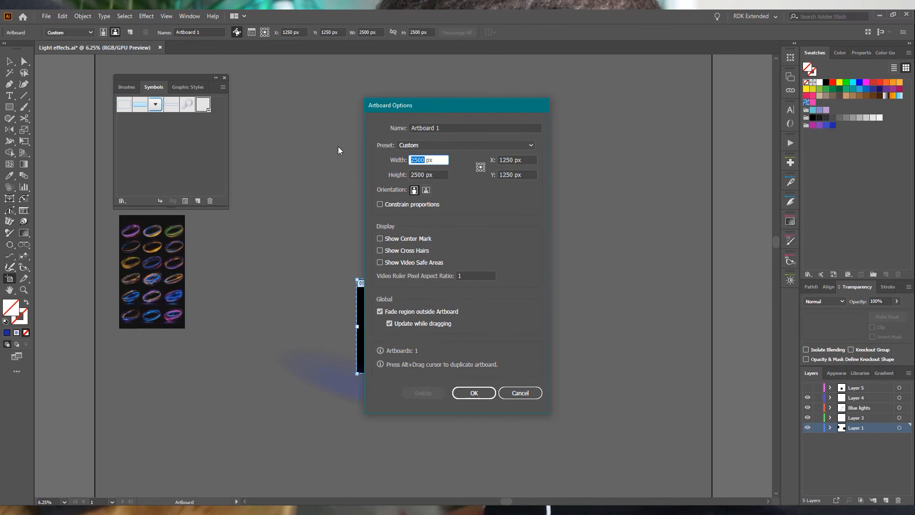
pyautogui.write('1921')
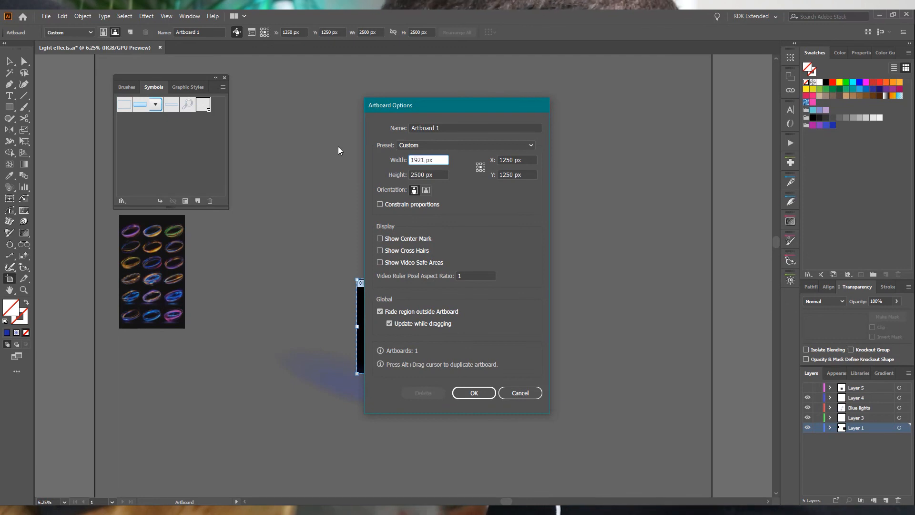
pyautogui.press('BackSpace')
pyautogui.write('0')
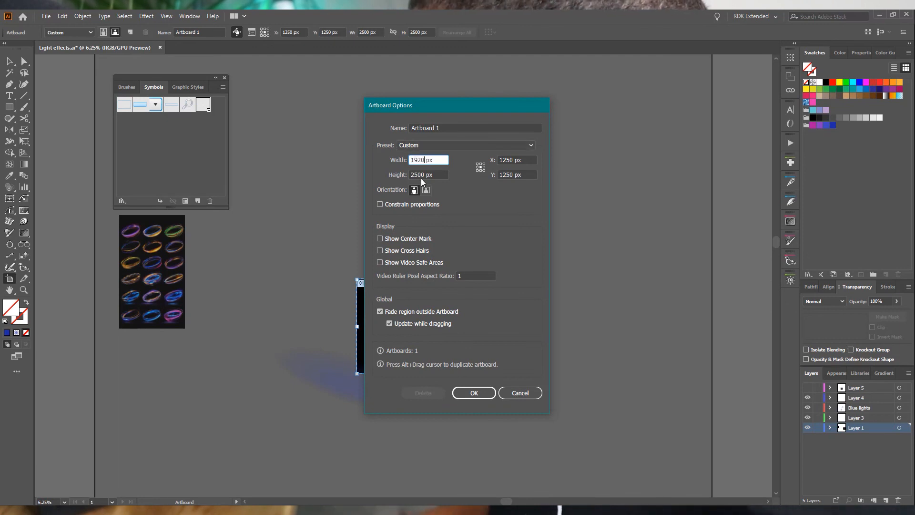
pyautogui.moveTo(425, 175); pyautogui.dragTo(410, 175)
pyautogui.write('1080')
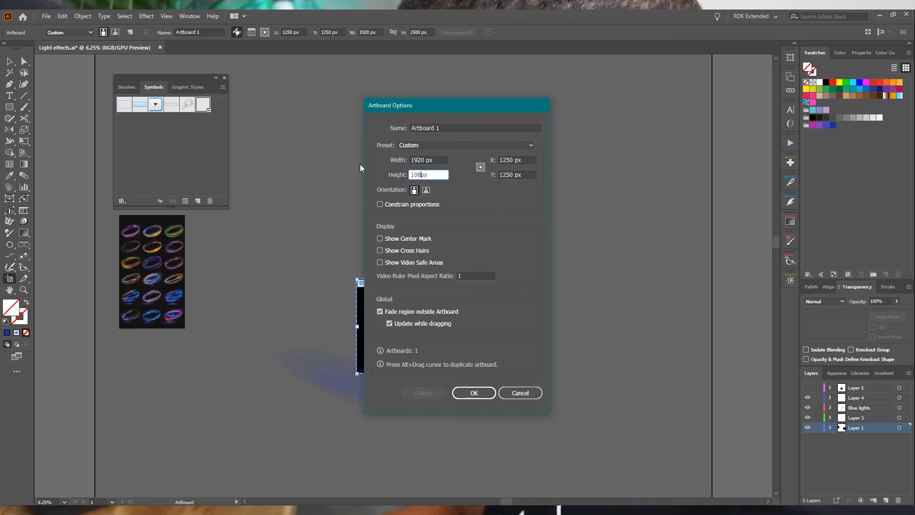
pyautogui.click(474, 393)
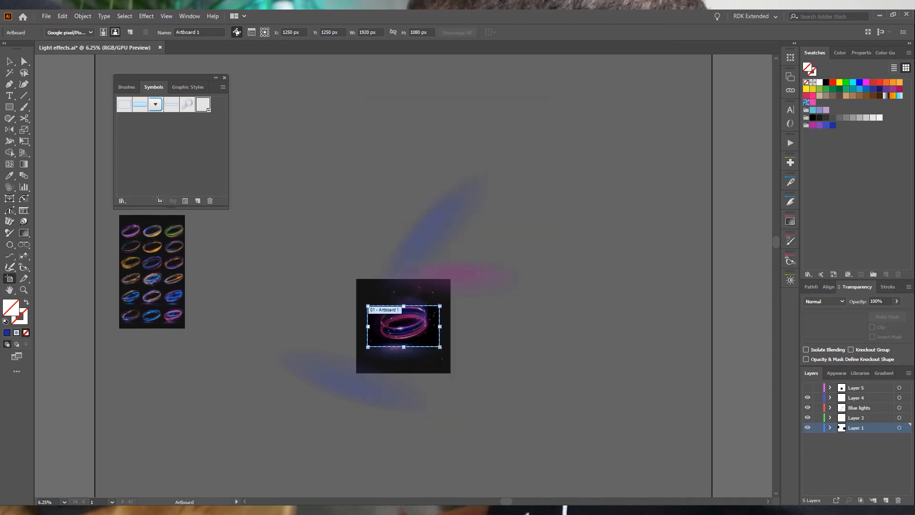
# - Enlarge the artboard proportionally from its lower-right corner to about 3727 × 2097 px and leave artboard editing
pyautogui.scroll(1, 401, 363)
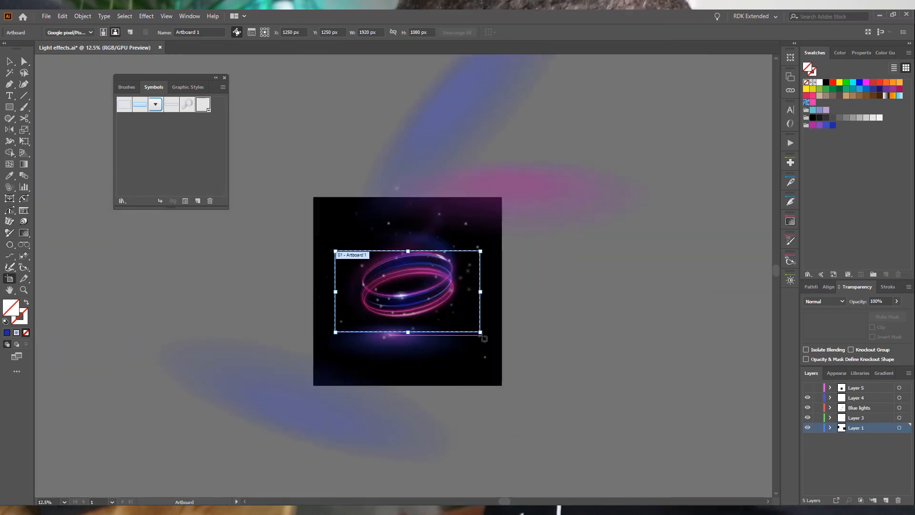
pyautogui.moveTo(480, 333); pyautogui.dragTo(562, 408)
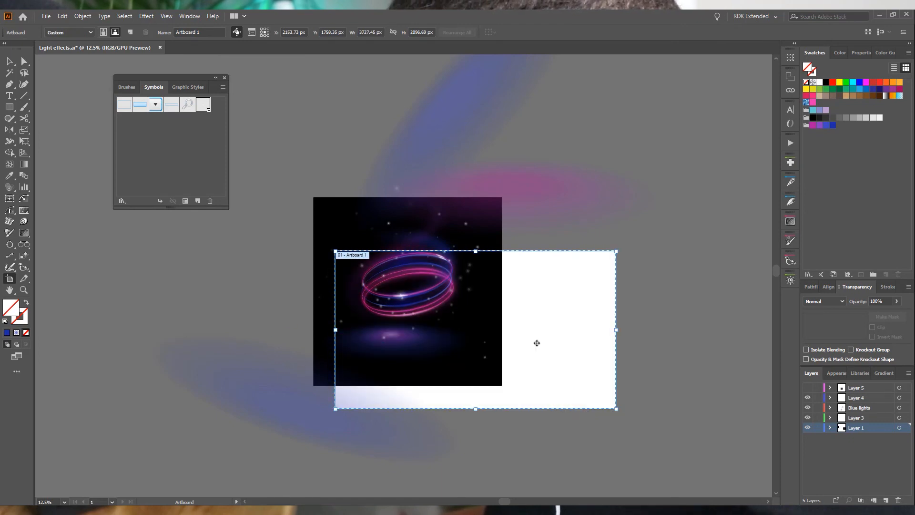
pyautogui.moveTo(545, 365)
pyautogui.mouseDown()
pyautogui.moveTo(517, 338)
pyautogui.moveTo(547, 350)
pyautogui.mouseUp()
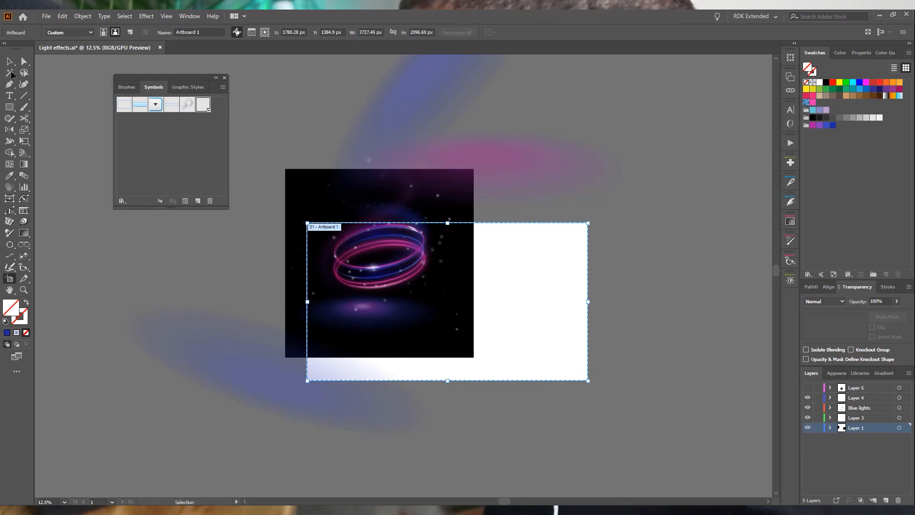
pyautogui.hotkey('ctrl', 'z')
pyautogui.press('Escape')
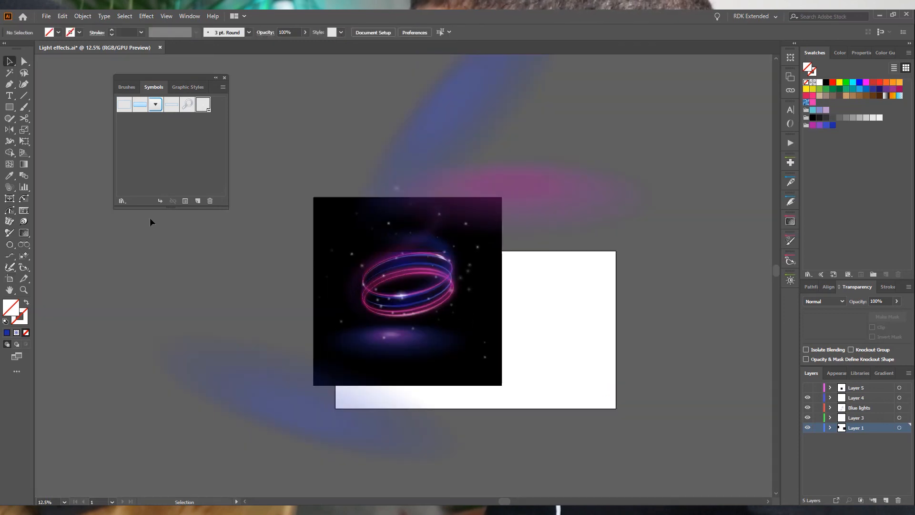
# - Move all visible artwork about 941 px right and 693 px down so it sits centred on the artboard, and deselect it
pyautogui.hotkey('ctrl', 'a')
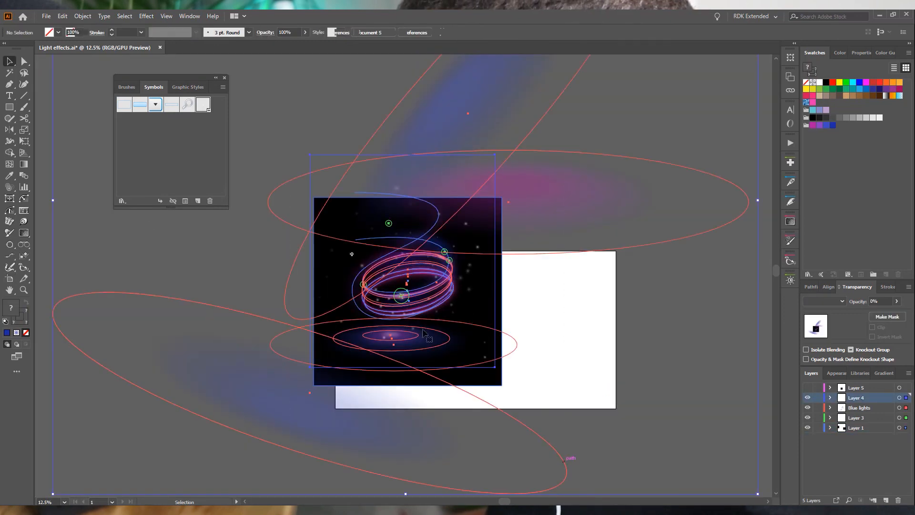
pyautogui.moveTo(429, 314); pyautogui.dragTo(486, 355)
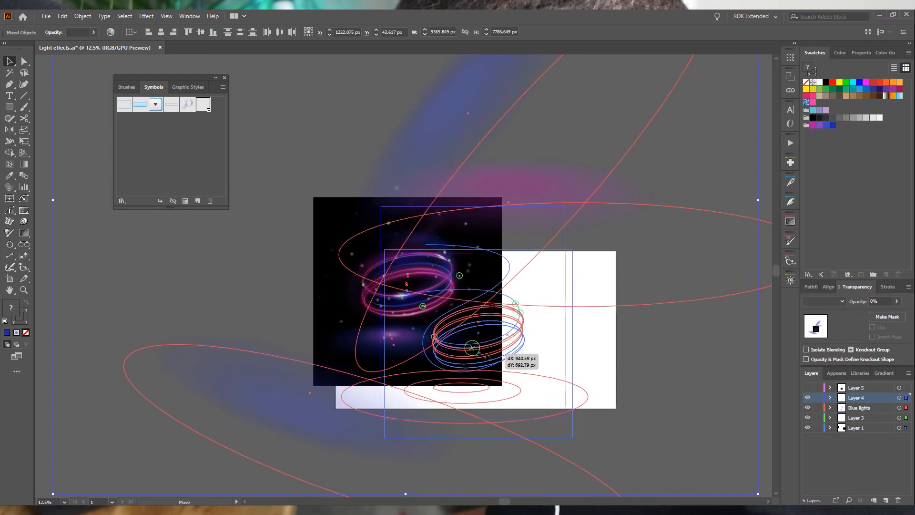
pyautogui.hotkey('ctrl', 'z')
pyautogui.click(680, 358)
# - Stretch the black square on both sides to span the artboard's width and raise its lower edge slightly
pyautogui.click(572, 344)
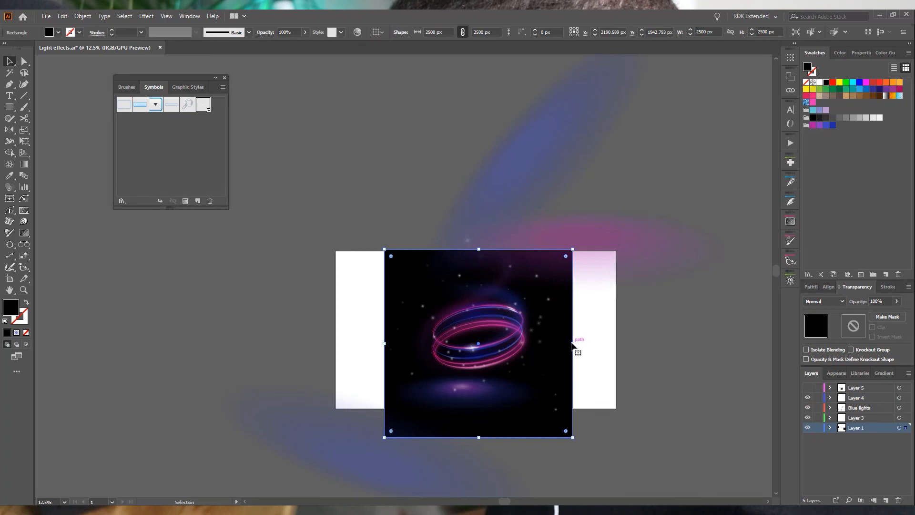
pyautogui.moveTo(586, 344); pyautogui.dragTo(636, 344)
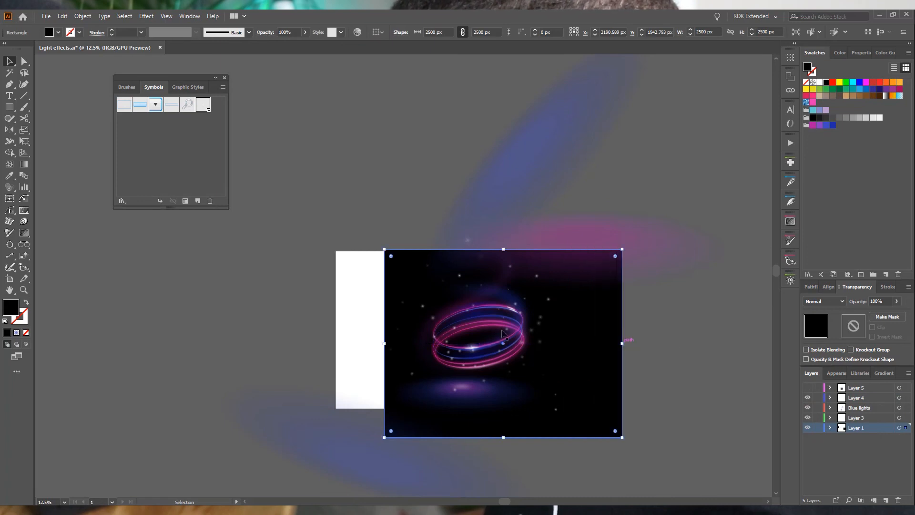
pyautogui.moveTo(385, 343); pyautogui.dragTo(335, 343)
pyautogui.click(365, 120)
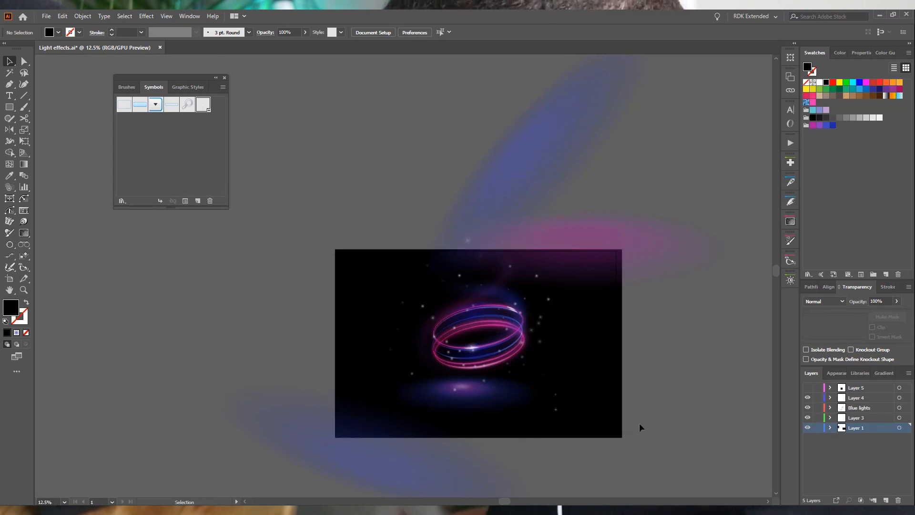
pyautogui.click(448, 431)
pyautogui.moveTo(478, 437)
pyautogui.mouseDown()
pyautogui.moveTo(481, 421)
pyautogui.moveTo(479, 431)
pyautogui.mouseUp()
pyautogui.click(662, 298)
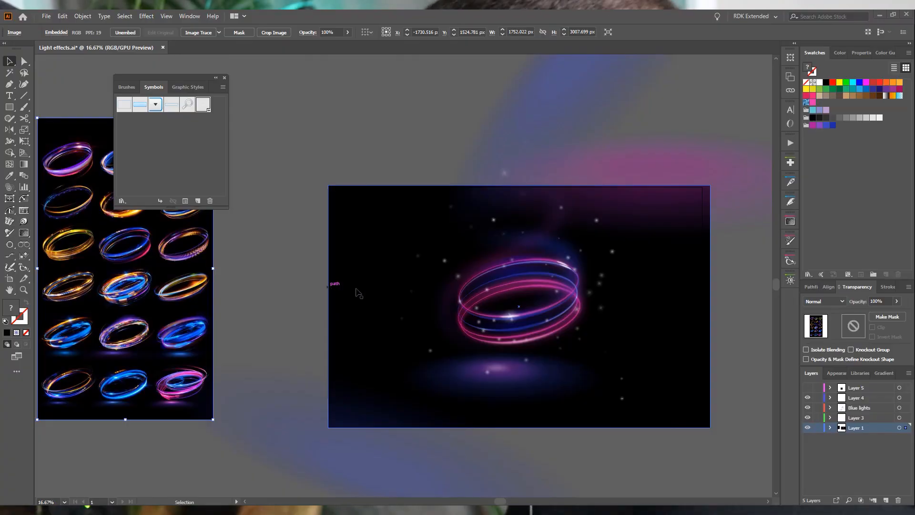
# - Add a new layer above Layer 4, place it just below the Blue lights layer, and check Layer 4's and Blue lights' contents
pyautogui.click(857, 398)
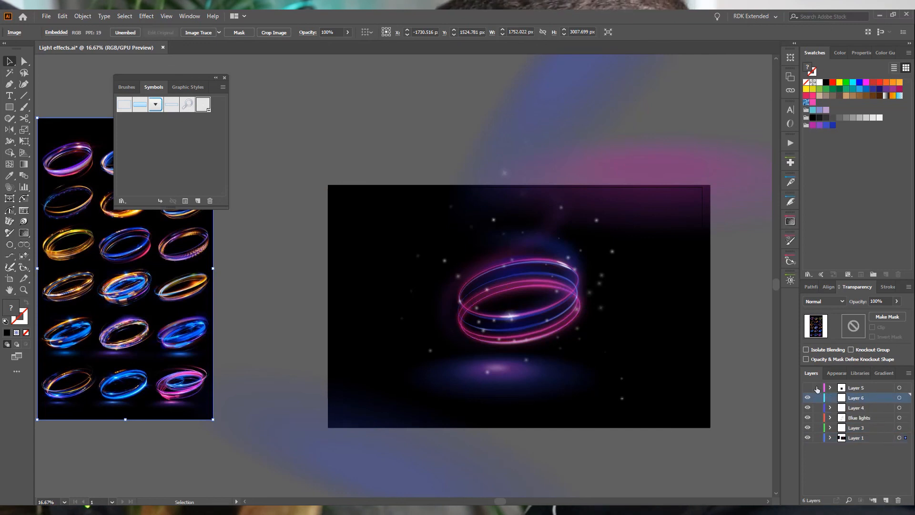
pyautogui.scroll(2, 572, 300)
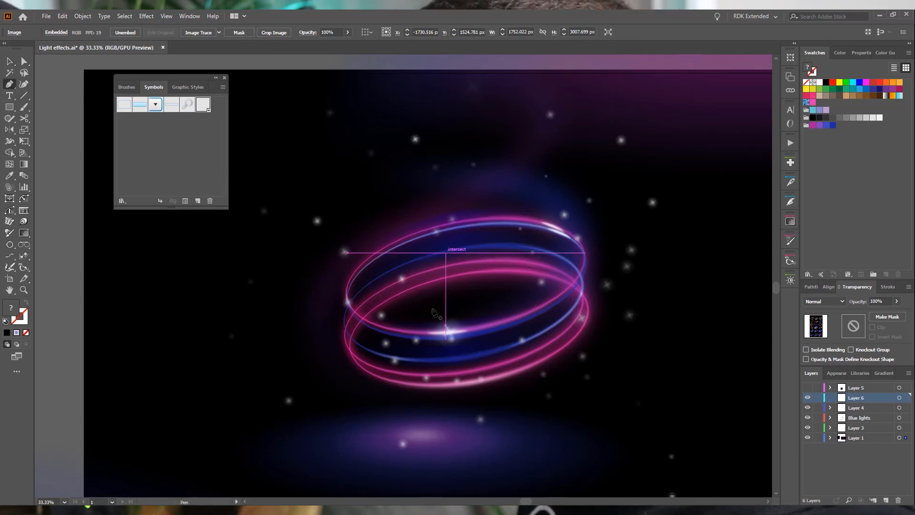
pyautogui.scroll(1, 388, 319)
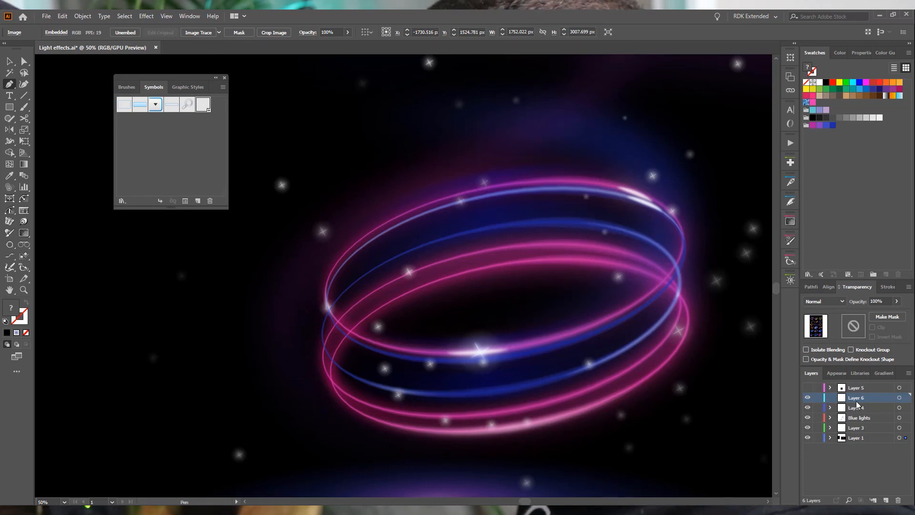
pyautogui.click(807, 408)
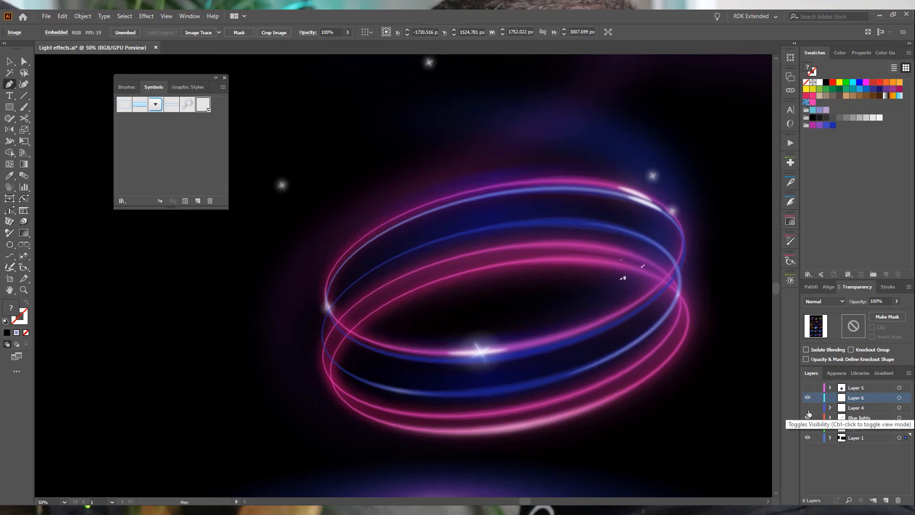
pyautogui.moveTo(848, 404); pyautogui.dragTo(850, 423)
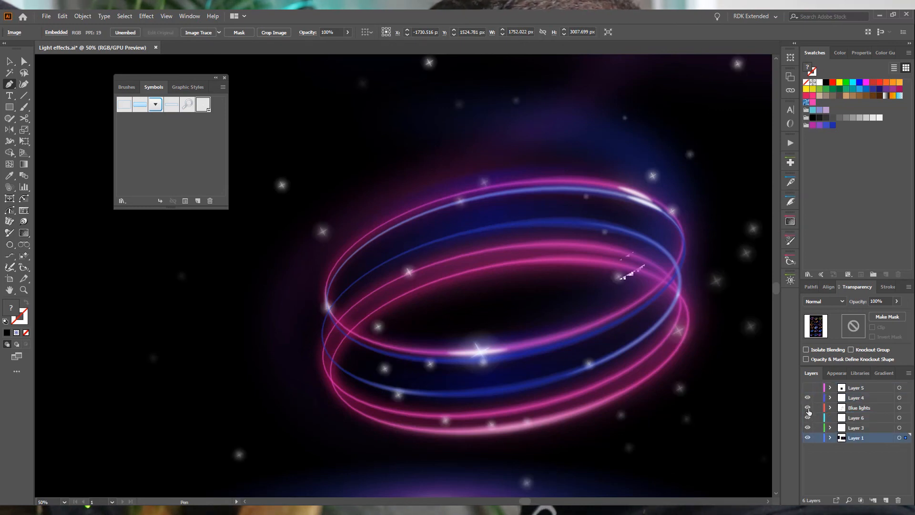
pyautogui.click(807, 408)
pyautogui.click(808, 408)
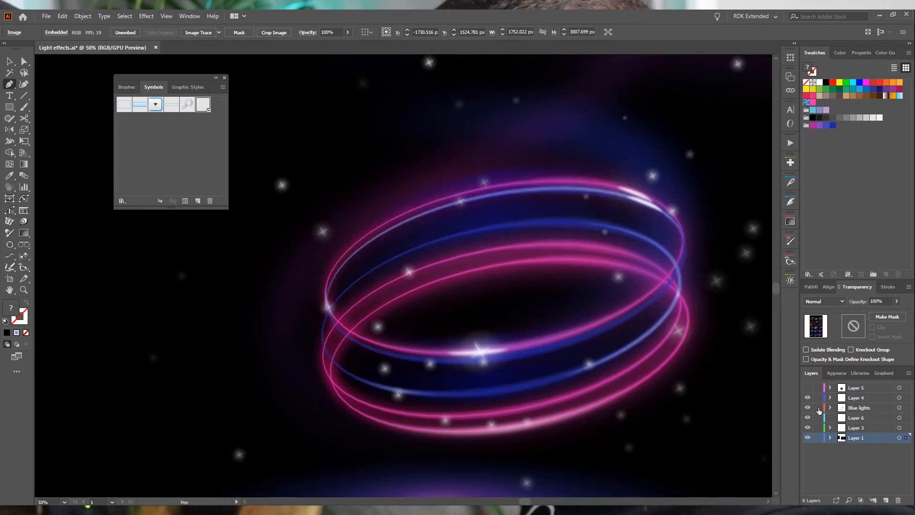
# - On Layer 6, draw a closed crescent with the Pen tool along the left curve of the pink rings
pyautogui.click(853, 418)
pyautogui.click(900, 417)
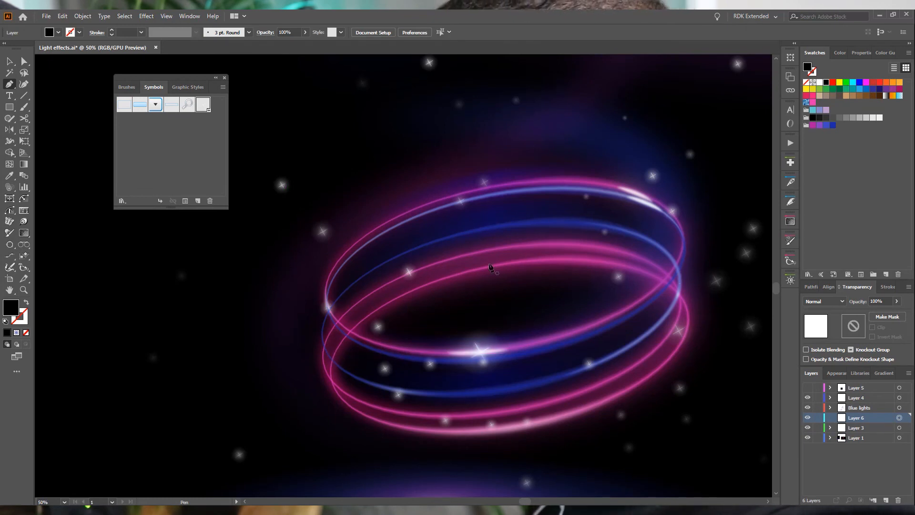
pyautogui.click(337, 382)
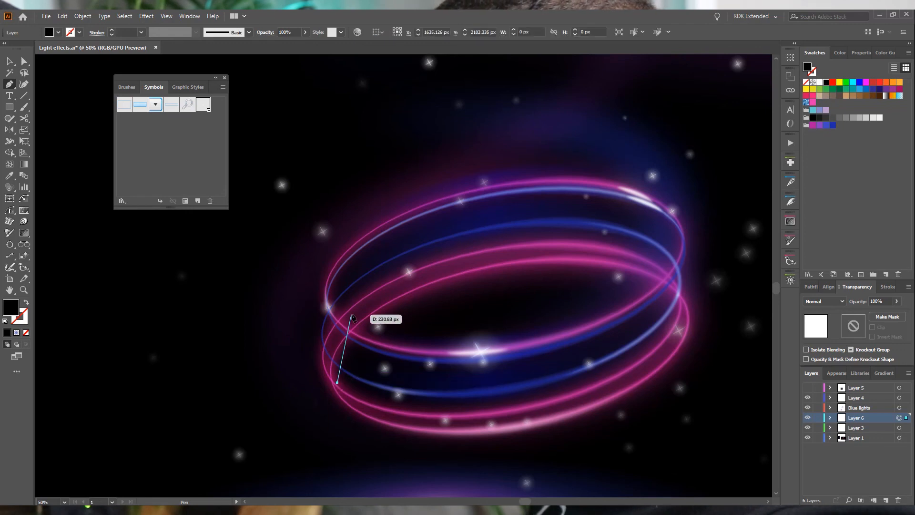
pyautogui.moveTo(357, 303); pyautogui.dragTo(413, 249)
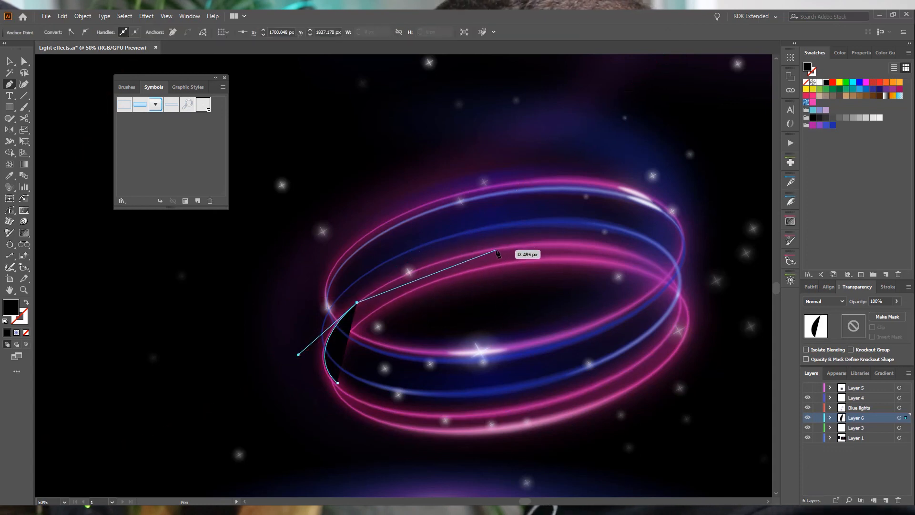
pyautogui.moveTo(556, 246); pyautogui.dragTo(568, 244)
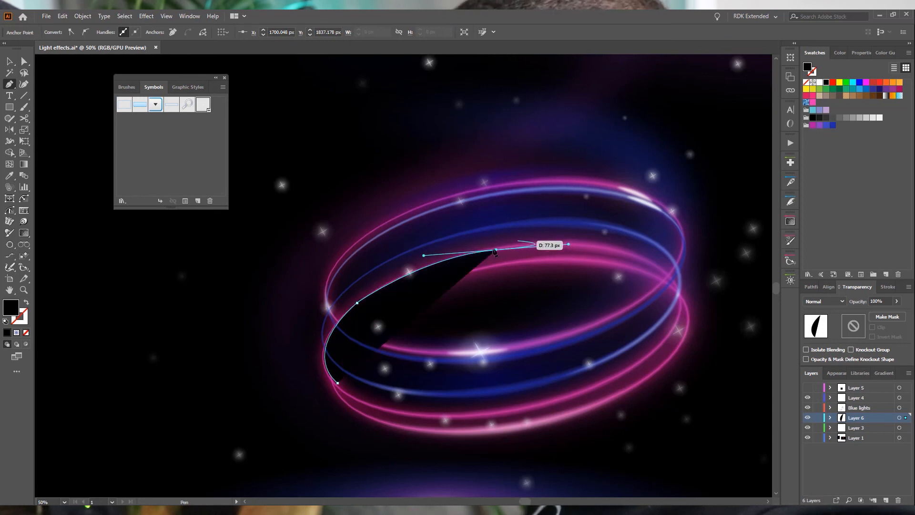
pyautogui.click(541, 247)
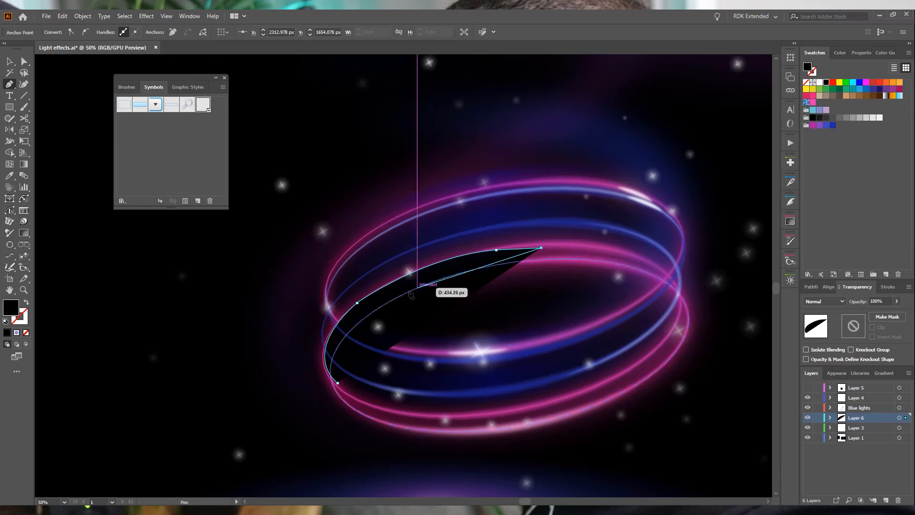
pyautogui.moveTo(404, 296); pyautogui.dragTo(376, 311)
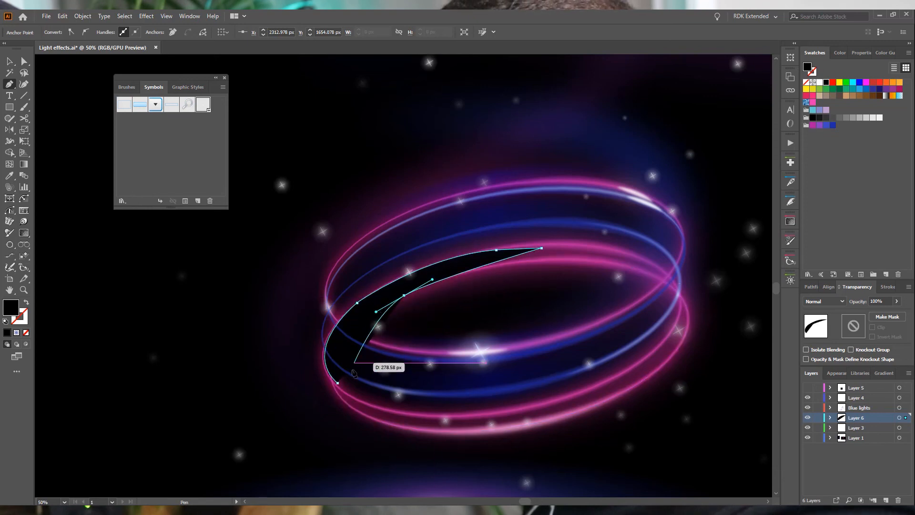
pyautogui.moveTo(357, 390); pyautogui.dragTo(375, 429)
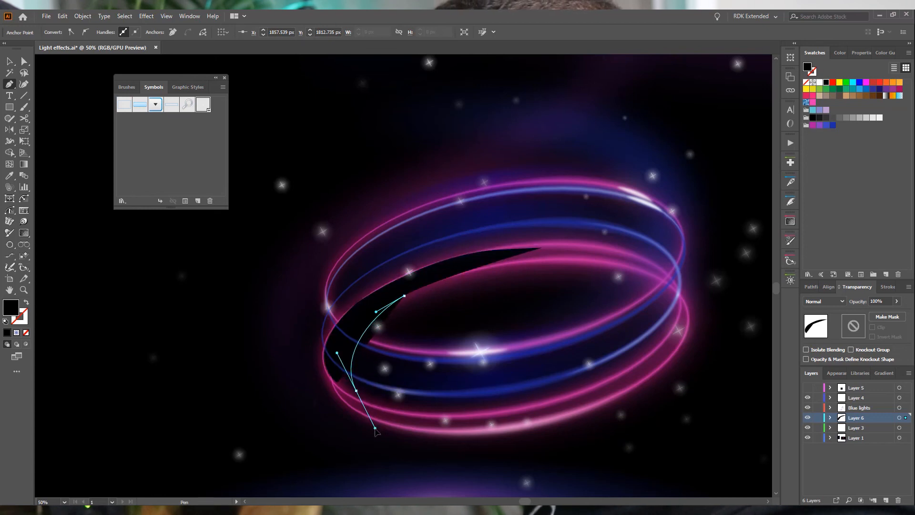
pyautogui.click(363, 400)
pyautogui.moveTo(337, 383); pyautogui.dragTo(332, 379)
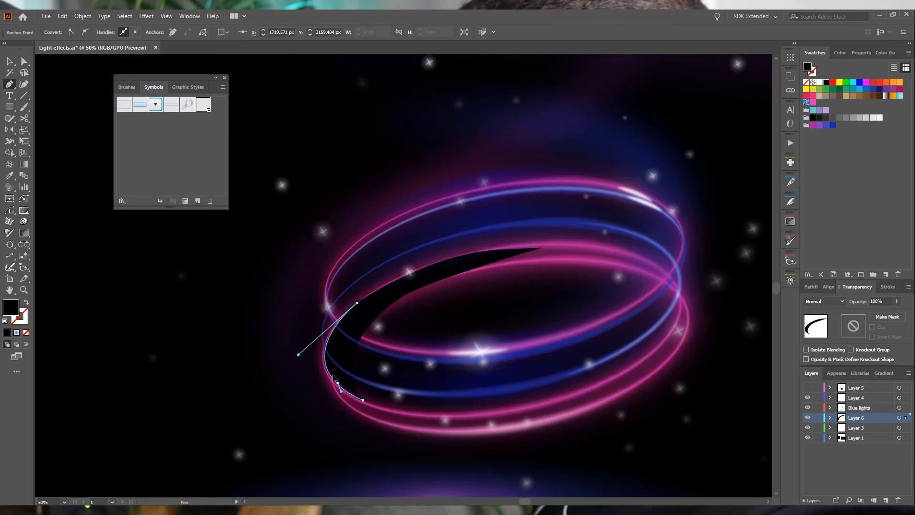
# - Fill the crescent with the white-to-black linear gradient and recolour its white stop to black
pyautogui.click(886, 95)
pyautogui.click(858, 373)
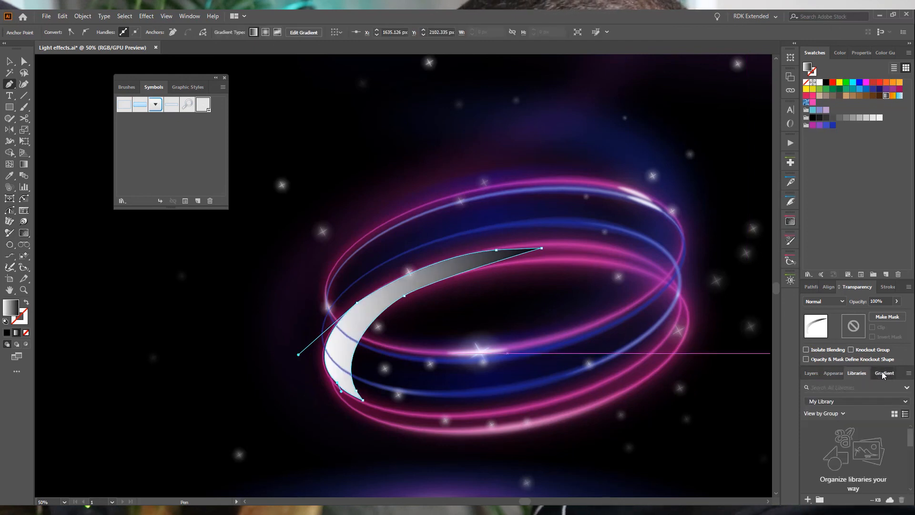
pyautogui.click(884, 377)
pyautogui.doubleClick(807, 473)
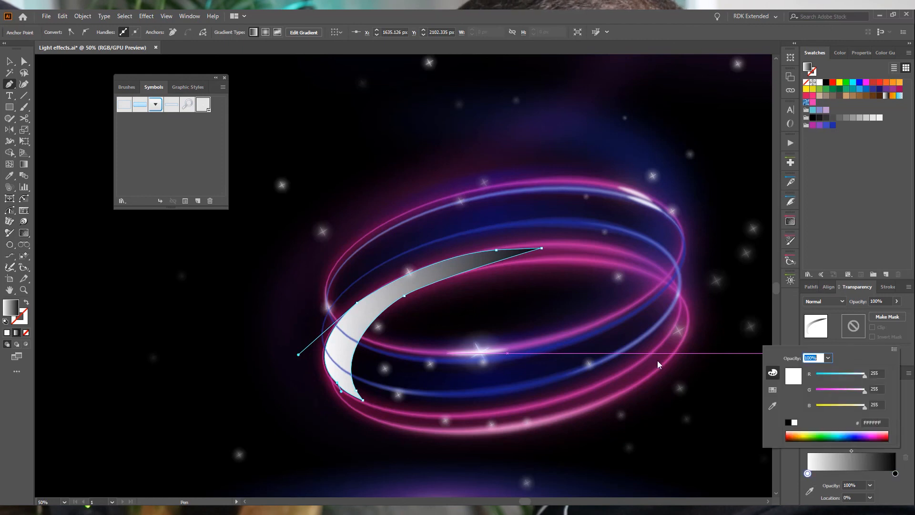
pyautogui.click(789, 423)
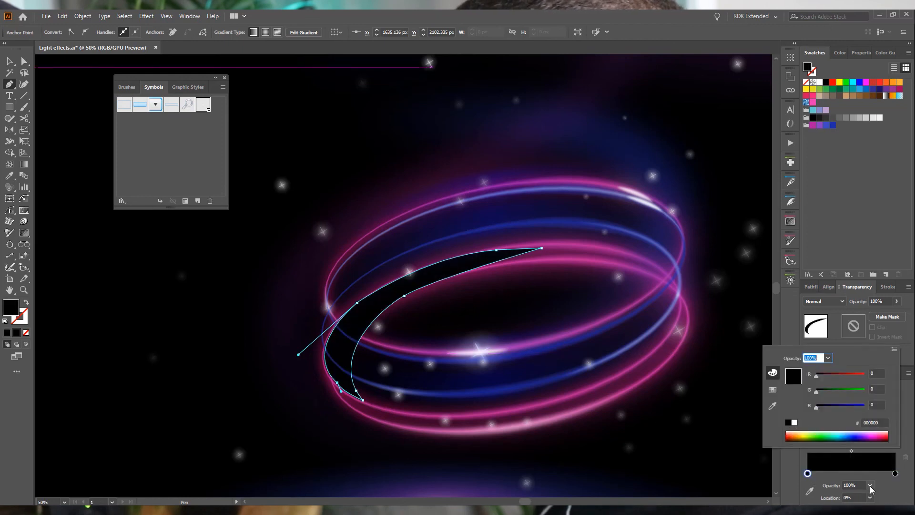
# - Set the crescent gradient's first black stop to 0% opacity and its end stop to 40% opacity
pyautogui.click(870, 485)
pyautogui.click(870, 485)
pyautogui.click(883, 372)
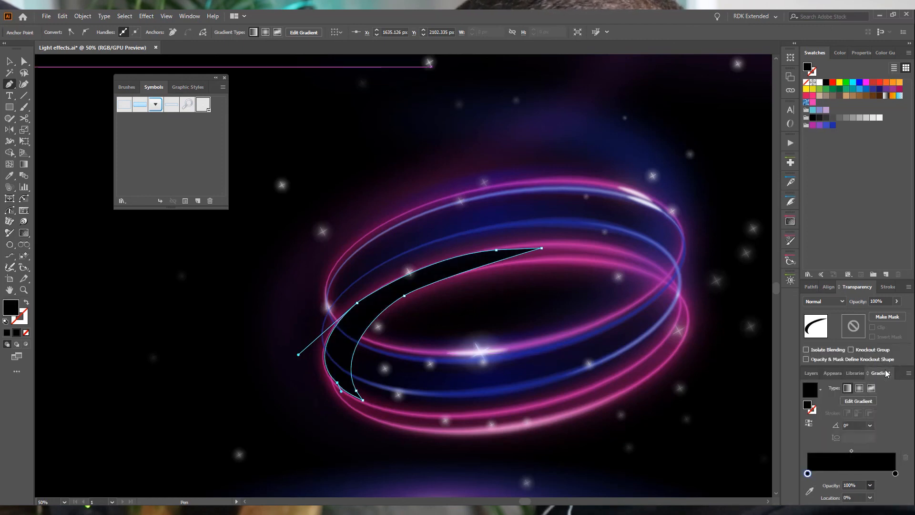
pyautogui.click(895, 473)
pyautogui.click(870, 485)
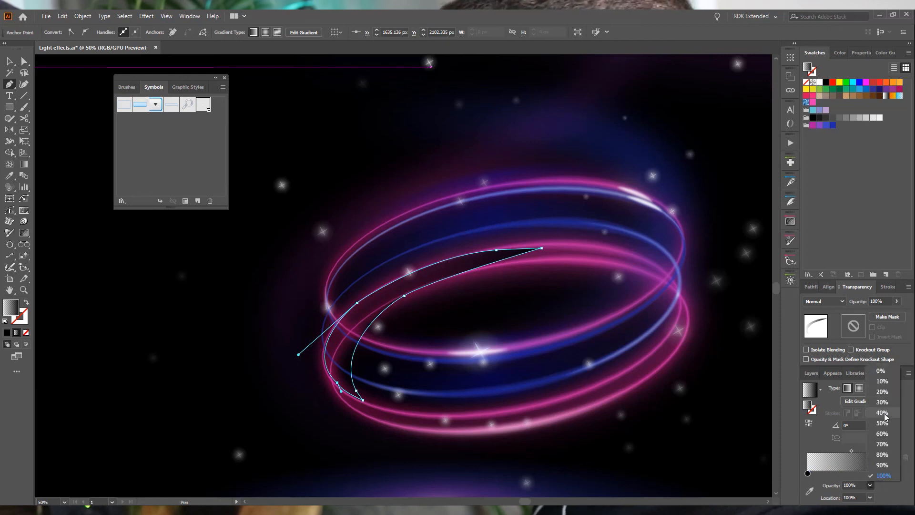
pyautogui.click(882, 414)
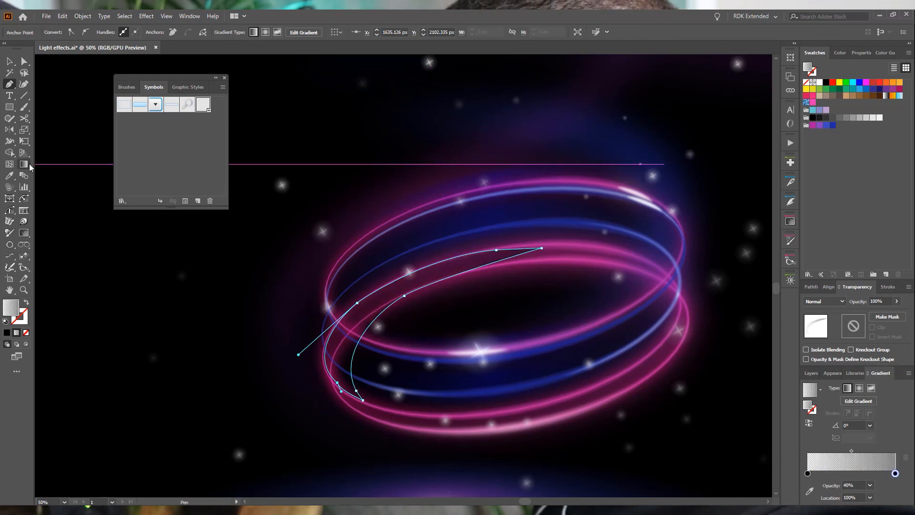
# - Redirect the crescent's gradient to about 157.6°, darkest at its upper-left edge, and move the transparent stop to about 35%
pyautogui.press('g')
pyautogui.moveTo(359, 260); pyautogui.dragTo(440, 316)
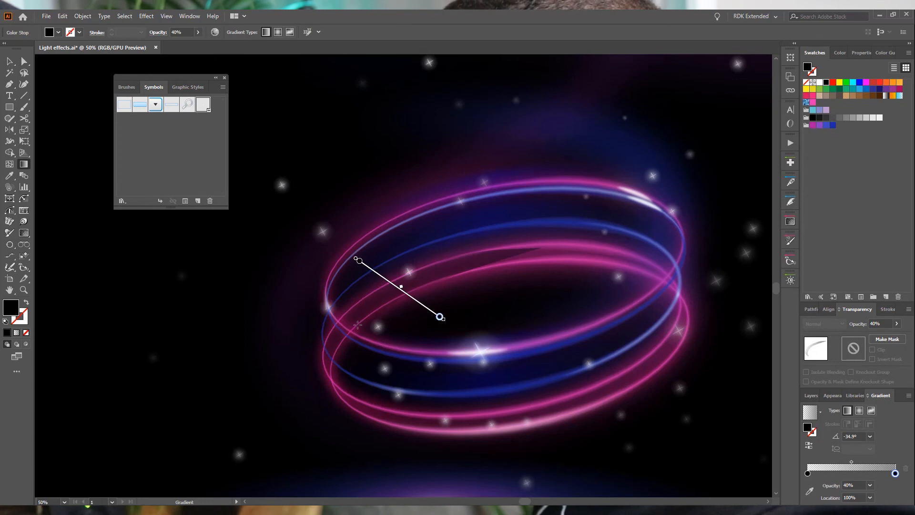
pyautogui.moveTo(373, 290); pyautogui.dragTo(439, 318)
pyautogui.moveTo(382, 326); pyautogui.dragTo(323, 279)
pyautogui.moveTo(489, 326)
pyautogui.mouseDown()
pyautogui.moveTo(410, 280)
pyautogui.moveTo(383, 228)
pyautogui.mouseUp()
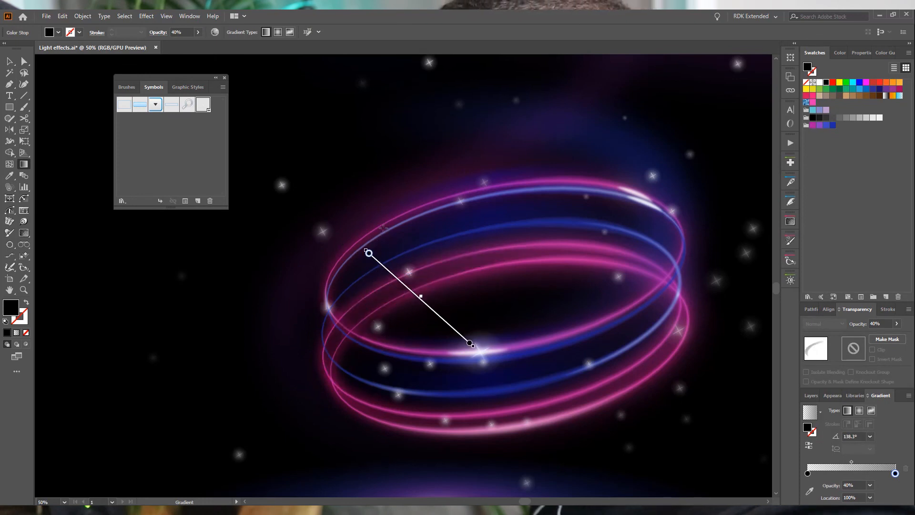
pyautogui.moveTo(443, 253)
pyautogui.mouseDown()
pyautogui.moveTo(425, 333)
pyautogui.moveTo(429, 312)
pyautogui.moveTo(380, 294)
pyautogui.mouseUp()
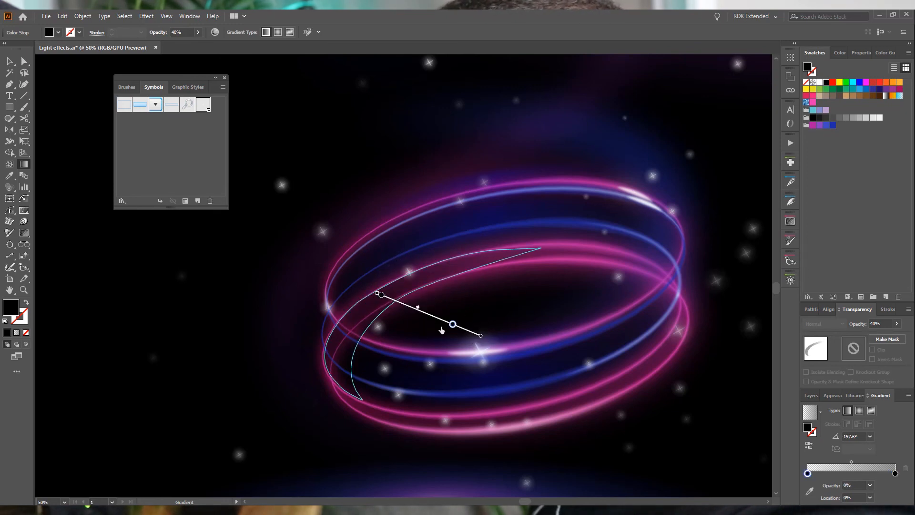
pyautogui.click(425, 313)
pyautogui.moveTo(442, 321); pyautogui.dragTo(443, 319)
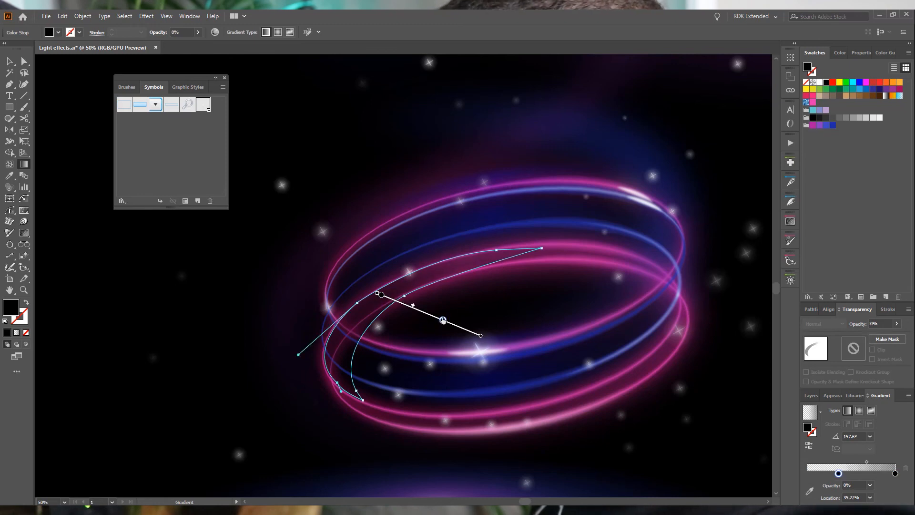
# - Deselect the crescent, check the shading against the whole artwork, and lock the Blue lights layer
pyautogui.click(11, 62)
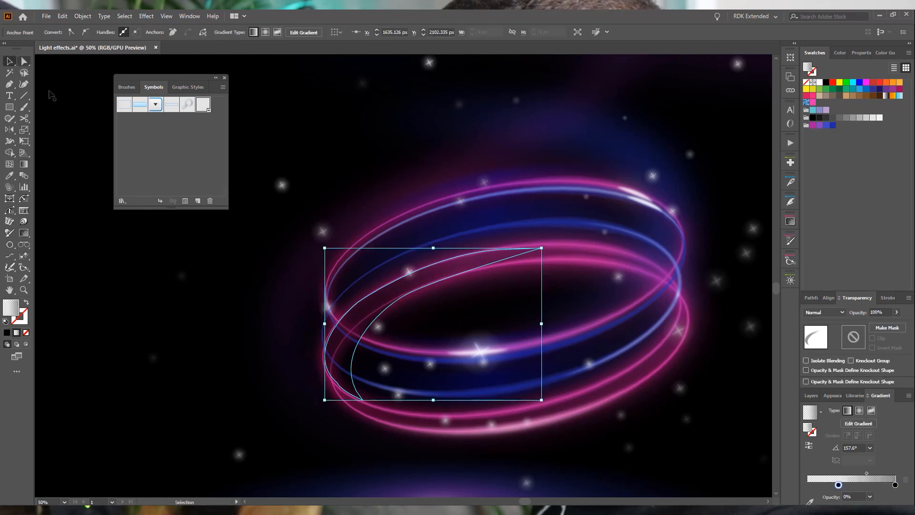
pyautogui.click(208, 295)
pyautogui.scroll(-2, 316, 418)
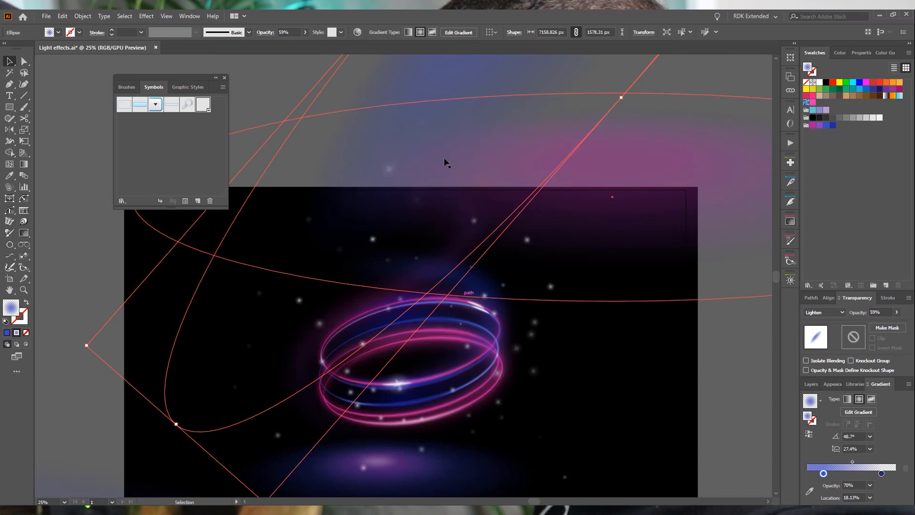
pyautogui.click(729, 367)
pyautogui.keyDown('alt'); pyautogui.scroll(3, 314, 380); pyautogui.keyUp('alt')
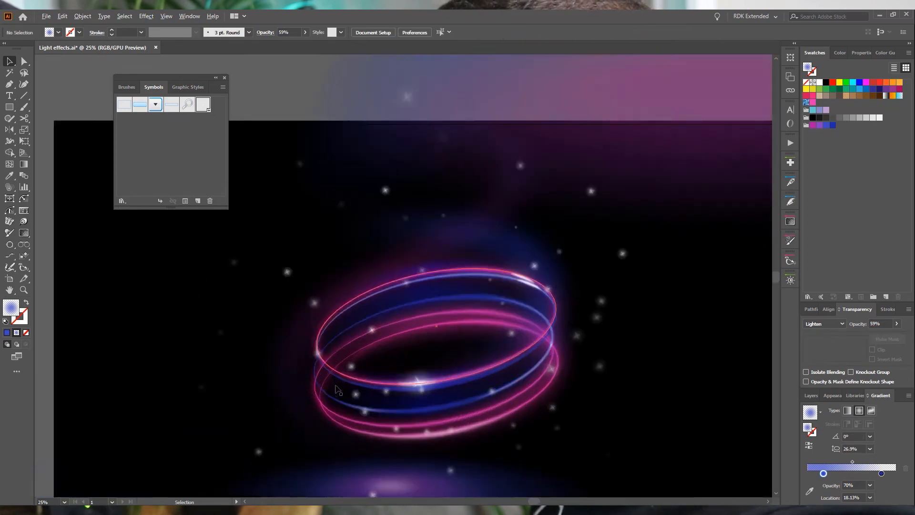
pyautogui.click(324, 397)
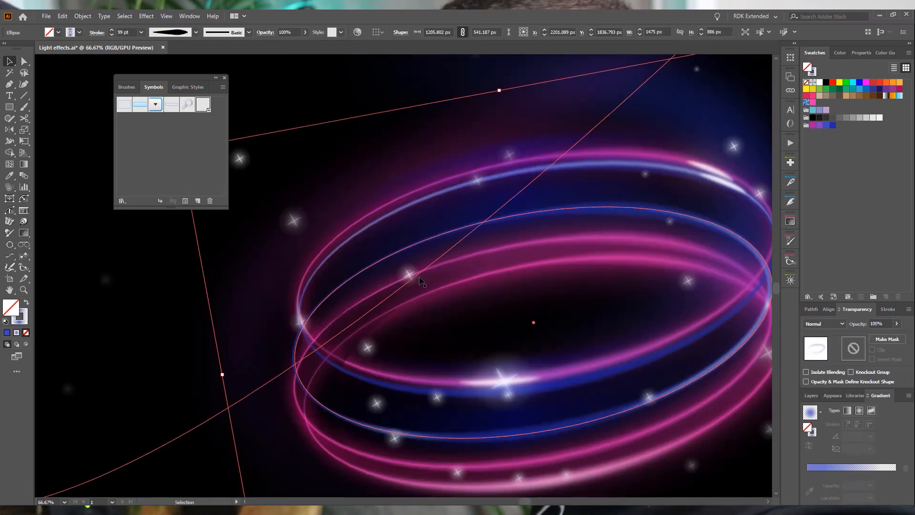
pyautogui.keyDown('alt'); pyautogui.scroll(-2, 331, 448); pyautogui.keyUp('alt')
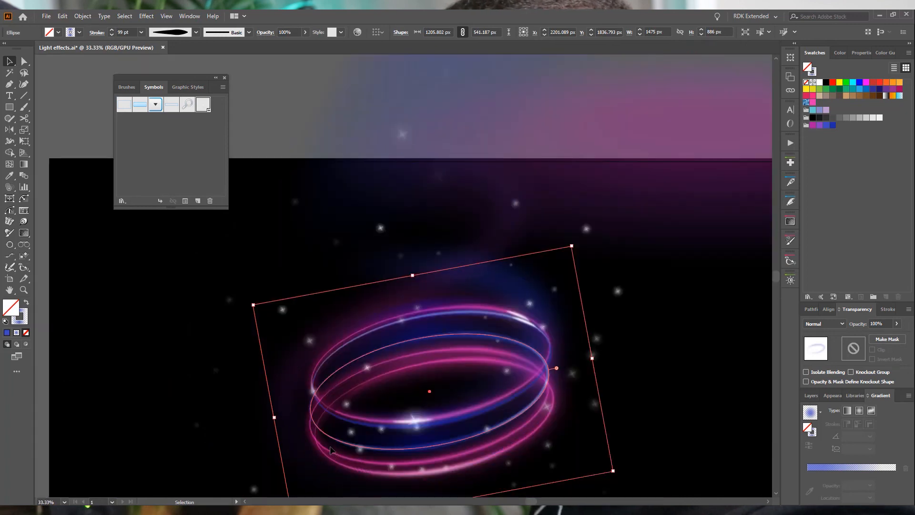
pyautogui.click(811, 395)
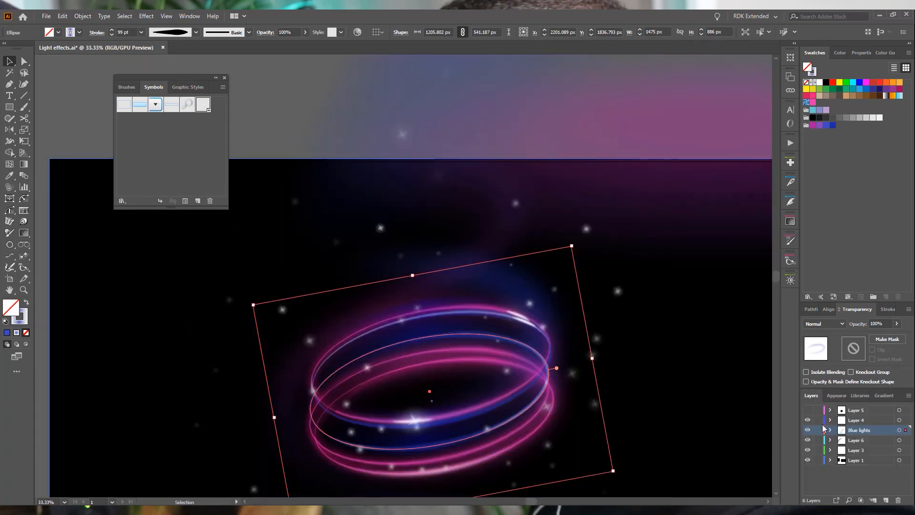
pyautogui.click(817, 430)
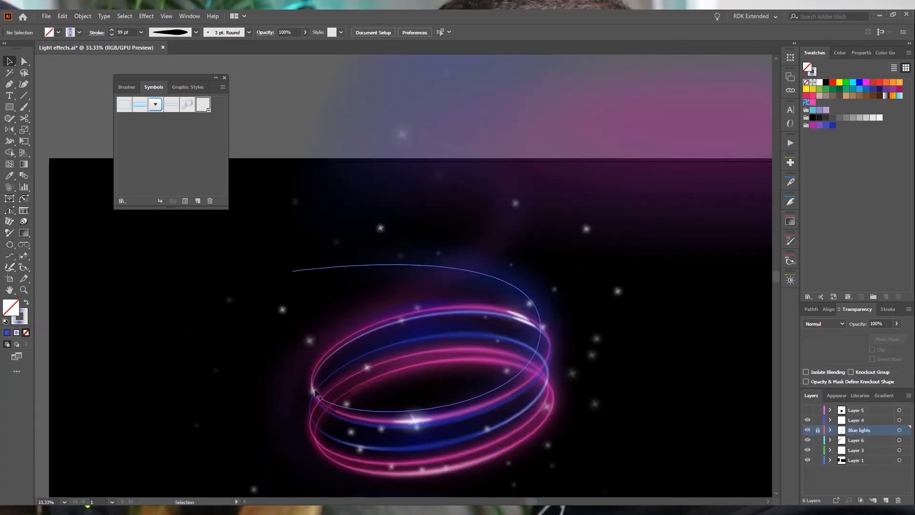
# - On Layer 4, draw a narrow curved shape with the Pen tool over the right end of the two upper pink bands
pyautogui.click(329, 427)
pyautogui.scroll(3, 334, 451)
pyautogui.scroll(-4, 333, 413)
pyautogui.click(385, 184)
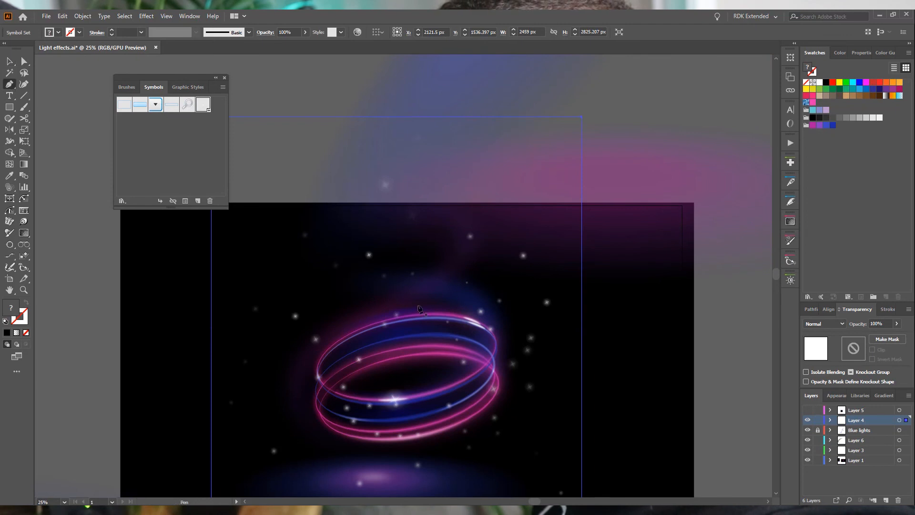
pyautogui.scroll(2, 448, 367)
pyautogui.click(425, 326)
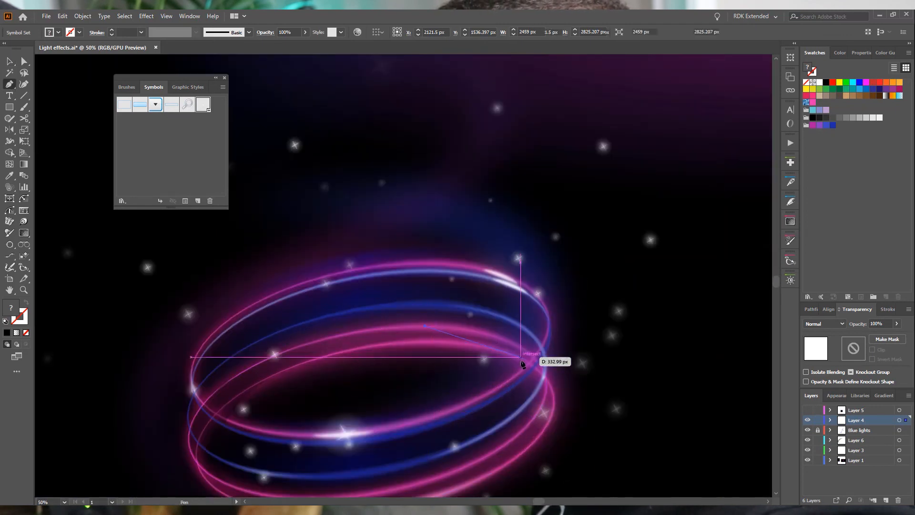
pyautogui.moveTo(534, 356)
pyautogui.mouseDown()
pyautogui.moveTo(540, 378)
pyautogui.moveTo(553, 379)
pyautogui.moveTo(552, 370)
pyautogui.moveTo(473, 347)
pyautogui.moveTo(410, 343)
pyautogui.mouseUp()
pyautogui.moveTo(350, 343); pyautogui.dragTo(309, 343)
pyautogui.moveTo(410, 342); pyautogui.dragTo(425, 327)
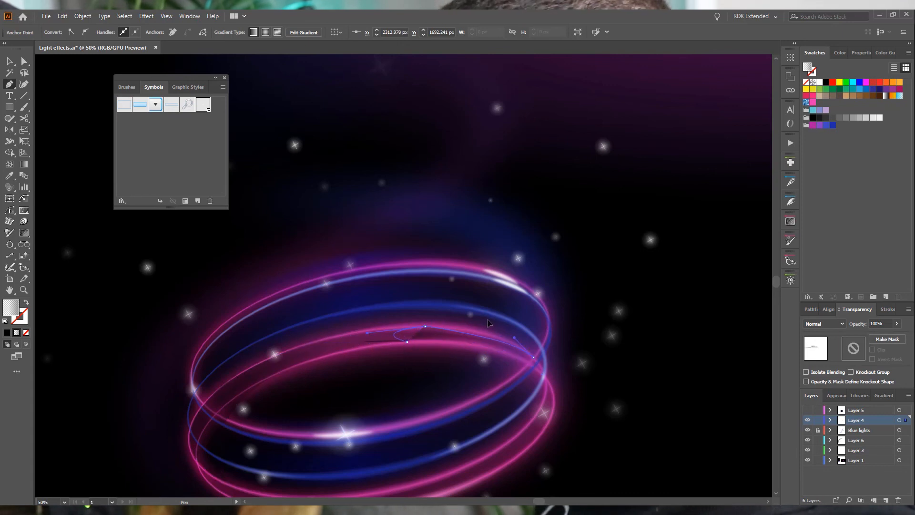
pyautogui.hotkey('ctrl', 'z')
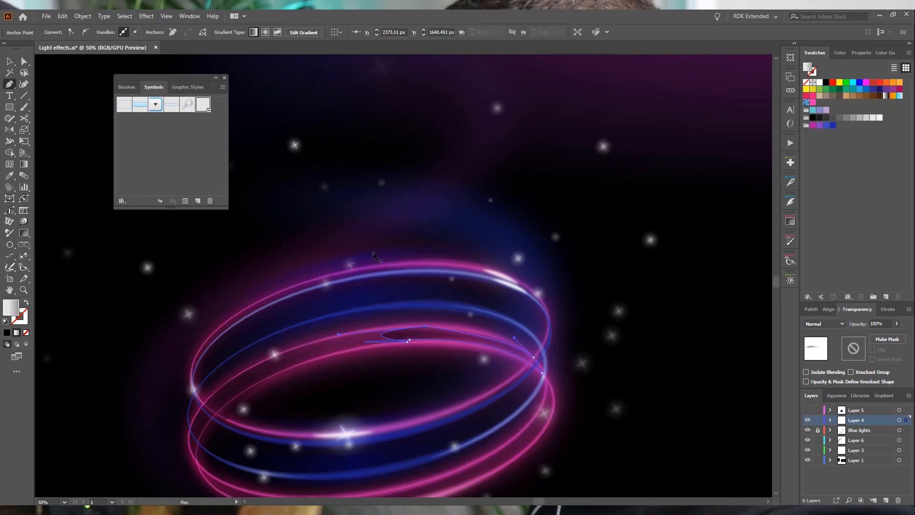
# - Redirect the new shape's gradient so it fades from transparent at the ring's centre to dark at its right end
pyautogui.click(24, 164)
pyautogui.moveTo(465, 315)
pyautogui.mouseDown()
pyautogui.moveTo(449, 368)
pyautogui.moveTo(470, 333)
pyautogui.moveTo(493, 342)
pyautogui.mouseUp()
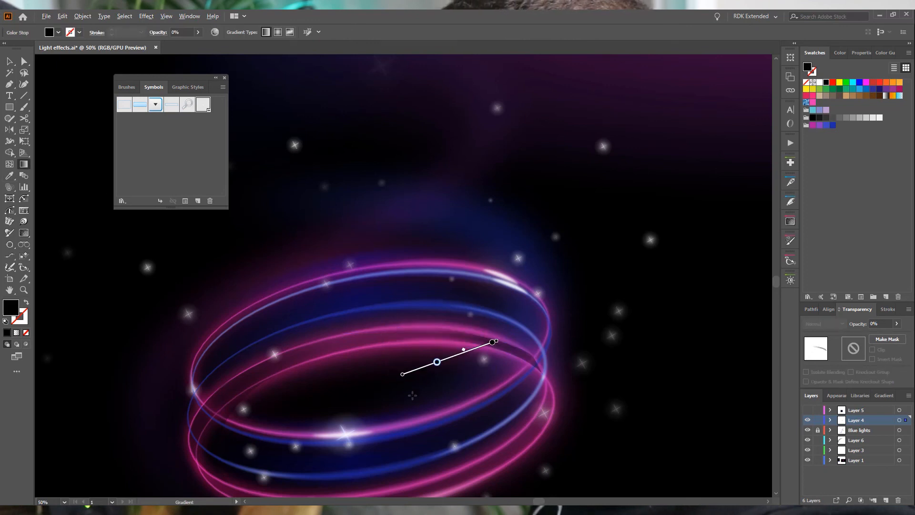
pyautogui.scroll(-2, 412, 395)
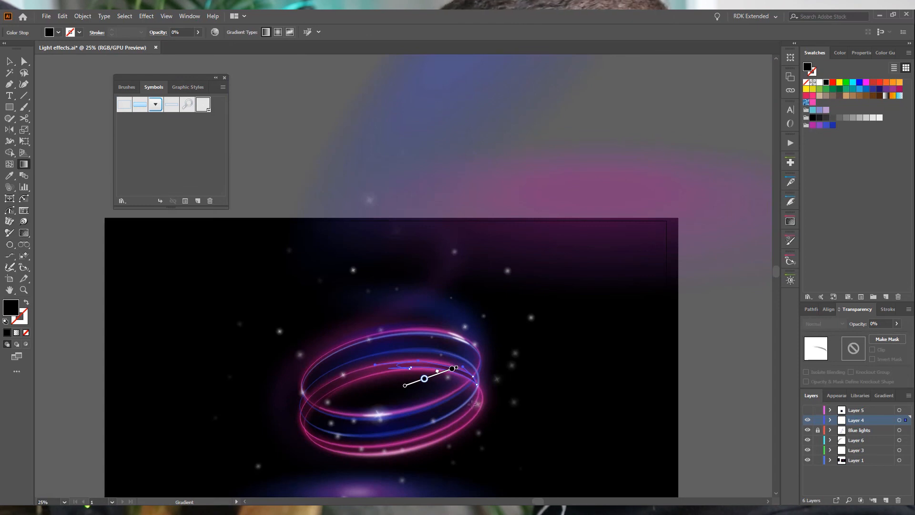
pyautogui.scroll(2, 471, 404)
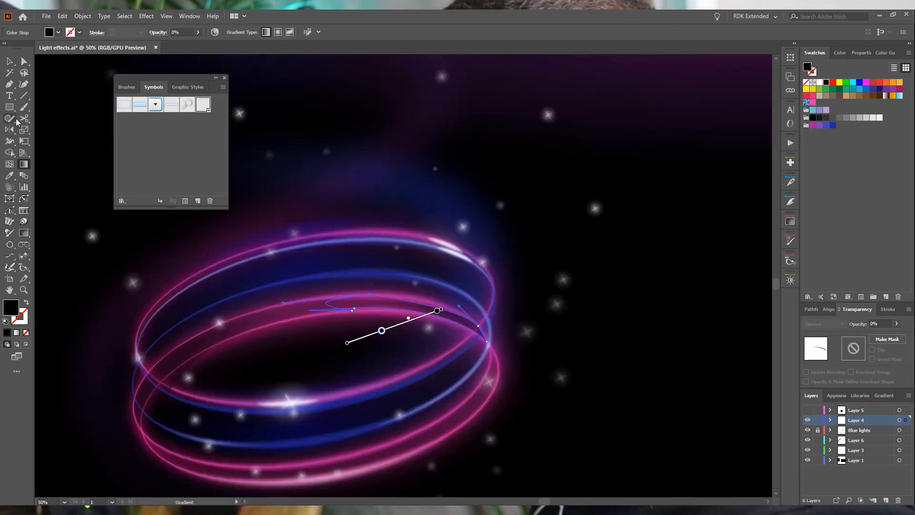
# - Draw a closed curved shape with the Pen tool over the right end of the lower pink bands
pyautogui.click(9, 85)
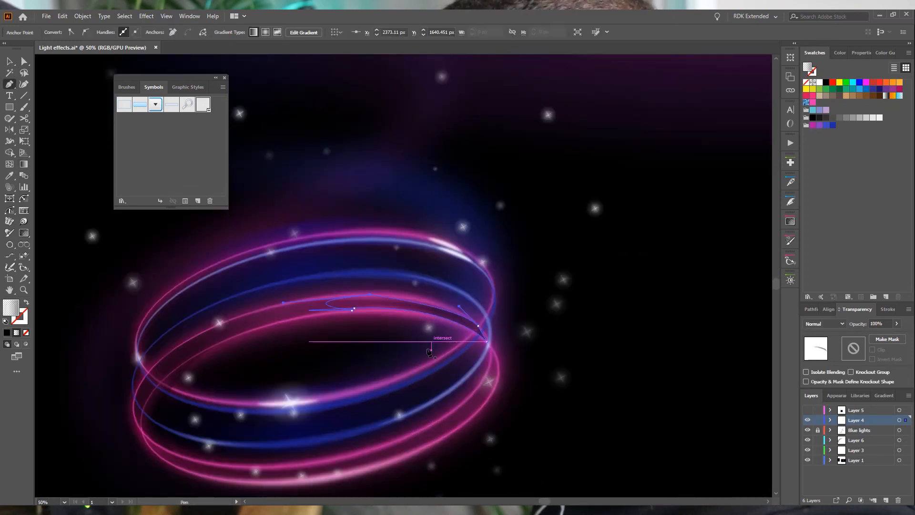
pyautogui.click(491, 355)
pyautogui.moveTo(449, 427); pyautogui.dragTo(399, 444)
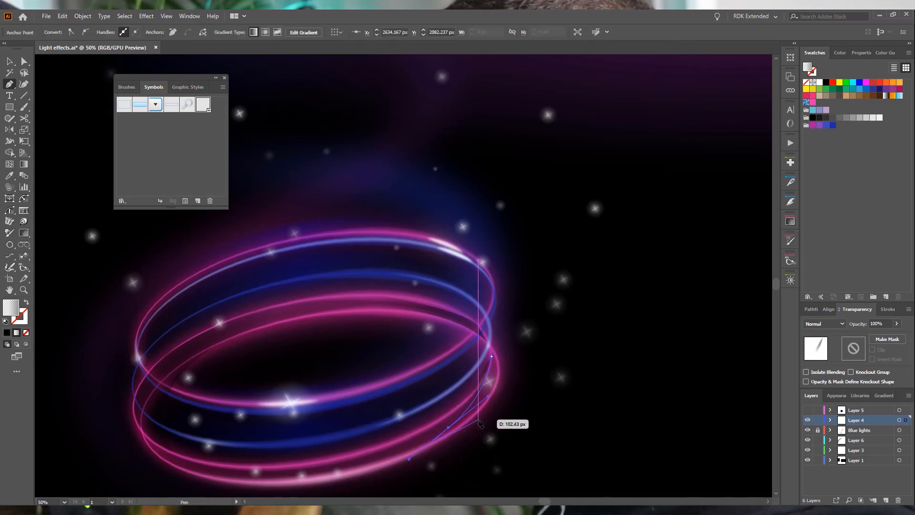
pyautogui.moveTo(503, 400); pyautogui.dragTo(512, 386)
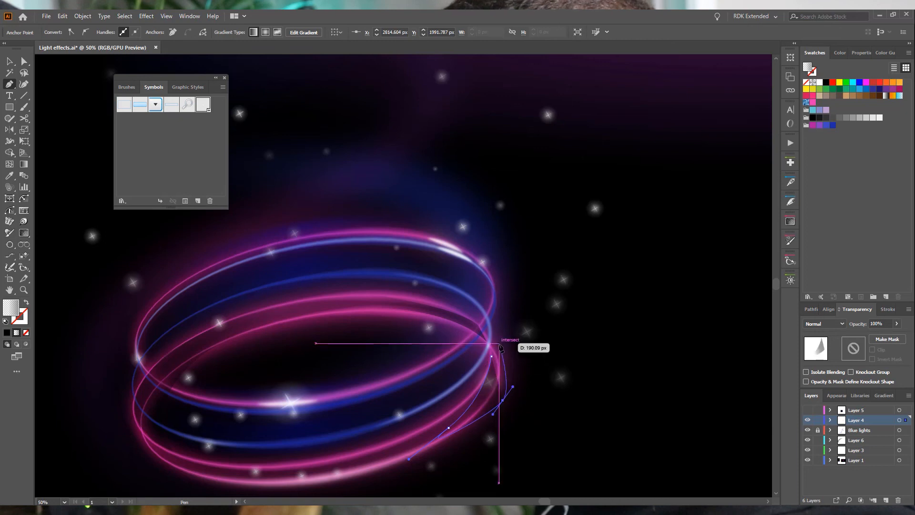
pyautogui.moveTo(498, 345); pyautogui.dragTo(485, 339)
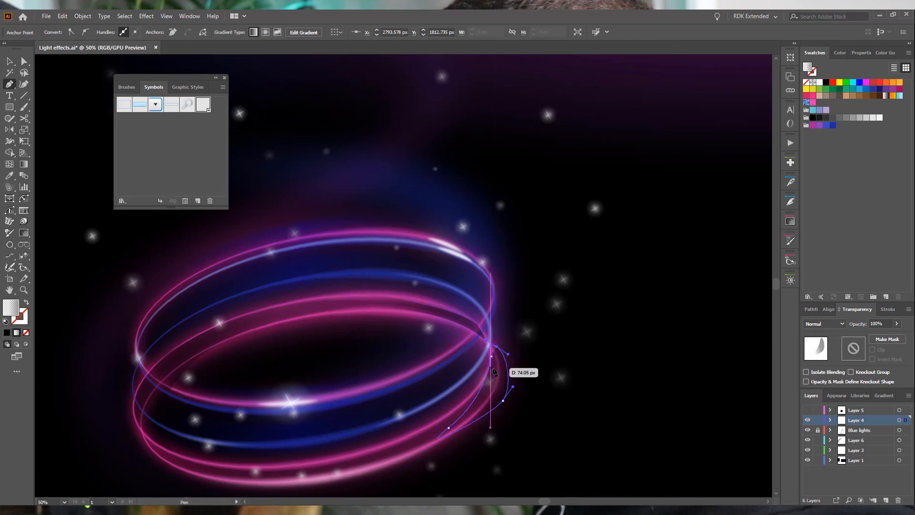
pyautogui.click(491, 354)
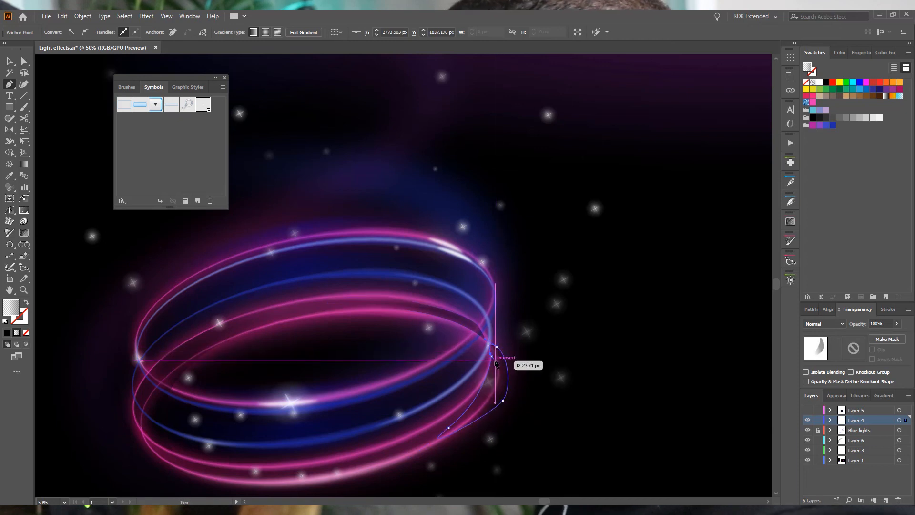
pyautogui.click(491, 356)
# - Apply a Gaussian Blur of about 21.7 pixels to the left crescent and both right-end shading shapes together
pyautogui.hotkey('ctrl', '-')
pyautogui.hotkey('ctrl', '-')
pyautogui.hotkey('ctrl', '-')
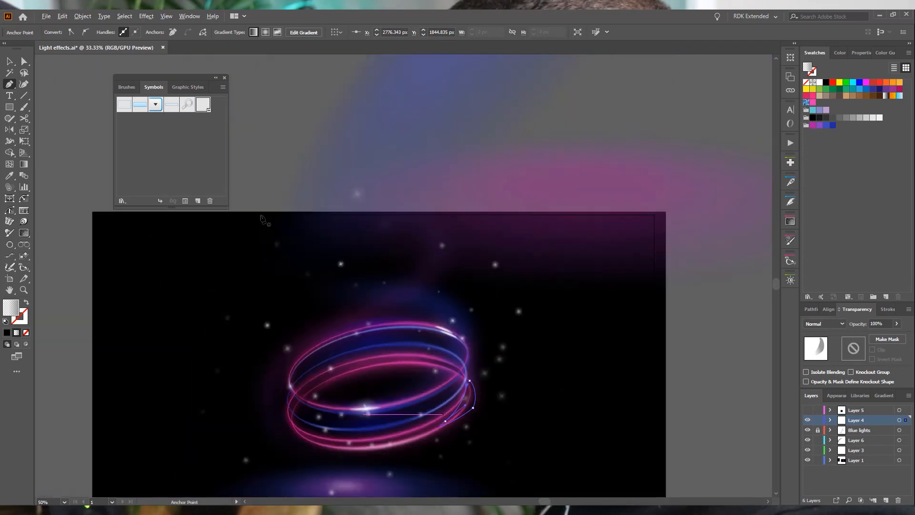
pyautogui.click(9, 60)
pyautogui.hotkey('ctrl', '+')
pyautogui.keyDown('shift'); pyautogui.click(445, 367); pyautogui.keyUp('shift')
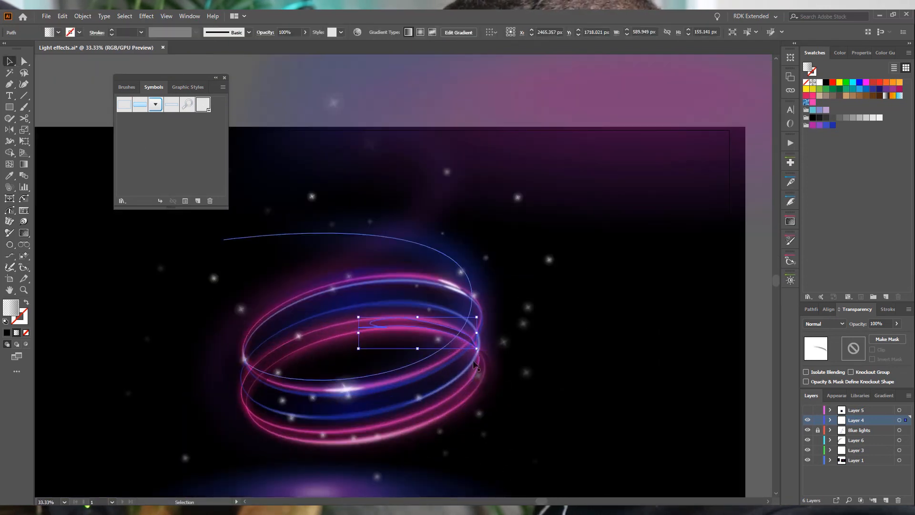
pyautogui.keyDown('shift'); pyautogui.click(261, 399); pyautogui.keyUp('shift')
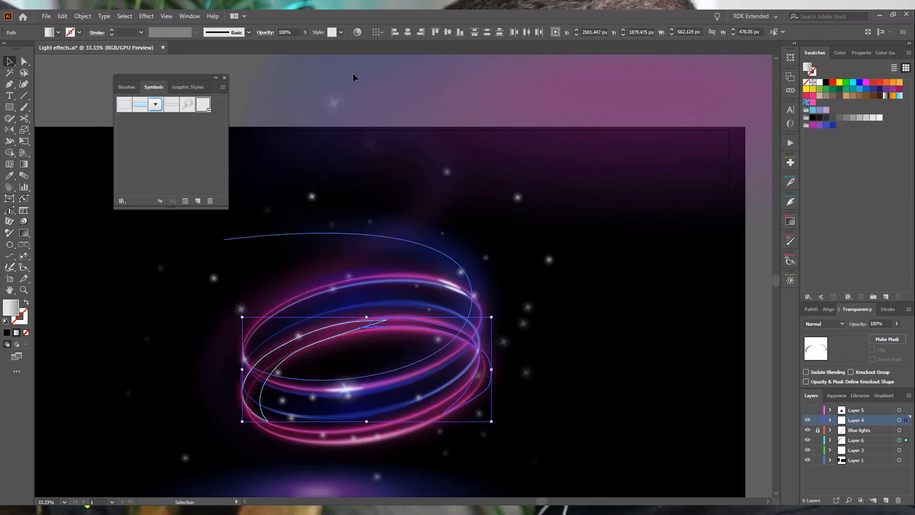
pyautogui.click(145, 17)
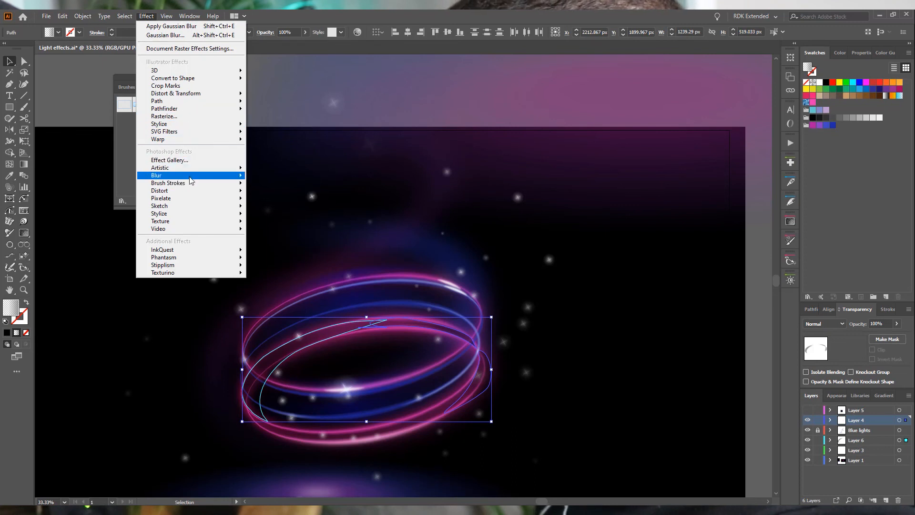
pyautogui.moveTo(215, 175)
pyautogui.click(267, 176)
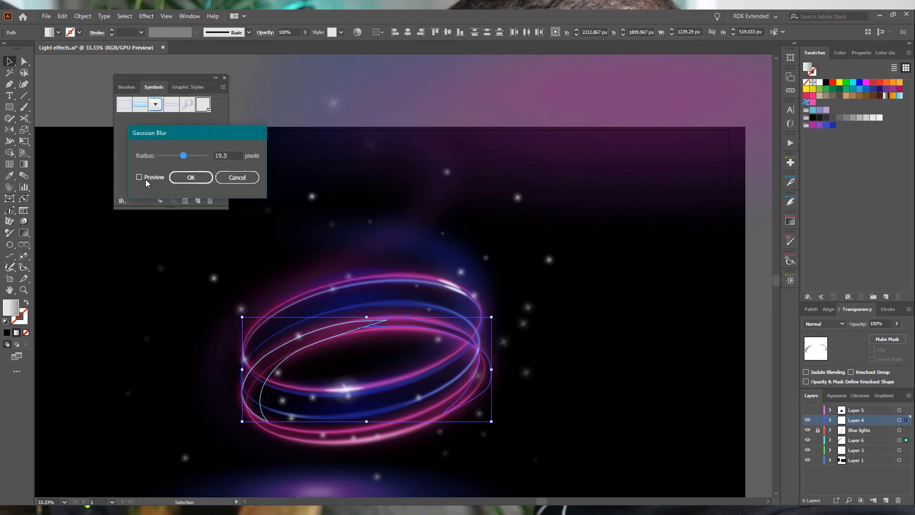
pyautogui.moveTo(181, 155); pyautogui.dragTo(185, 155)
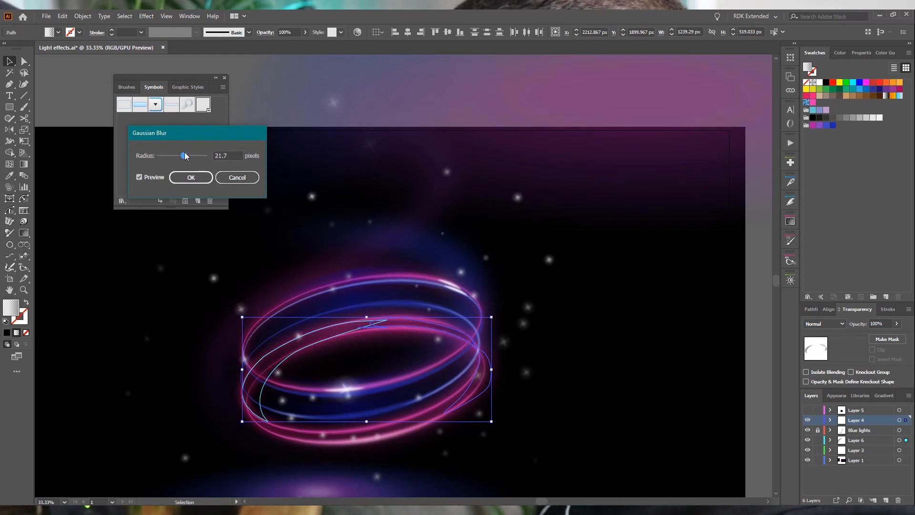
pyautogui.click(191, 177)
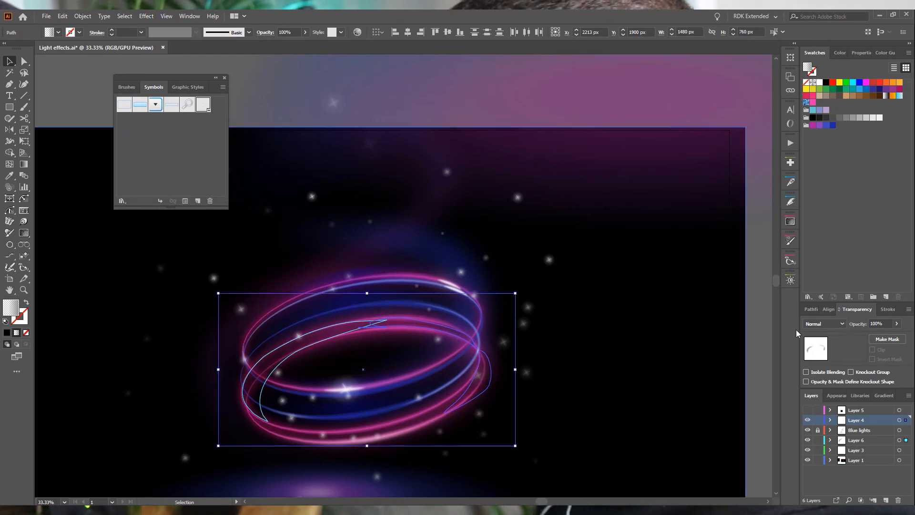
# - Set the three blurred shading shapes to Multiply blending, deselect them and check the shading against the whole artwork
pyautogui.click(824, 324)
pyautogui.click(822, 167)
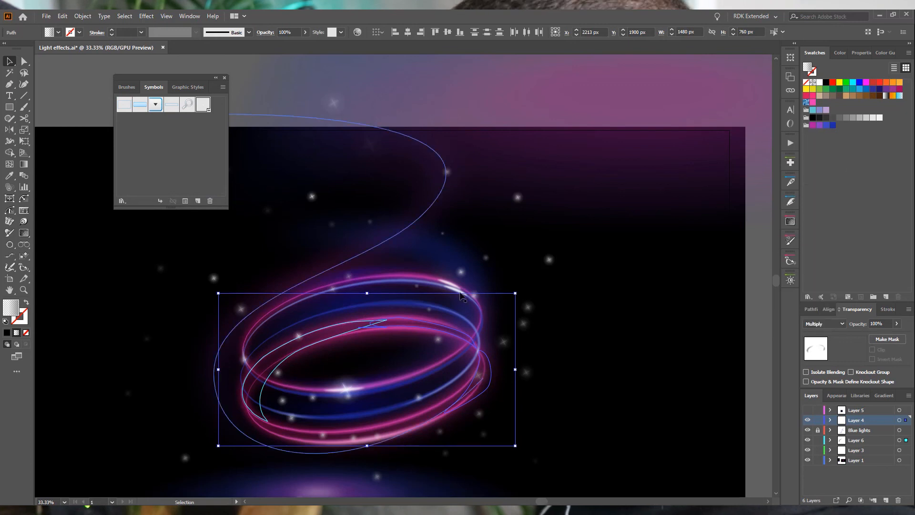
pyautogui.click(514, 113)
pyautogui.scroll(-2, 494, 425)
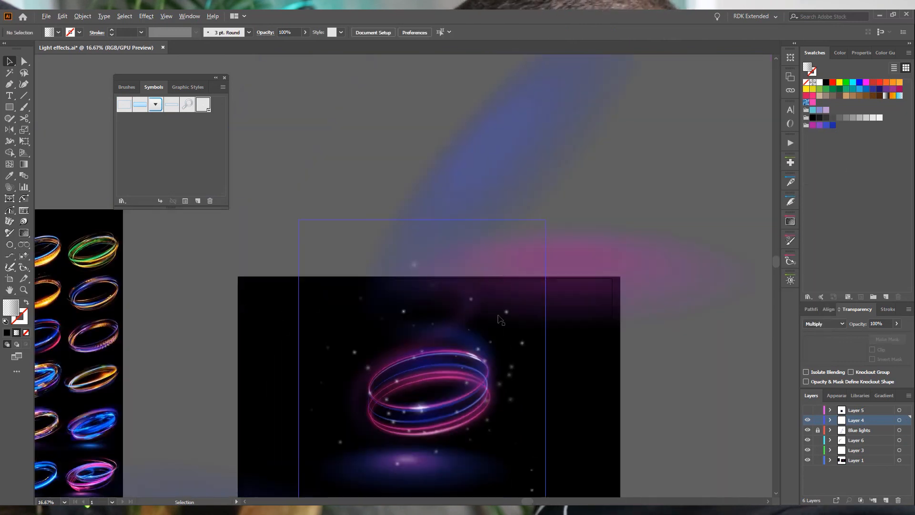
pyautogui.scroll(2, 403, 448)
# - On the lower right shading shape, set the dark gradient stop's opacity to 70% and move the transparent stop closer to the gradient's start
pyautogui.click(356, 382)
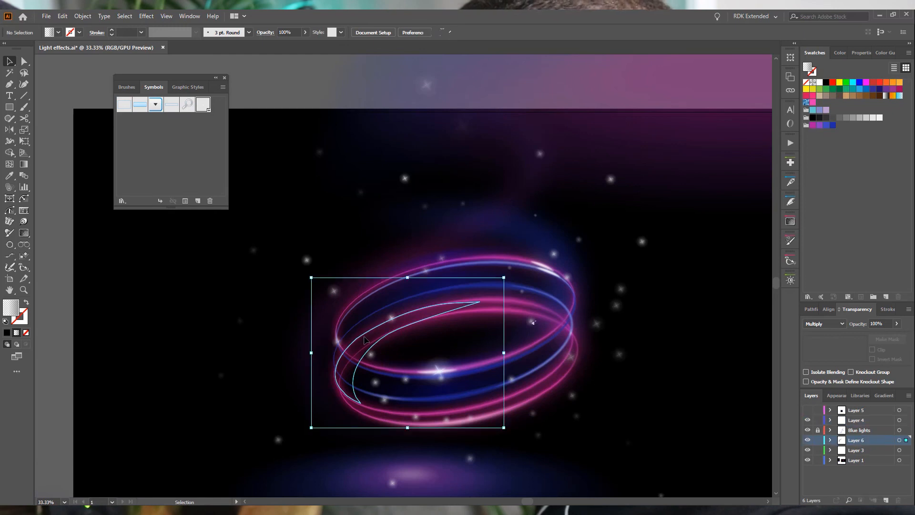
pyautogui.click(569, 358)
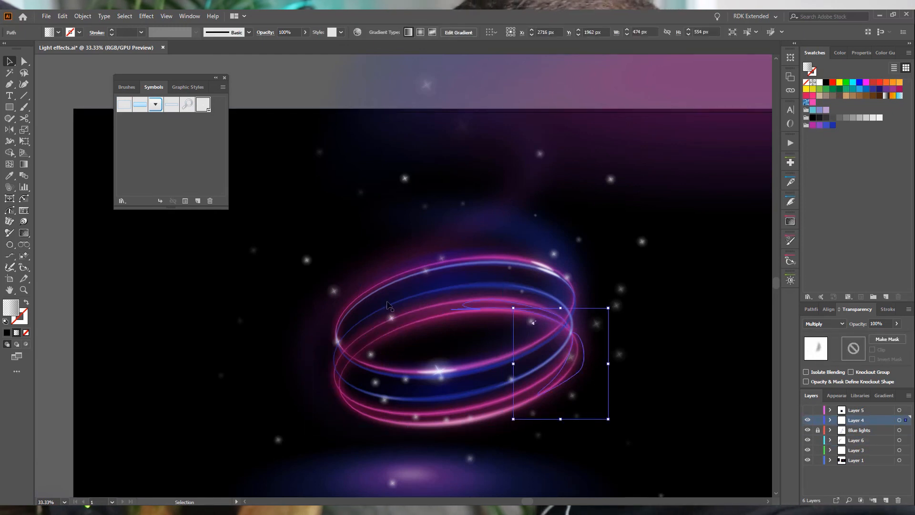
pyautogui.click(24, 166)
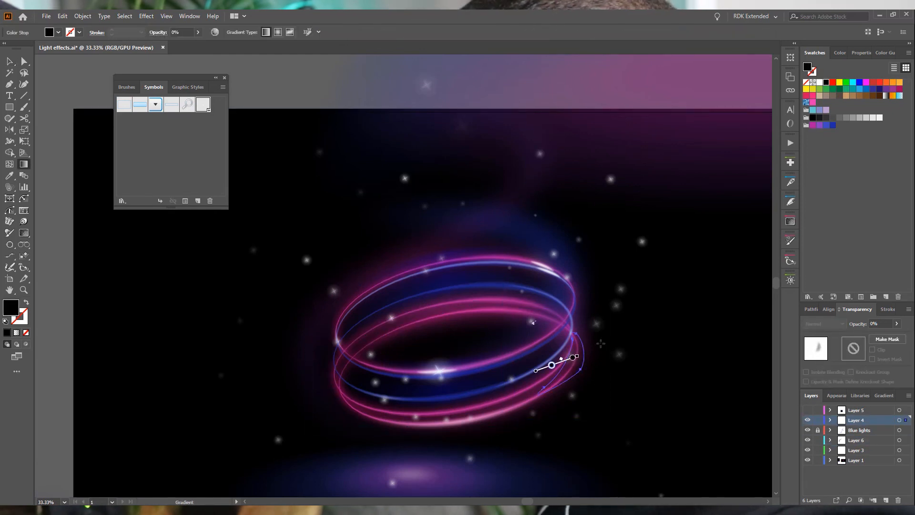
pyautogui.click(883, 395)
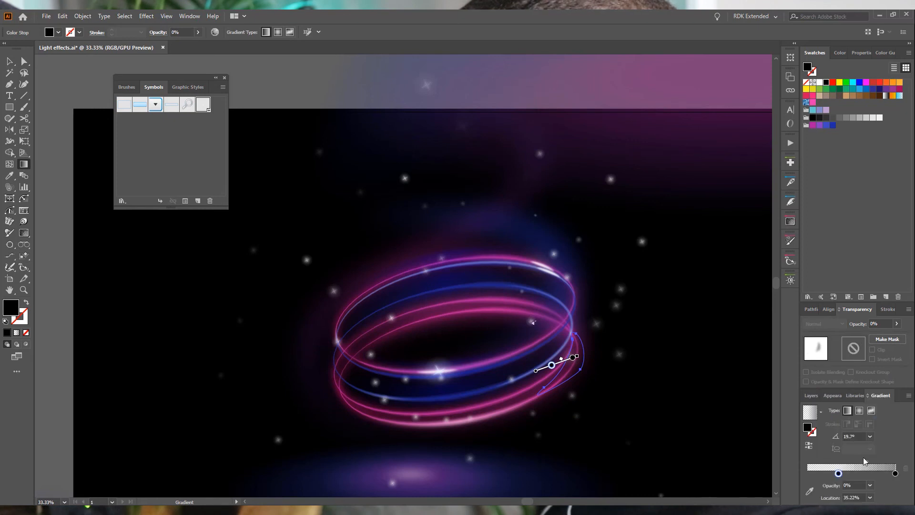
pyautogui.click(870, 485)
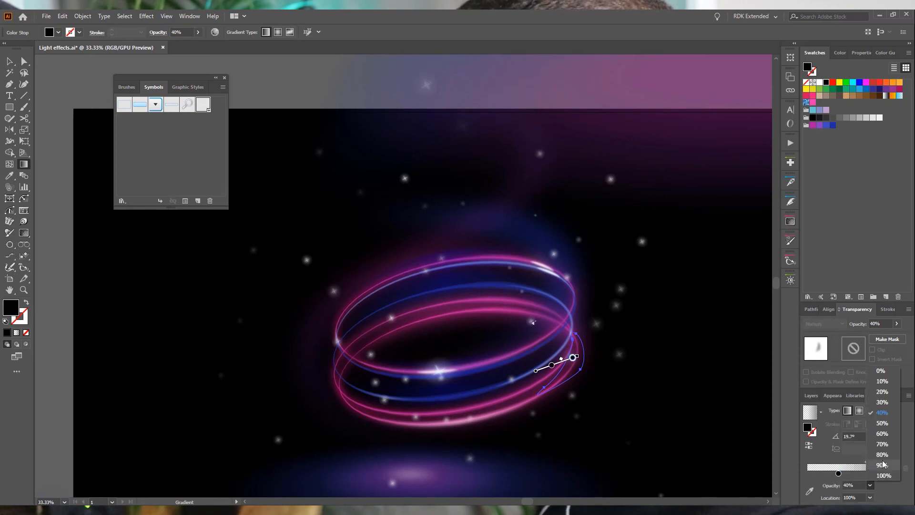
pyautogui.click(886, 444)
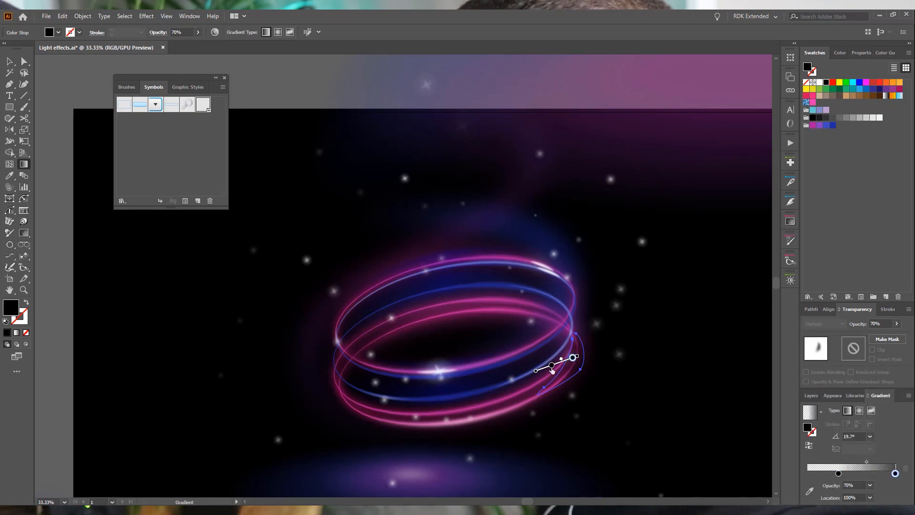
pyautogui.moveTo(543, 370); pyautogui.dragTo(540, 370)
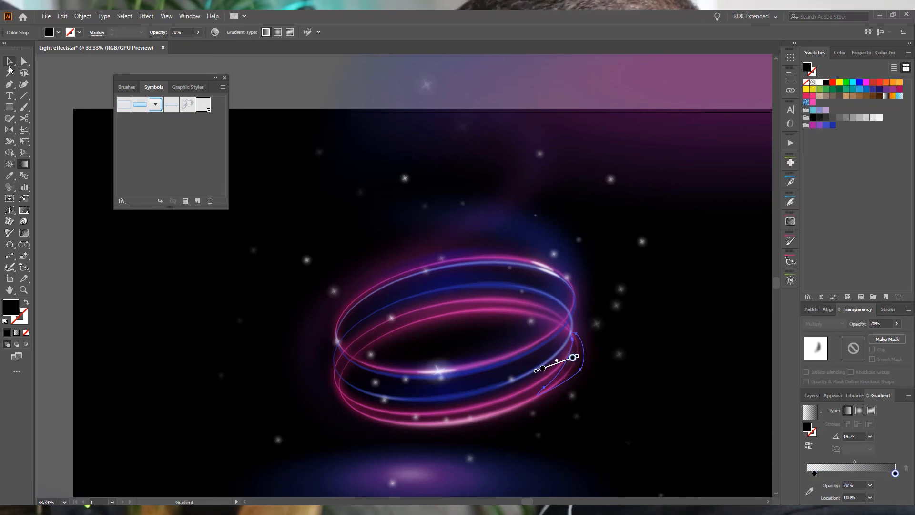
# - Select the narrow shading shape over the right end of the two upper pink bands for gradient editing
pyautogui.click(9, 66)
pyautogui.click(532, 325)
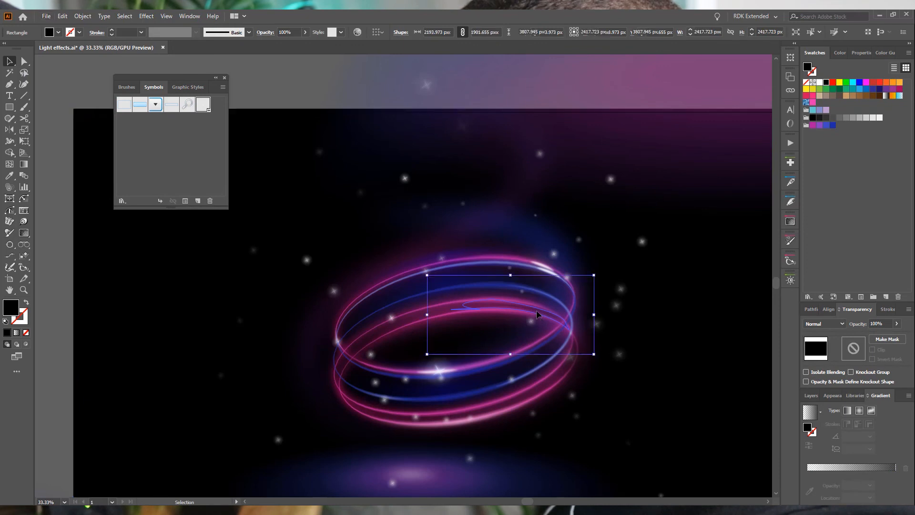
pyautogui.click(536, 311)
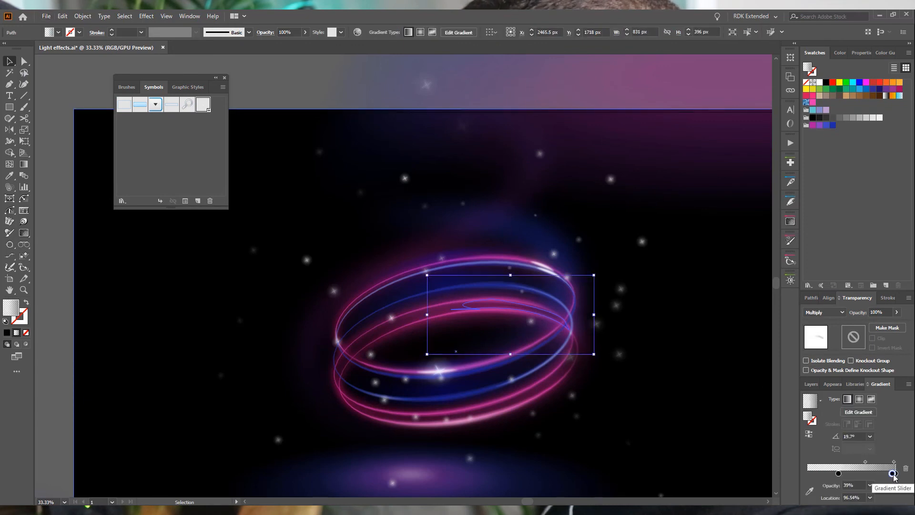